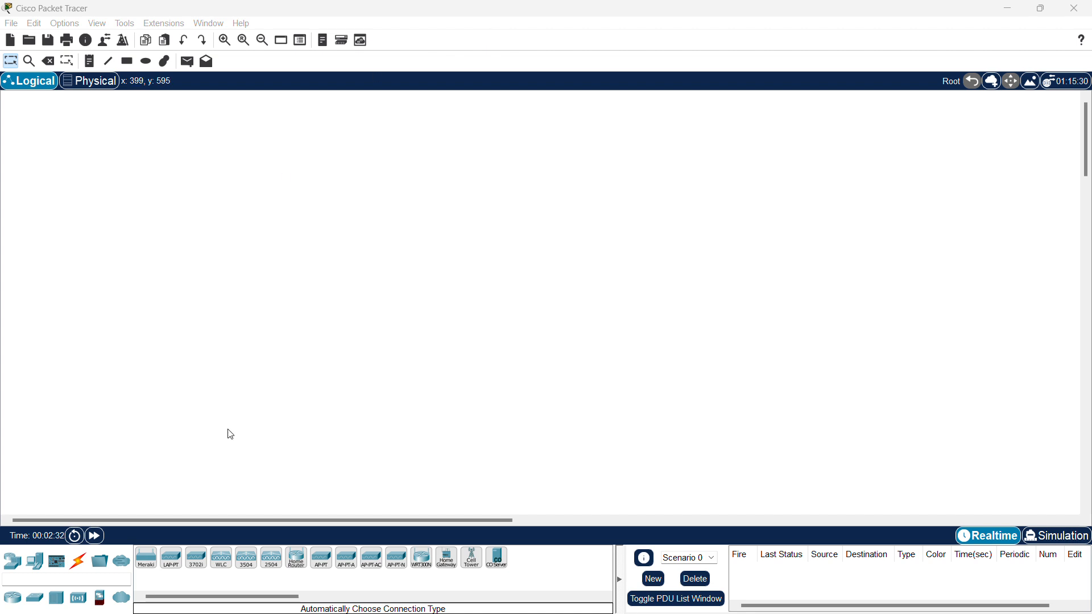
- Place three generic routers: Router0 at the top, Router1 on the left, Router2 on the right
left_click(12, 598)
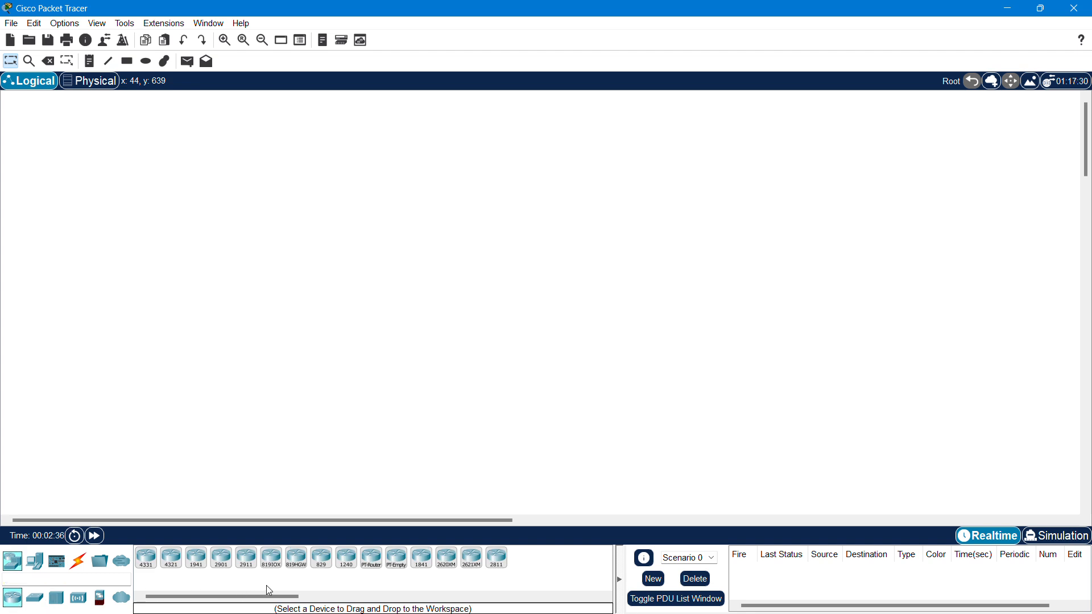
left_click(372, 558)
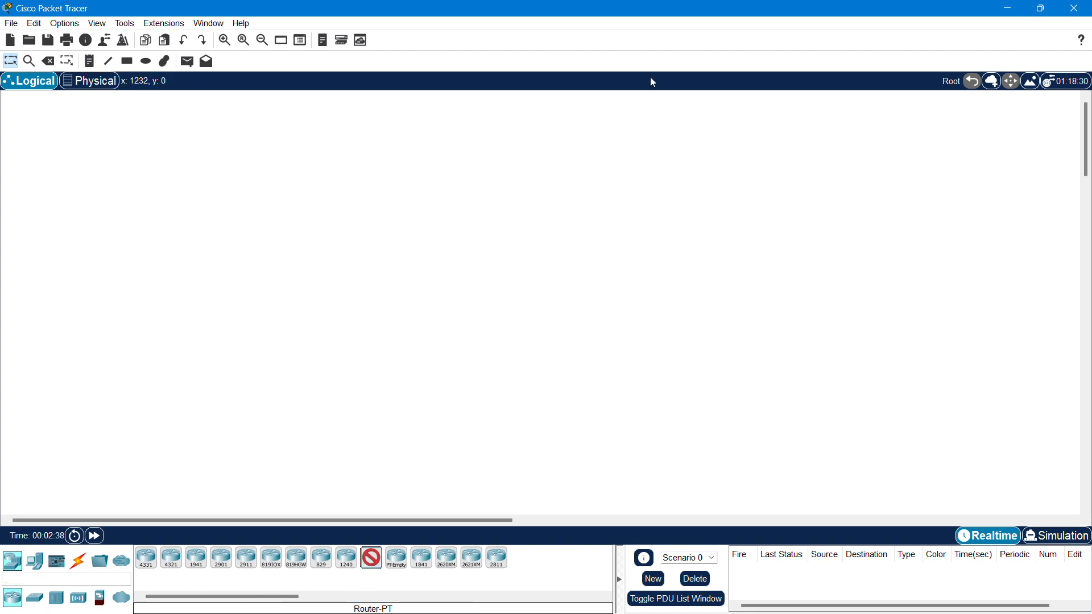
left_click(539, 103)
left_click(398, 206)
left_click(718, 219)
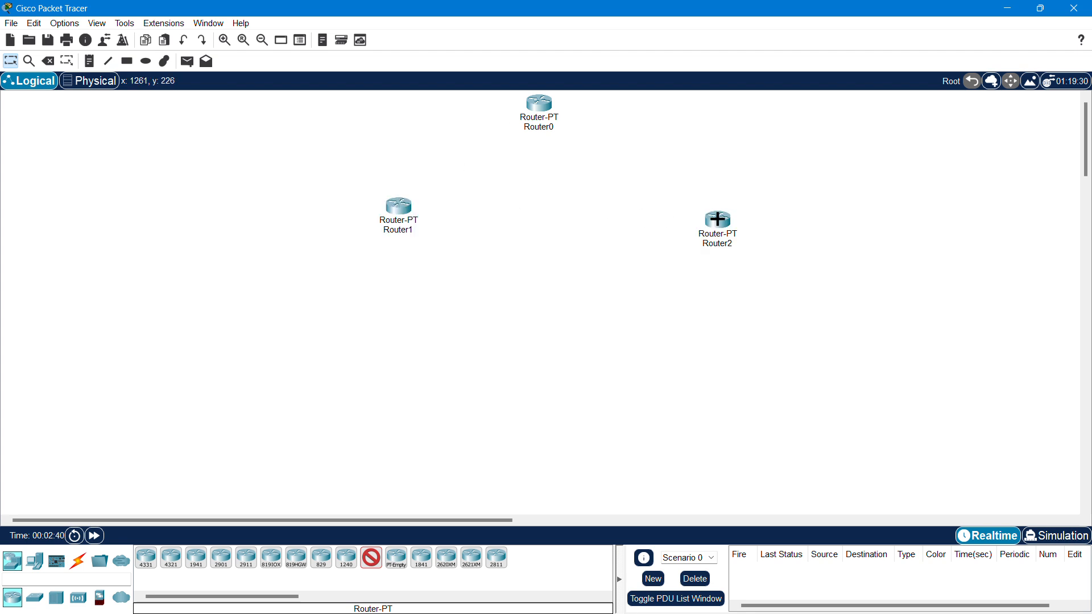
key("Escape")
left_click_drag(408, 211, 394, 223)
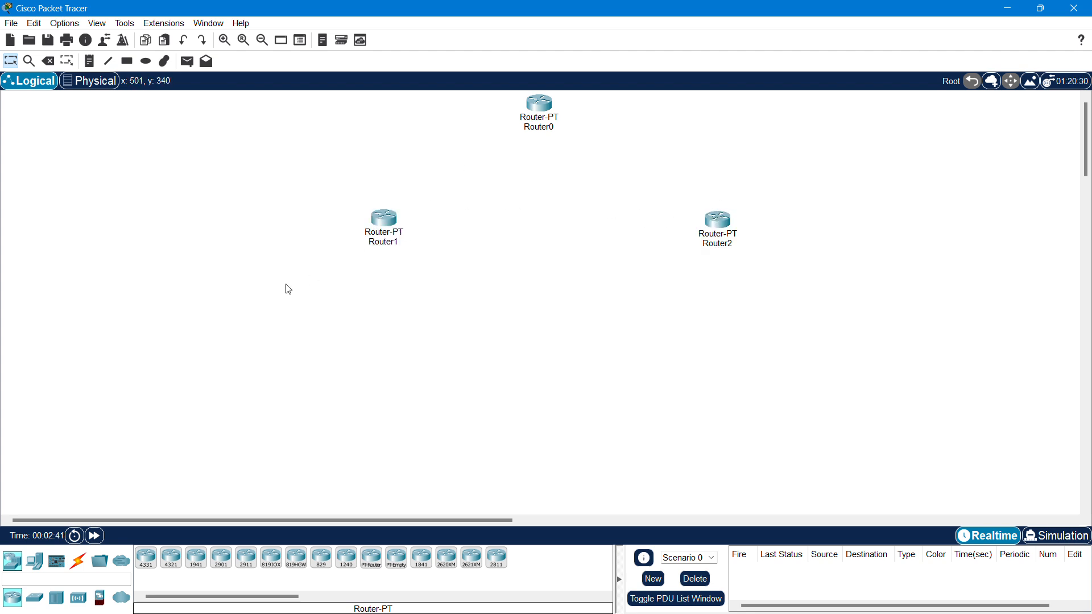
- Place two empty generic switches, Switch0 and Switch1, below the routers
left_click(35, 598)
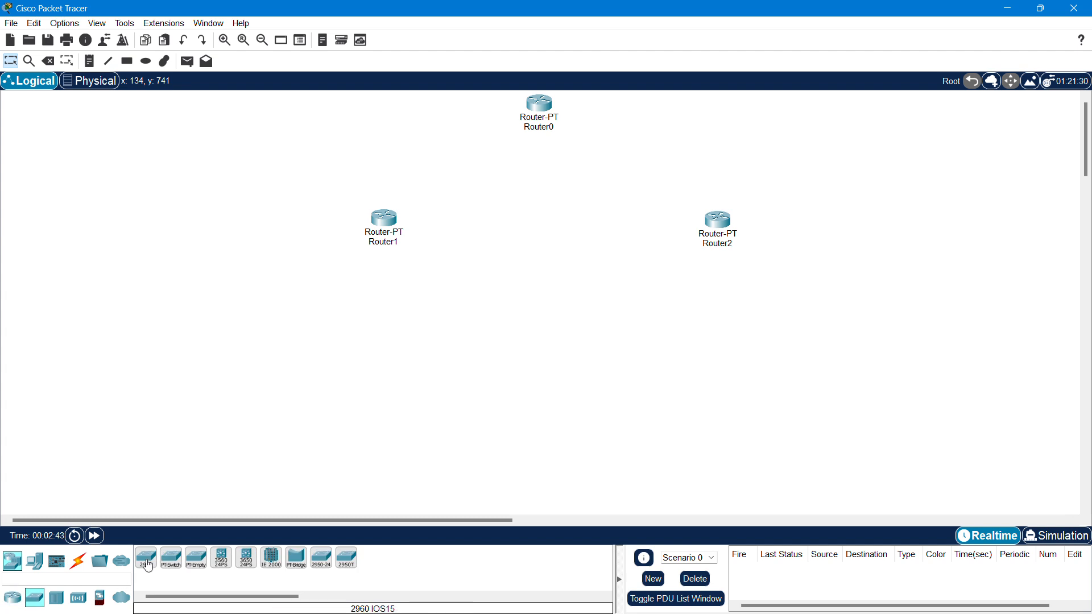
left_click(146, 558)
left_click(196, 558)
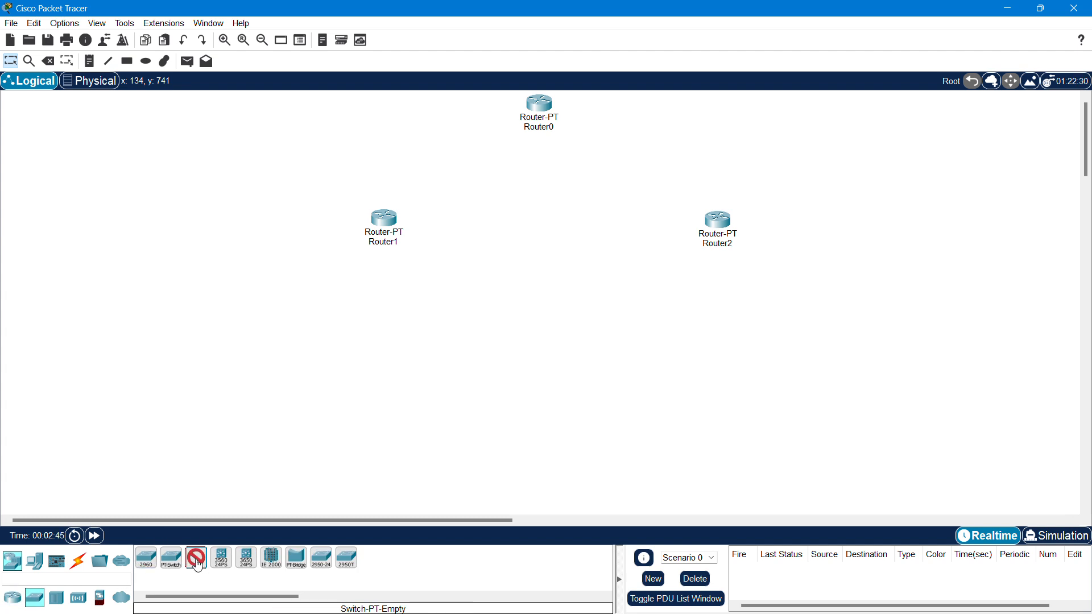
left_click(221, 349)
left_click(446, 367)
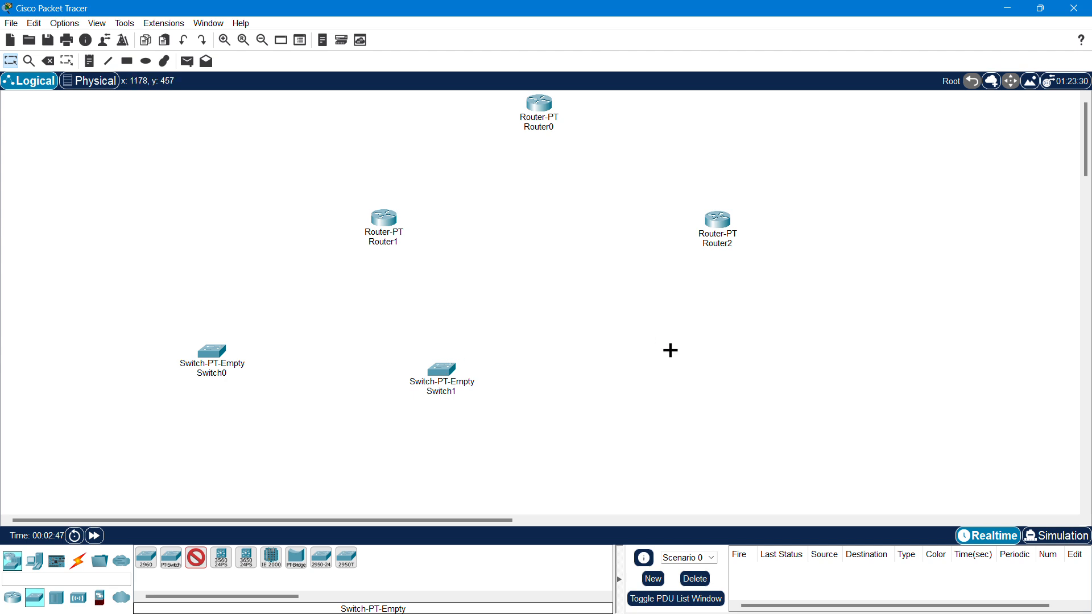
key("Escape")
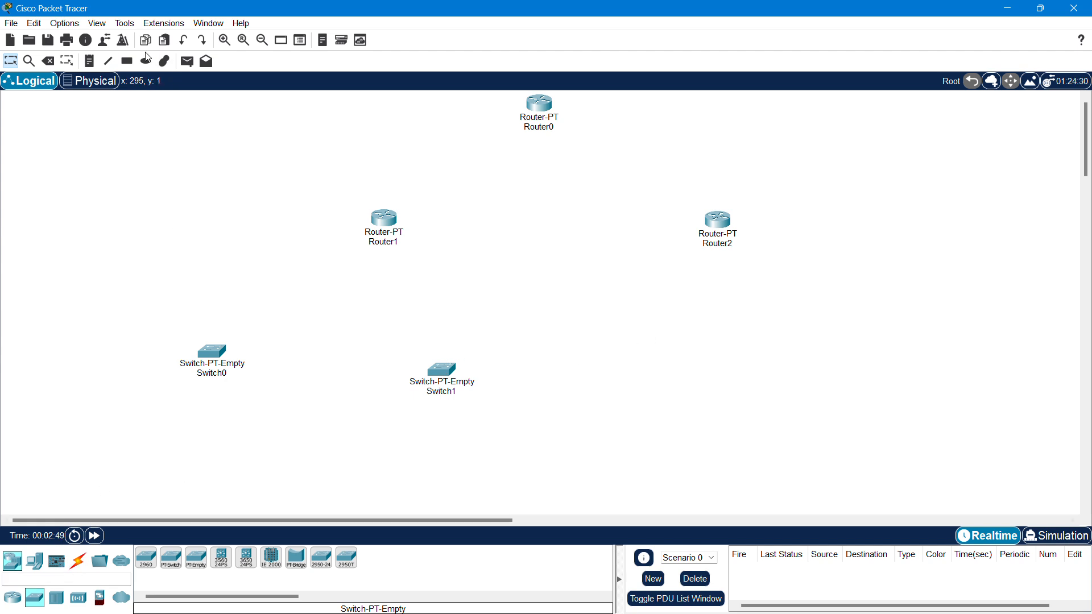
- Delete the two empty switches, Switch0 and Switch1, from the workspace
left_click(48, 61)
left_click(215, 348)
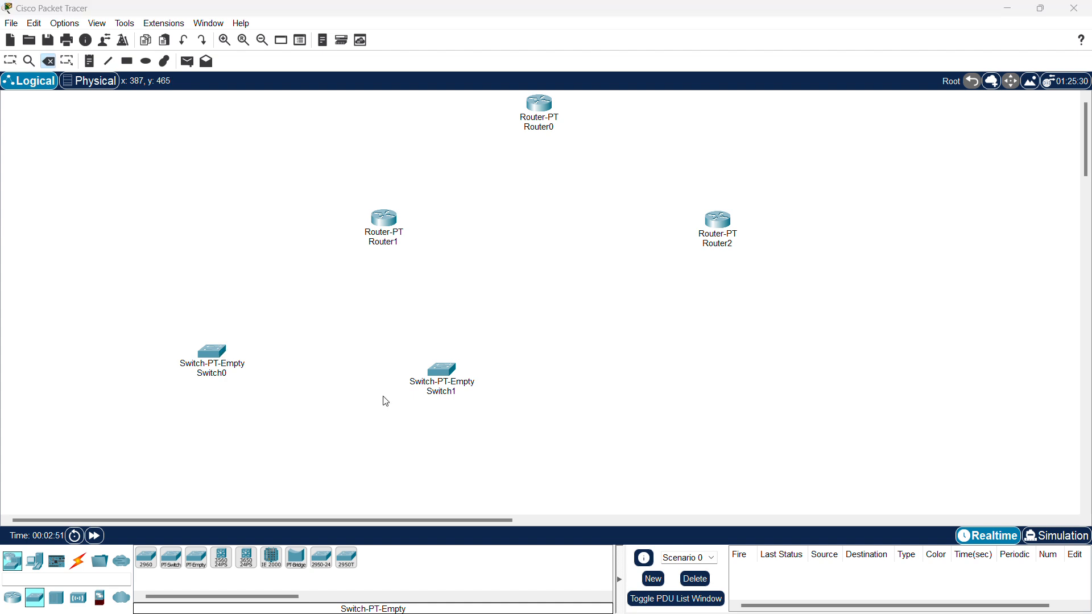
left_click(554, 332)
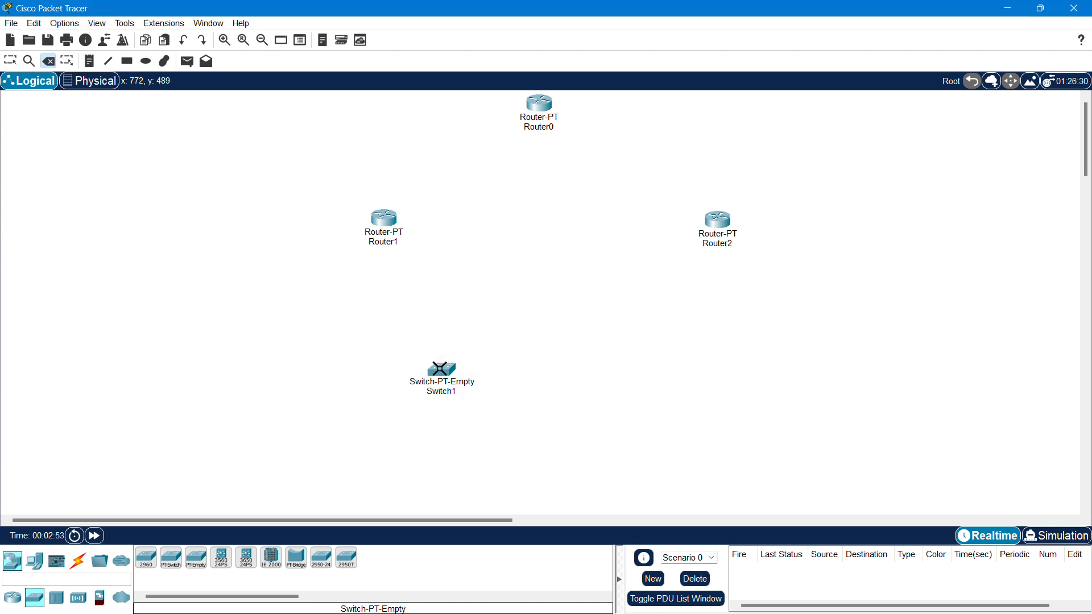
left_click(448, 365)
left_click(541, 332)
key("Escape")
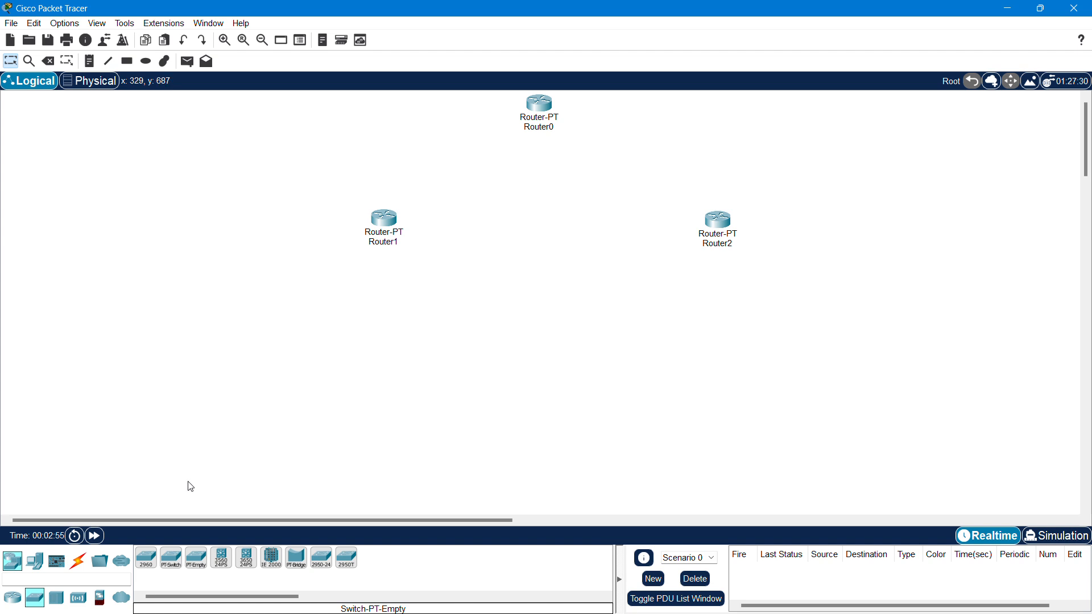
- Place four Switch-PT switches, Switch2 to Switch5, in a row across the lower workspace
left_click(171, 560)
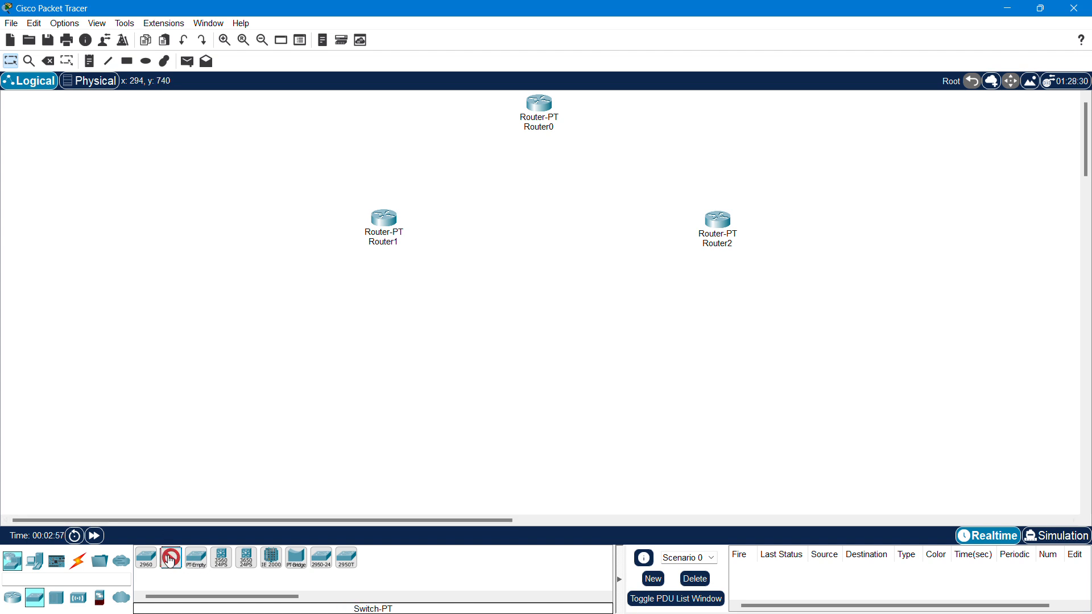
left_click(241, 369)
left_click(430, 381)
left_click(653, 381)
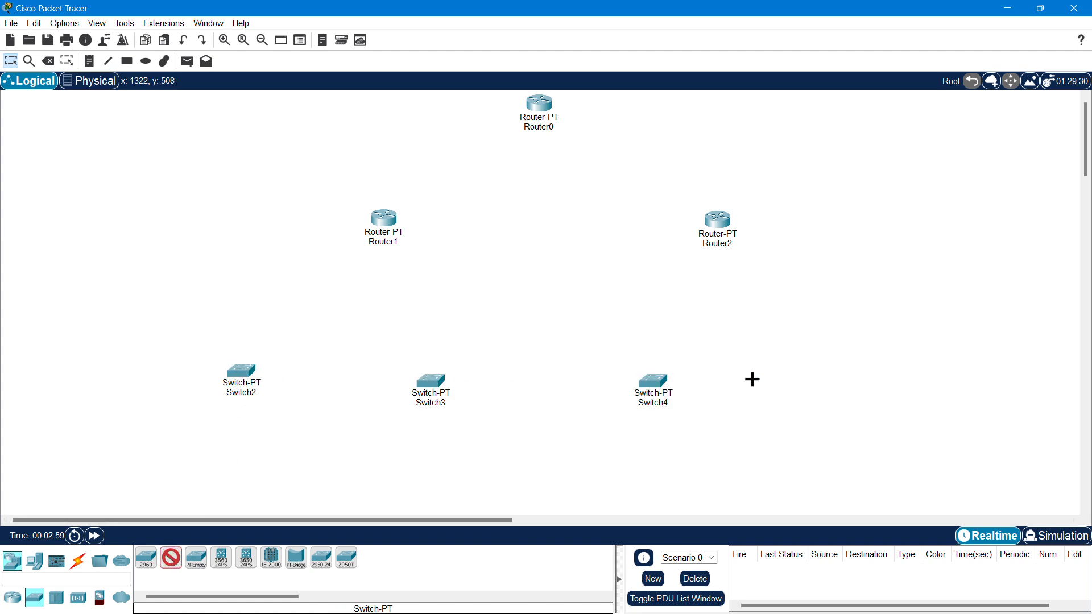
left_click(860, 378)
key("Escape")
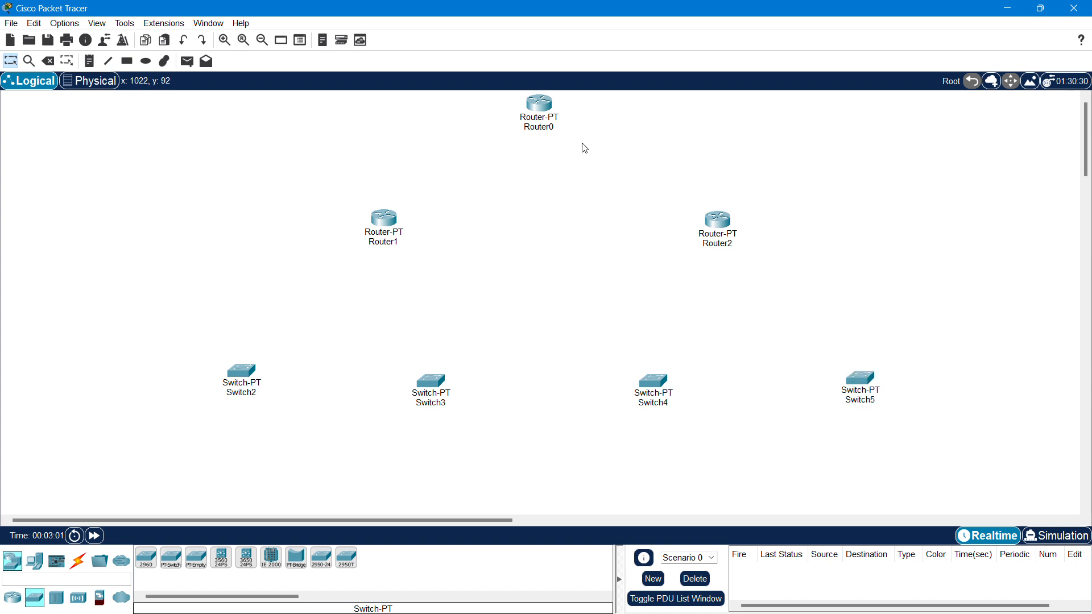
scroll(580, 146, "down", 1)
left_click_drag(235, 308, 232, 317)
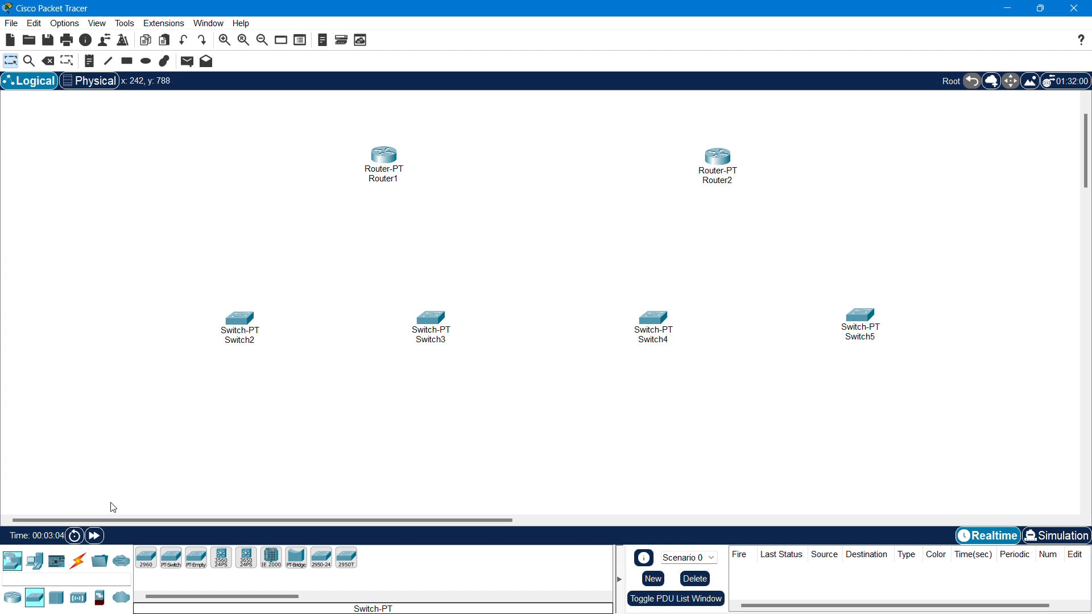
- Place generic PCs PC0–PC7 along the bottom row and PC8 at the top right
left_click(35, 561)
left_click(144, 559)
left_click(105, 485)
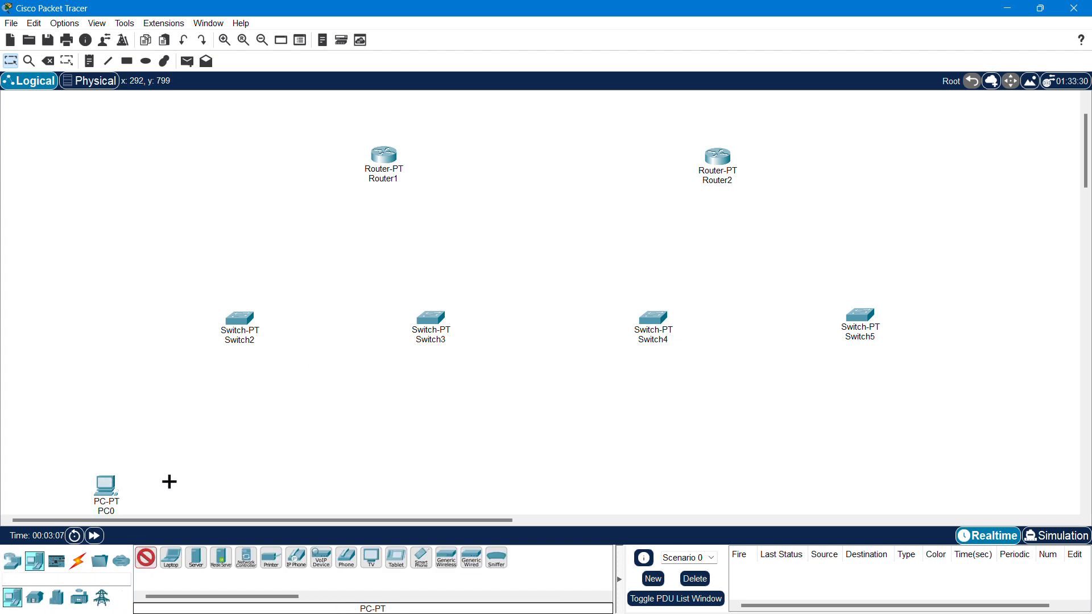
left_click(260, 482)
left_click(364, 479)
left_click(453, 469)
left_click(591, 476)
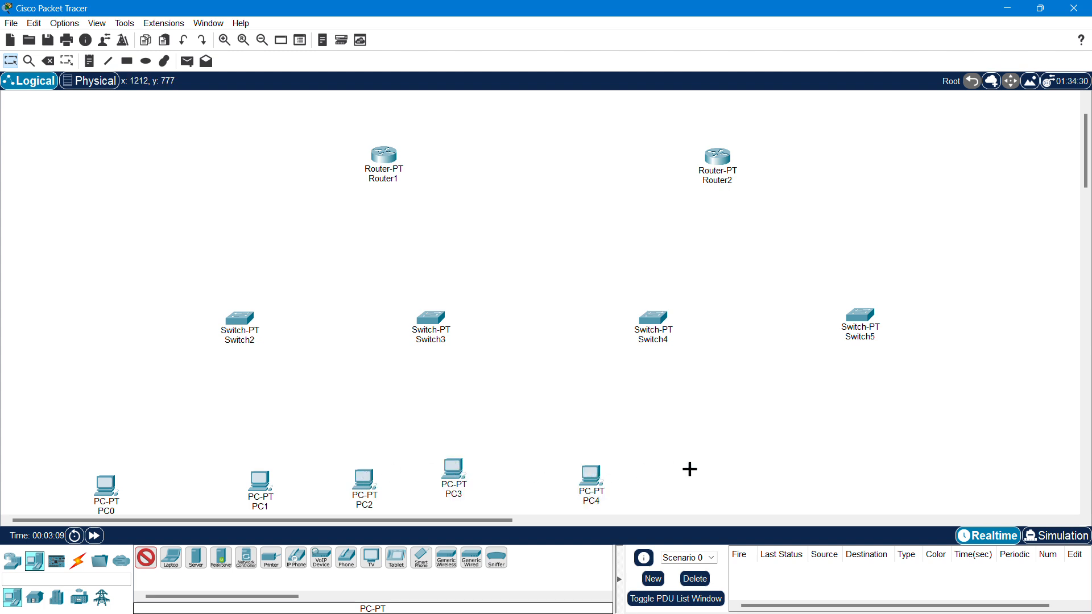
left_click(689, 470)
left_click(836, 472)
left_click(975, 462)
scroll(956, 433, "up", 3)
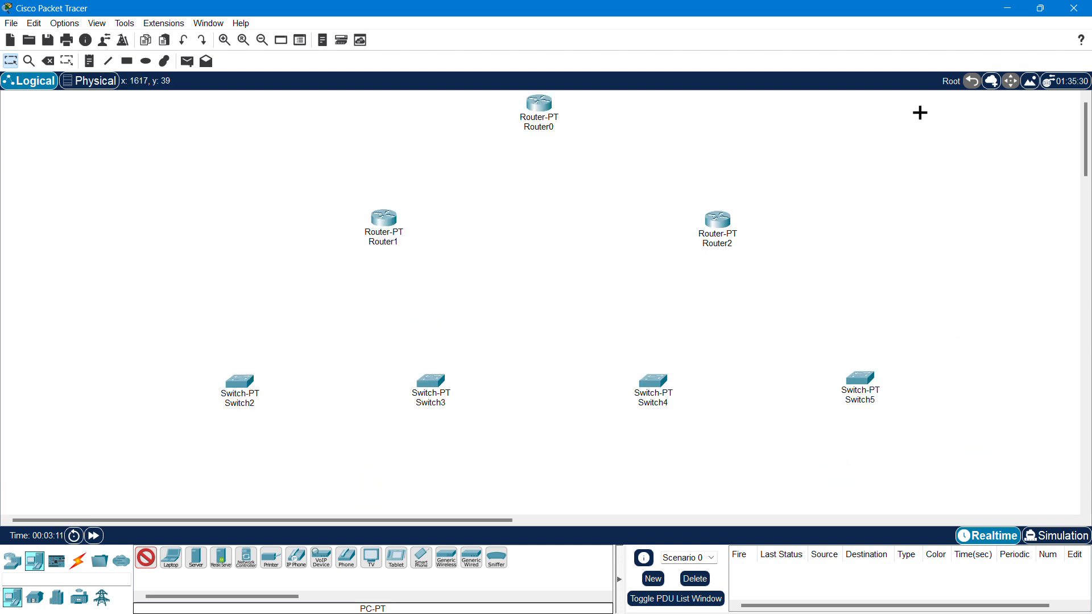
left_click(920, 112)
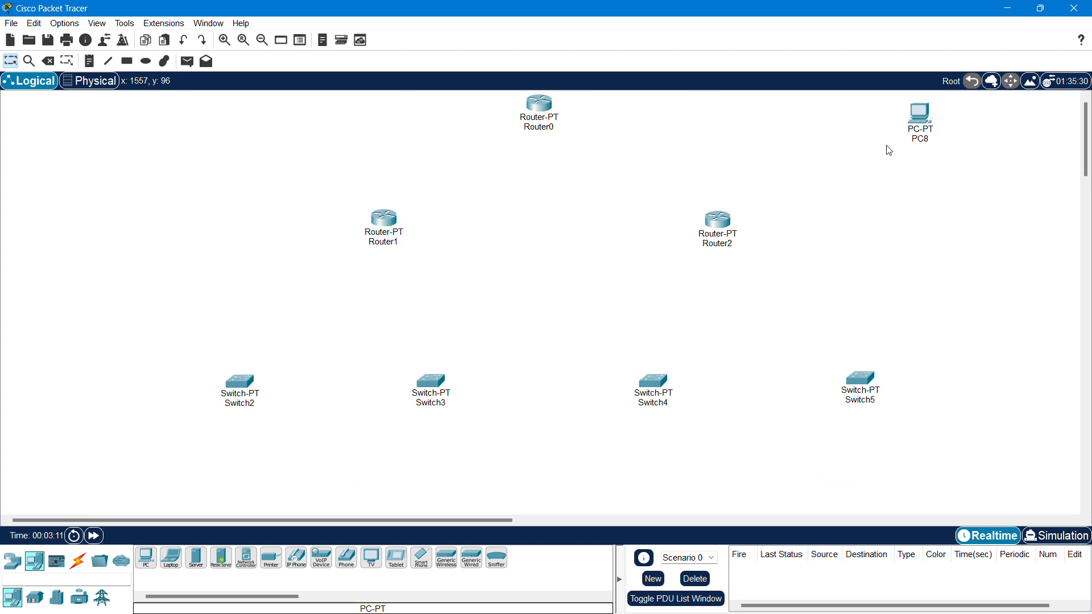
- With automatic cabling, link Switch2 to Router1 and mesh Router0, Router1 and Router2 serially
left_click(78, 561)
left_click(146, 558)
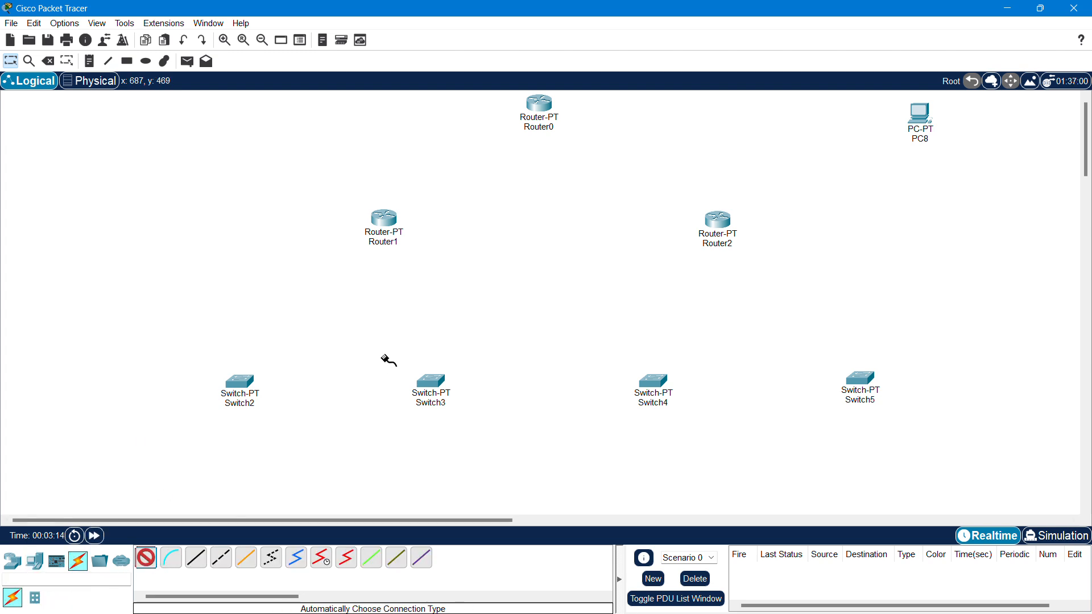
left_click(239, 381)
left_click(378, 217)
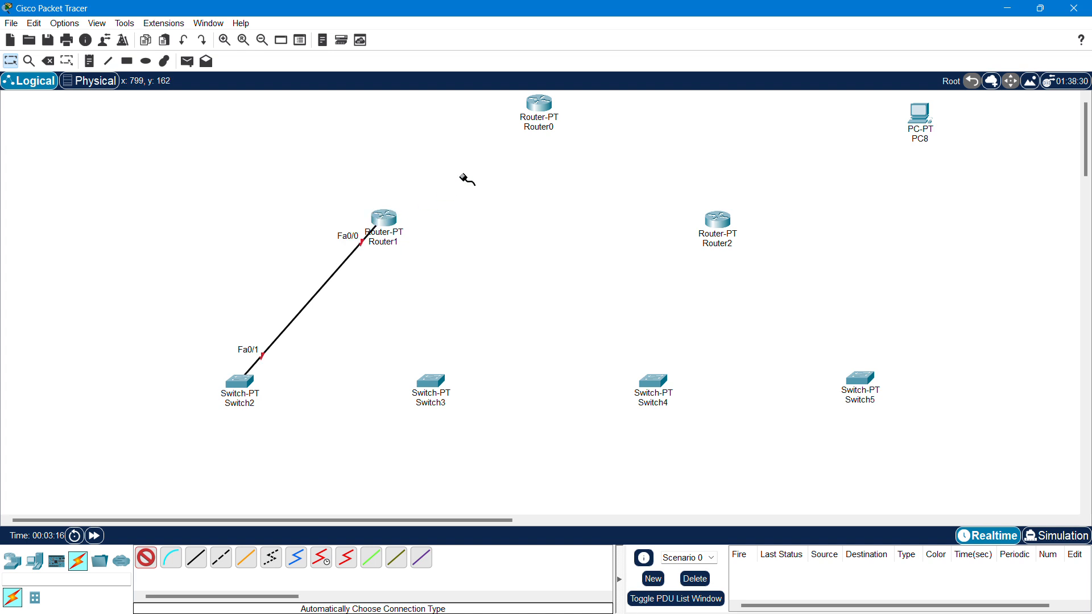
left_click(382, 218)
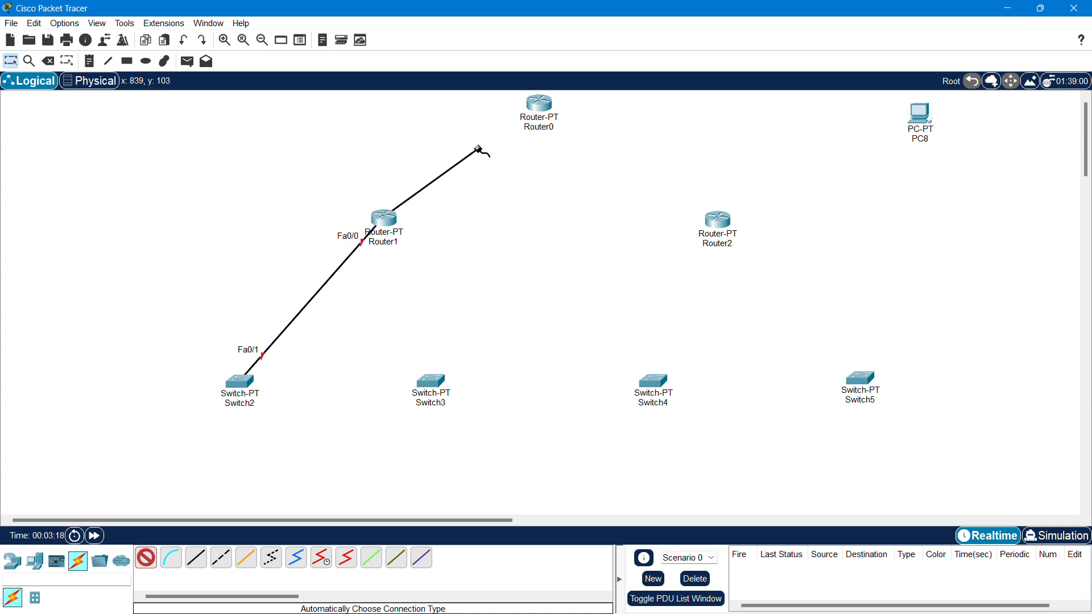
left_click(539, 104)
left_click(541, 106)
left_click(705, 214)
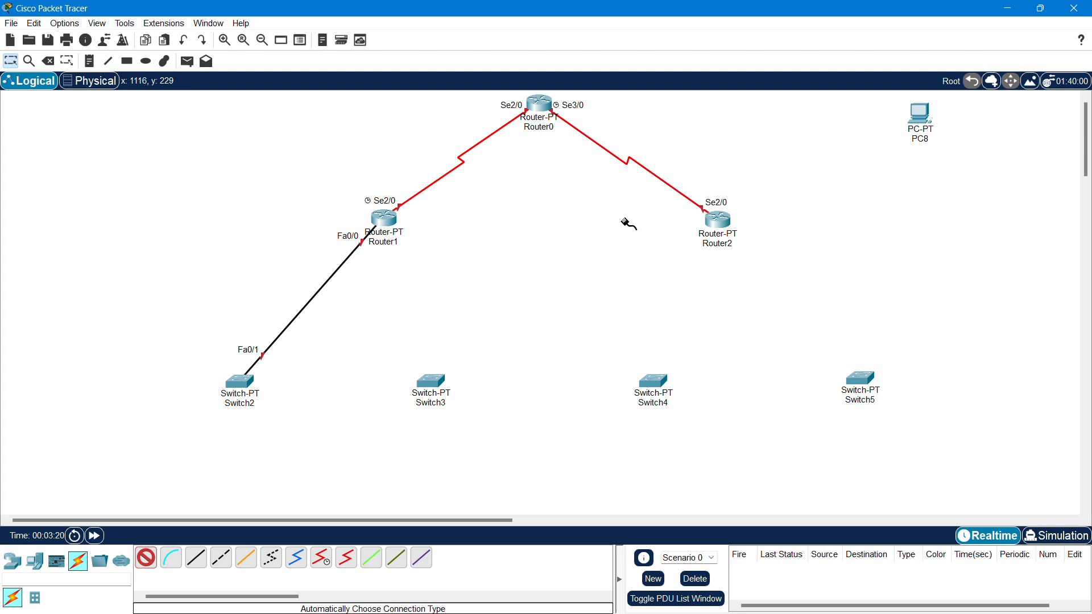
left_click(393, 219)
left_click(718, 220)
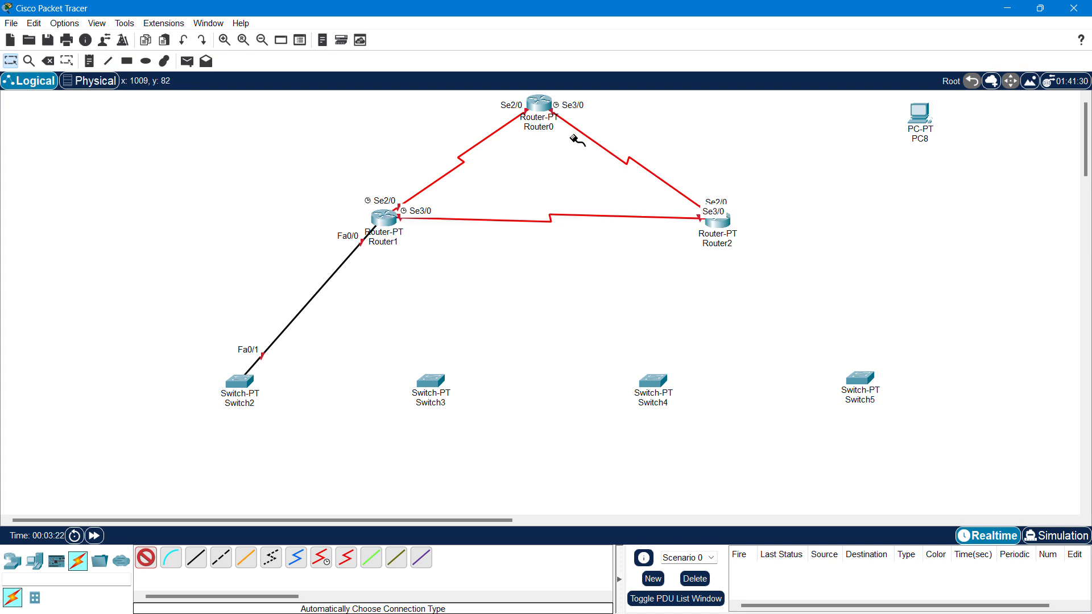
- Connect Router0 to PC8, Router2 to Switch4 and Switch5, and Router1 to Switch3
left_click(545, 104)
left_click(546, 105)
left_click(918, 113)
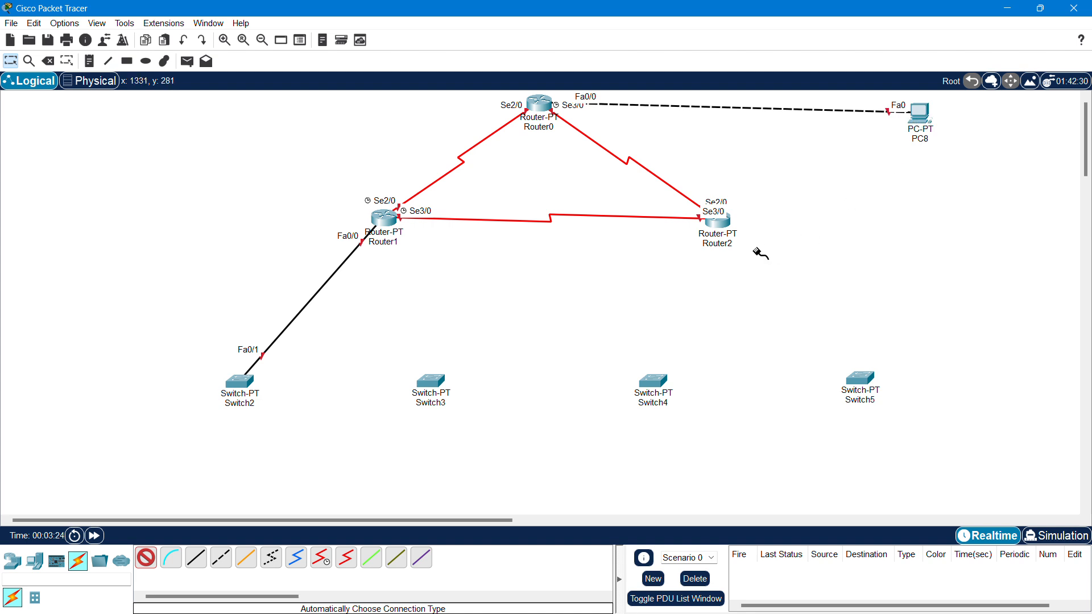
left_click(716, 225)
left_click(653, 380)
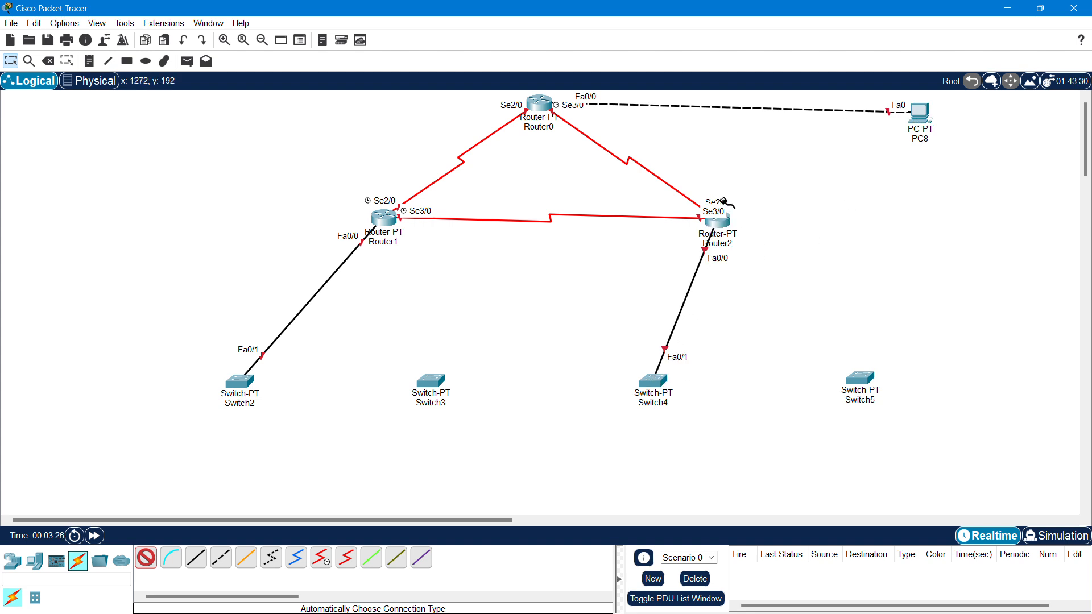
left_click(717, 220)
left_click(860, 369)
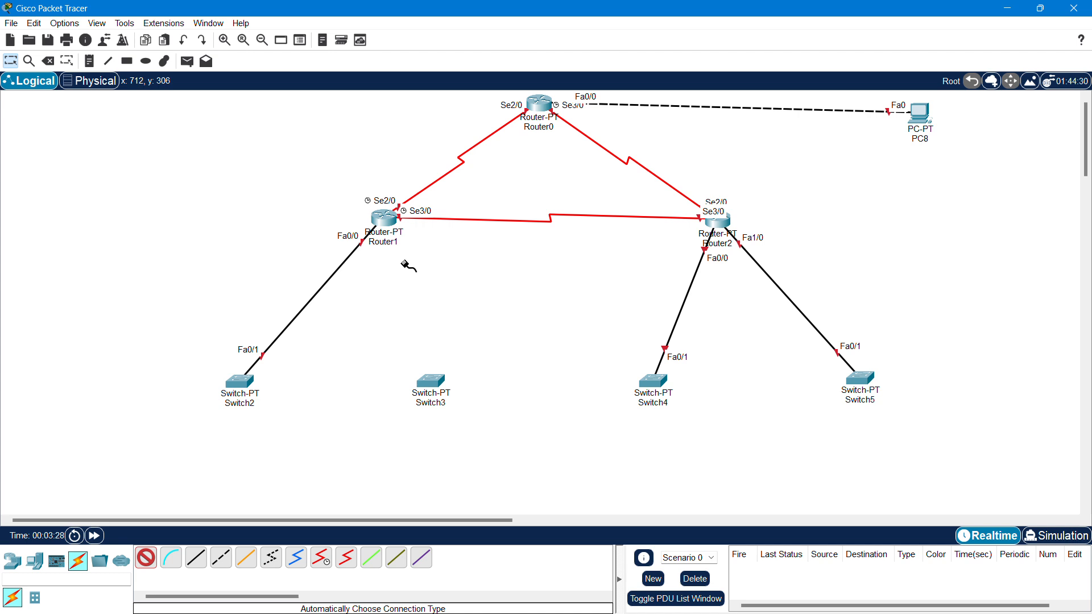
left_click(384, 219)
left_click(431, 380)
- Cable Switch2 to PC0 and PC1, and Switch3 to PC2 and PC3
scroll(353, 324, "down", 3)
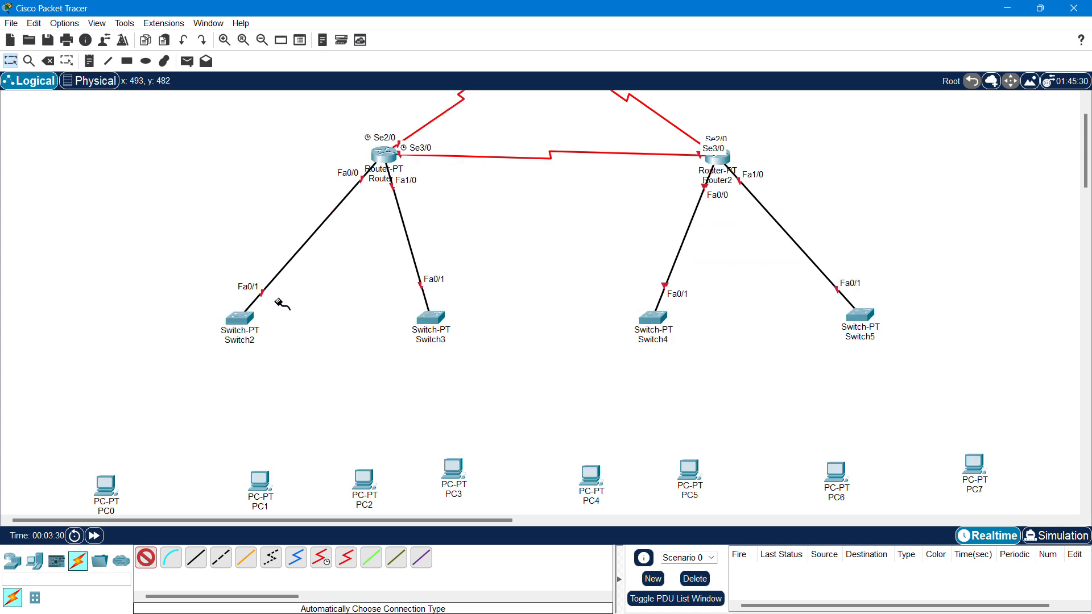
left_click(240, 316)
left_click(104, 487)
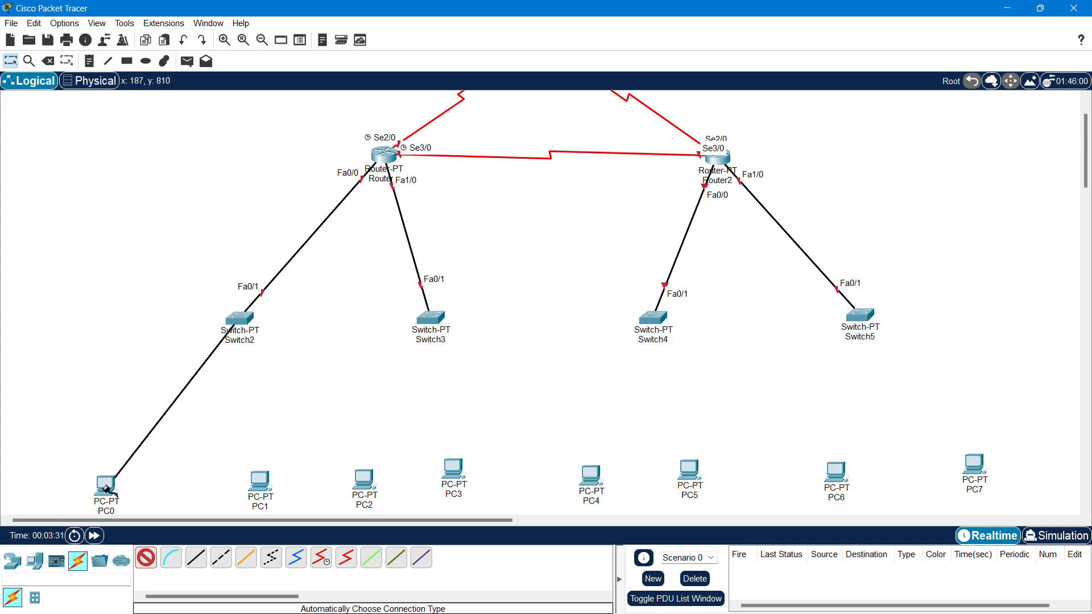
left_click(259, 481)
left_click(241, 318)
left_click(430, 318)
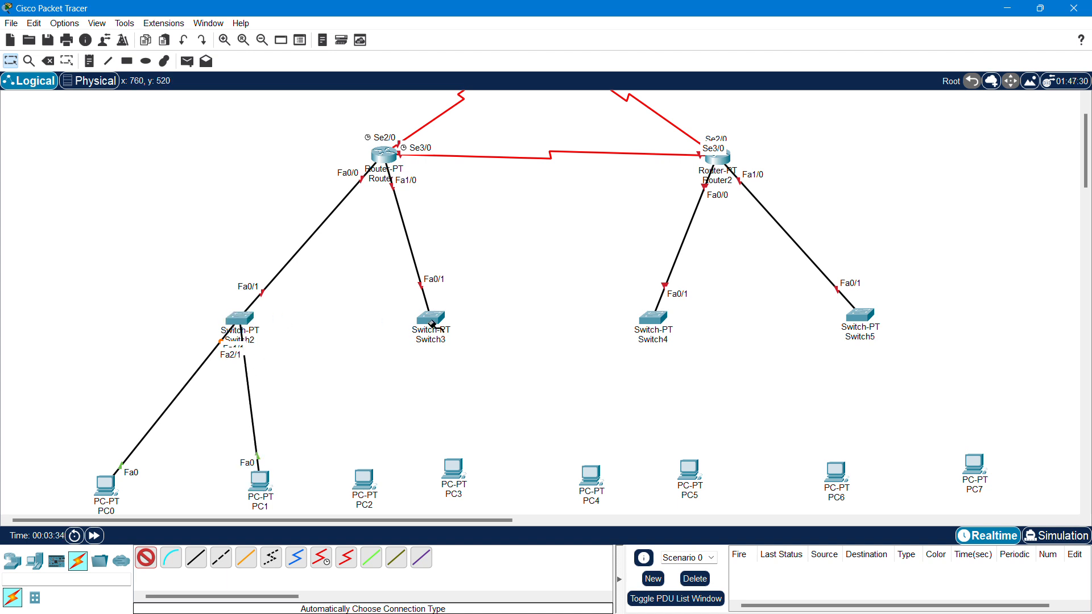
left_click(361, 482)
left_click(453, 469)
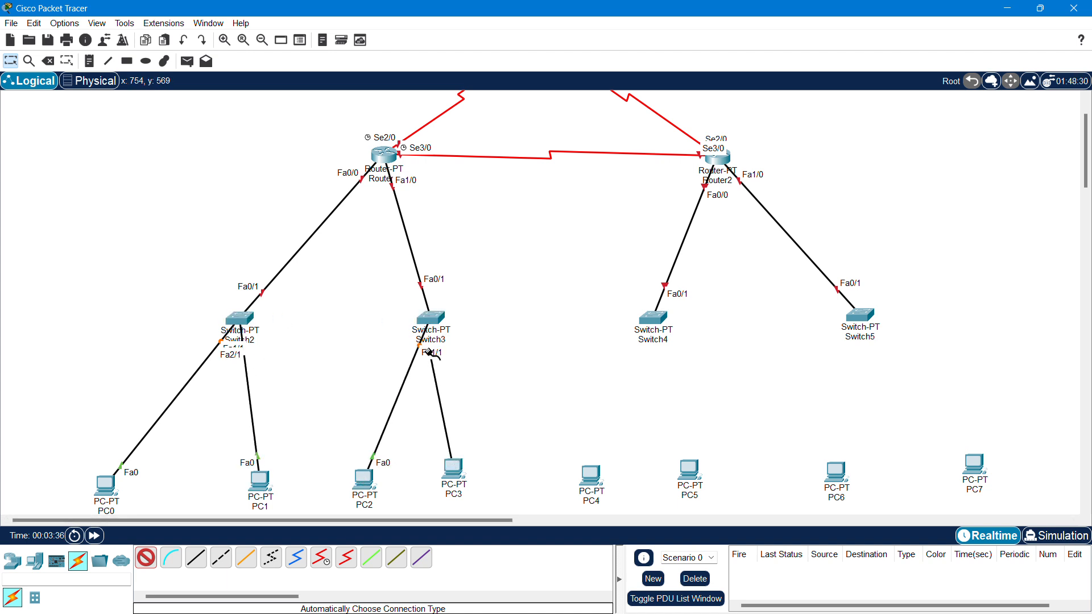
left_click(431, 318)
- Cable Switch4 to PC4 and PC5, and Switch5 to PC6 and PC7
left_click(650, 325)
left_click(592, 476)
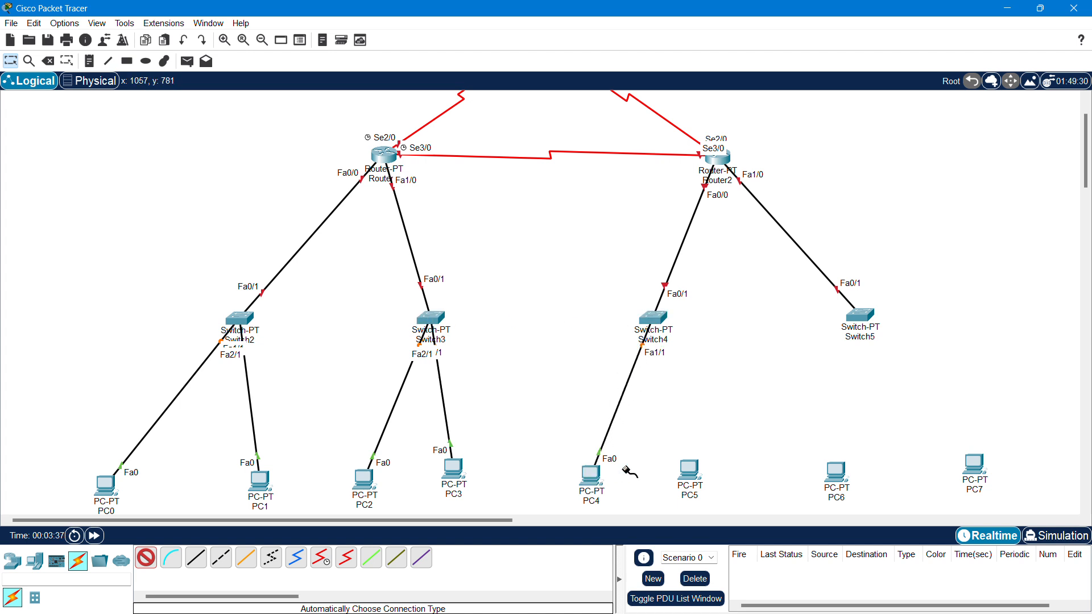
left_click(688, 470)
left_click(654, 330)
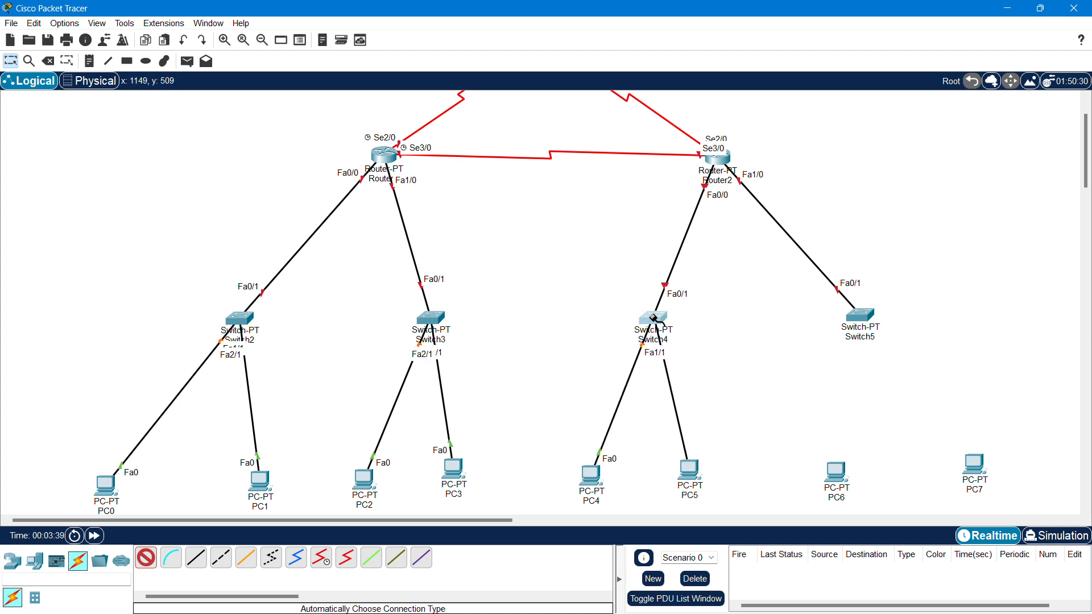
left_click(653, 316)
left_click(875, 321)
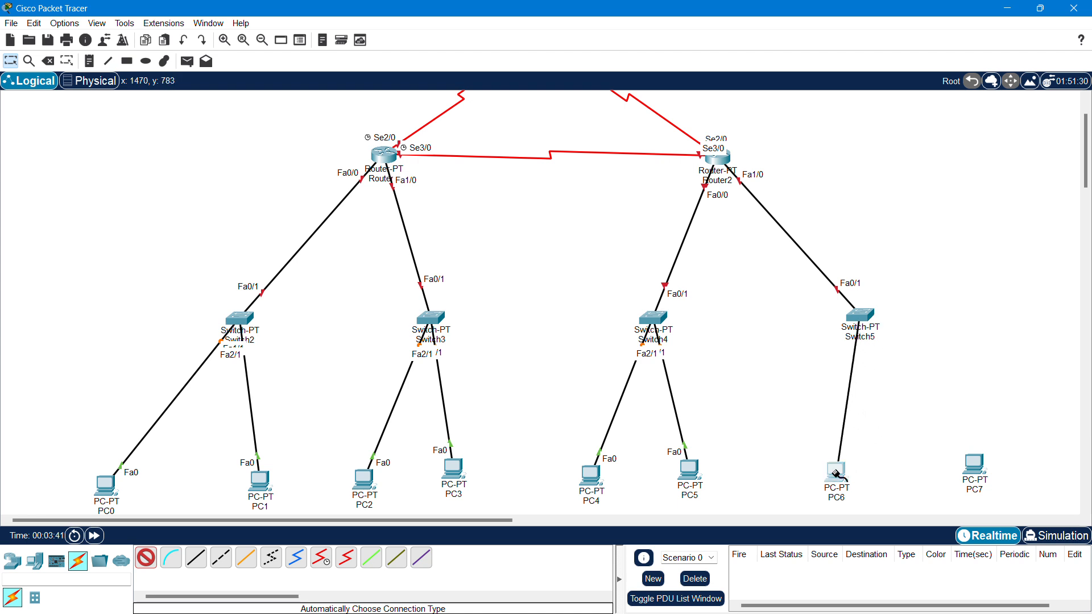
left_click(836, 471)
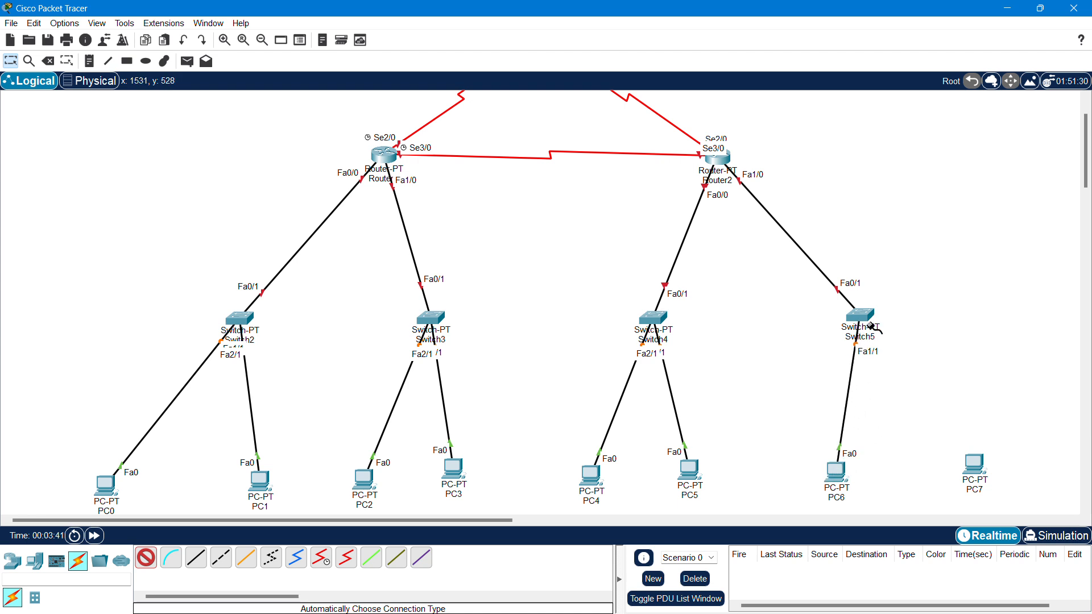
left_click(975, 465)
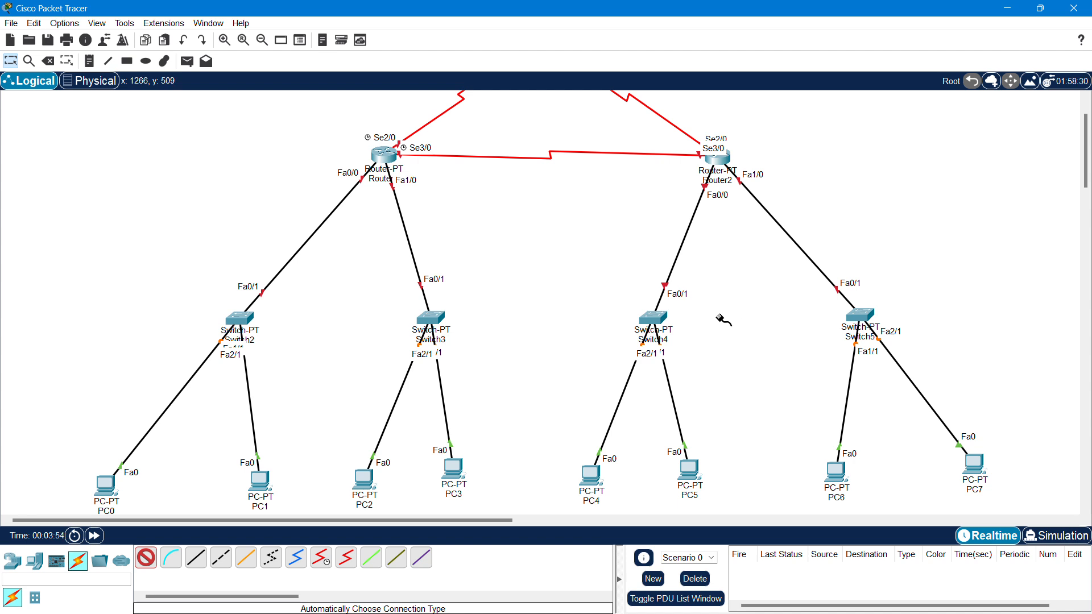
- Scroll Router0 and PC8 back into view and drop the cable connection tool
scroll(666, 293, "up", 3)
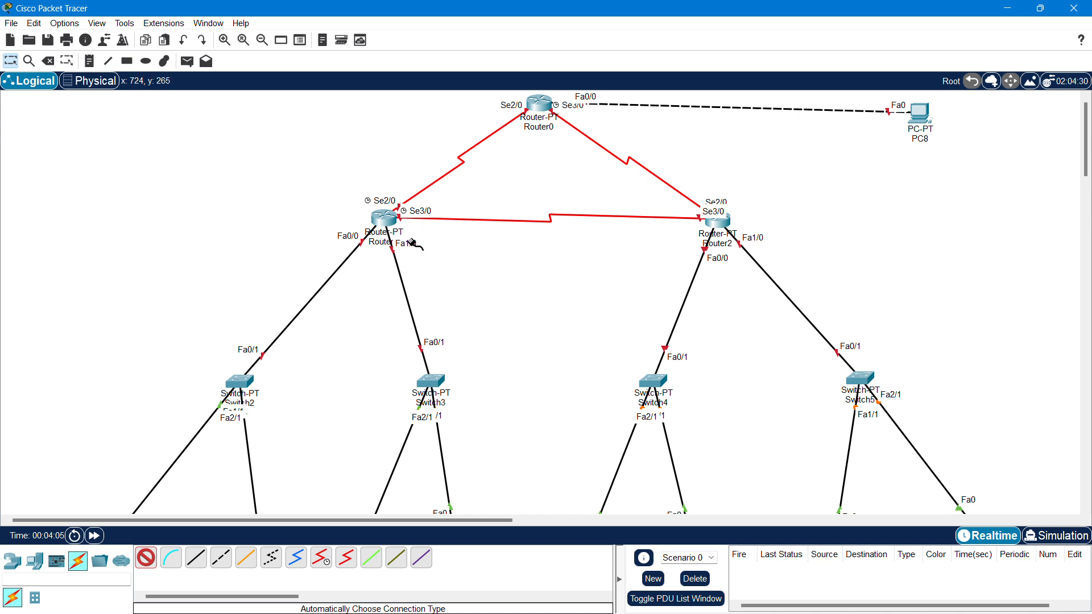
key("Escape")
- Add the first subnet note beside the Router1–Switch2 link and select its address text to copy
left_click(89, 60)
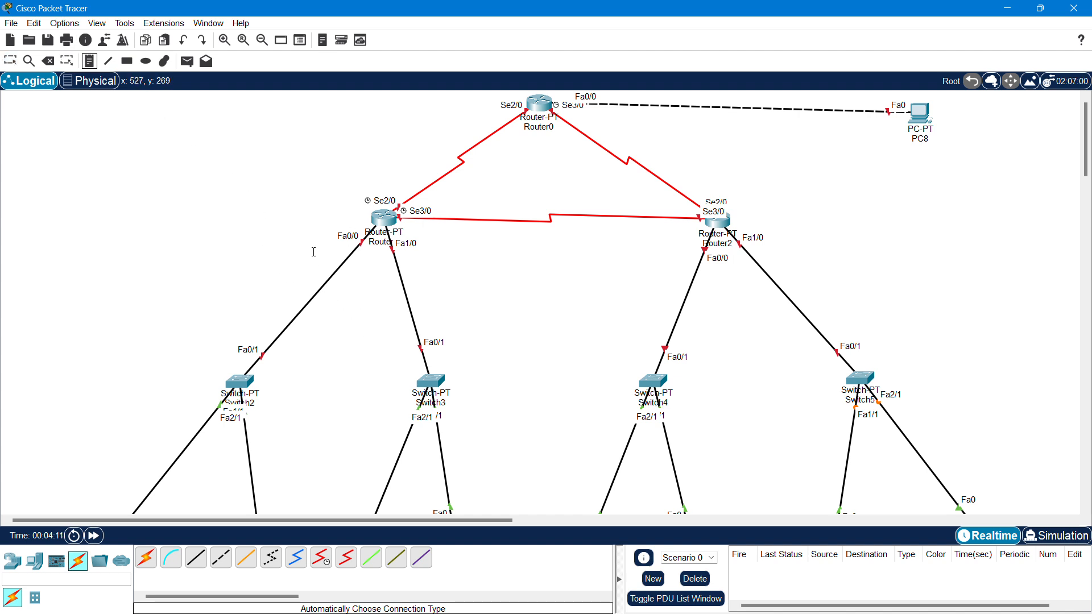
left_click(283, 295)
type("19")
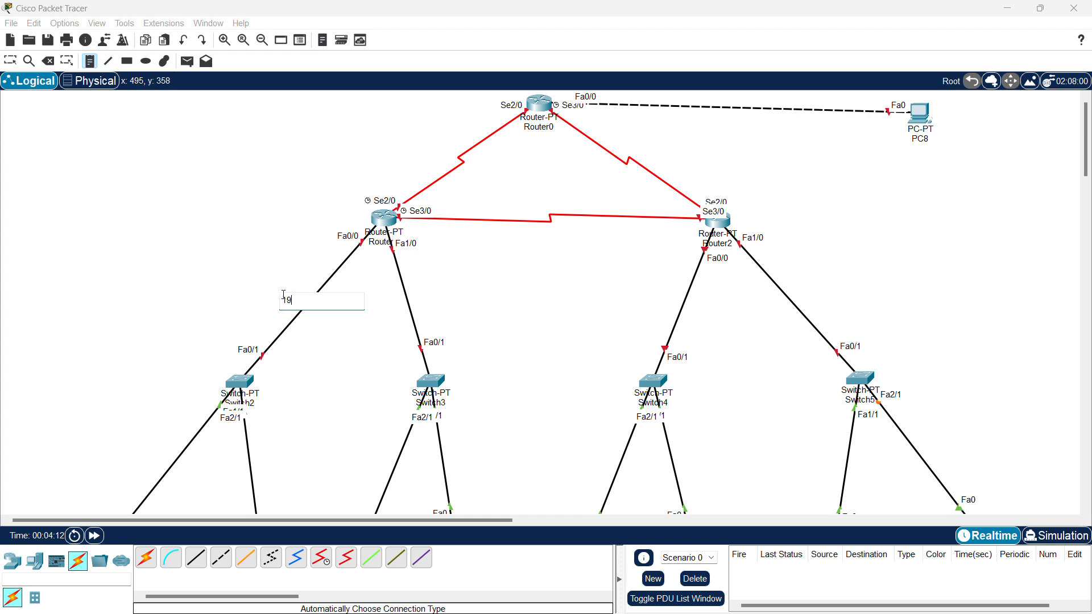
type("2/168/1-")
key("BackSpace")
key("BackSpace")
key("ctrl+a")
key("ctrl+c")
- Paste address notes onto the Router1–Switch3, Router1–Router2, Router2–Switch4 and Router2–Switch5 links
left_click(386, 288)
key("ctrl+v")
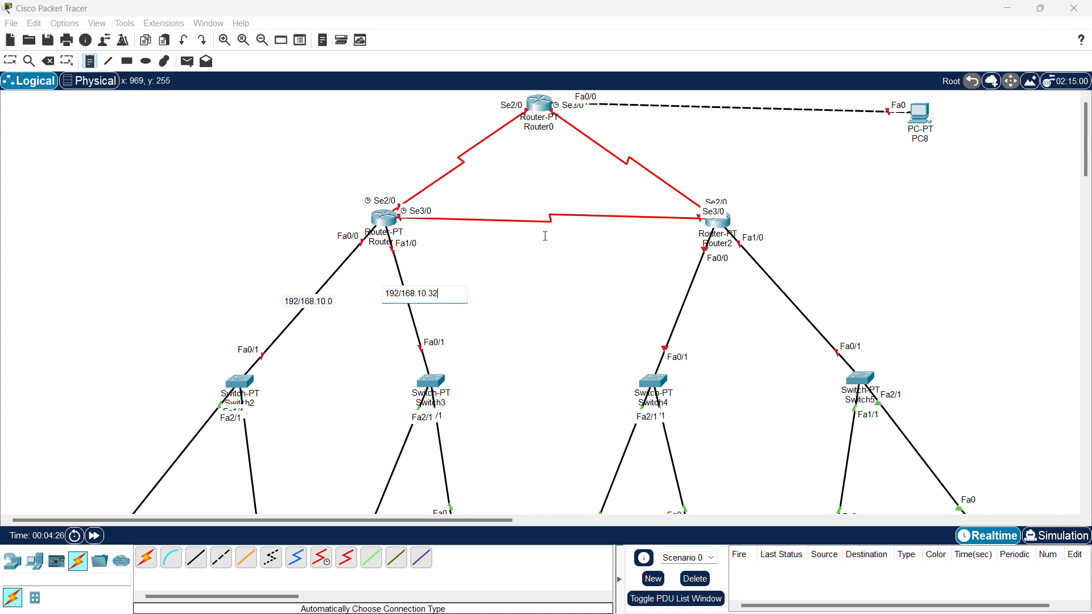
left_click(498, 231)
key("ctrl+v")
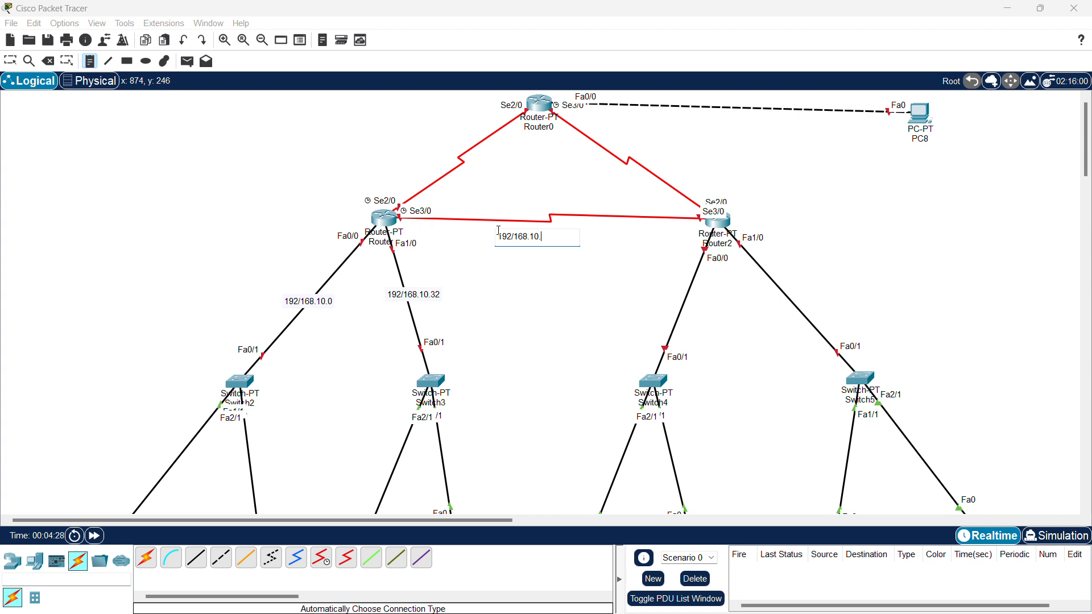
left_click(669, 296)
key("ctrl+v")
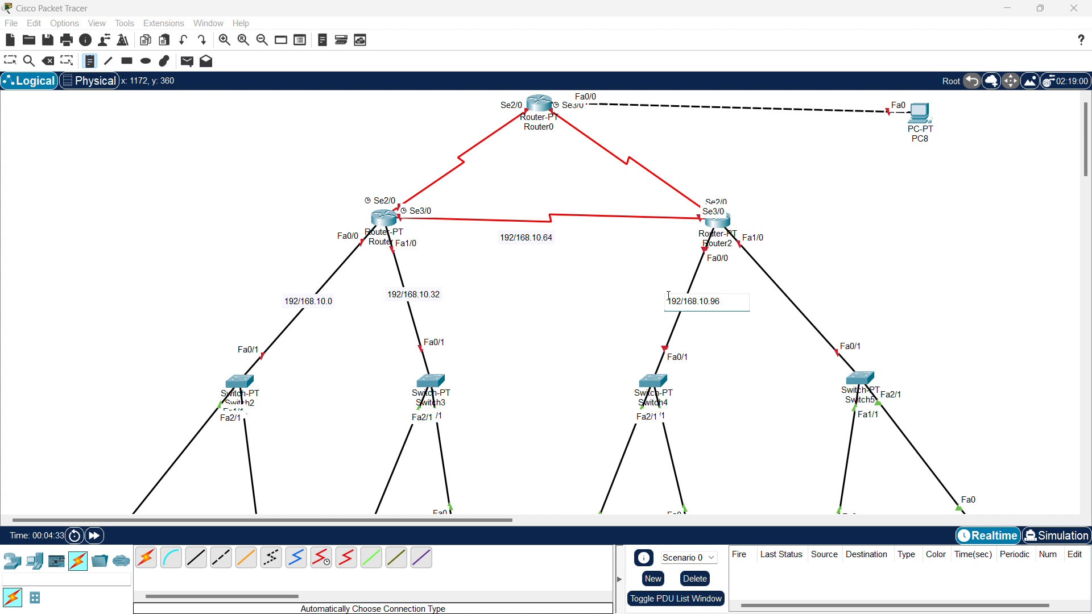
left_click(763, 273)
key("ctrl+v")
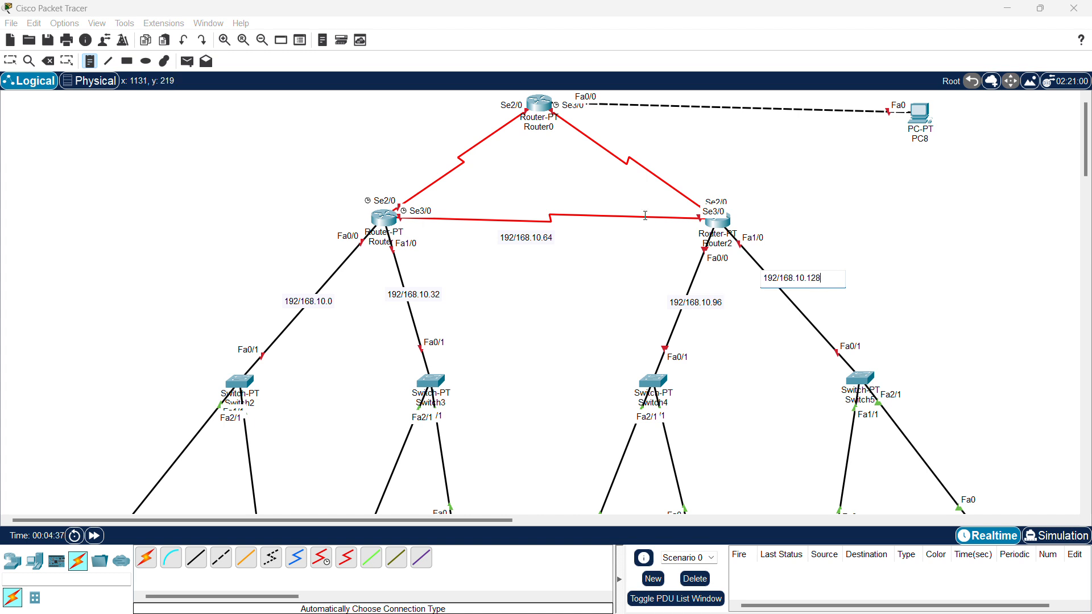
- Paste address notes onto the Router0–Router1, Router0–Router2 and Router0–PC8 links, ending with 224
left_click(442, 151)
key("ctrl+v")
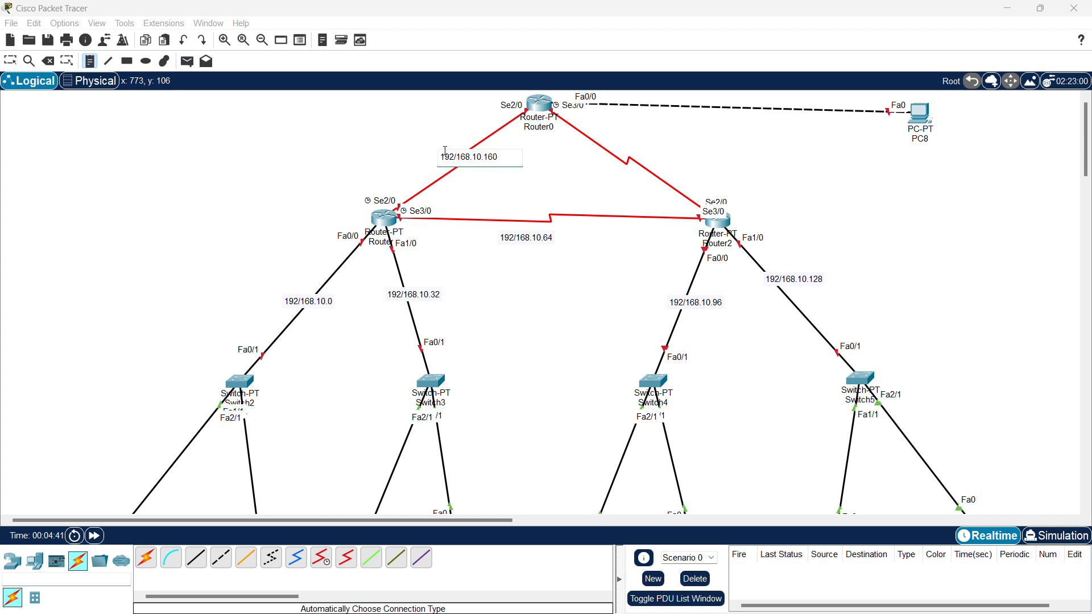
left_click(610, 152)
key("ctrl+v")
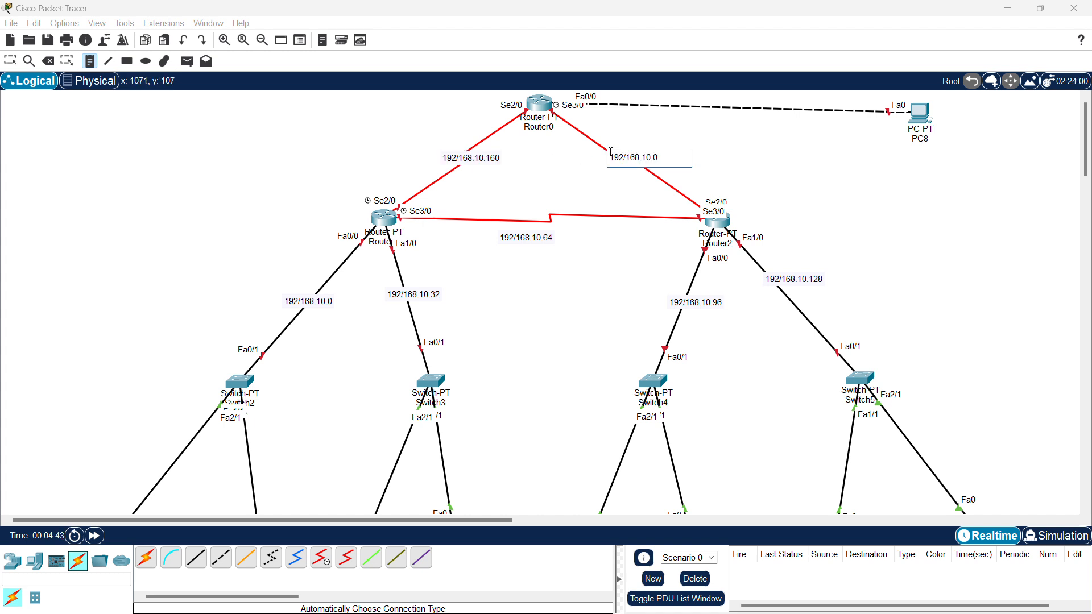
type("192")
left_click(685, 118)
key("ctrl+v")
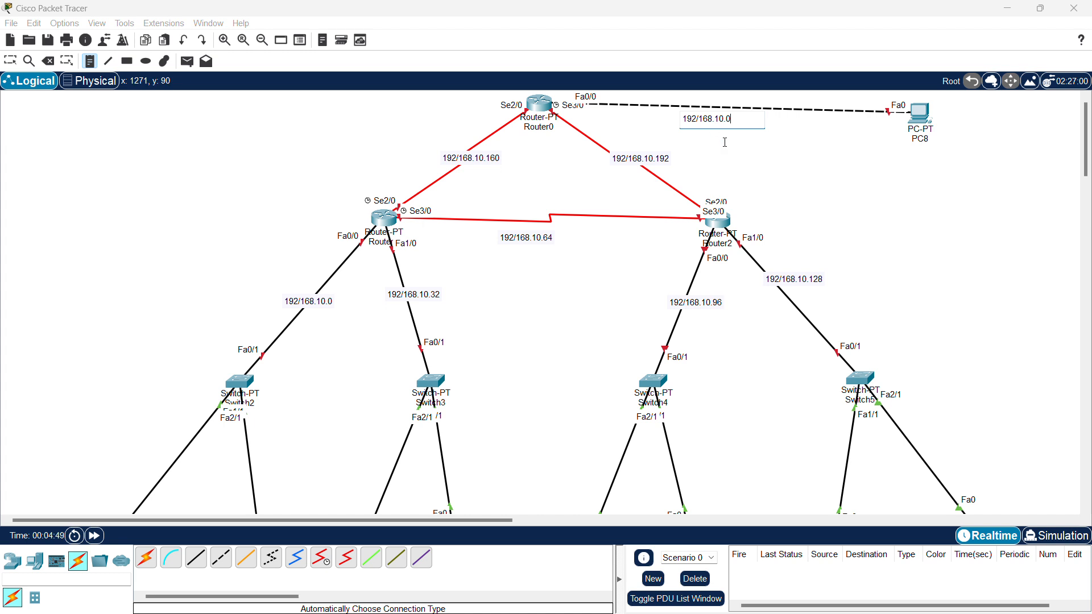
key("BackSpace")
type("224")
- Correct the Router0–PC8 note to read 192.168.10.224 and stop adding notes
left_click(700, 118)
key("BackSpace")
type(".")
key("BackSpace")
left_click(810, 179)
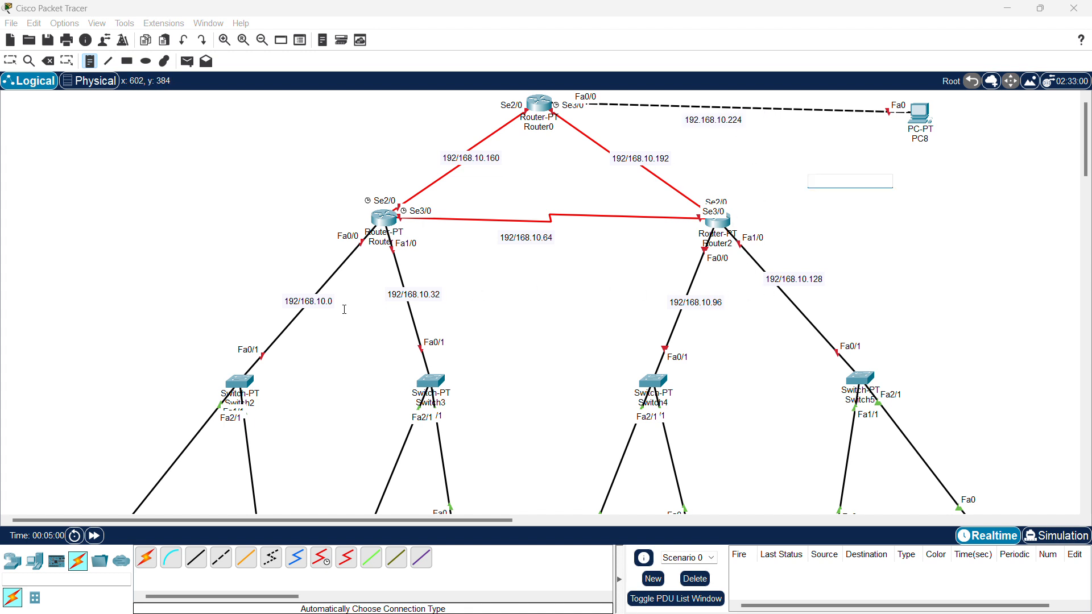
key("Escape")
- Fix the first label's slash so it reads 192.168.10.0
double_click(306, 306)
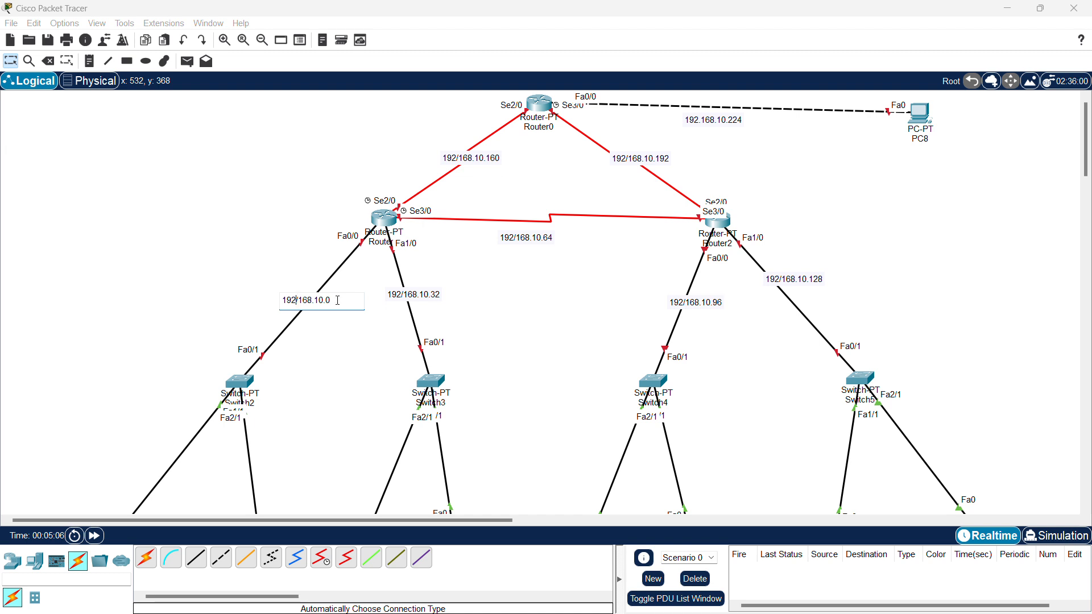
key("BackSpace")
type(".")
left_click(151, 275)
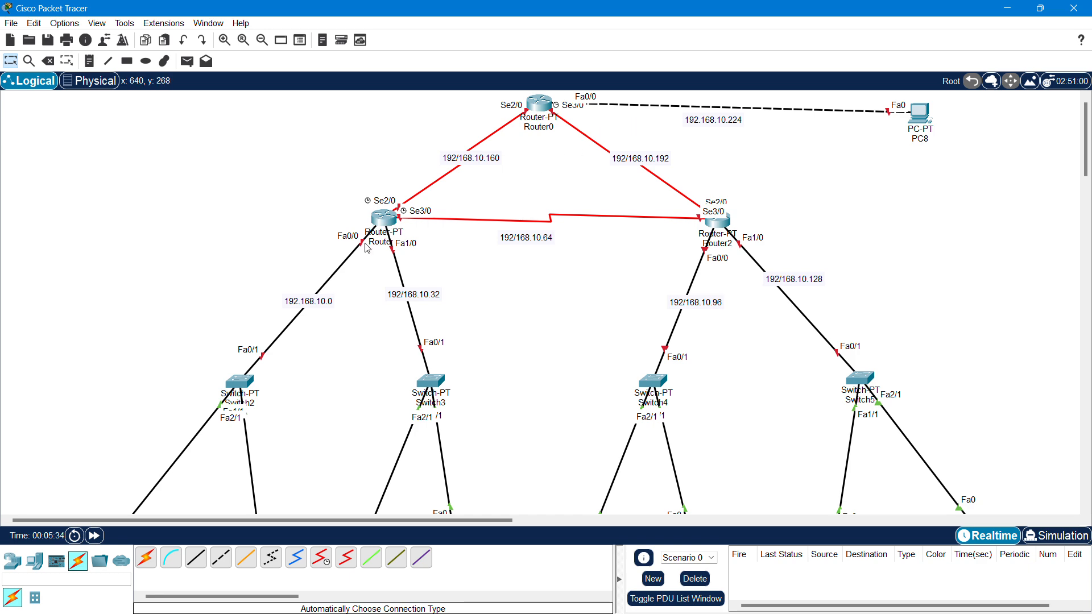
- Open Router1's CLI and decline the initial configuration dialog to reach the Router> prompt
left_click(388, 216)
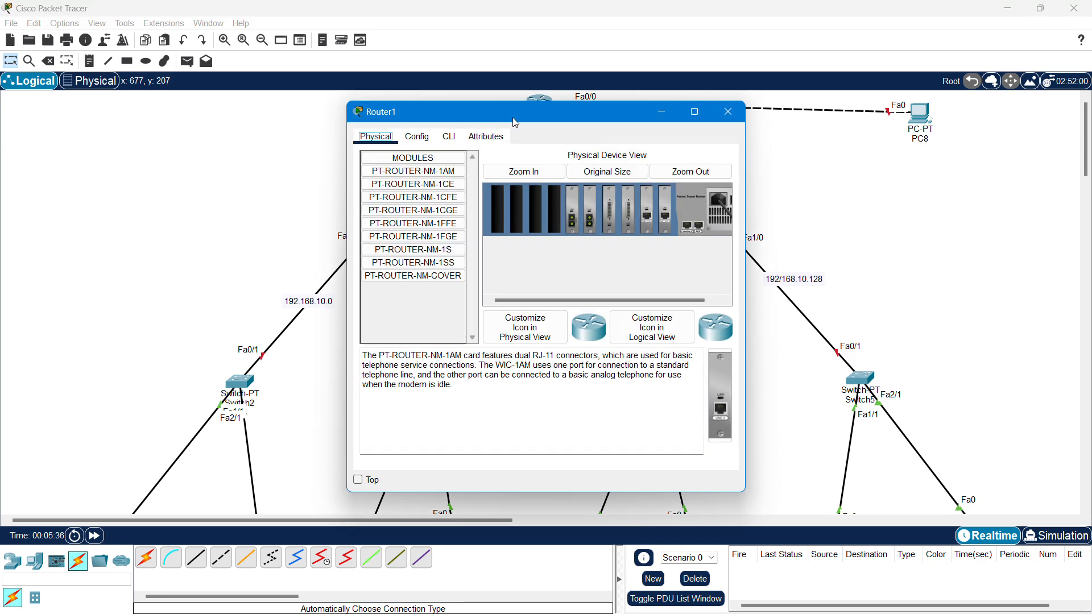
left_click_drag(523, 106, 786, 71)
left_click(715, 98)
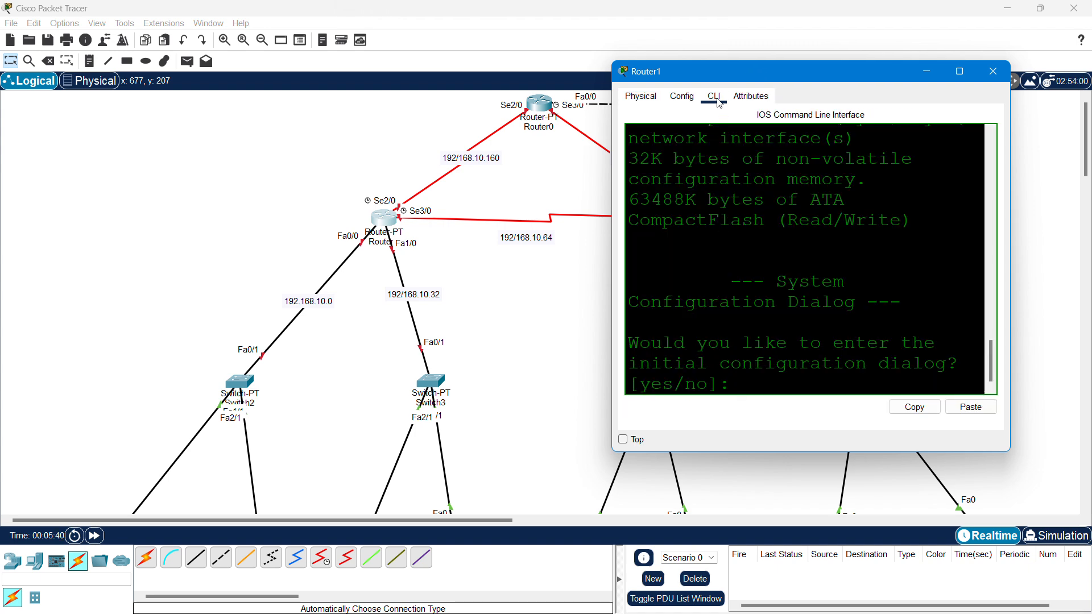
key("Return")
key("Return")
key("Return")
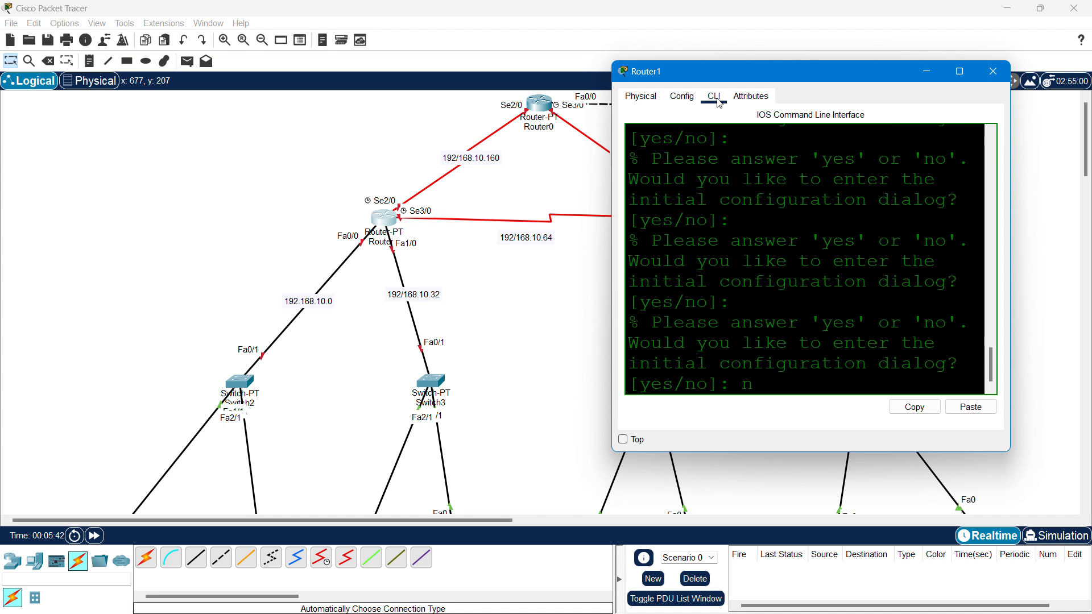
key("Return")
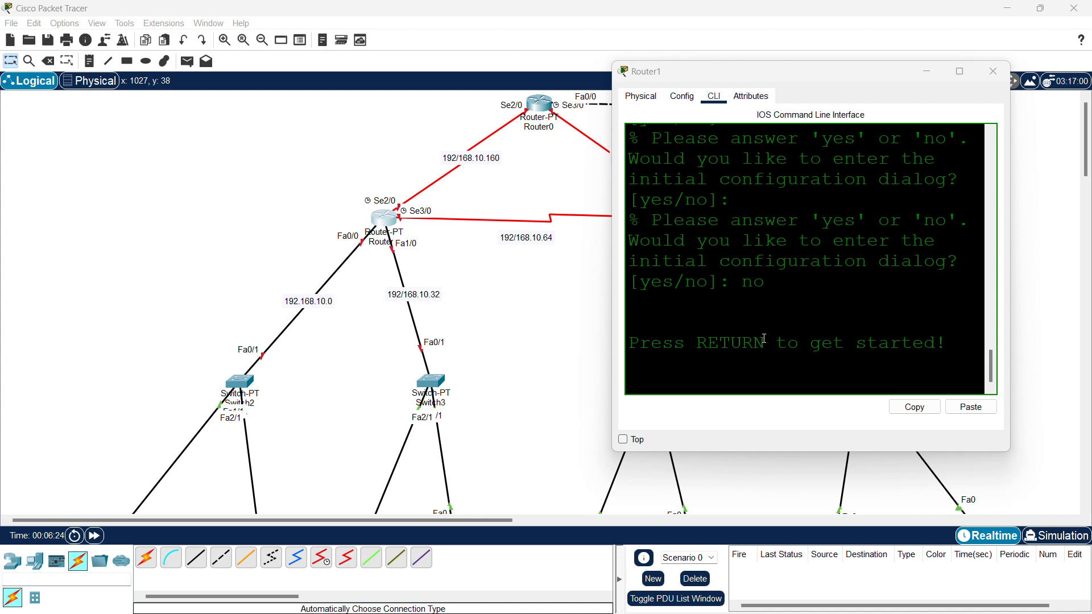
left_click(765, 339)
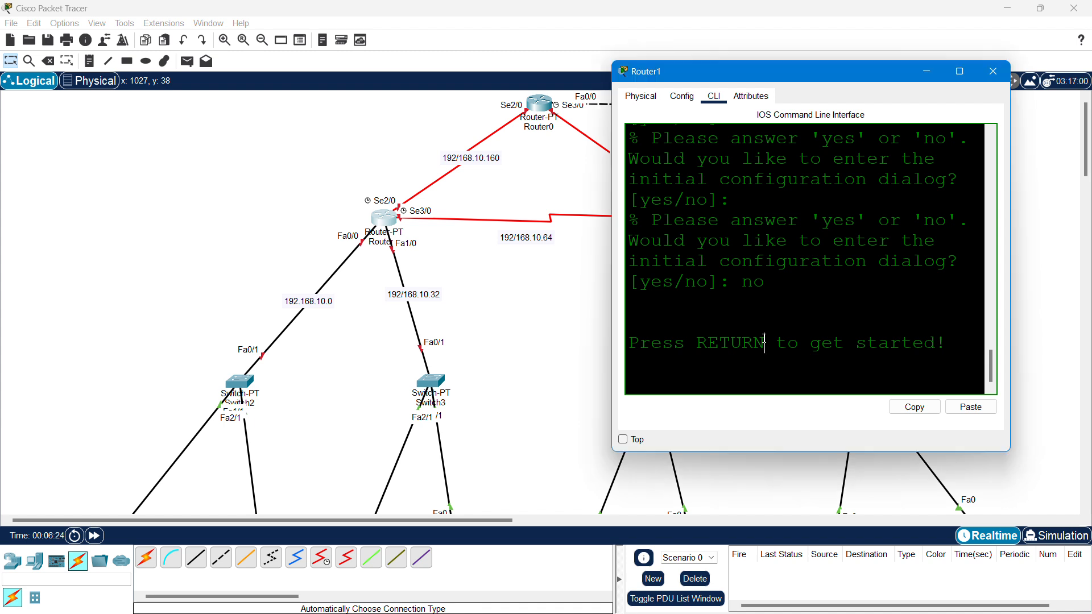
key("Return")
key("Return")
key("Return")
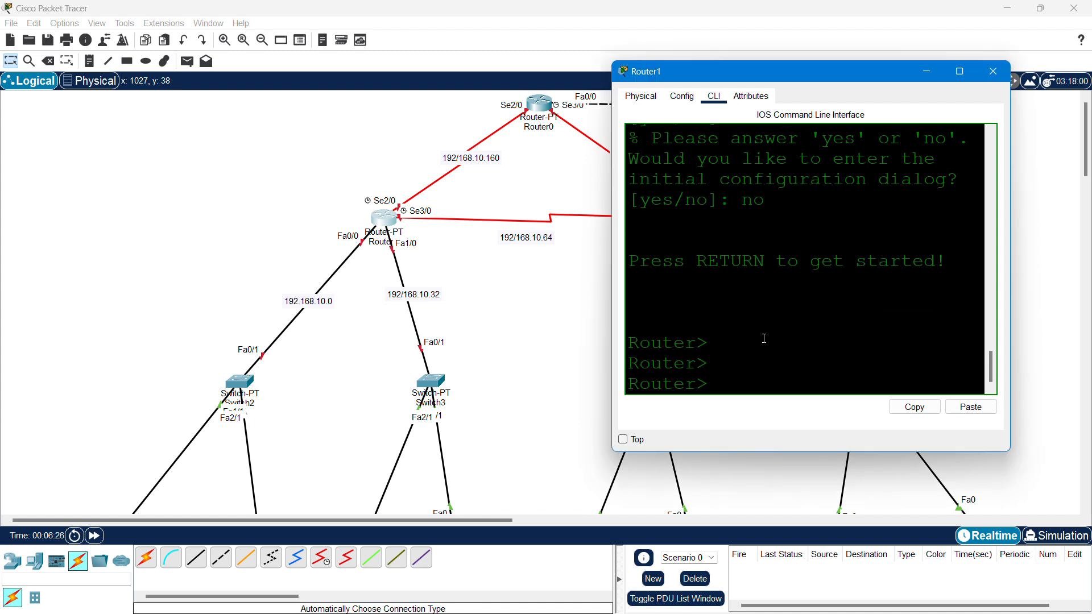
- Enter 'enable' and 'configure terminal', then start typing the 'interface' command
type("en")
key("Return")
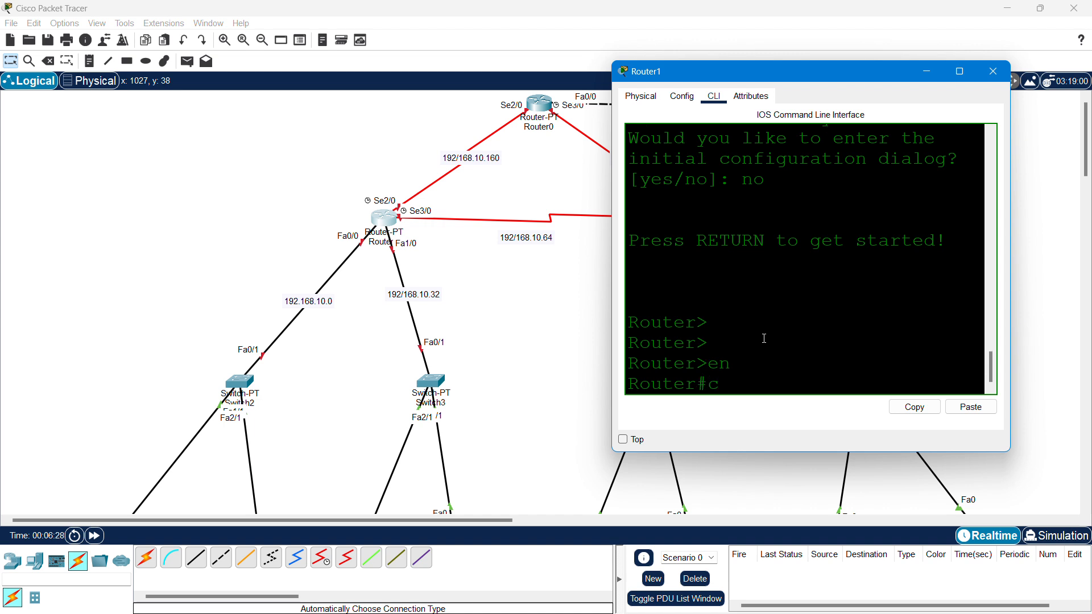
type("conf")
key("Tab")
type("te")
key("Tab")
key("Return")
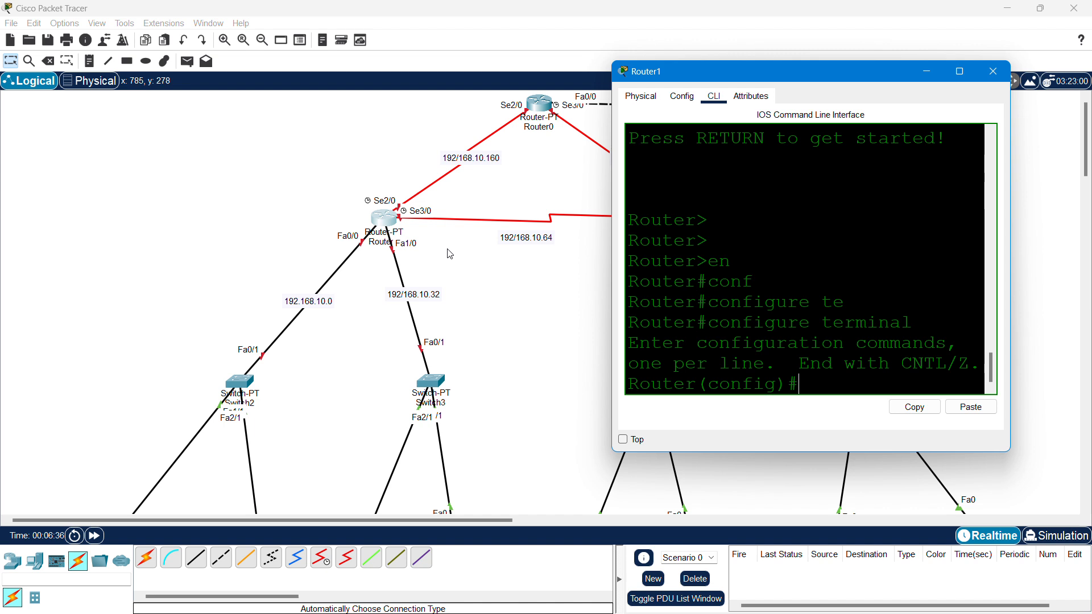
type("inter")
key("Tab")
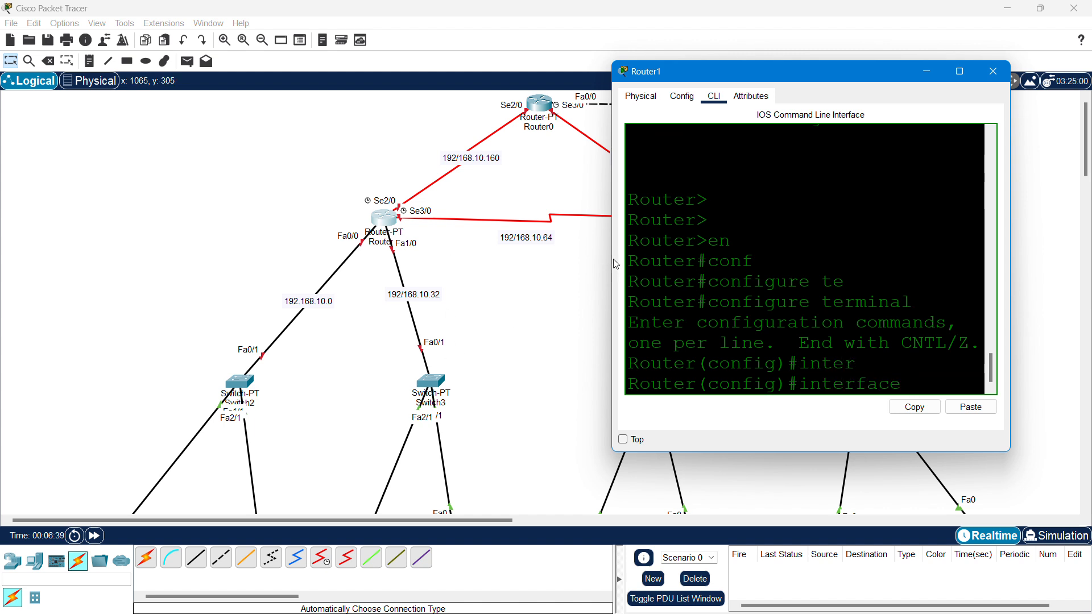
- Widen the Router1 window on both sides and shift it slightly right
left_click_drag(615, 264, 417, 266)
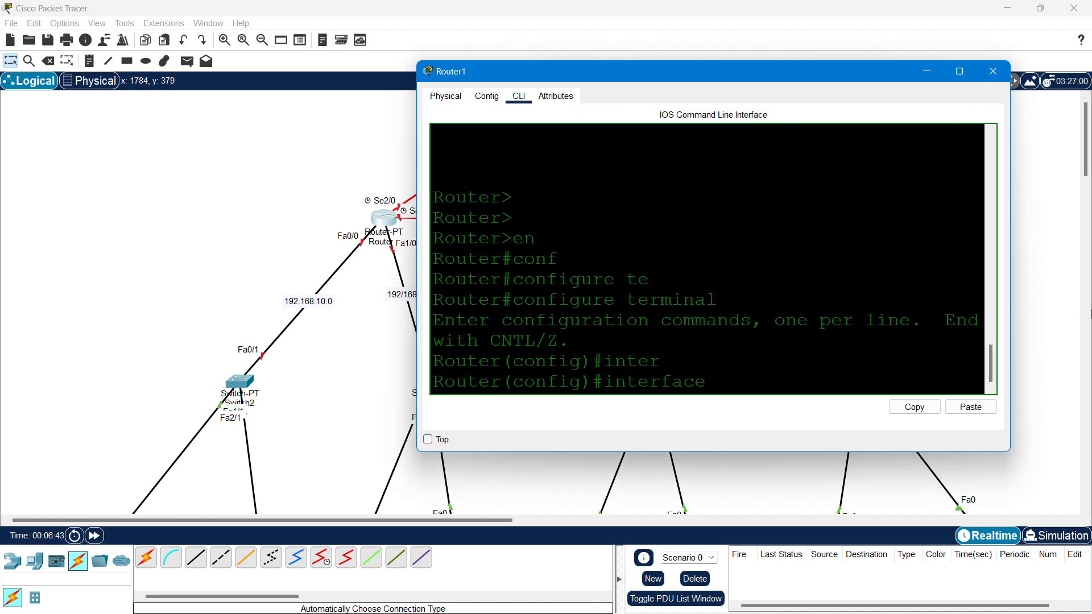
left_click_drag(1010, 295, 1085, 293)
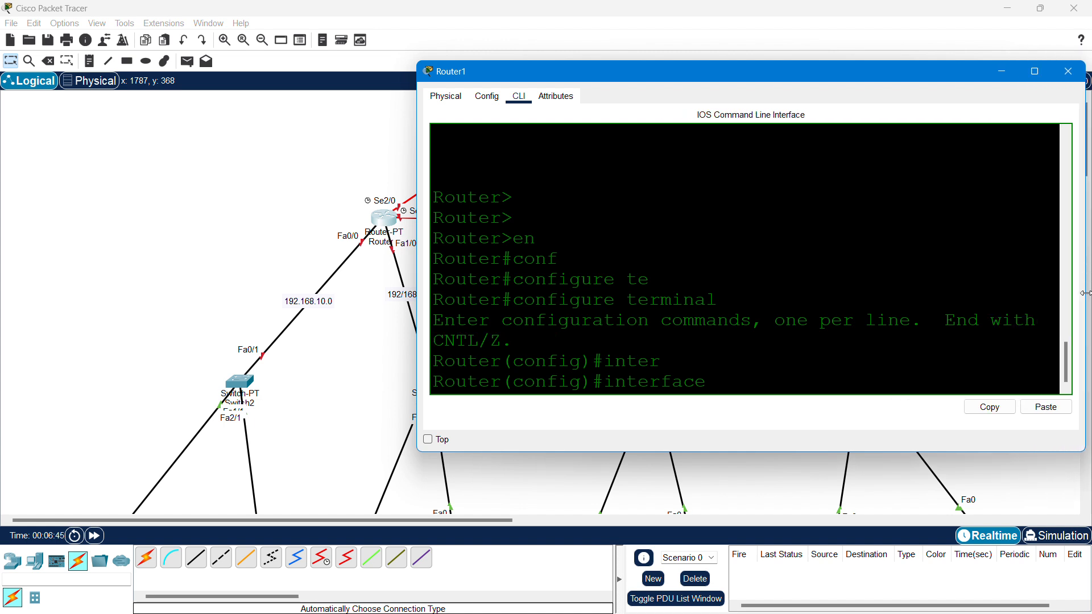
left_click_drag(726, 71, 749, 71)
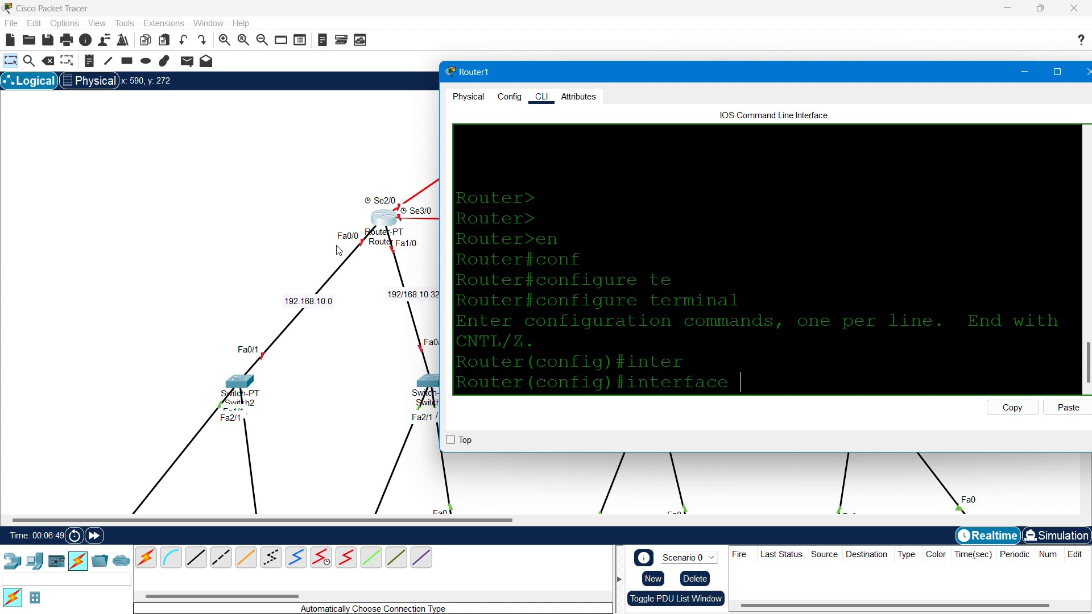
- Enter Router1's FastEthernet0/0 interface configuration and bring it up with no shut
type("0/0")
key("Return")
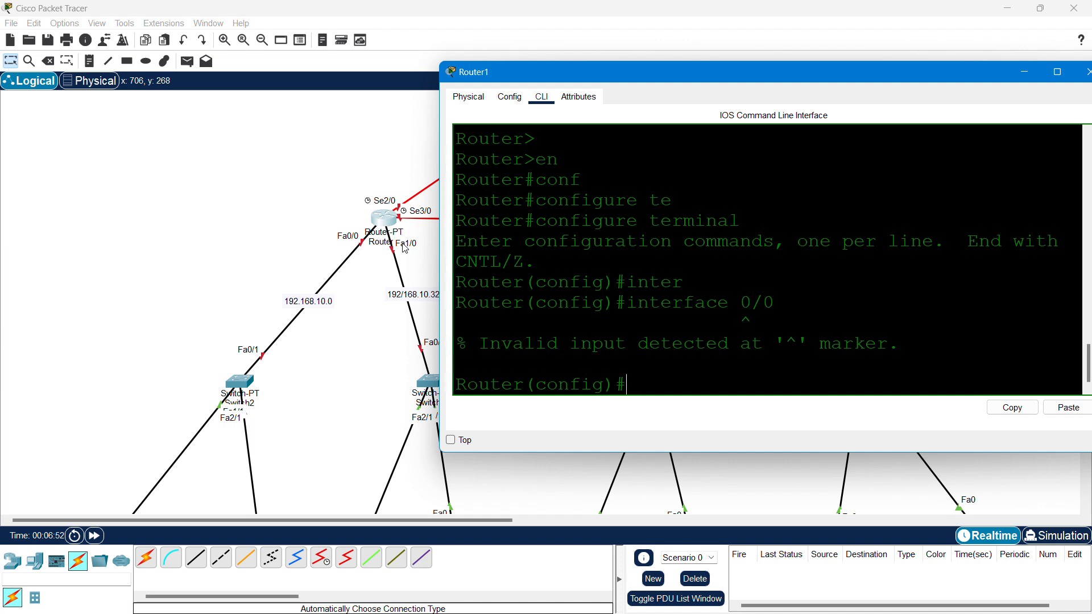
key("Up")
key("BackSpace")
key("BackSpace")
type("face fa")
key("Tab")
type("0/0")
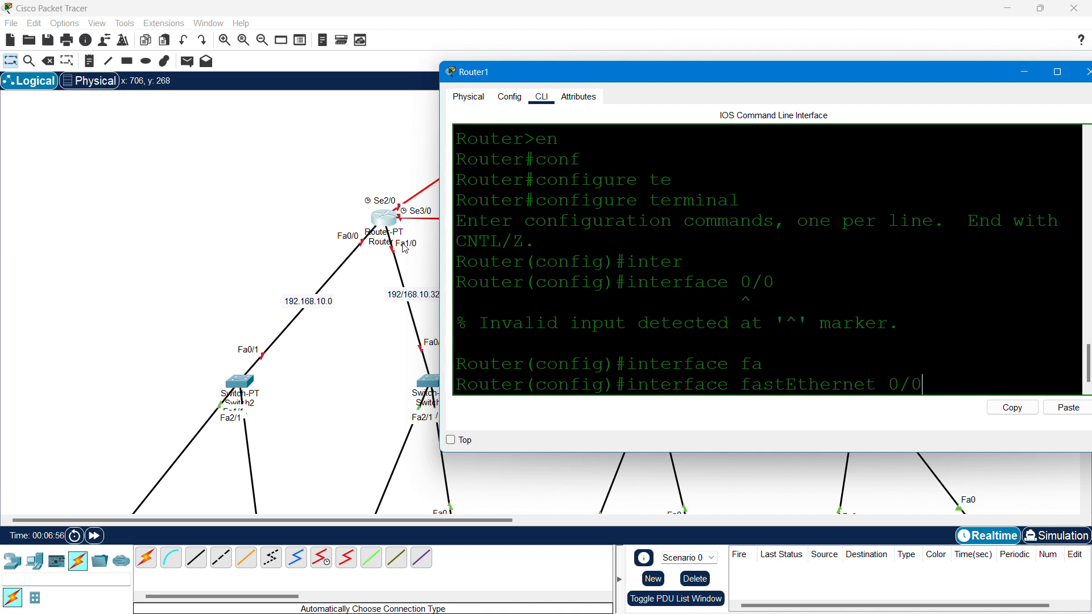
key("Return")
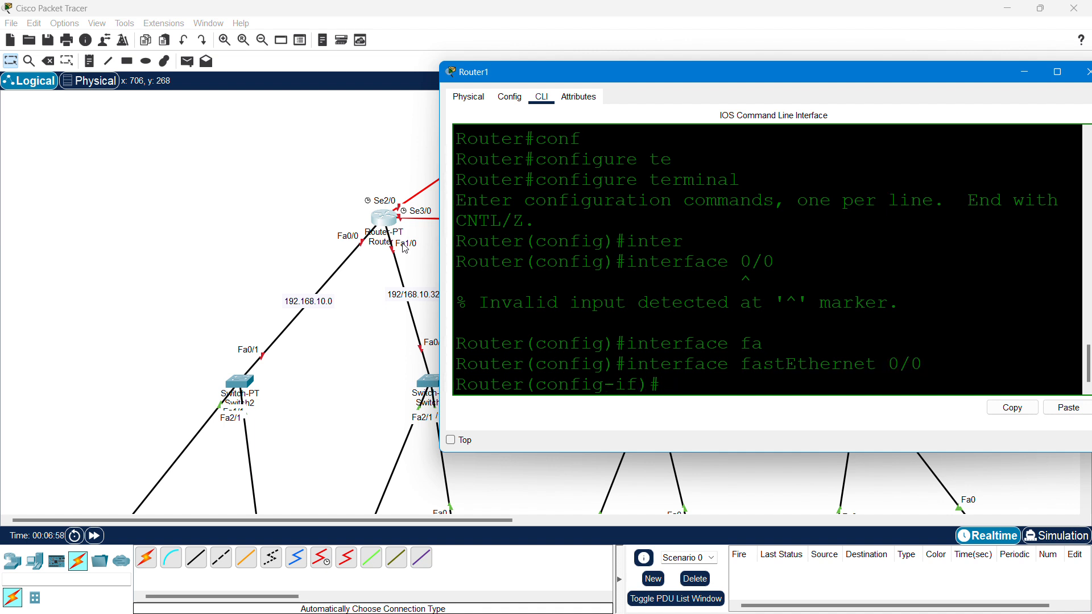
type("no shut")
key("Return")
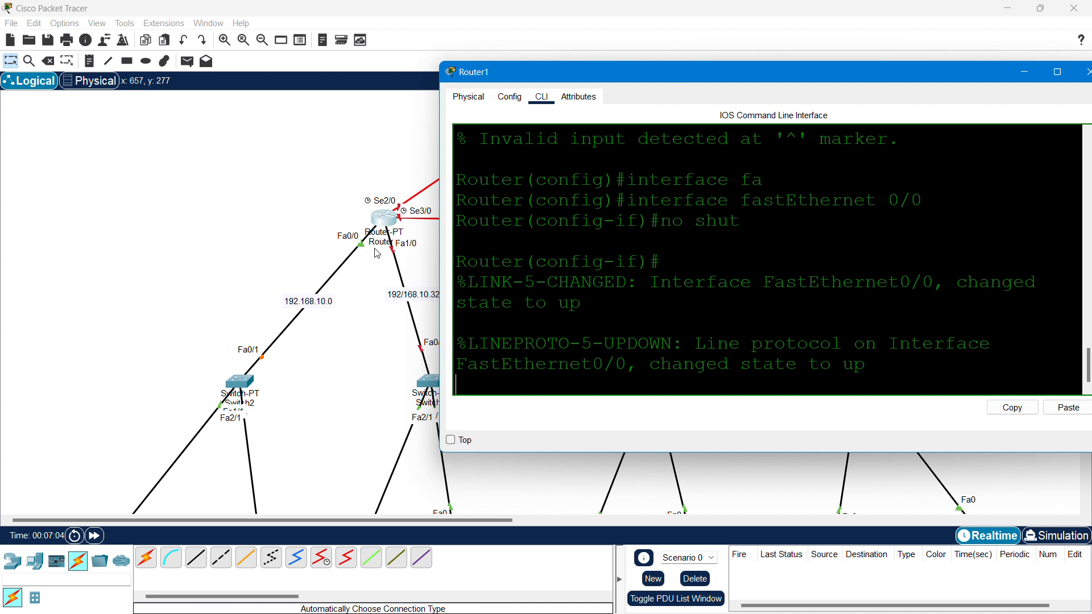
key("Return")
key("Return")
- Assign FastEthernet0/0 the address 192.168.10.1 255.255.255.224 and exit the interface
type("ip ad")
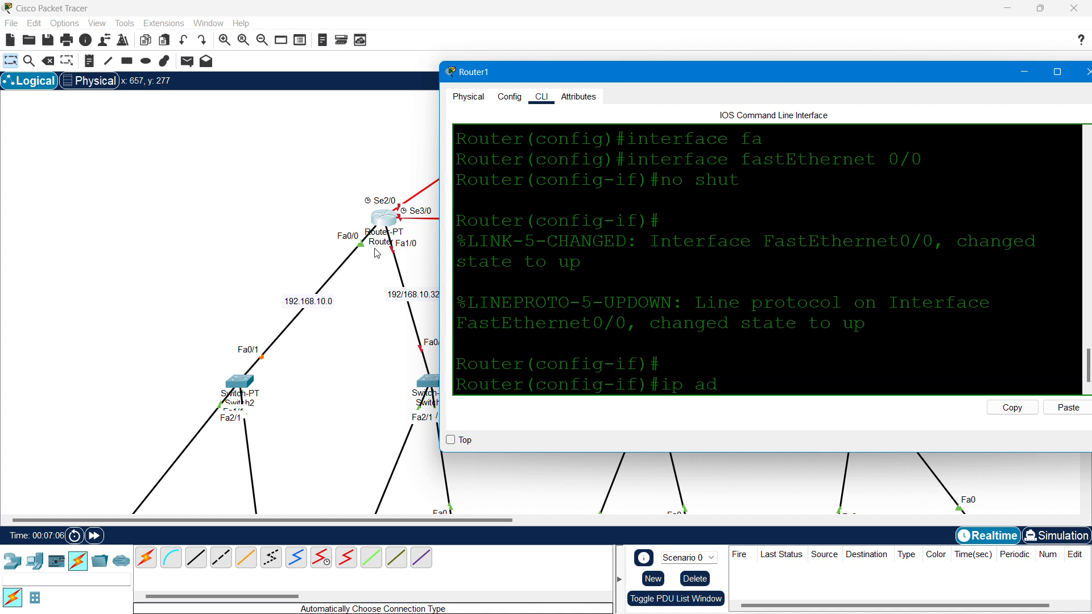
key("Tab")
type("1921")
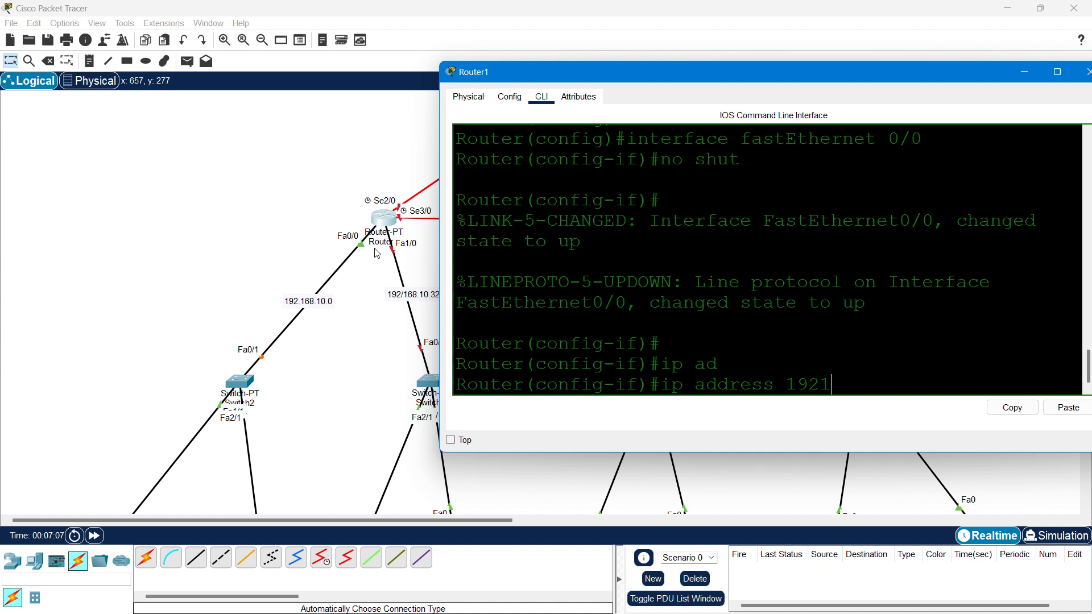
type("68")
key("BackSpace")
key("BackSpace")
type(".168.10.1")
type("255.25")
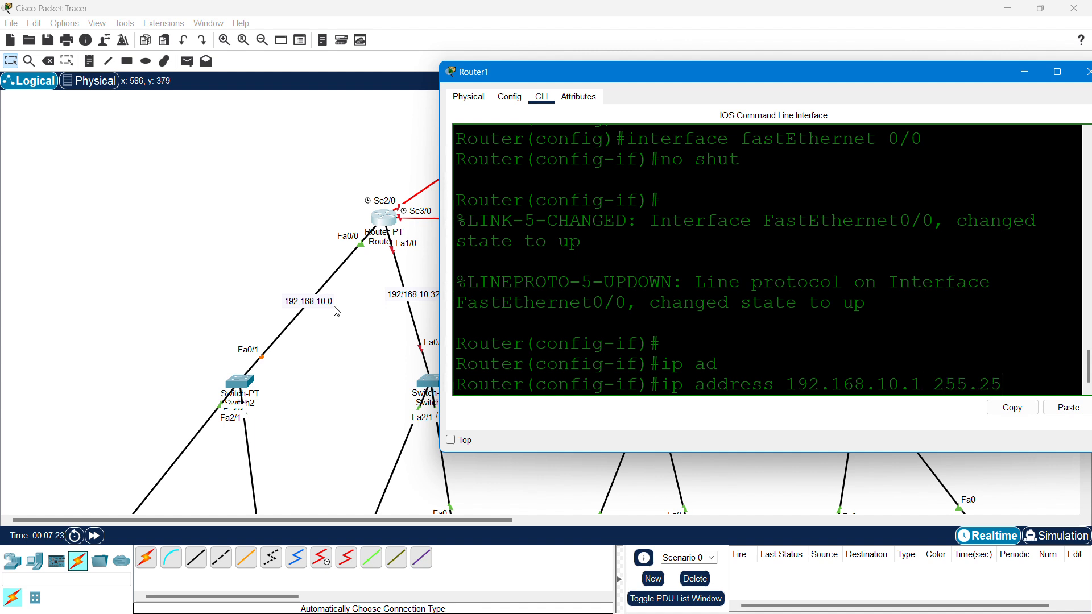
type("5.255.")
type("224")
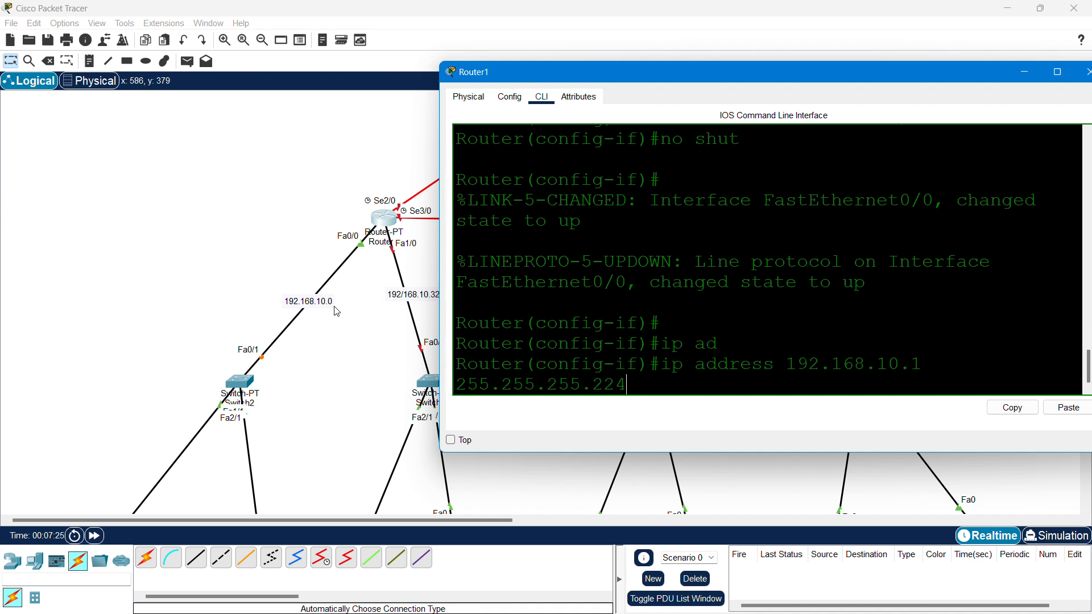
key("Return")
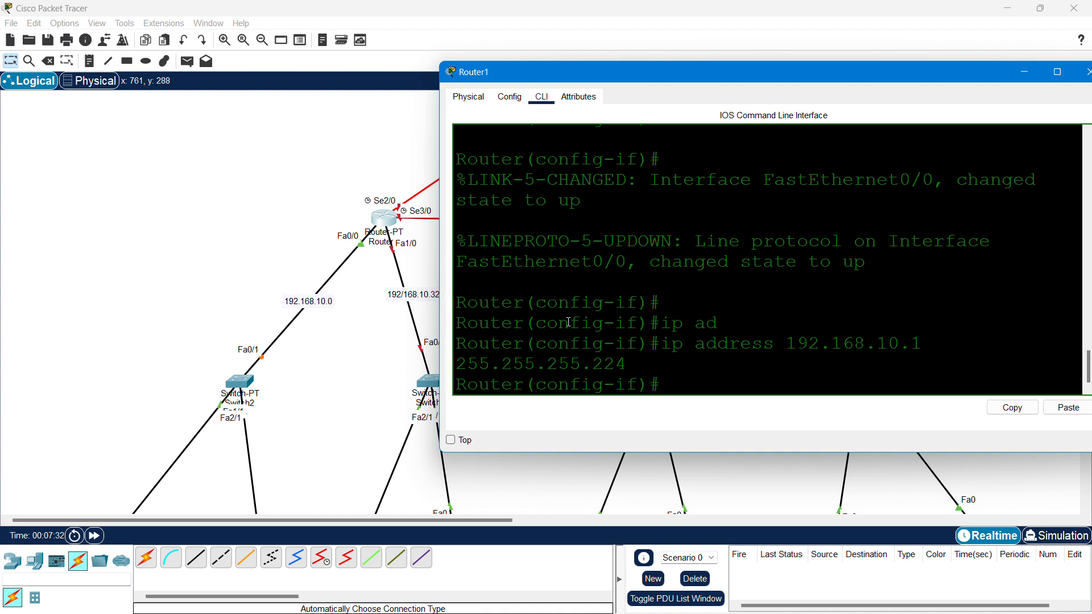
type("exit")
key("Return")
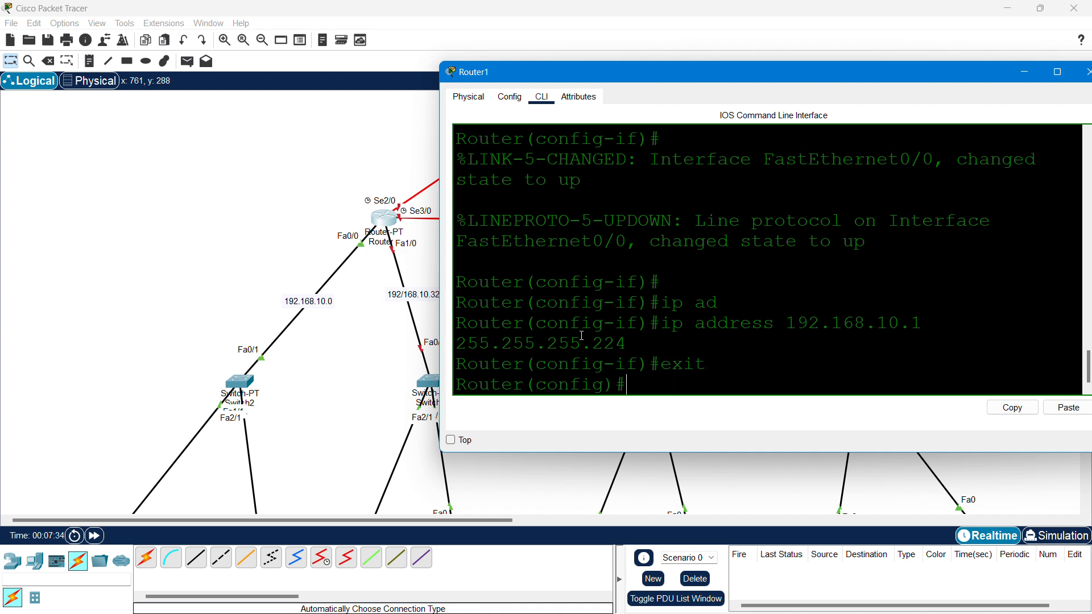
- Begin the interface fastEthernet 1/0 command
type("inter")
key("Tab")
type("fa")
key("Tab")
type("1")
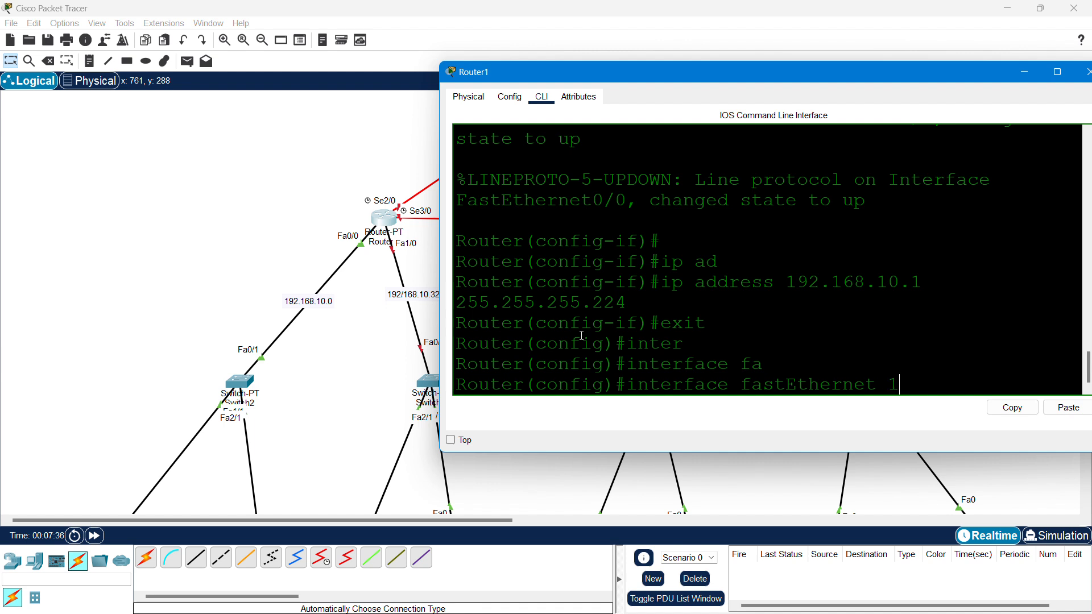
type("/0")
- Enter FastEthernet1/0, enable it with no shut, and set 192.168.10.33 255.255.255.224
key("Return")
type("no shut")
key("Return")
key("Return")
key("Return")
key("Return")
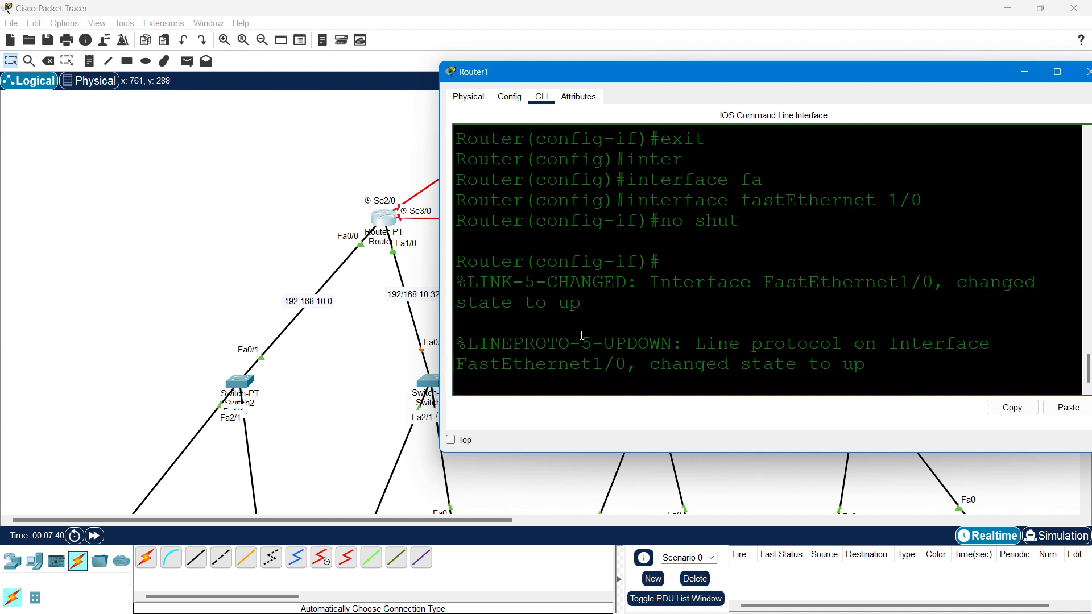
type("ip ad")
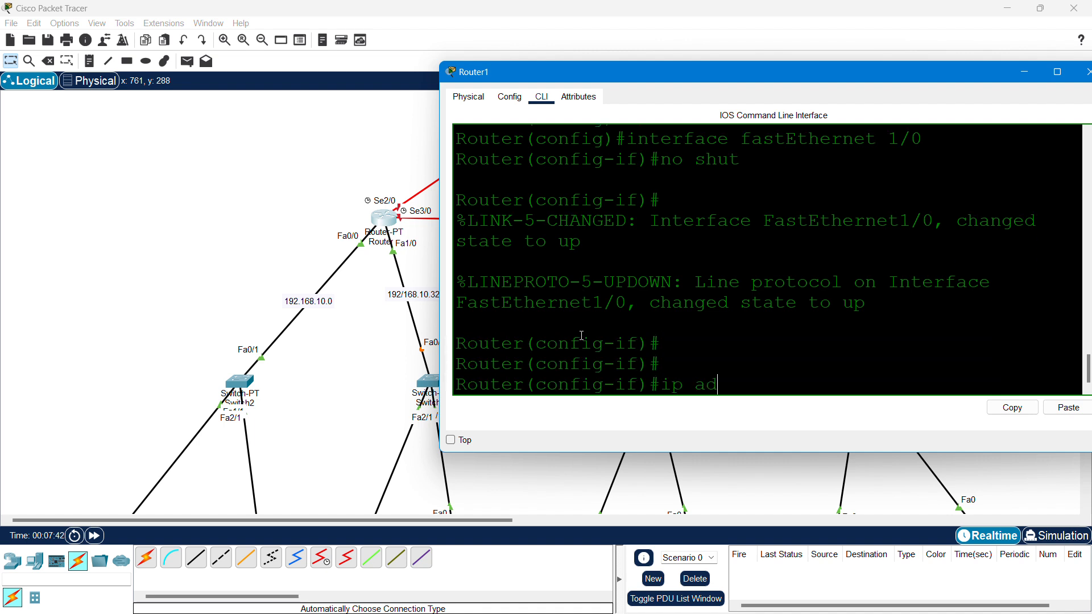
key("Tab")
type("192.168")
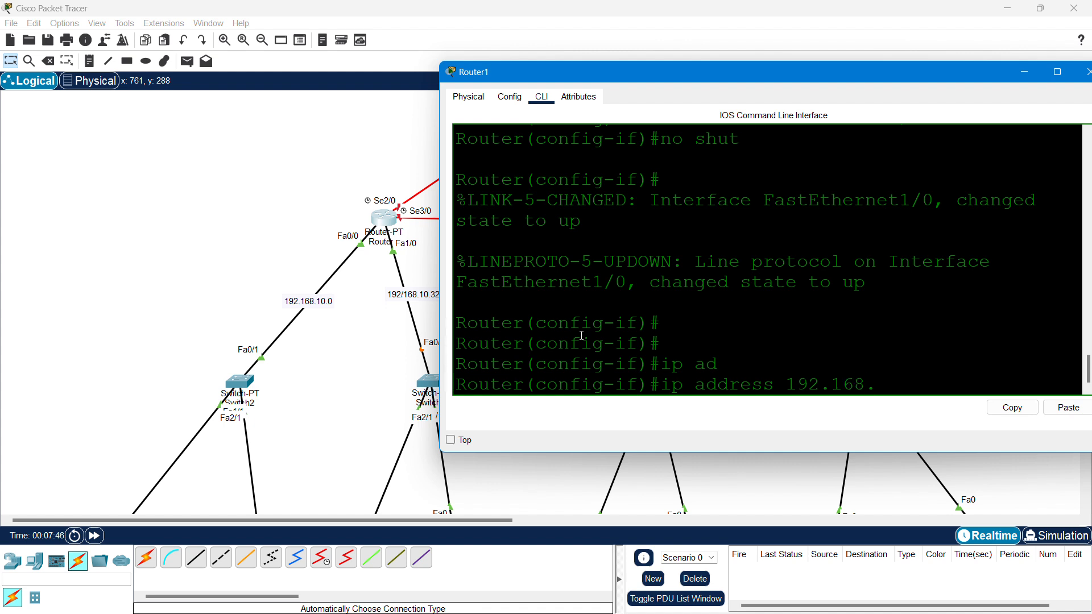
type(".10.3")
type("3 255.2")
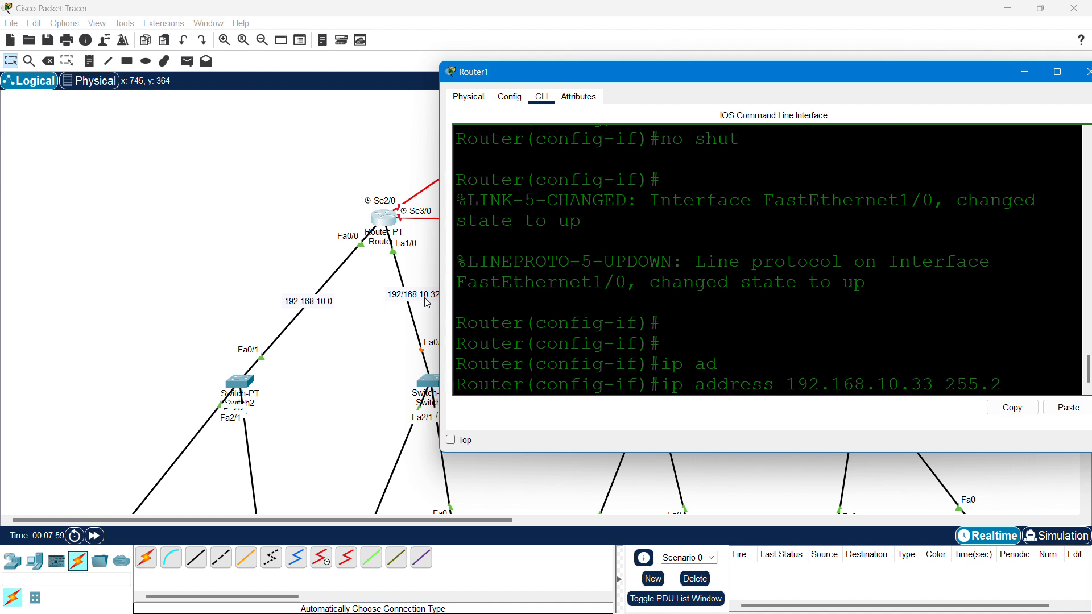
type("55.255.22")
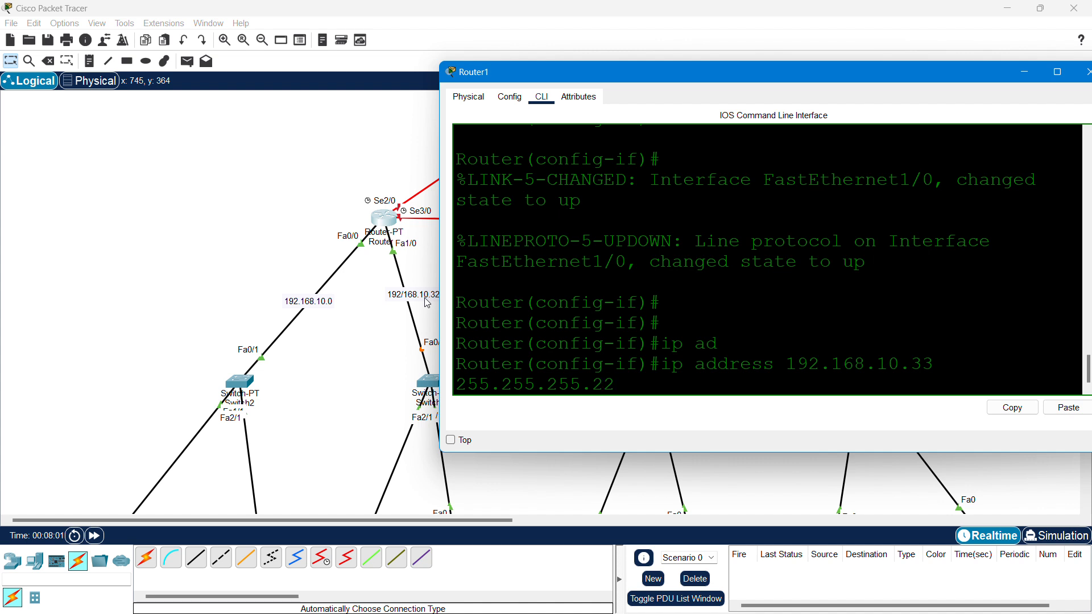
type("4")
key("Return")
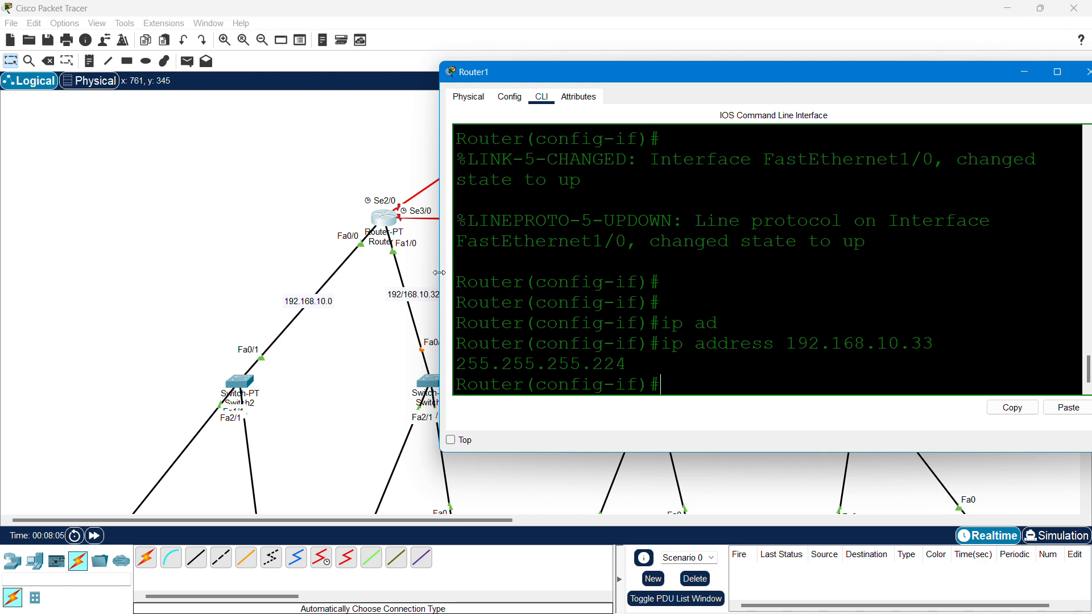
left_click_drag(443, 278, 386, 277)
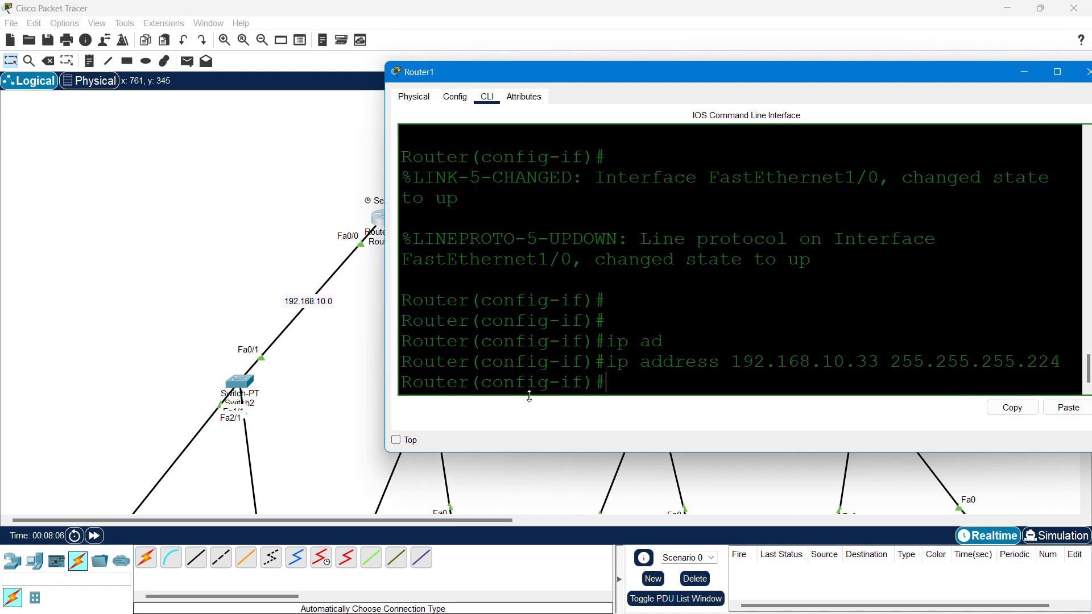
left_click_drag(687, 73, 562, 389)
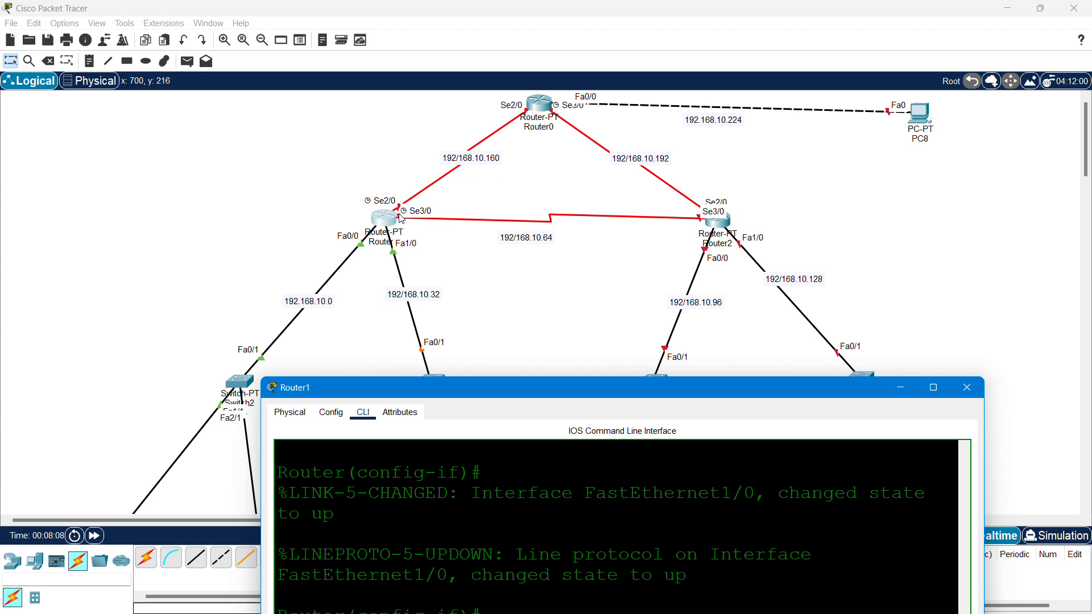
left_click(309, 212)
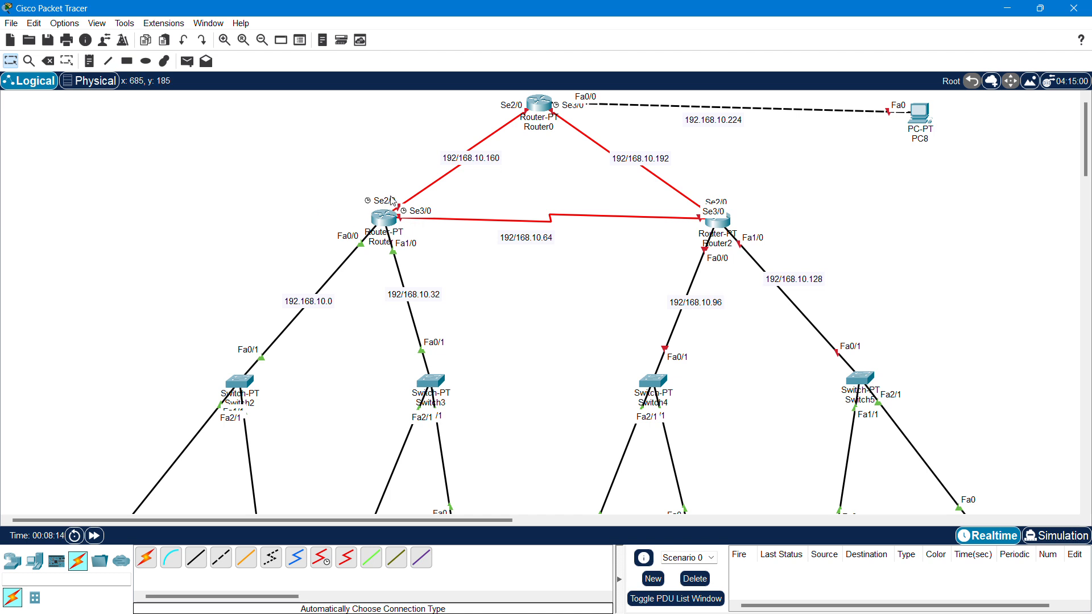
left_click(52, 65)
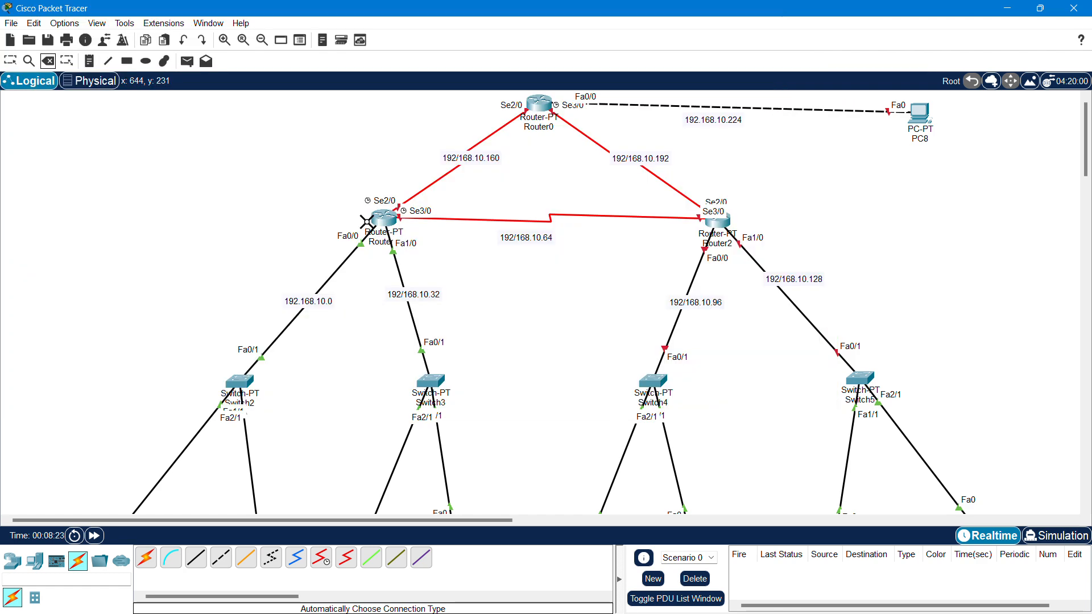
key("Escape")
left_click(384, 215)
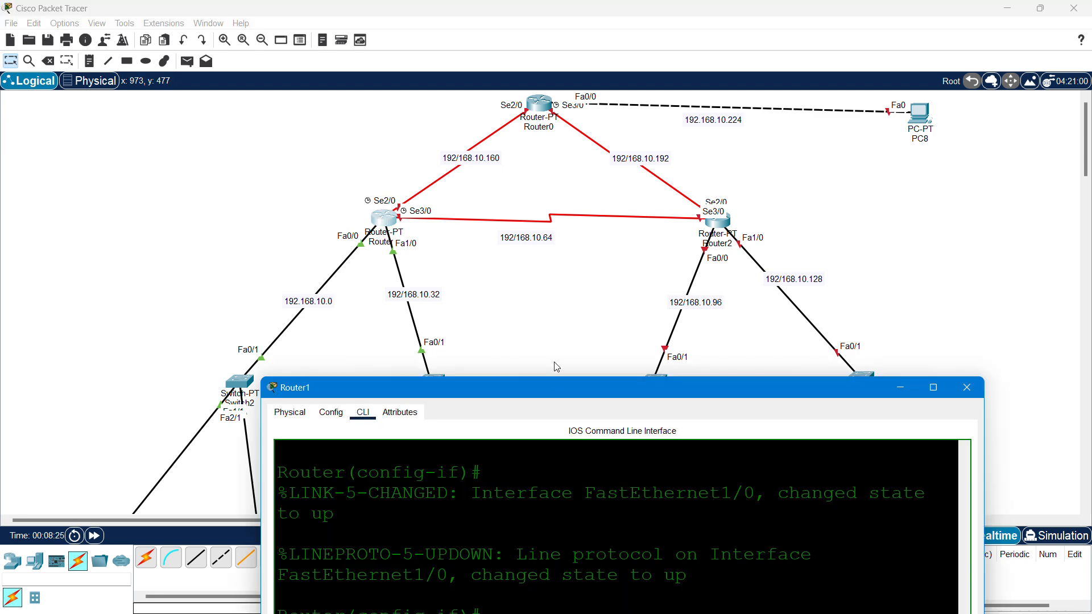
left_click_drag(572, 380, 783, 55)
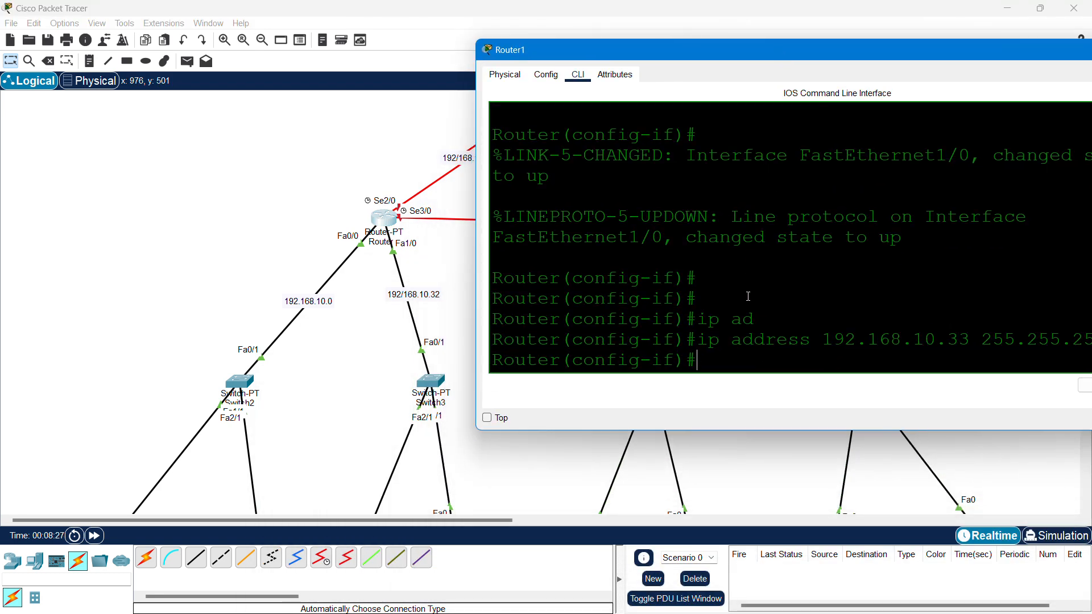
- Leave FastEthernet1/0, enter Serial2/0 configuration and enable it with no shut
type("exit")
key("Return")
key("Return")
key("Return")
type("inter")
key("Tab")
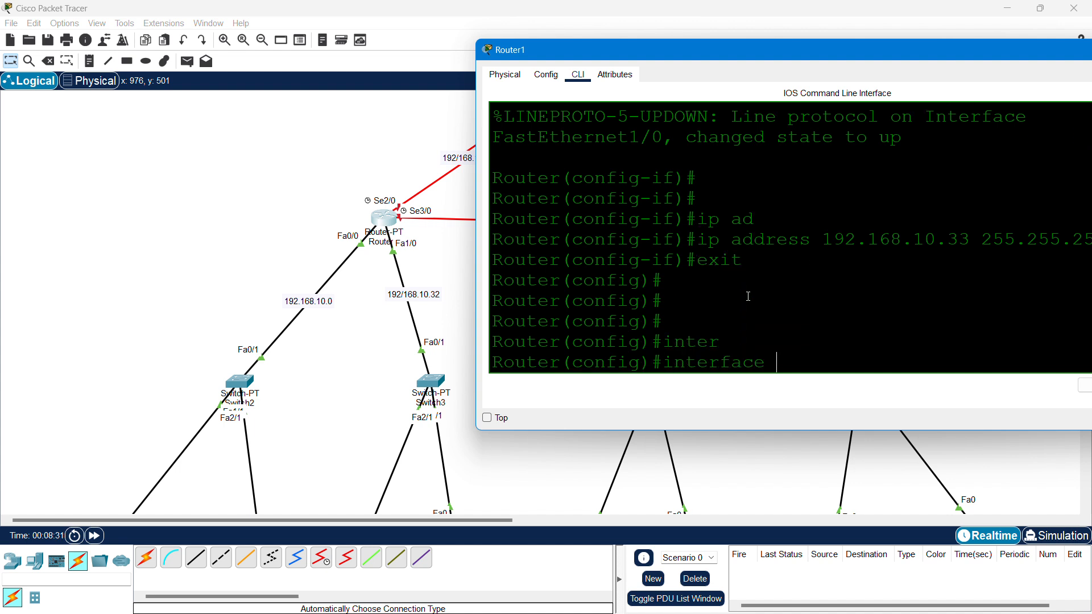
type("se")
key("Tab")
type("2/0")
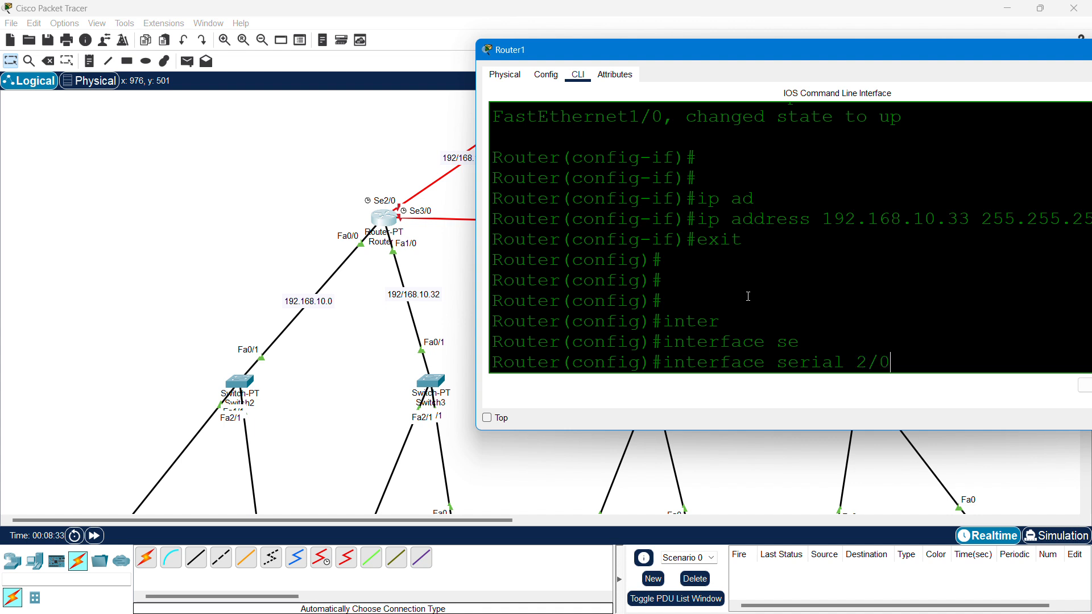
key("Return")
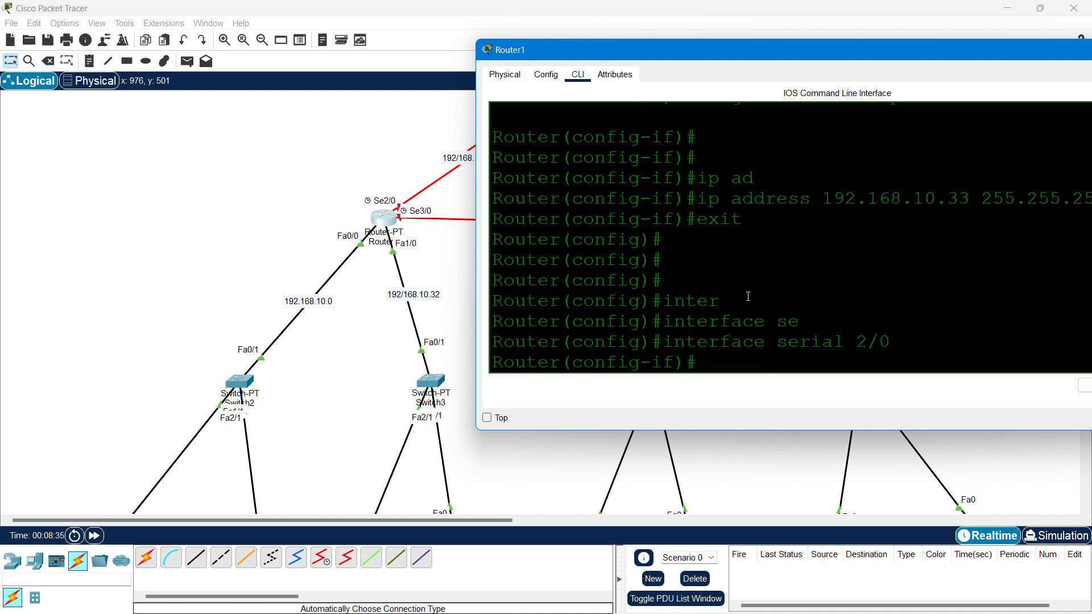
type("no shut")
key("Return")
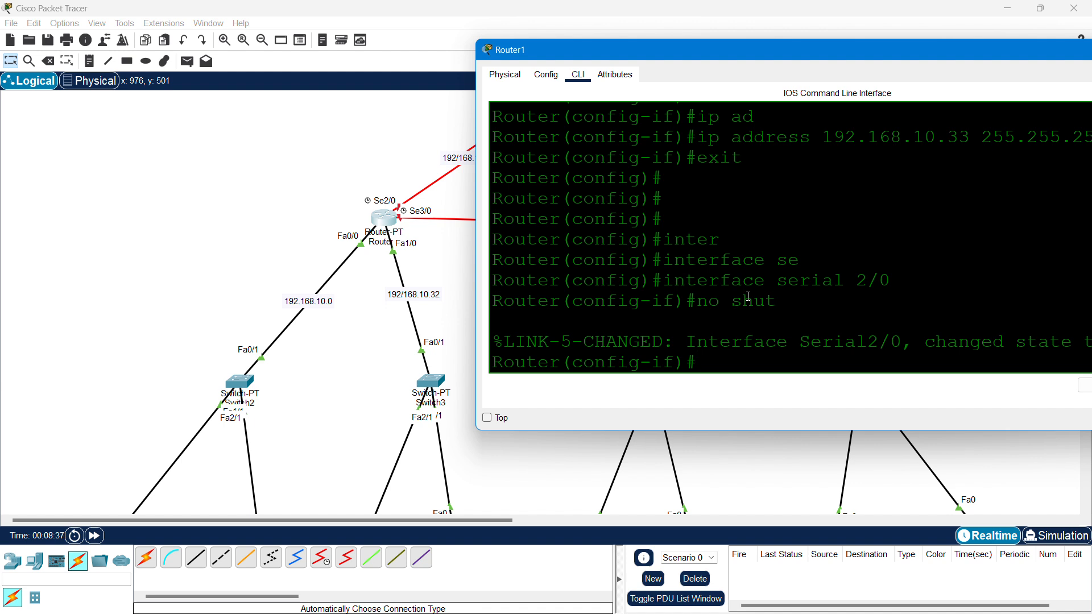
- Assign Serial2/0 the address 192.168.10.161 255.255.255.224 and exit to global configuration
type("ip add")
key("Tab")
type("192.168.1")
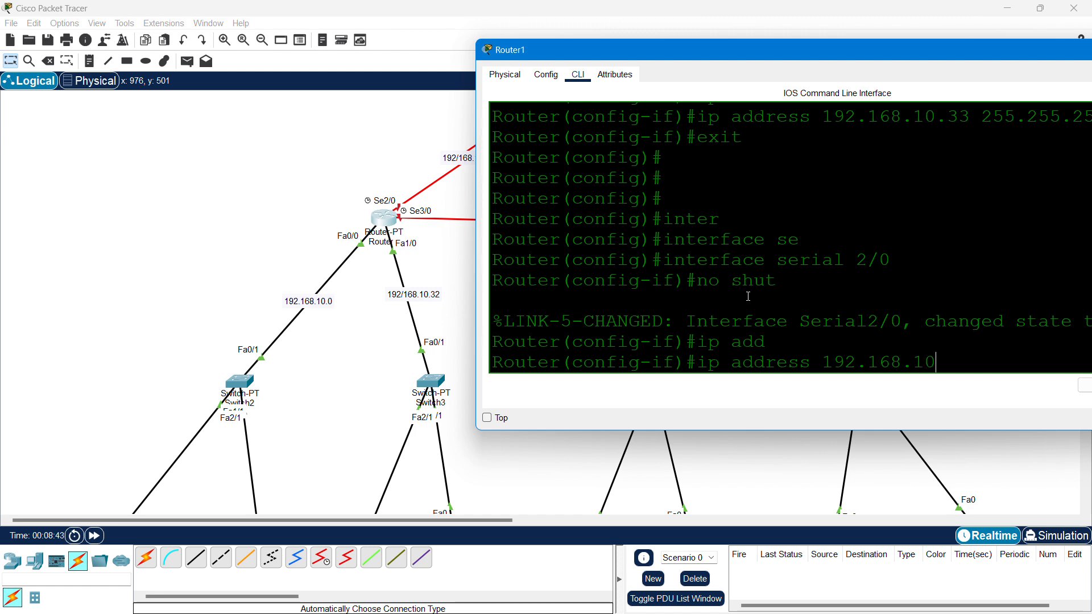
left_click_drag(838, 49, 723, 183)
type("0")
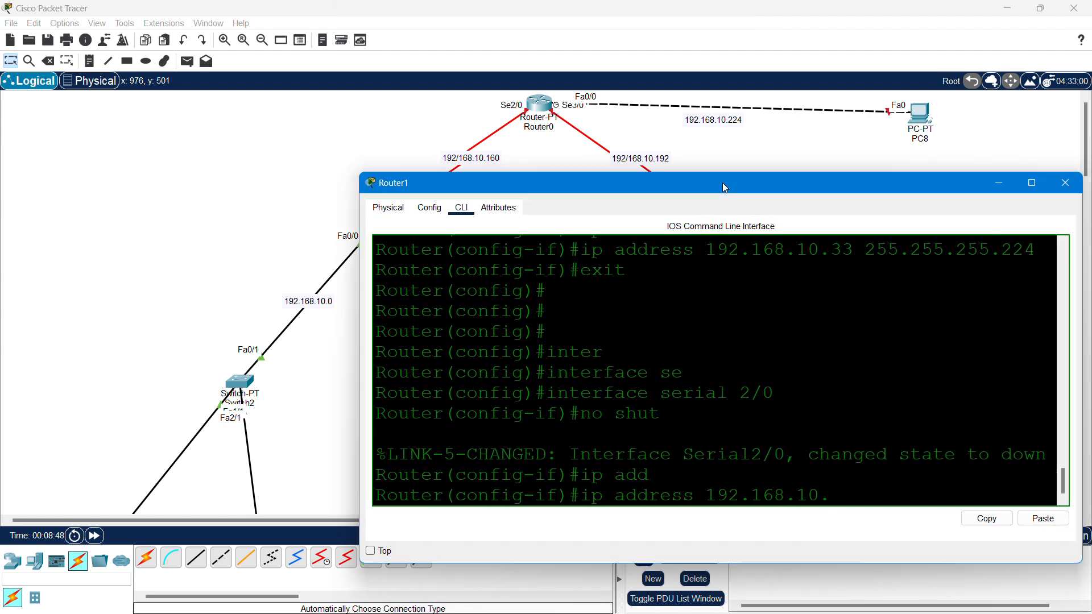
type("161 255.255.255.224")
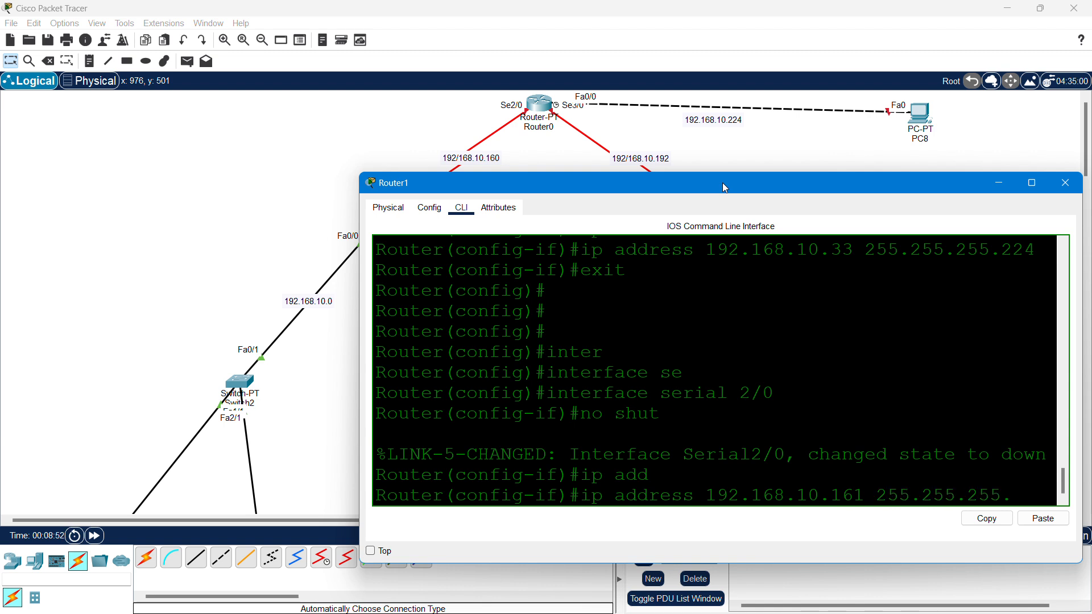
key("Return")
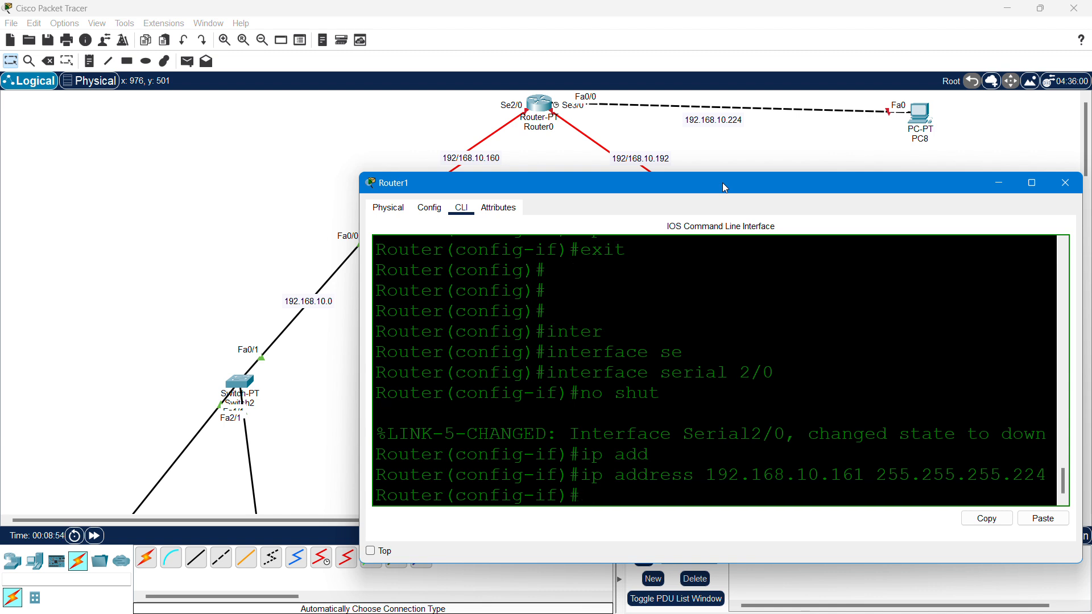
type("exit")
key("Return")
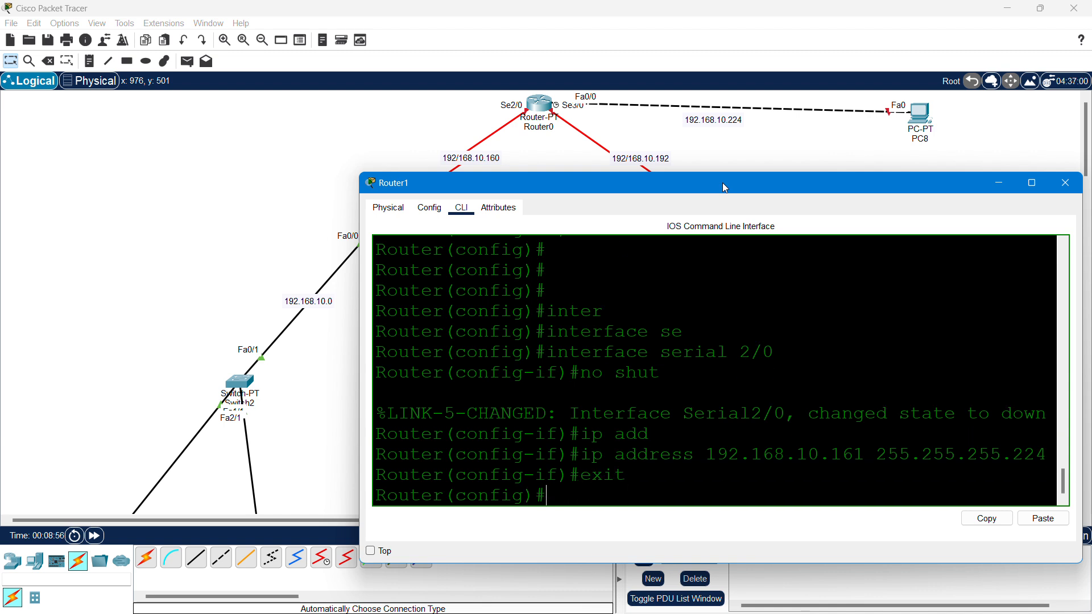
left_click_drag(711, 179, 646, 320)
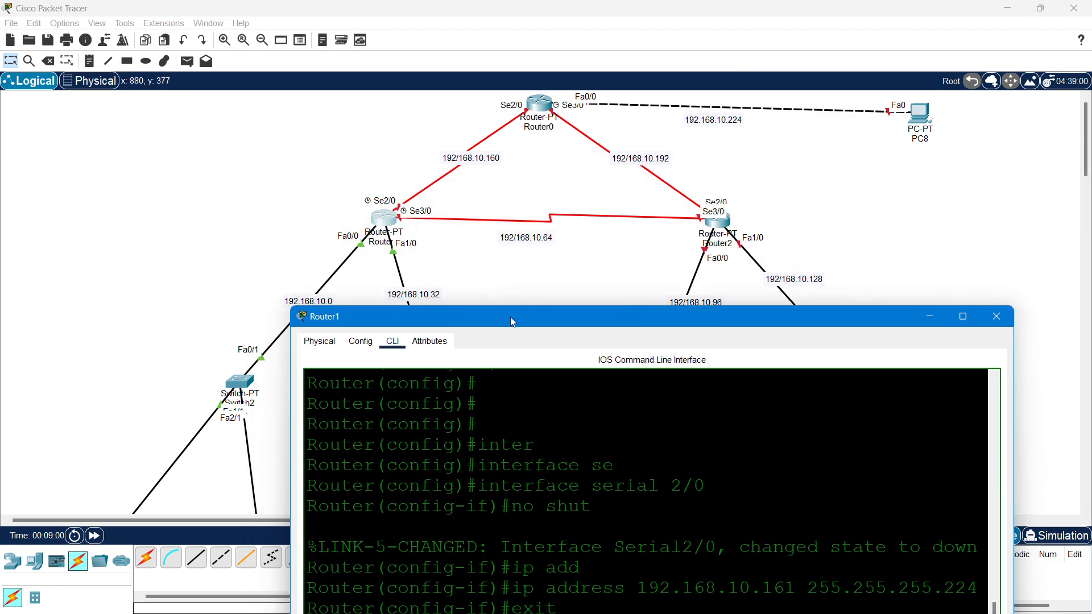
left_click_drag(510, 316, 798, 122)
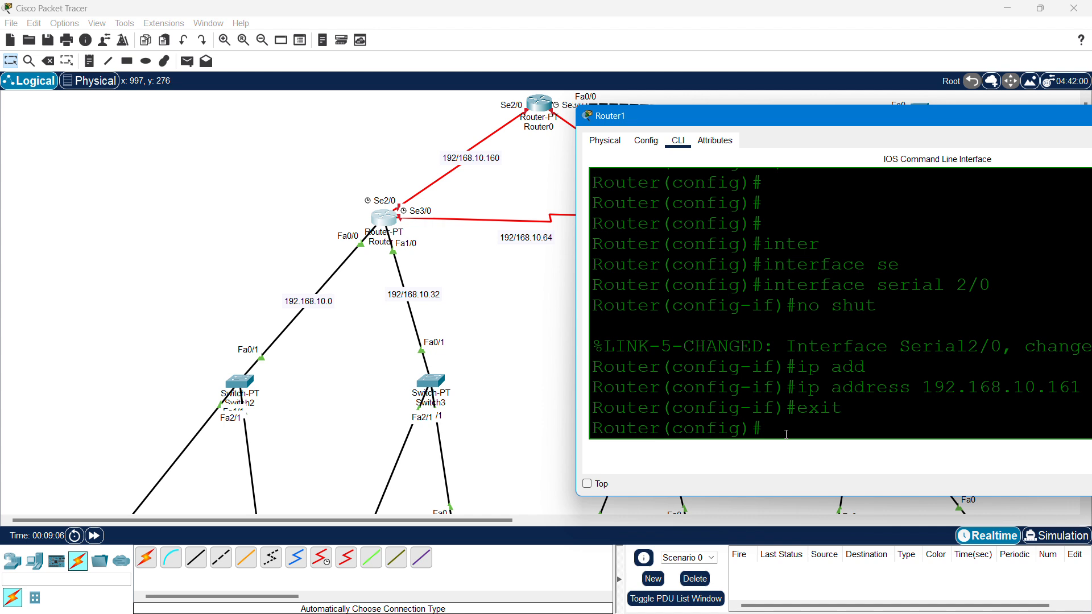
- Enter Router1's Serial3/0 interface configuration and enable it with no shut
type("inter")
key("Tab")
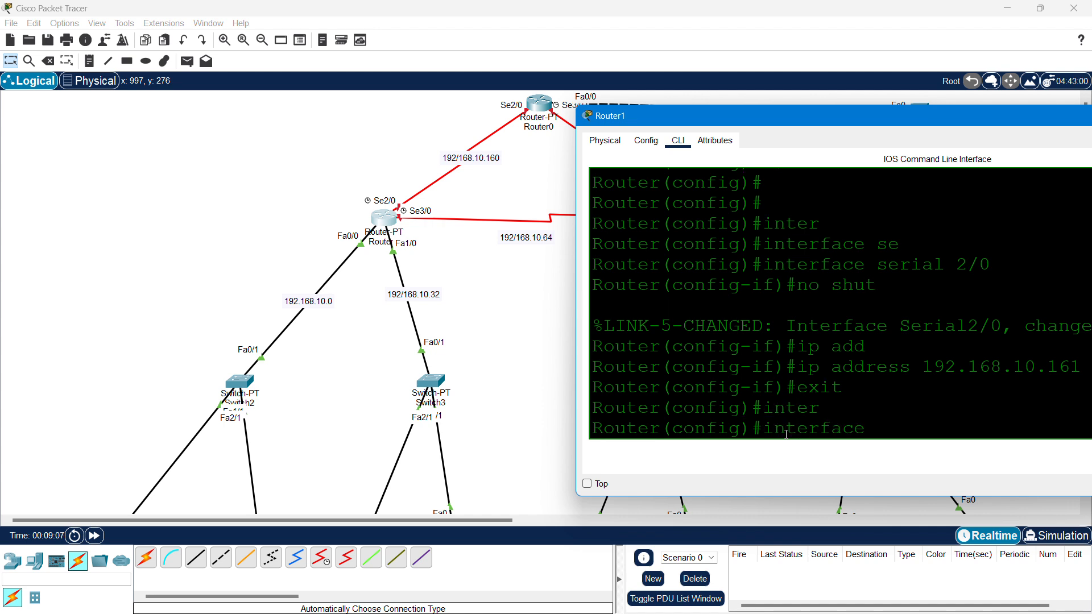
type("se")
key("Tab")
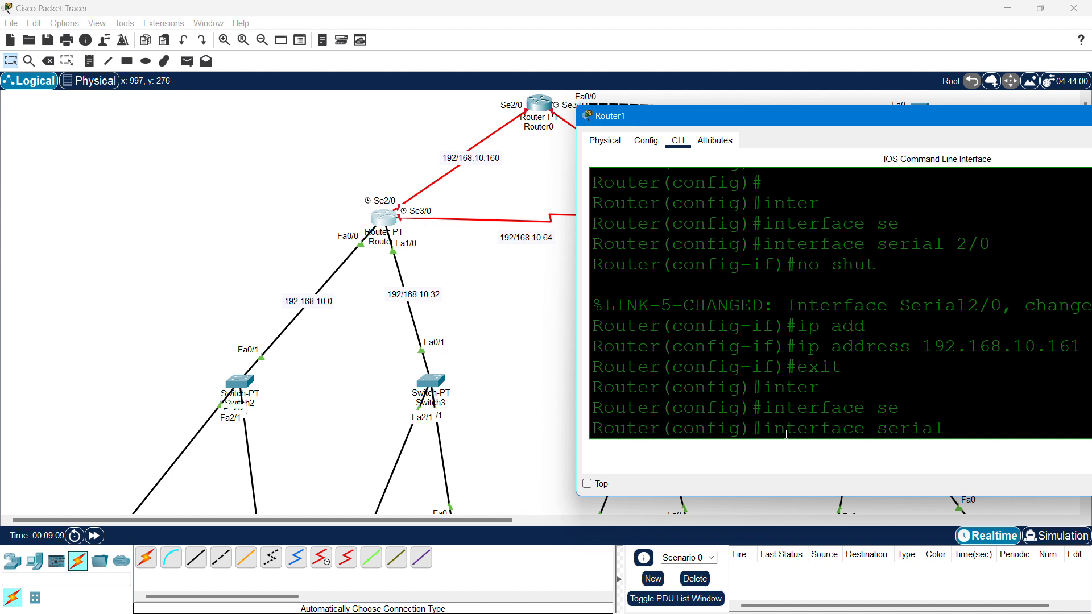
type("3/0")
key("Return")
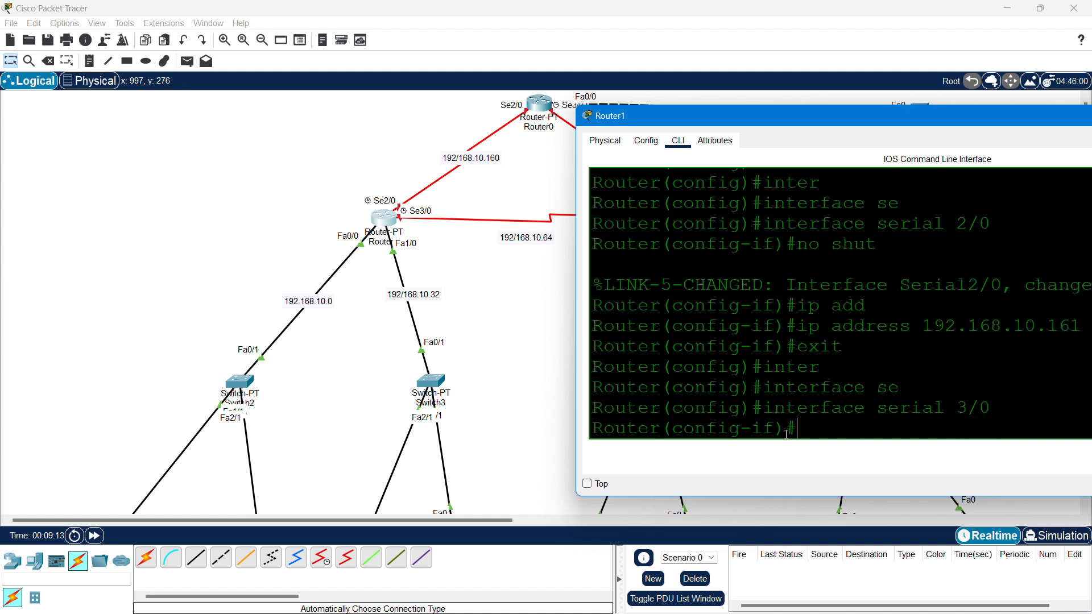
type("no shut")
key("Return")
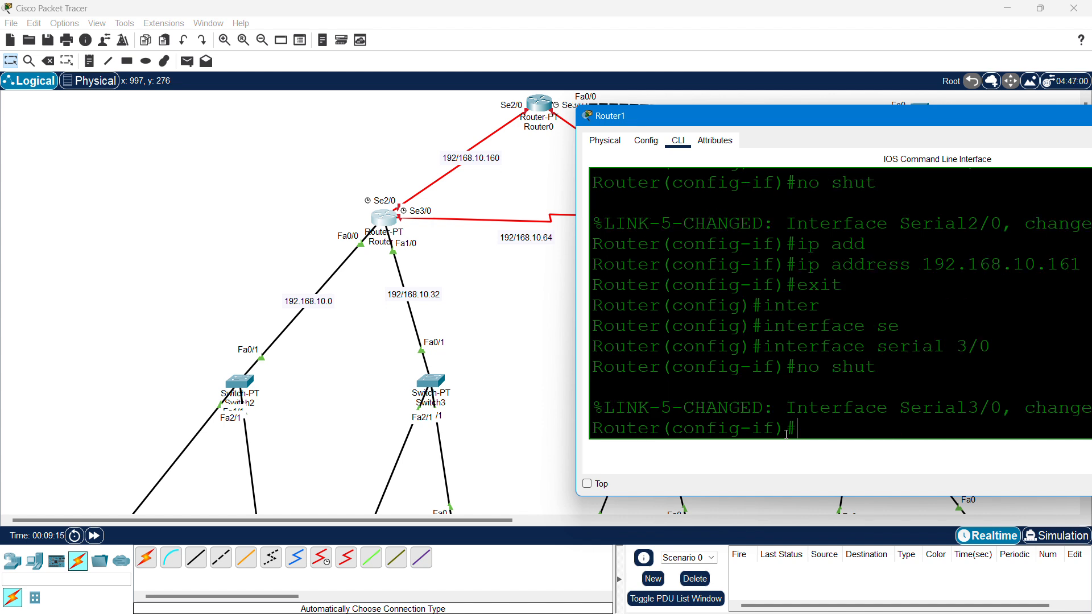
key("Return")
key("Return")
- Assign Serial3/0 the address 192.168.10.65 255.255.255.224
type("ip ad")
key("Tab")
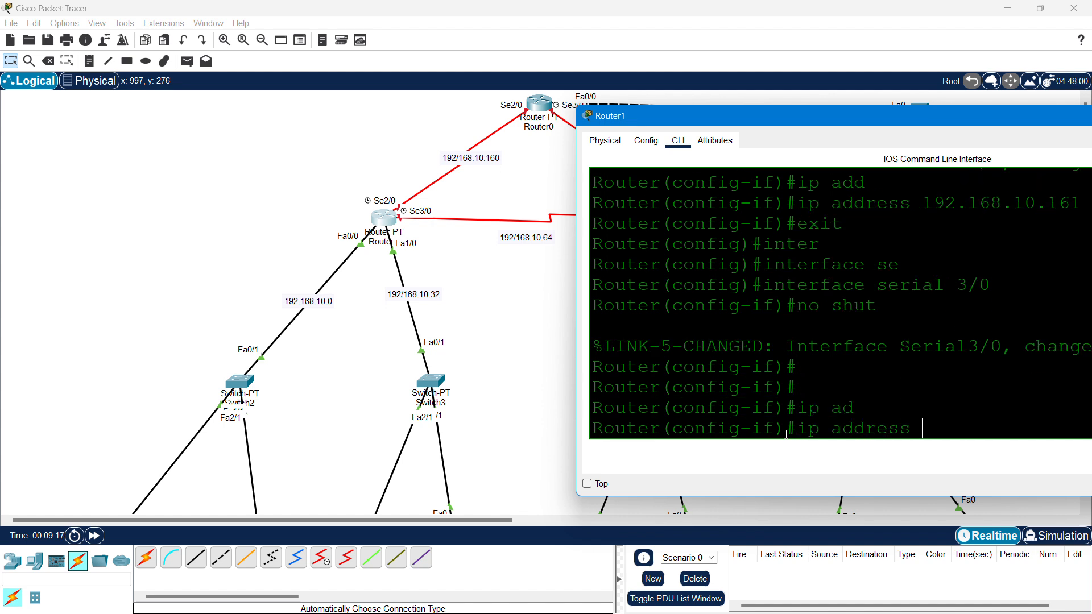
type("192.168.10")
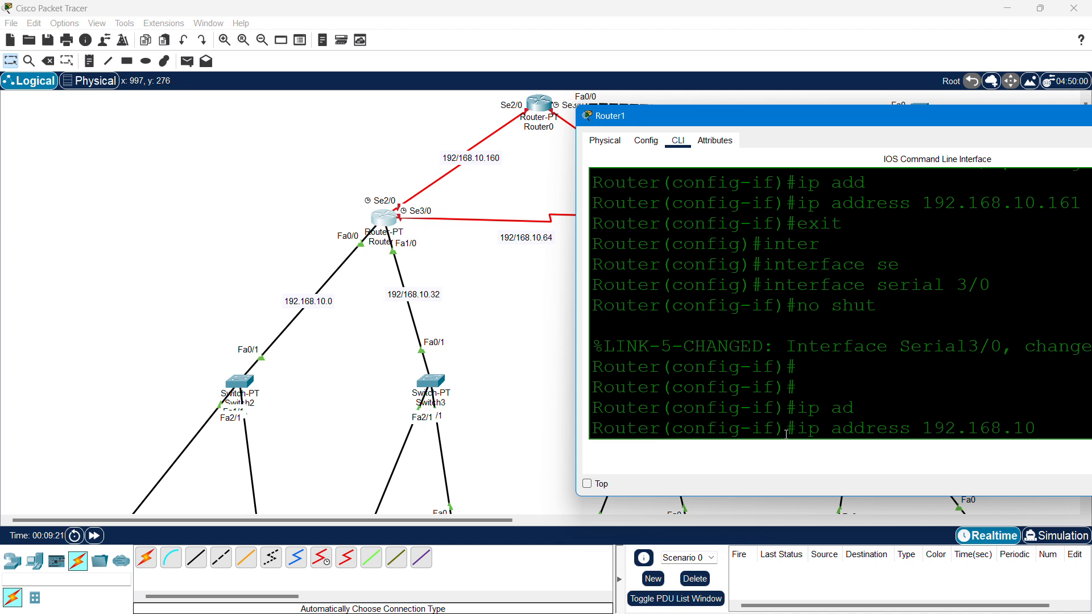
type(".65")
type("2")
left_click_drag(897, 114, 659, 114)
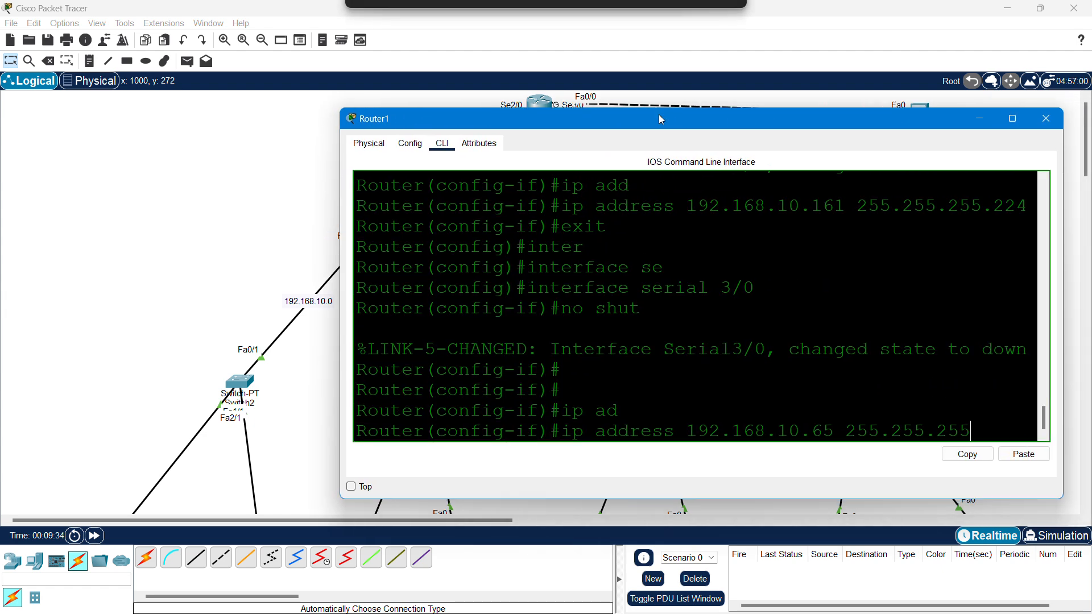
type("55.255.255.224")
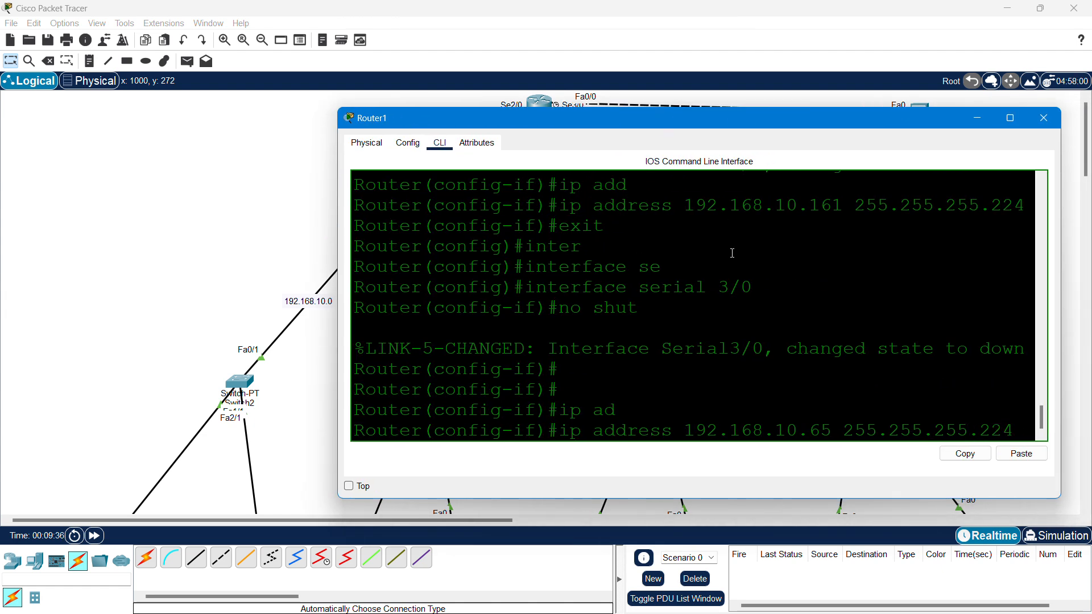
key("Return")
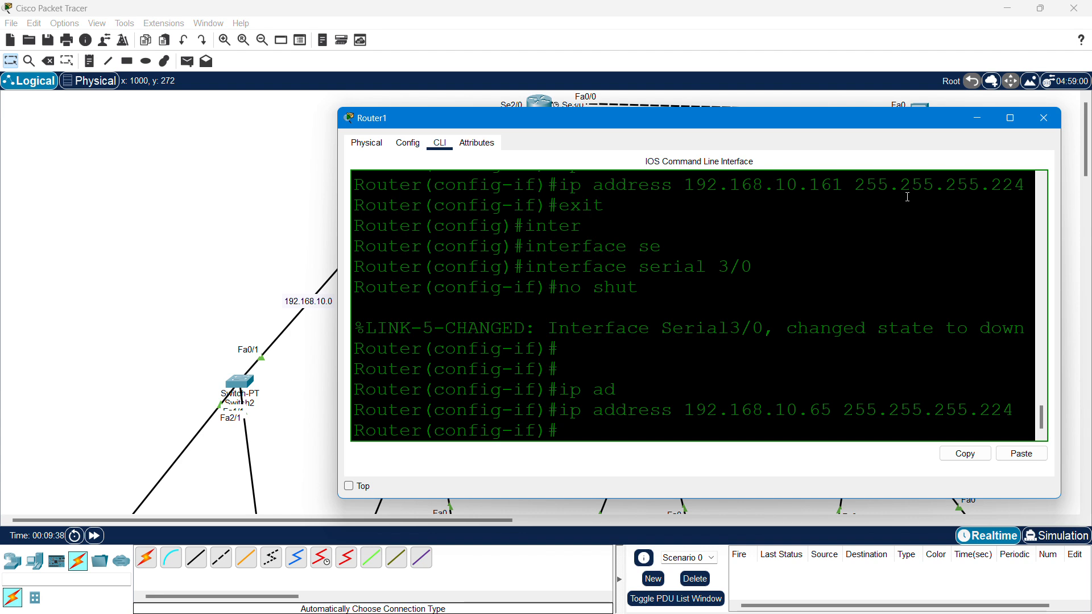
left_click_drag(781, 119, 633, 266)
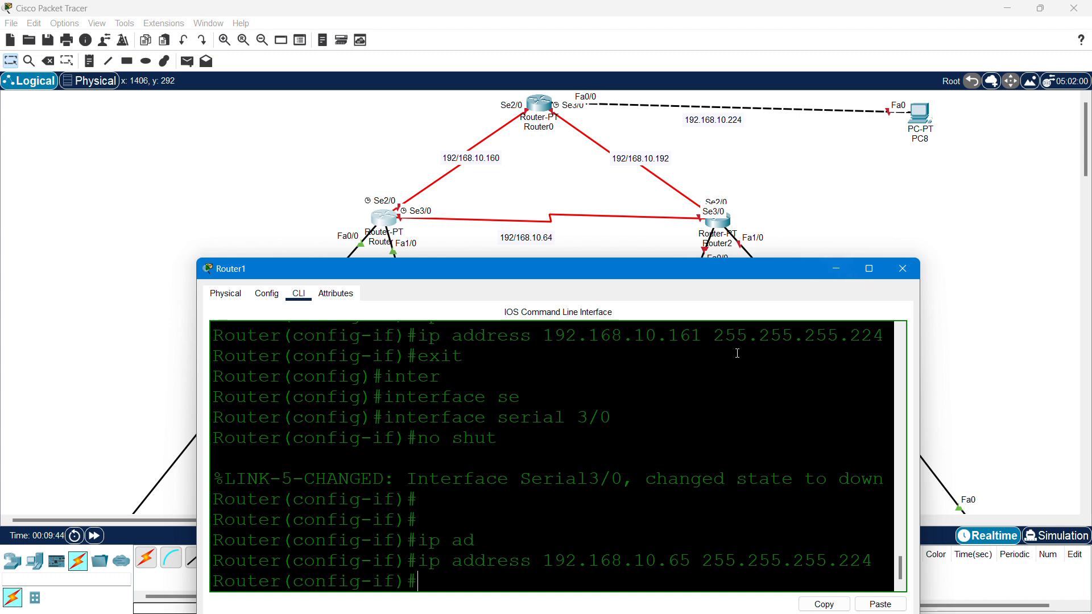
- Exit the interface, save the configuration with do wr, and close Router1's window
type("exit")
key("Return")
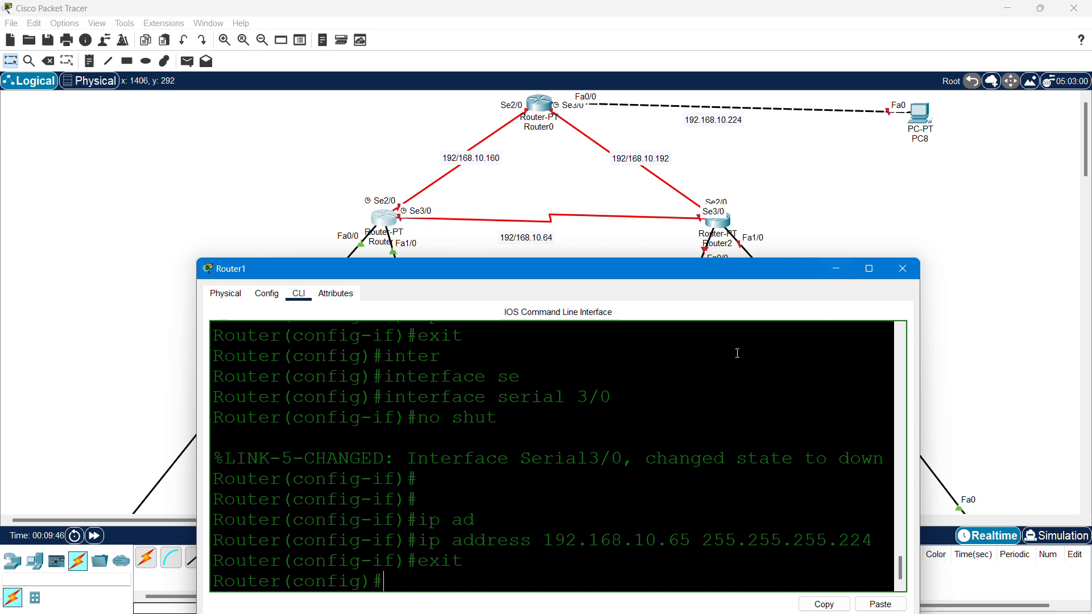
type("do wr")
key("Return")
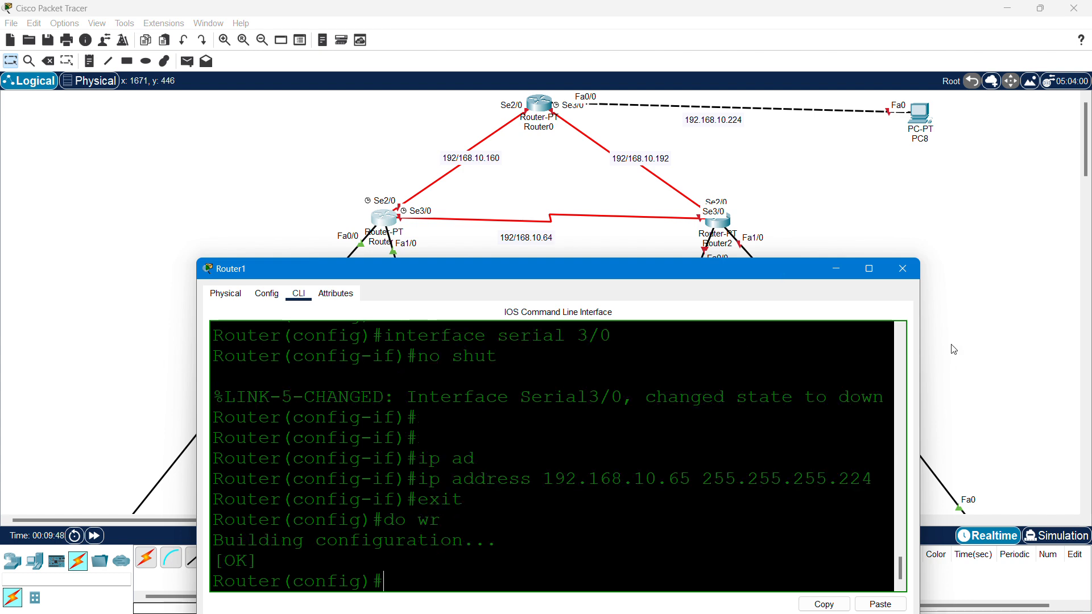
left_click(902, 268)
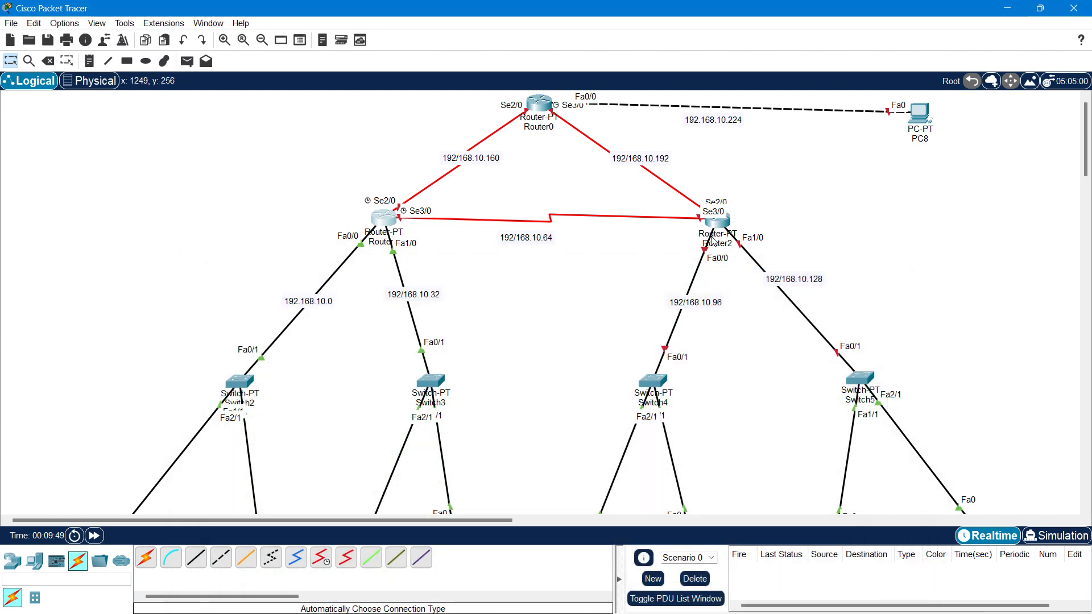
- Open Router2's CLI and decline the initial configuration dialog with no
left_click(712, 241)
left_click_drag(571, 118, 344, 98)
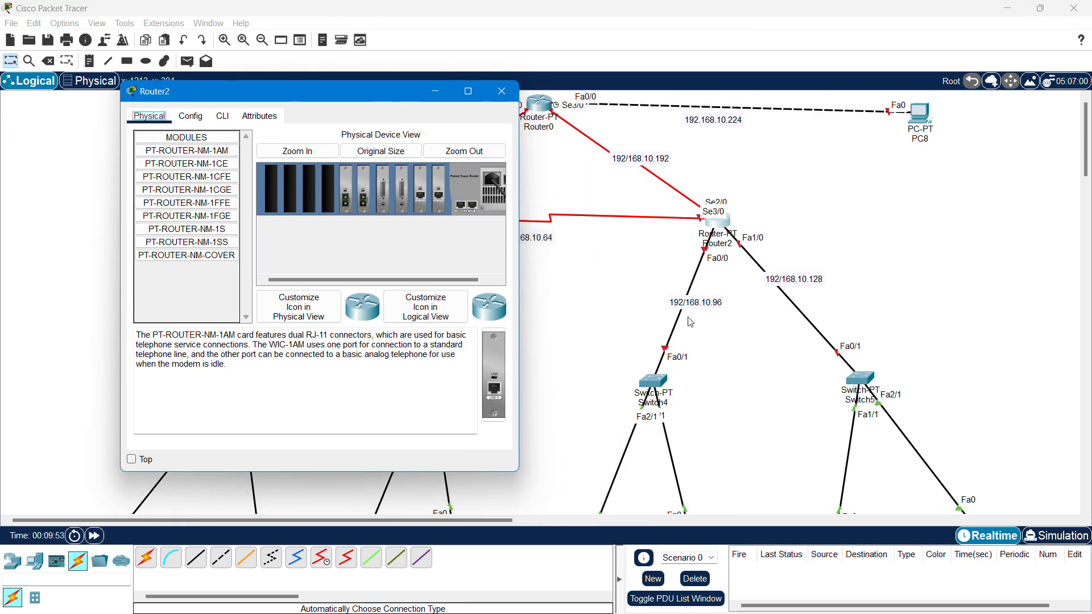
left_click(223, 116)
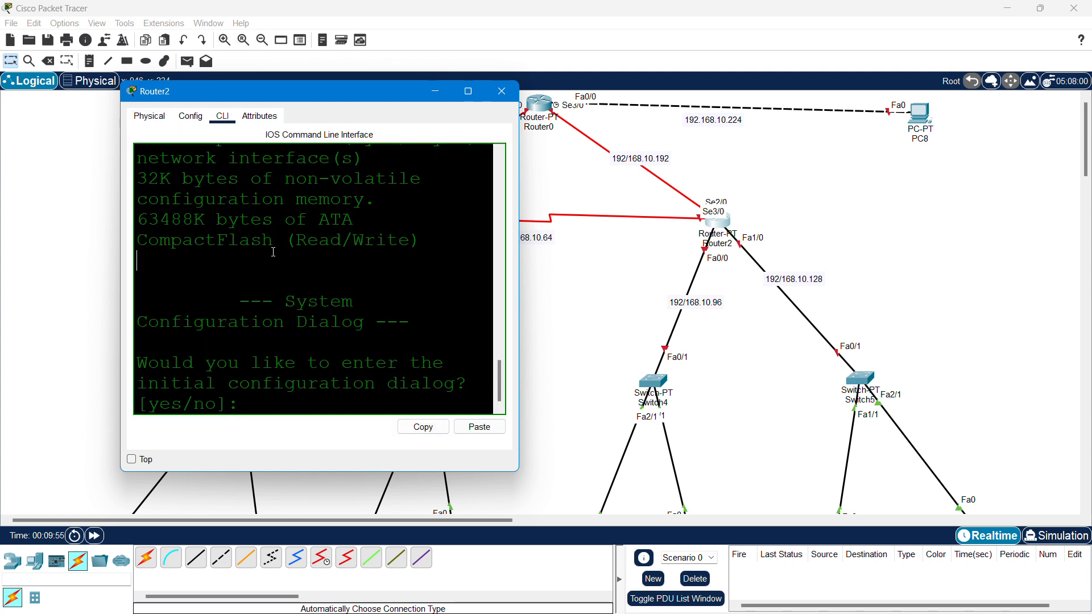
type("no")
key("Return")
key("Return")
key("Return")
key("Return")
key("Return")
key("Return")
- Enter privileged mode with en, then global configuration with configure terminal
type("en")
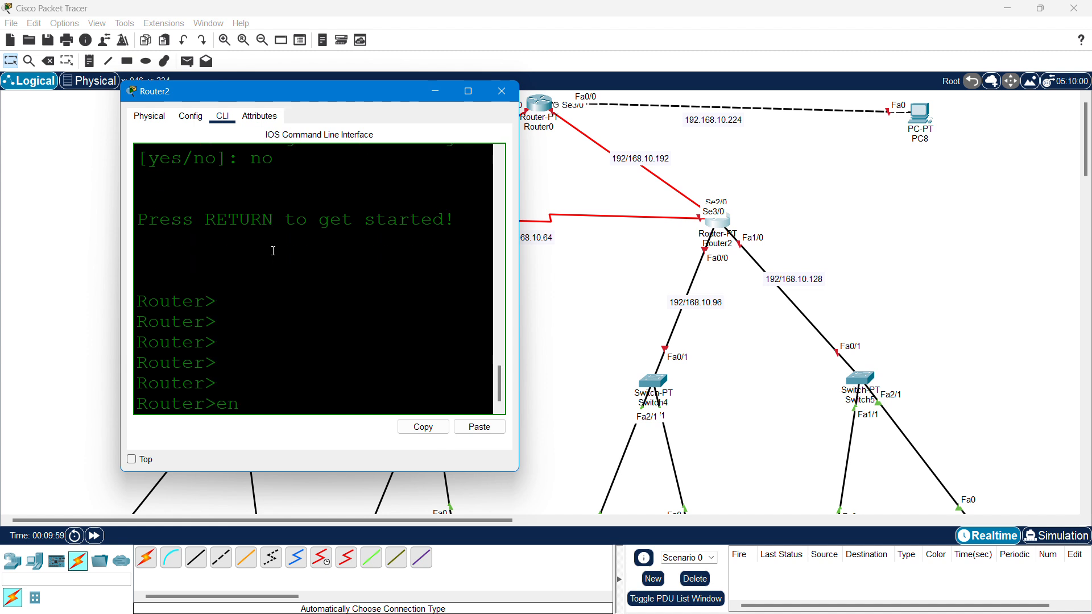
key("Return")
type("confi")
key("Tab")
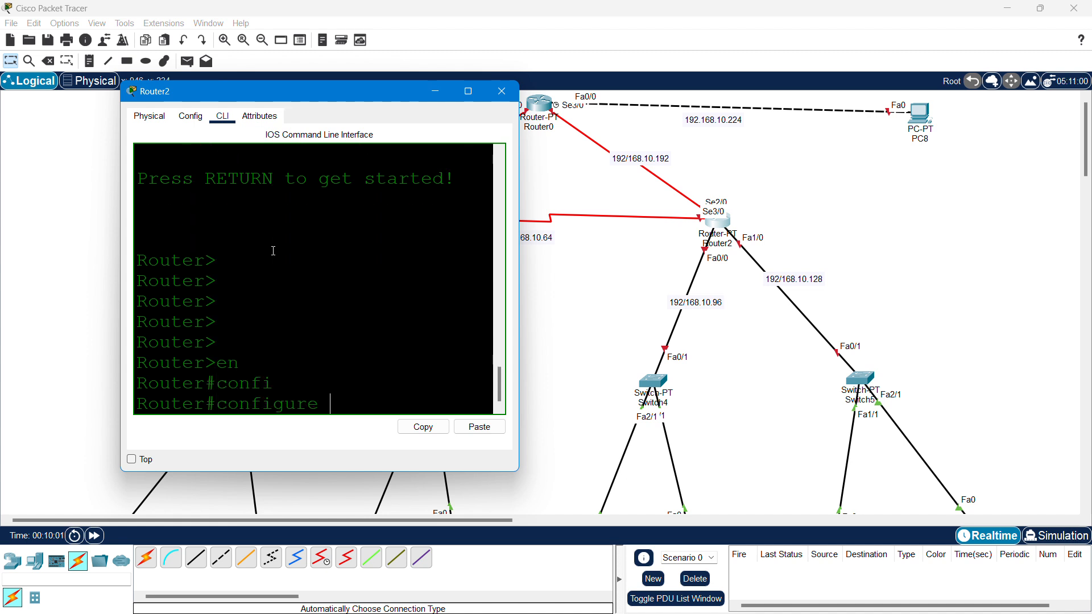
type("te")
key("Tab")
key("Return")
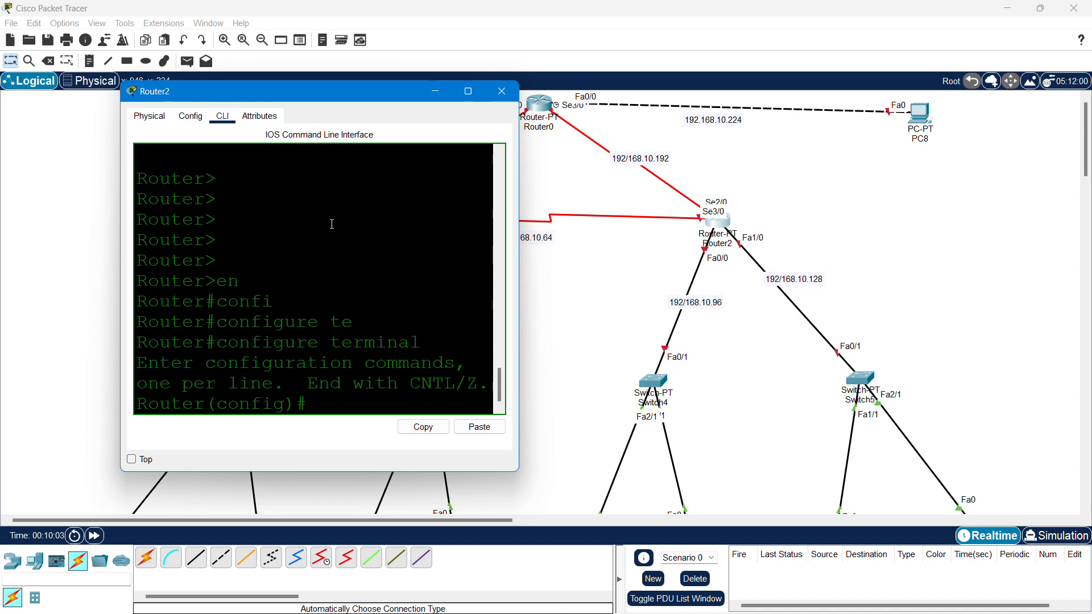
left_click_drag(125, 223, 5, 222)
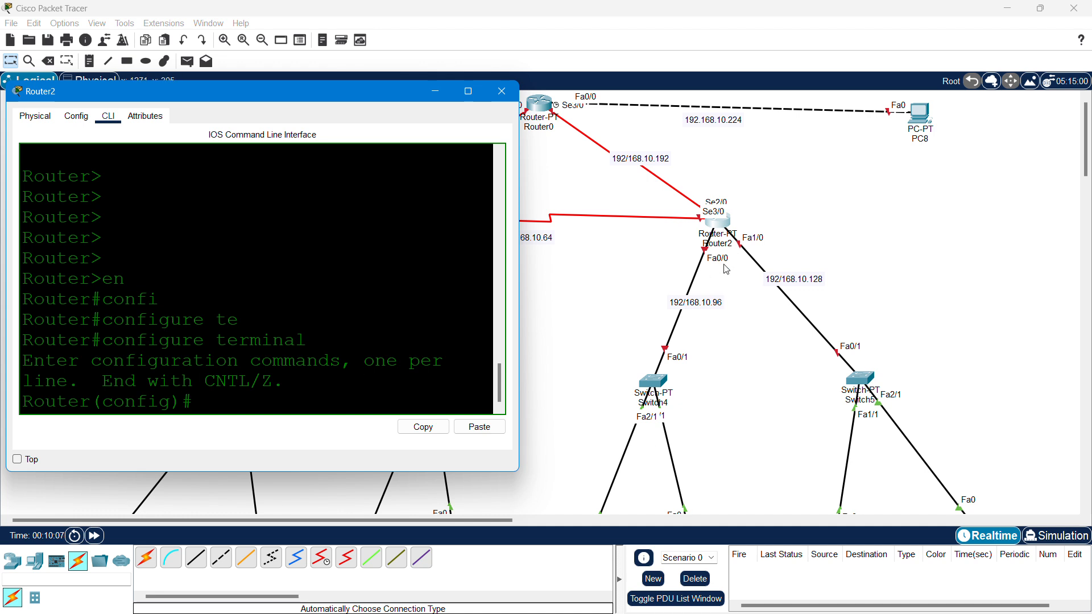
- Enter Router2's FastEthernet0/0 interface configuration
type("inter")
key("Tab")
type("0/")
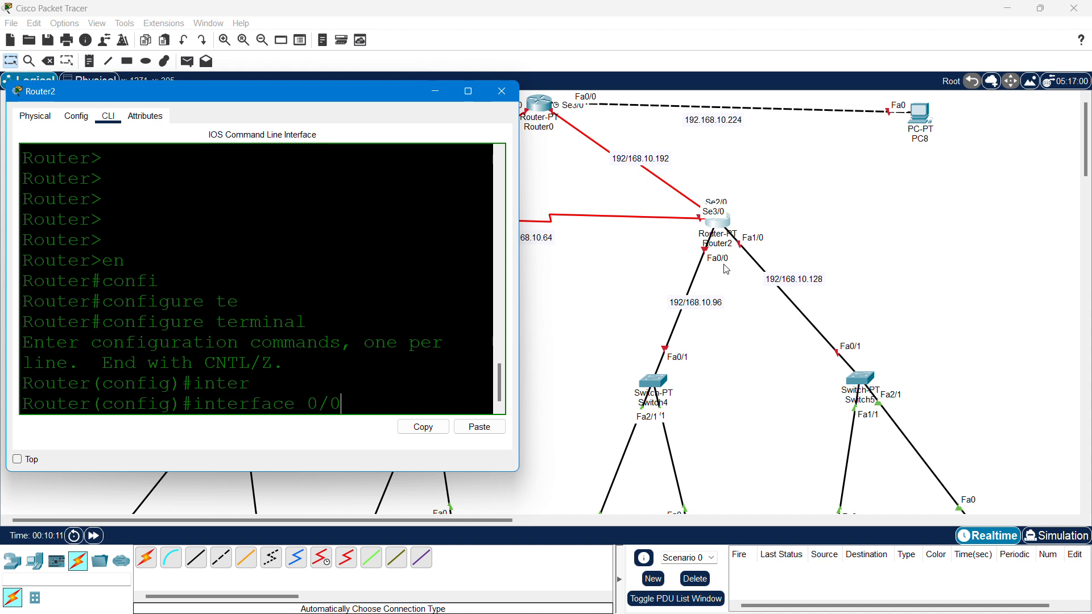
key("BackSpace")
key("BackSpace")
type("fa")
key("Tab")
type("0/0")
key("Return")
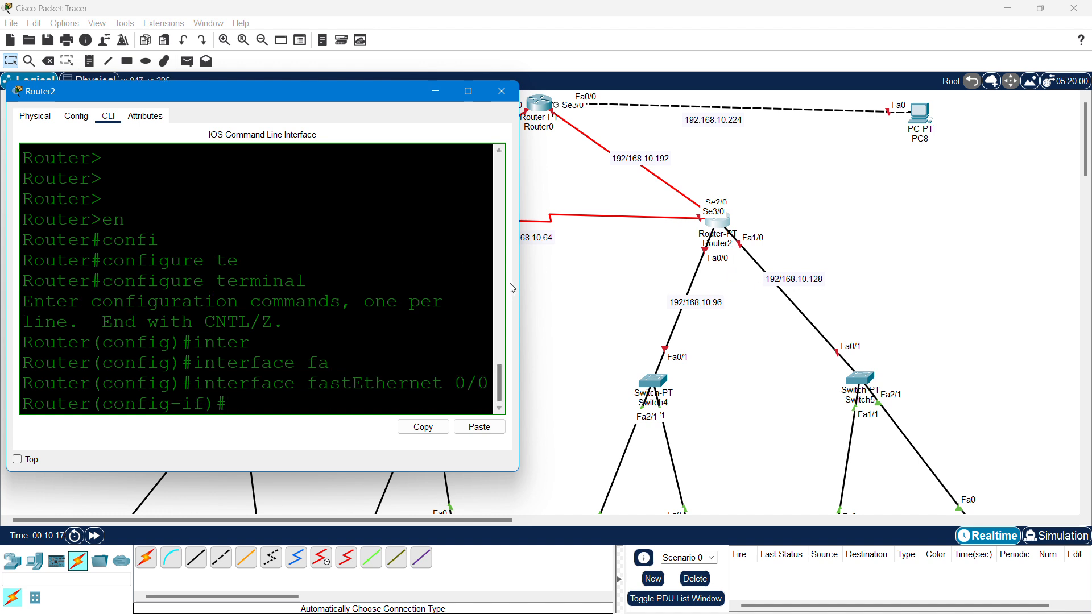
left_click_drag(520, 270, 665, 271)
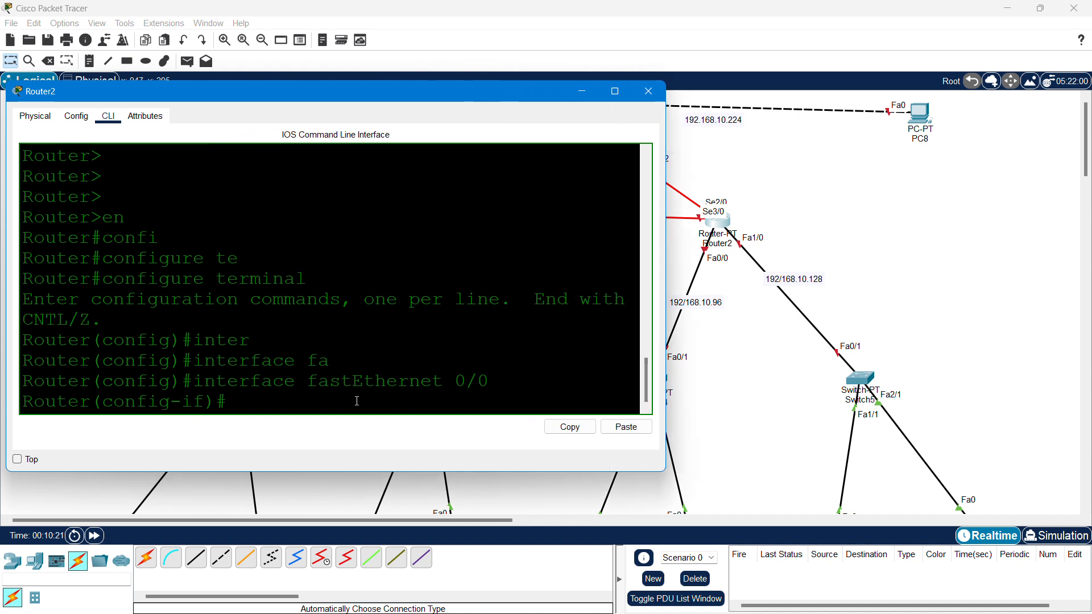
- Assign FastEthernet0/0 192.168.10.97 255.255.255.224, enable it with no shut, and exit
type("ip ad")
key("Tab")
type("19")
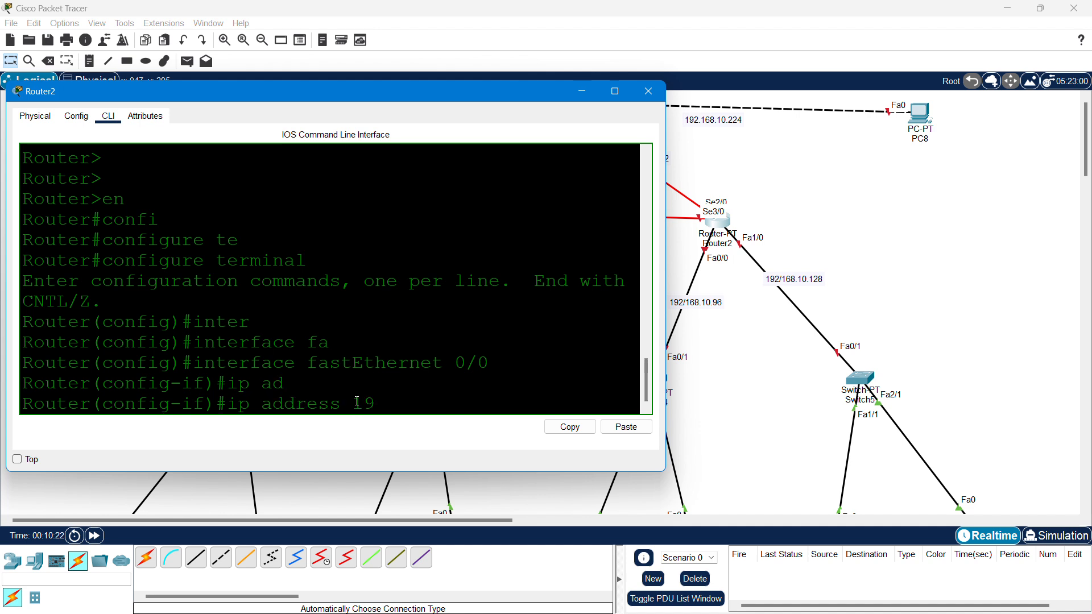
type("2.168.10.97 255.255.255.224")
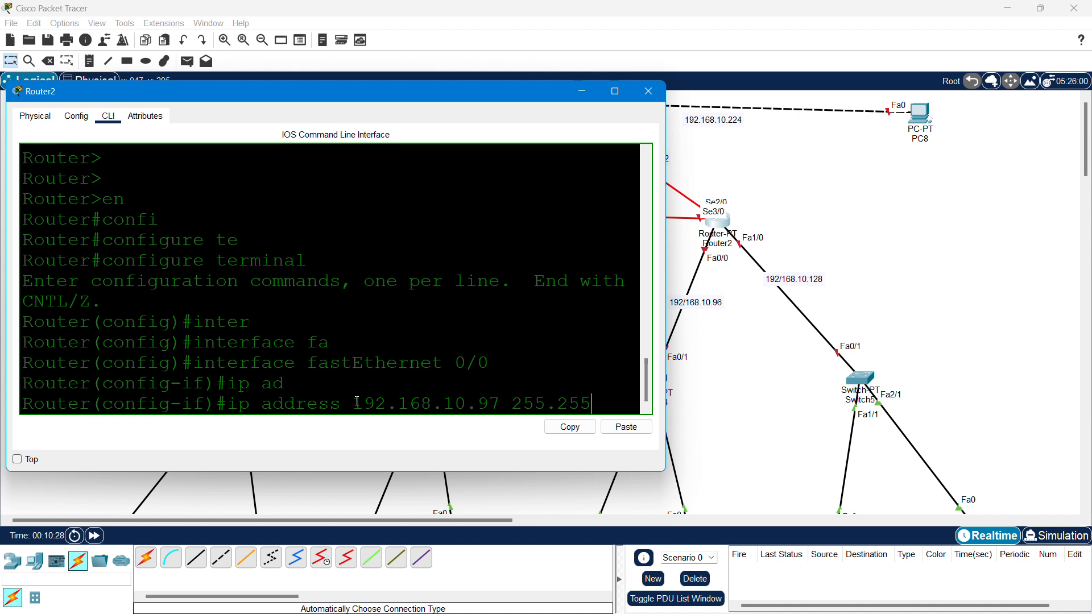
key("Return")
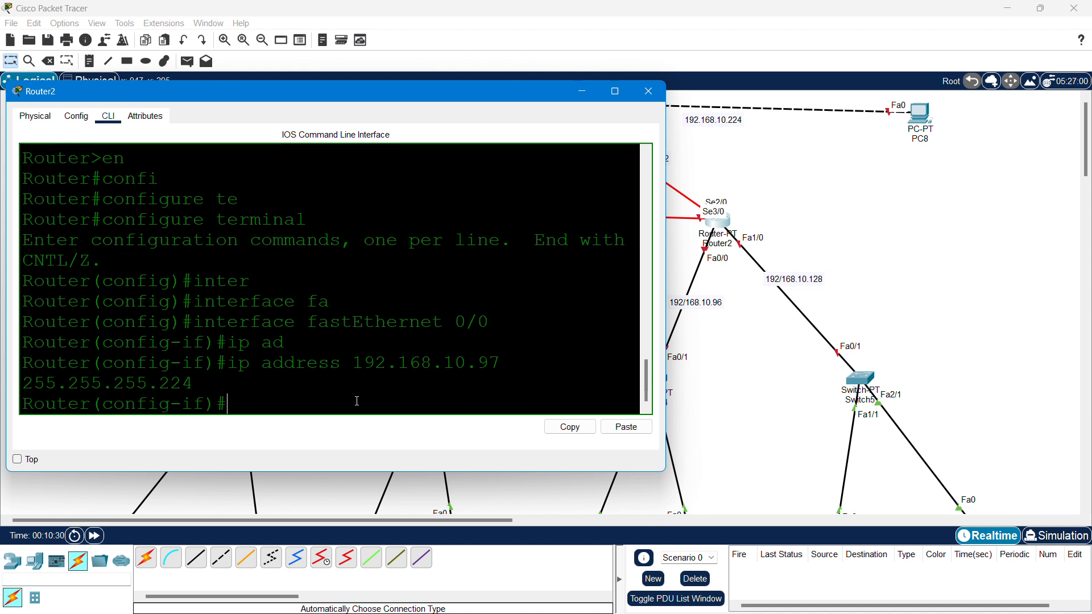
type("no shut")
key("Return")
key("Return")
key("Return")
key("Return")
type("ex")
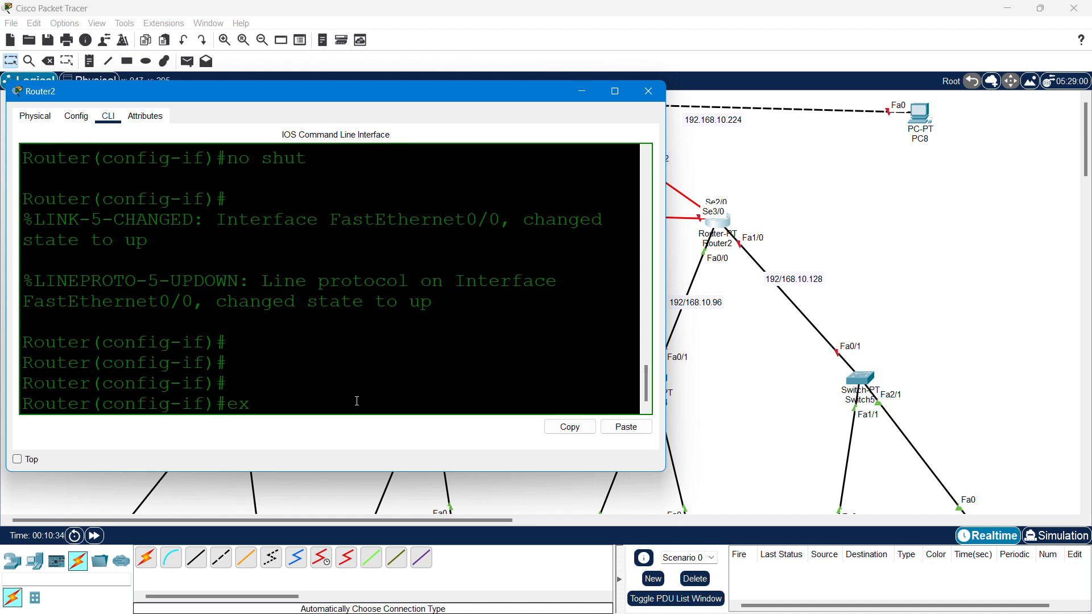
type("it")
key("Return")
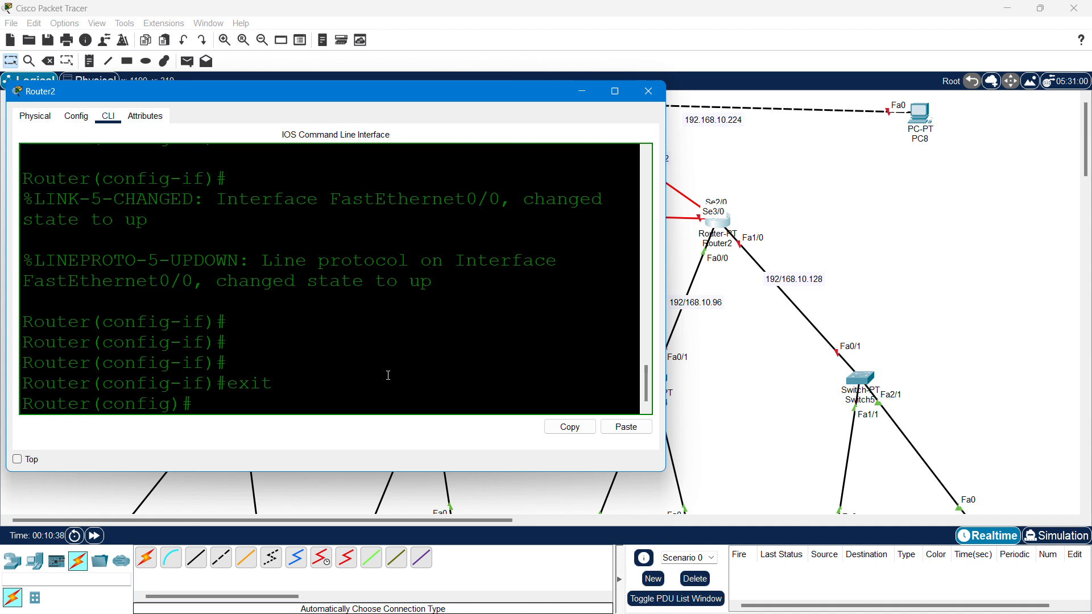
- Enter Router2's FastEthernet1/0 interface and enable it with no shut
type("inter")
key("Tab")
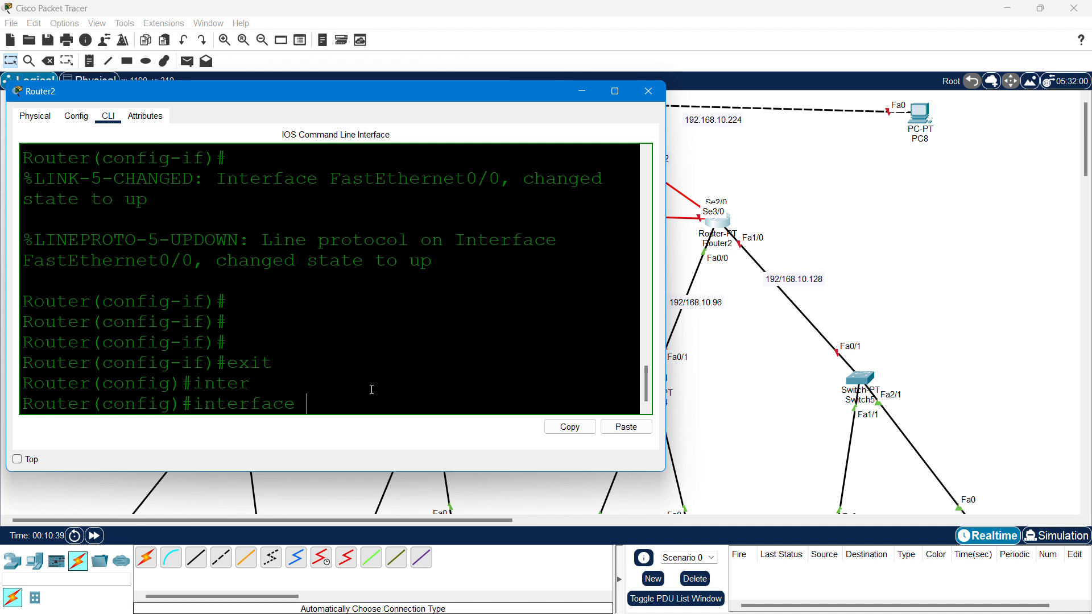
type("fa")
key("Tab")
type("1/0")
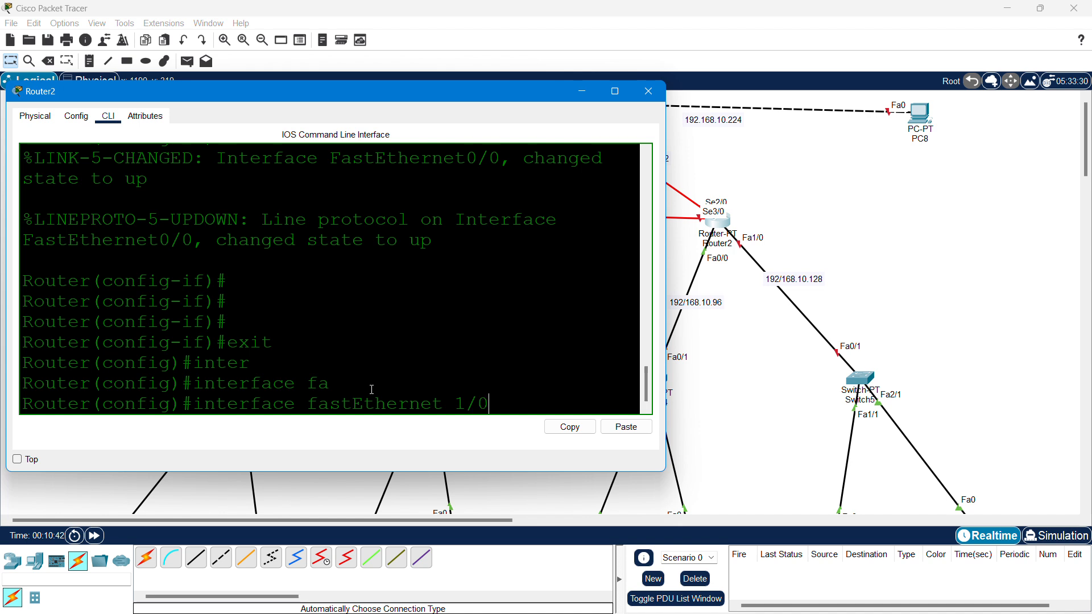
key("Return")
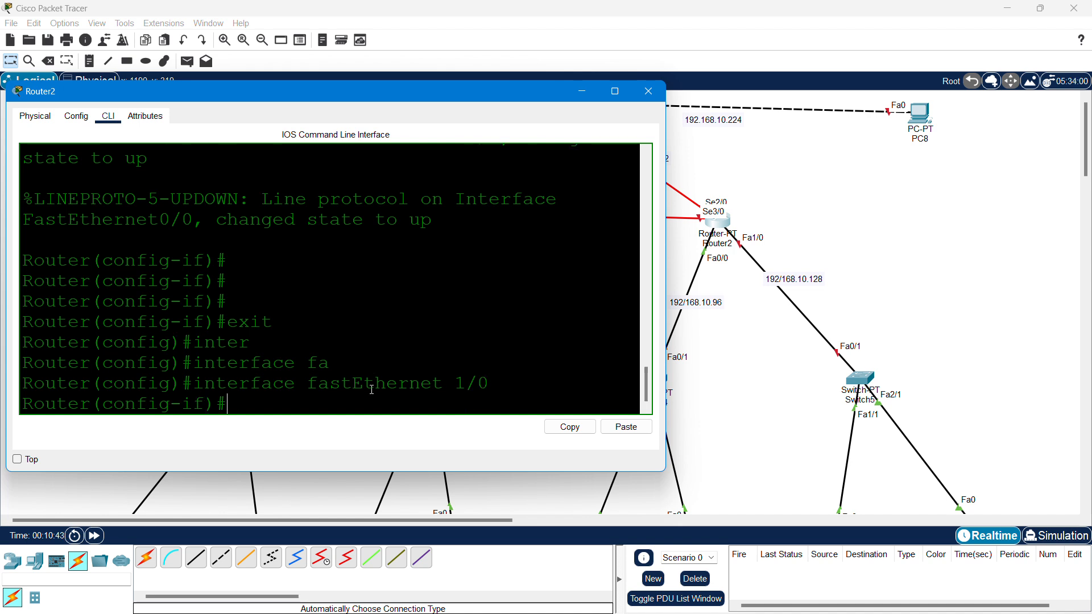
type("no shut")
key("Return")
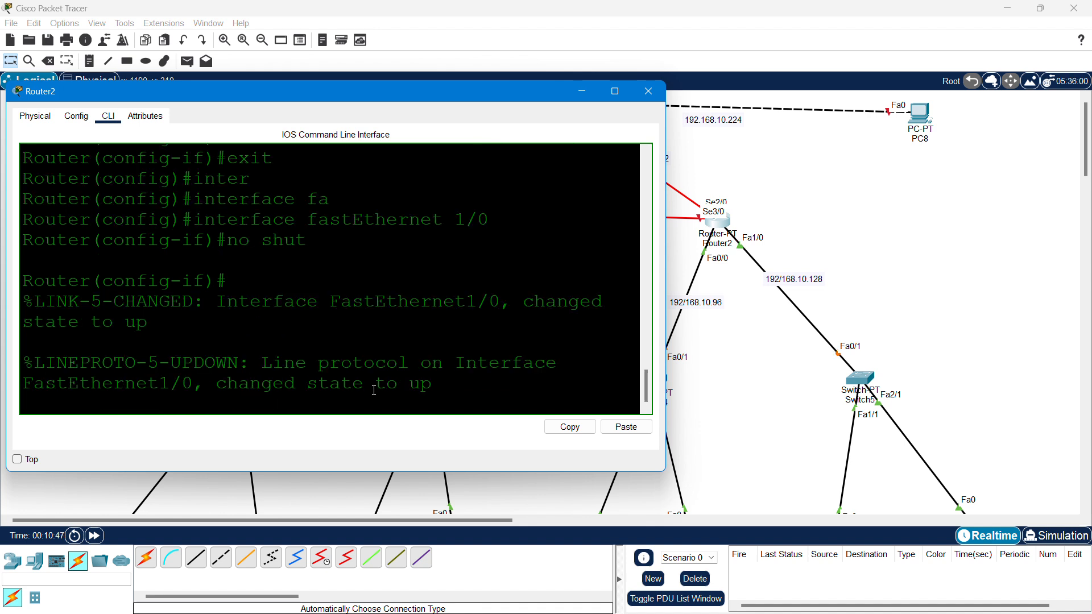
key("Return")
key("Return")
key("Return")
- Assign FastEthernet1/0 192.168.10.129 255.255.255.224, then return to the topology view
type("ip ad")
key("Tab")
type("dhcp")
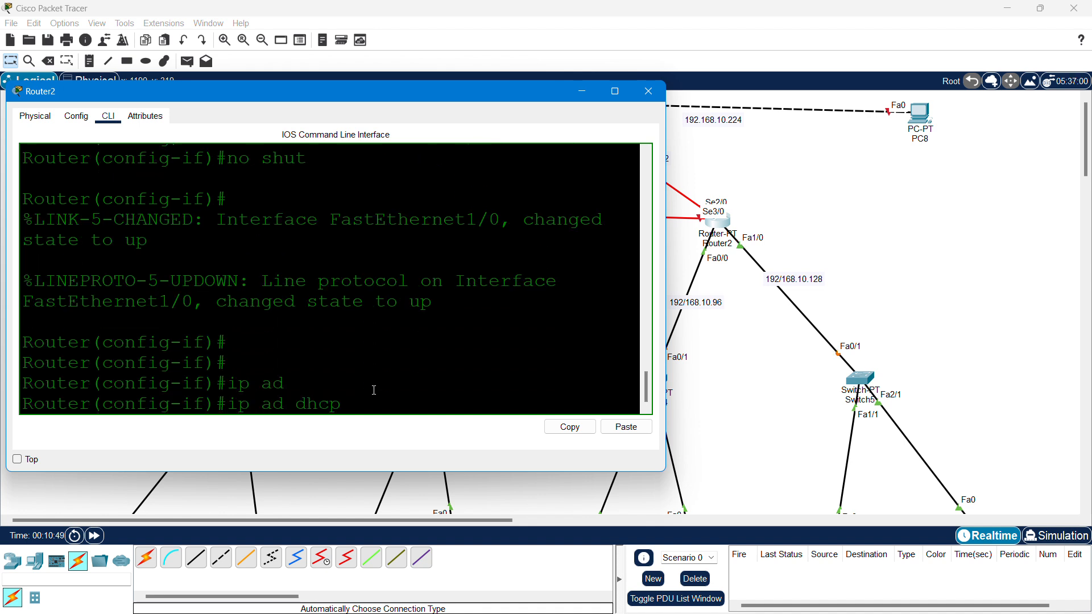
key("BackSpace")
key("BackSpace")
key("BackSpace")
key("BackSpace")
key("Tab")
type("192.168.10")
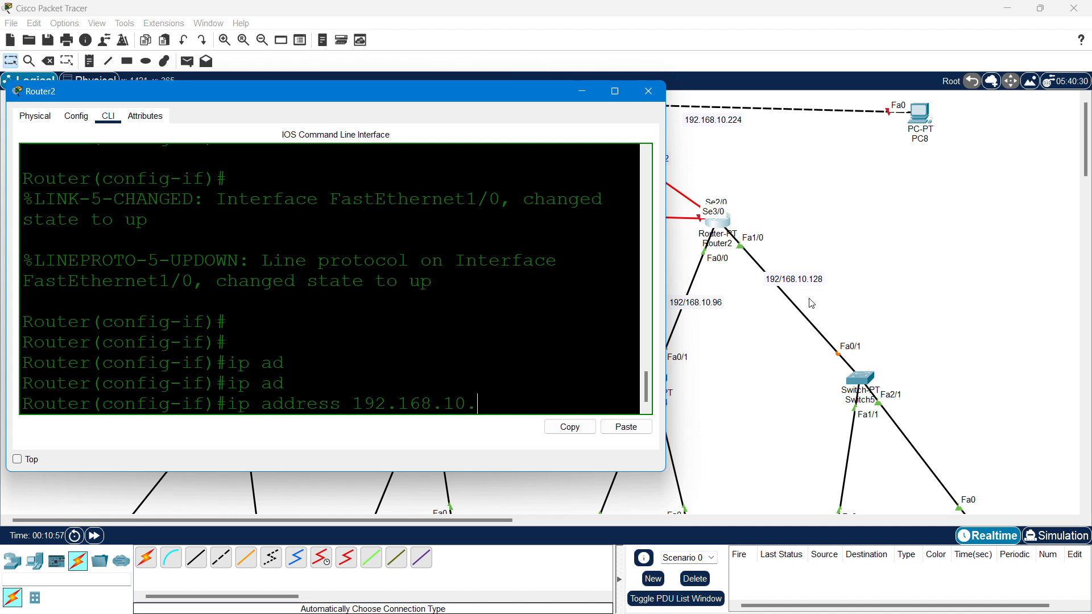
type(".129 255.255")
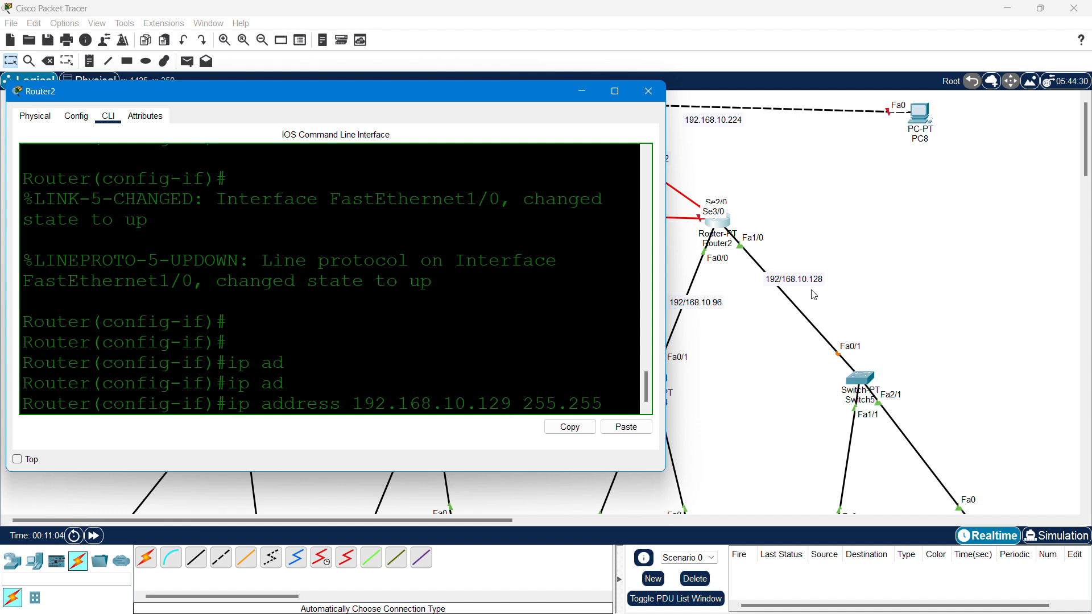
type(".255.22")
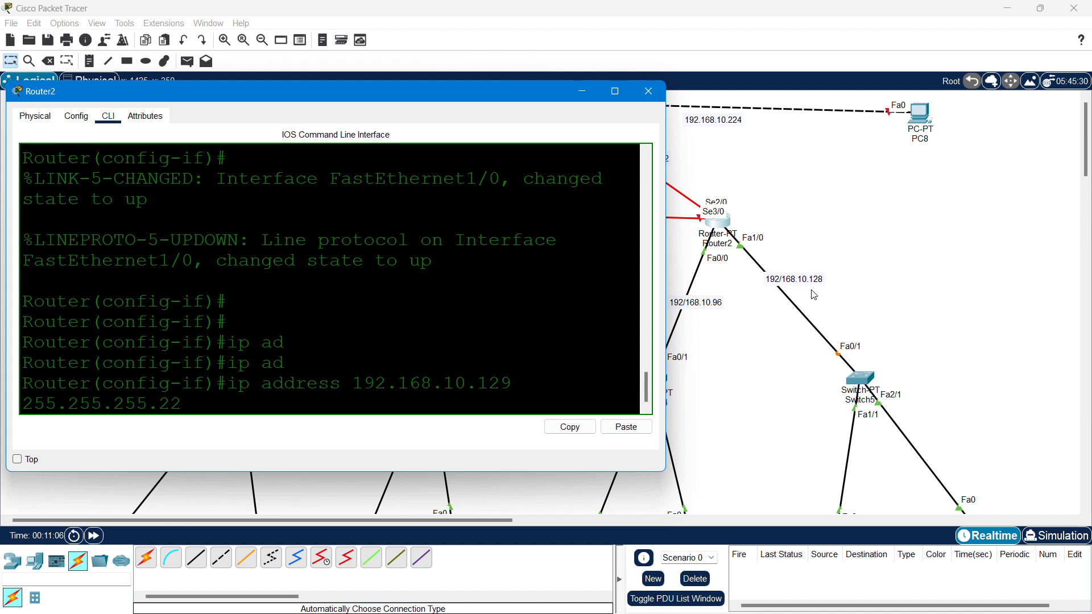
type("4")
key("Return")
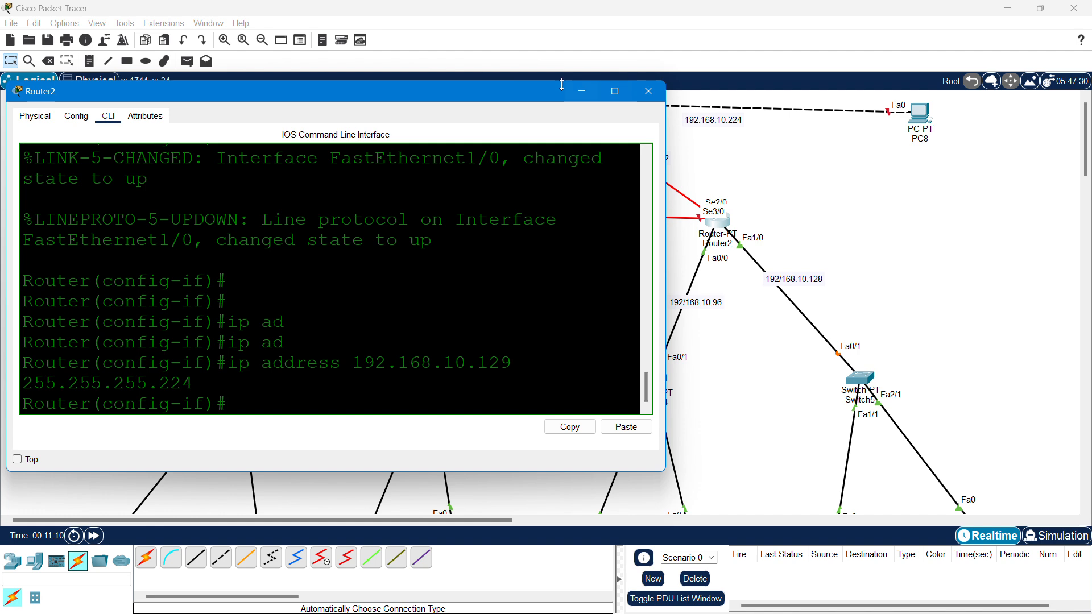
left_click_drag(491, 90, 742, 271)
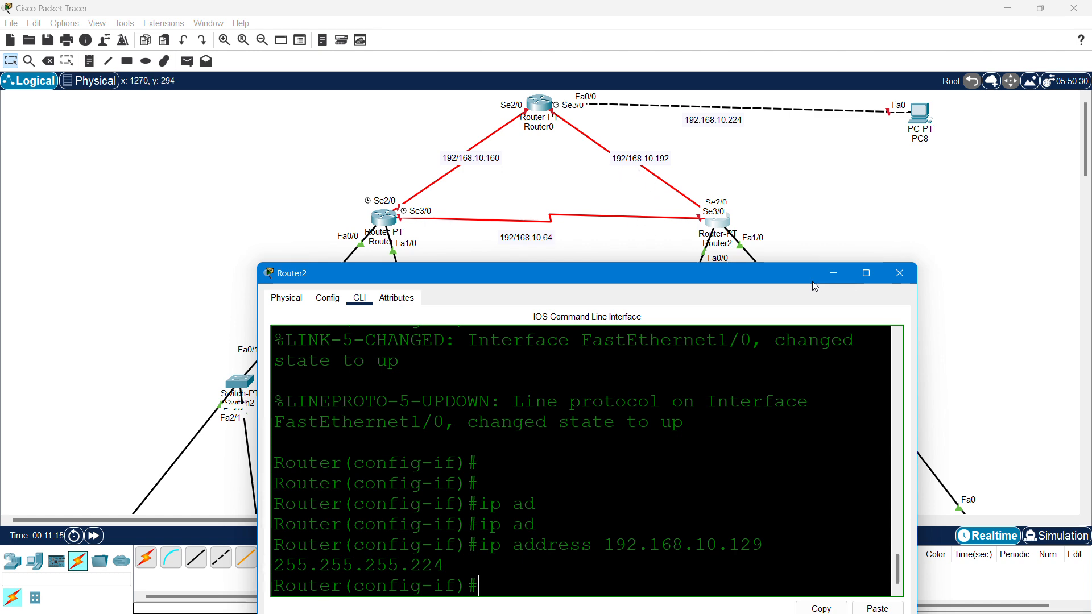
left_click(736, 203)
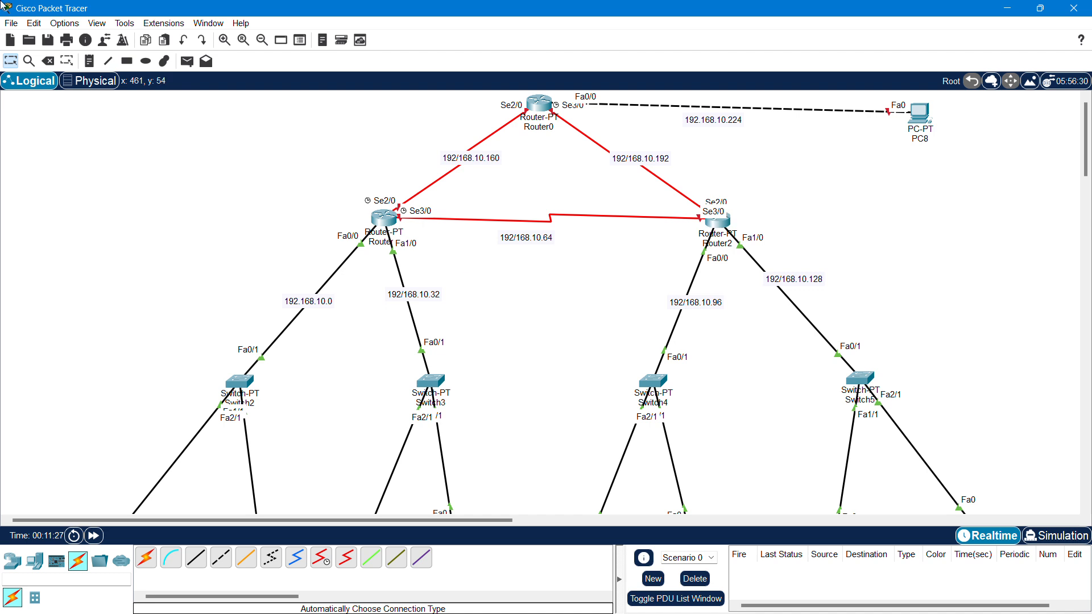
- Delete the serial link between Router0 and Router2 from the topology
left_click(48, 61)
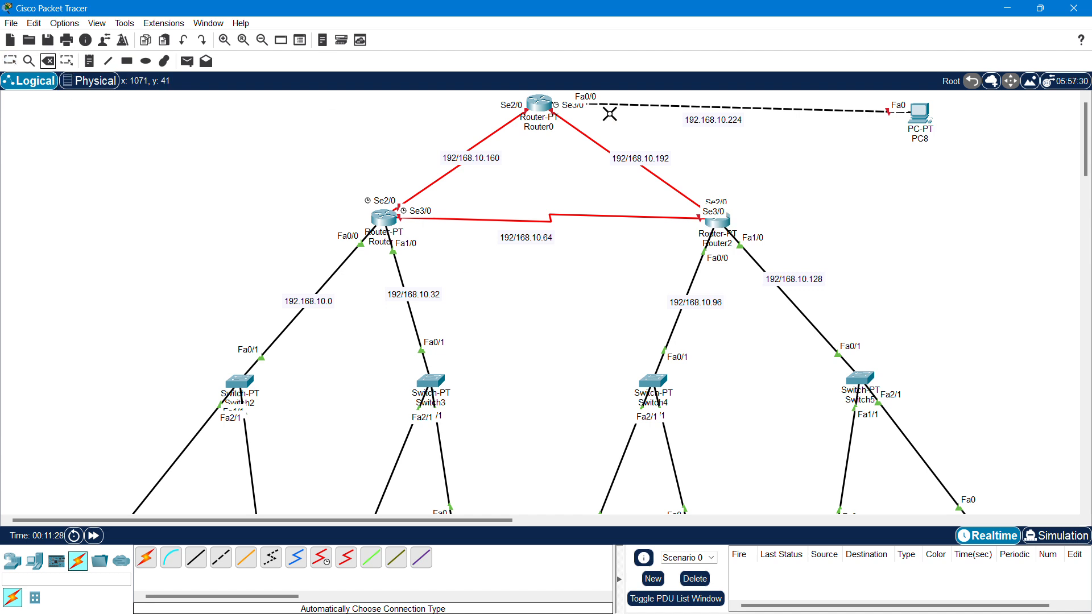
left_click(574, 128)
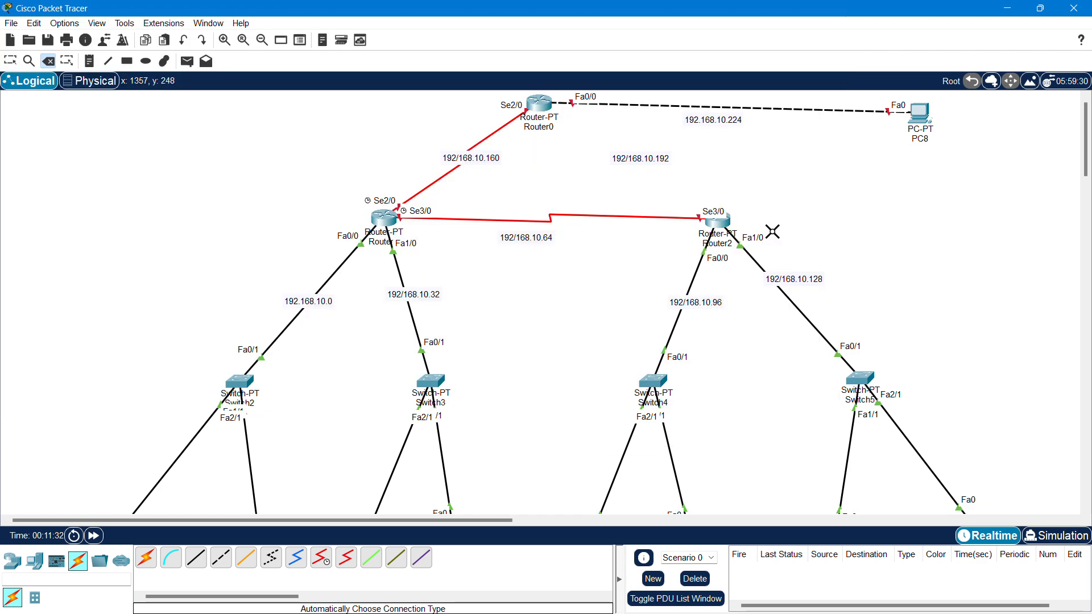
key("Escape")
- Open Router2's CLI and exit the FastEthernet1/0 interface configuration
left_click(722, 227)
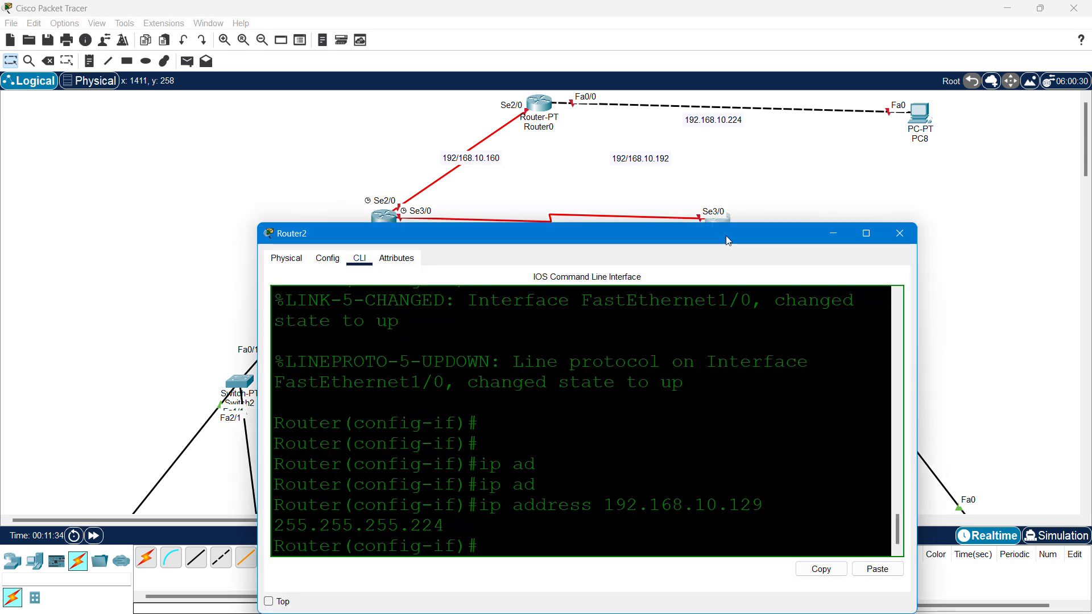
left_click_drag(726, 235, 490, 64)
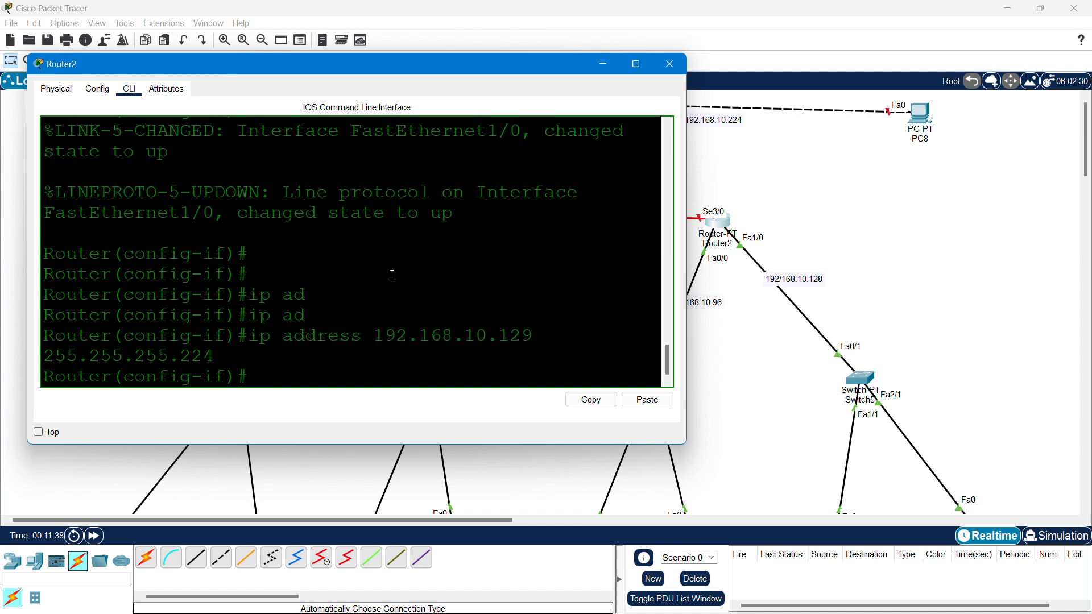
key("Return")
key("Return")
key("Return")
key("Return")
type("exit")
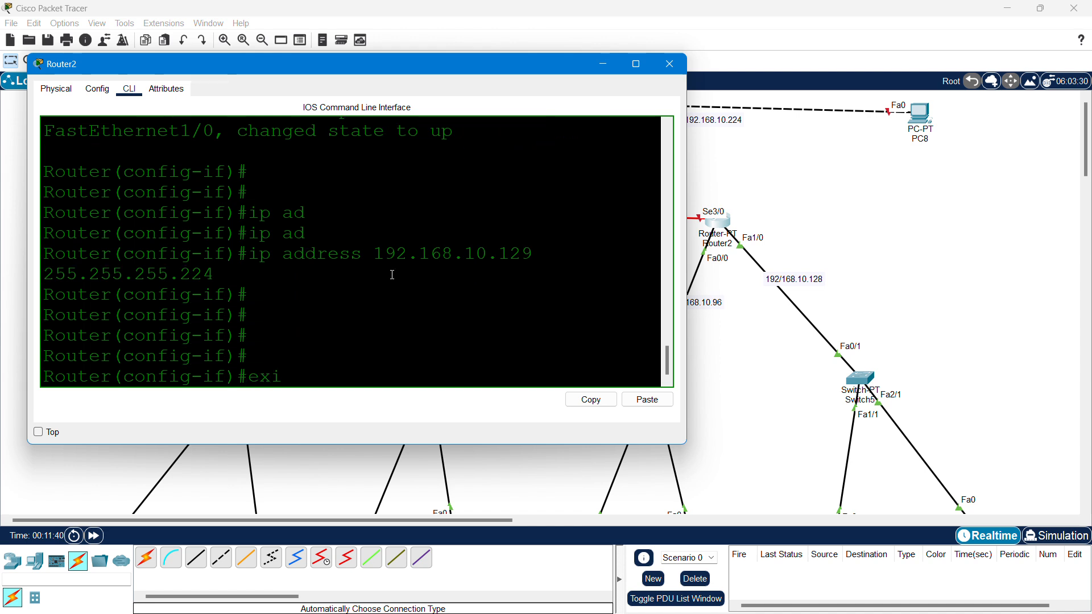
key("Return")
key("Return")
- Enter Router2's Serial3/0 interface and enable it with no shutdown
type("inter")
key("Tab")
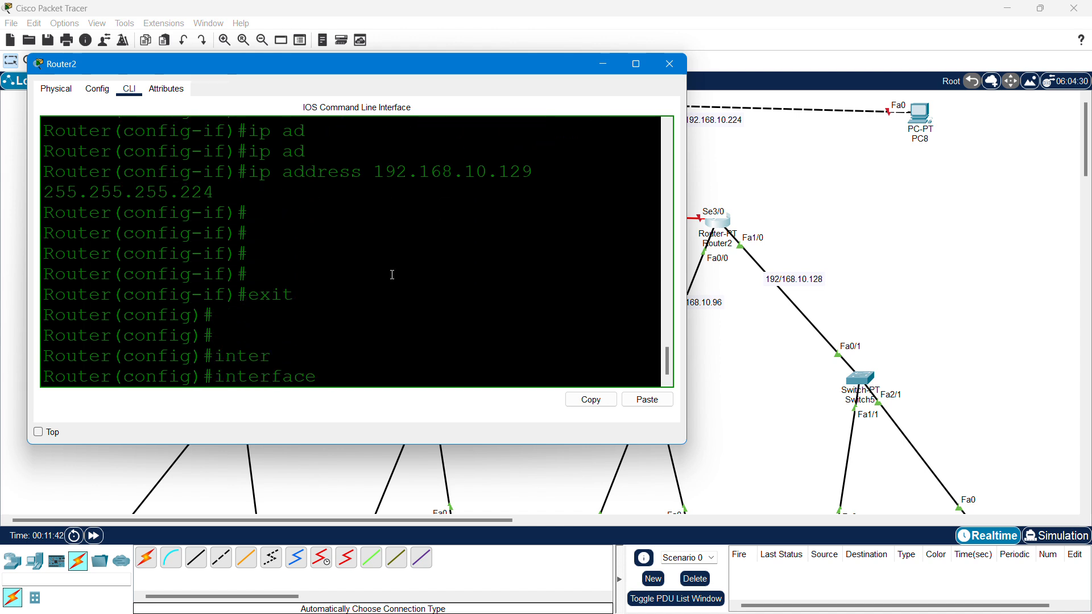
type("se")
key("Tab")
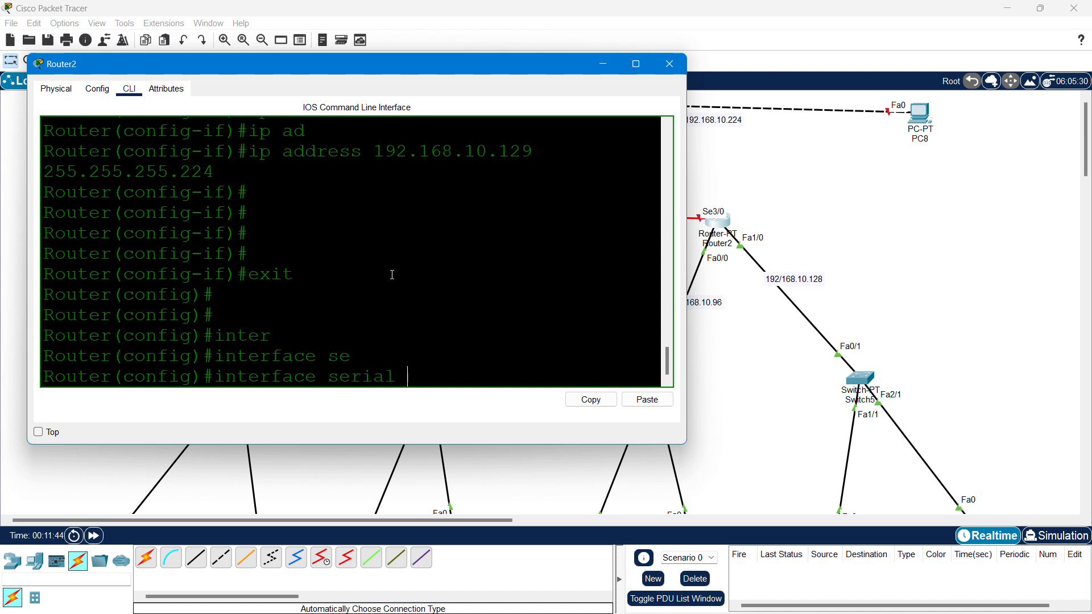
type("3/0")
key("Return")
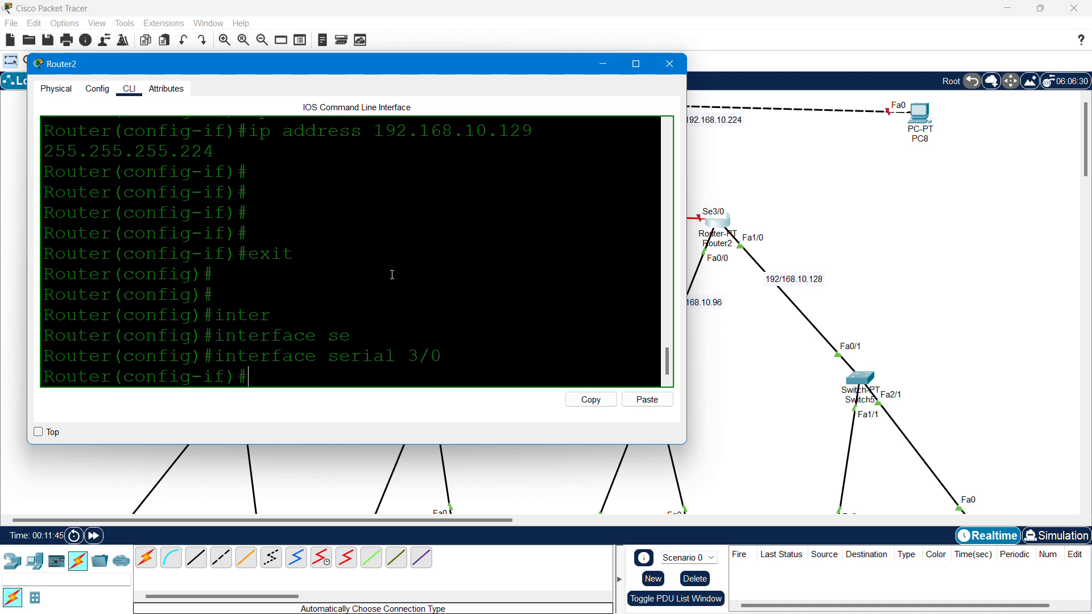
type("no shut")
key("Return")
key("Return")
key("Return")
key("Return")
- Assign 192.168.10.66 255.255.255.224 to Serial3/0, then exit interface configuration
type("ip a")
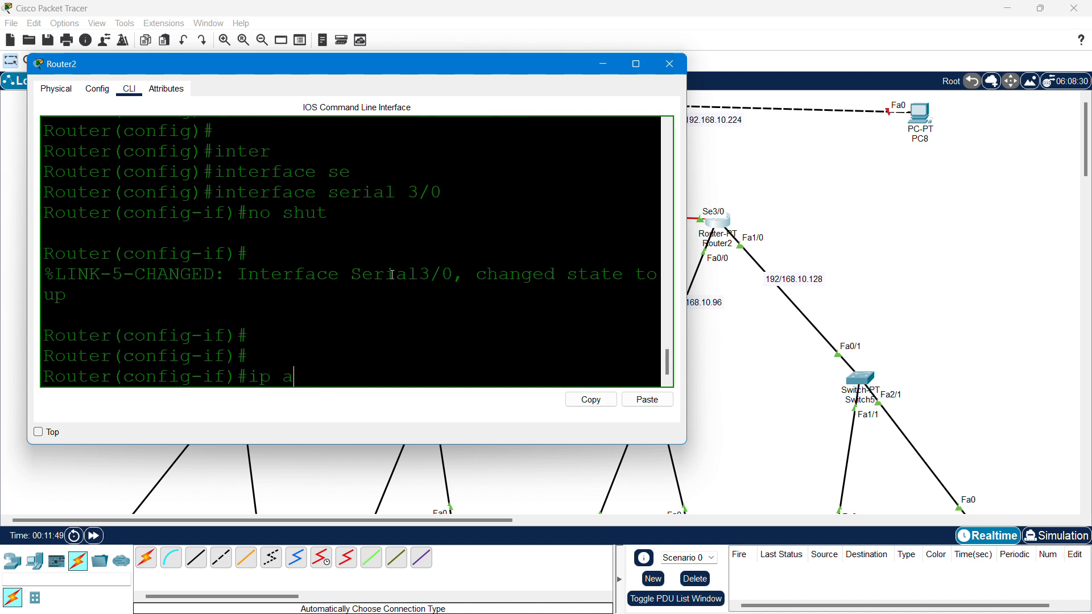
type("dd")
key("Tab")
type("19")
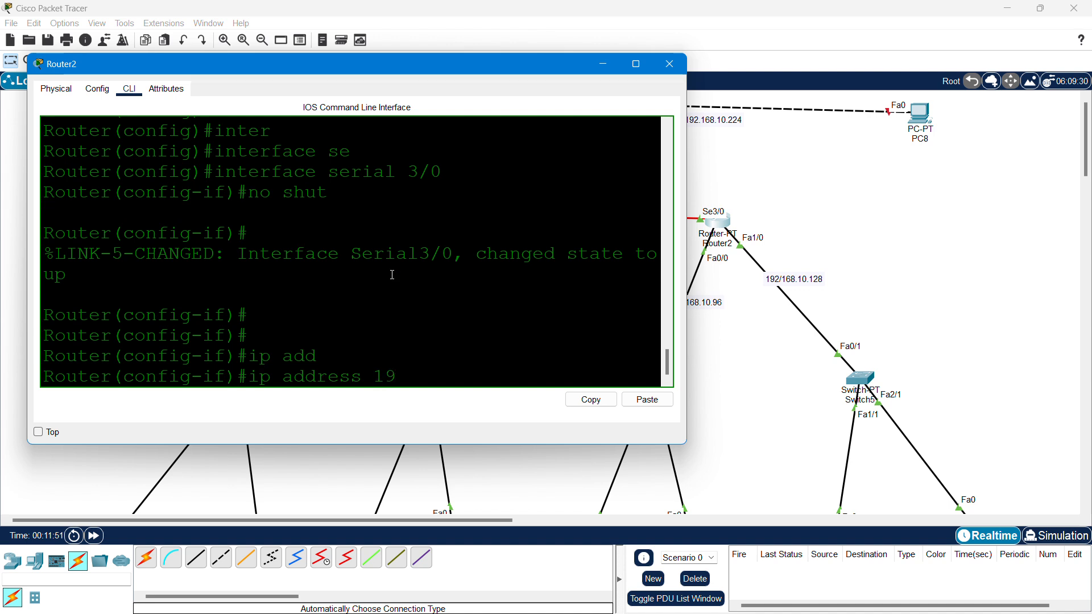
type("2.168.10")
left_click_drag(352, 63, 652, 341)
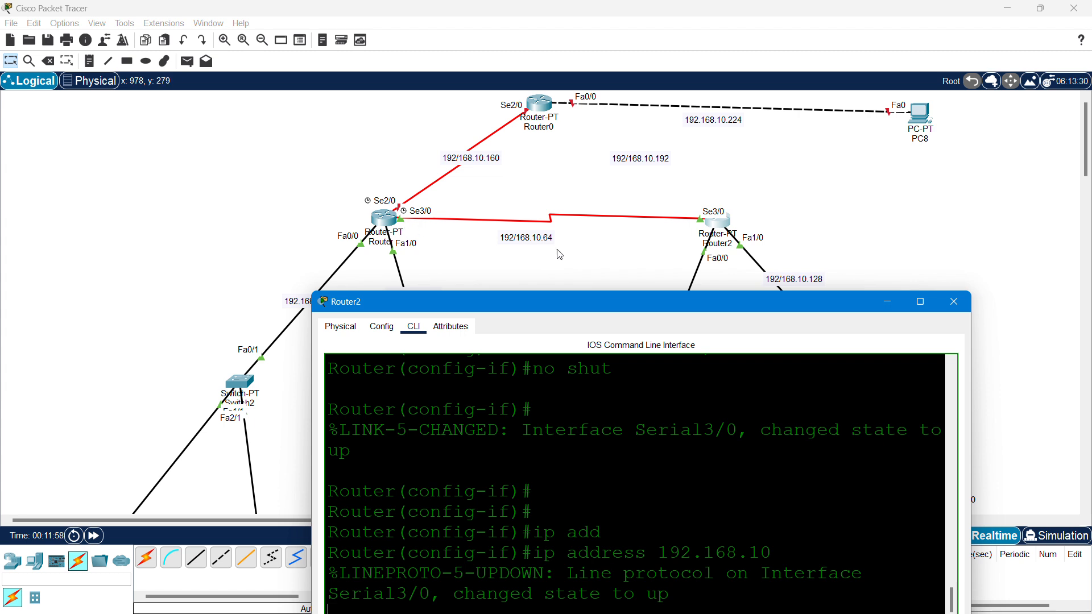
left_click_drag(663, 310, 682, 174)
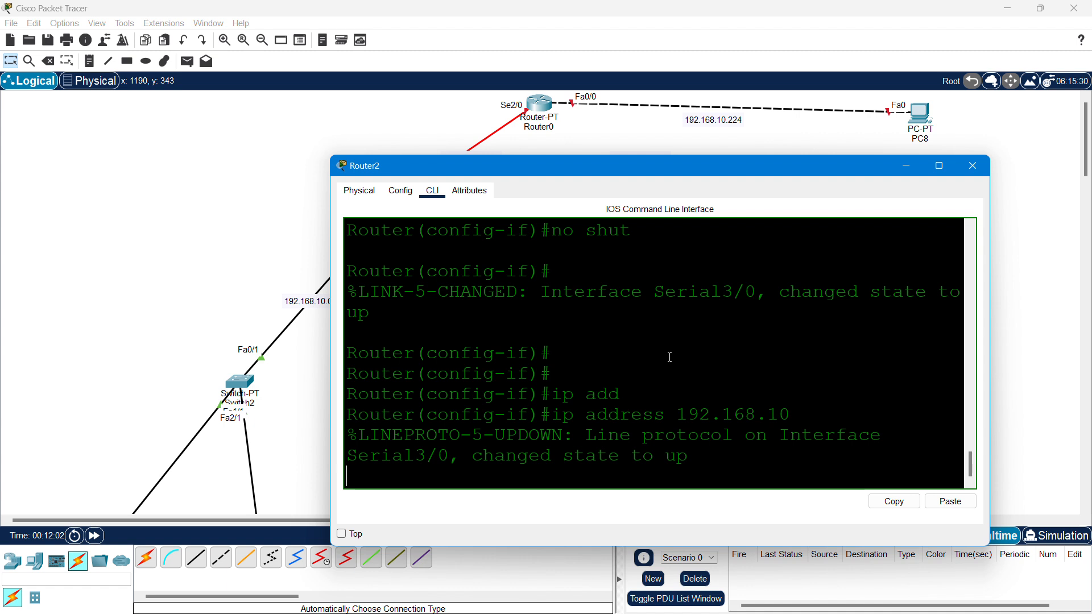
key("Return")
key("Up")
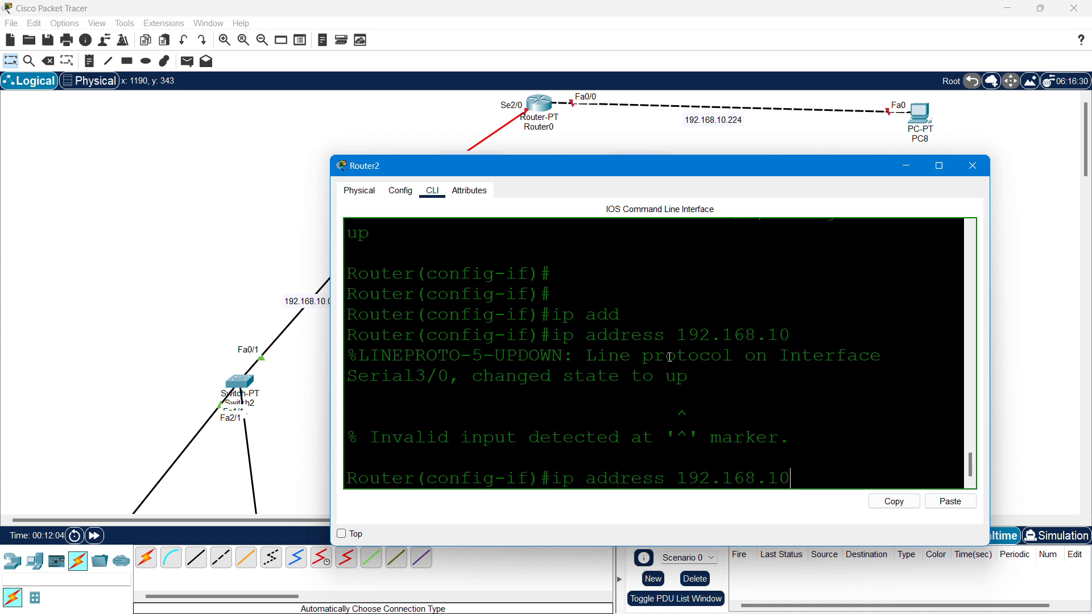
type(".66 255.255.2")
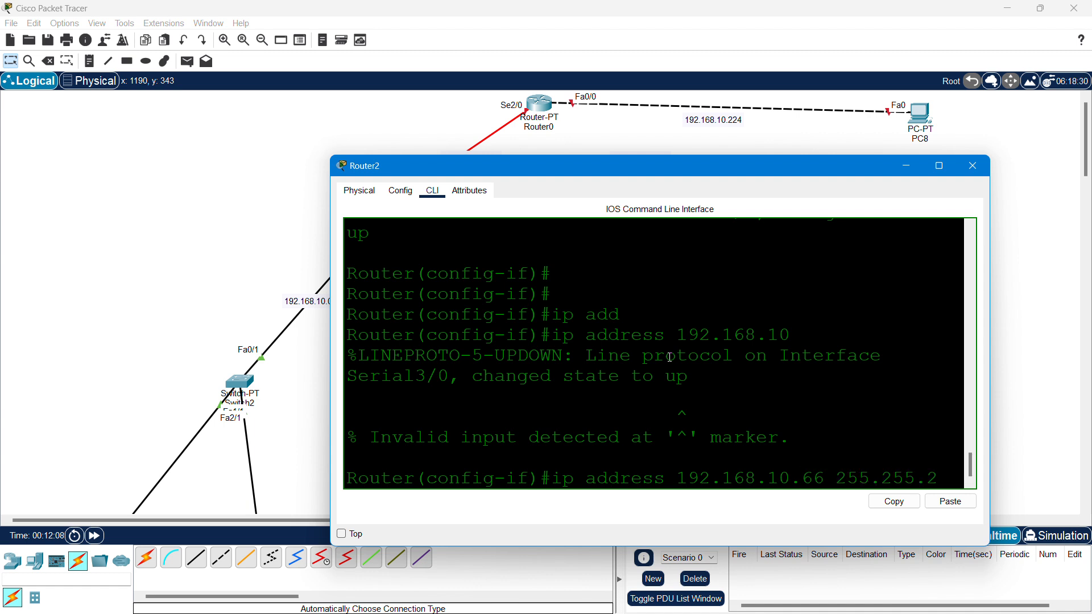
type("55.224")
key("Return")
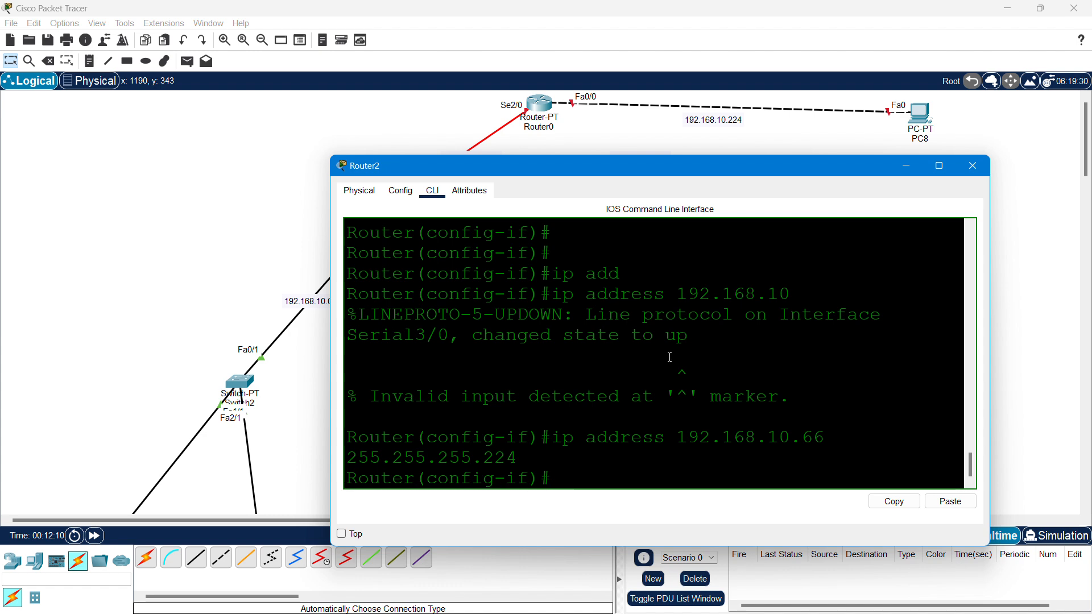
type("exit")
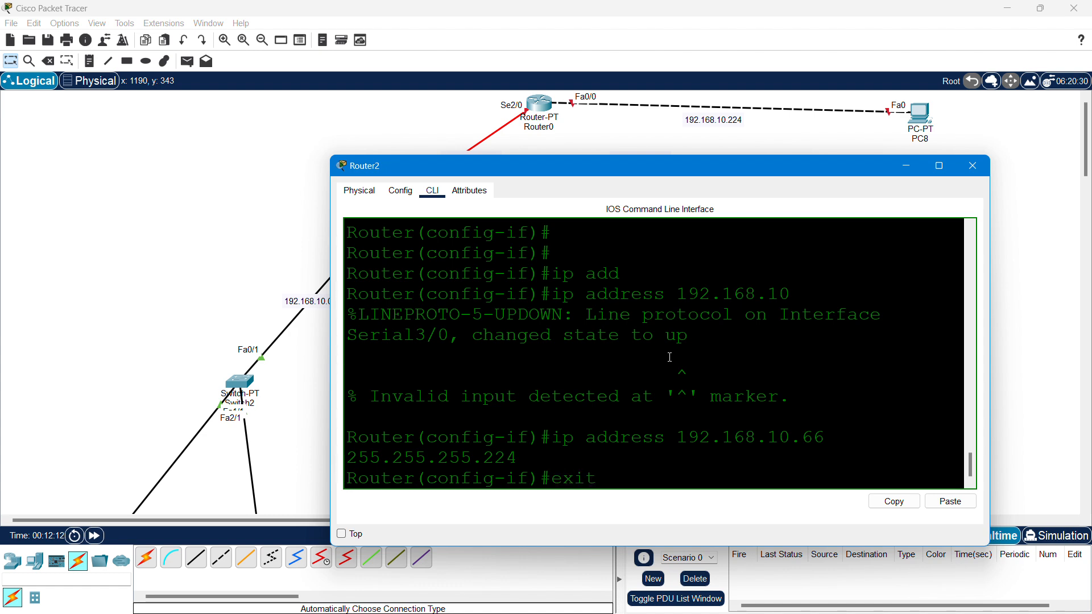
key("Return")
left_click_drag(696, 169, 684, 325)
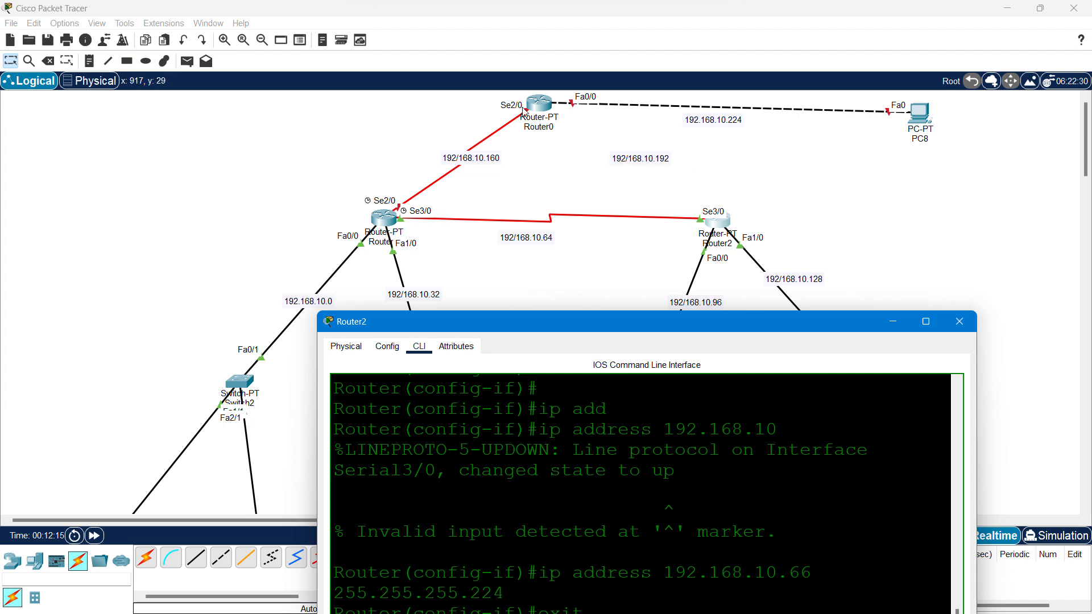
- Reopen Router2's CLI and enable its Serial2/0 interface with no shutdown
left_click(578, 167)
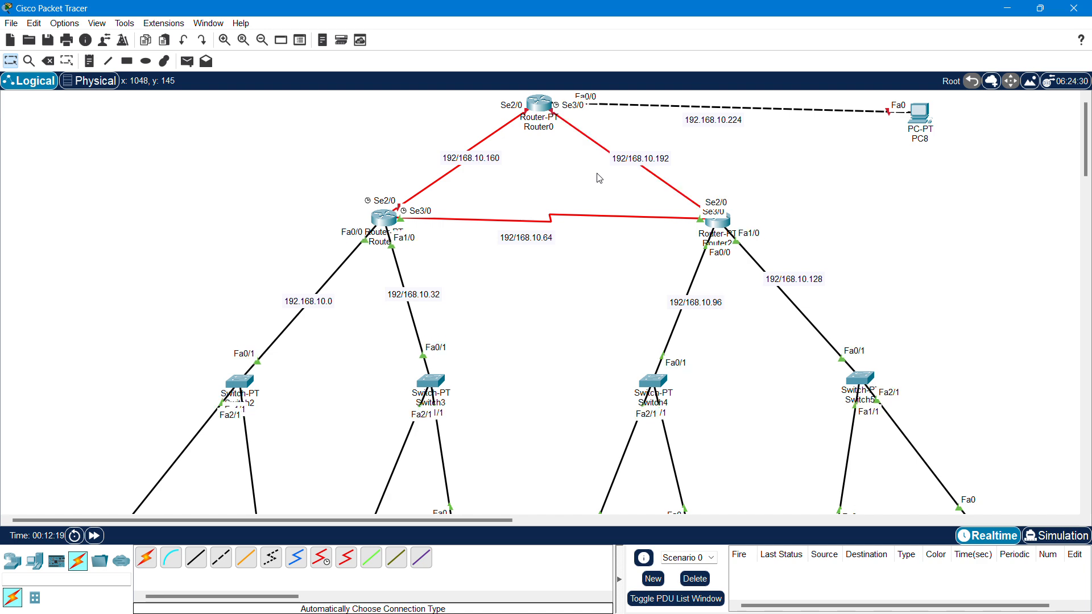
left_click(721, 227)
left_click_drag(716, 320, 406, 90)
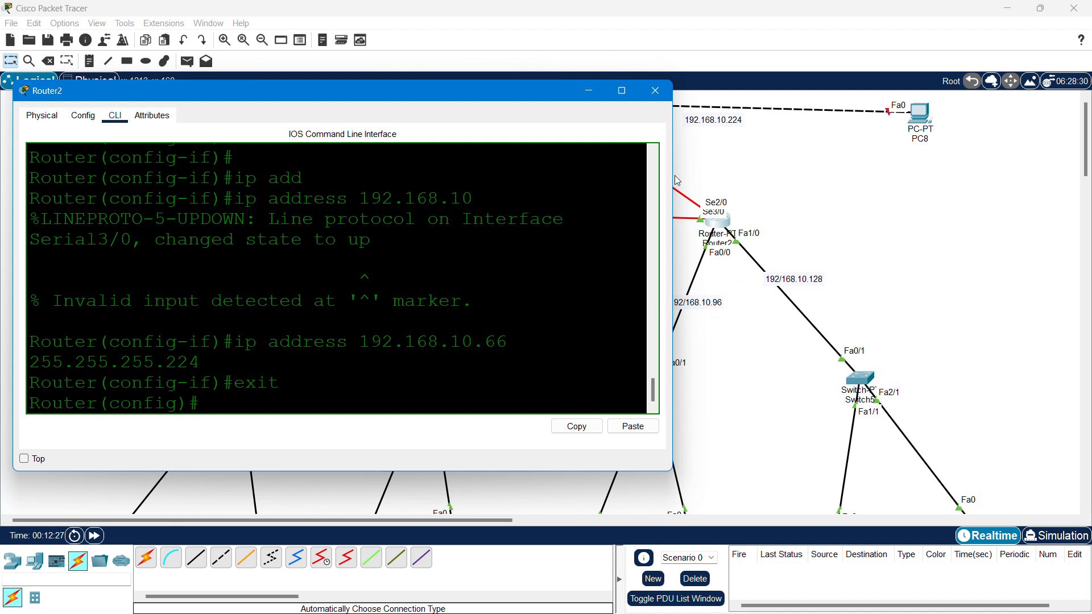
type("inter")
key("Tab")
type("se")
key("Tab")
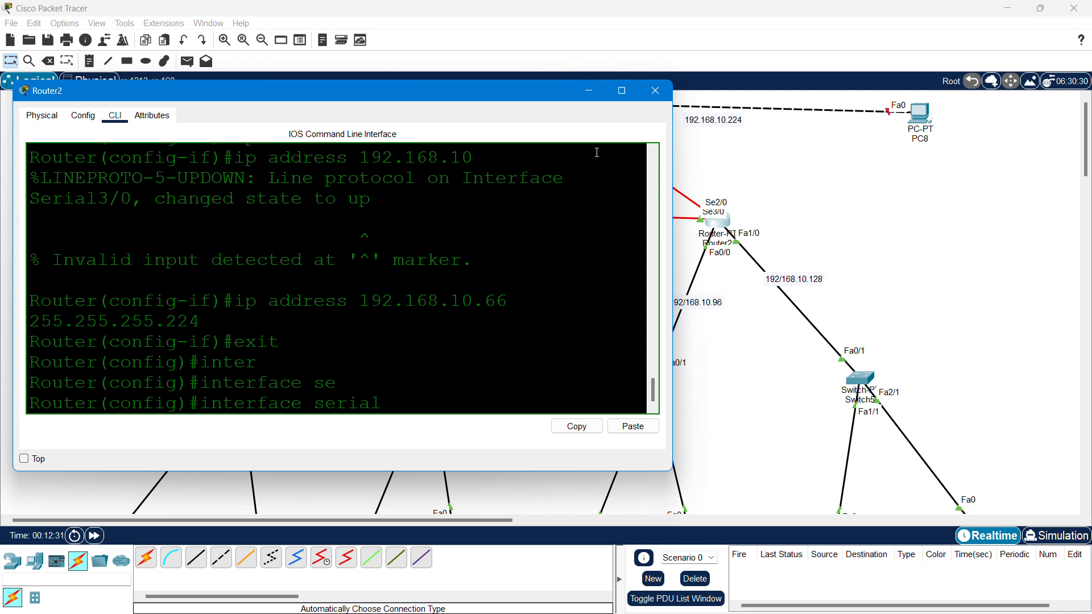
type("2/0")
key("Return")
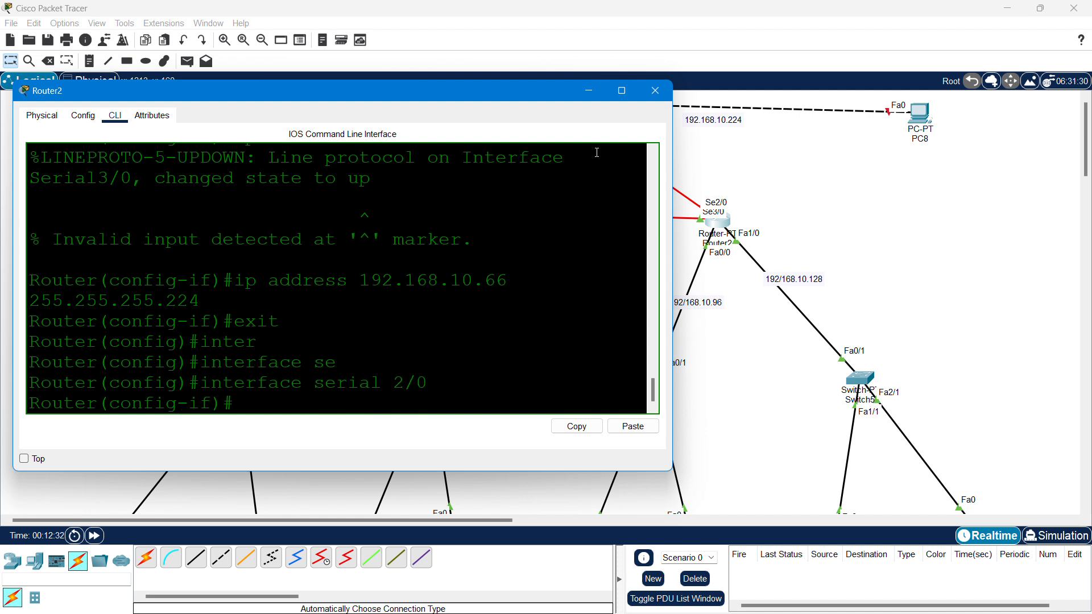
type("no shut")
key("Return")
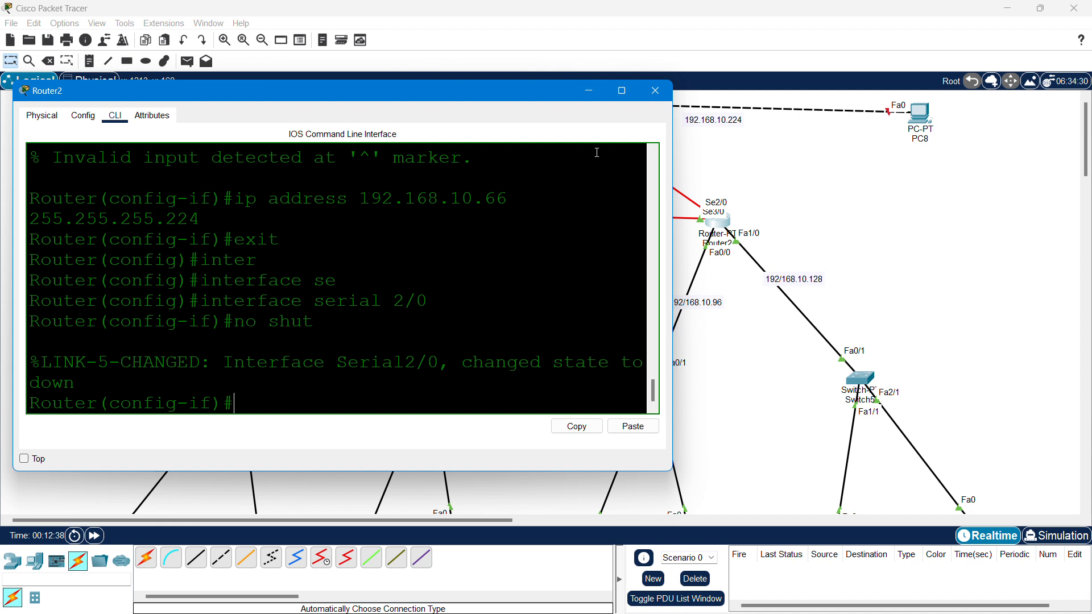
- Give Serial2/0 the address 192.168.10.193 255.255.255.224, bring it up, and exit
type("ip add")
key("Tab")
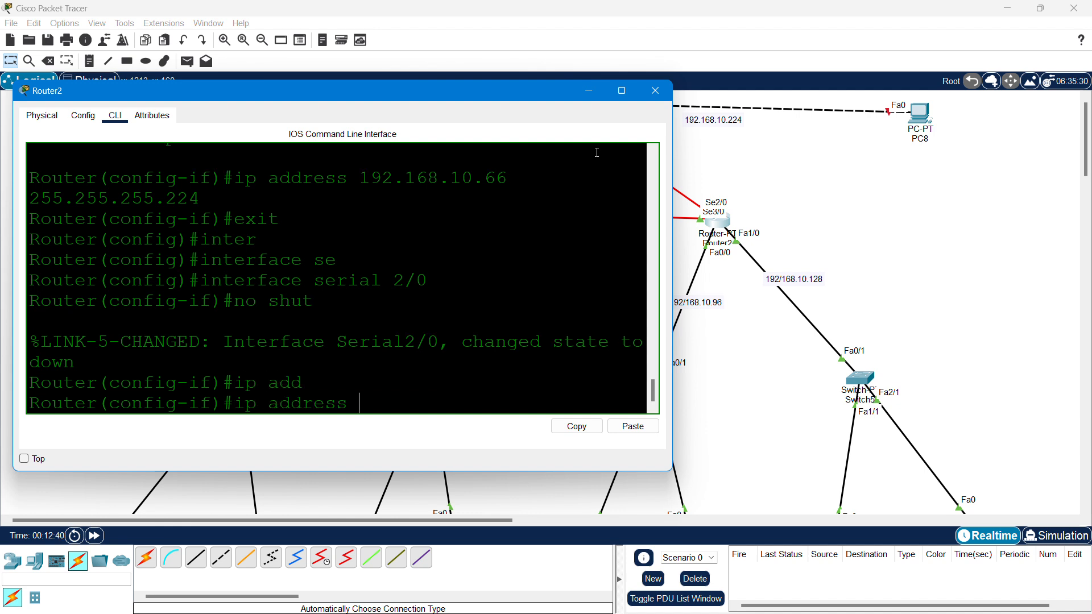
type("192.168.10.1")
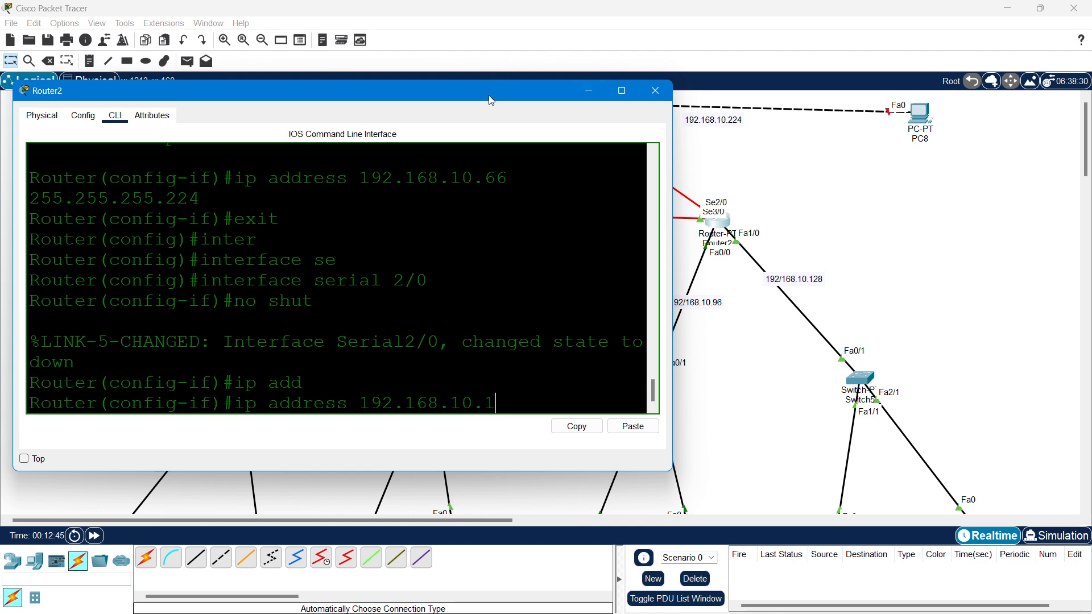
left_click_drag(492, 100, 623, 204)
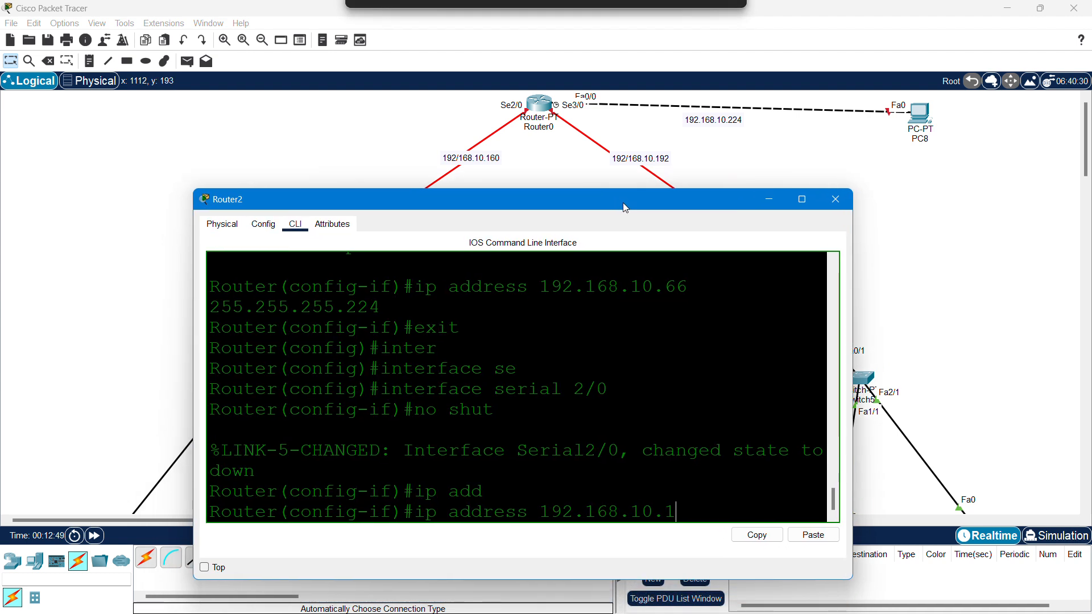
type("93")
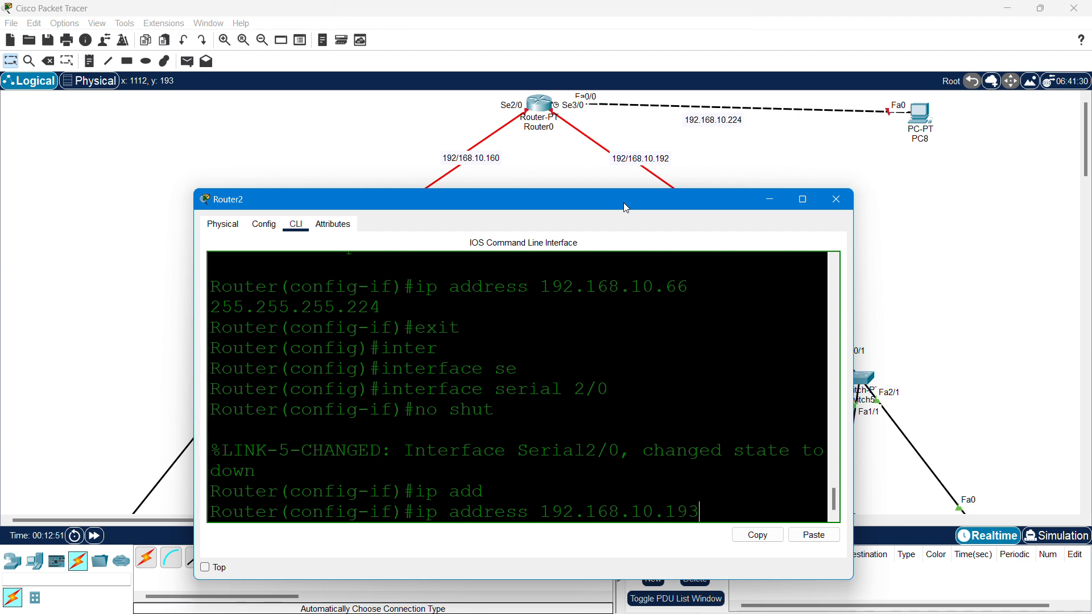
type(" 255.255.255.224")
key("Return")
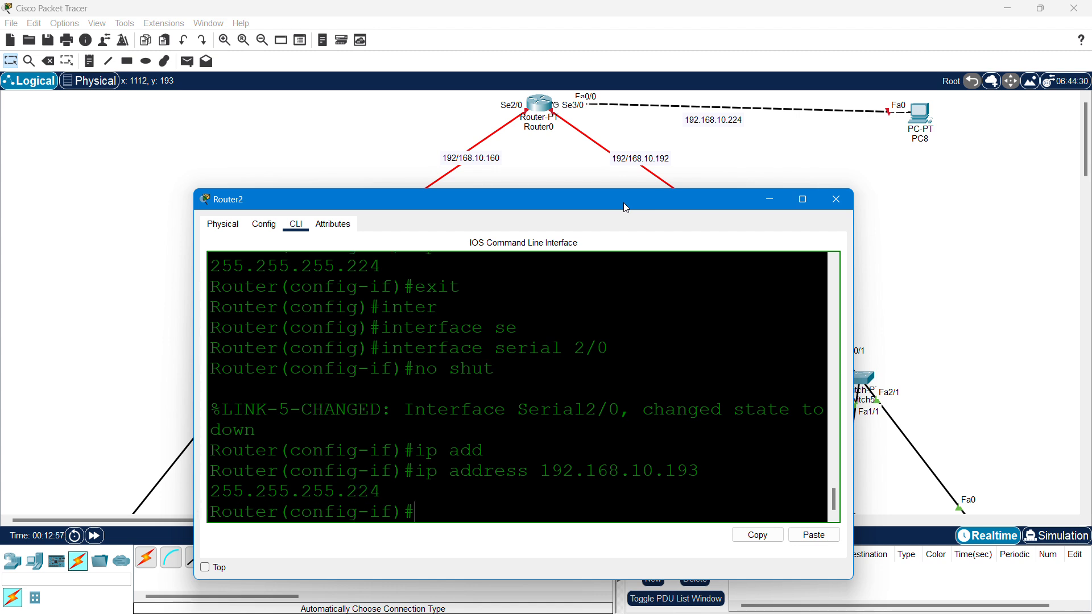
type("no shut")
key("Return")
type("e")
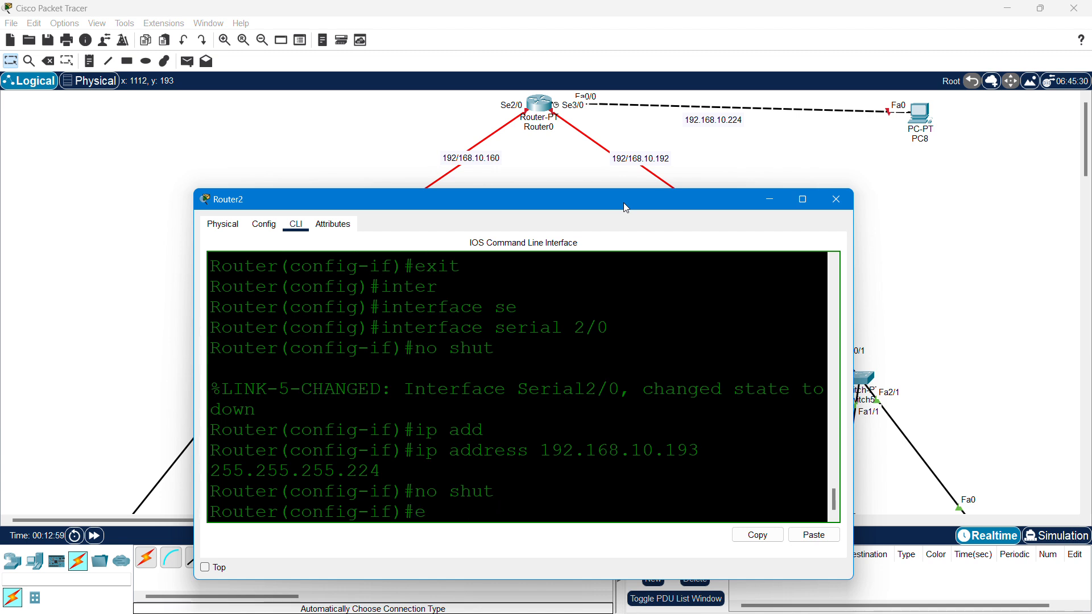
type("xit")
key("Return")
- Save Router2's configuration with do wr and close its window
type("do wr")
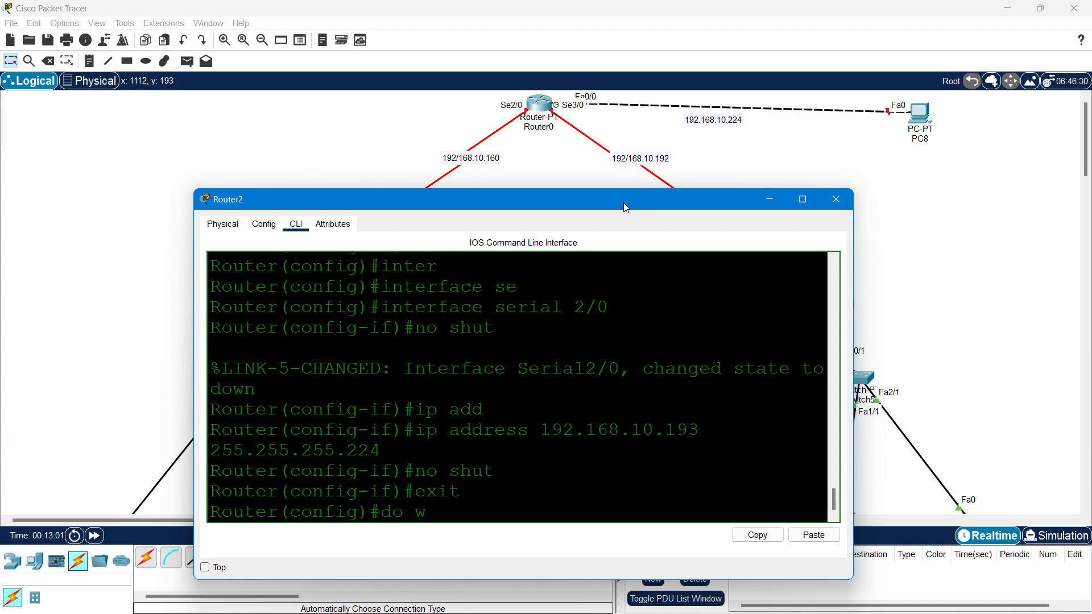
key("Return")
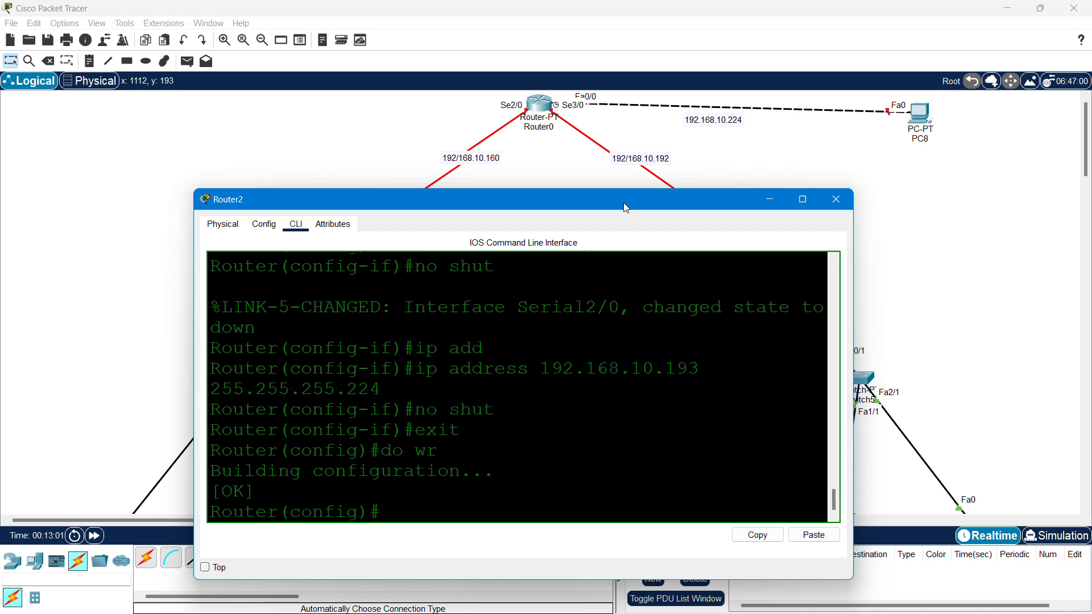
left_click(836, 199)
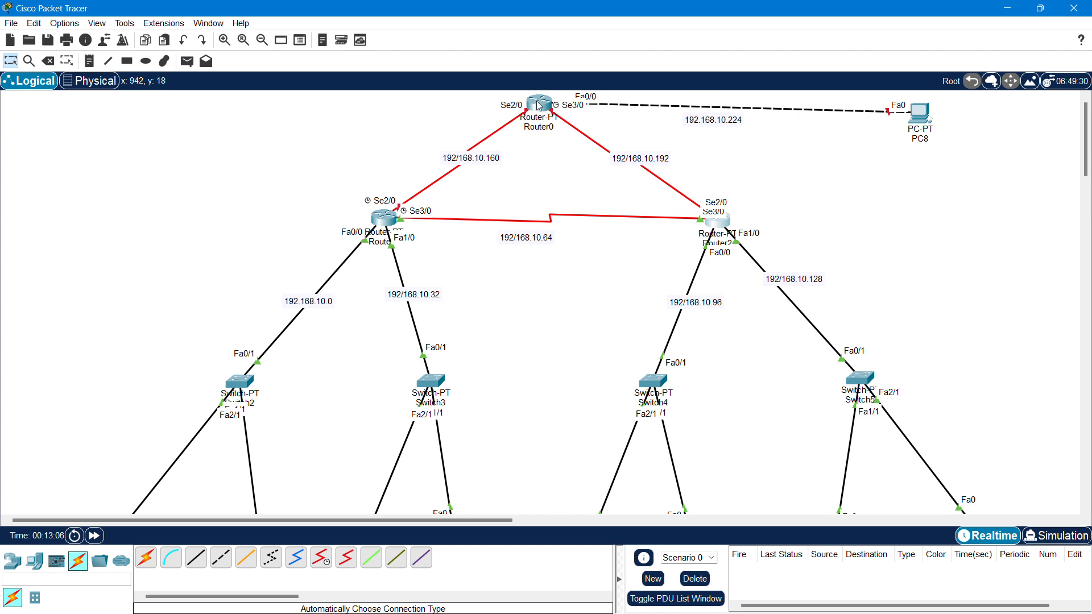
- Move Router1 and Router2 lower and set the .64, .96 and .128 labels on their links
left_click_drag(382, 222, 347, 280)
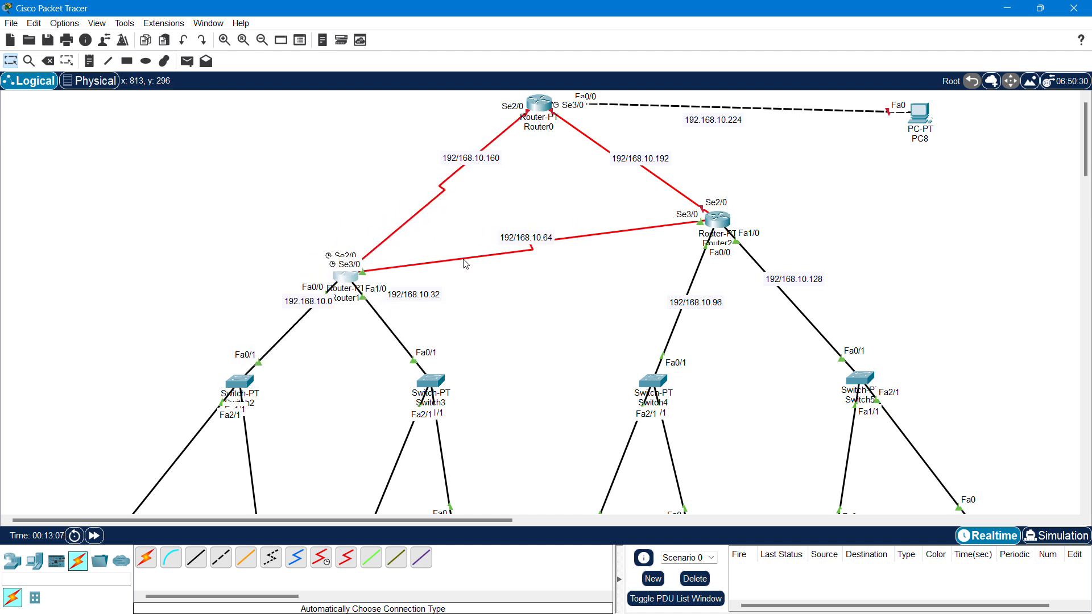
left_click_drag(721, 227, 747, 281)
left_click_drag(542, 265, 542, 288)
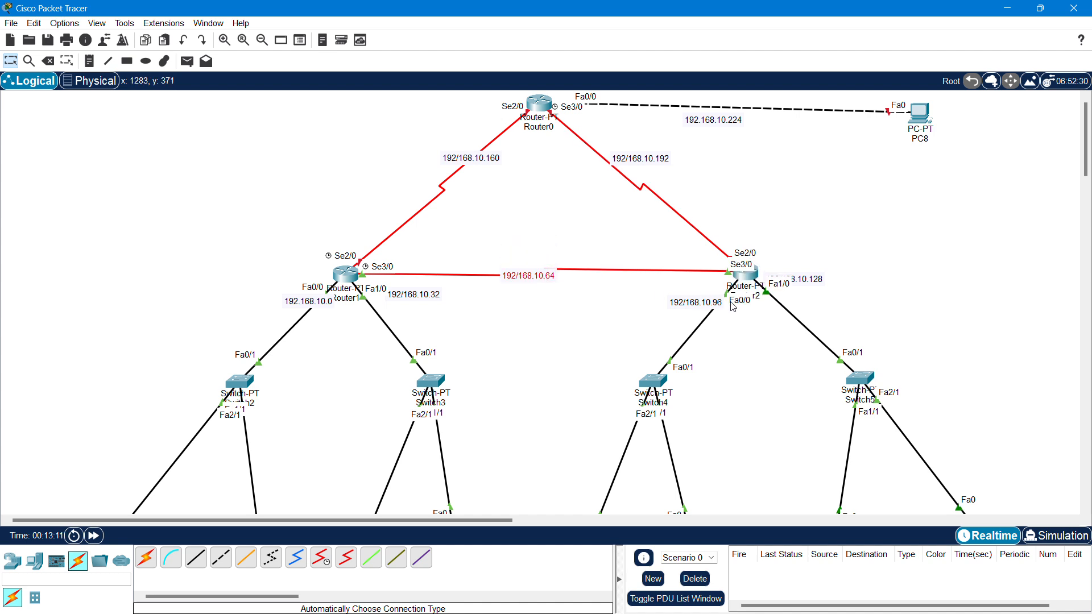
left_click_drag(697, 309, 691, 334)
left_click_drag(814, 280, 811, 324)
- Reposition Router0 and PC8, and place the .192 and .160 labels on Router0's links
left_click_drag(546, 108, 549, 153)
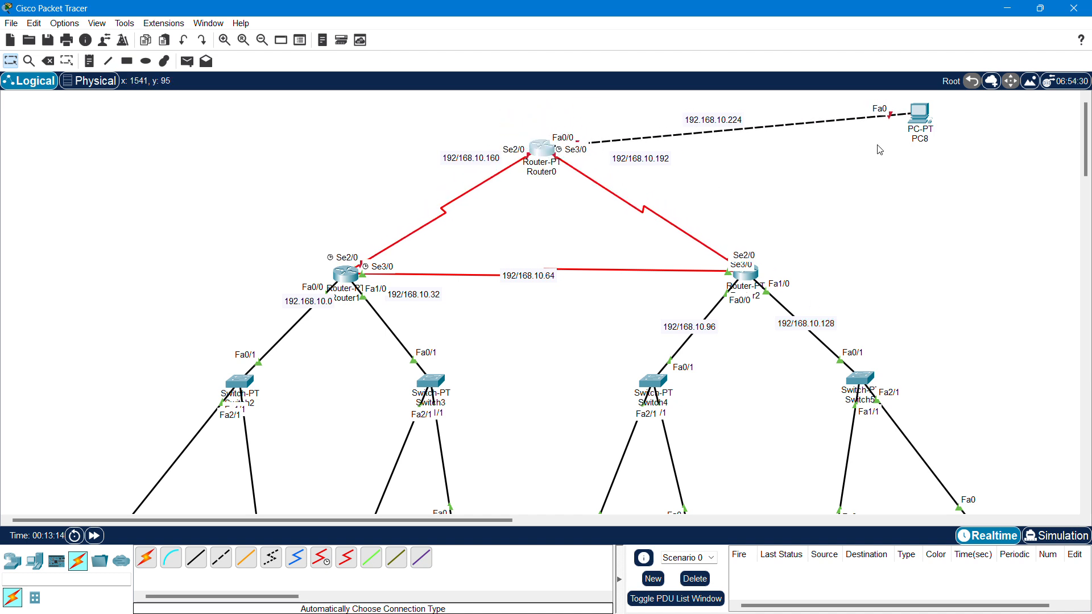
left_click_drag(930, 124, 925, 168)
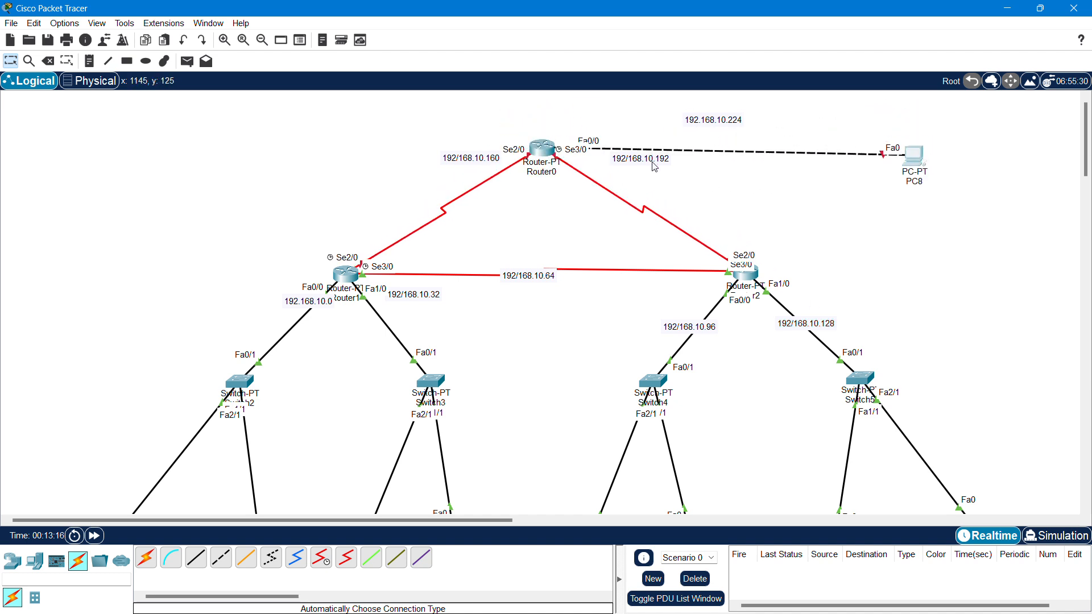
left_click_drag(654, 161, 637, 202)
left_click_drag(499, 158, 478, 203)
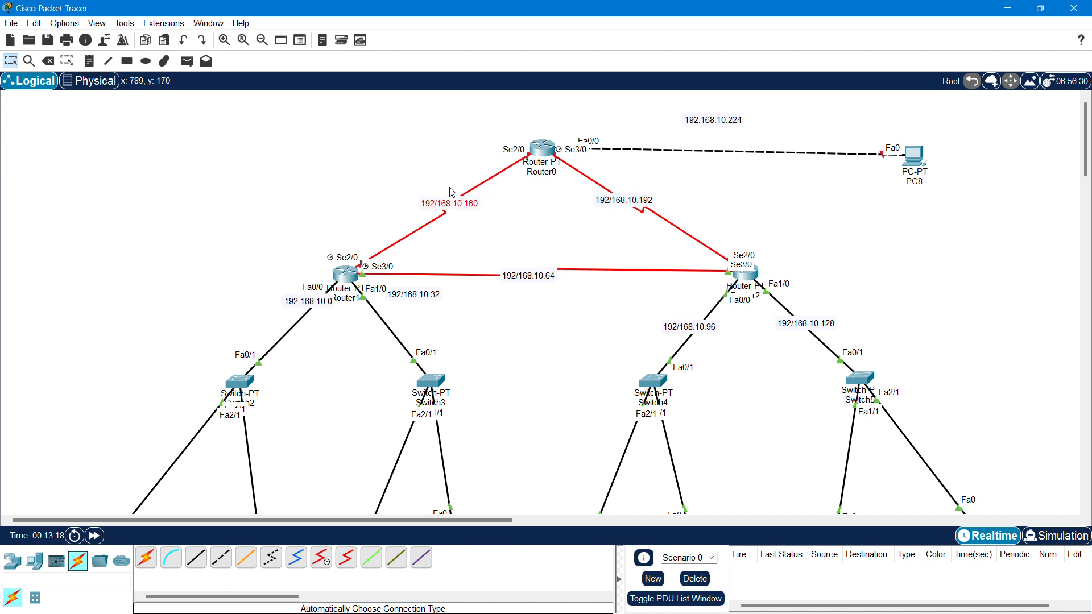
left_click_drag(550, 149, 552, 138)
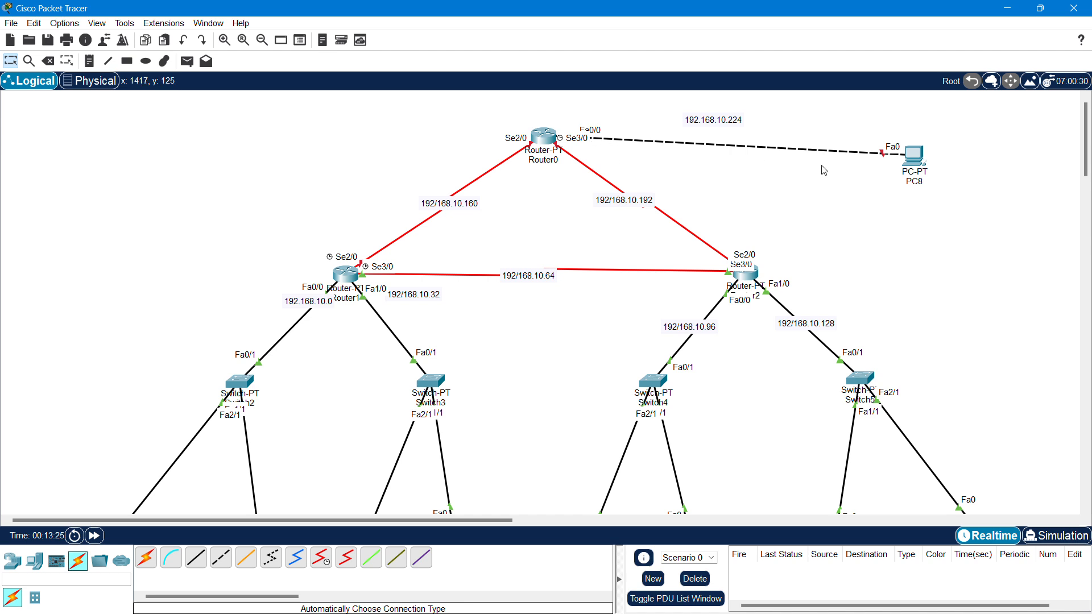
left_click_drag(910, 164, 919, 150)
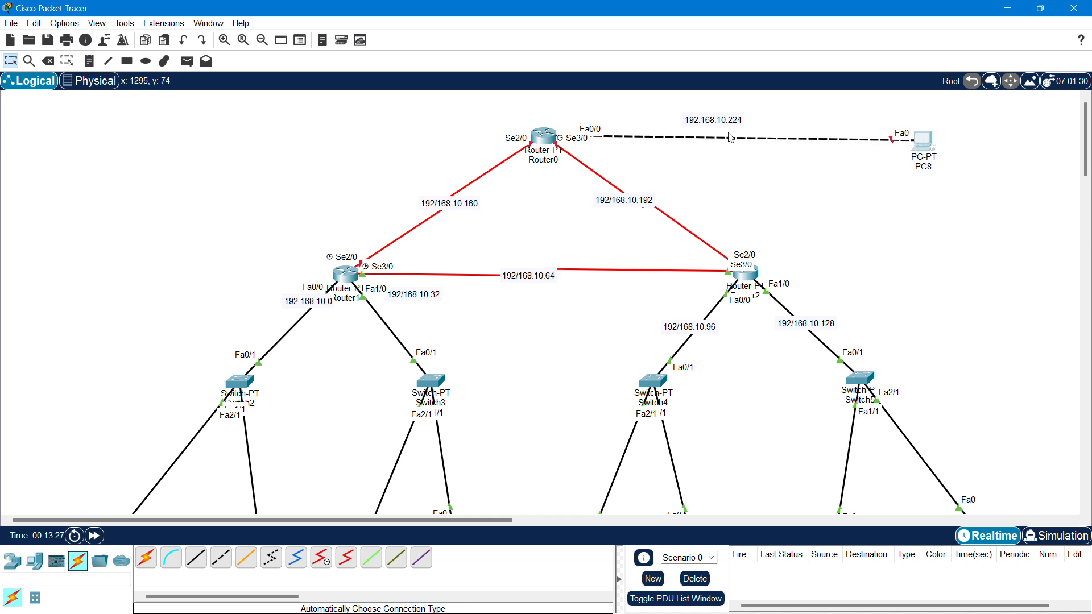
- Open Router0's CLI, decline the initial setup dialog, and enter privileged exec mode
left_click(545, 141)
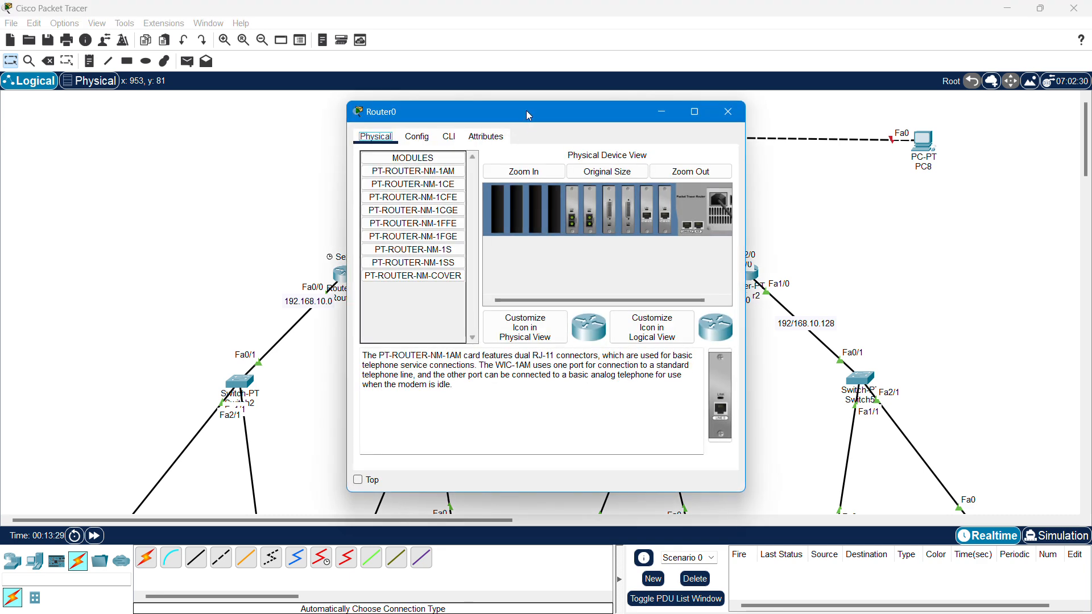
left_click_drag(527, 110, 747, 104)
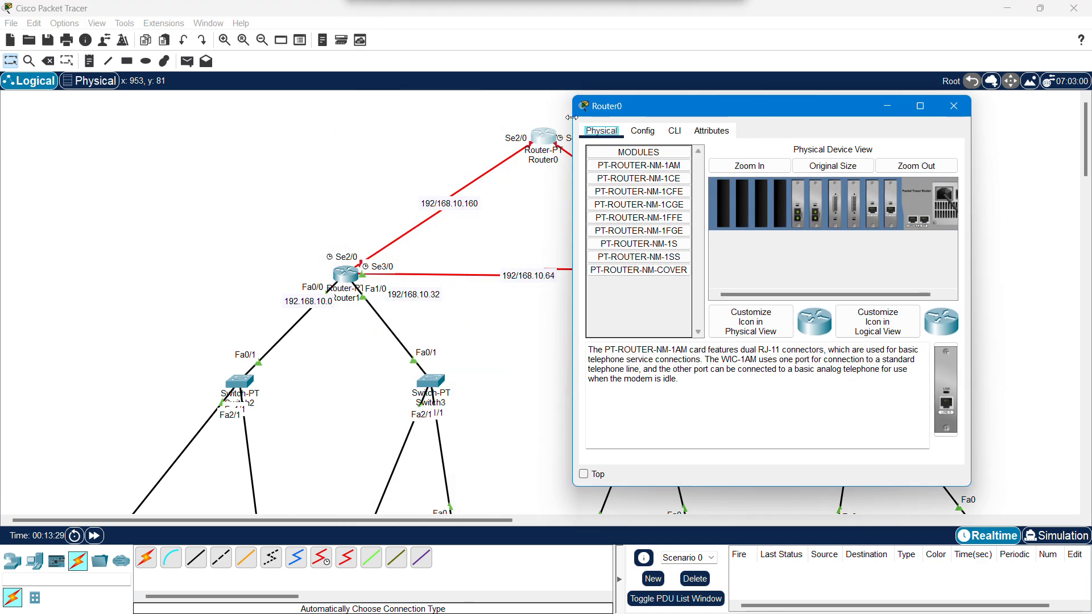
left_click(675, 131)
type("no")
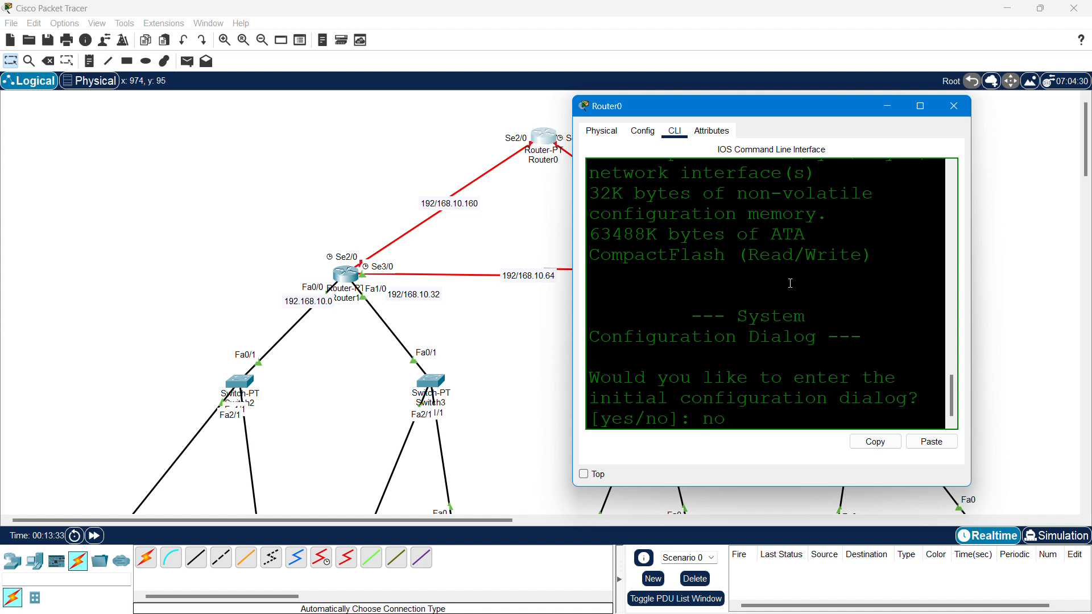
key("Return")
key("Return")
key("Return")
key("Return")
key("Return")
key("Return")
type("ex")
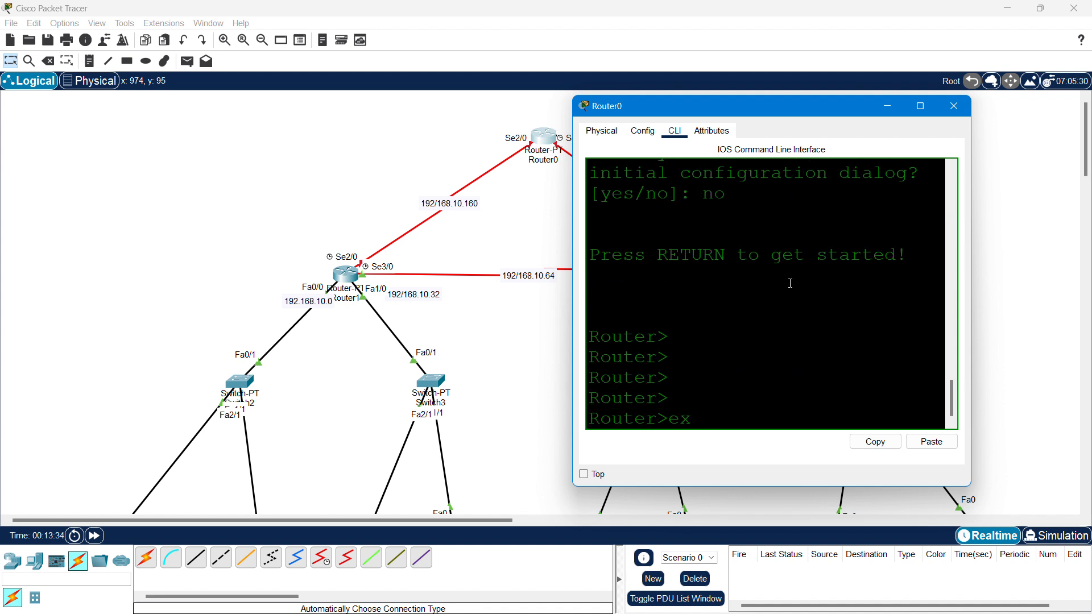
key("BackSpace")
key("BackSpace")
type("en")
key("Return")
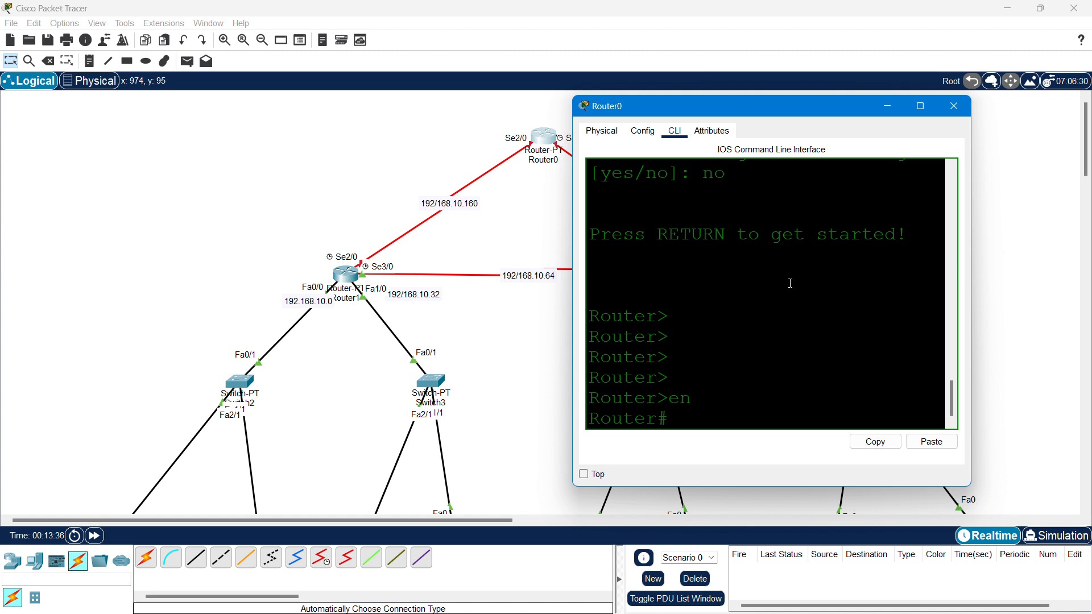
- Enter global configuration mode on Router0 with configure terminal
type("con")
key("Tab")
type("f")
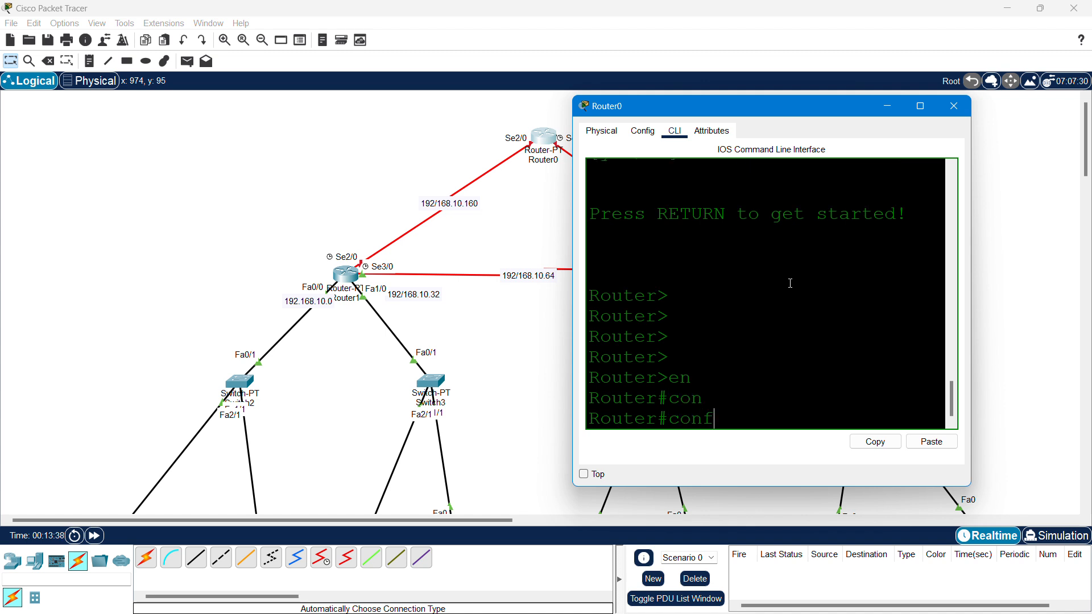
key("Tab")
type("te")
key("Tab")
key("Return")
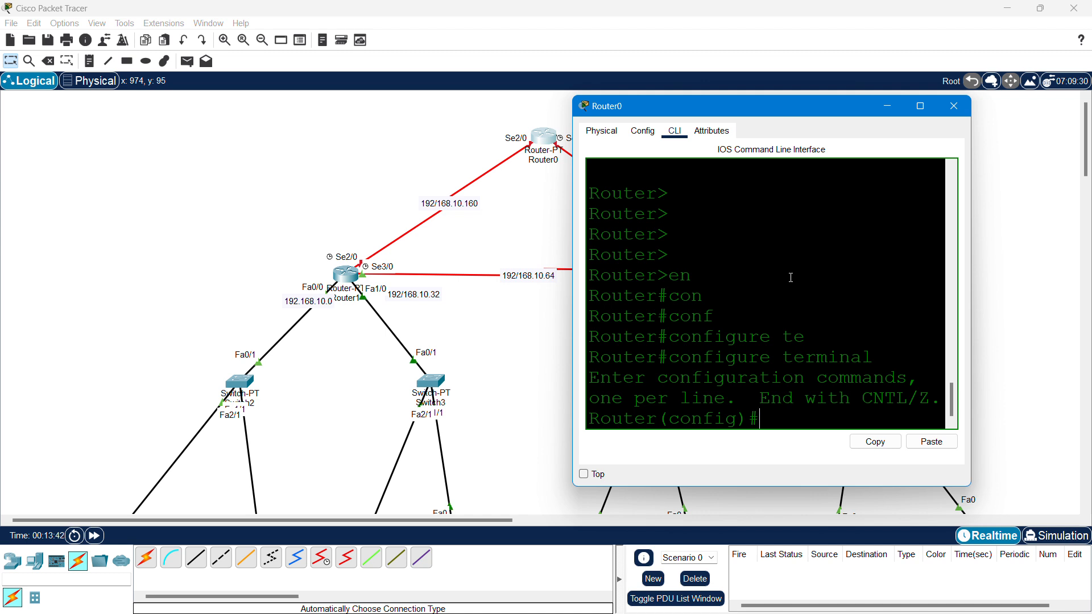
- Enter Router0's Serial2/0 interface and enable it with no shutdown
type("inter")
key("Tab")
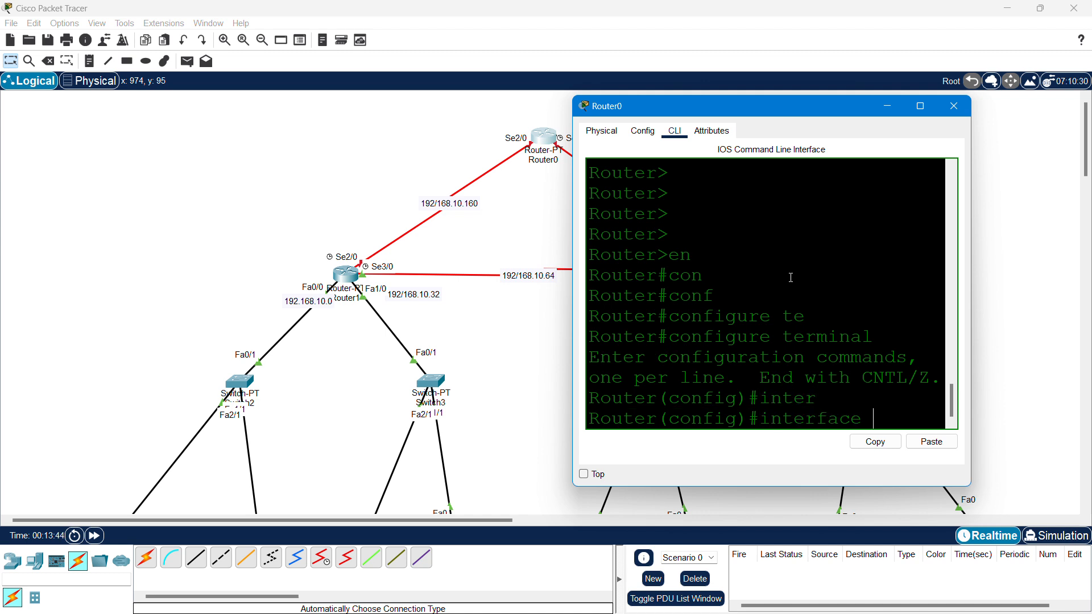
type("se")
key("Tab")
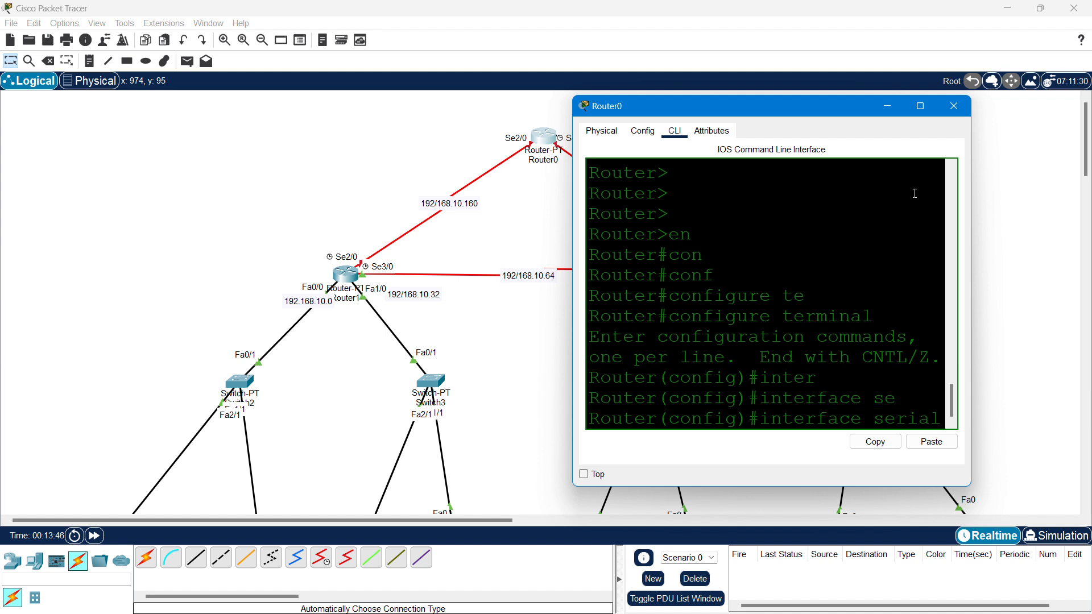
left_click_drag(568, 290, 64, 290)
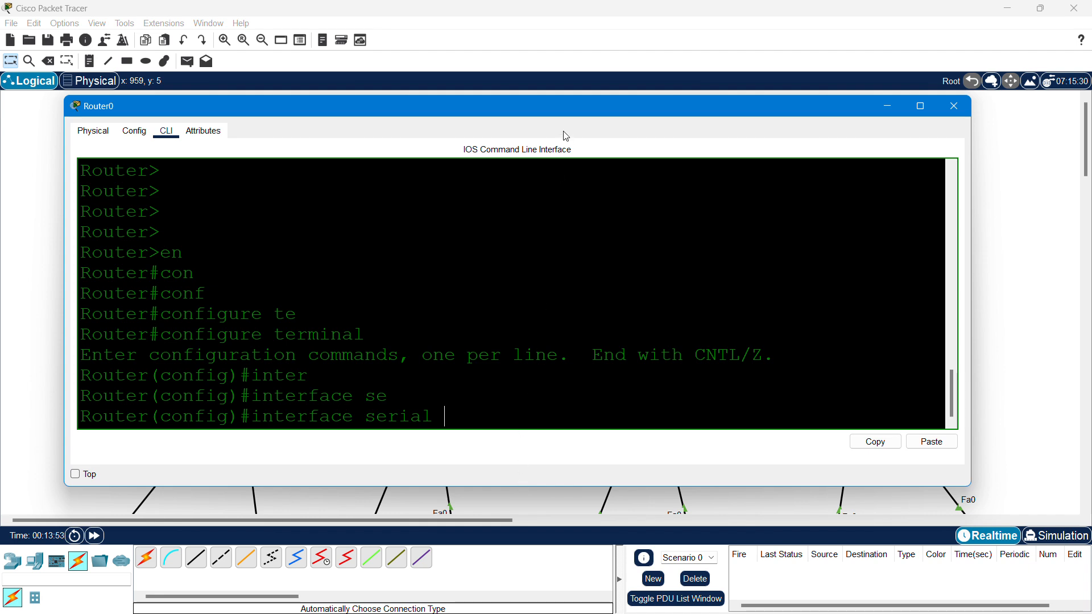
left_click_drag(570, 106, 591, 194)
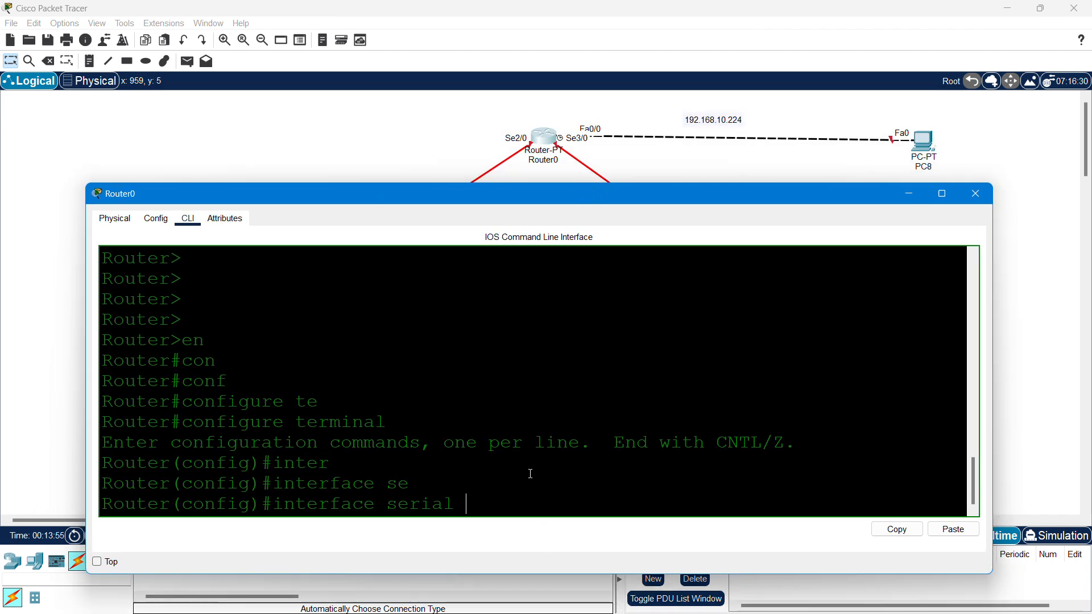
type("2/0")
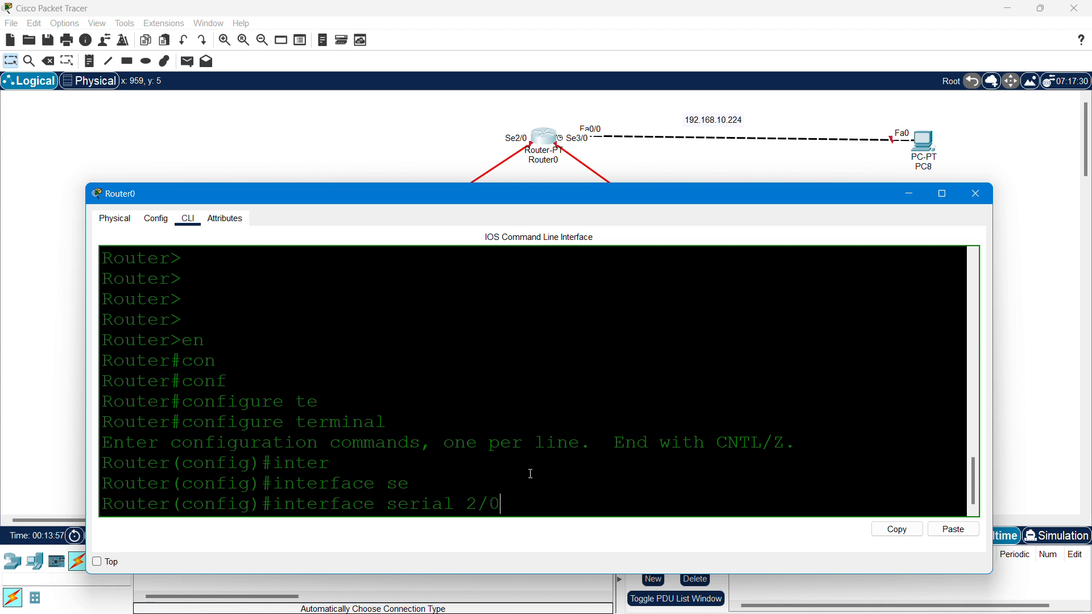
key("Return")
type("no shut")
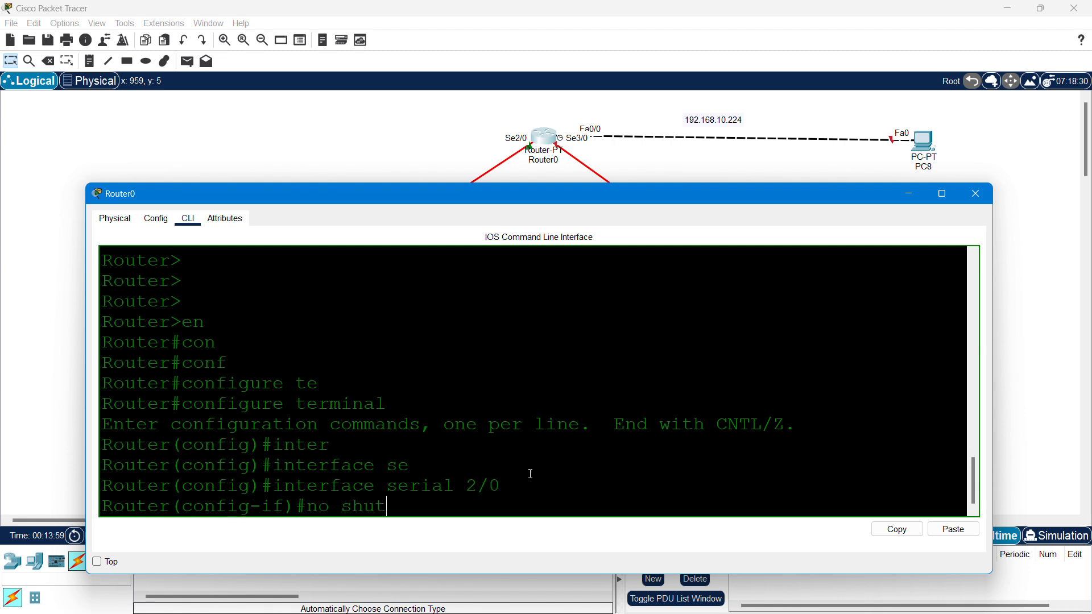
key("Return")
key("Return")
key("Return")
key("Return")
key("Return")
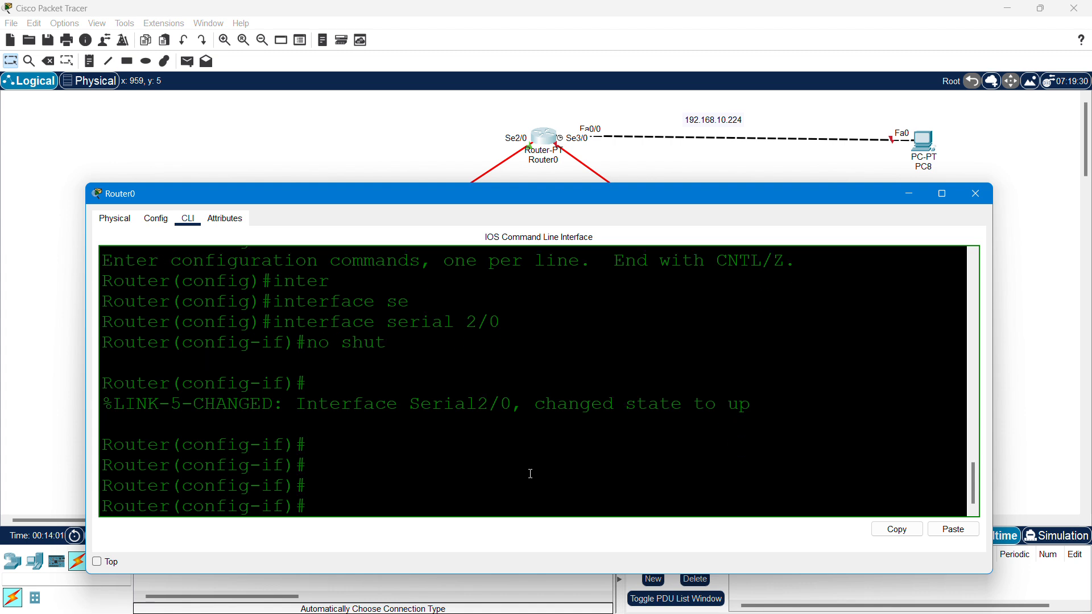
- Assign 192.168.10.162 255.255.255.224 to Serial2/0, then exit interface configuration
type("ip add")
key("Tab")
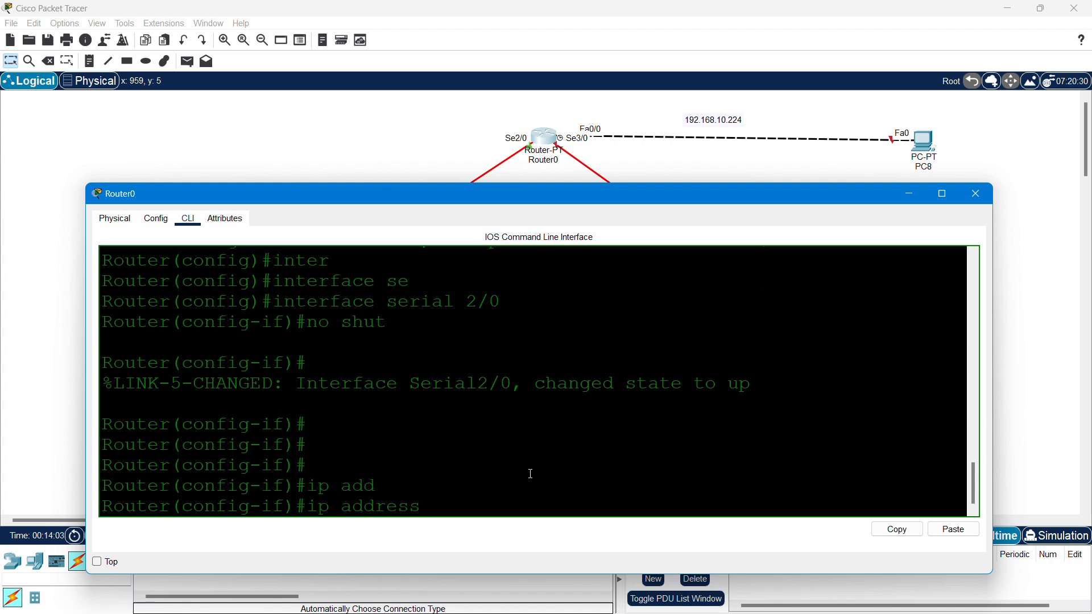
type("192.168.10")
left_click_drag(597, 197, 610, 276)
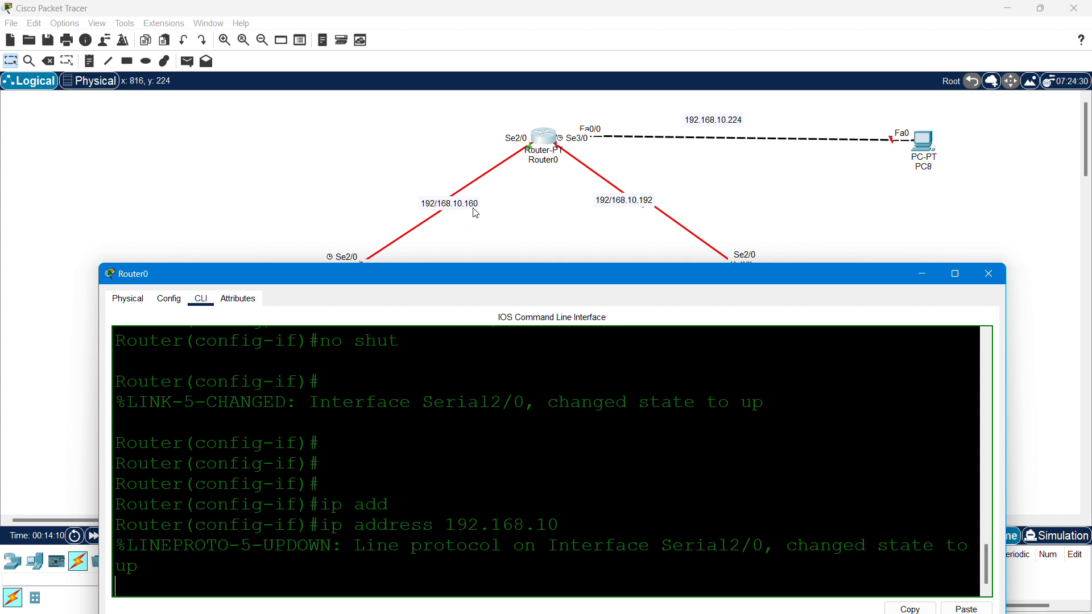
left_click_drag(518, 268, 526, 155)
scroll(545, 244, "up", 1)
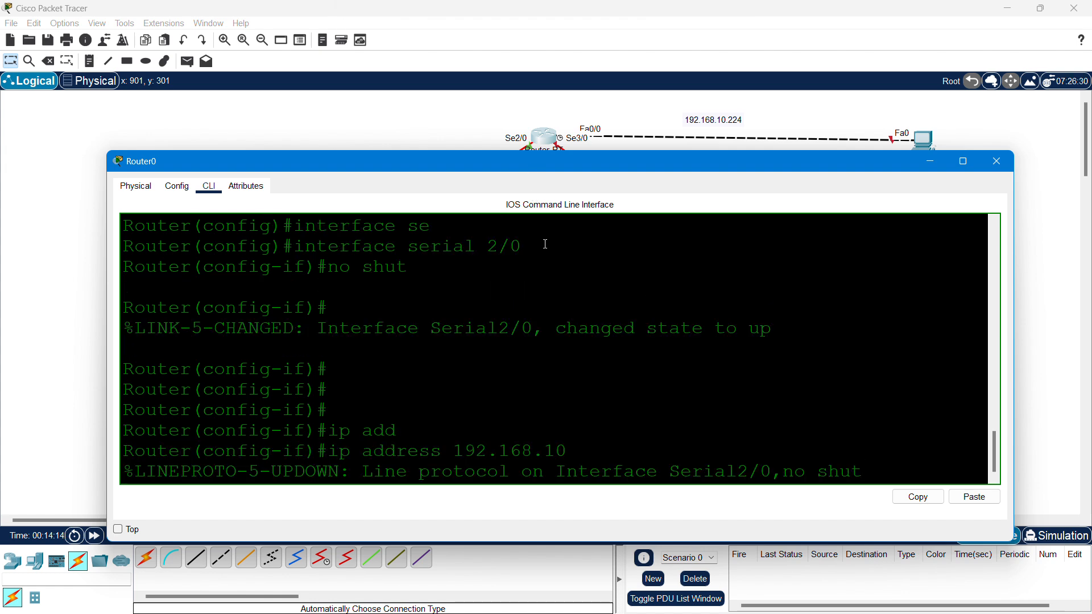
key("Down")
key("Return")
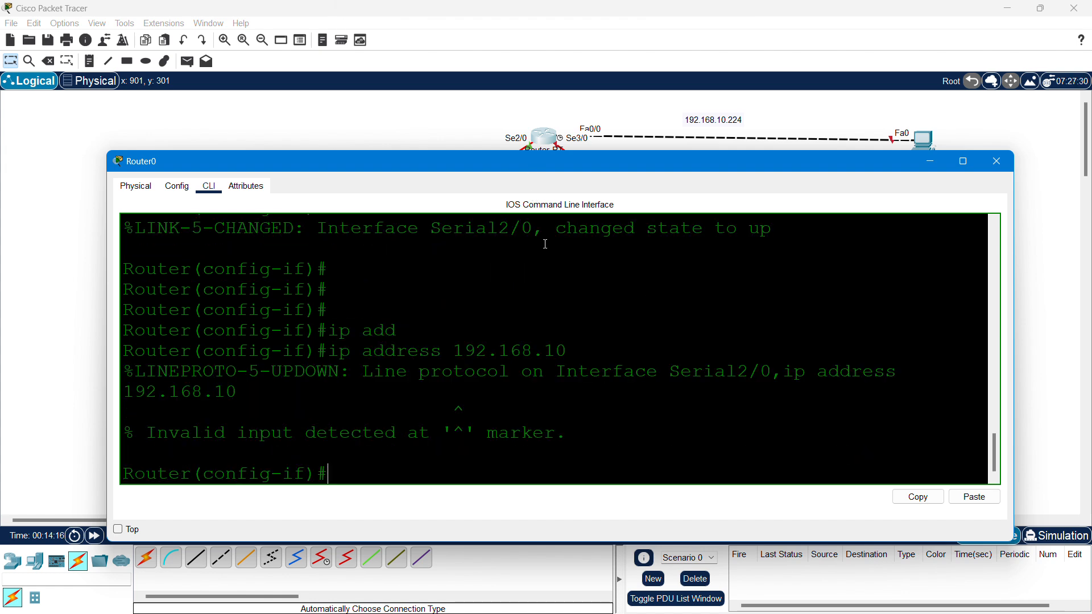
key("Up")
type(".1")
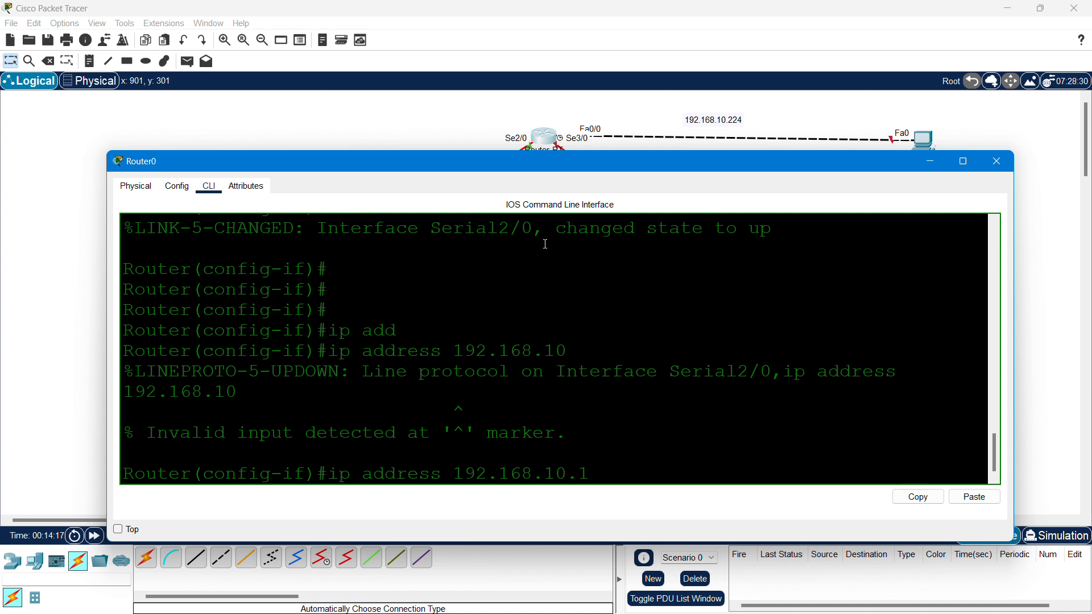
type("62 255.255.255.224")
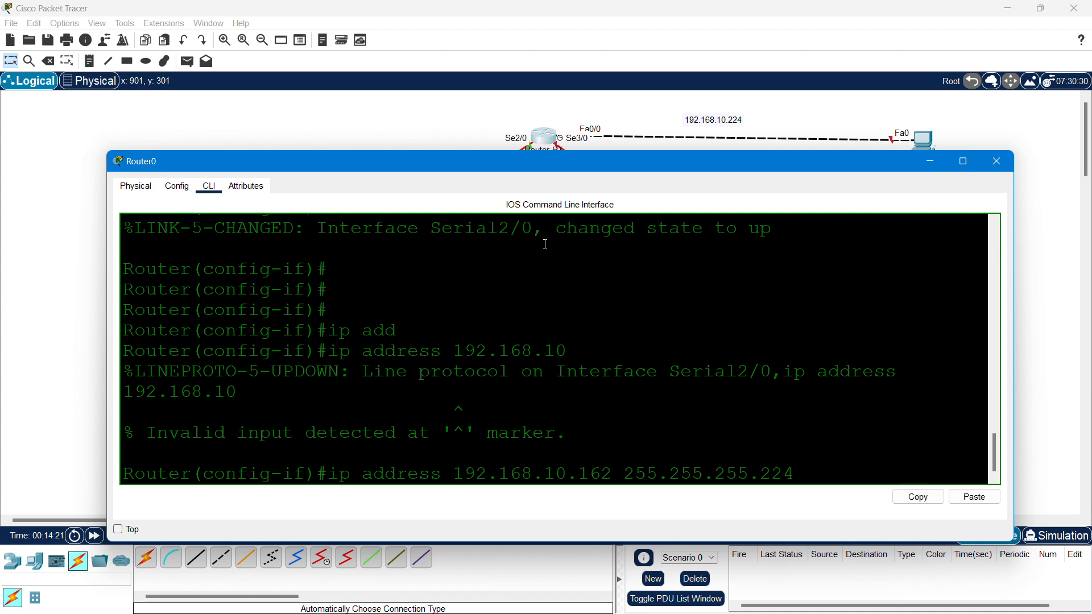
key("Return")
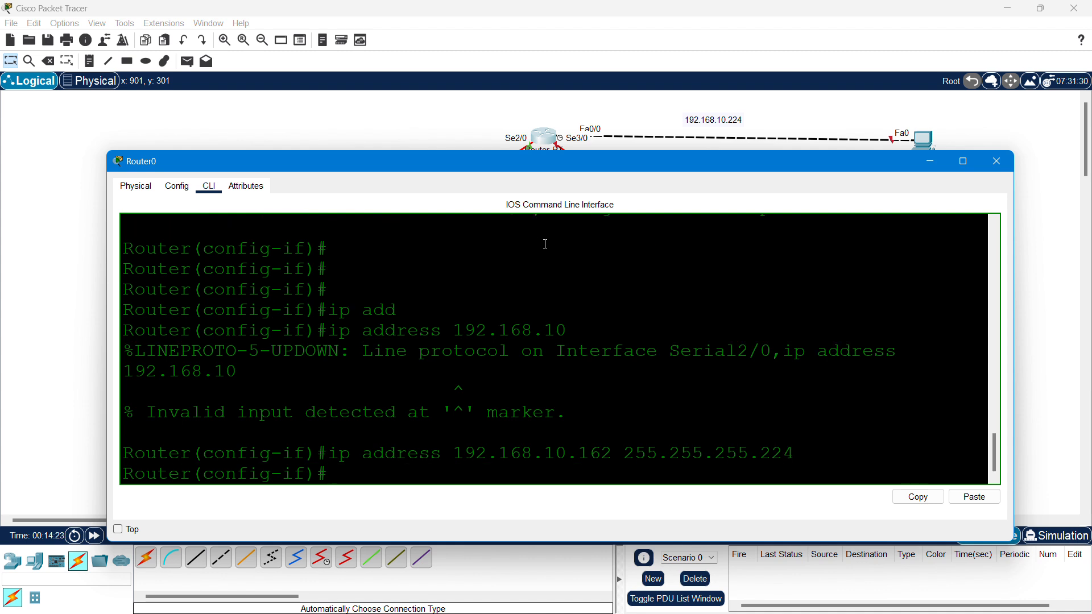
type("exit")
key("Return")
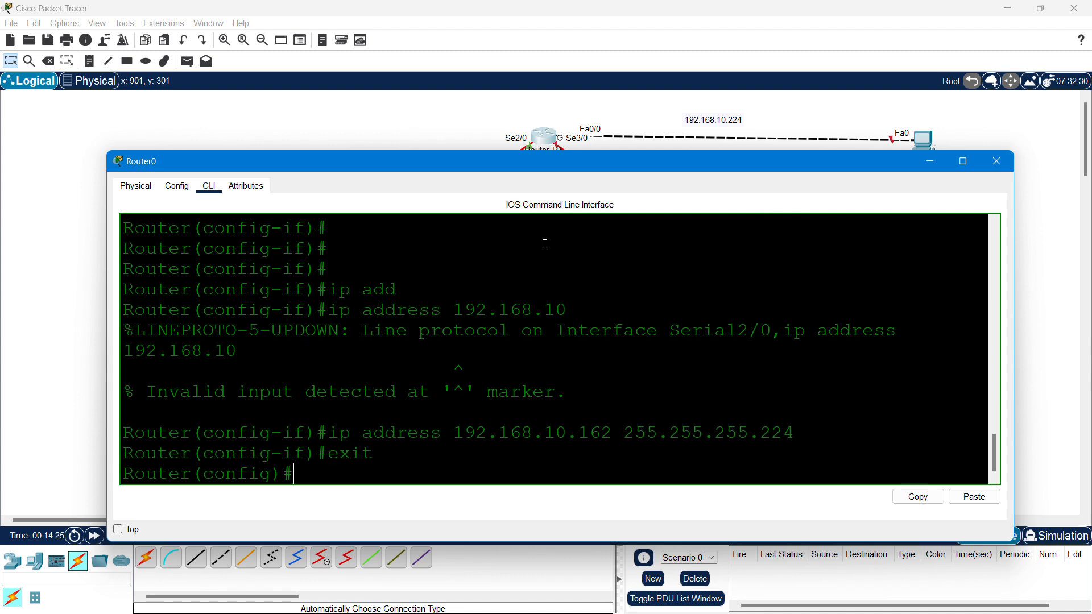
left_click_drag(575, 173, 567, 197)
- Enter Router0's Serial3/0 interface and enable it with no shutdown
type("int")
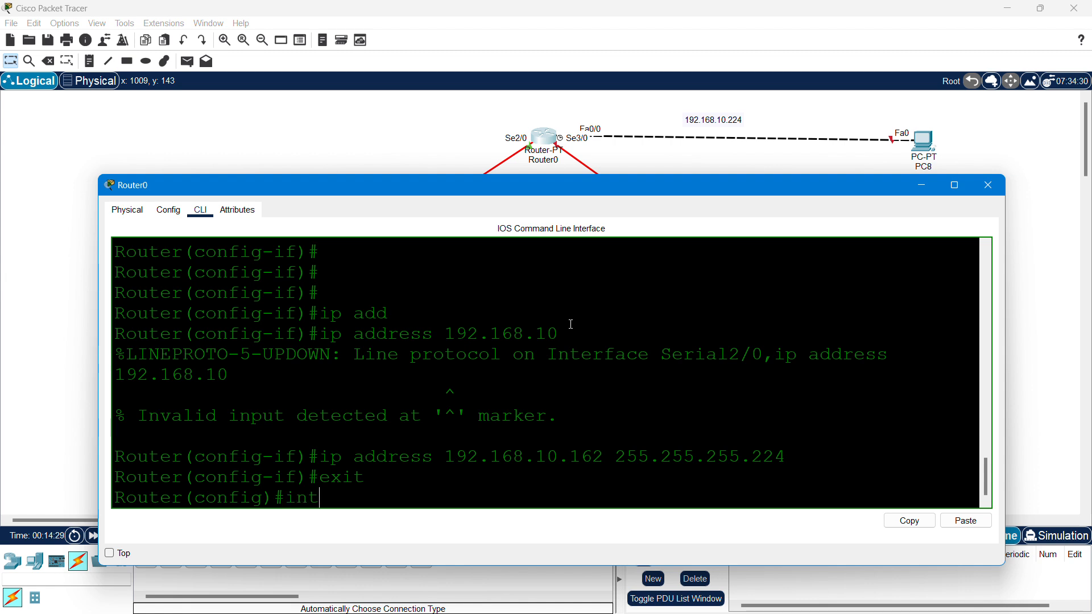
type("er")
key("Tab")
type("se")
key("Tab")
type("3")
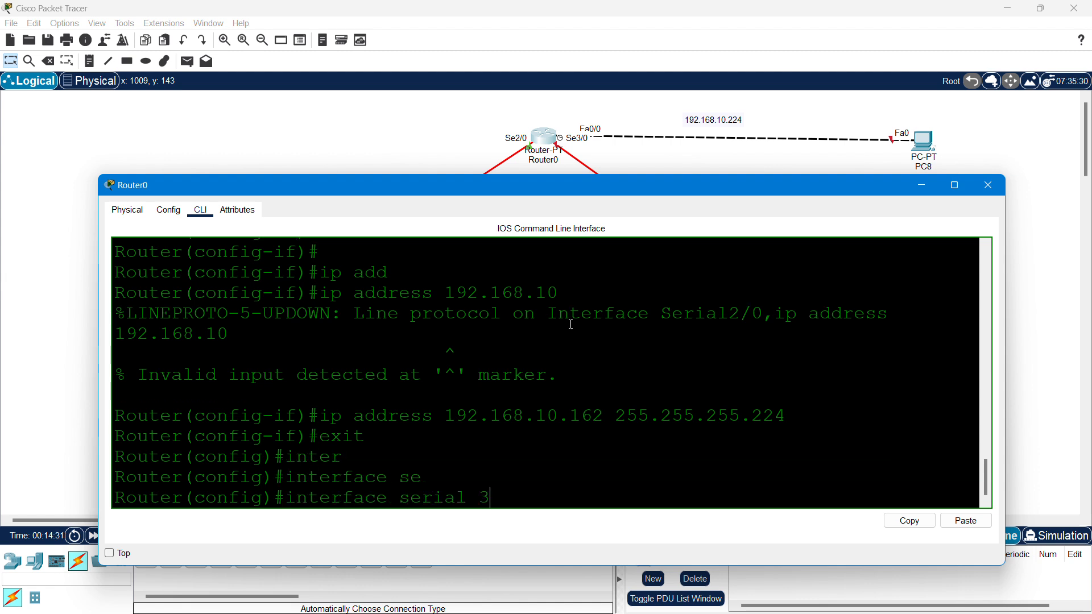
type("/0")
key("Return")
type("ig-if)#i")
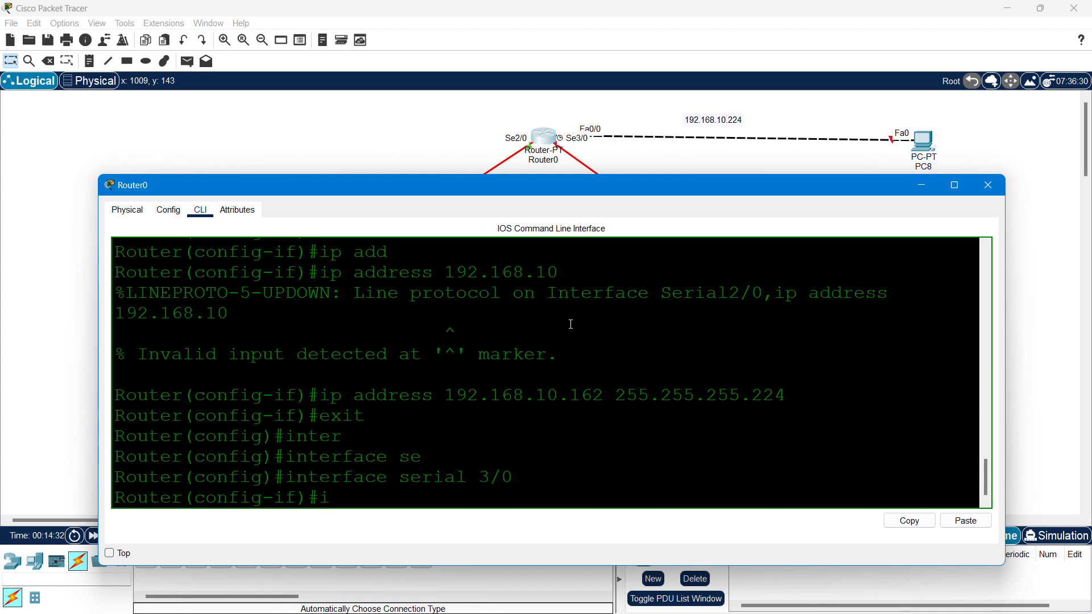
key("BackSpace")
type("no shut")
key("Return")
key("Return")
key("Return")
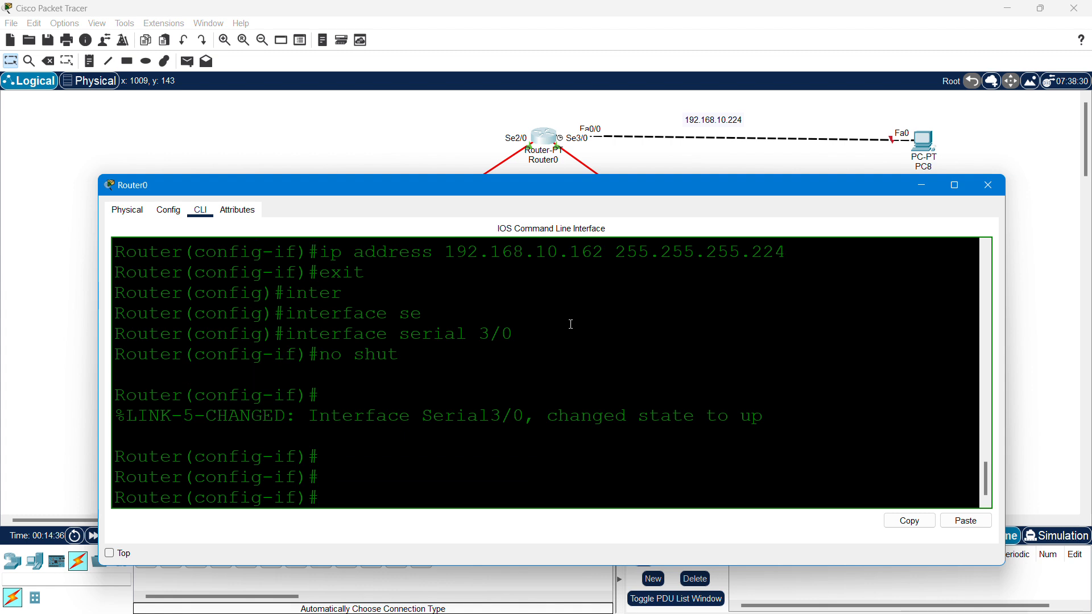
- Assign 192.168.10.194 255.255.255.224 to Serial3/0, then exit interface configuration
type("ip add")
key("Tab")
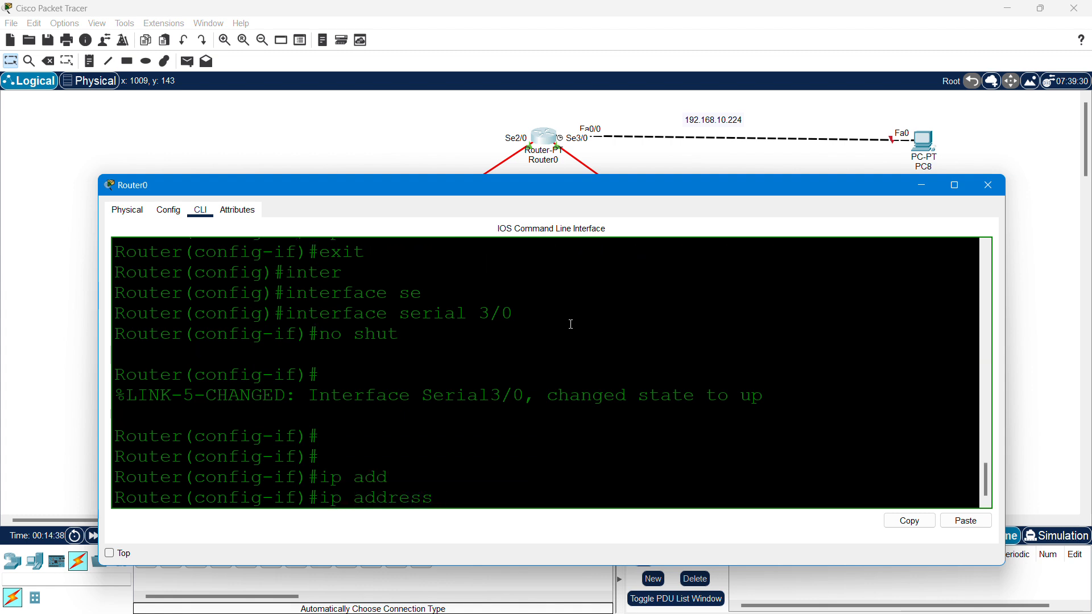
type("192.168..")
type("0.")
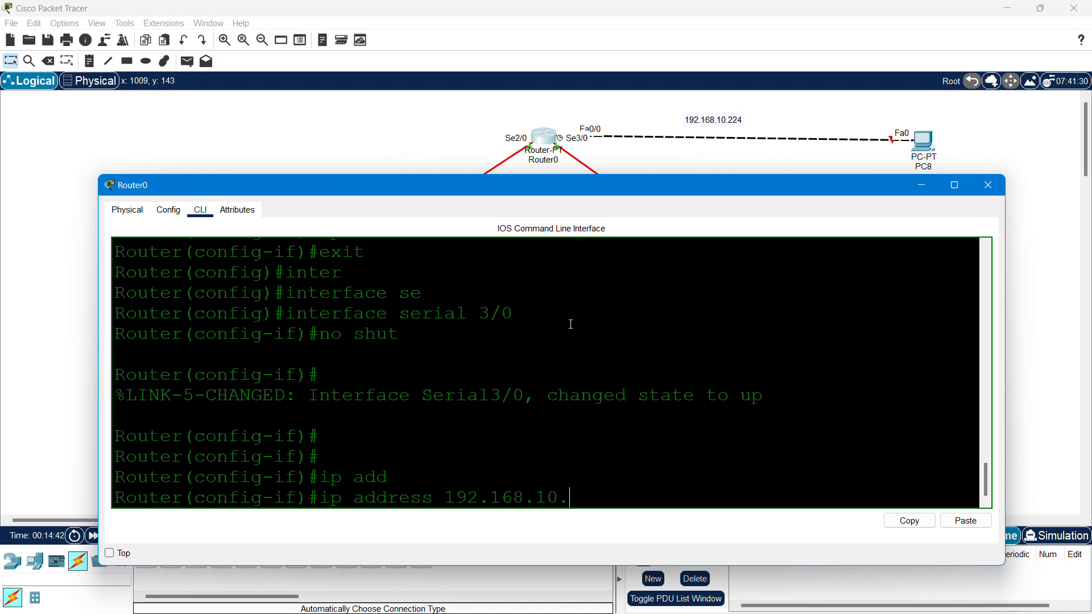
left_click_drag(635, 191, 629, 264)
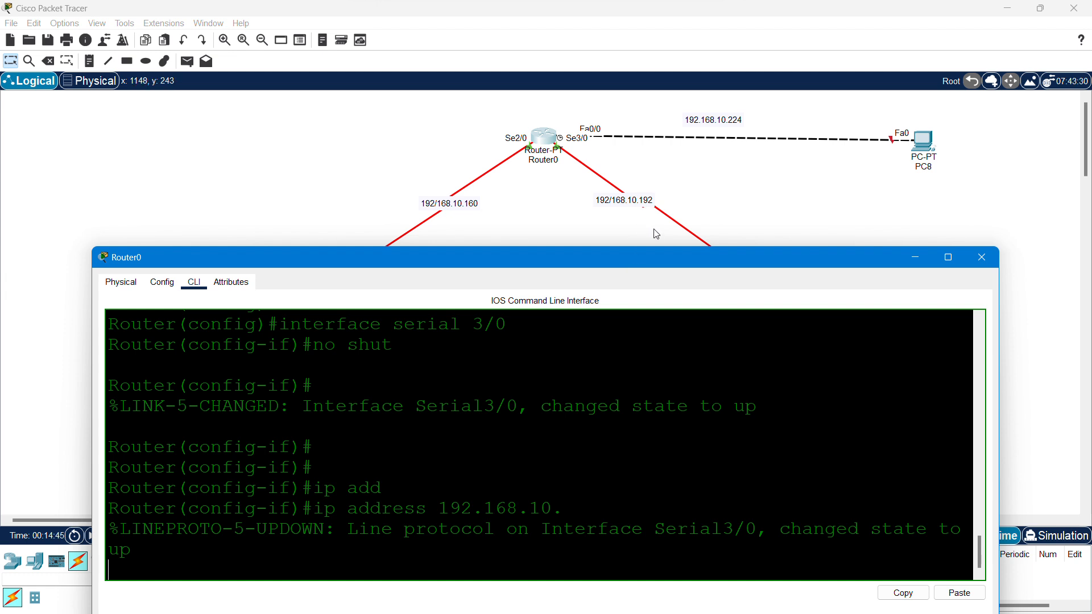
left_click_drag(657, 257, 652, 317)
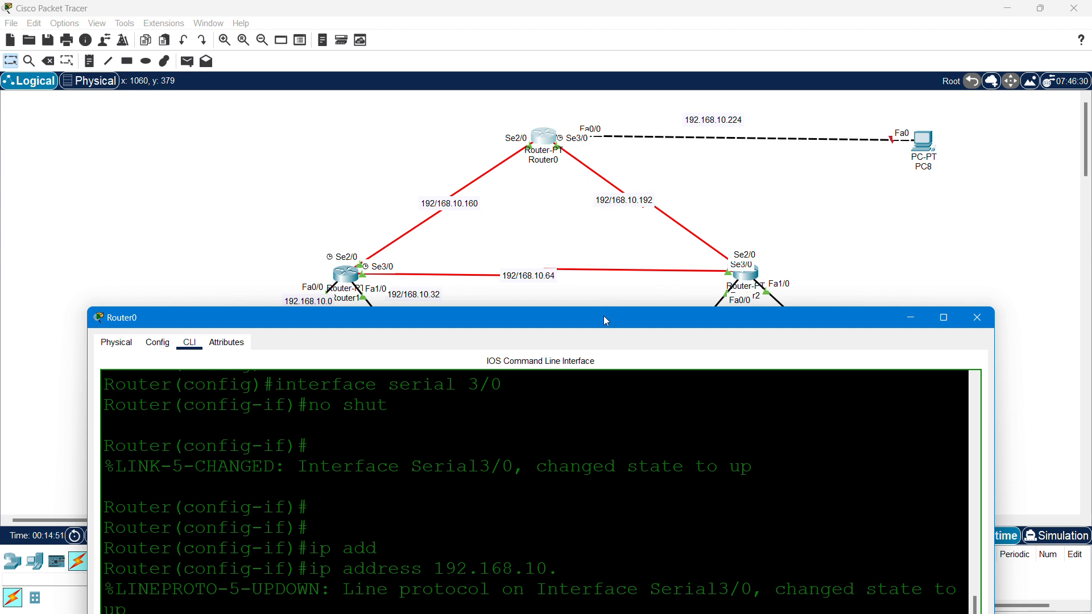
left_click_drag(607, 321, 613, 192)
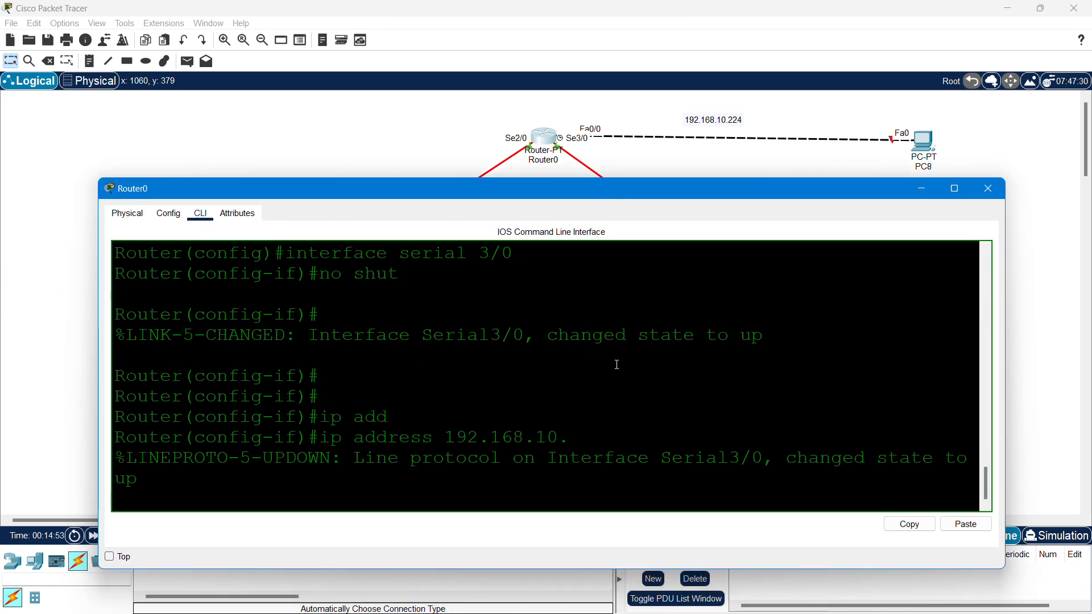
key("Return")
key("Up")
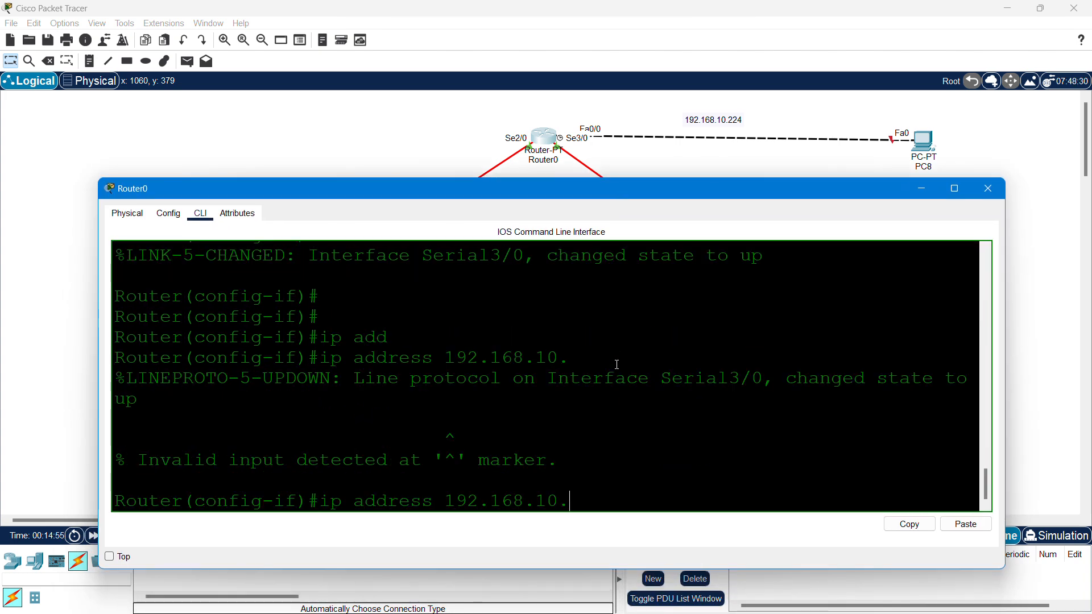
type("19")
type("4 255.255.255")
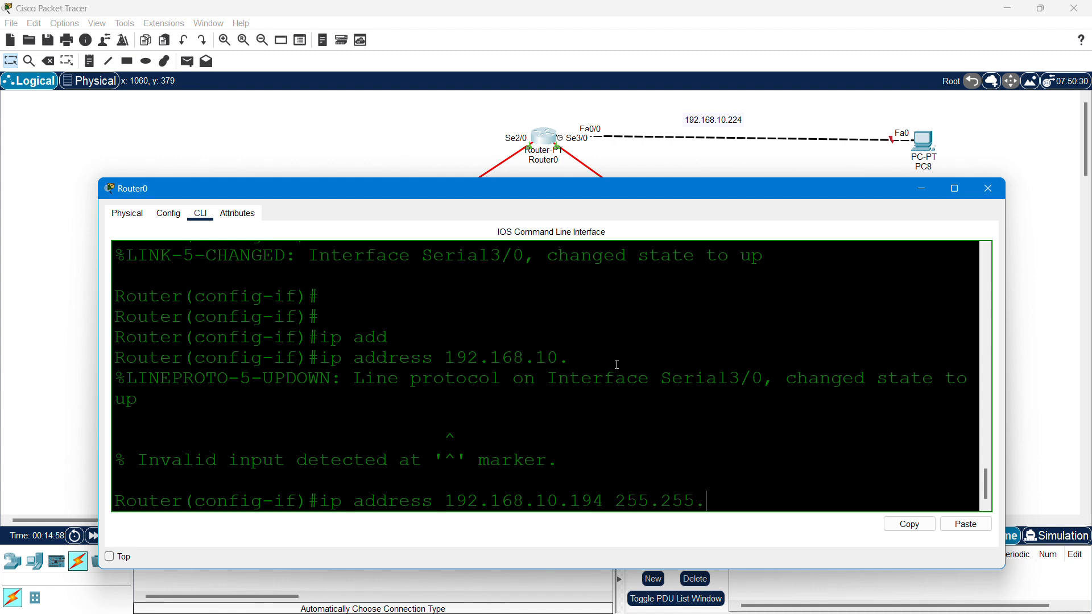
type("5")
key("BackSpace")
type(".224")
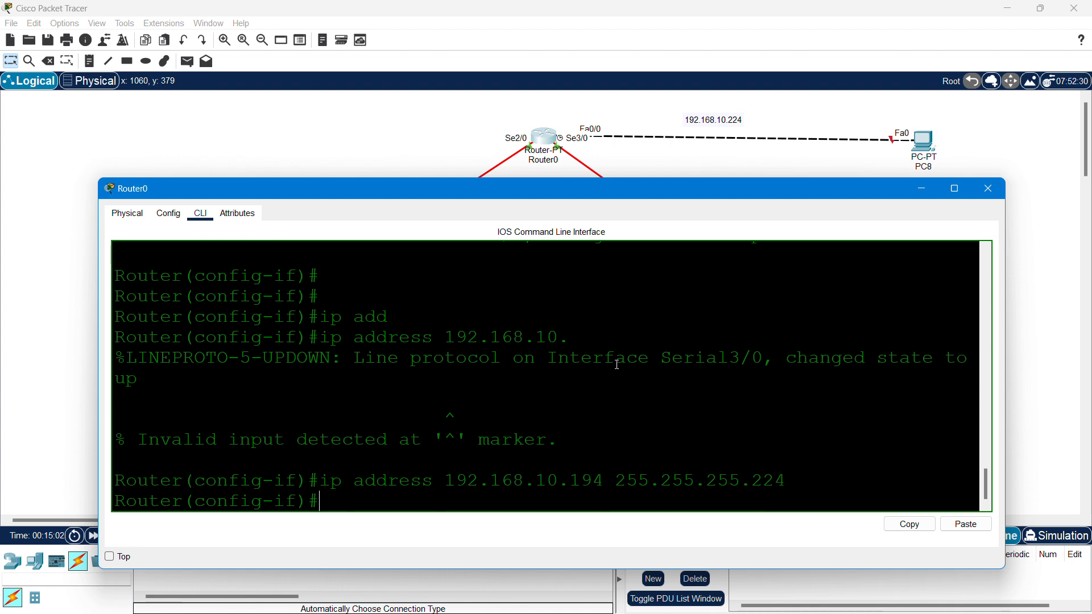
type("exit")
key("Return")
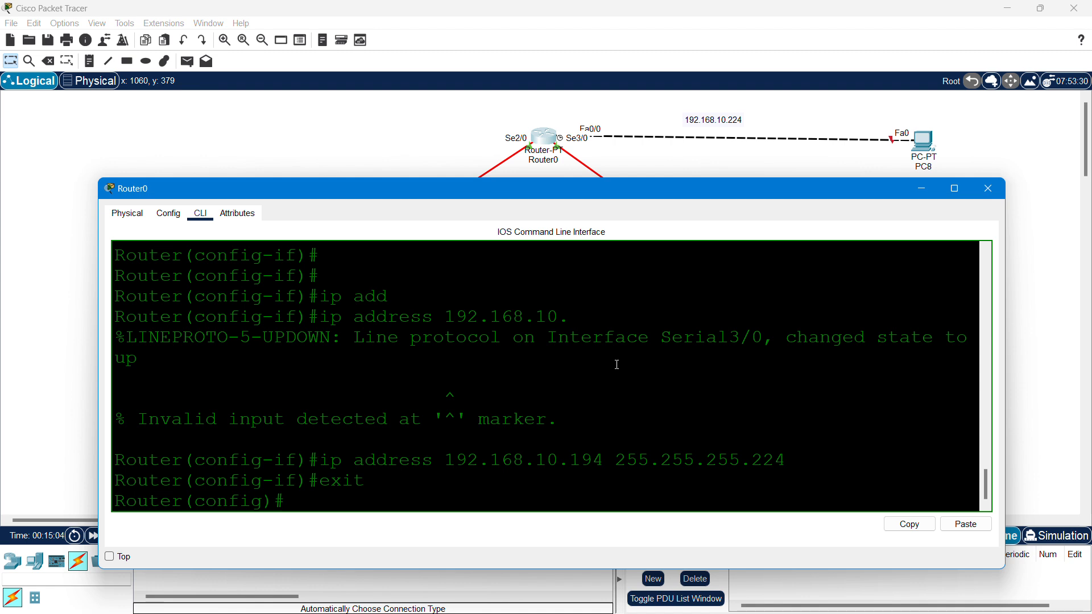
- Save Router0's running configuration with do wr and enter FastEthernet0/0 interface configuration
type("do wr")
key("Return")
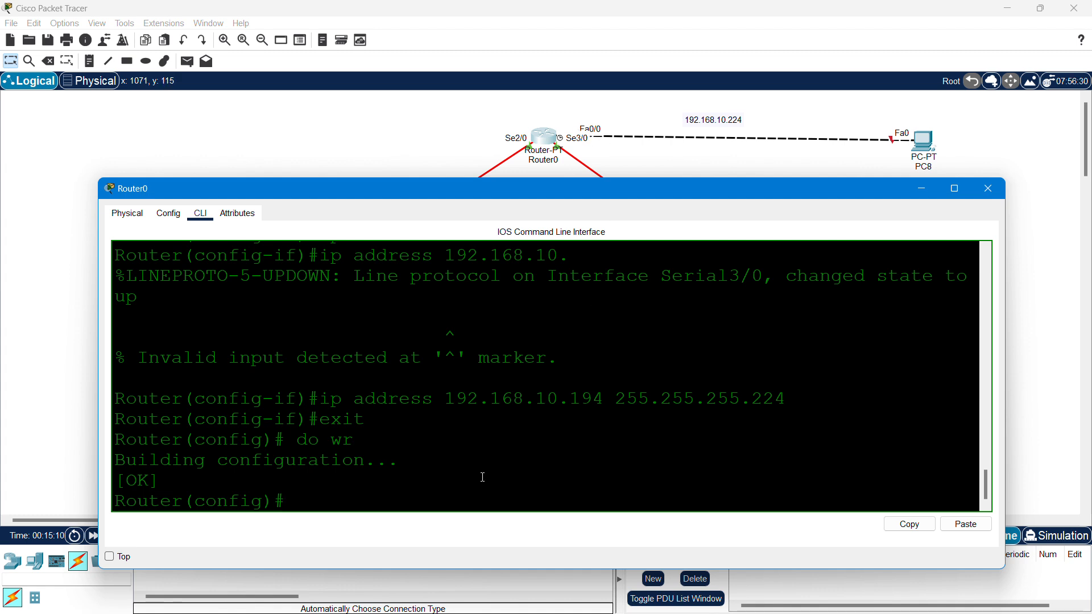
type("nter")
key("Tab")
type("fas")
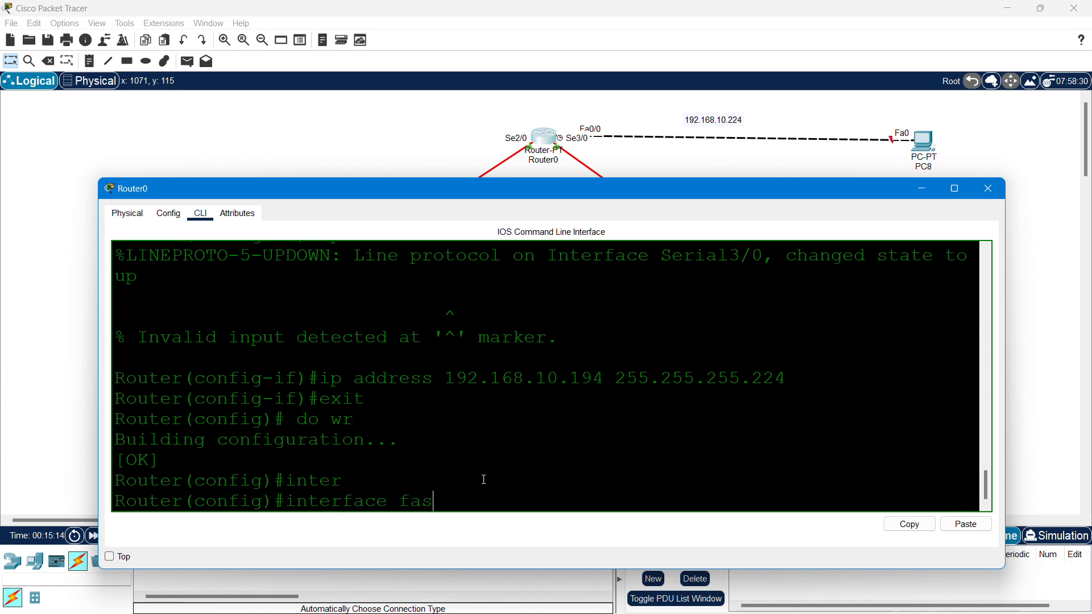
key("Tab")
type("0/0")
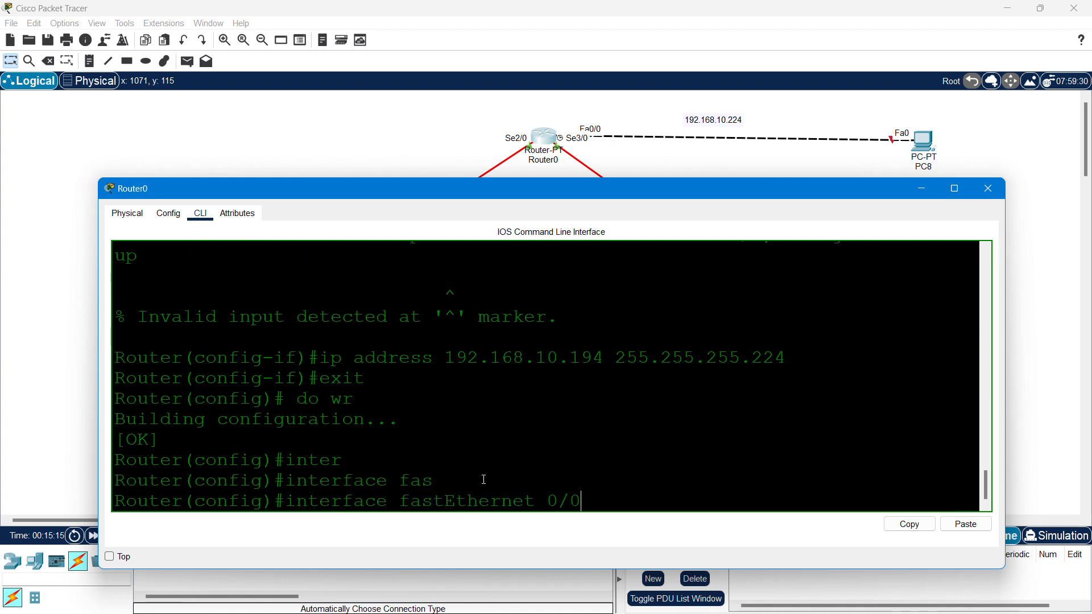
key("Return")
- Assign IP address 192.168.10.225 with mask 255.255.255.224 to FastEthernet0/0
type("ip add")
key("Tab")
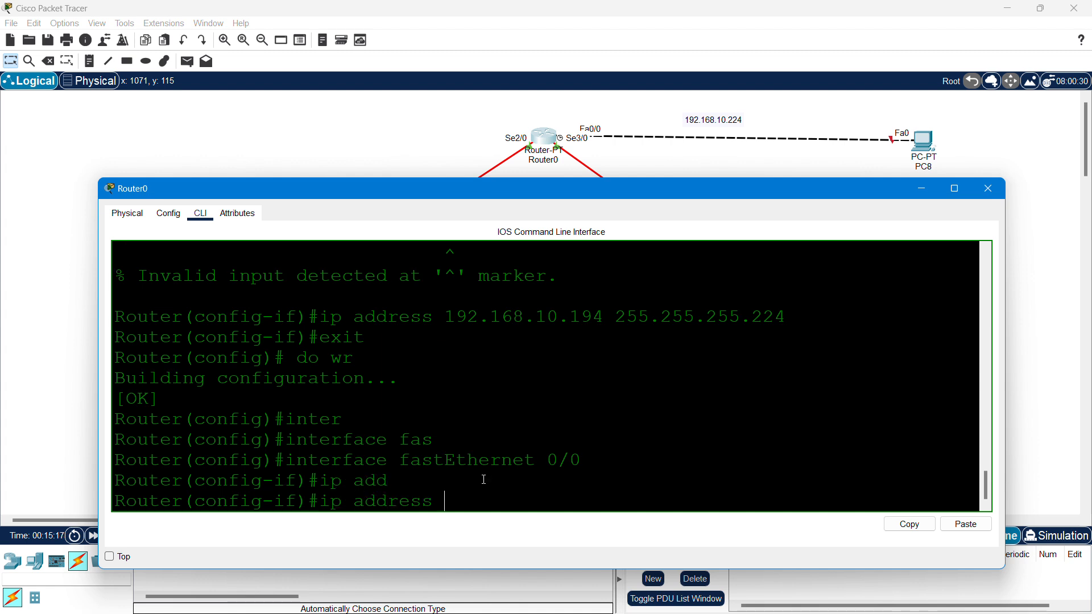
type("192.168.10")
type(".225 255.255.255")
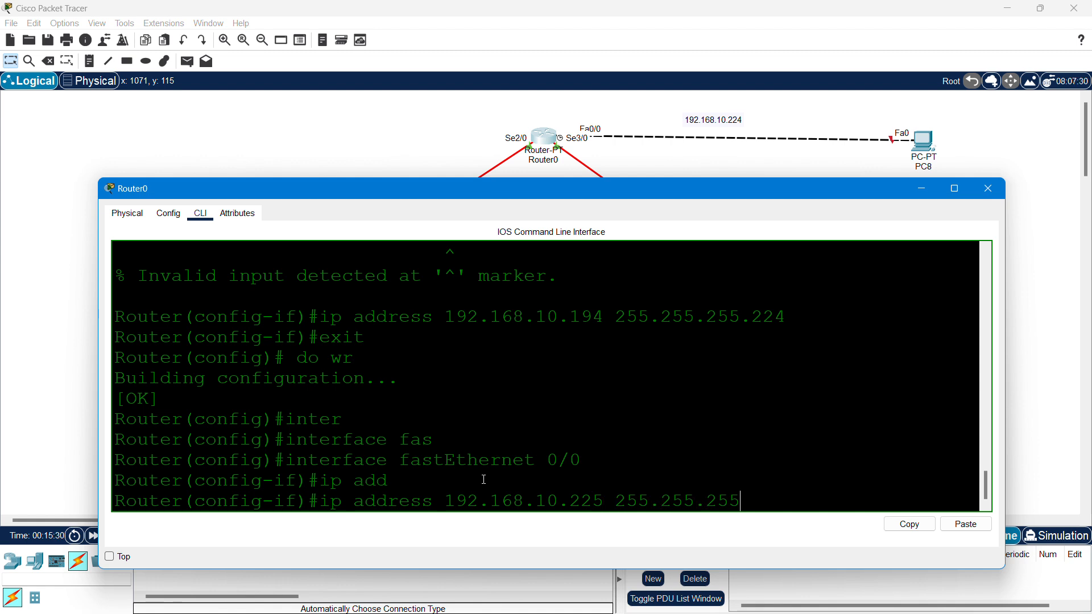
type(".224")
key("Return")
- Bring FastEthernet0/0 up with no shut and return to the topology view
type("no shut")
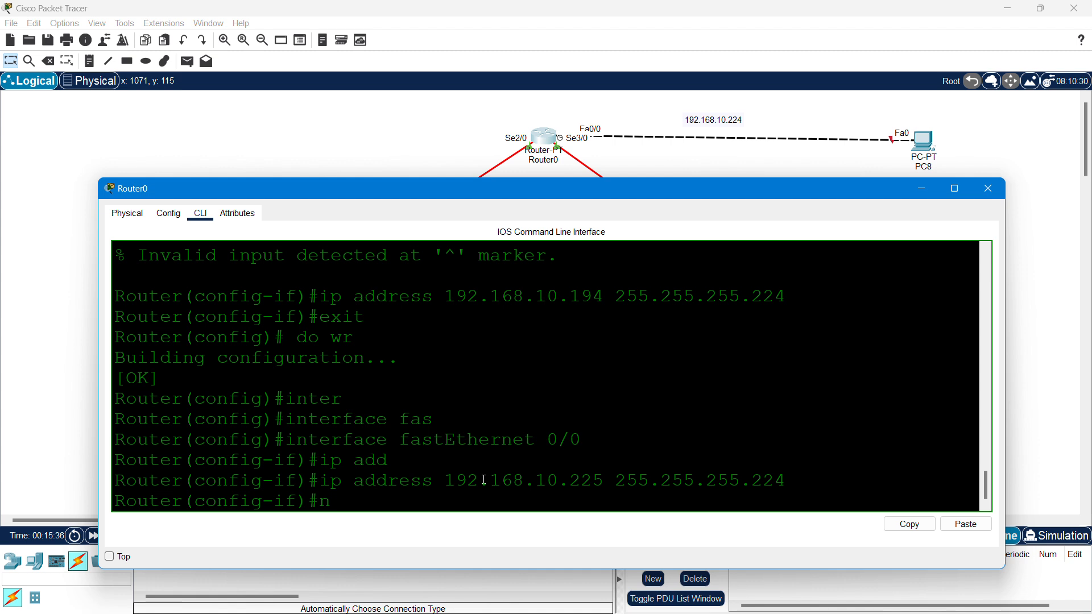
key("Return")
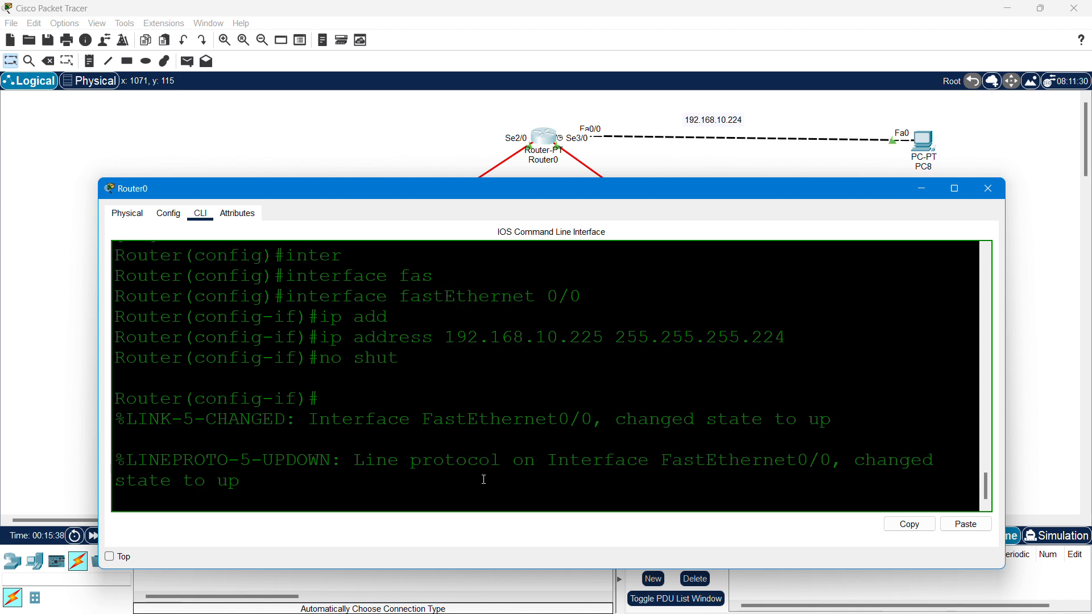
key("Return")
key("Return")
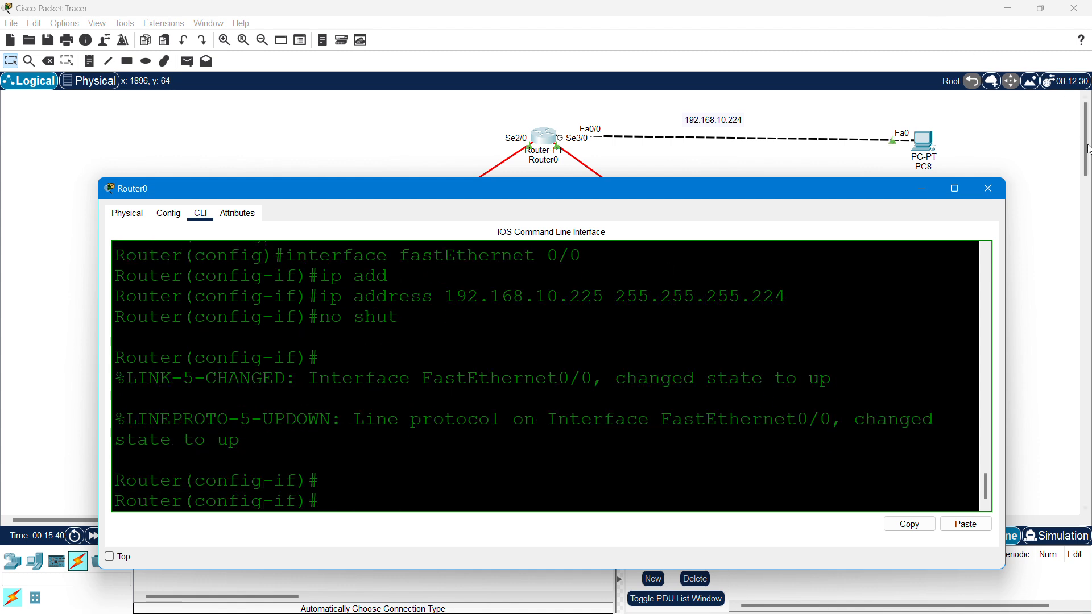
left_click(1000, 189)
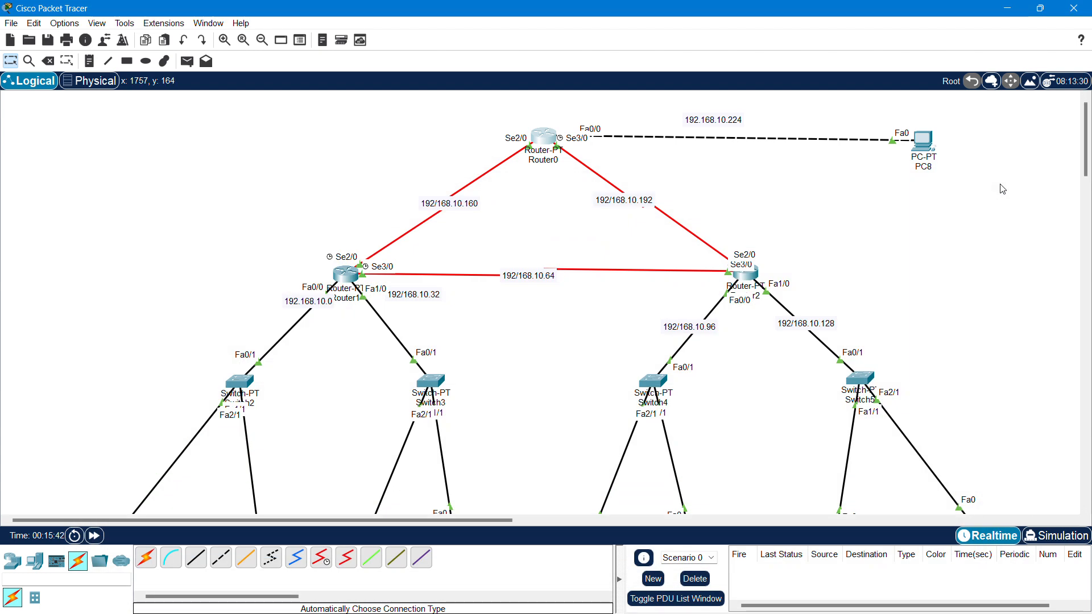
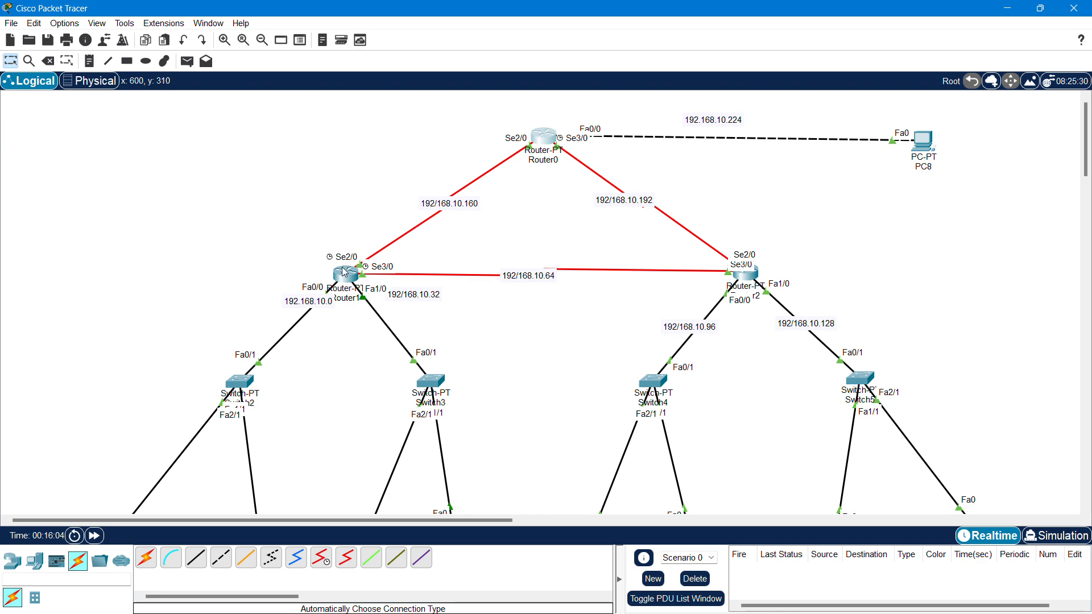
- Move the 10.0, 10.32, 10.96, 10.128, 10.192 and 10.224 subnet labels clear of the ports
mouse_move(344, 274)
left_click_drag(312, 302, 314, 329)
left_click_drag(399, 307, 392, 359)
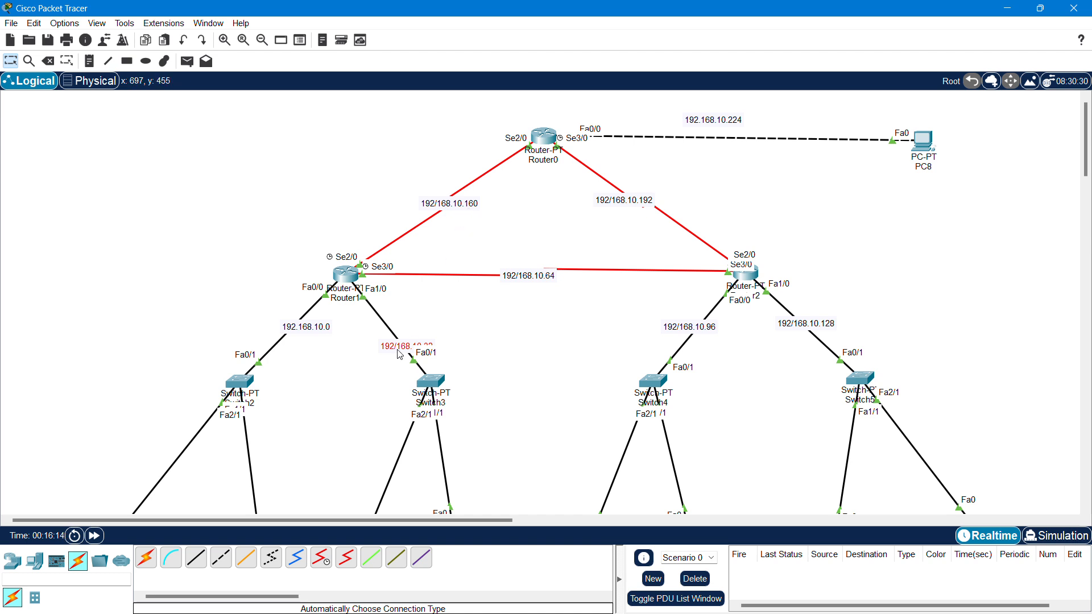
left_click_drag(400, 350, 390, 337)
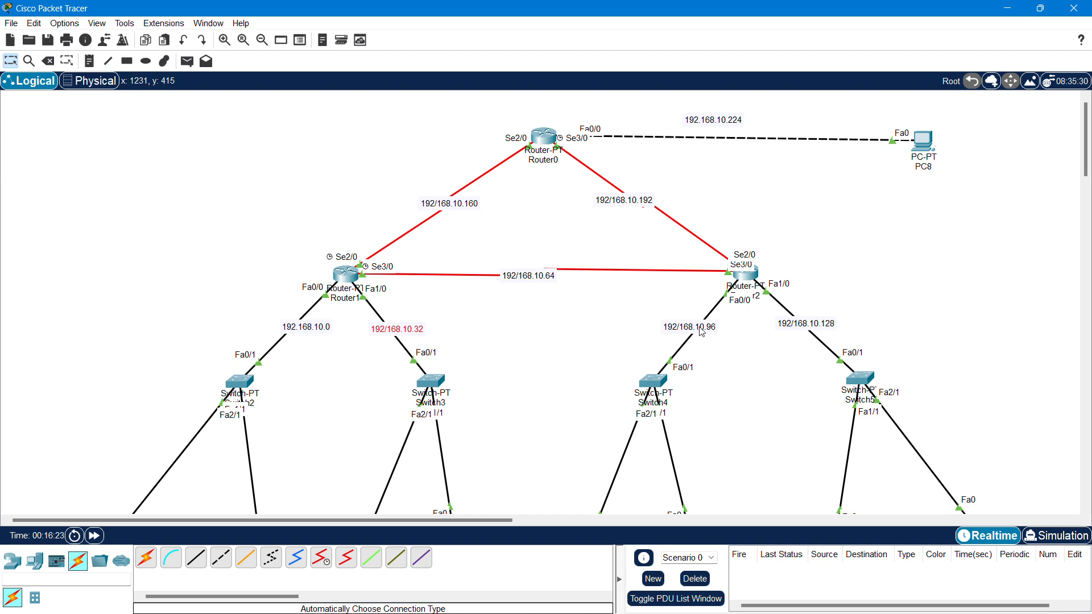
left_click_drag(695, 332, 695, 342)
left_click_drag(778, 331, 781, 338)
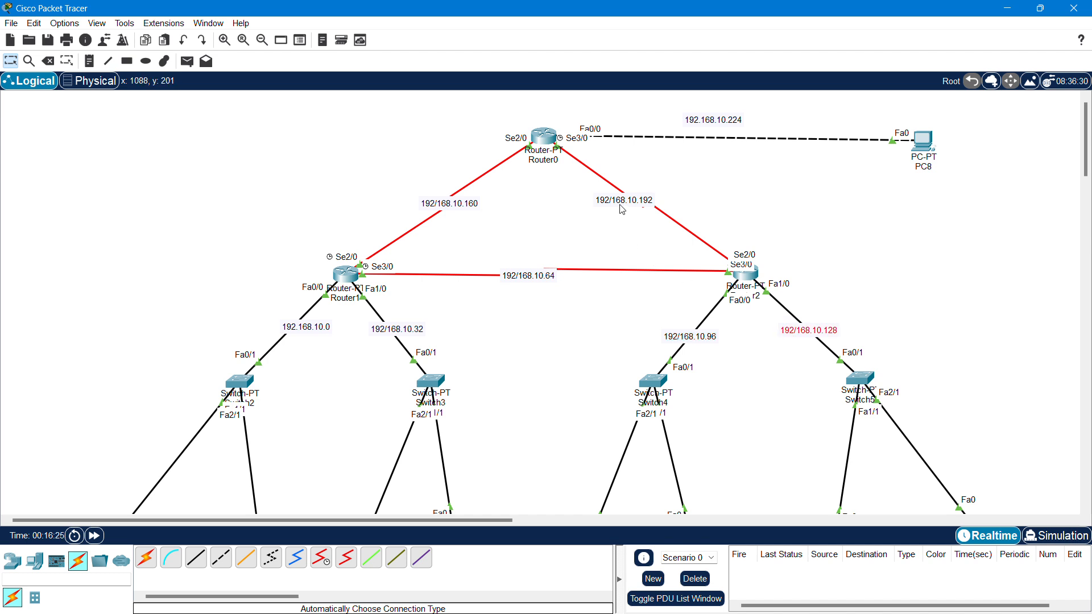
left_click_drag(621, 205, 652, 204)
left_click_drag(706, 122, 713, 129)
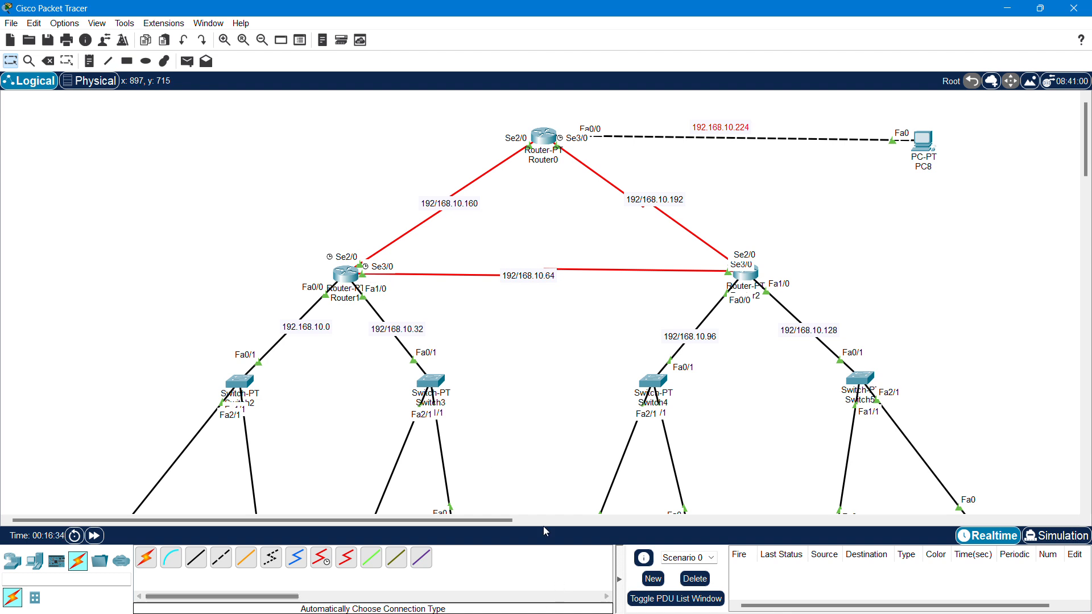
- Launch Notepad beside the topology, clear the mistyped 'router configurai' text and enlarge the font
key("super+r")
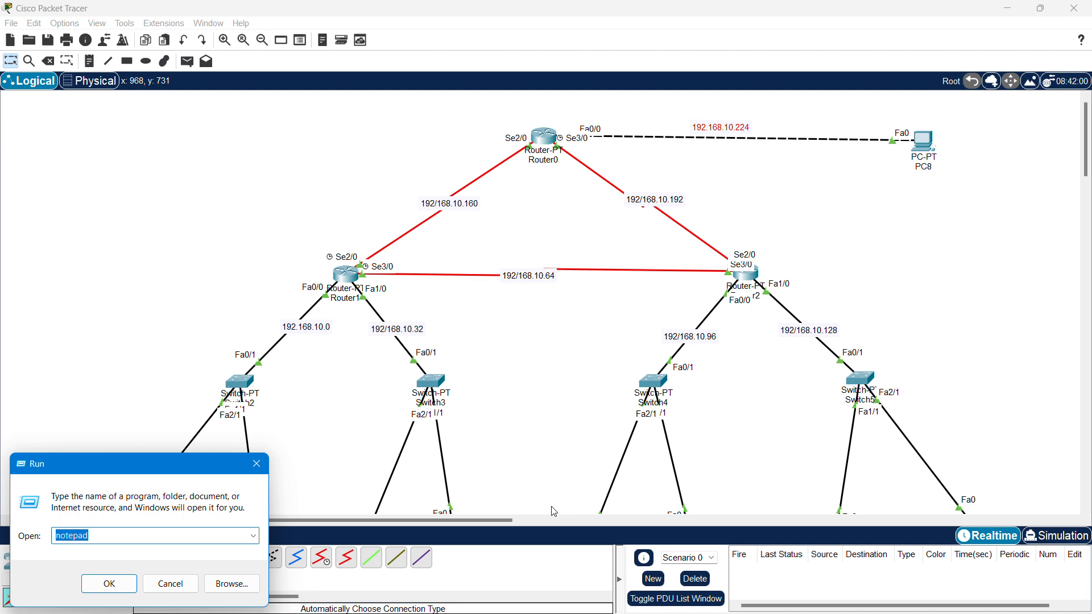
key("Return")
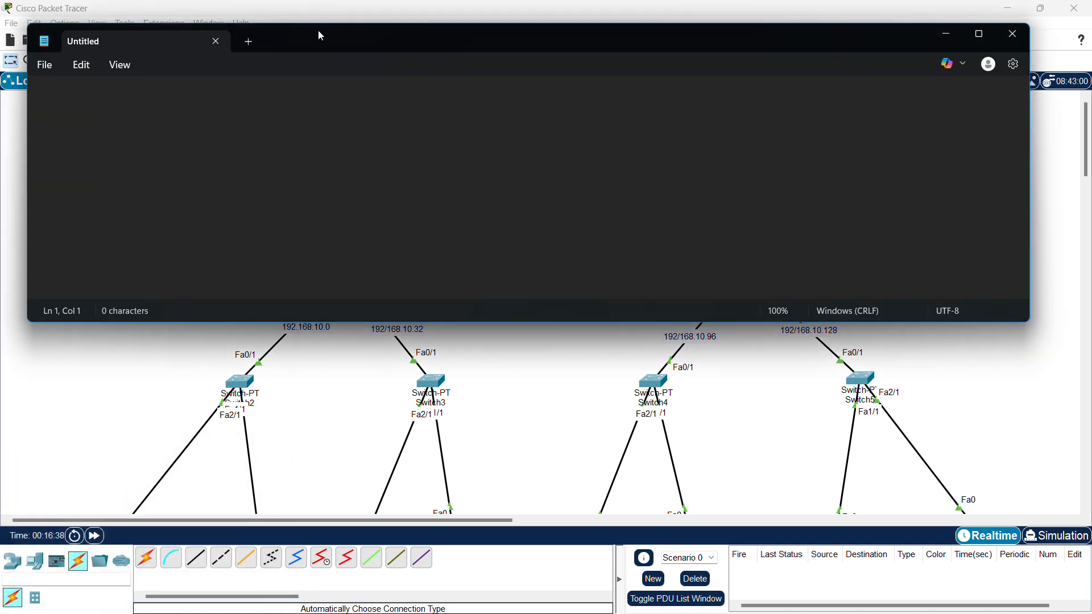
left_click_drag(317, 34, 427, 326)
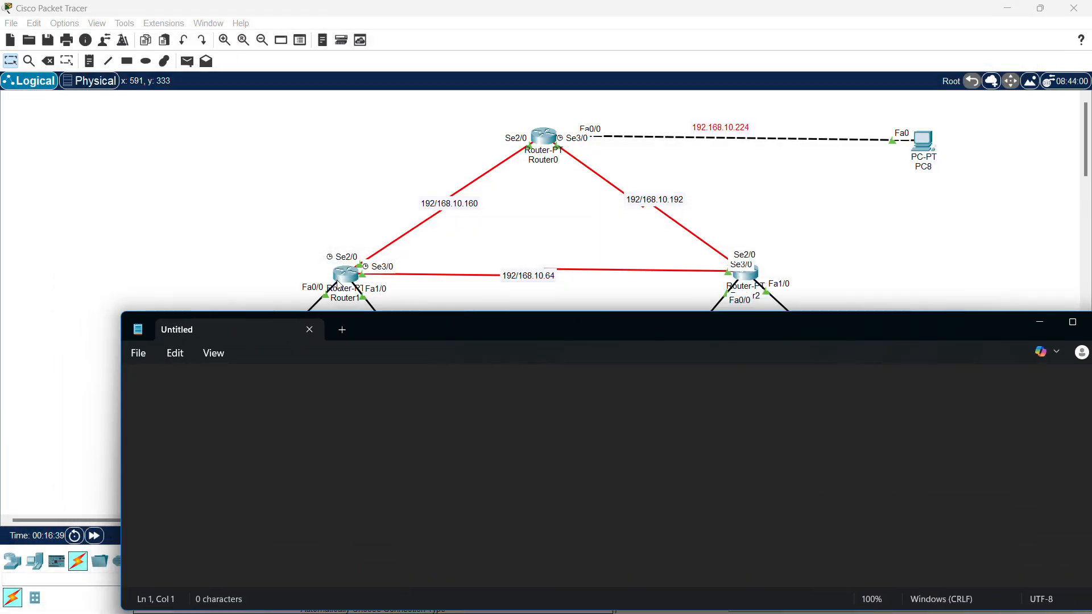
type("router configurai")
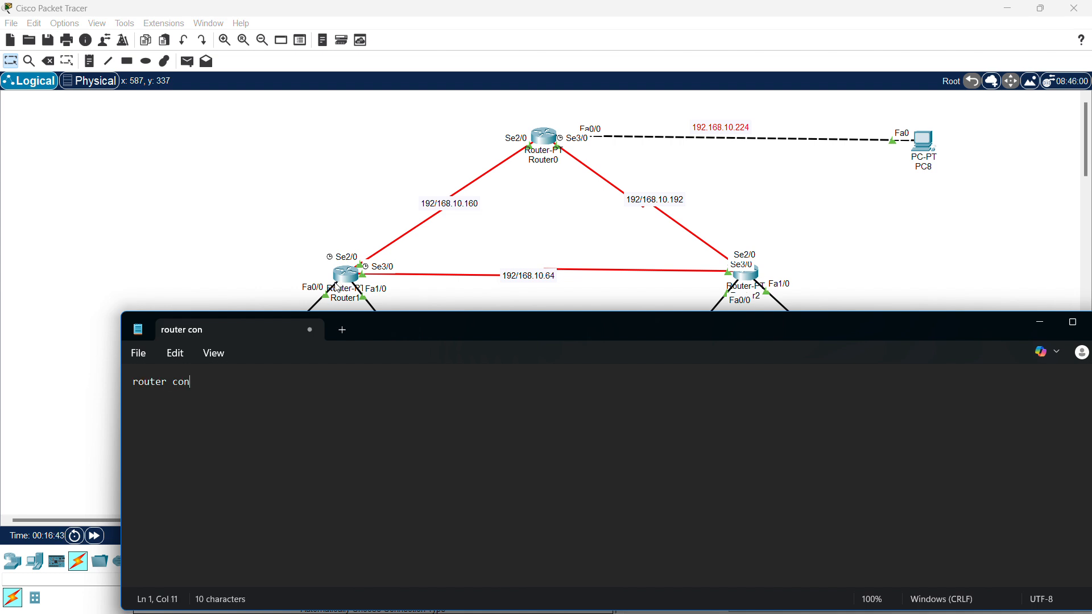
key("BackSpace")
key("BackSpace")
key("BackSpace")
key("BackSpace")
key("BackSpace")
key("BackSpace")
key("BackSpace")
key("BackSpace")
key("BackSpace")
key("BackSpace")
key("BackSpace")
key("ctrl+a")
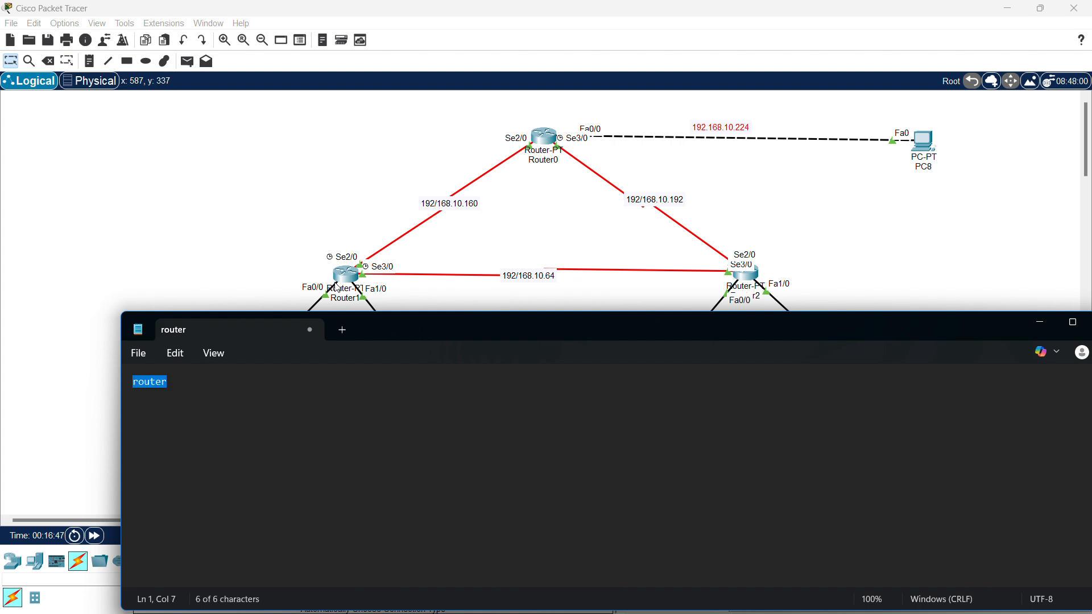
key("BackSpace")
key("ctrl+minus")
key("ctrl+minus")
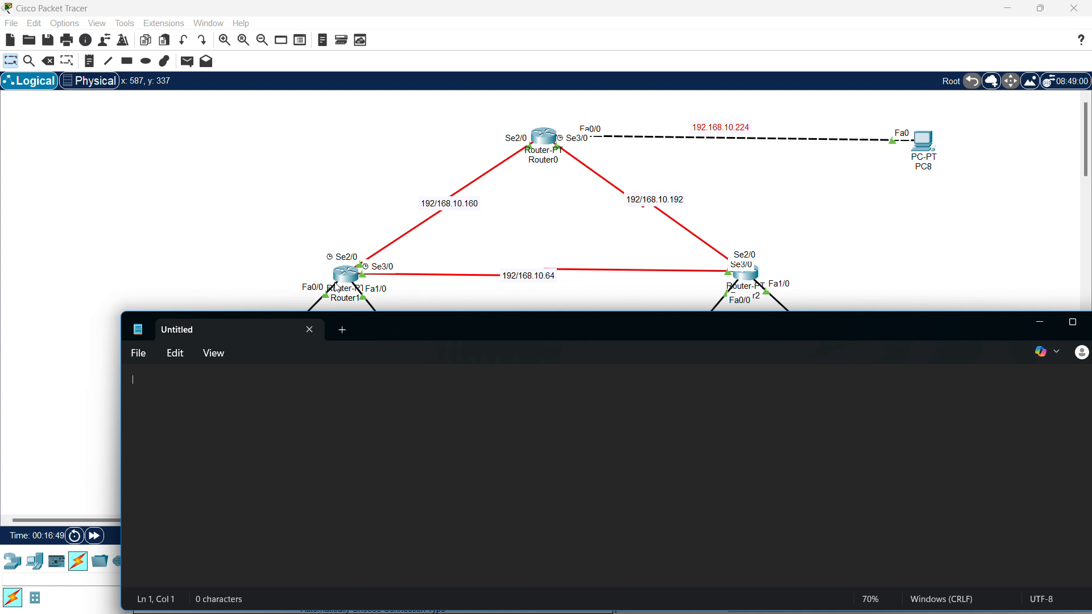
key("ctrl+plus")
key("ctrl+plus")
key("ctrl+plus")
key("ctrl+plus")
key("ctrl+plus")
key("ctrl+plus")
key("ctrl+plus")
key("ctrl+plus")
- Type the 'Static routing' heading, a dashed underline and a 'Router1' line below it
type("Static routing")
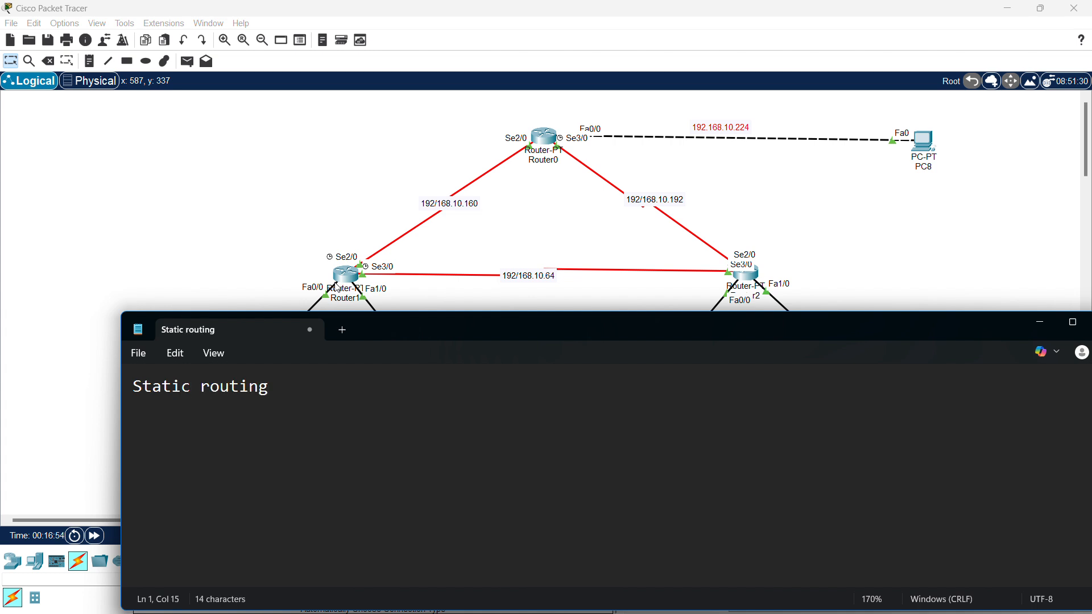
key("Return")
type("--------------")
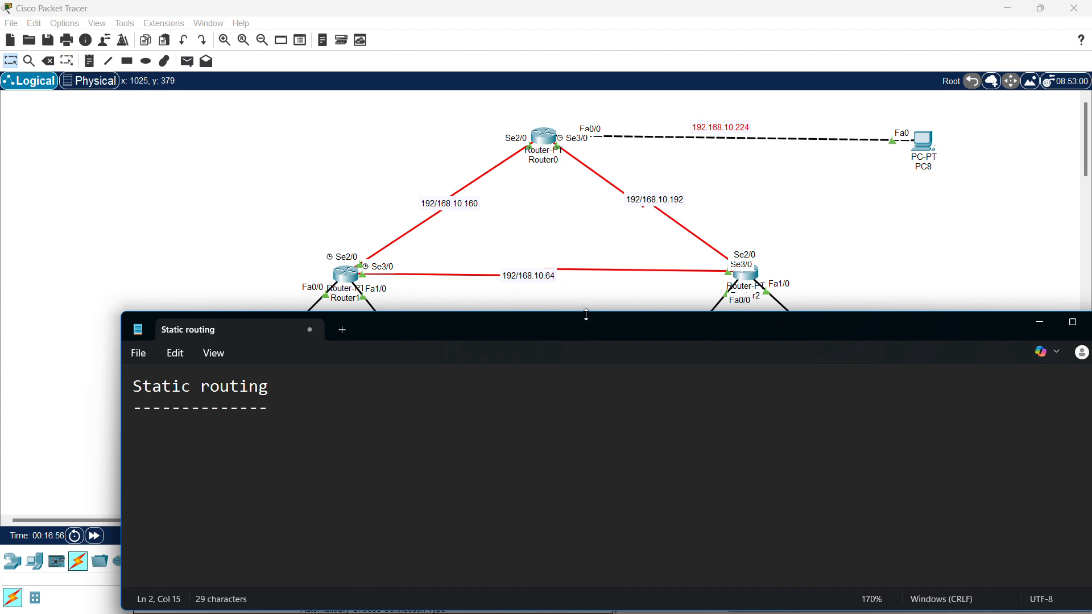
left_click_drag(585, 329, 556, 336)
scroll(524, 261, "down", 2)
scroll(522, 268, "up", 1)
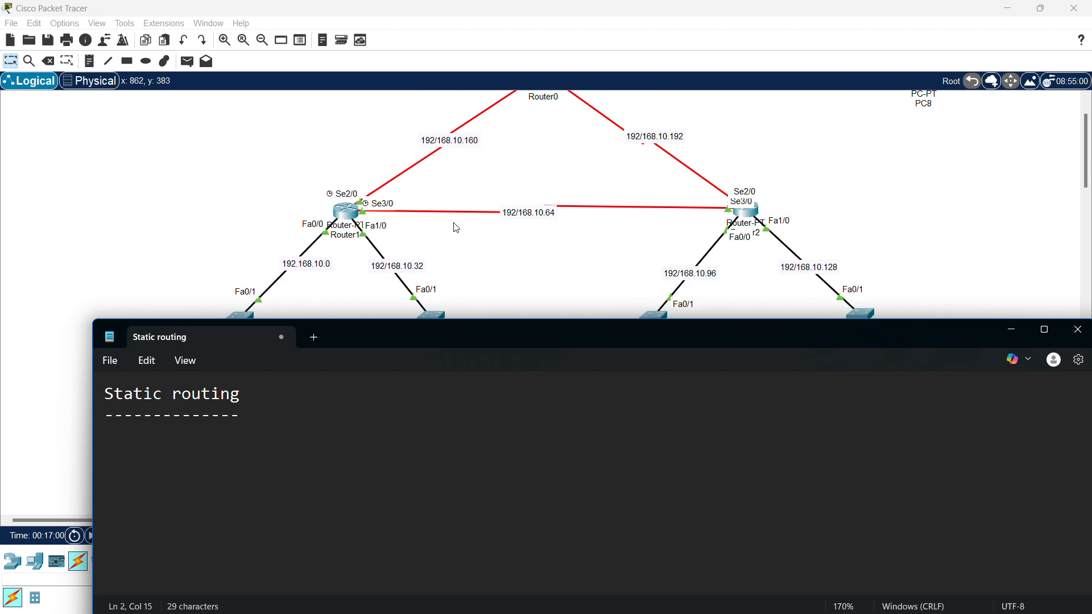
key("Return")
key("Return")
type("Router1")
key("Return")
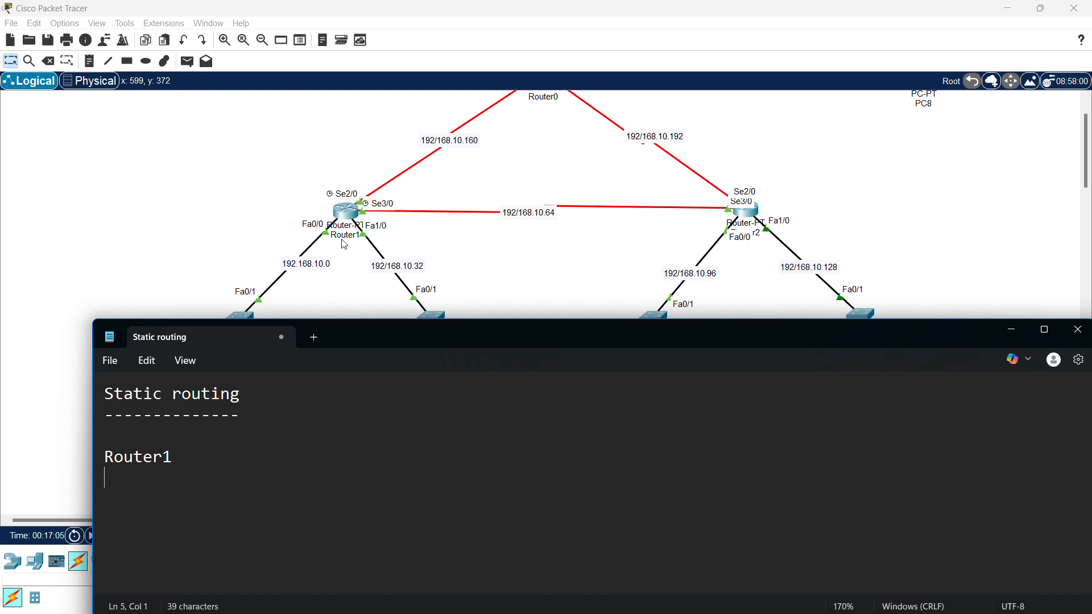
- Underline Router1 with seven dashes and begin the next line with 'ip route'
type("--------")
key("BackSpace")
key("Return")
type("ip route")
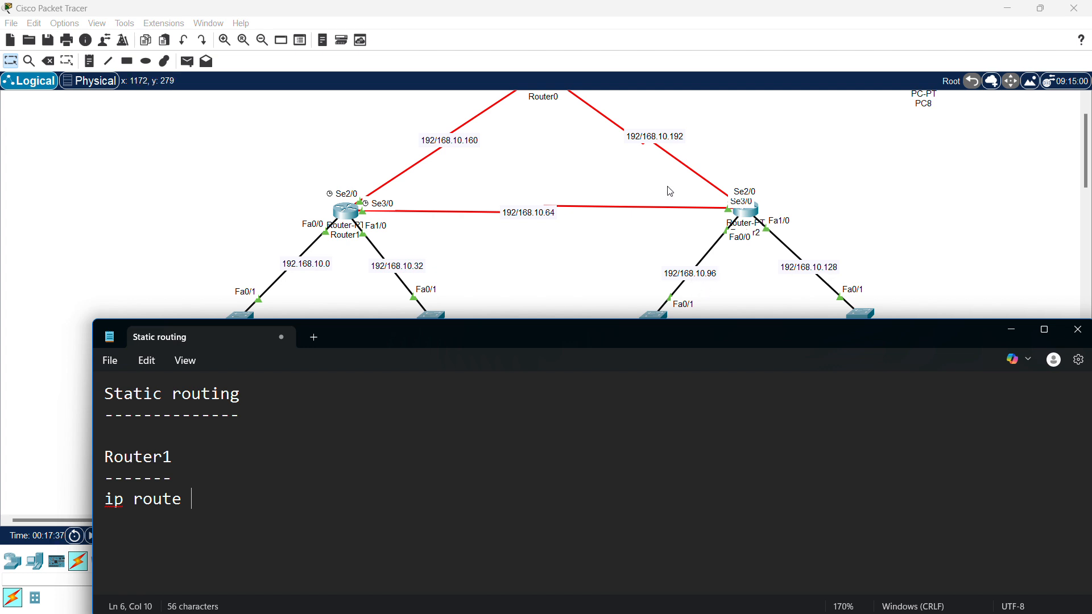
scroll(678, 152, "up", 3)
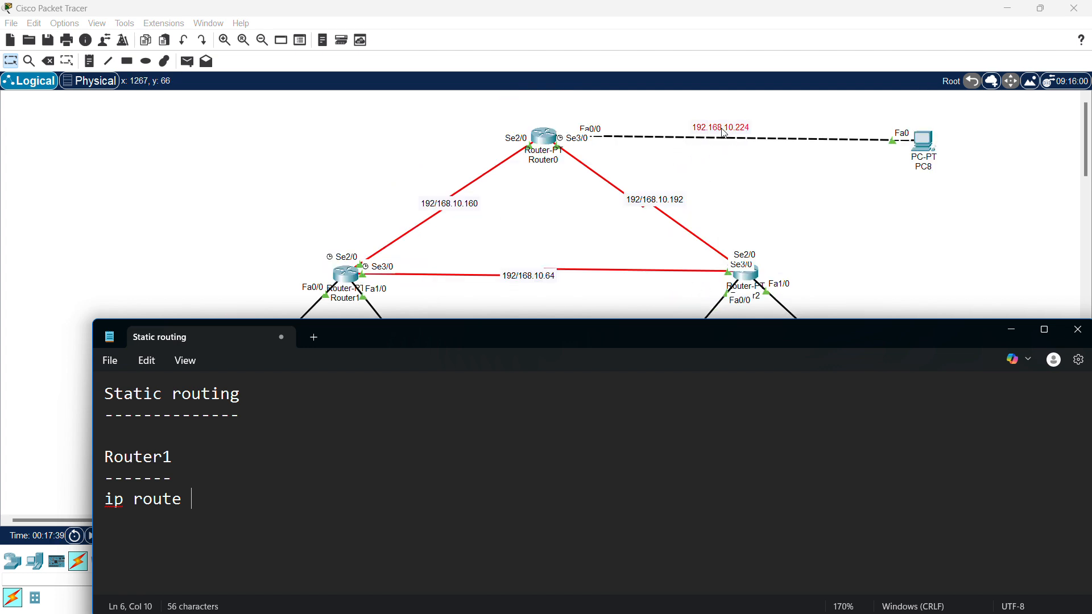
scroll(653, 200, "down", 3)
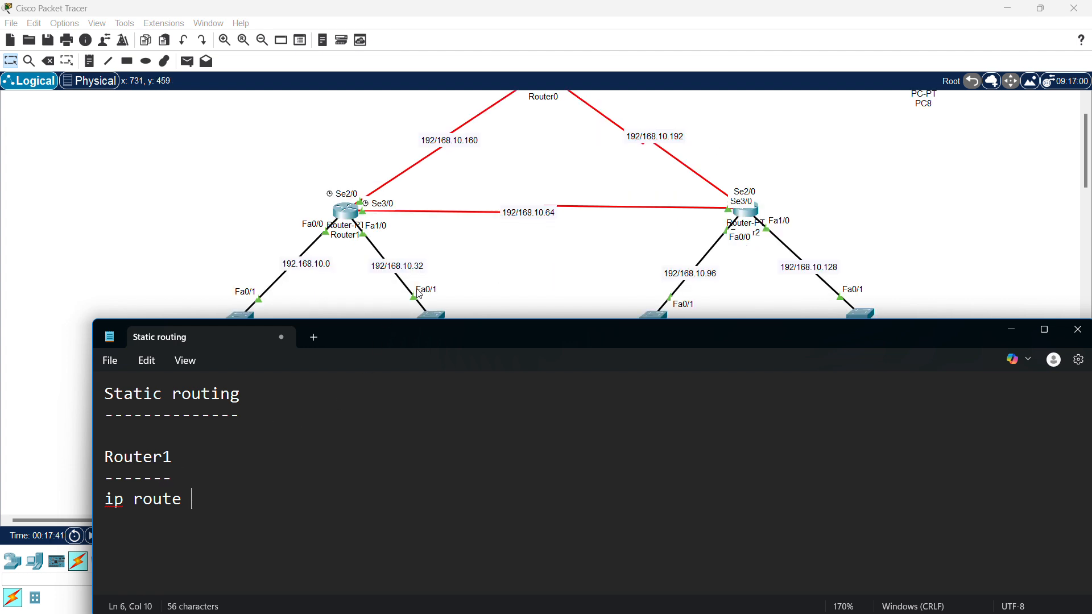
scroll(468, 279, "down", 3)
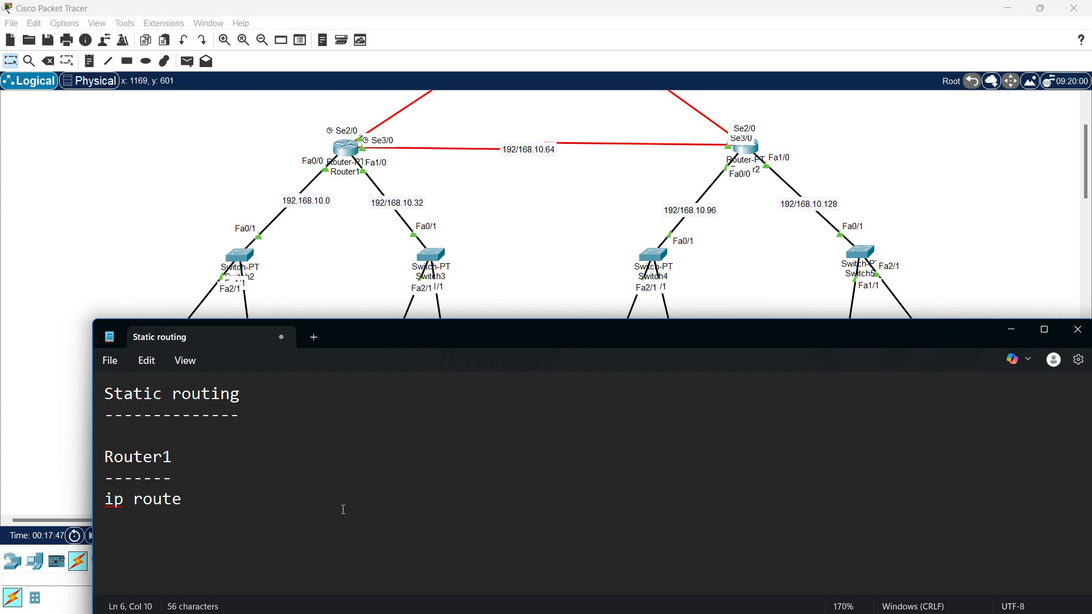
- Complete the route with network 192.168.10.96, mask 255.255.255.224 and next hop 192.168.10.66
type("192.168.10.")
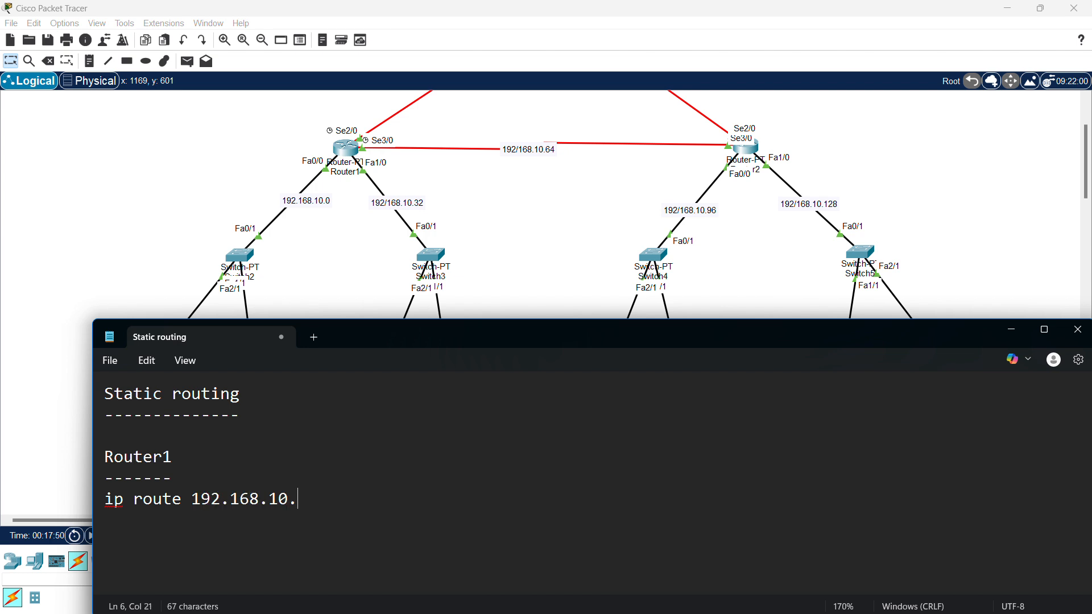
type("96")
type(" 255.25")
type("5.255.255.224")
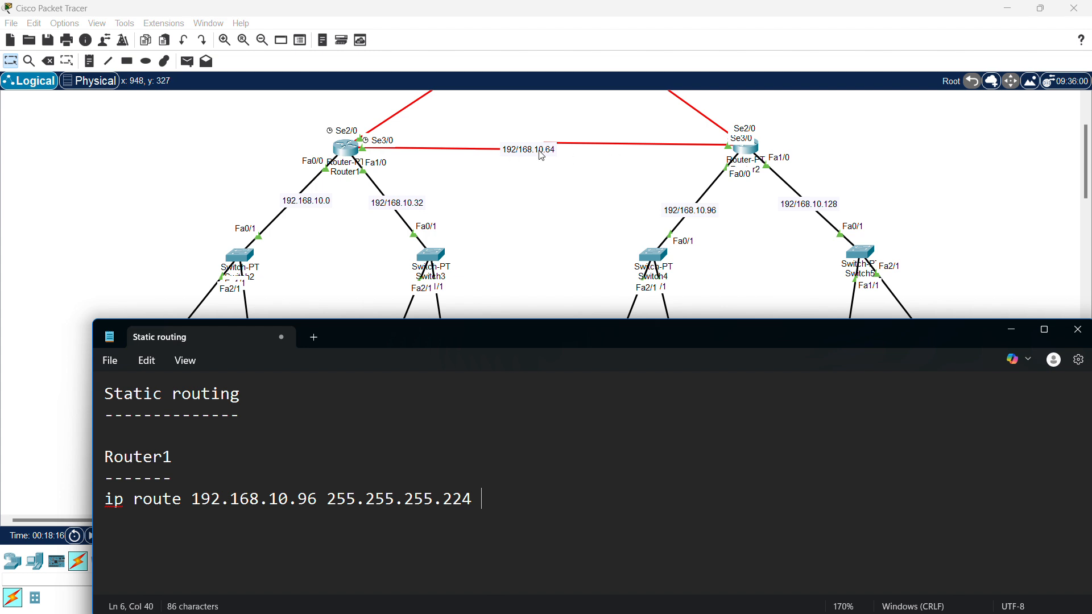
scroll(550, 167, "up", 2)
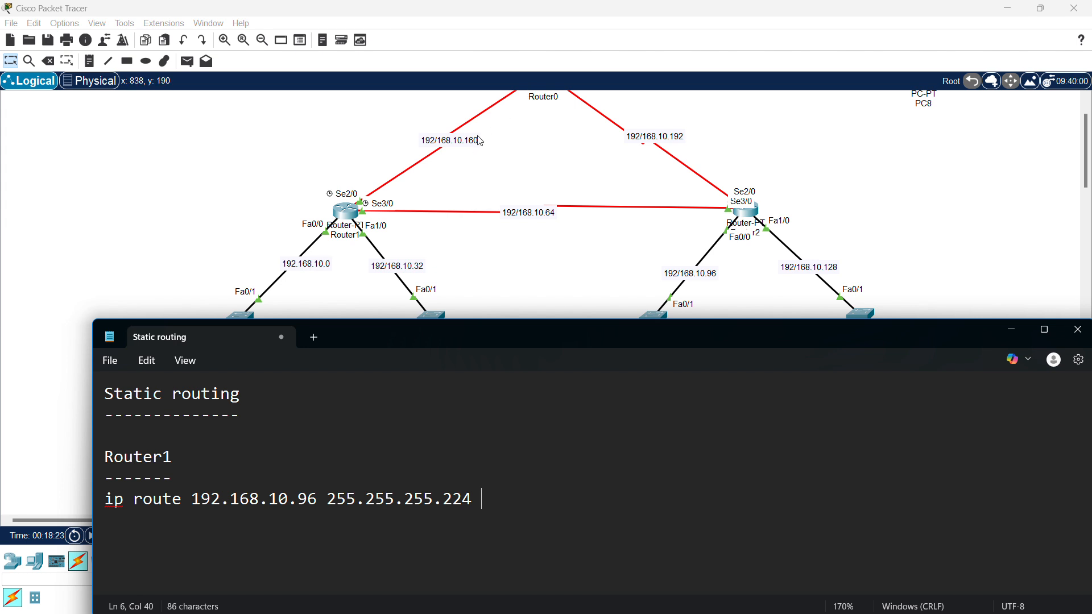
scroll(510, 188, "down", 1)
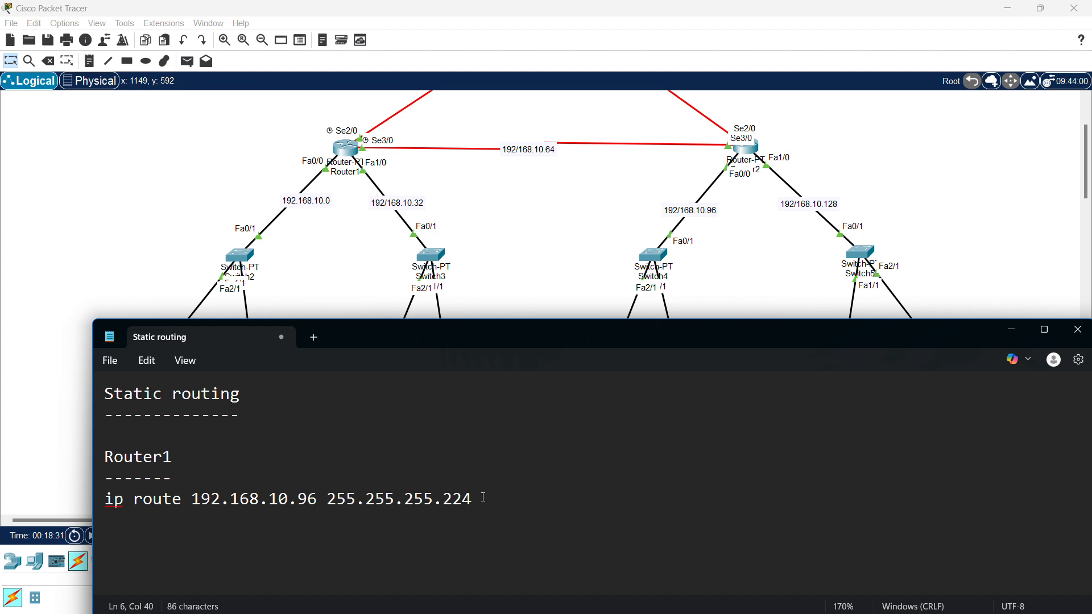
type("192.168.10.")
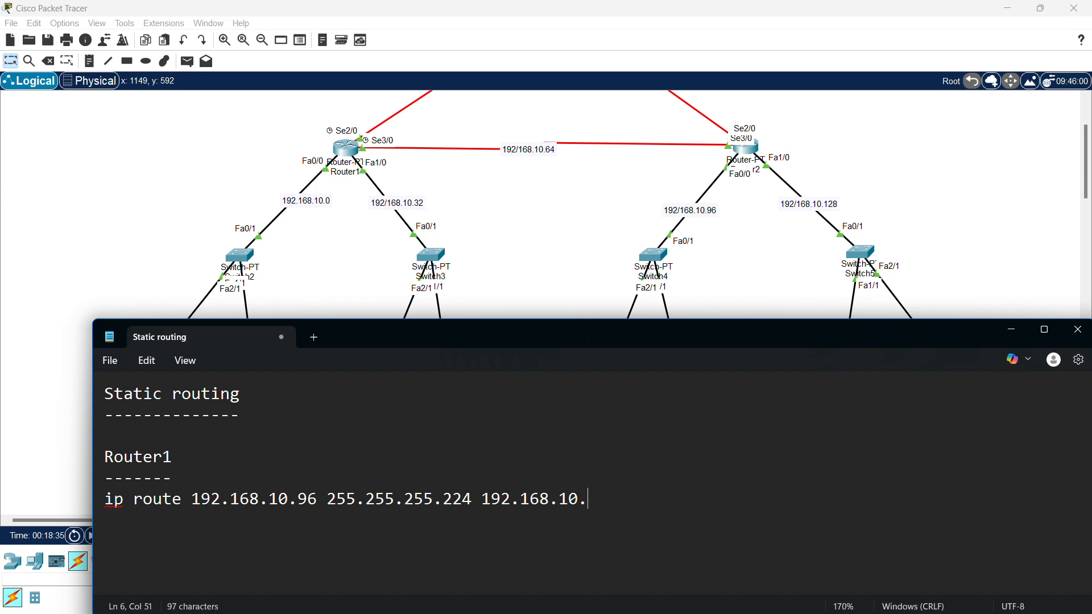
type("66")
- Check Router1's interface addresses in Packet Tracer, then return to the Static routing notes
left_click(752, 270)
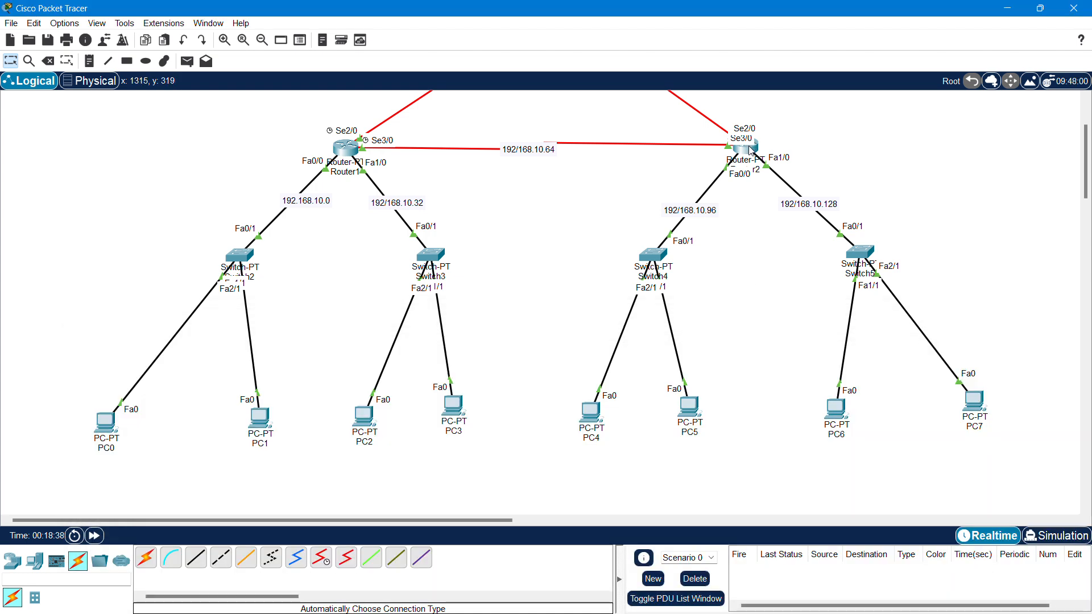
mouse_move(752, 151)
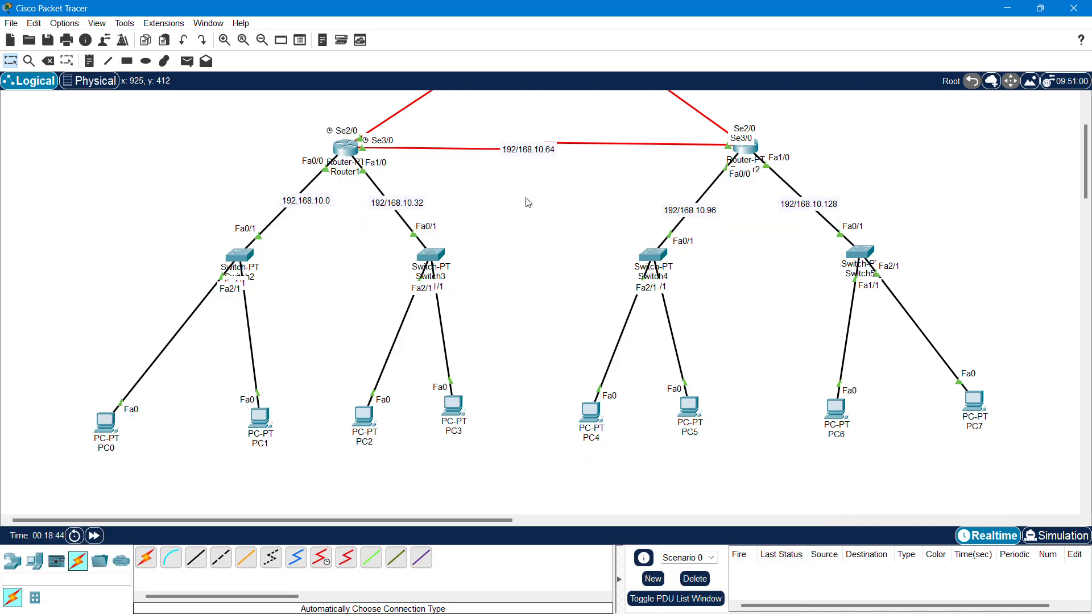
left_click(346, 149)
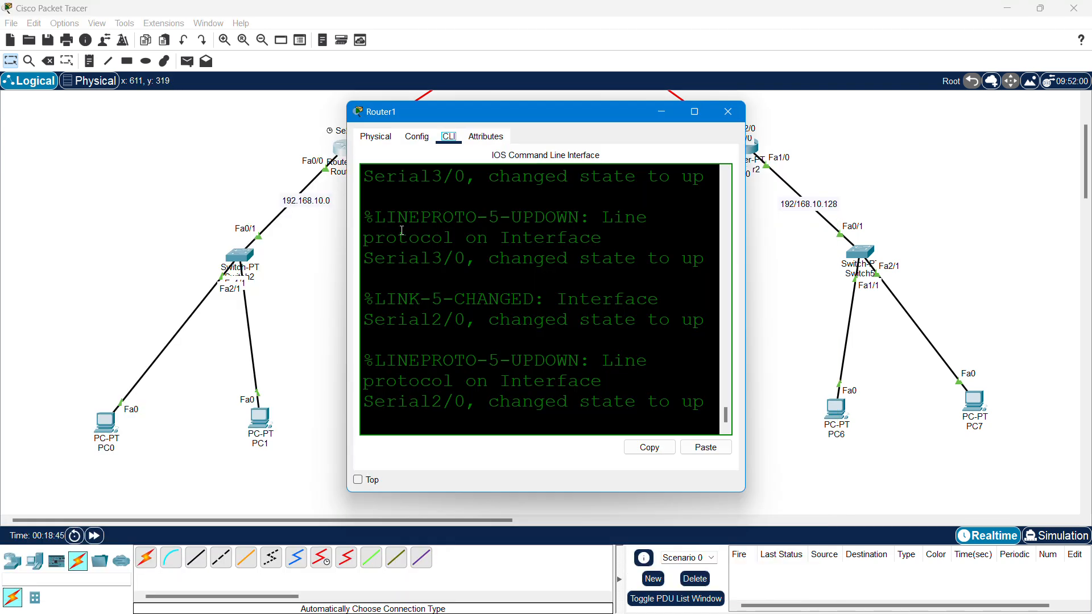
left_click(728, 111)
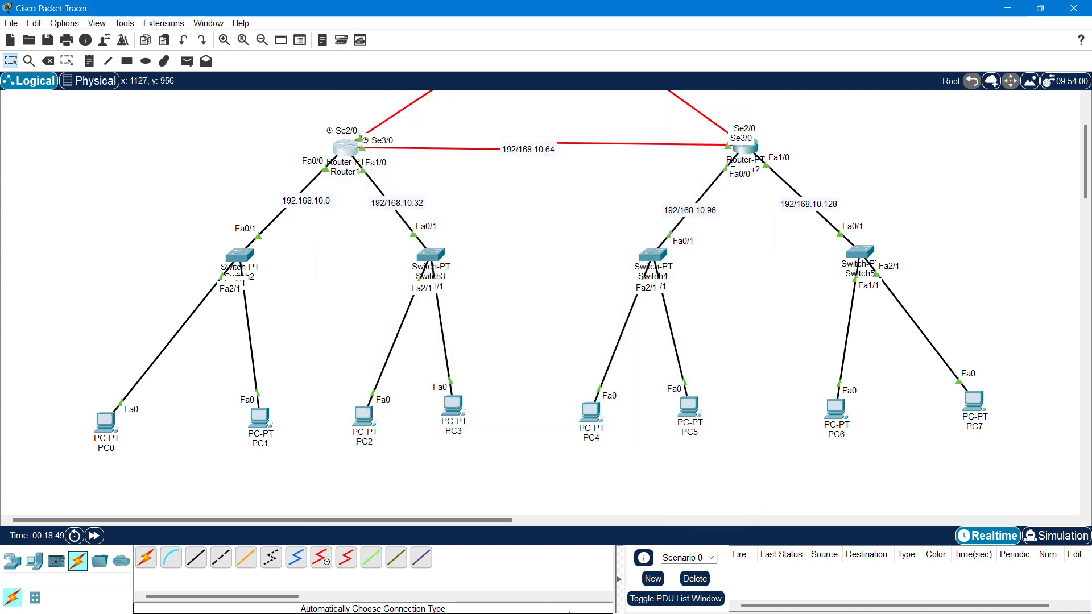
key("super")
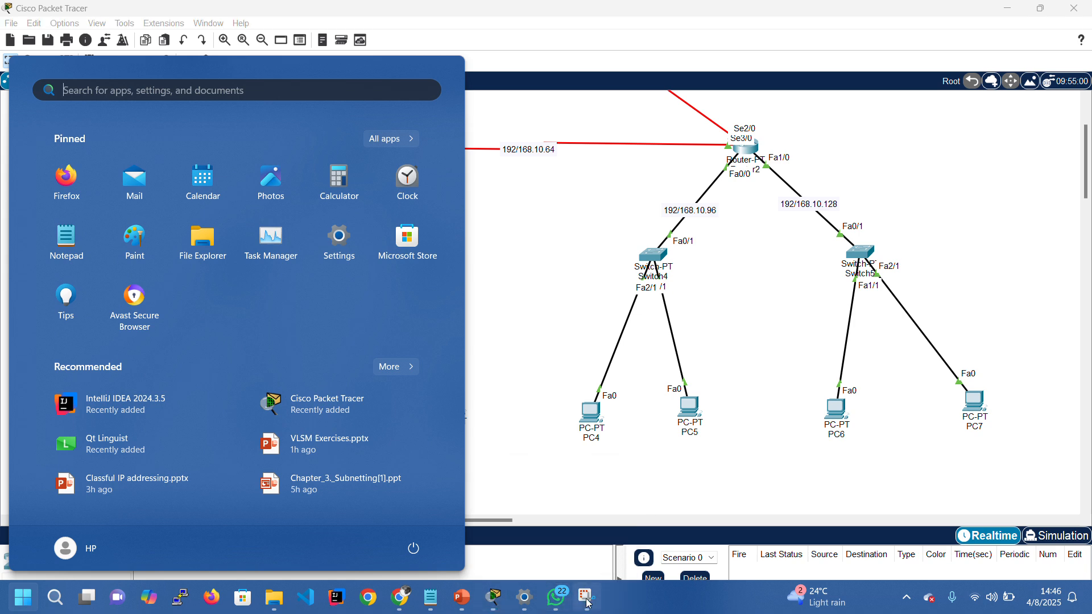
mouse_move(489, 607)
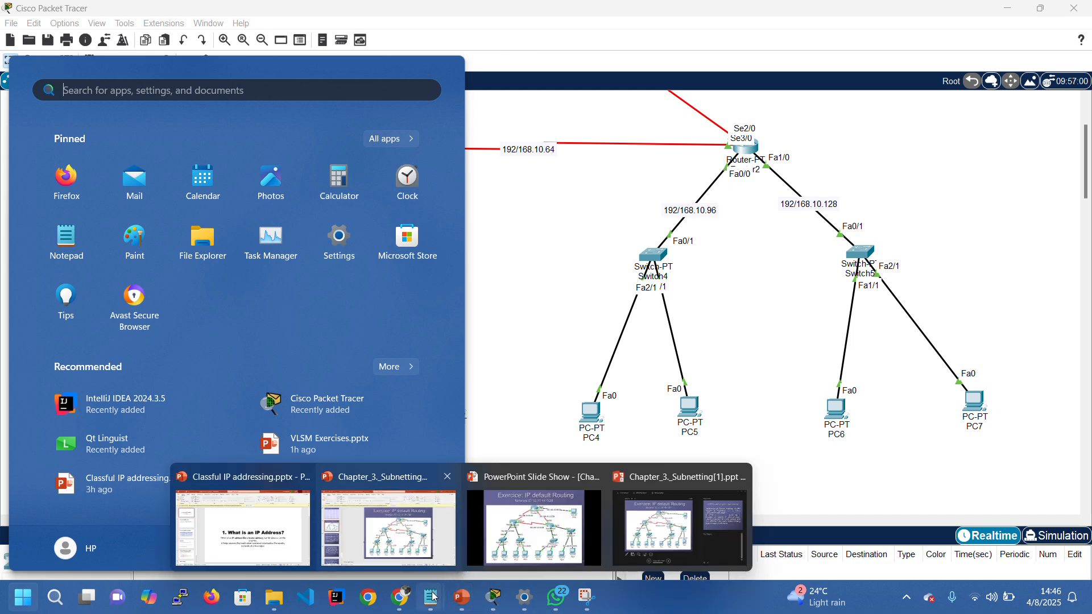
left_click(472, 540)
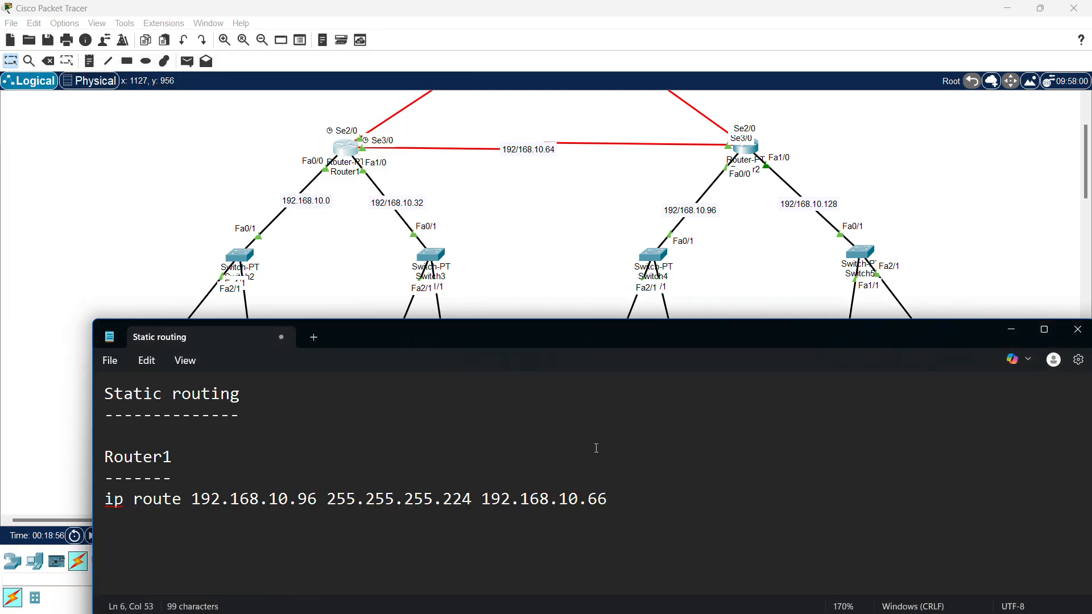
- Duplicate the 192.168.10.96 route and change the copy's network to 192.168.10.128
left_click_drag(482, 506, 619, 499)
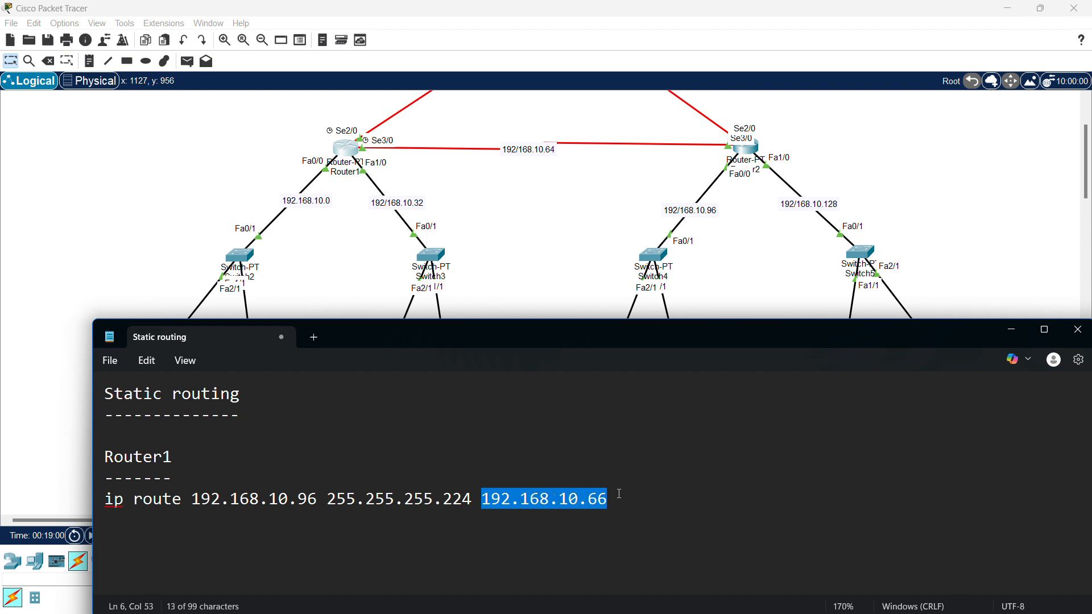
left_click(513, 520)
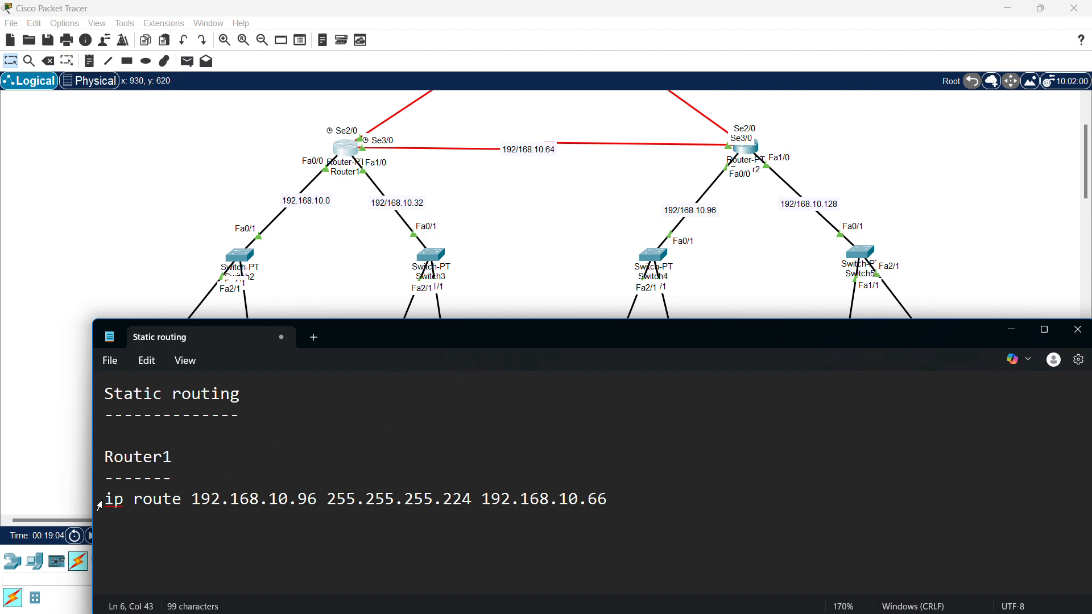
left_click_drag(109, 499, 609, 501)
key("ctrl+c")
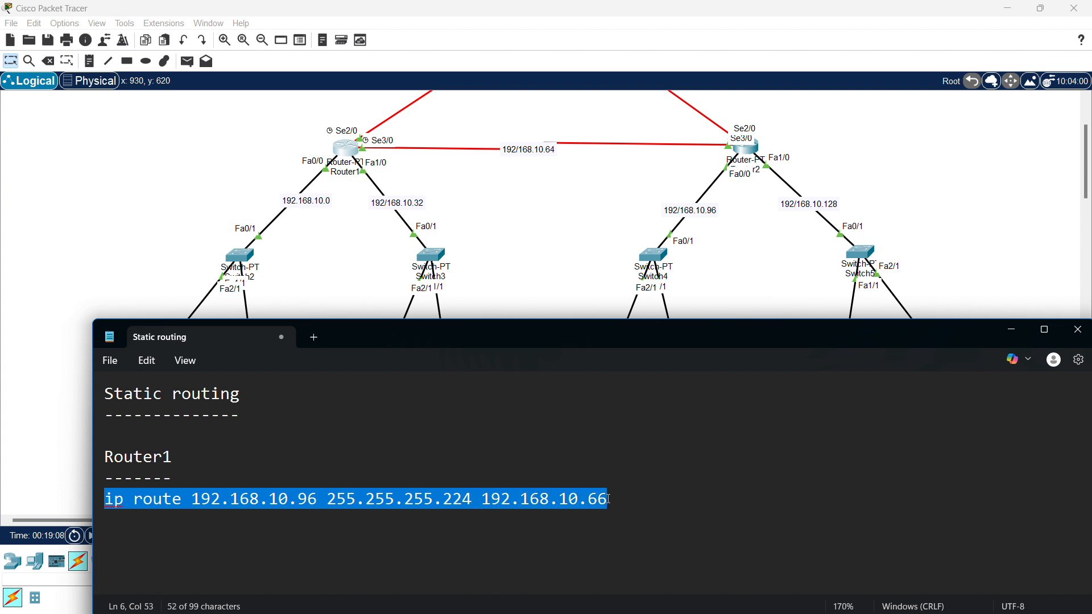
left_click(613, 502)
key("Return")
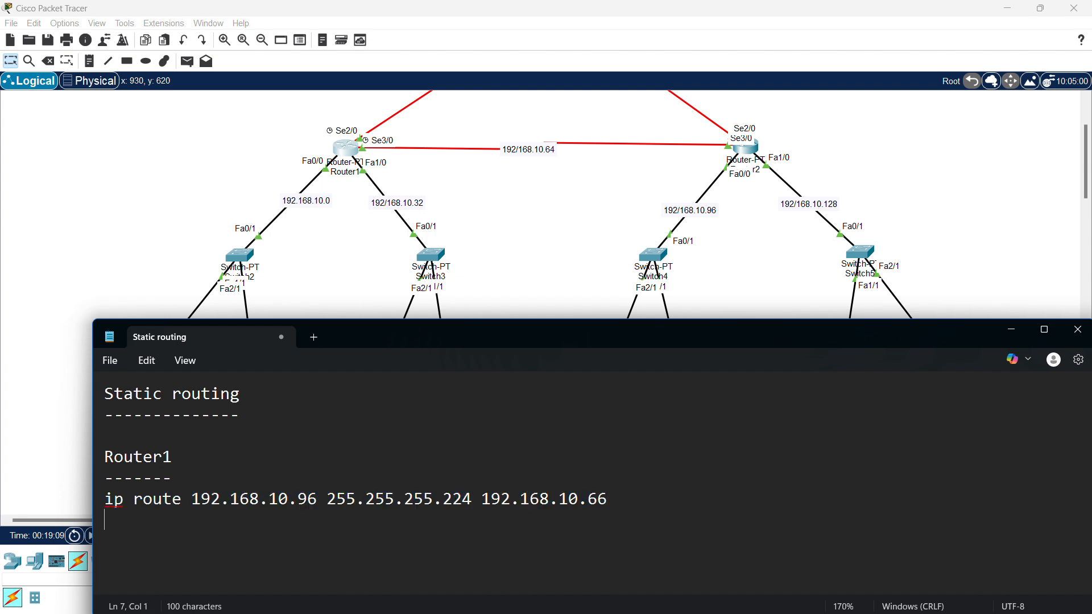
key("ctrl+v")
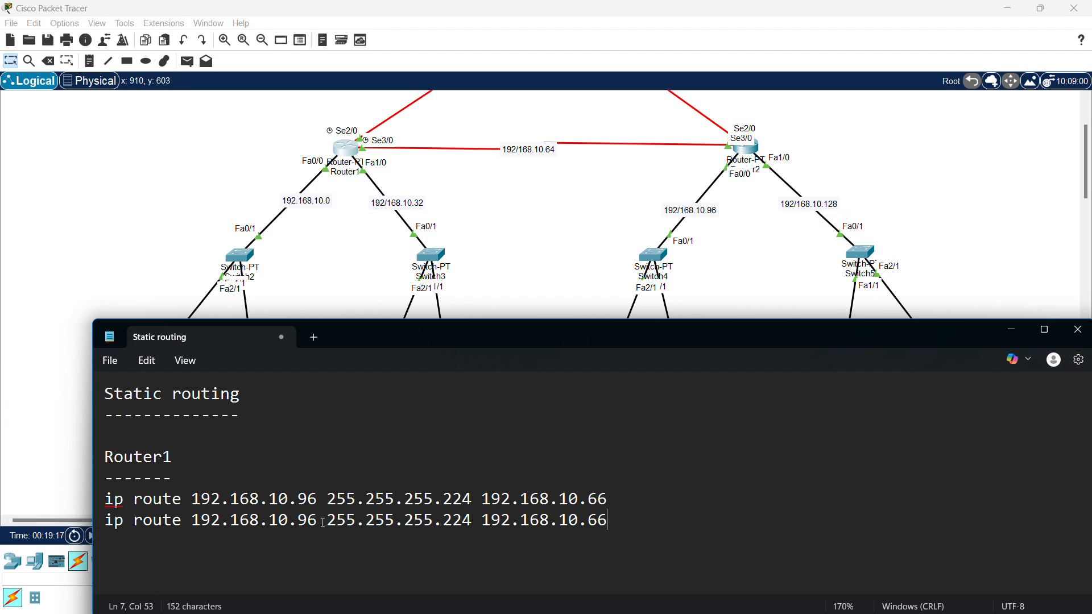
key("BackSpace")
key("BackSpace")
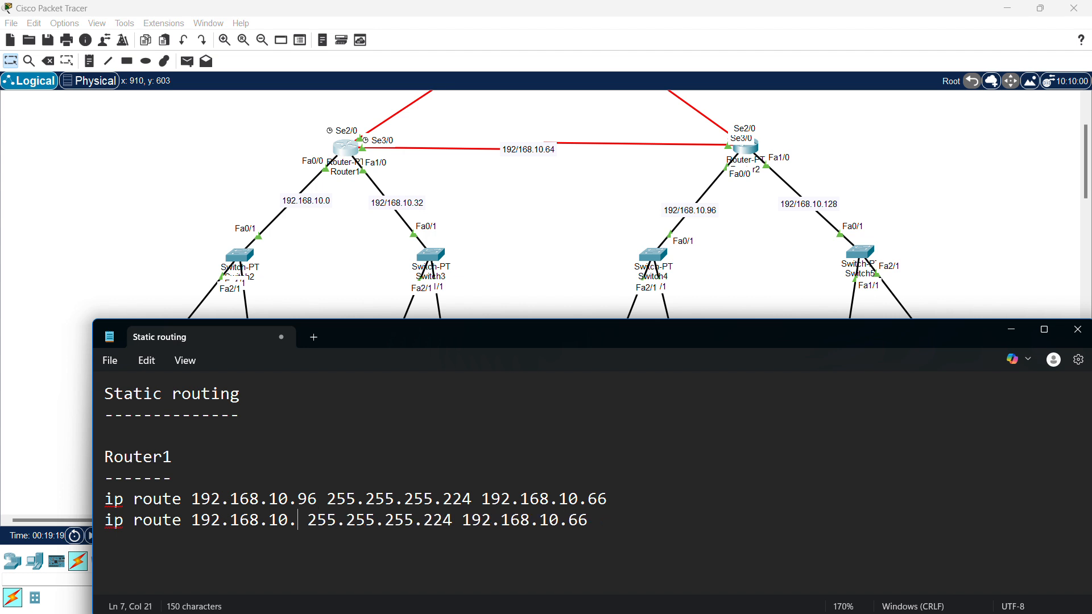
type("128")
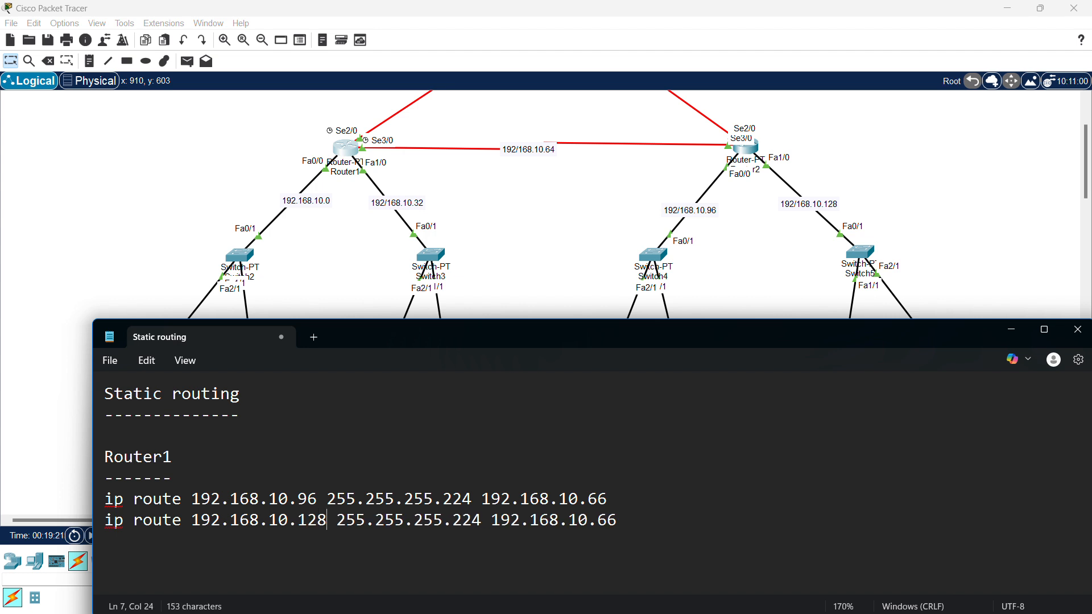
- Add two more route copies with networks 192.168.10.192 and 192.168.10.224
key("End")
key("Return")
key("ctrl+v")
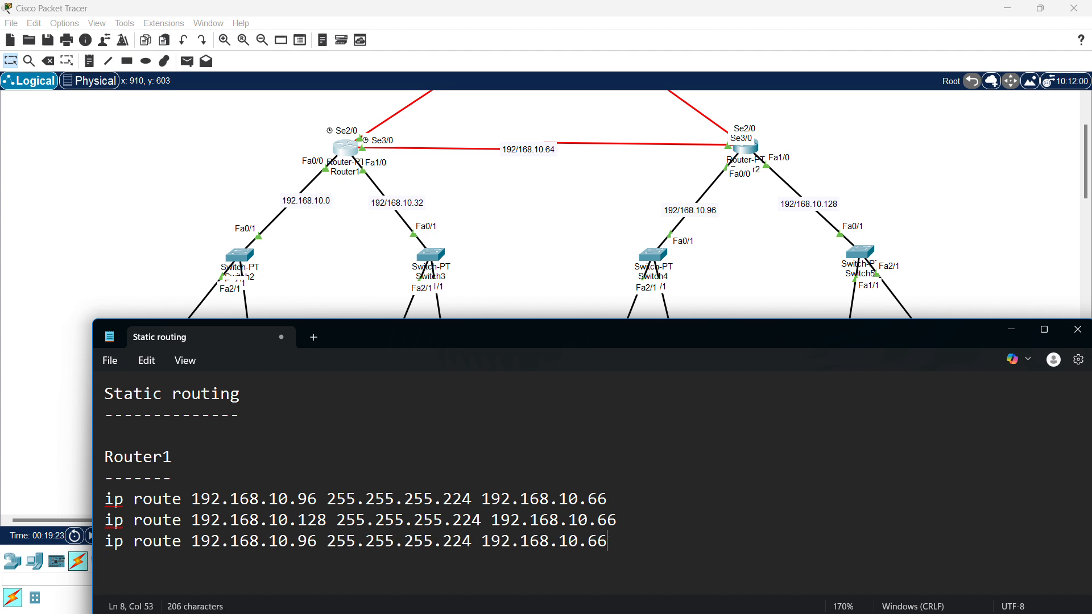
scroll(540, 212, "up", 2)
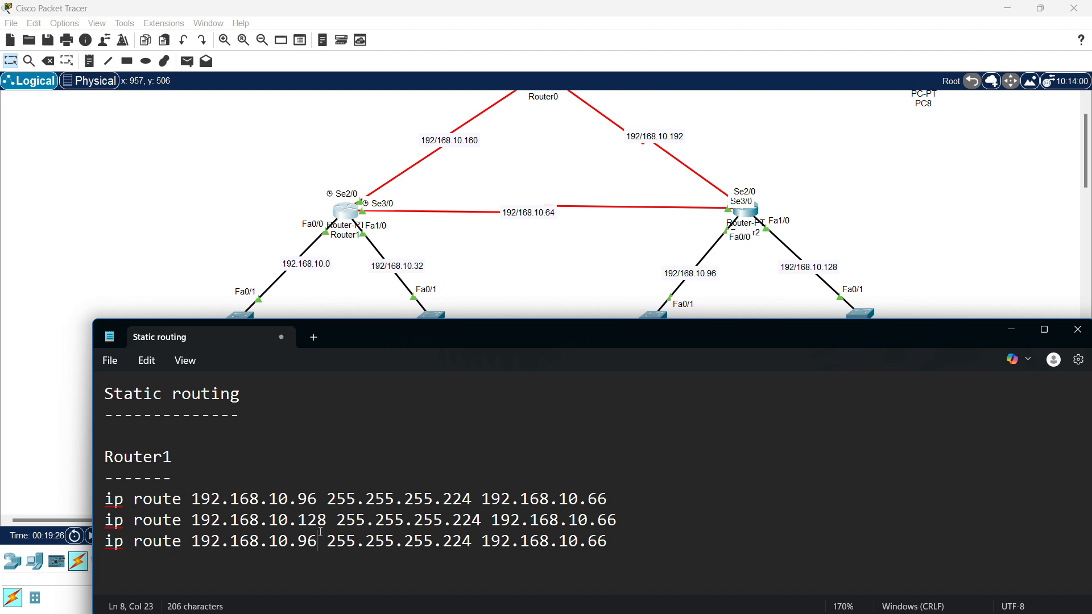
key("BackSpace")
key("BackSpace")
type("192")
key("End")
key("Return")
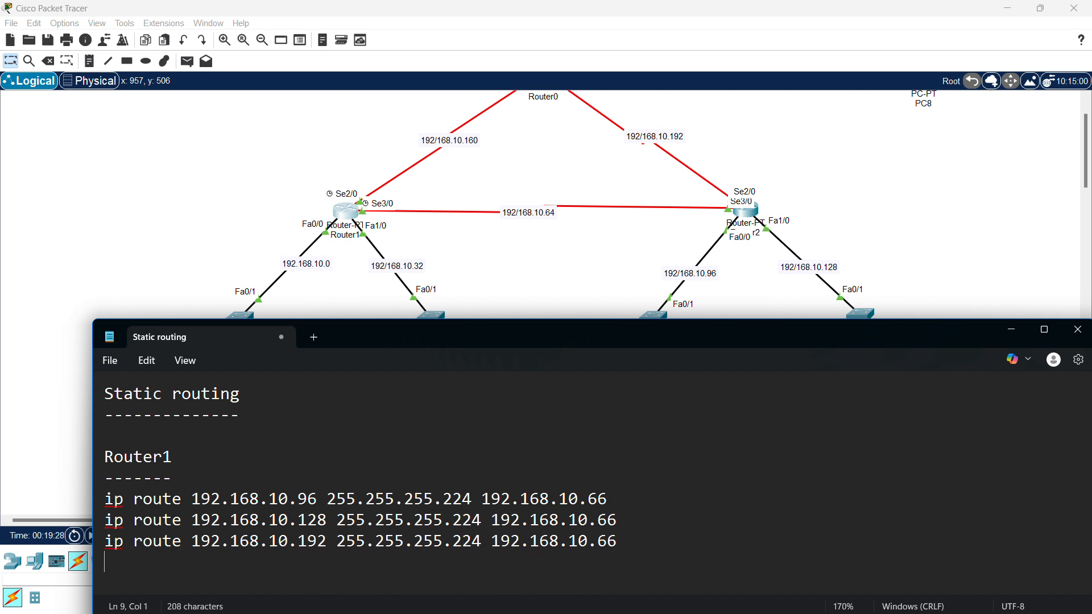
key("ctrl+v")
scroll(554, 317, "up", 2)
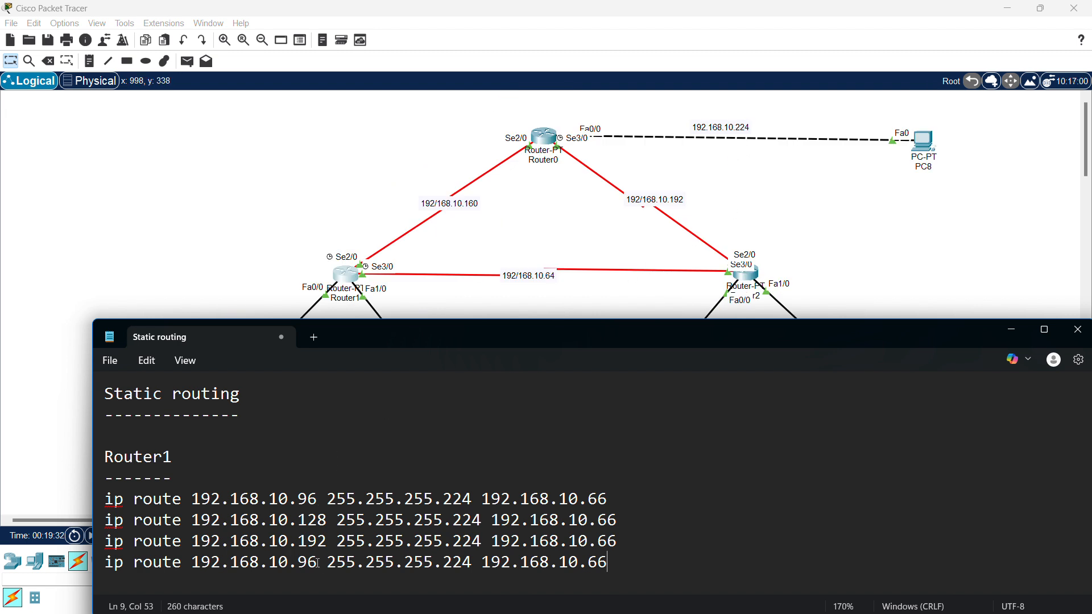
key("BackSpace")
key("BackSpace")
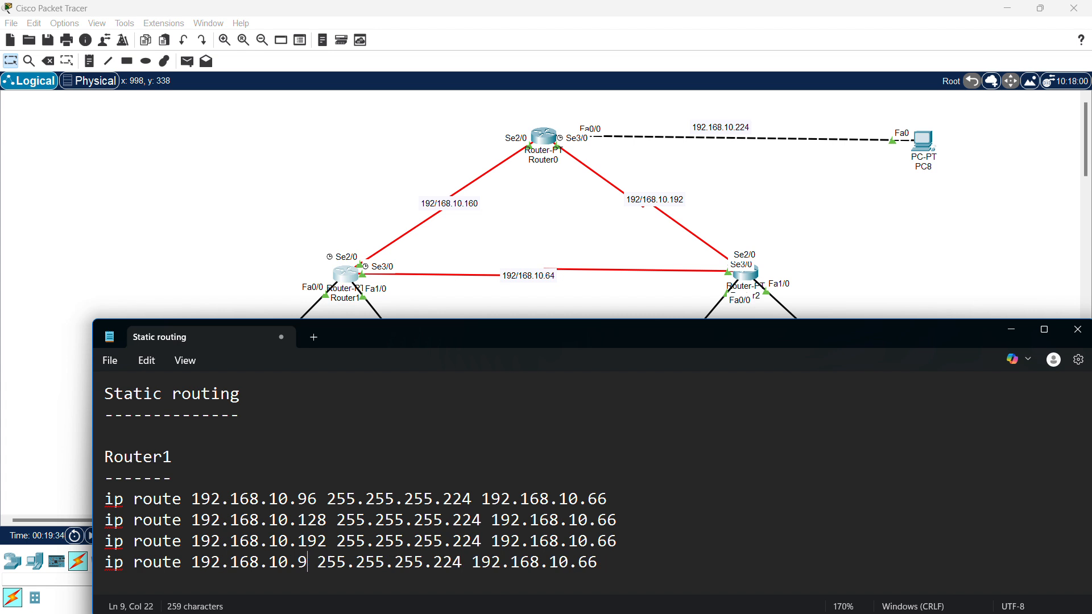
type("224")
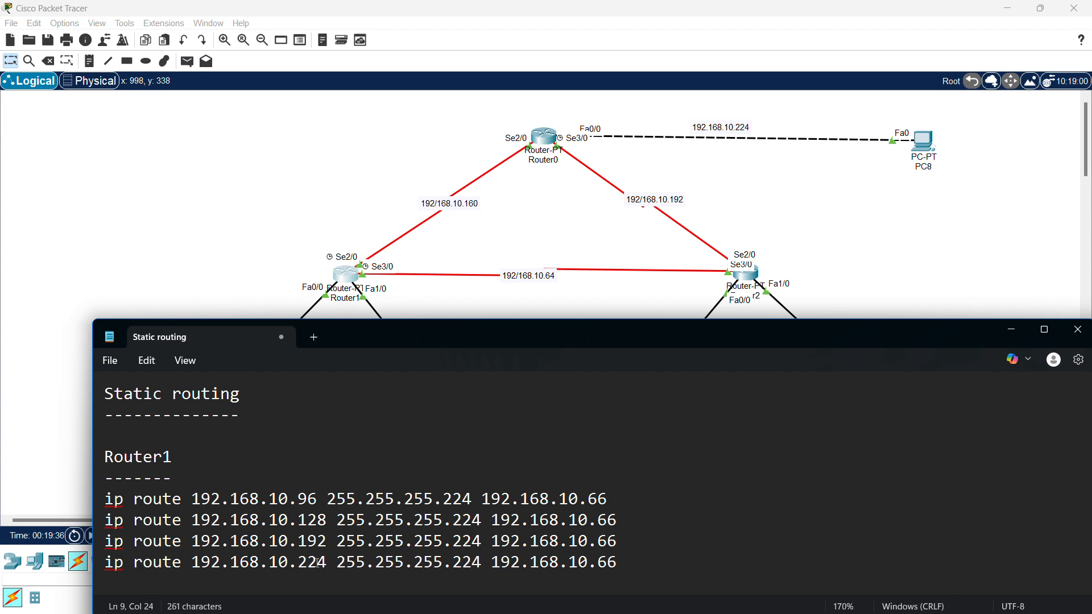
- Review the Router1 route block's next hop 192.168.10.66 against the topology
left_click_drag(530, 336, 541, 287)
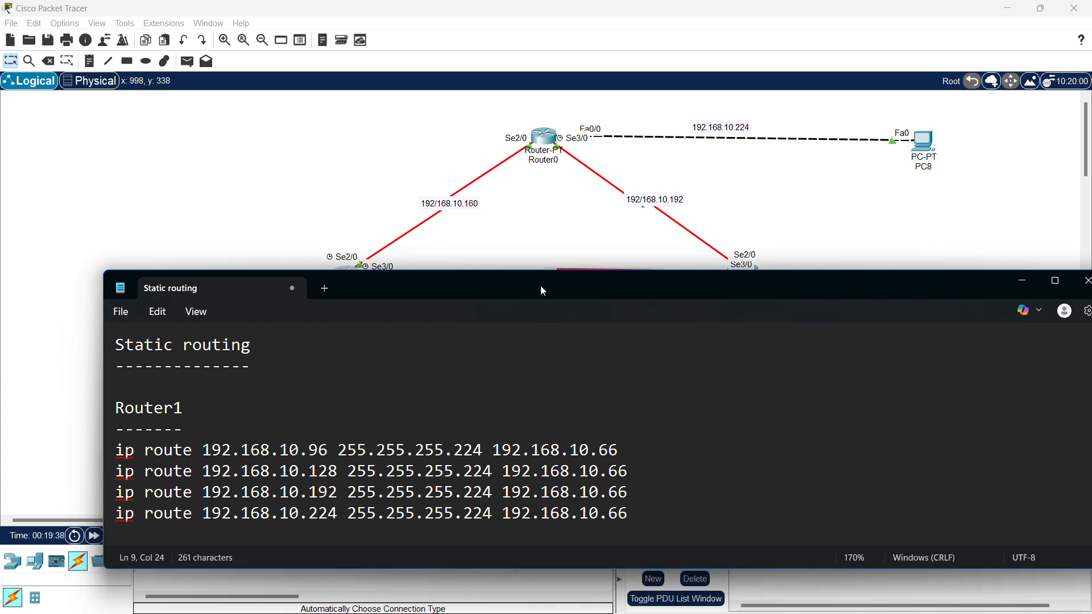
left_click_drag(640, 518, 116, 408)
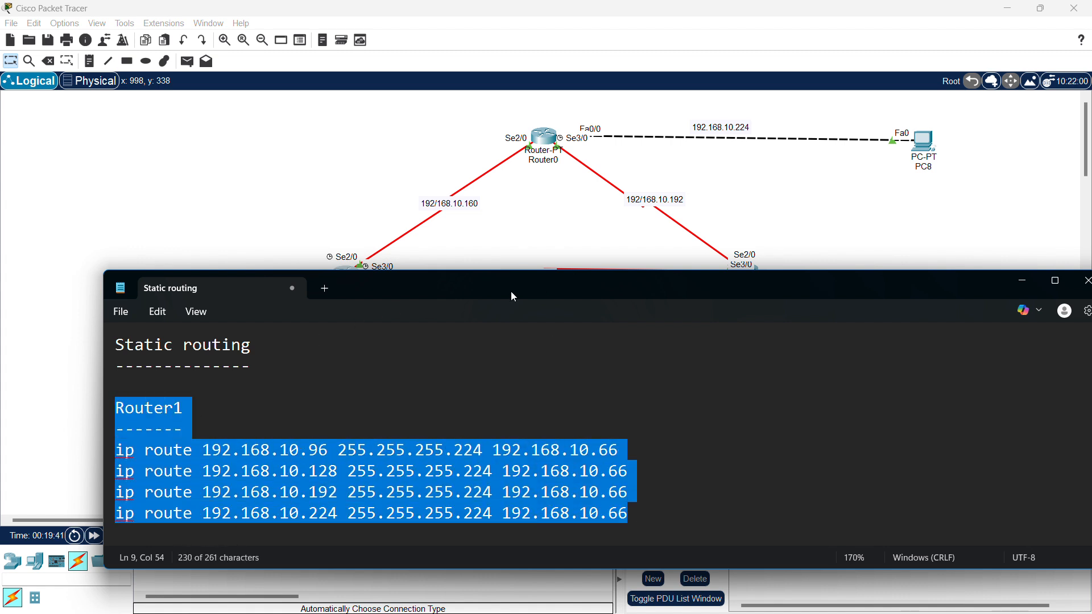
left_click_drag(511, 292, 499, 370)
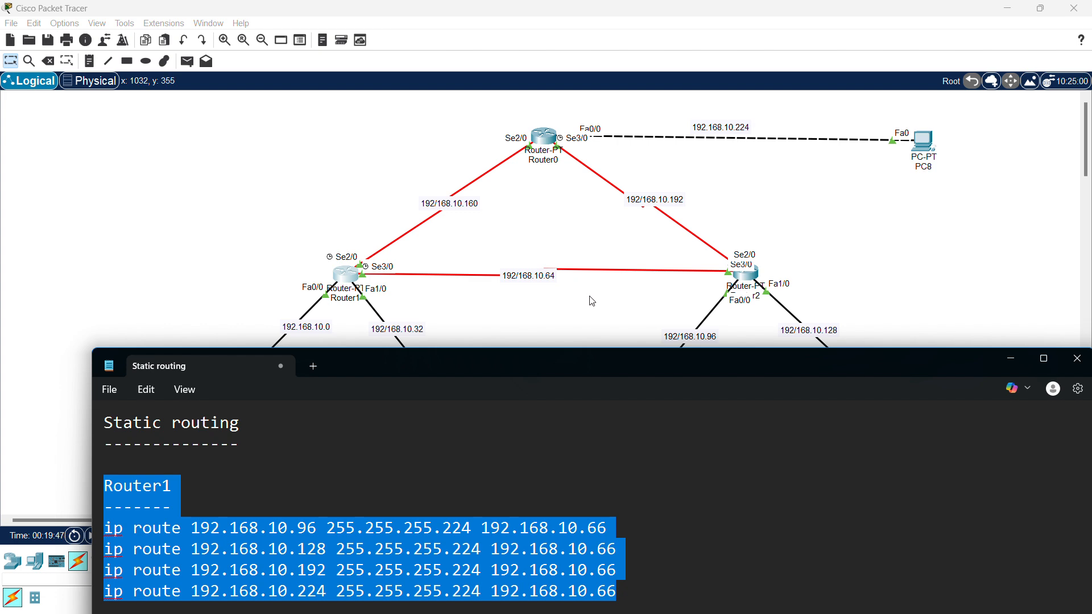
left_click(588, 545)
double_click(605, 528)
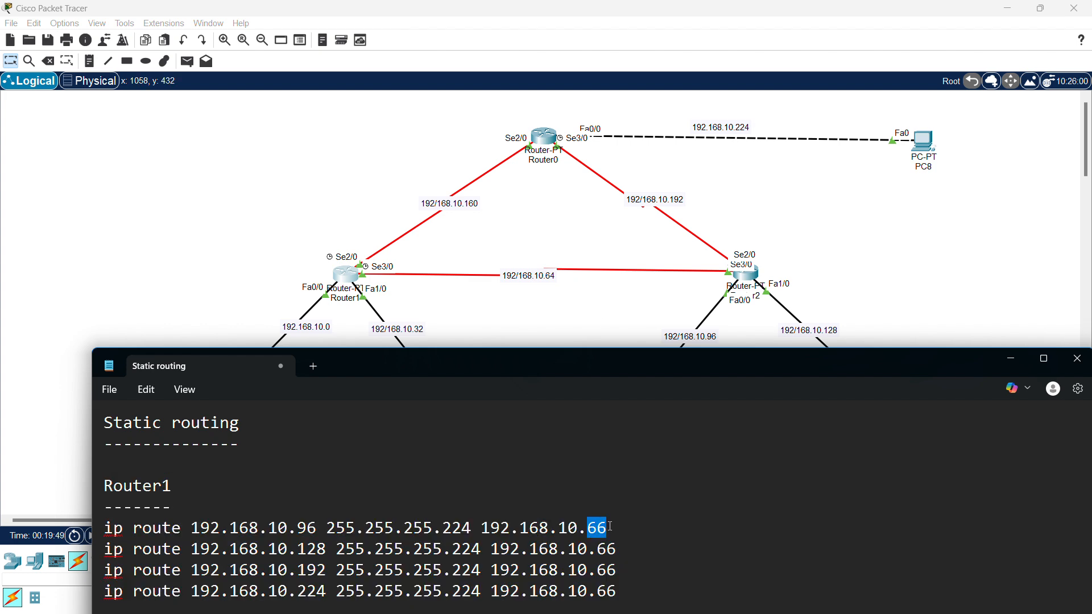
scroll(589, 267, "down", 2)
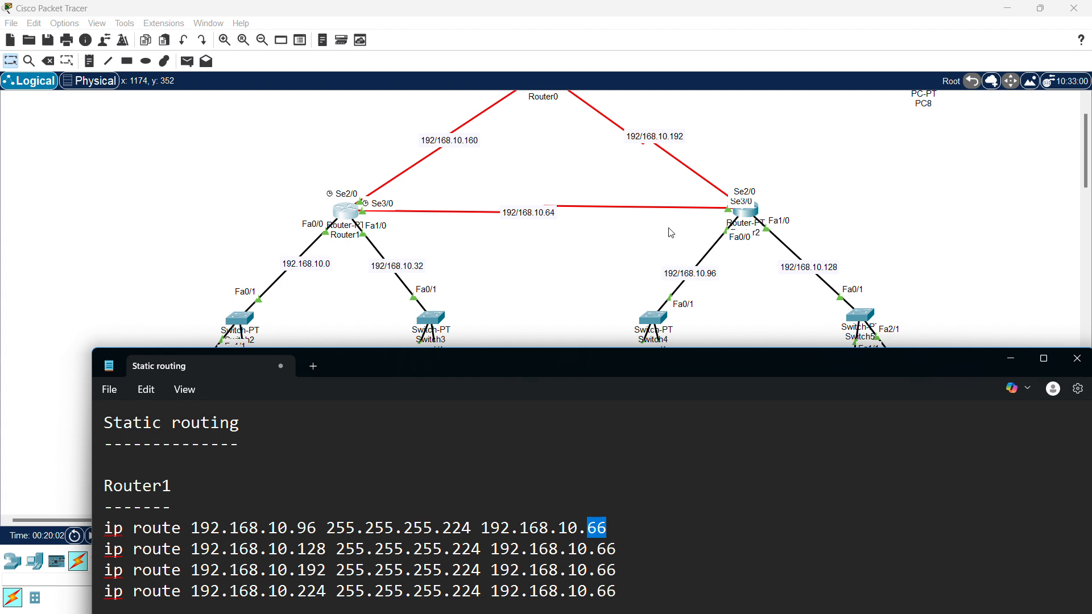
scroll(671, 233, "up", 2)
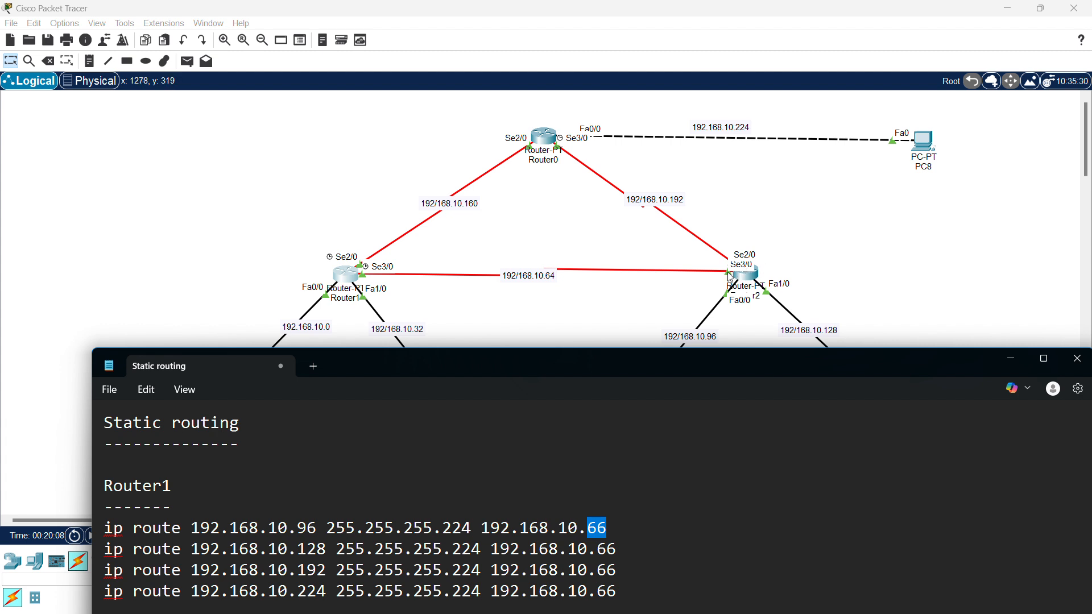
scroll(671, 310, "down", 2)
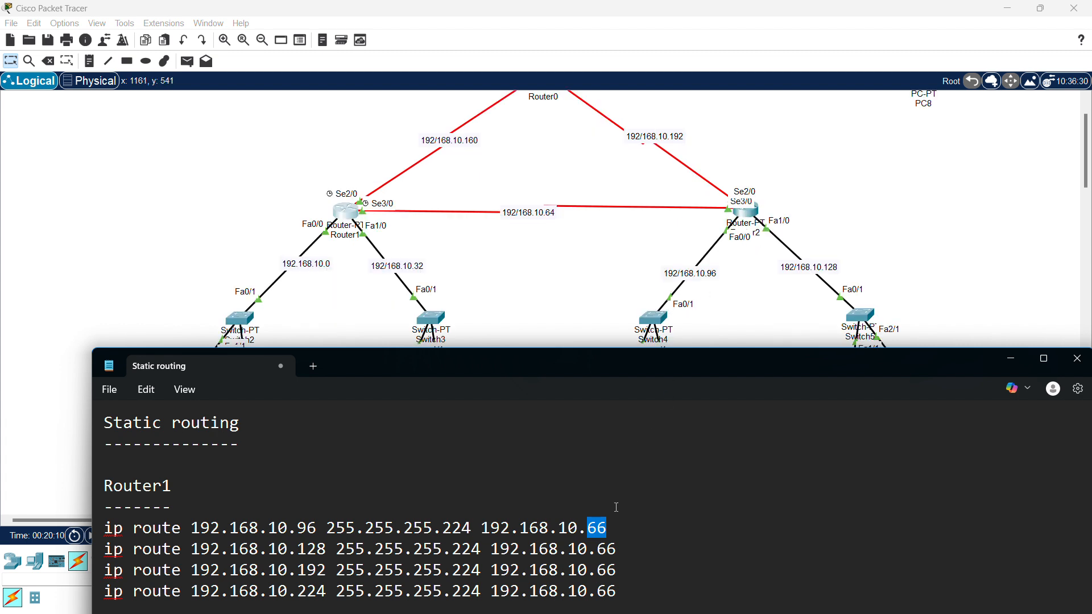
left_click_drag(588, 531, 607, 530)
scroll(762, 213, "up", 2)
scroll(705, 289, "down", 2)
scroll(732, 215, "up", 2)
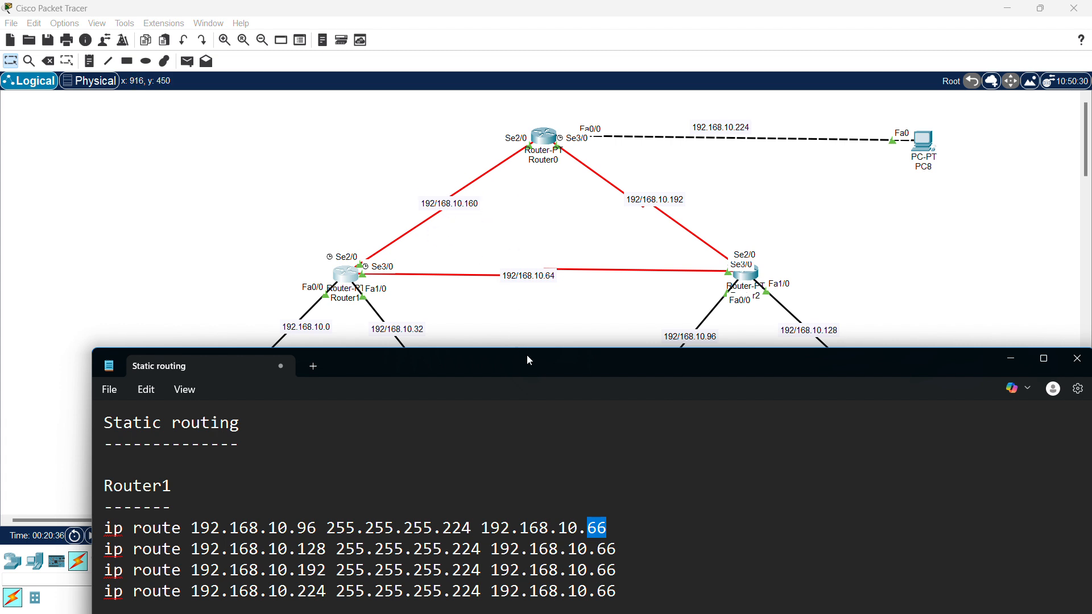
- Select all four Router1 ip route lines for copying
left_click_drag(529, 360, 528, 243)
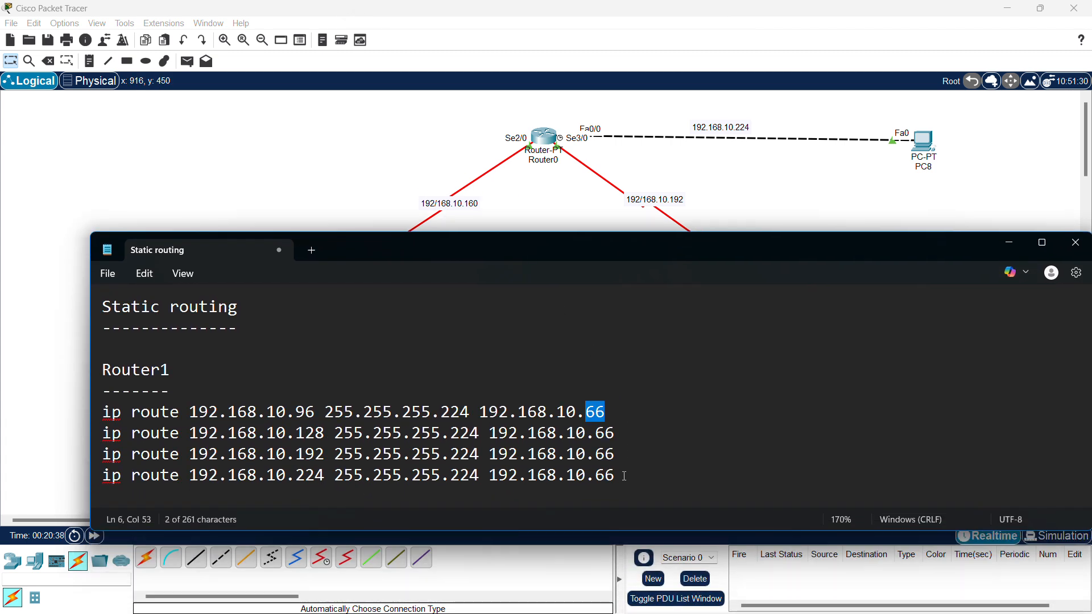
left_click_drag(624, 476, 402, 433)
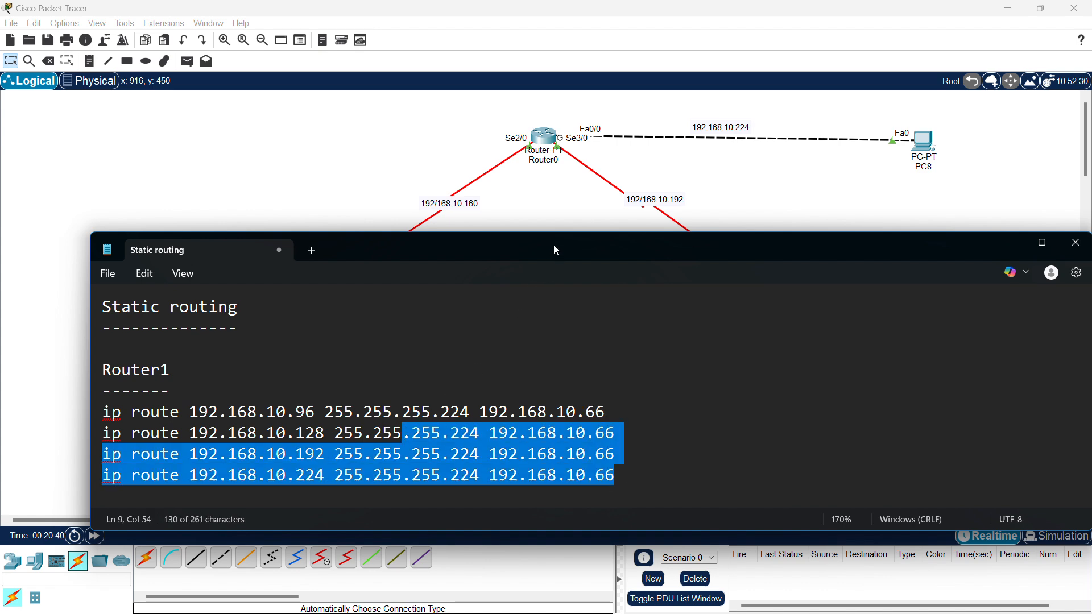
left_click_drag(556, 250, 575, 285)
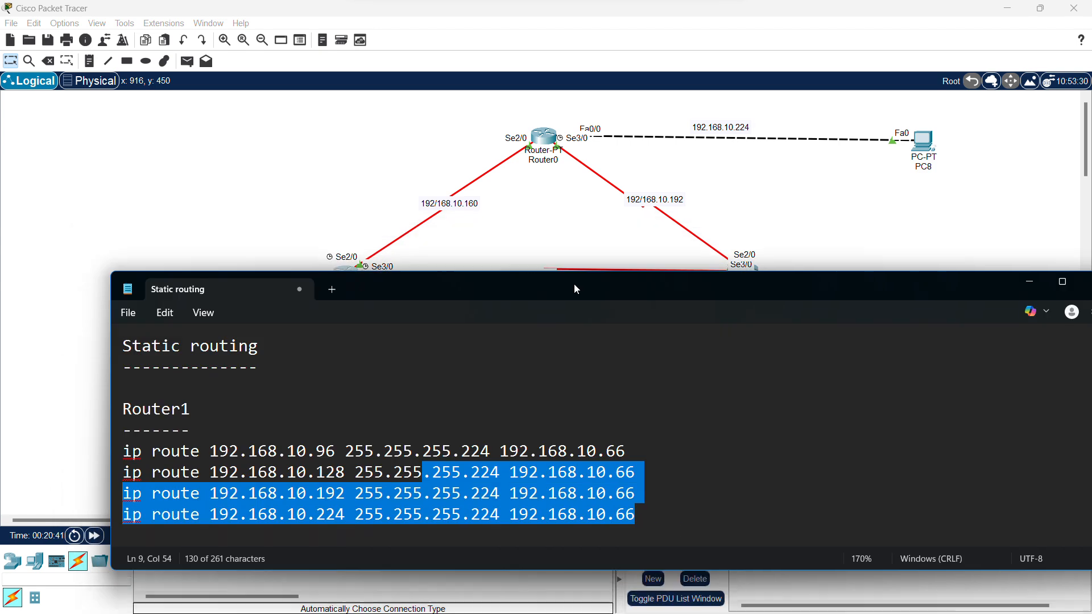
left_click(663, 488)
left_click_drag(634, 518, 122, 447)
key("ctrl+c")
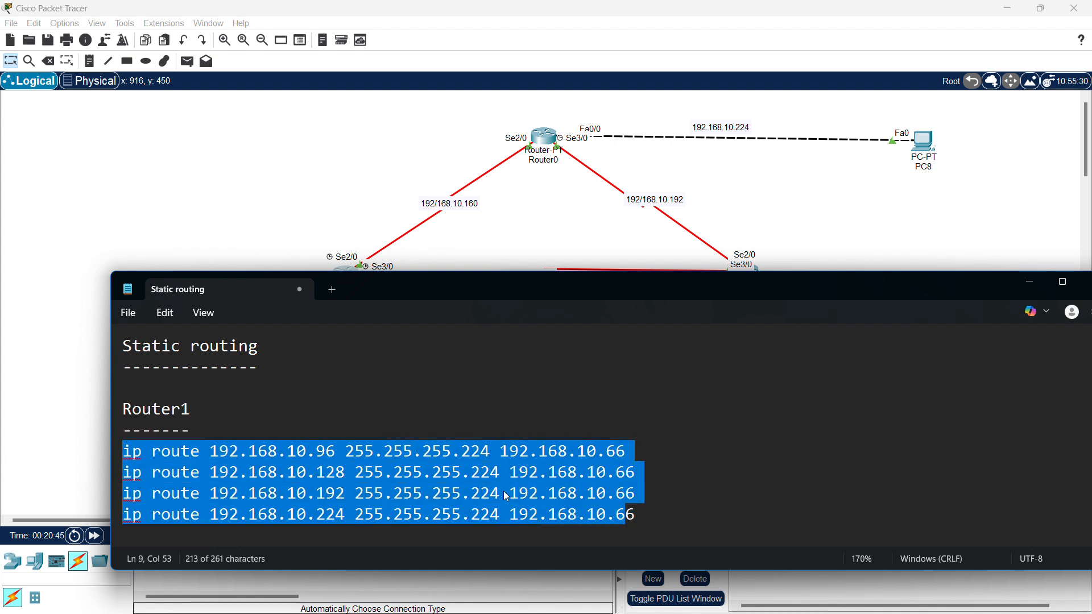
left_click_drag(635, 514, 108, 451)
left_click(645, 519)
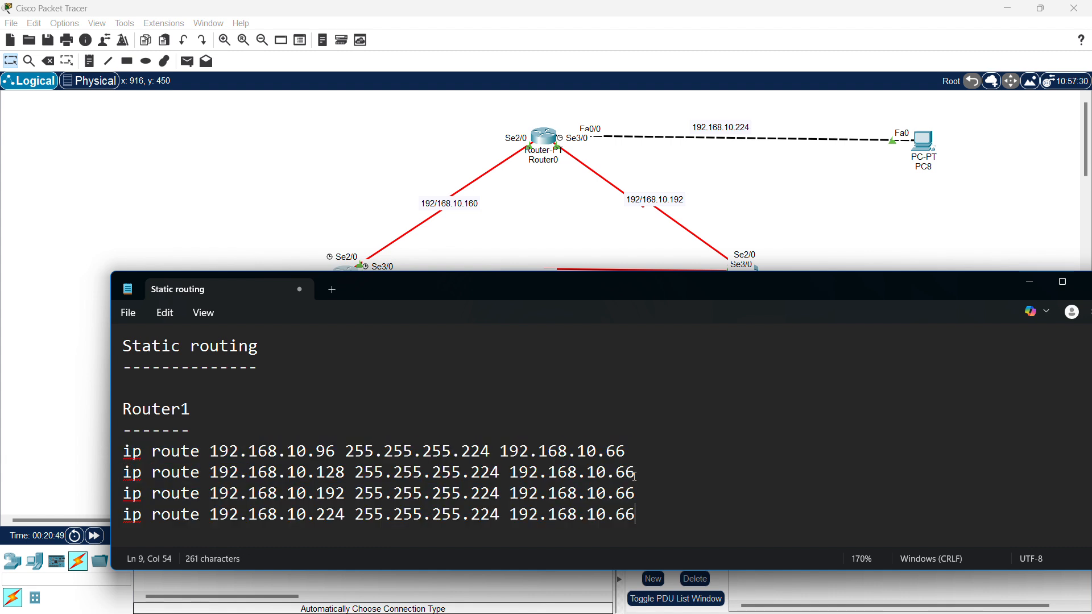
- Paste the four routes as a second block after a blank line, then view the topology
key("Return")
key("Return")
key("ctrl+v")
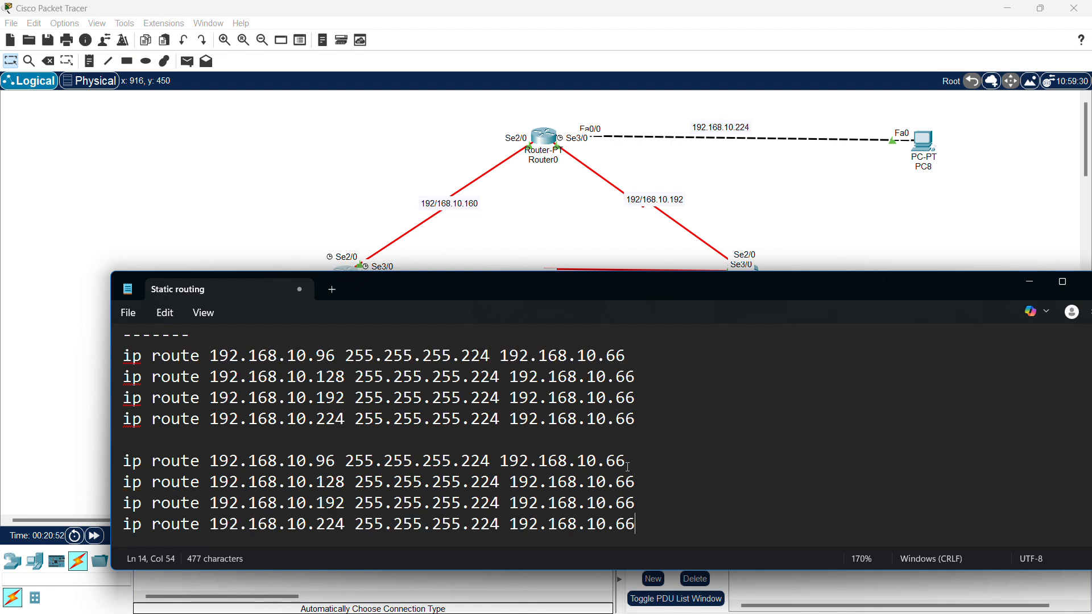
double_click(607, 461)
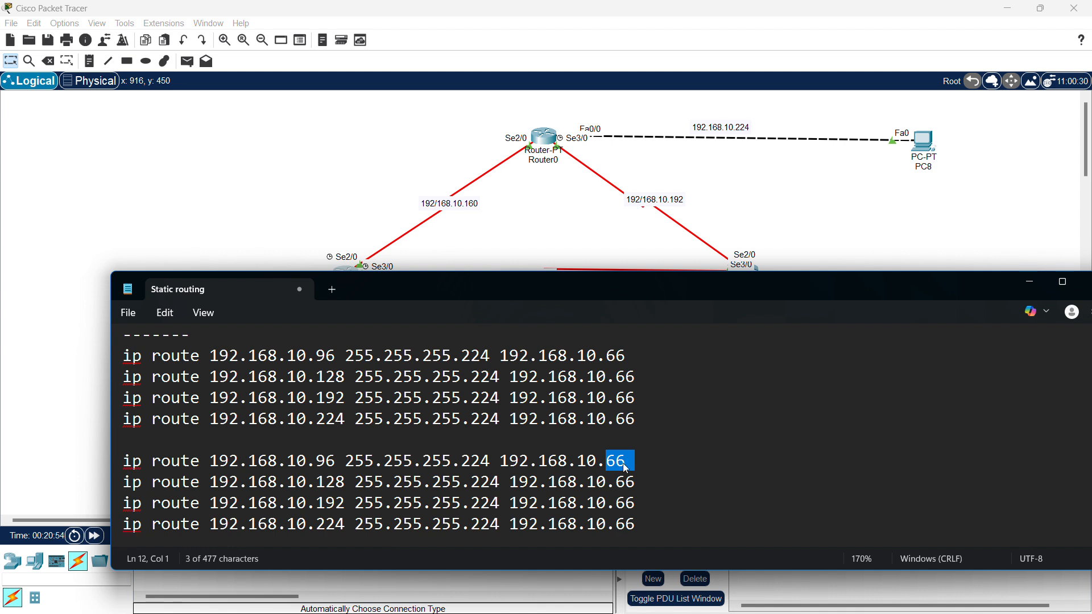
double_click(628, 482)
double_click(624, 504)
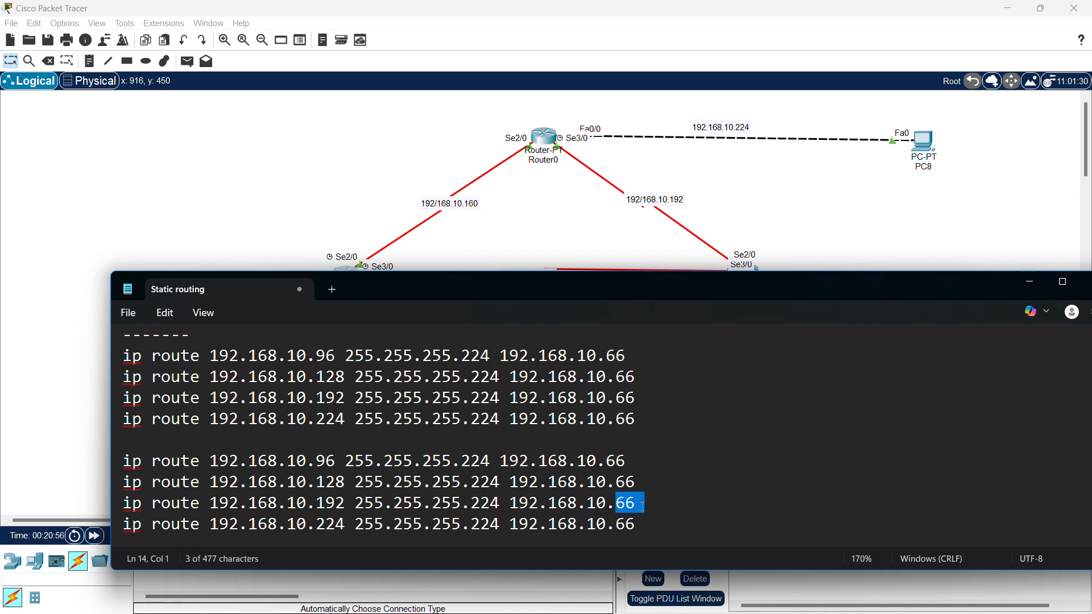
left_click_drag(650, 293, 641, 351)
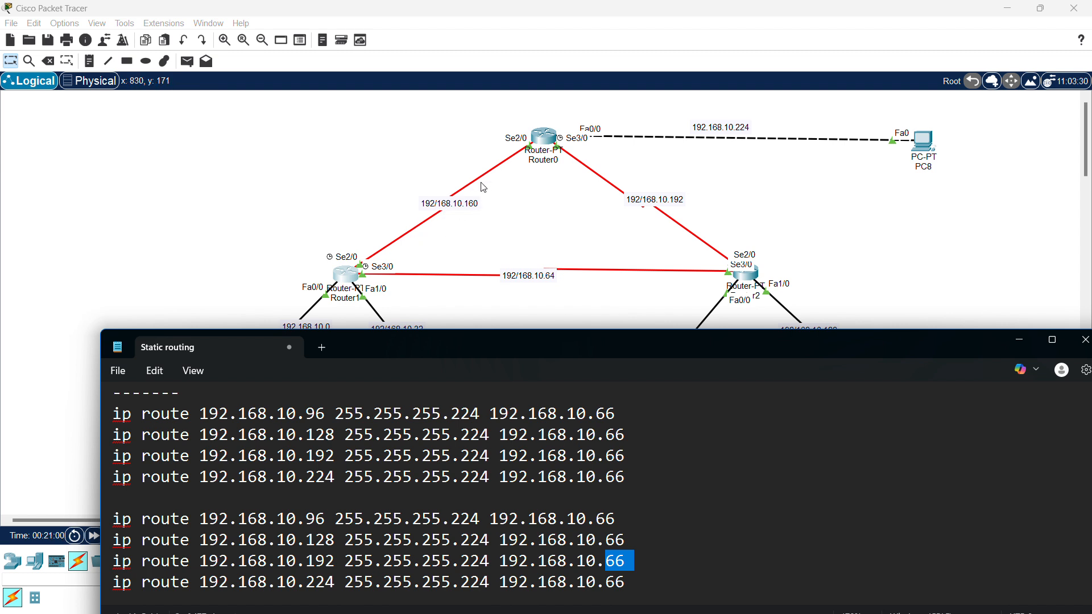
left_click(546, 139)
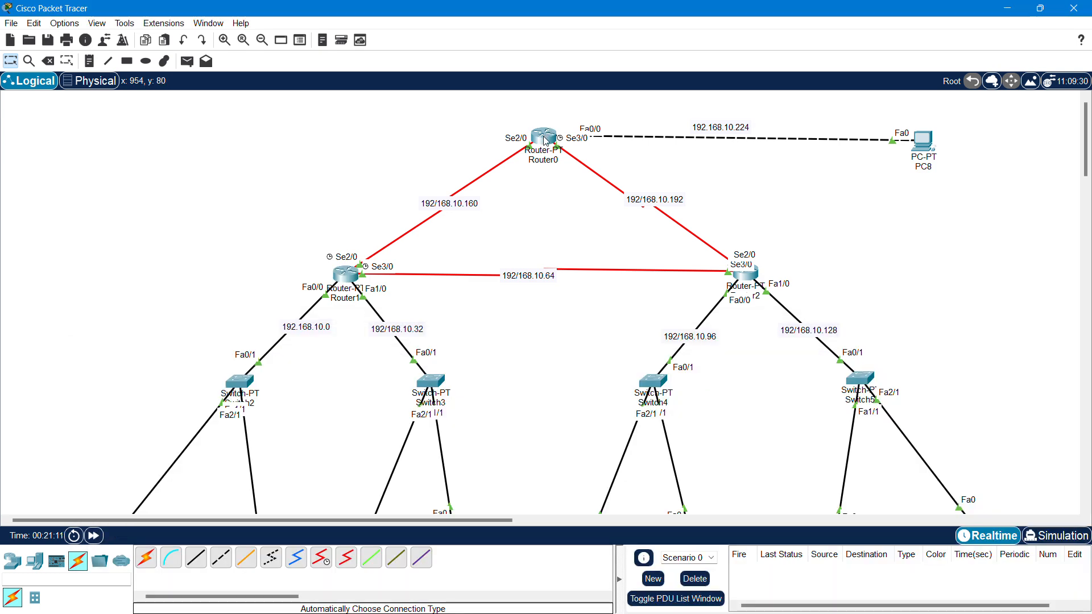
- Back in the notes, change the first second-block route's next hop to 192.168.10.162
mouse_move(546, 139)
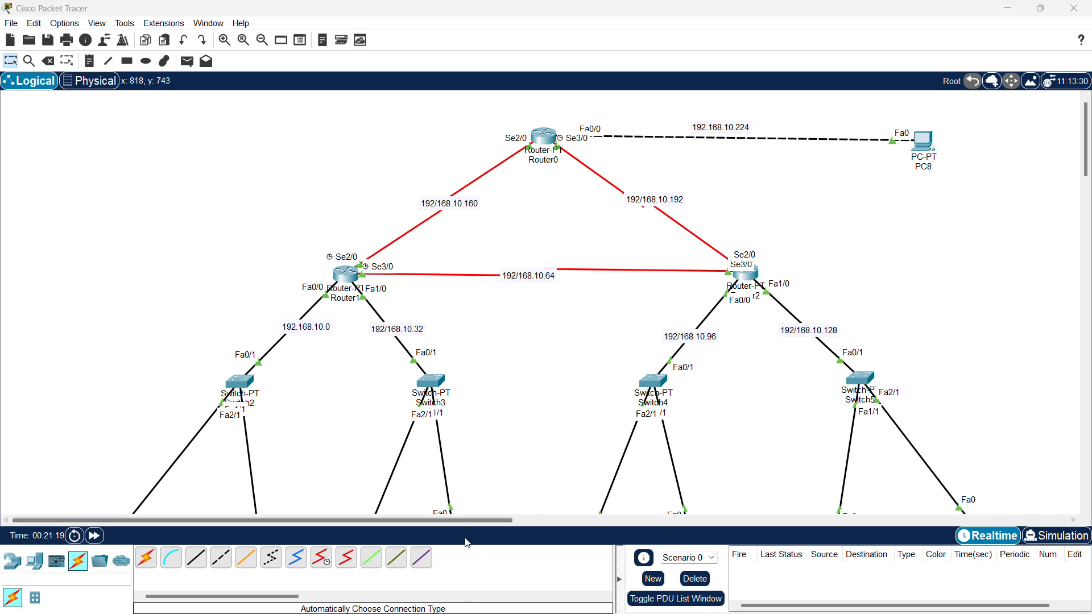
key("super")
mouse_move(435, 600)
left_click(474, 546)
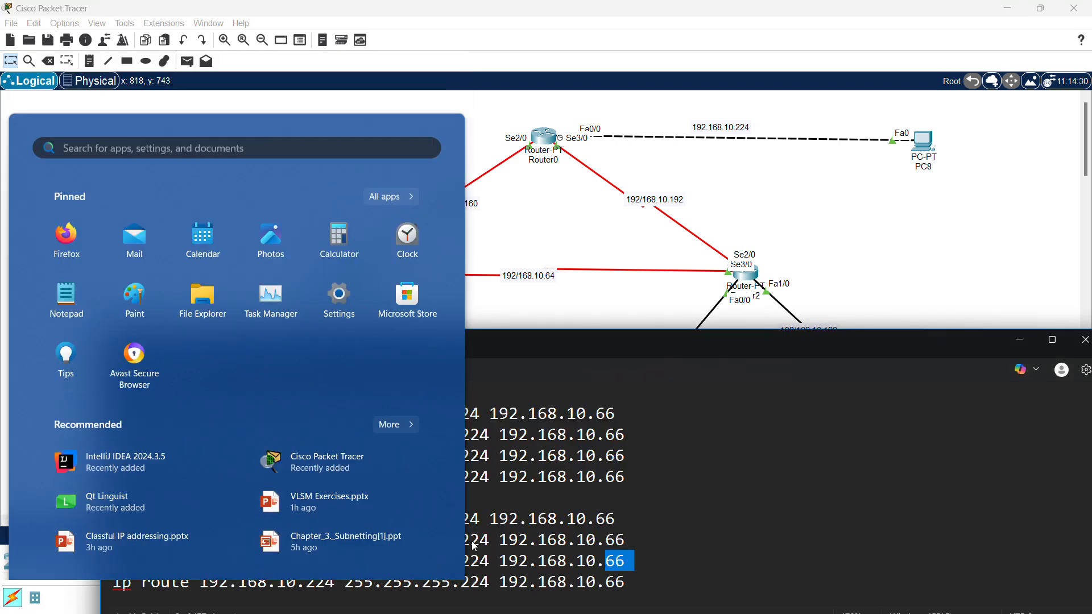
left_click(591, 522)
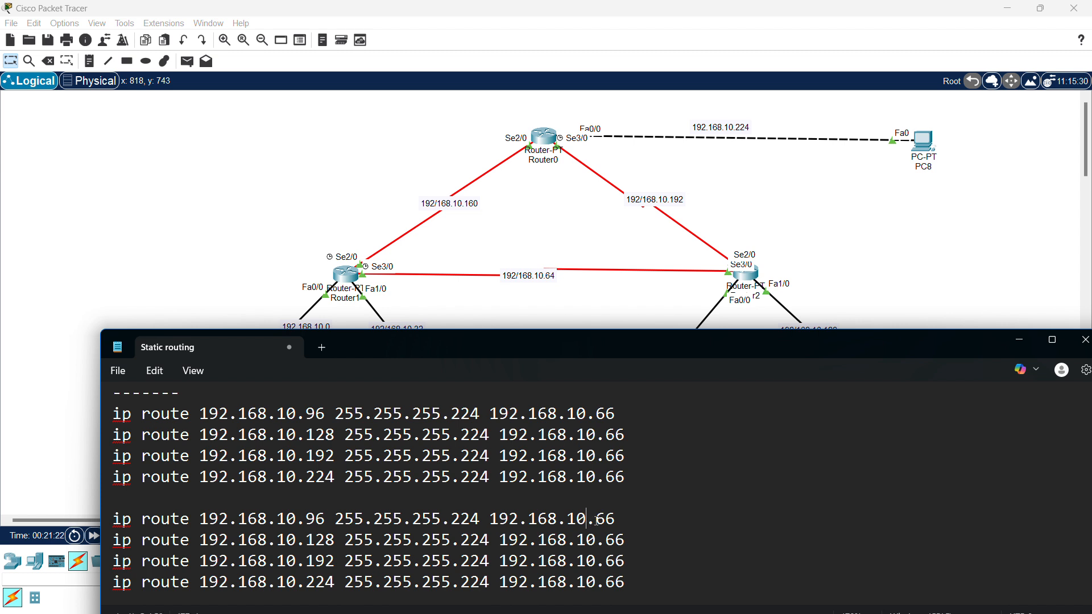
left_click_drag(596, 519, 617, 520)
type("162")
- Replace the 66 ending with 162 on the remaining second-block routes
key("Down")
key("BackSpace")
key("BackSpace")
type("162")
key("Down")
key("BackSpace")
key("BackSpace")
type("162")
key("Down")
key("BackSpace")
key("BackSpace")
type("1")
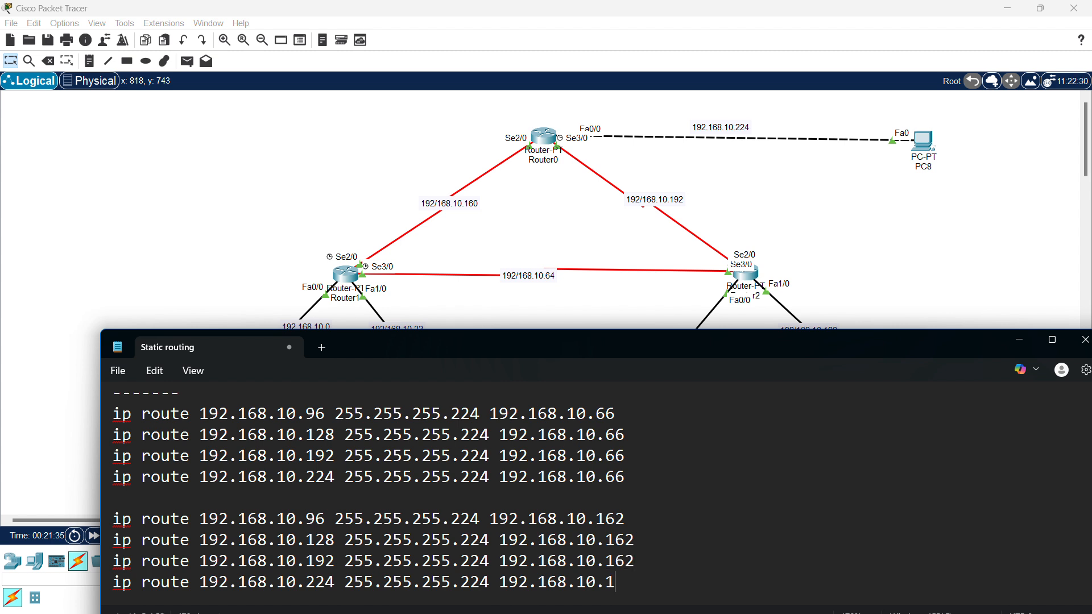
type("62")
scroll(682, 496, "up", 1)
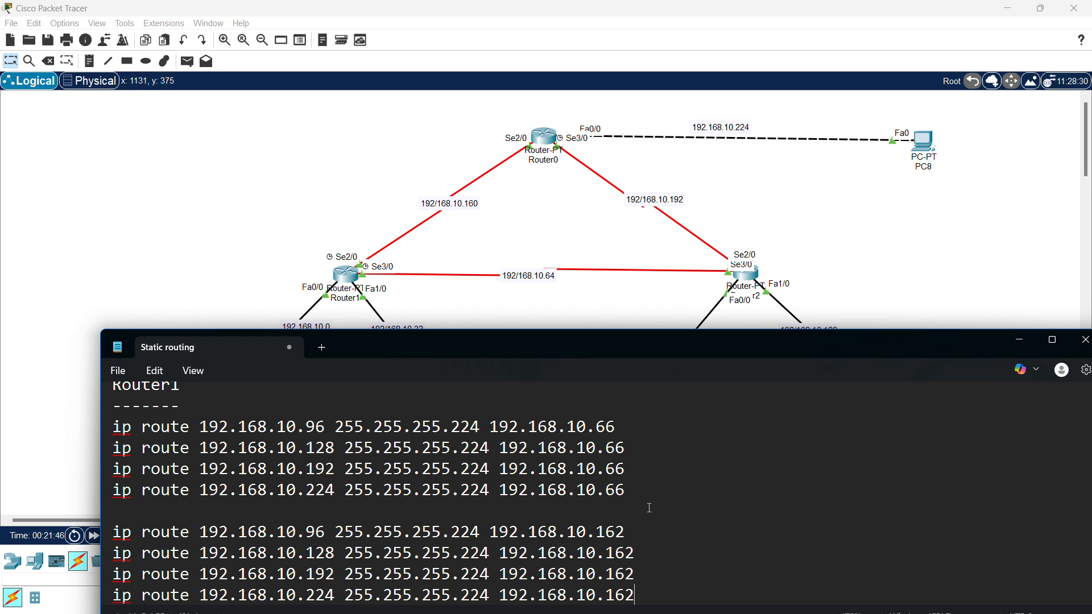
- Below the second block, add a 'Router' heading underlined with six dashes and blank lines
key("Return")
key("Return")
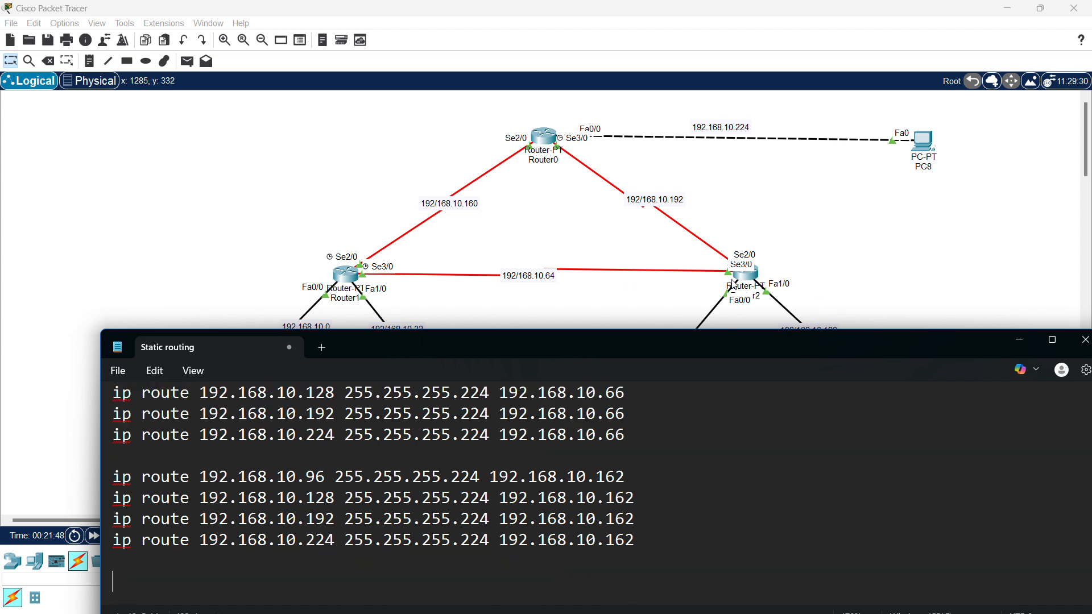
type("Router")
key("Return")
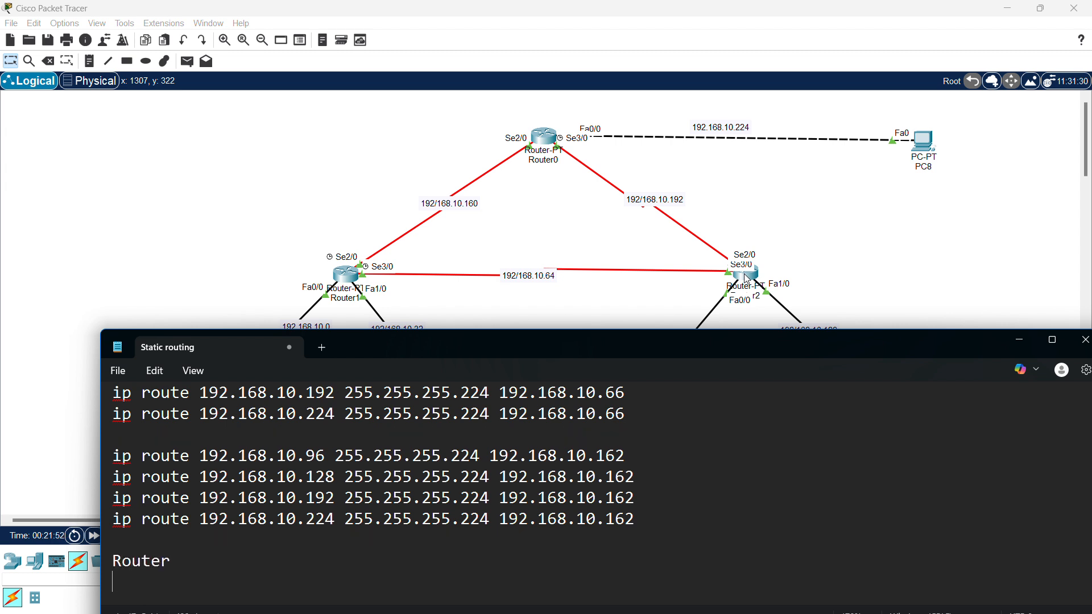
type("------")
left_click_drag(787, 347, 793, 473)
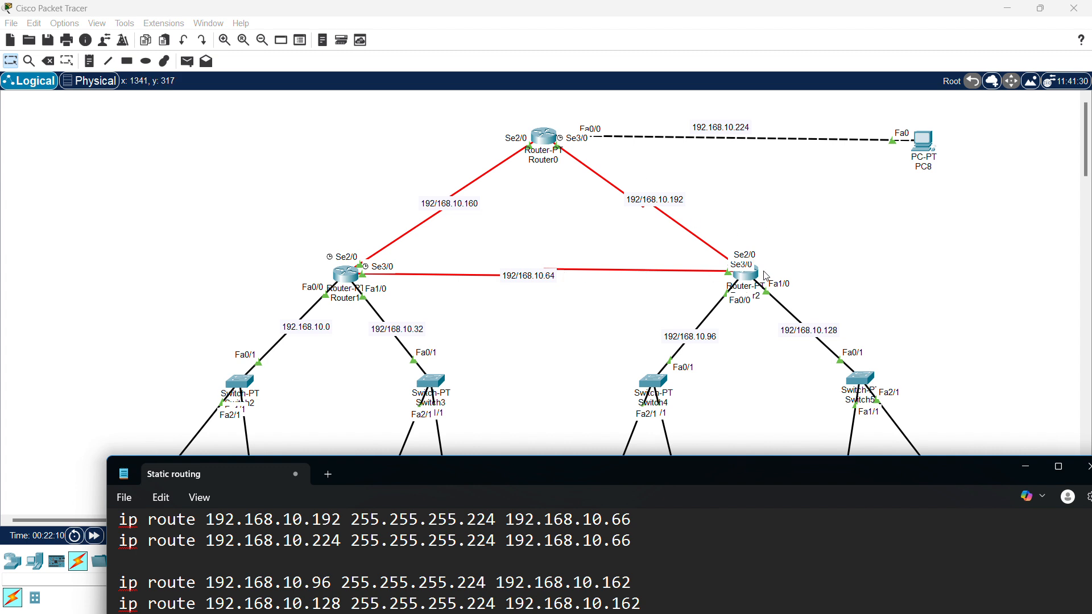
left_click_drag(689, 466, 686, 354)
key("Return")
key("Return")
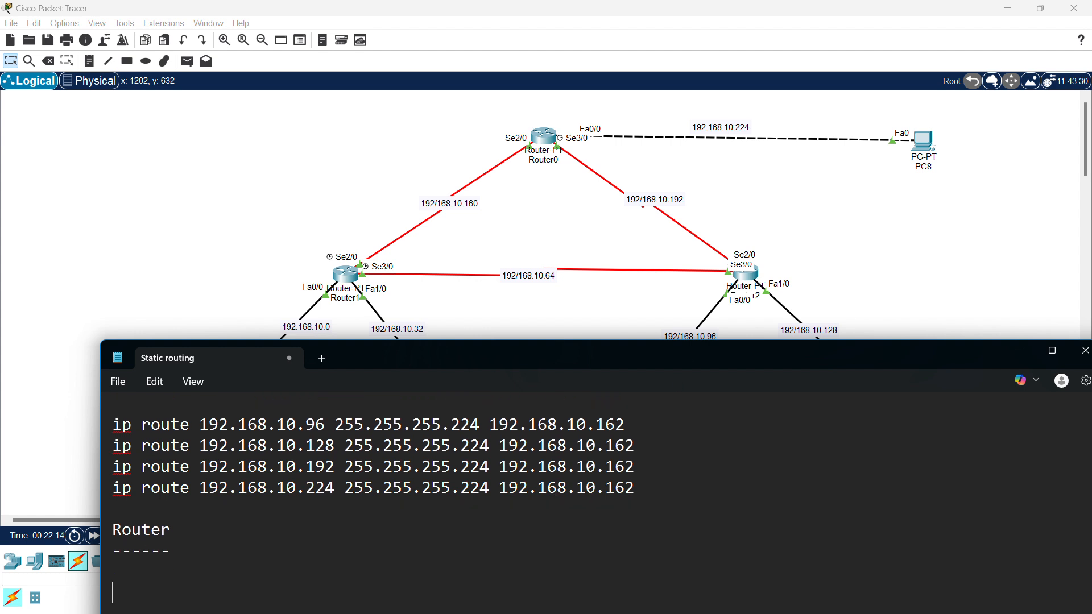
left_click_drag(597, 361, 600, 439)
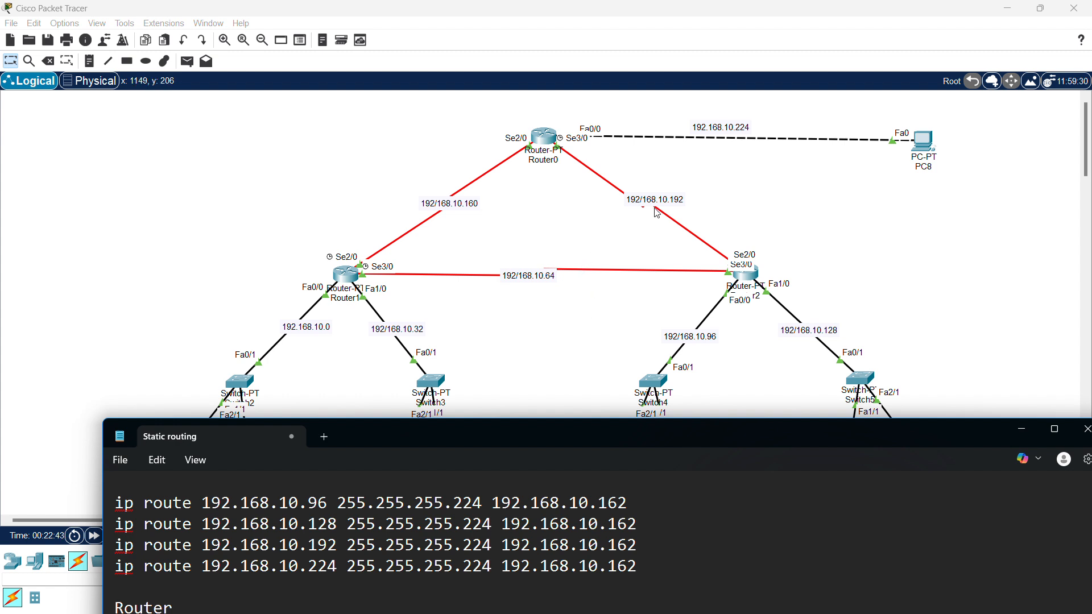
- Write the route 'ip route 192.168.10.0 255.255.255.224 192.168.10.65' under the Router heading
left_click_drag(624, 432, 618, 351)
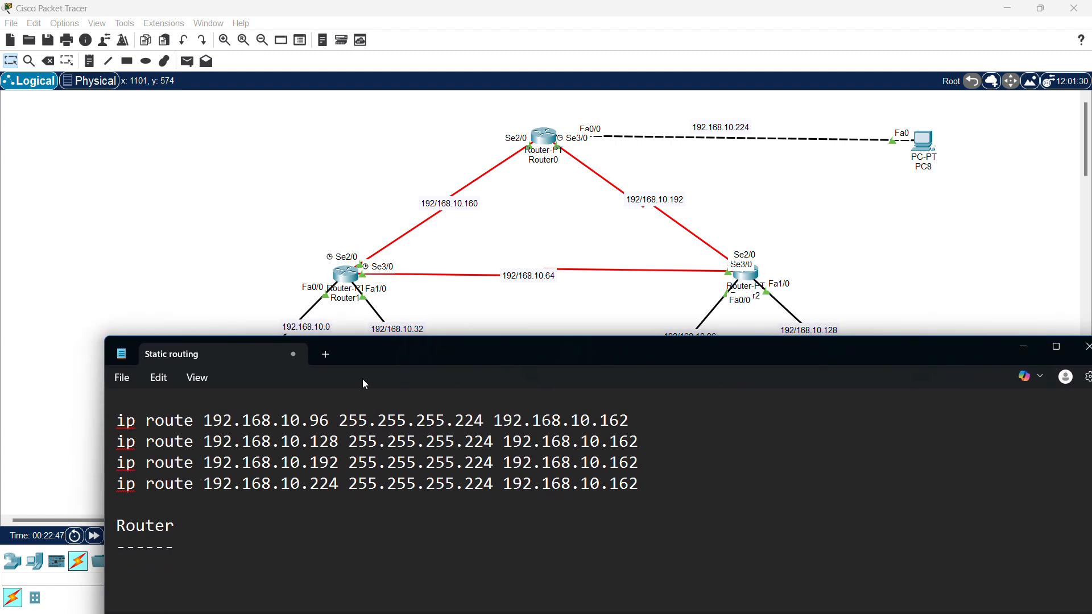
type("ip route")
type("1")
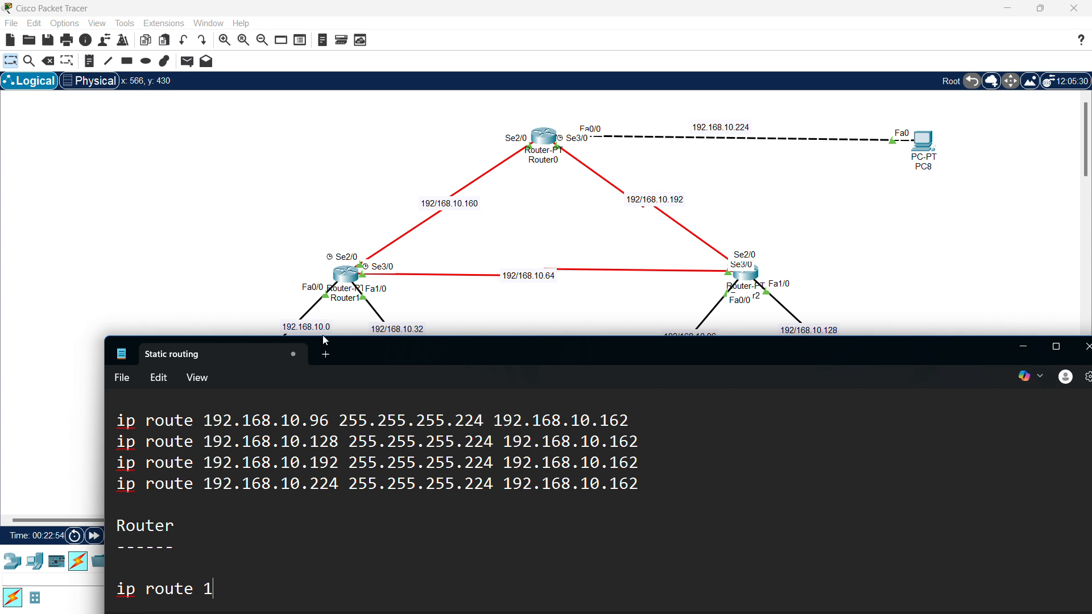
type("92.168.10.-")
key("BackSpace")
type("0")
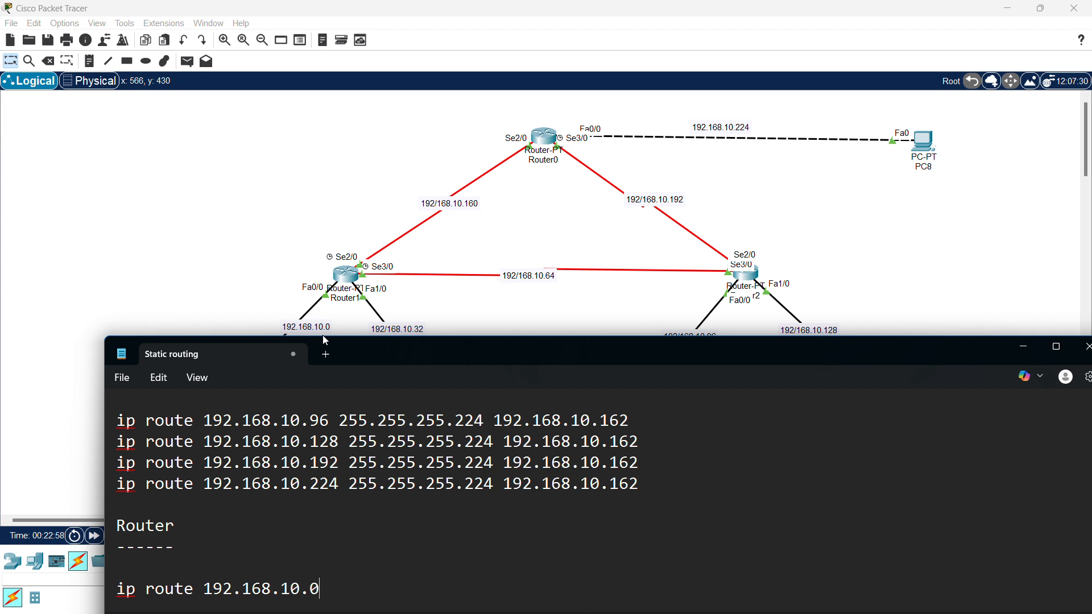
type(" 255.255.255.224")
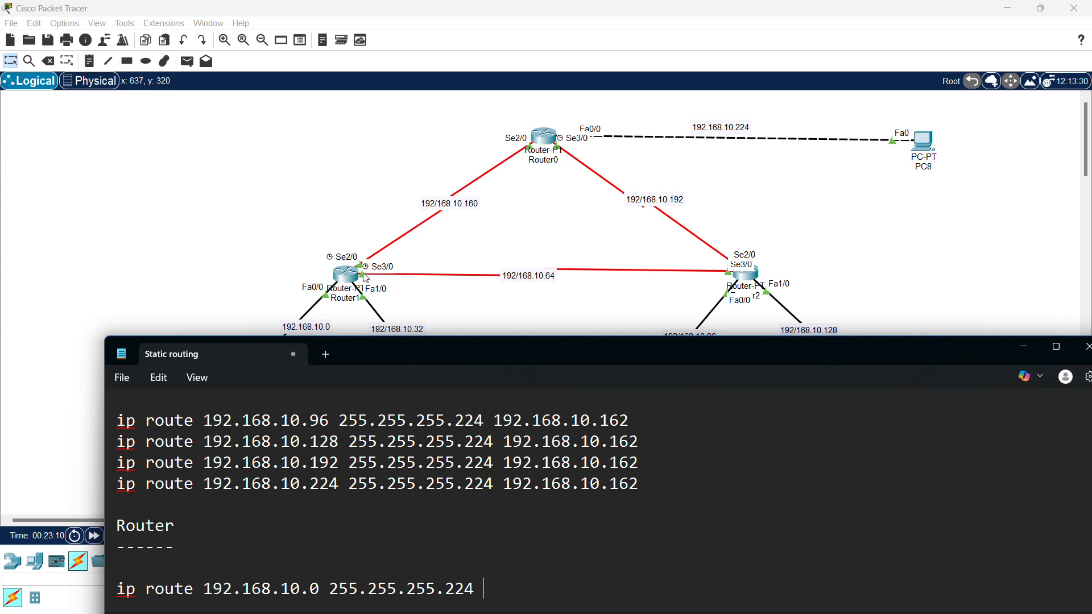
type("192.168.10.65")
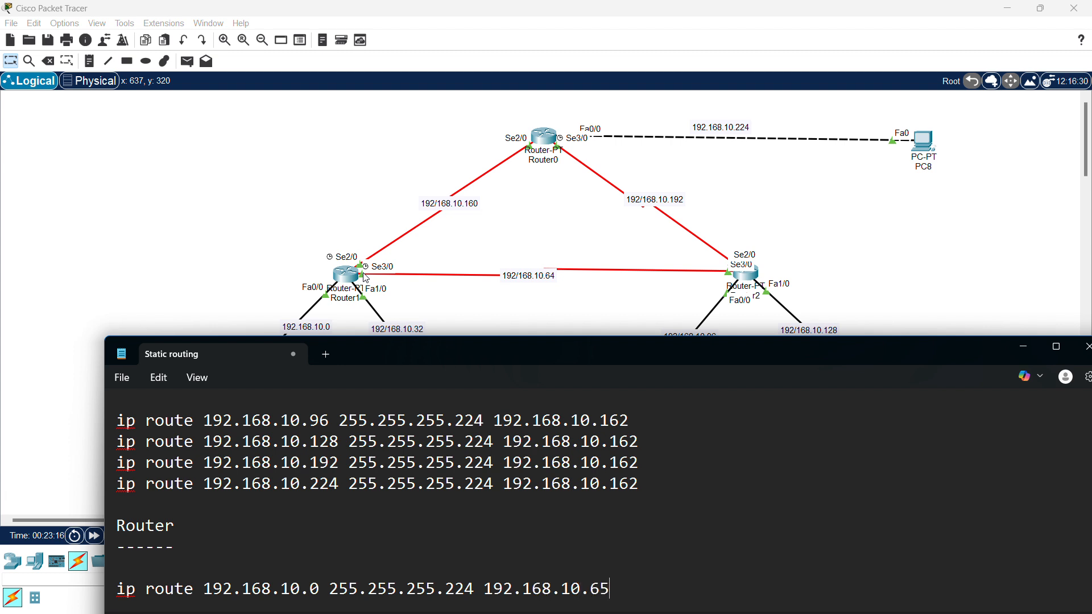
- Duplicate the route line and change its network to 192.168.10.32
key("shift+Home")
key("ctrl+c")
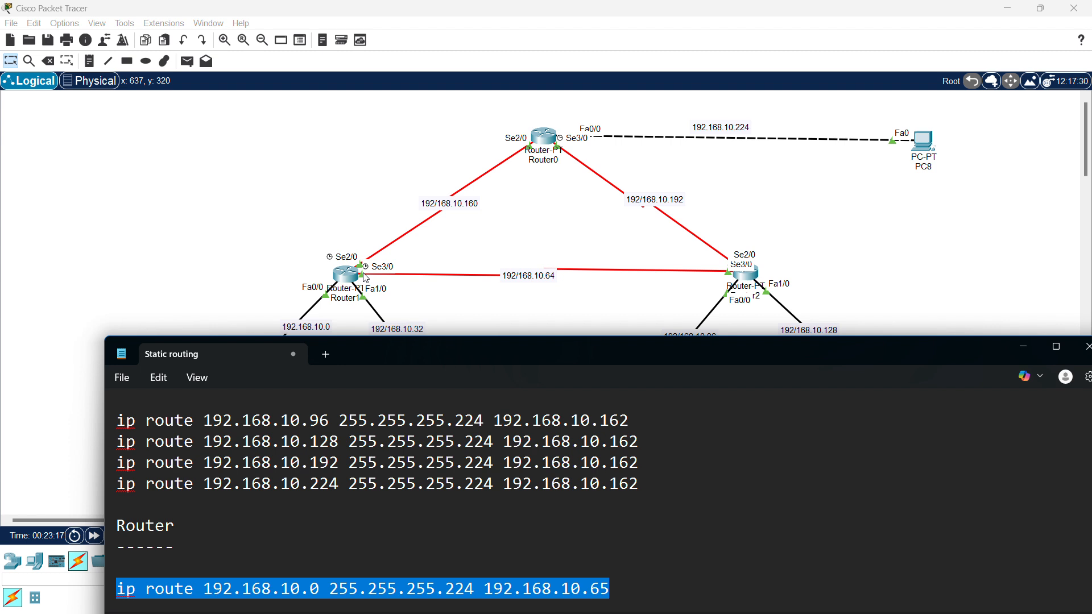
key("End")
key("Return")
key("ctrl+v")
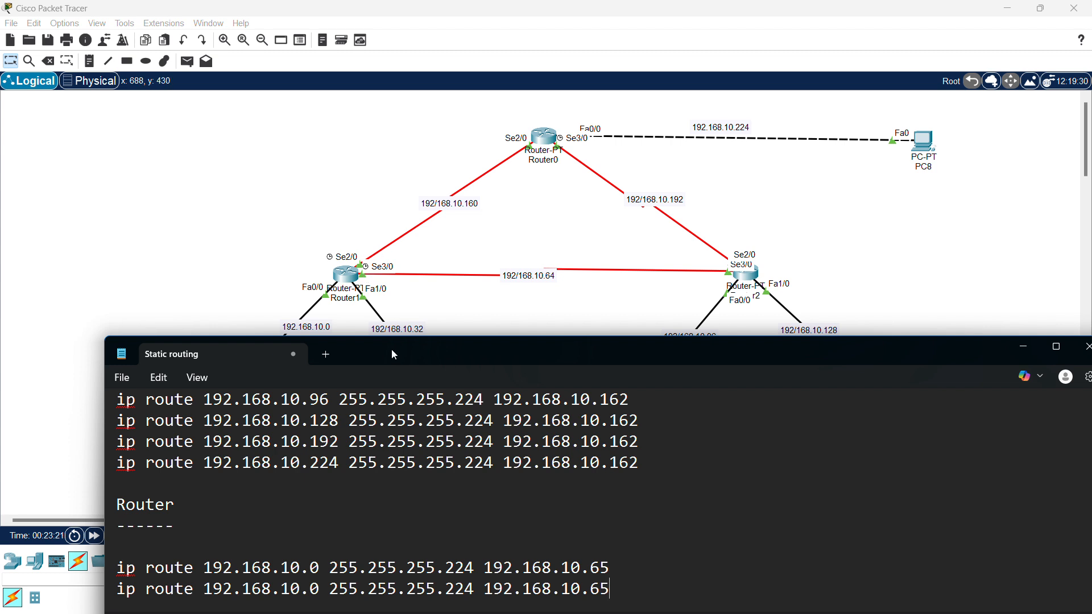
left_click(330, 585)
key("BackSpace")
type("32")
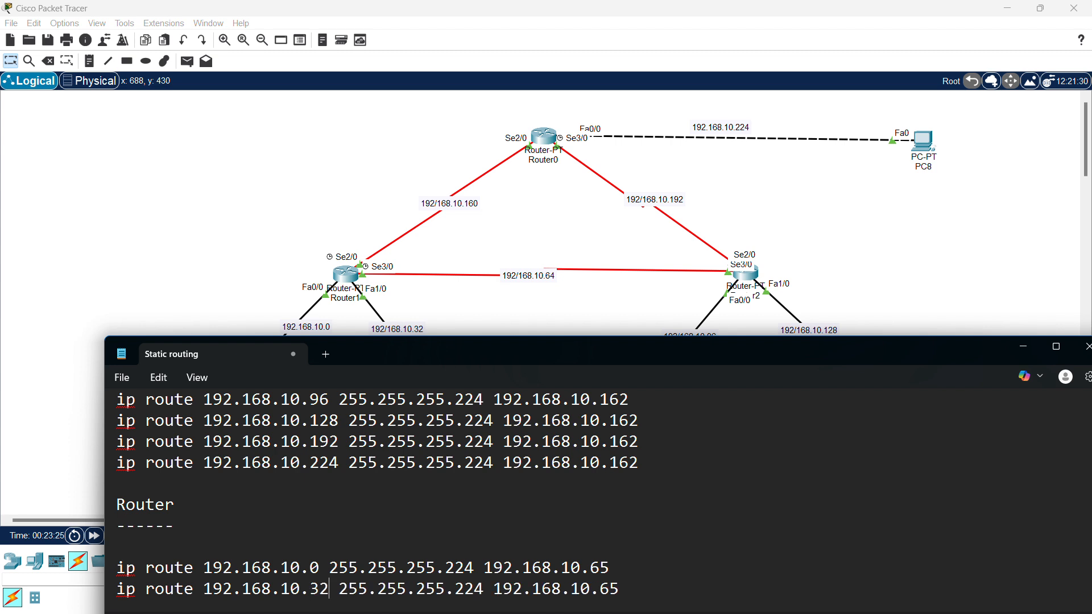
- Add two more copies of the route for networks 192.168.10.160 and 192.168.10.224
key("Return")
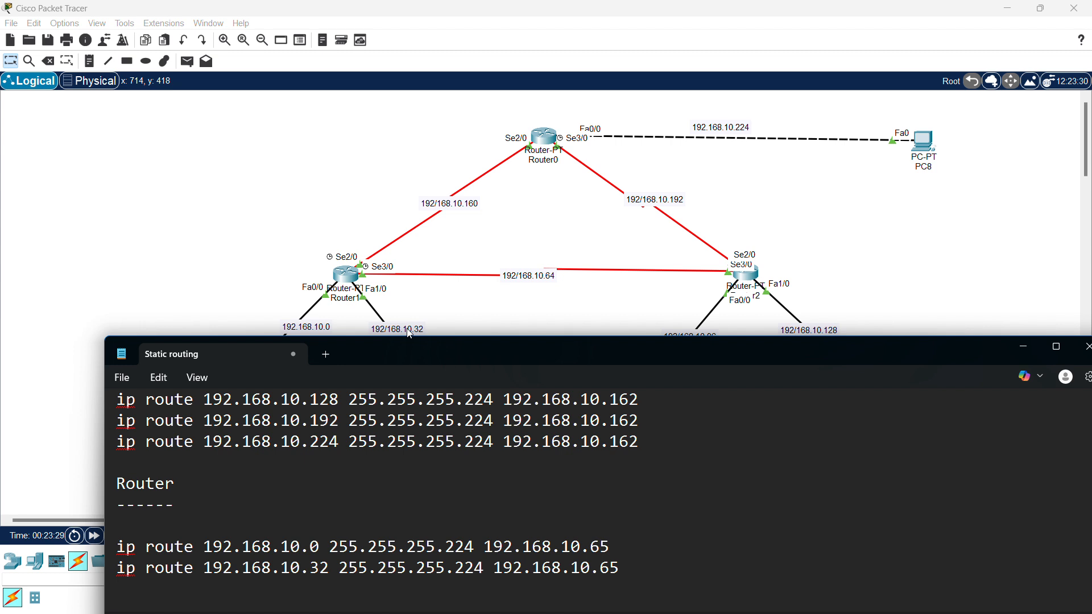
key("ctrl+v")
left_click(321, 590)
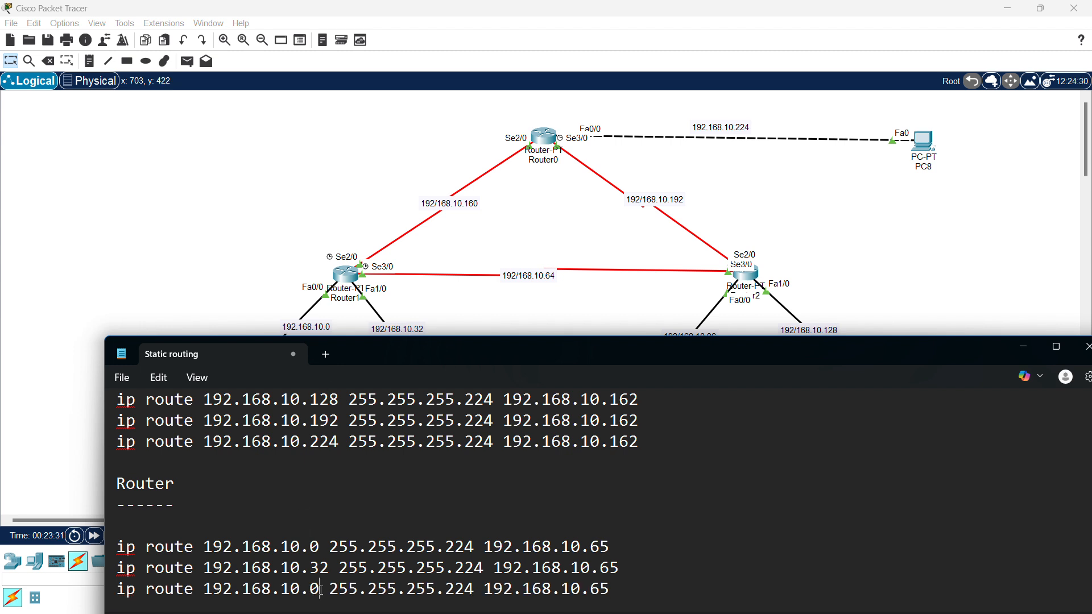
key("BackSpace")
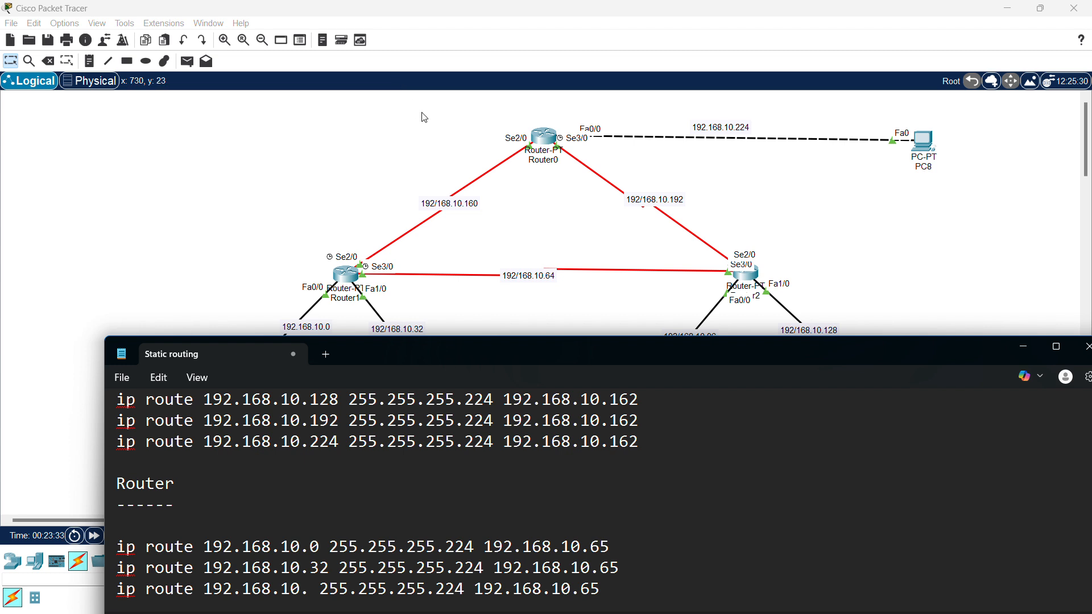
type("160")
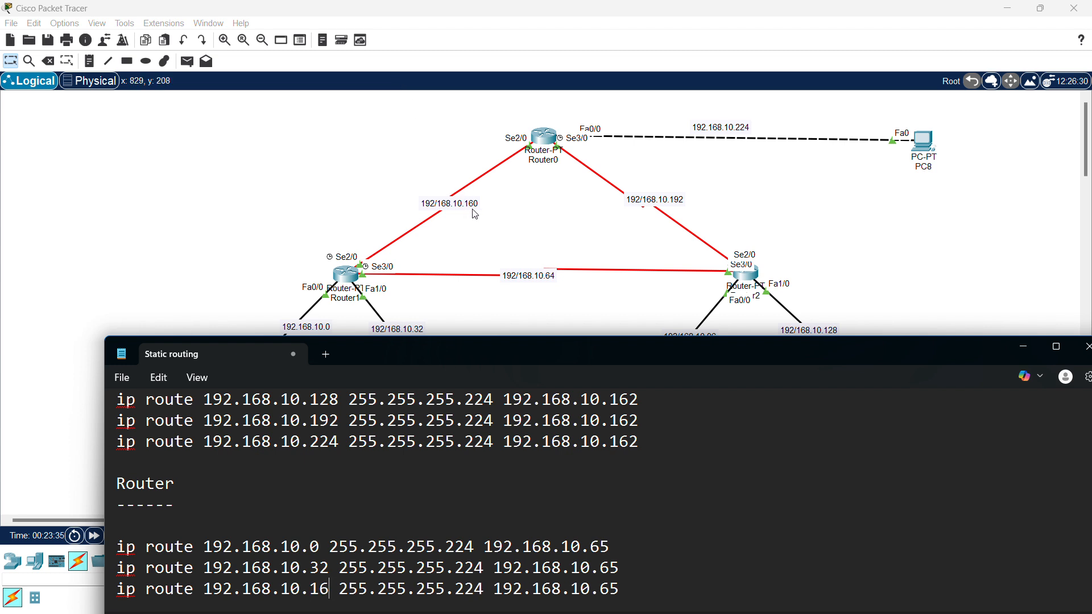
key("Return")
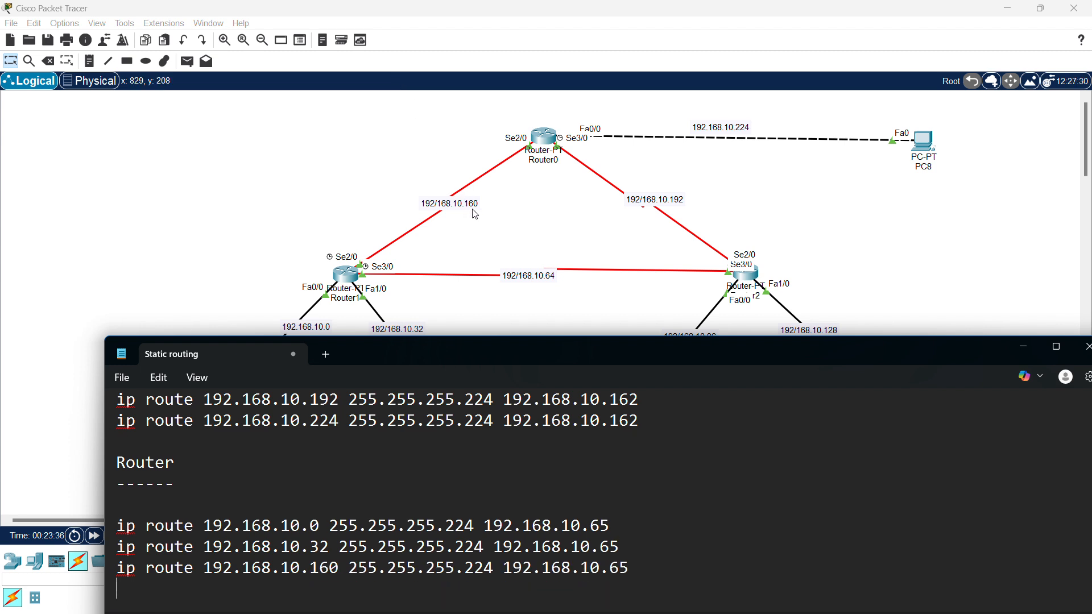
key("ctrl+v")
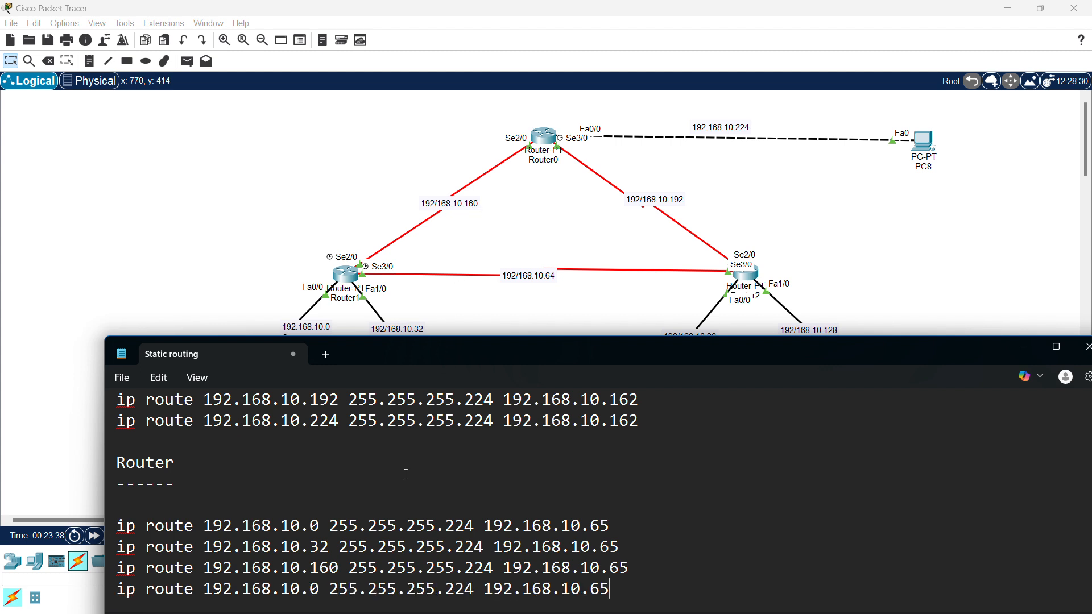
left_click(321, 590)
key("BackSpace")
type("224")
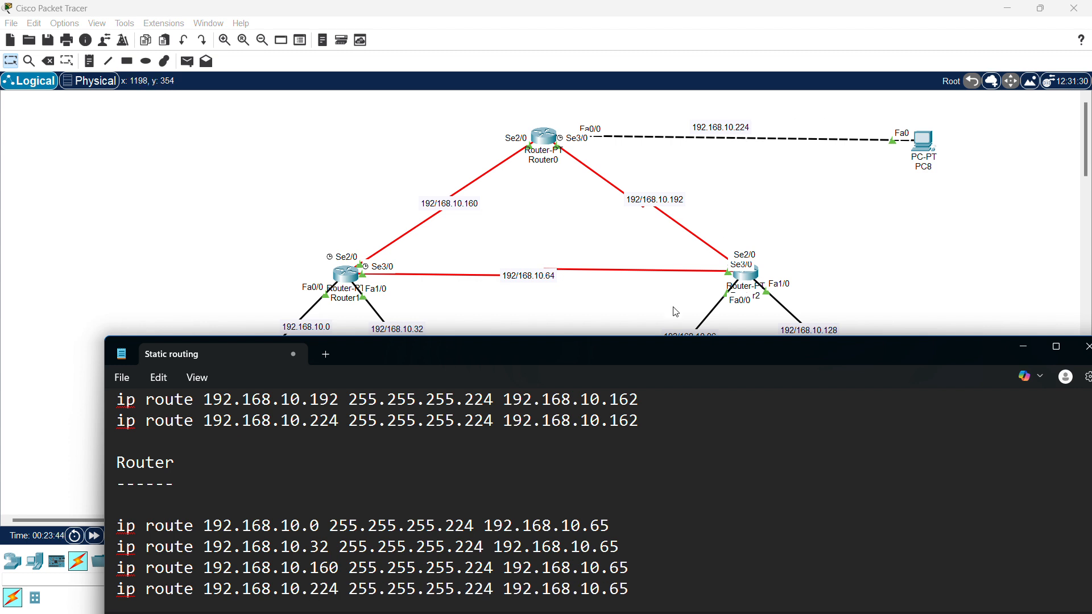
- Copy the four route lines and paste them as a second block below
left_click_drag(611, 590, 134, 514)
left_click_drag(629, 590, 117, 526)
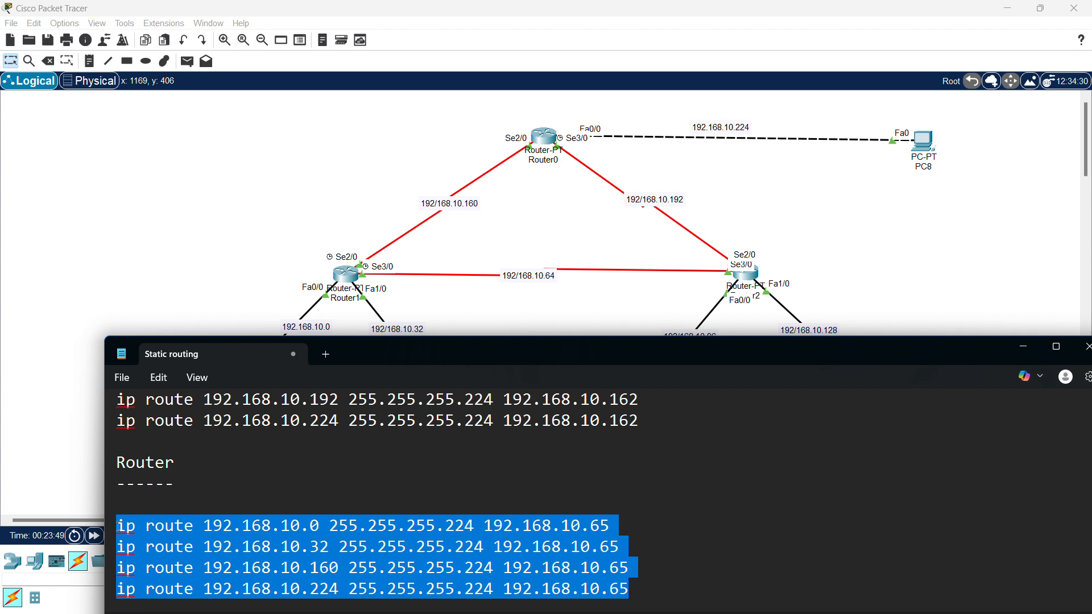
key("ctrl+c")
left_click(635, 585)
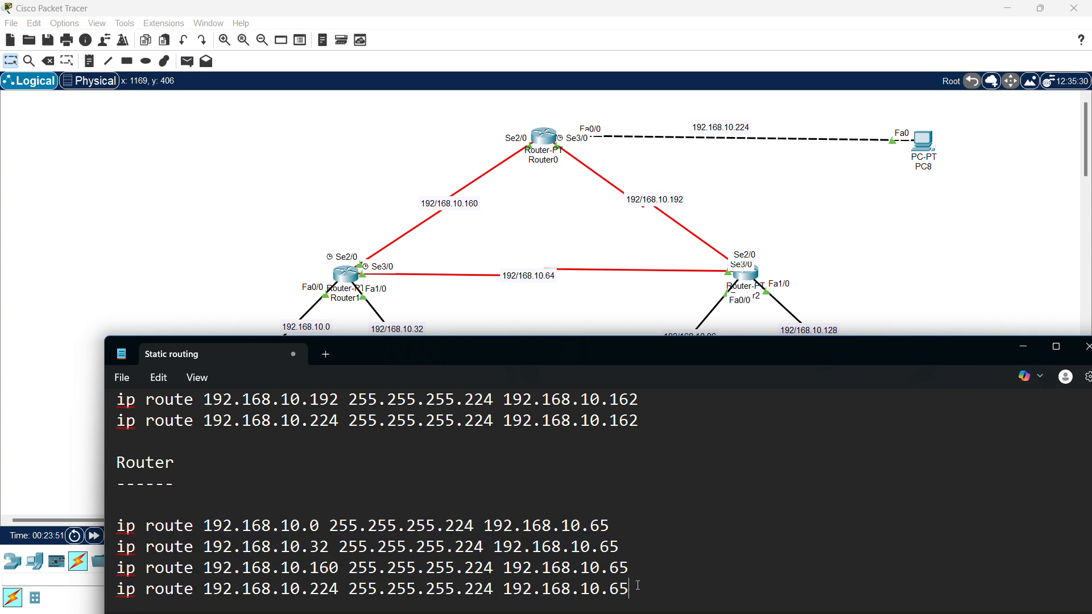
key("Return")
key("Return")
key("ctrl+v")
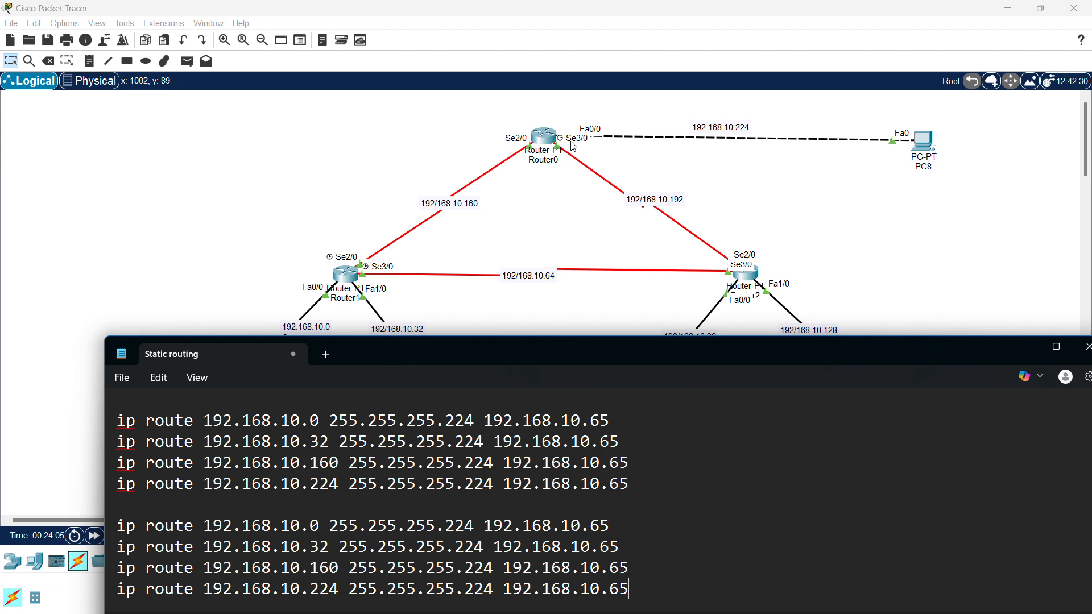
- Change the copied routes' next hop from 192.168.10.65 to 192.168.10.194
left_click(611, 522)
key("BackSpace")
key("BackSpace")
type("194")
key("BackSpace")
key("BackSpace")
type("194")
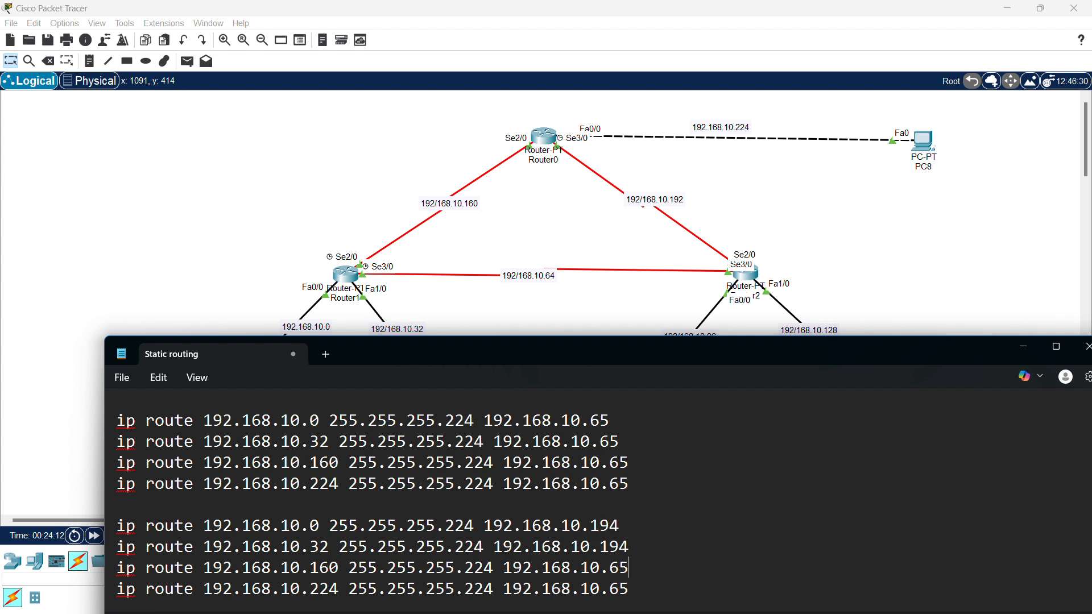
key("BackSpace")
key("BackSpace")
type("194")
key("BackSpace")
key("BackSpace")
type("194")
- Add a 'Router0' heading below the route lines
scroll(622, 505, "up", 1)
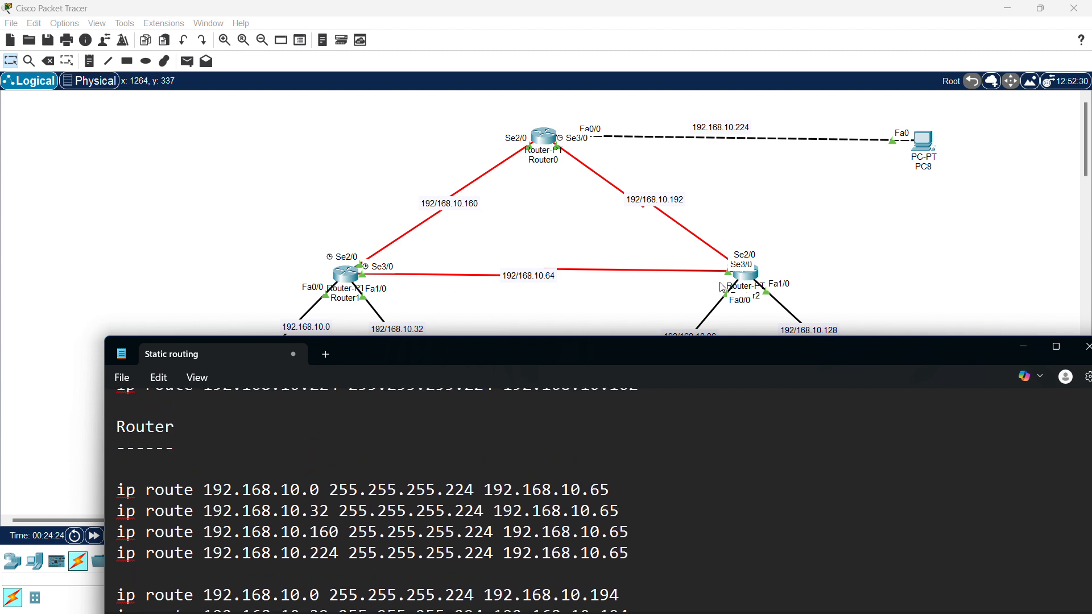
scroll(609, 481, "down", 1)
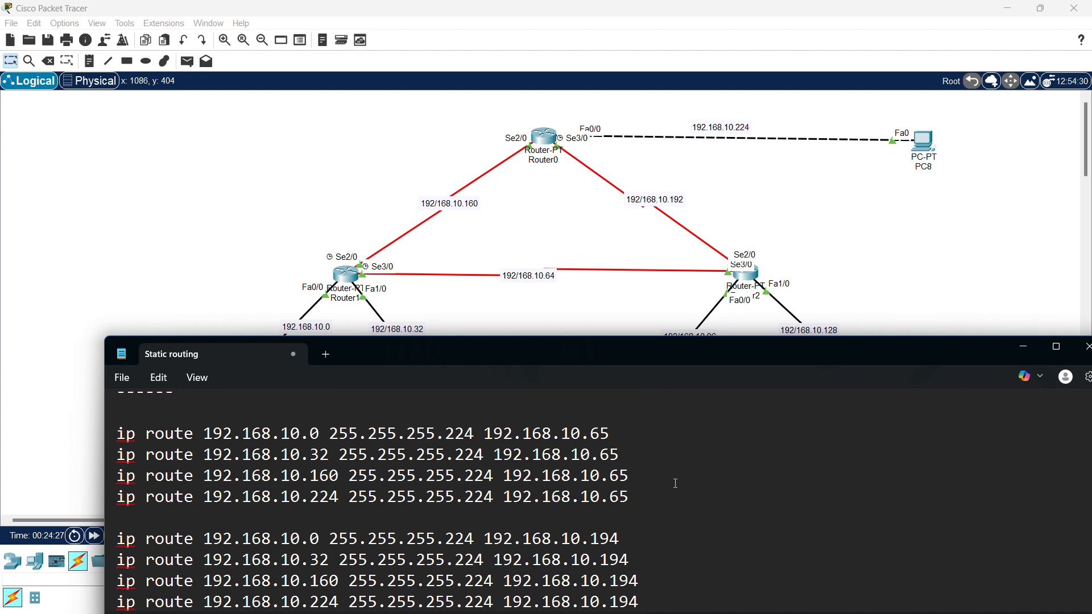
key("Return")
key("Return")
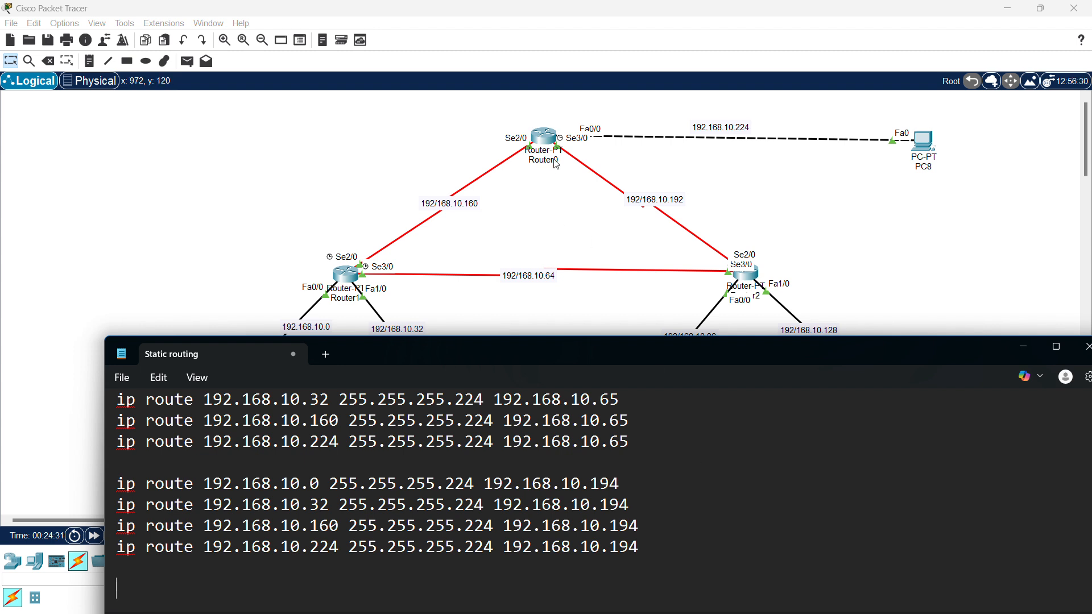
type("Router0")
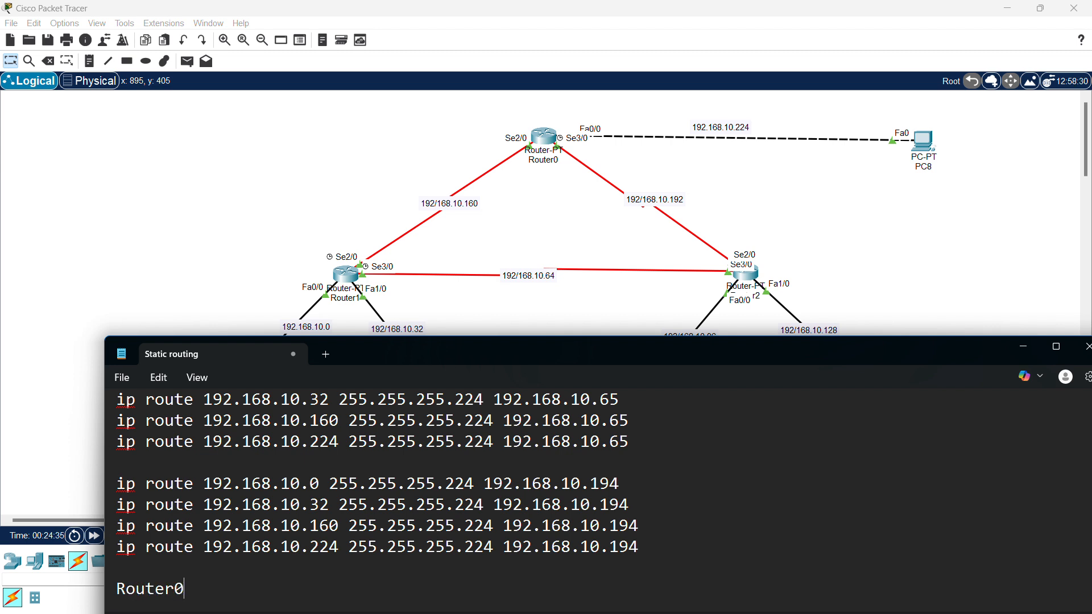
- Underline the Router0 heading with a dash and begin a line reading 'ip route' beneath it
key("Return")
type("--------")
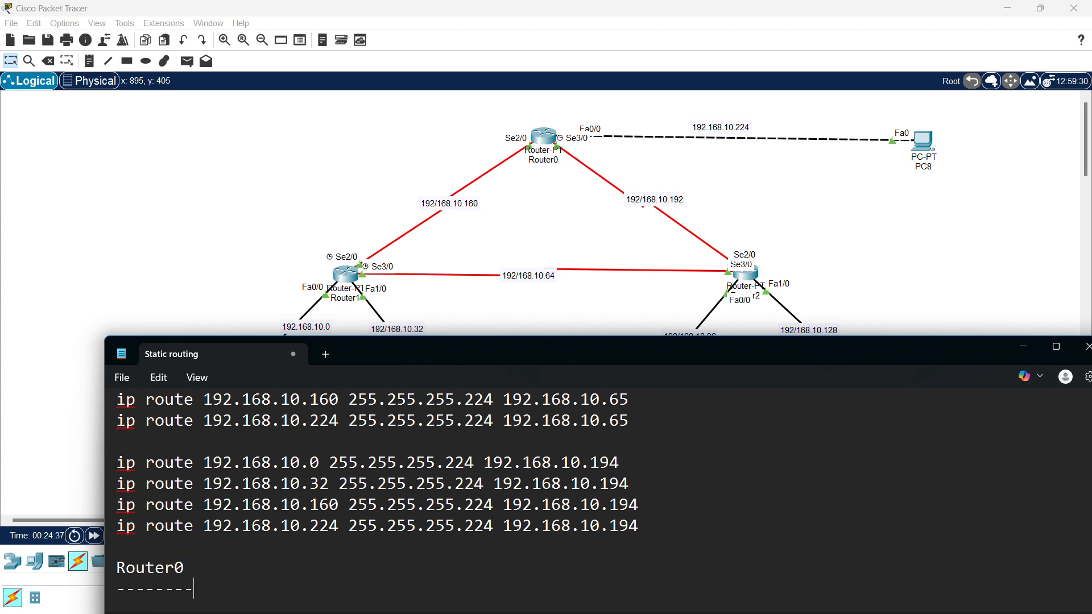
key("Return")
key("Return")
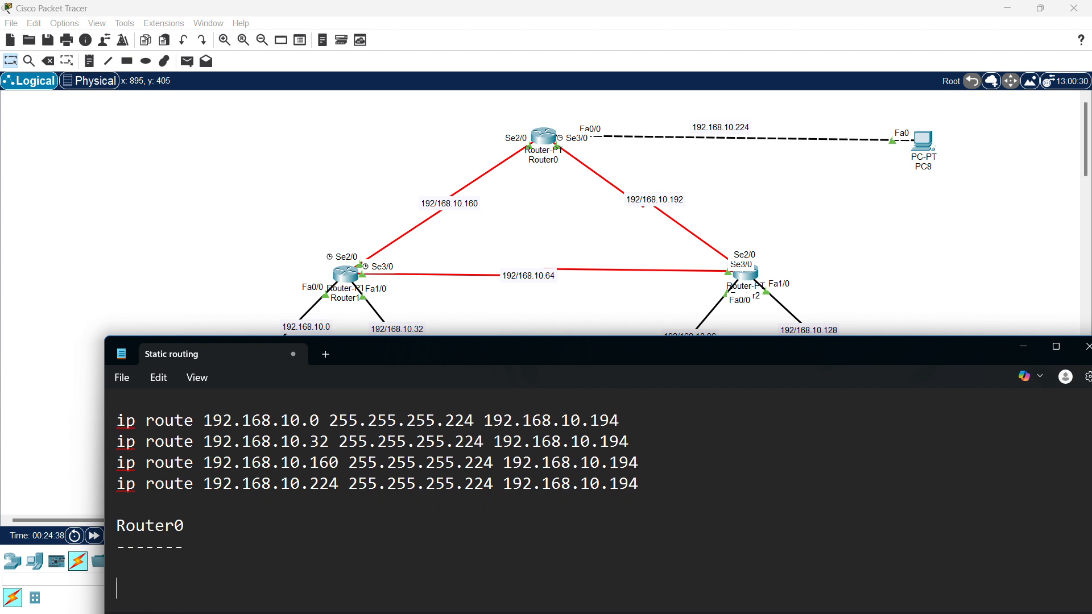
left_click_drag(746, 351, 744, 404)
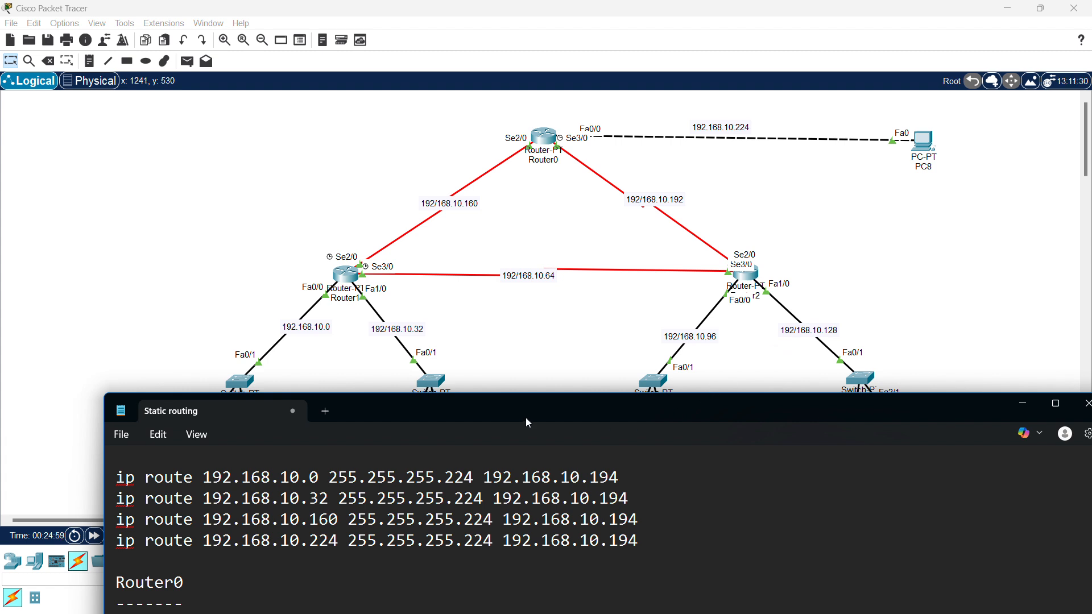
left_click_drag(528, 425, 531, 366)
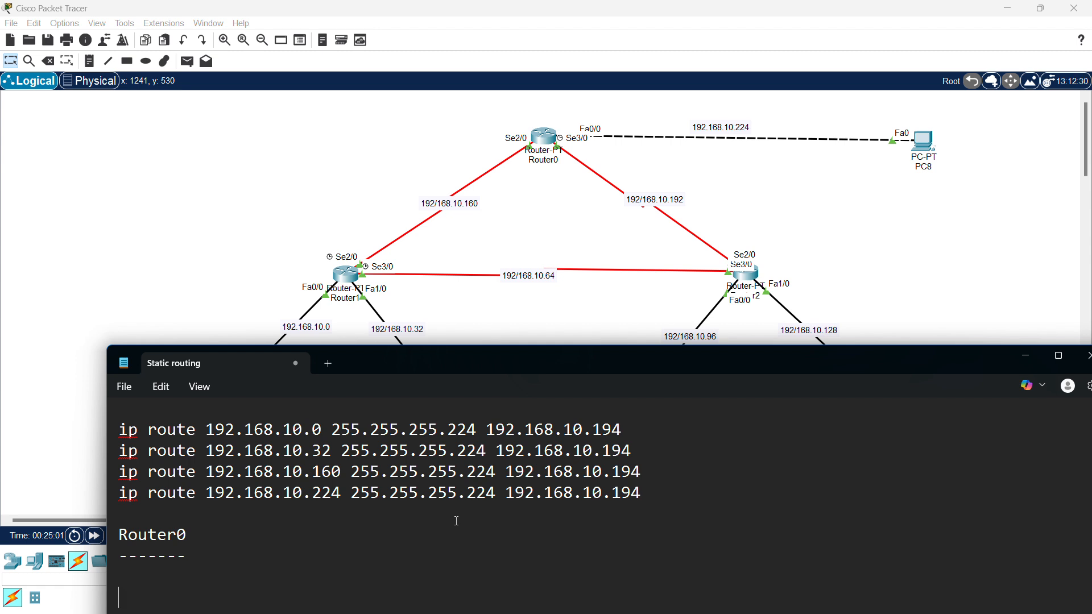
type("ip route")
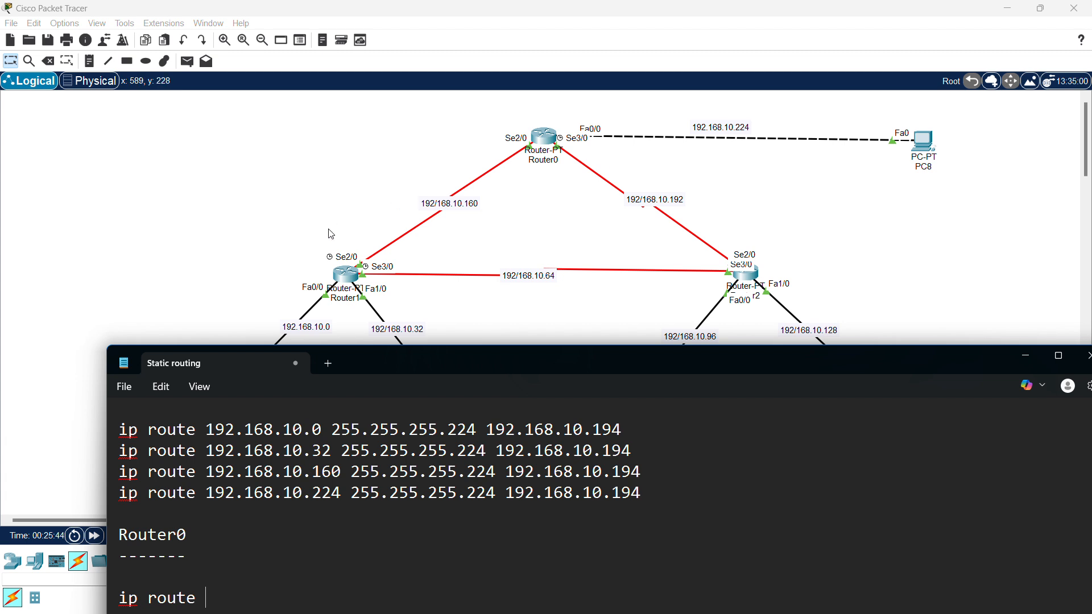
- Complete the route 'ip route 192.168.10.0 255.255.255.224 192.168.10.161'
type("192.179")
key("BackSpace")
key("BackSpace")
type("68")
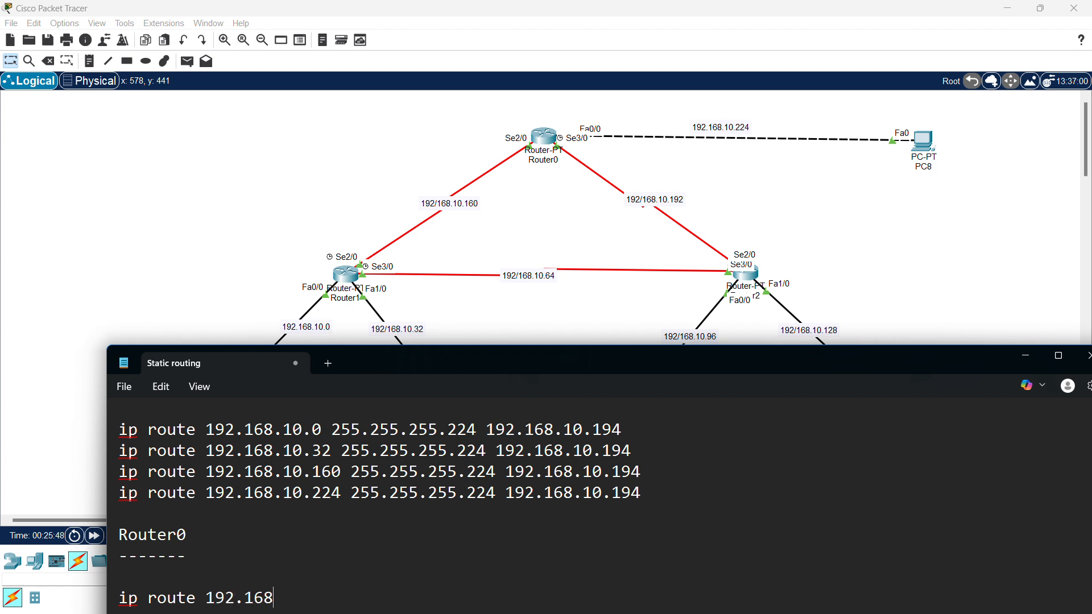
type(".10")
key("BackSpace")
type("10.0 255.255.255.224")
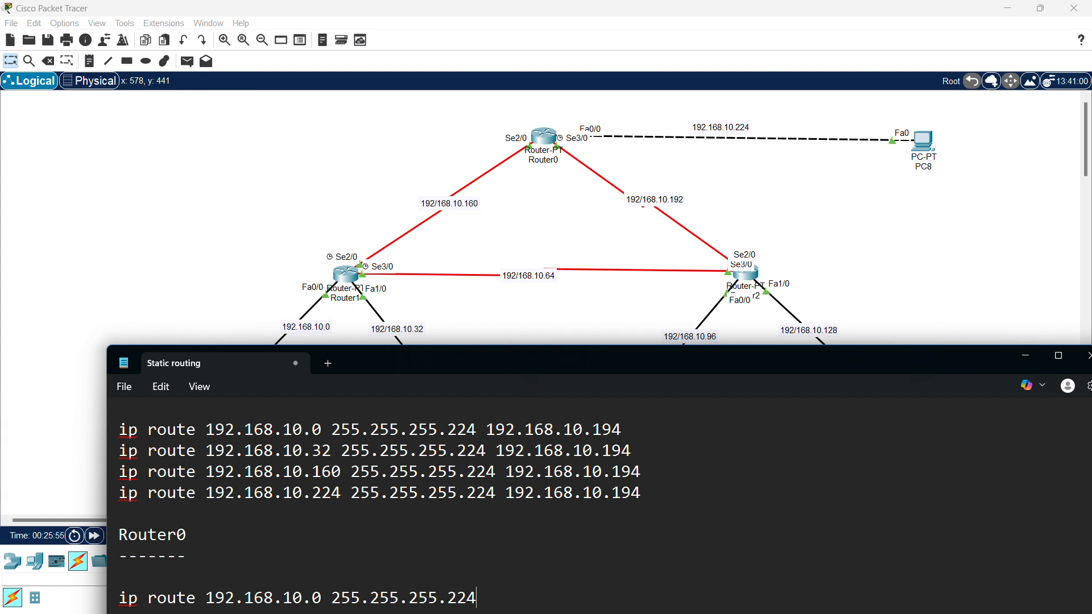
type(" 192.168.10.161")
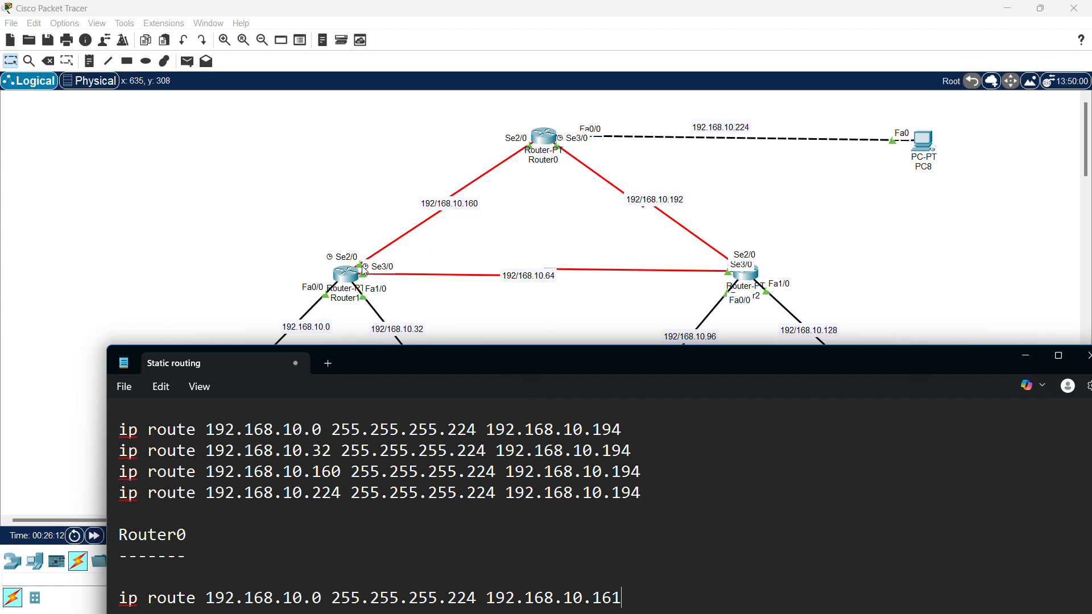
- Duplicate the route for networks 192.168.10.32 and 192.168.10.64
key("shift+Home")
key("ctrl+c")
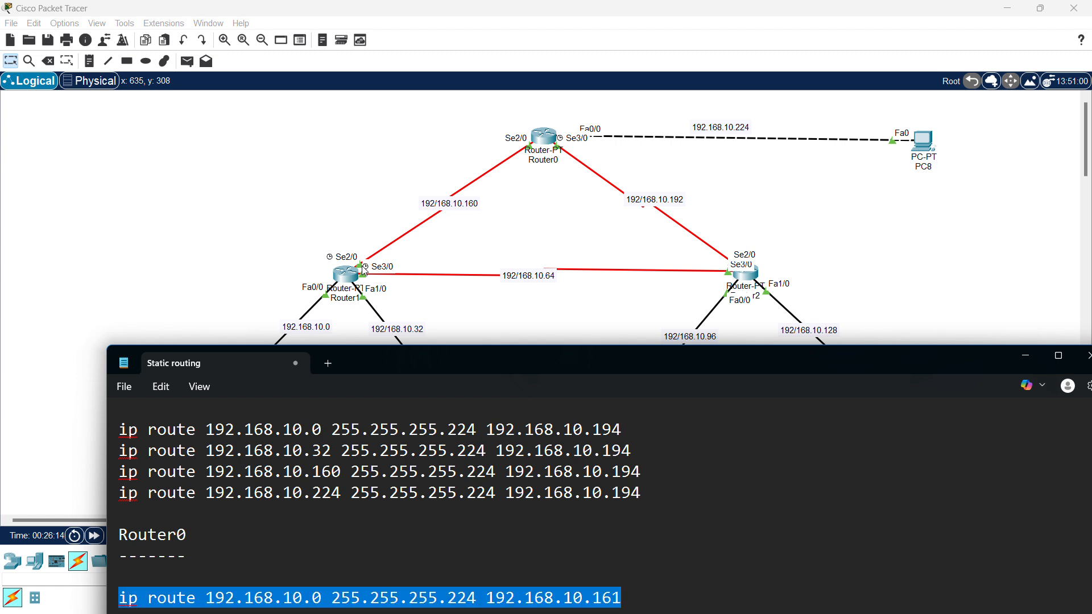
key("End")
key("Return")
key("ctrl+v")
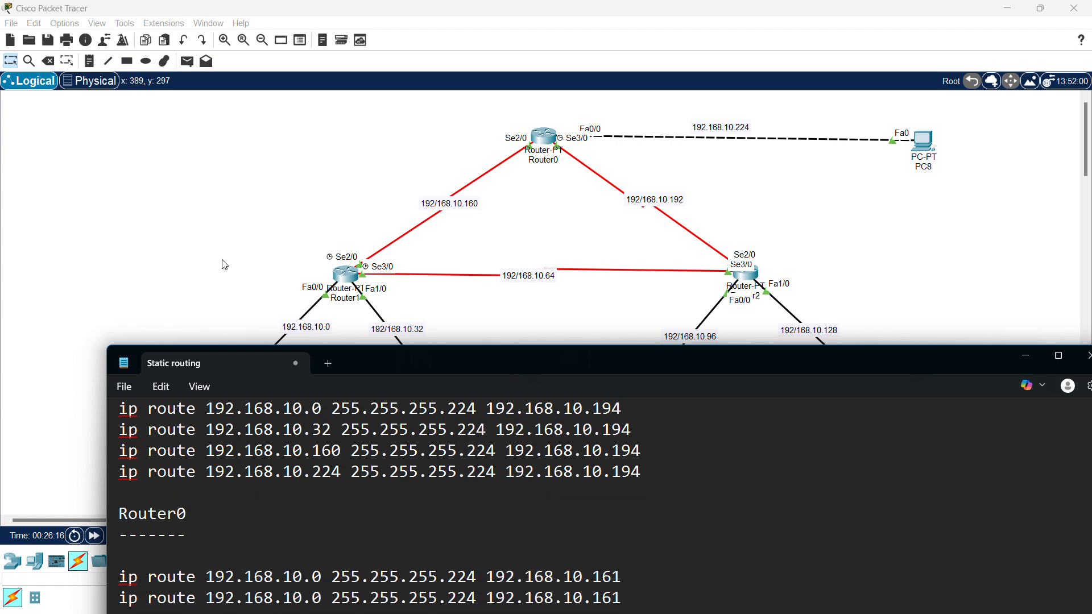
left_click(320, 598)
key("BackSpace")
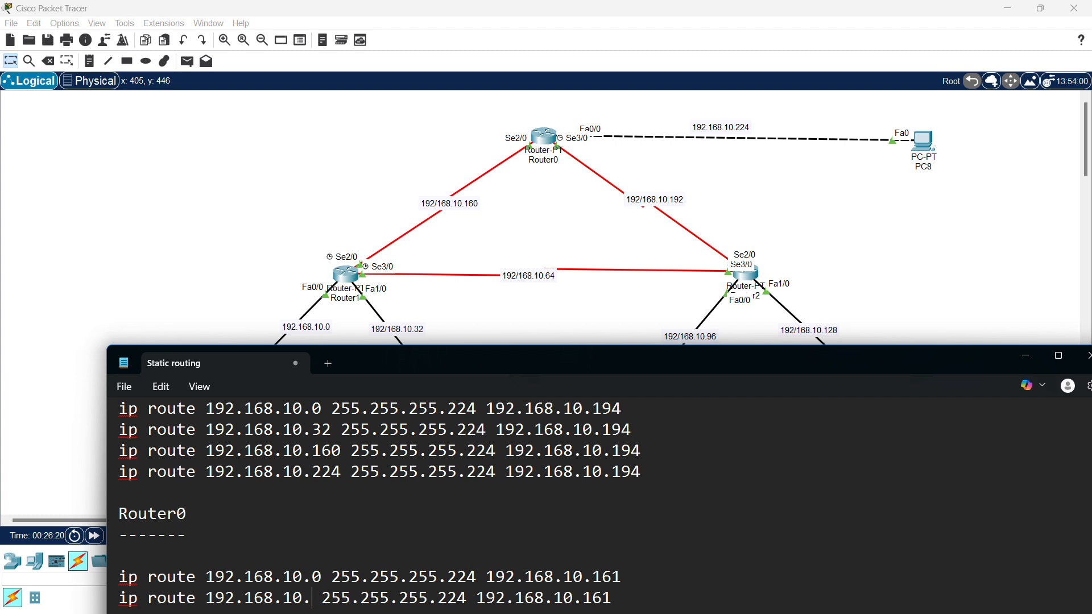
type("32")
key("Return")
key("ctrl+v")
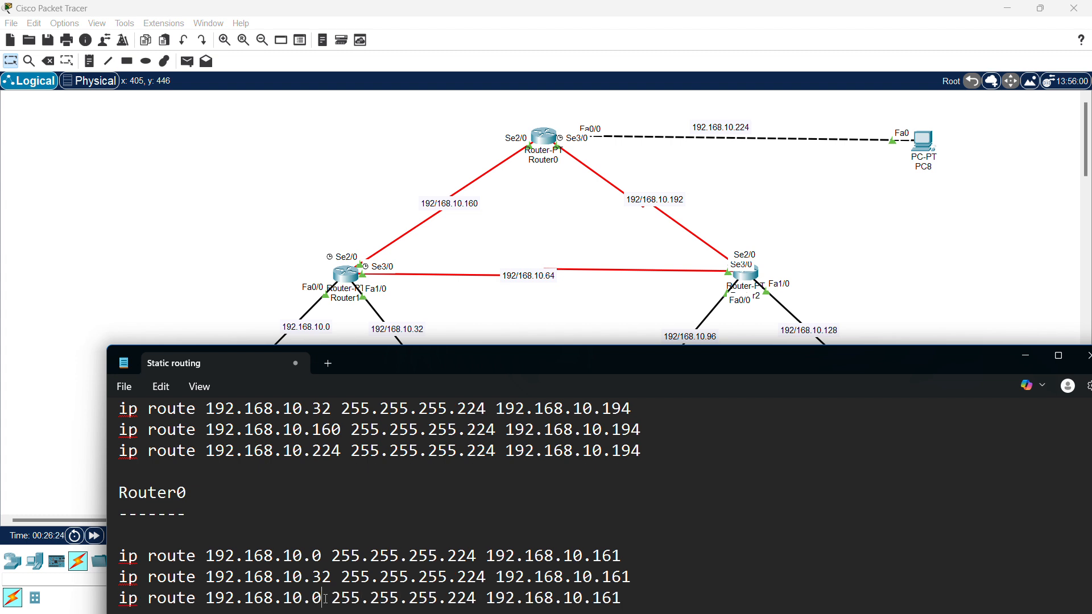
key("BackSpace")
type("64")
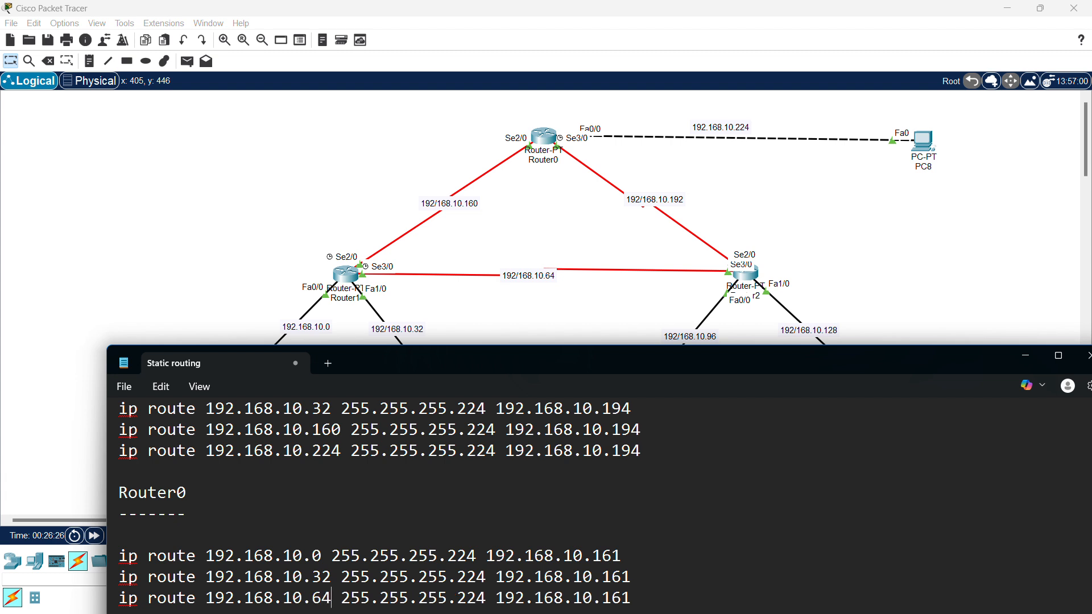
- Add two more route copies for networks 192.168.10.96 and 192.168.10.128
key("Return")
key("ctrl+v")
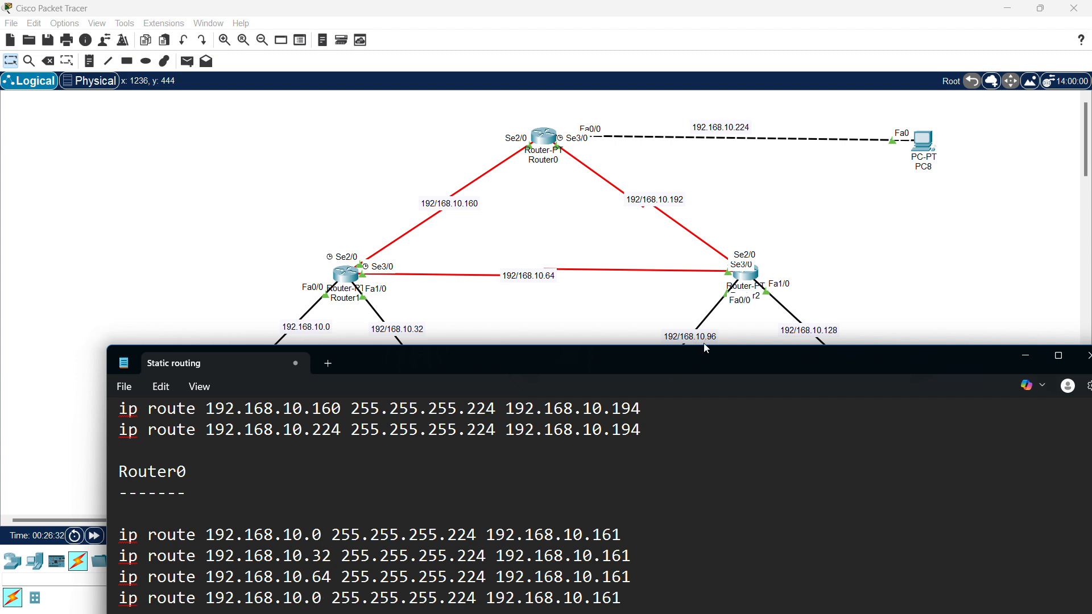
left_click(322, 598)
key("BackSpace")
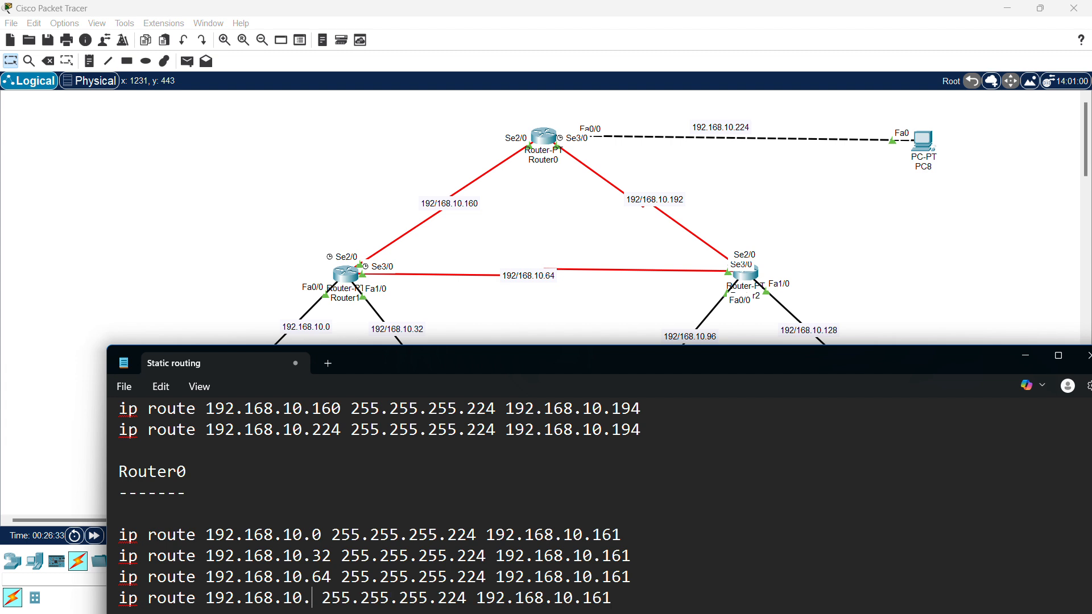
type("96")
key("End")
key("Return")
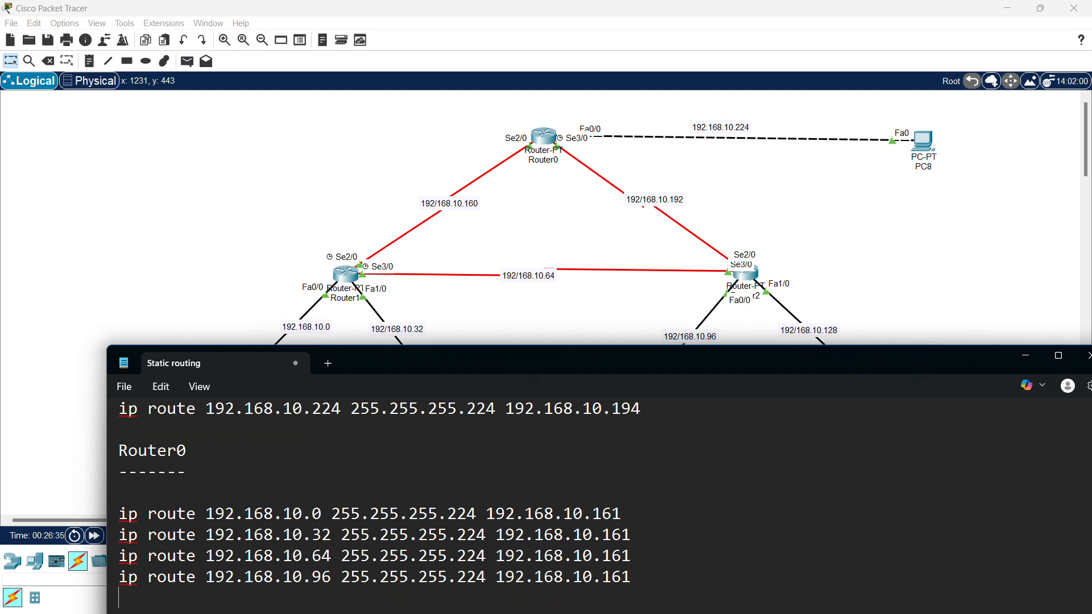
key("ctrl+v")
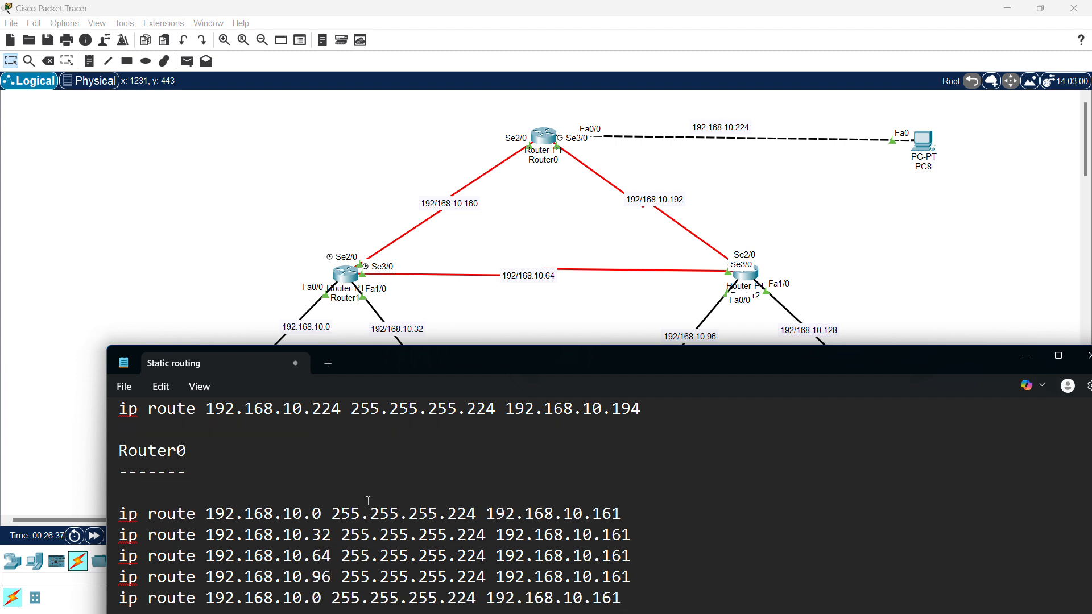
left_click(322, 597)
key("BackSpace")
type("128")
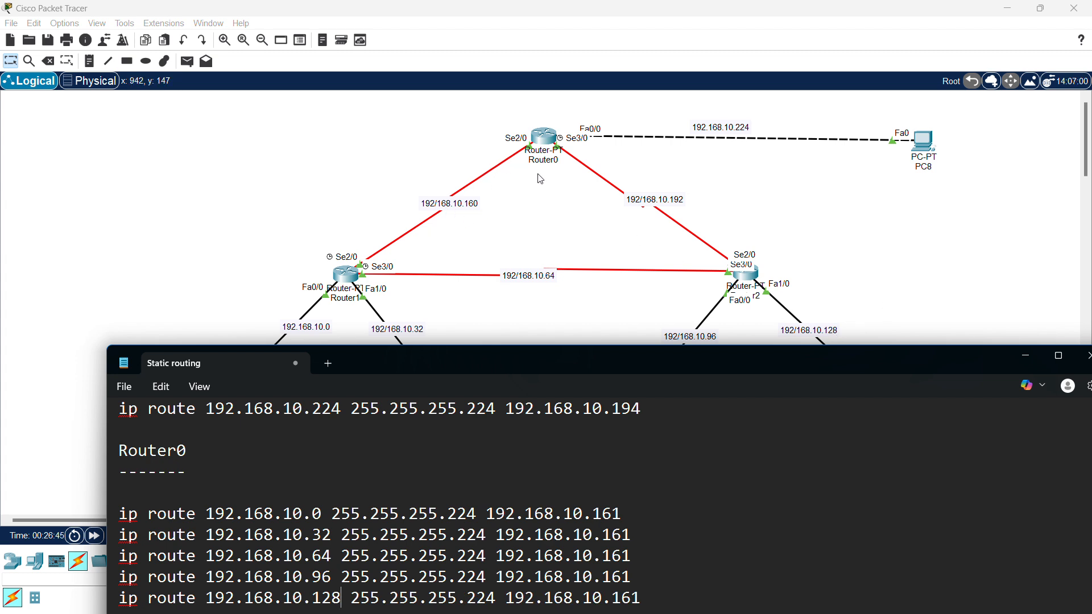
- Paste a second copy of the five Router0 routes below, then return to Packet Tracer
scroll(578, 456, "up", 1)
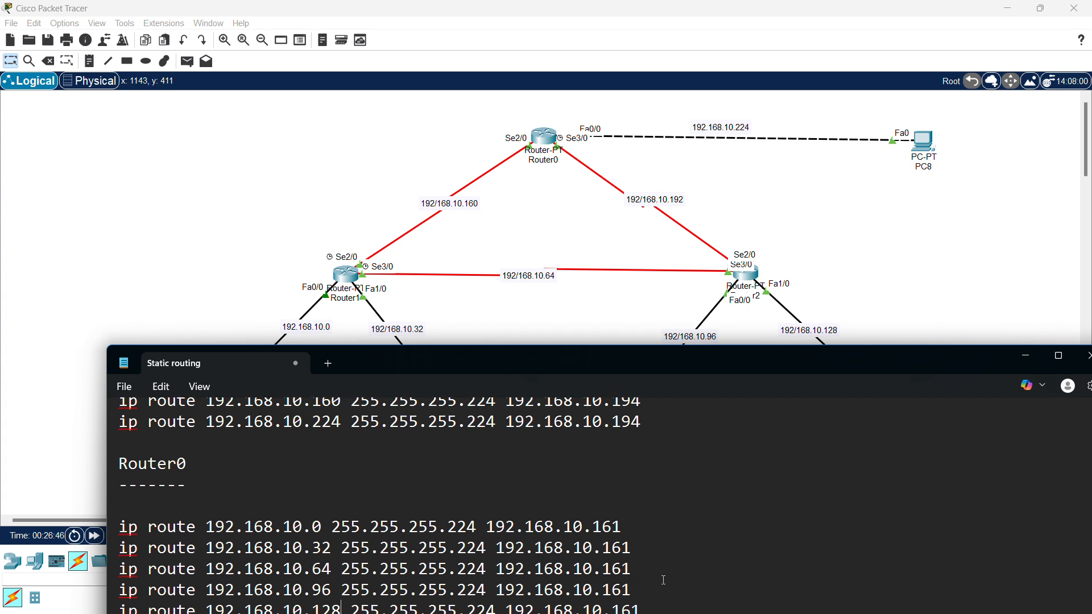
left_click_drag(672, 358, 671, 309)
left_click_drag(647, 564, 123, 473)
key("ctrl+c")
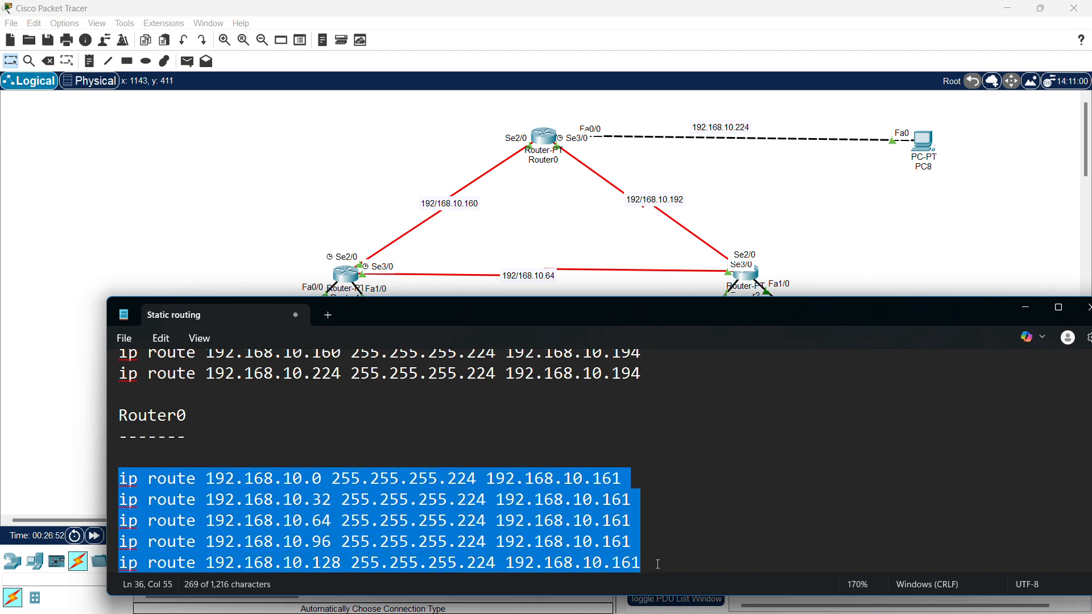
left_click(639, 555)
key("Return")
key("Return")
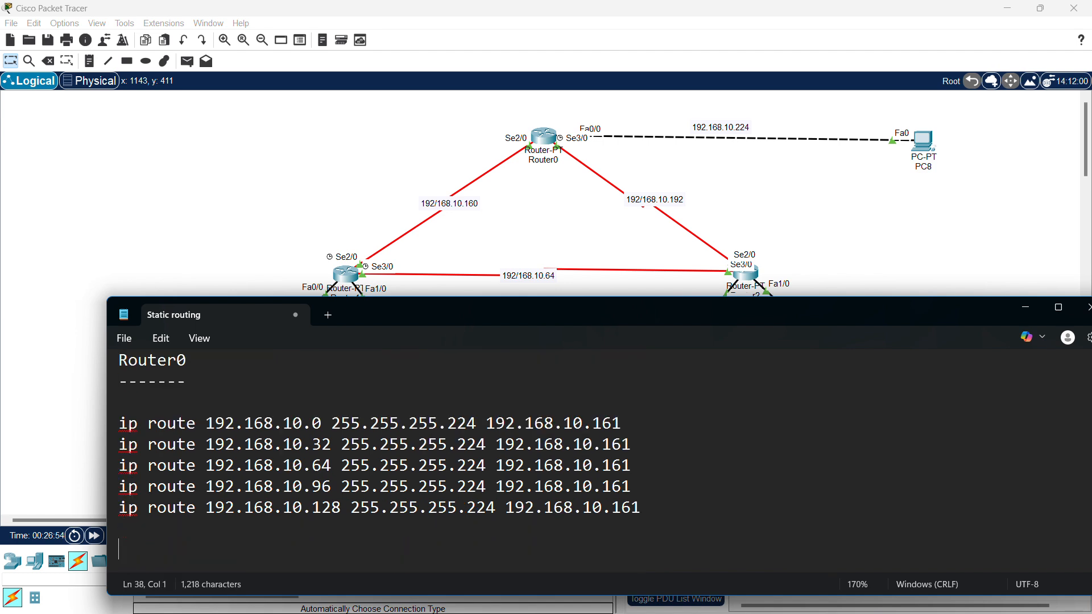
key("ctrl+v")
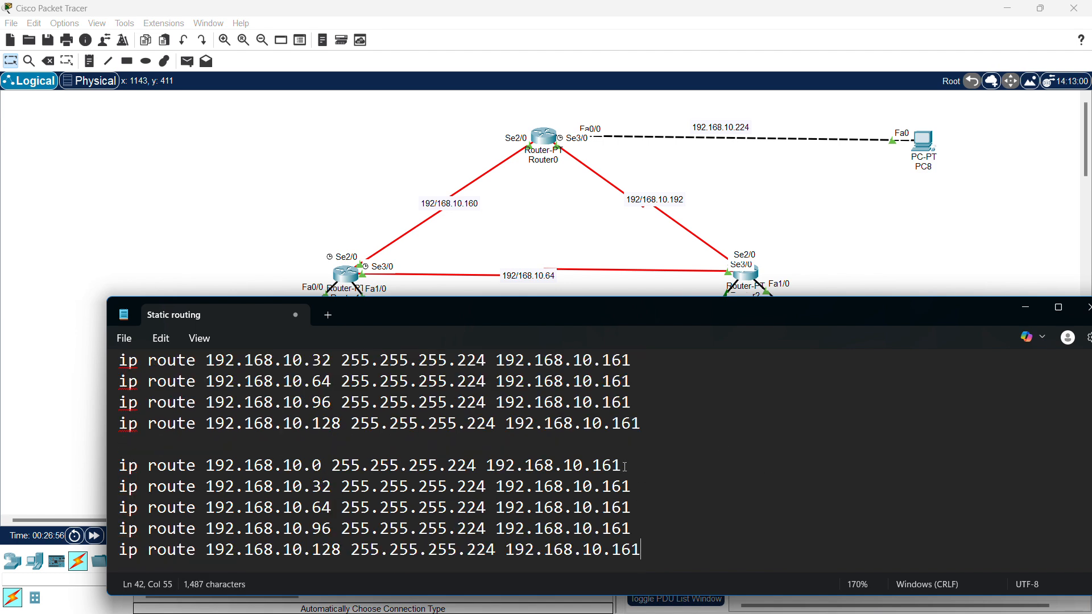
left_click_drag(595, 466, 626, 465)
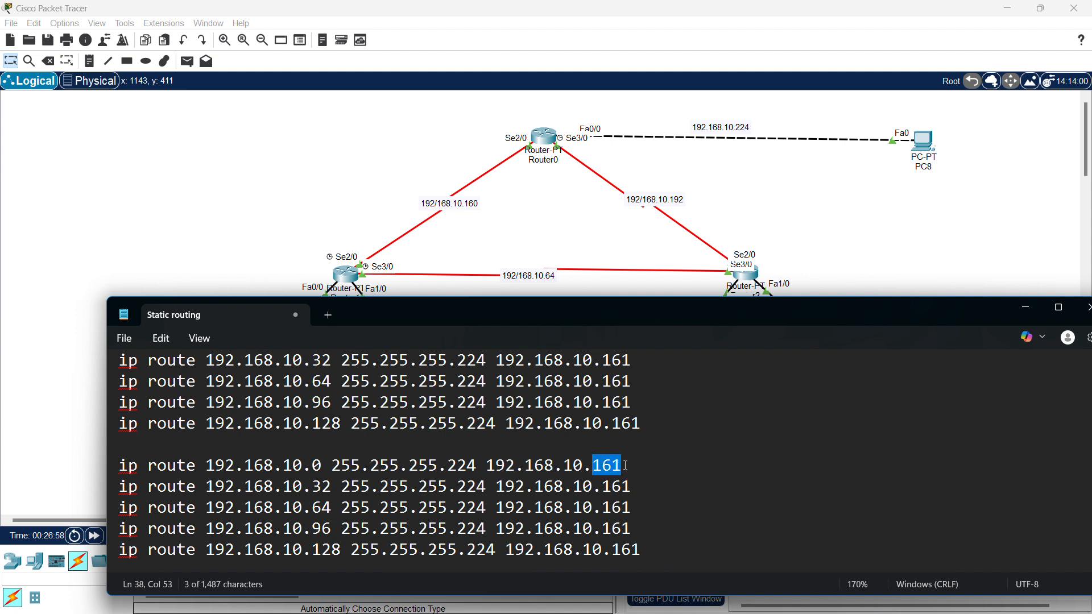
double_click(612, 487)
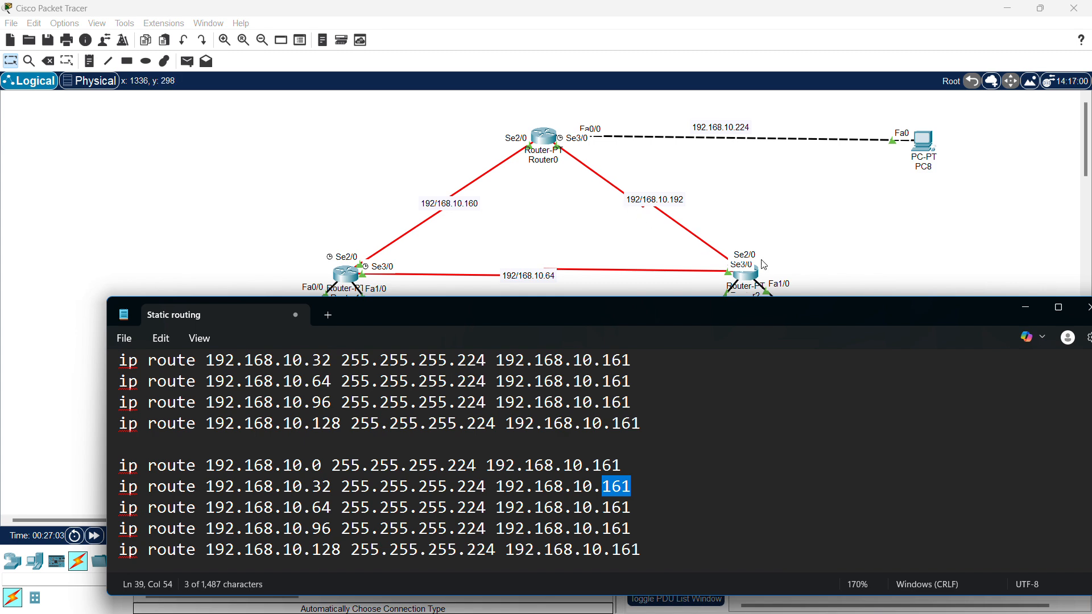
left_click(809, 244)
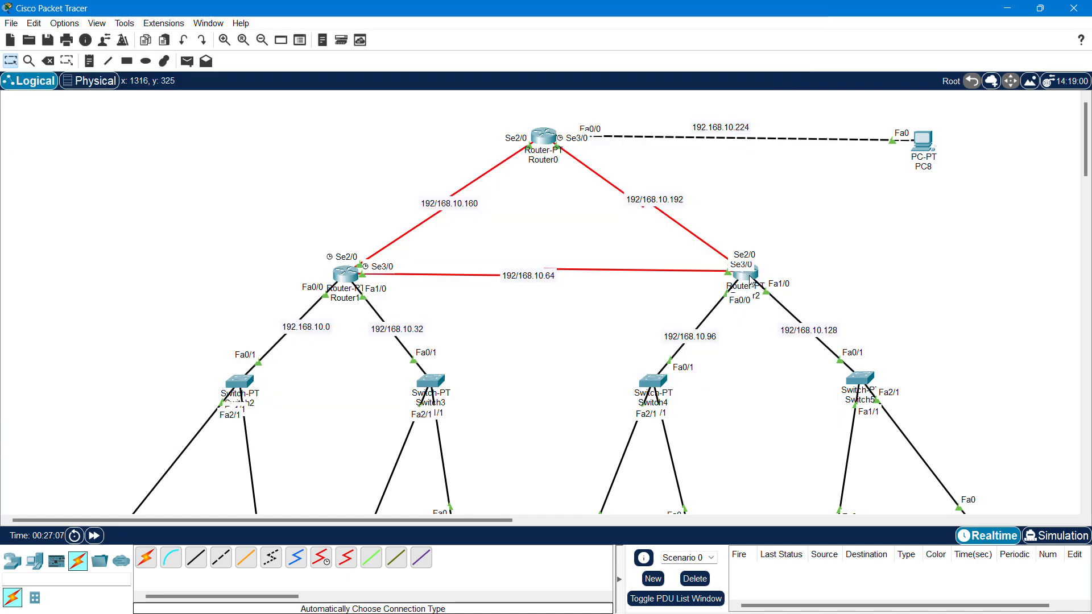
left_click(749, 278)
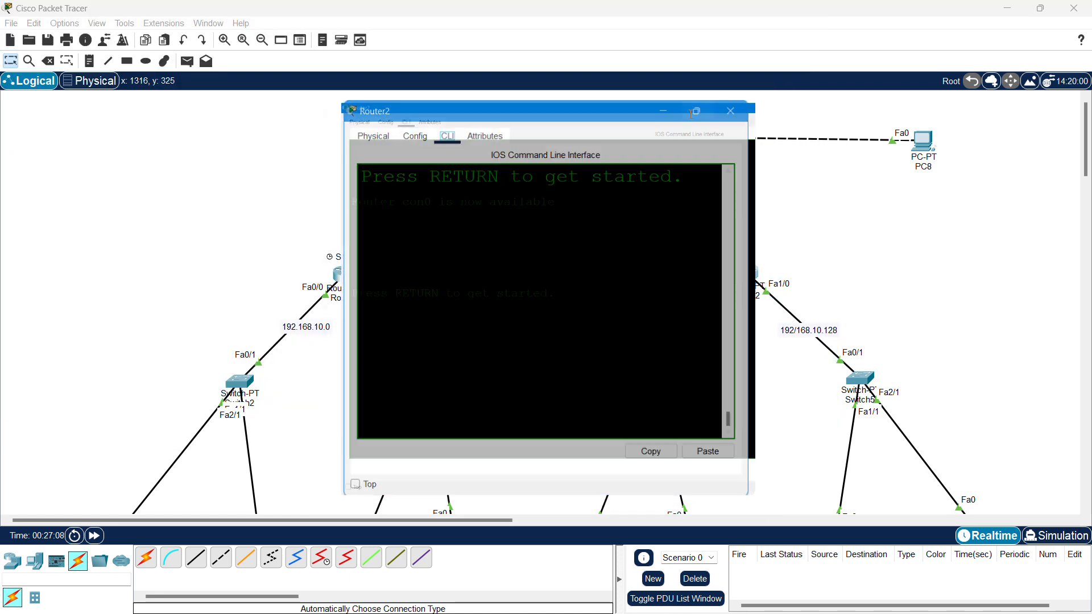
key("Return")
key("Return")
key("Return")
key("Return")
type("en")
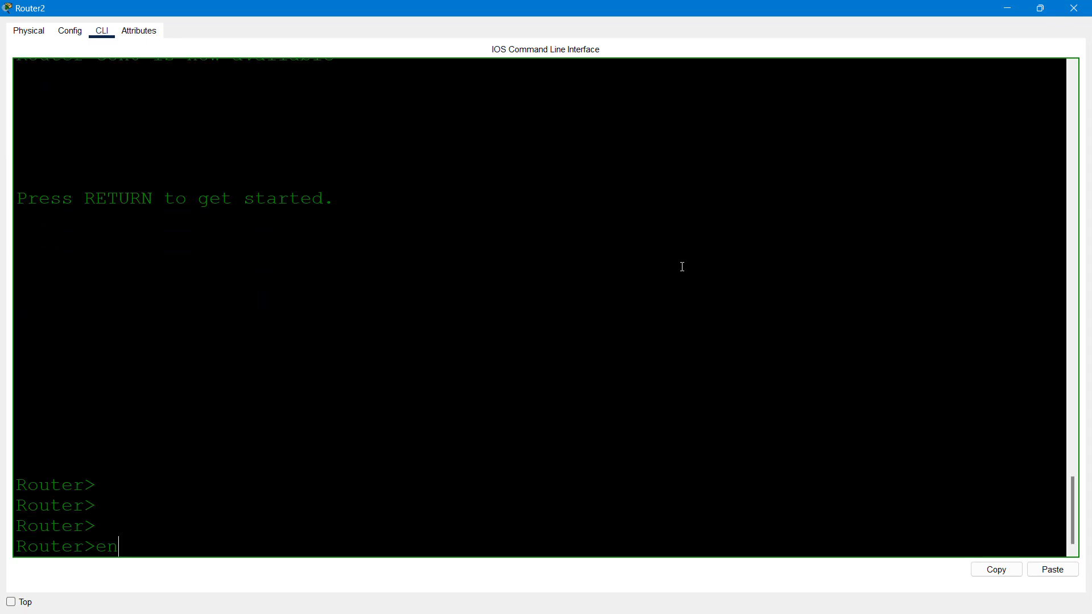
key("Return")
type("sho ip ")
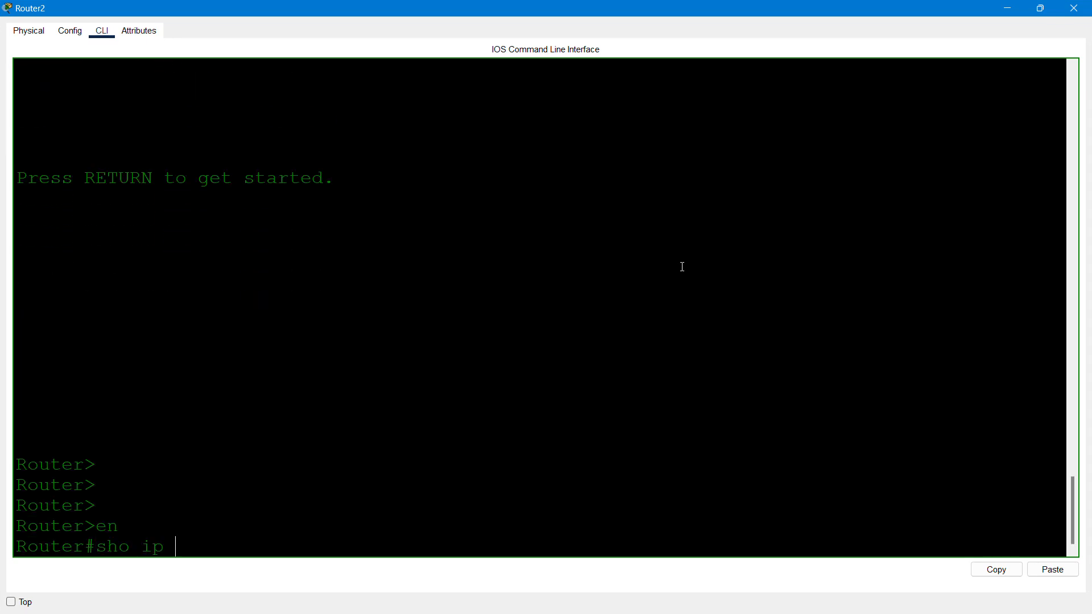
type("in")
key("Tab")
type("br")
key("Tab")
key("Return")
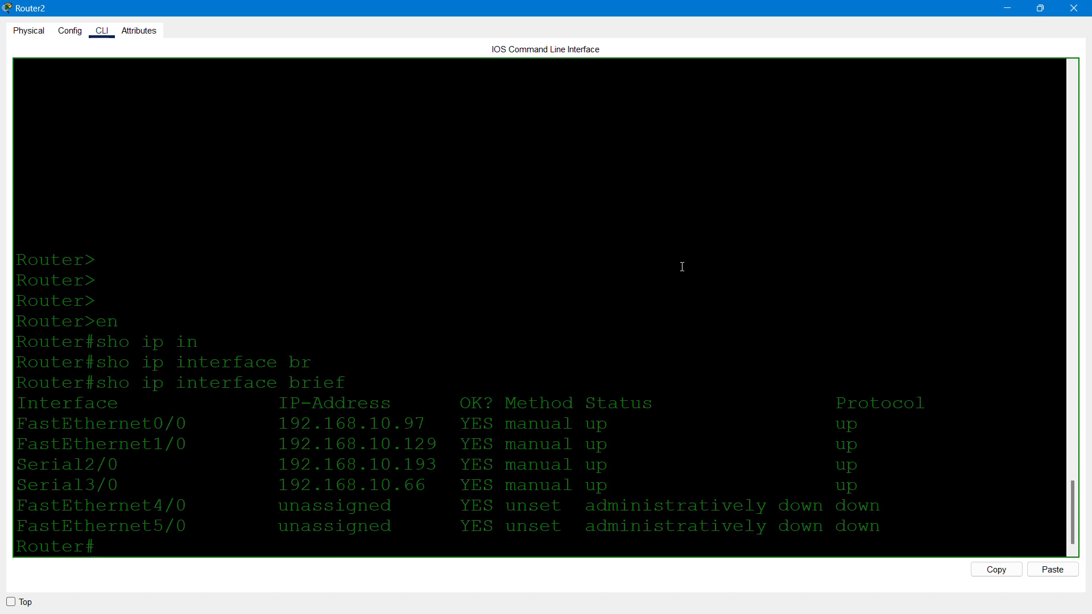
left_click_drag(406, 467, 429, 466)
left_click_drag(39, 468, 367, 414)
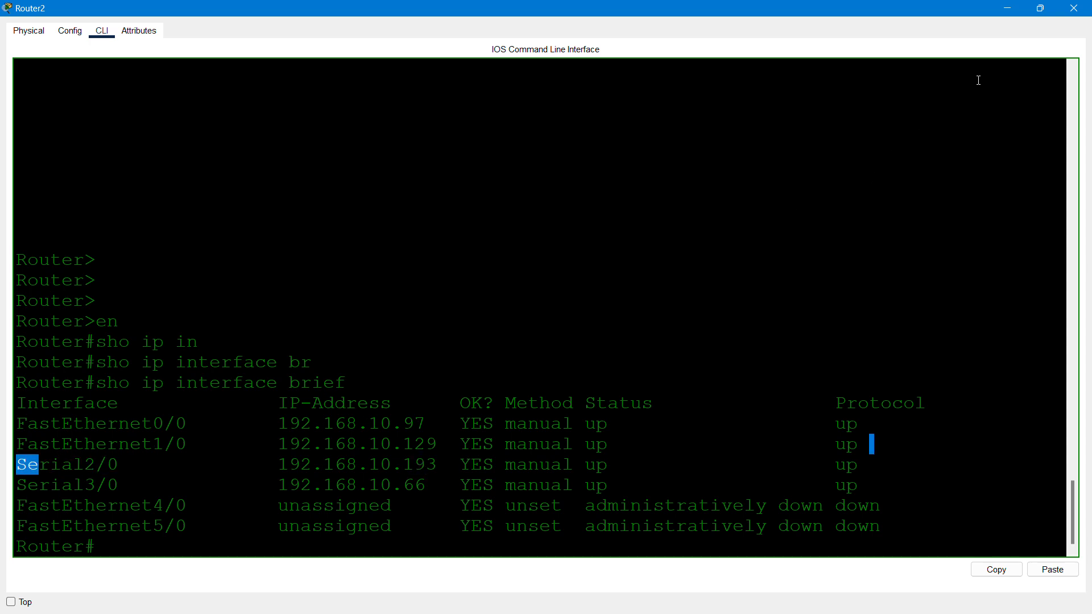
left_click(1070, 9)
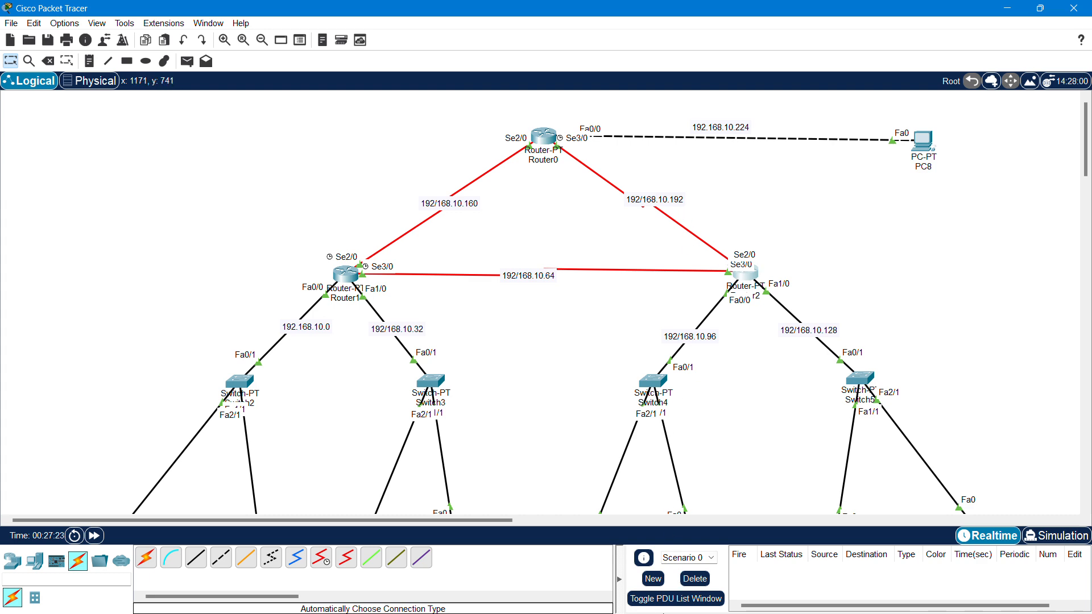
- Back in the notes, change the first two copied routes' next hop to 192.168.10.193
key("super")
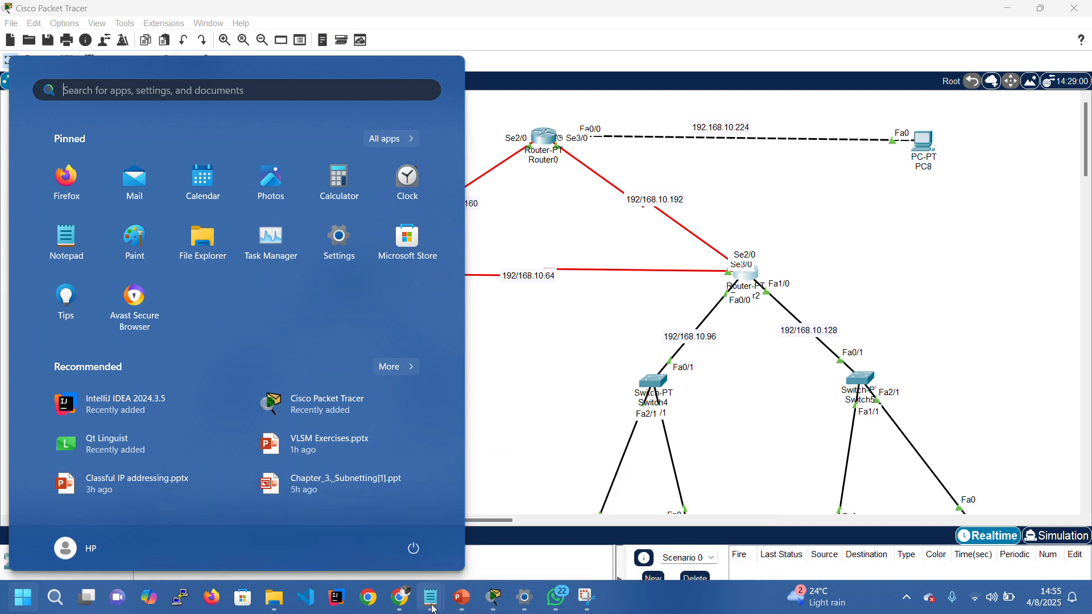
mouse_move(446, 594)
left_click(507, 543)
left_click(622, 465)
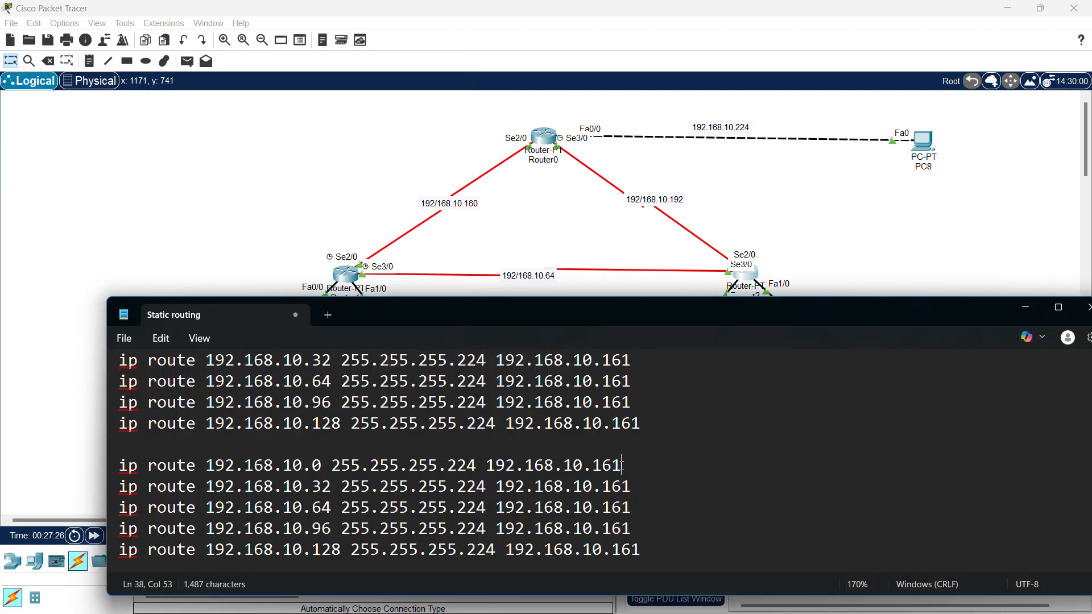
key("BackSpace")
type("93")
key("Delete")
key("BackSpace")
type("93")
- Change the remaining three routes' next hop from .161 to 192.168.10.193
key("Down")
key("BackSpace")
key("BackSpace")
type("93")
key("Down")
key("BackSpace")
key("BackSpace")
type("93")
key("Down")
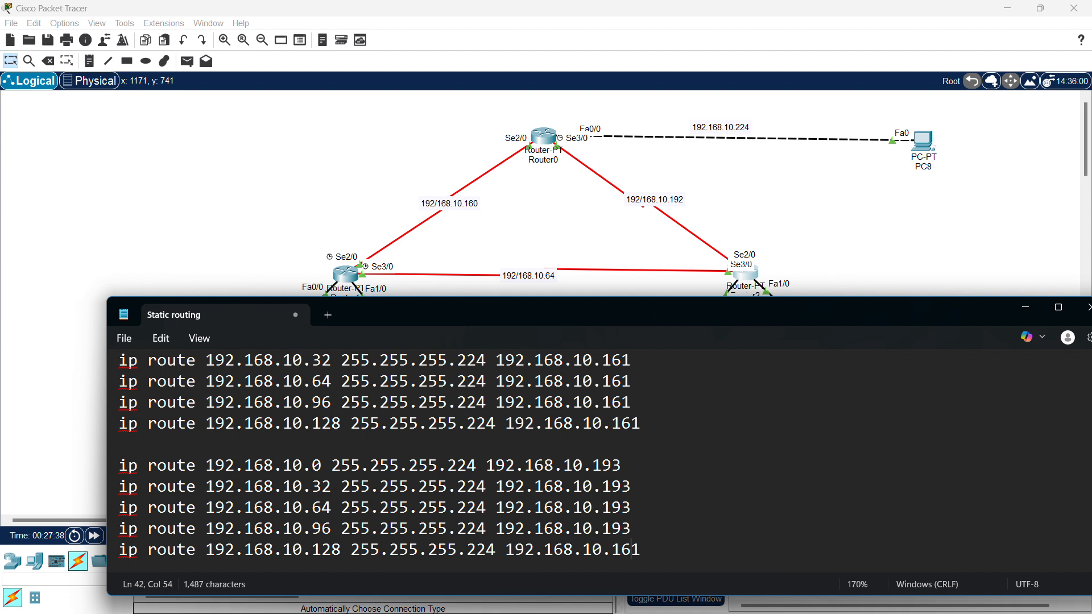
key("BackSpace")
key("BackSpace")
type("93")
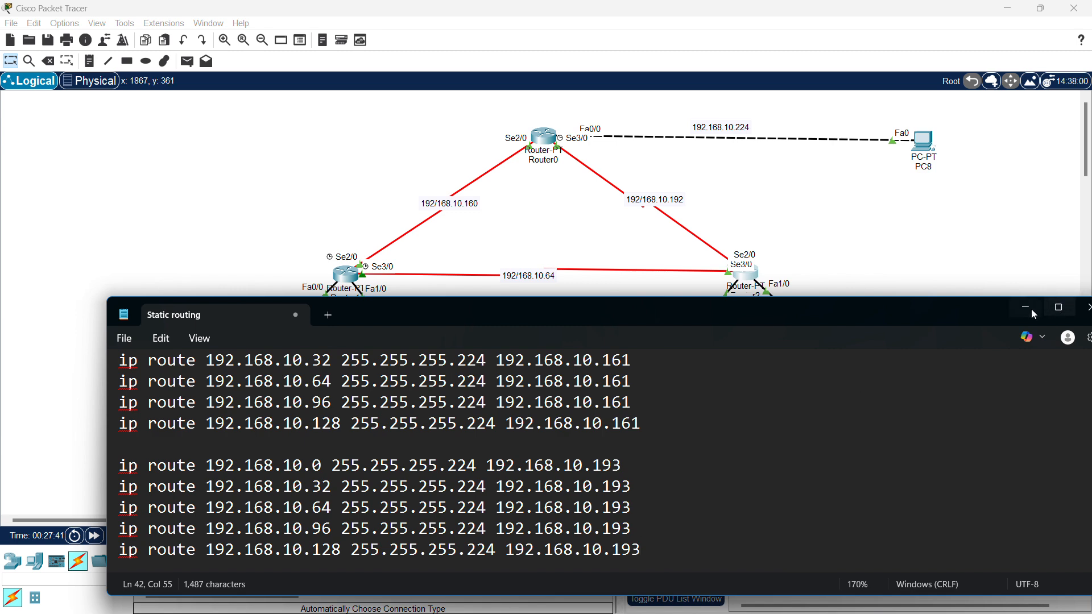
- Copy Router1's eight static route commands from the maximized notes, then minimize Notepad
left_click_drag(955, 315, 891, 209)
scroll(727, 248, "up", 12)
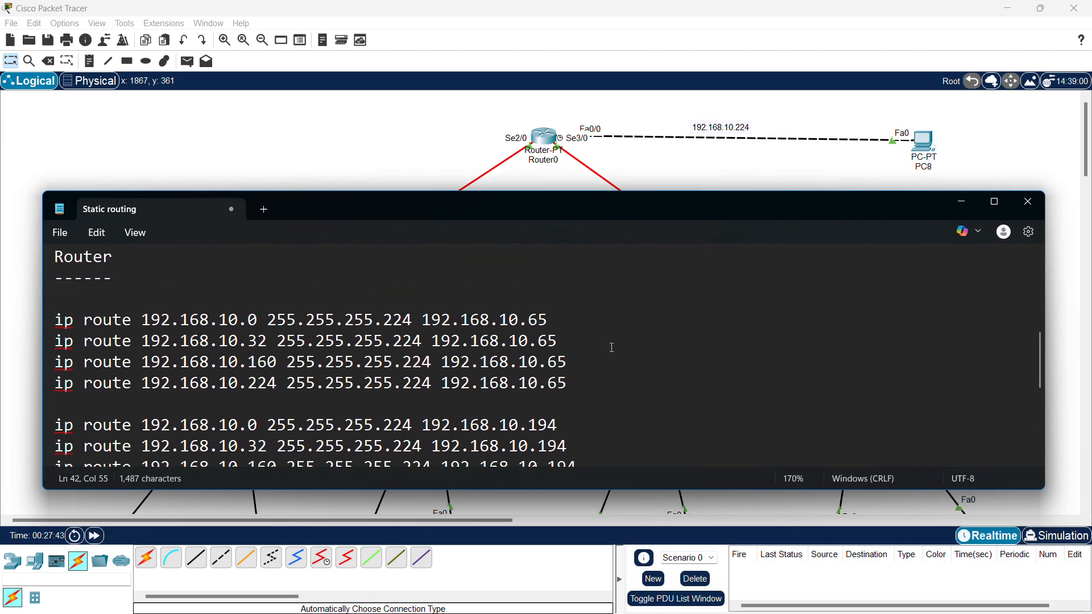
left_click(1002, 209)
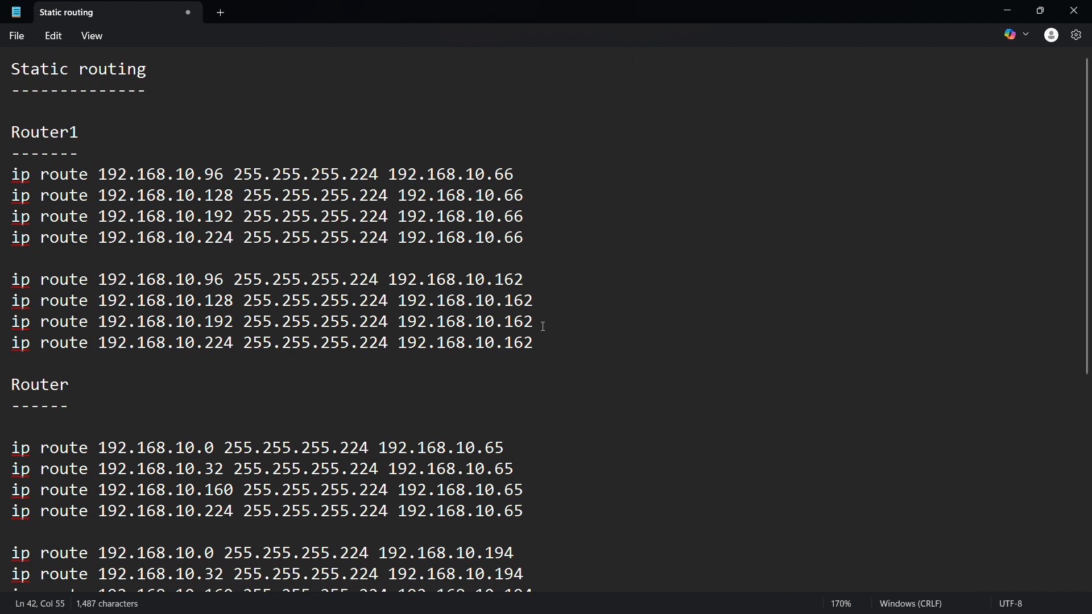
left_click_drag(536, 343, 4, 177)
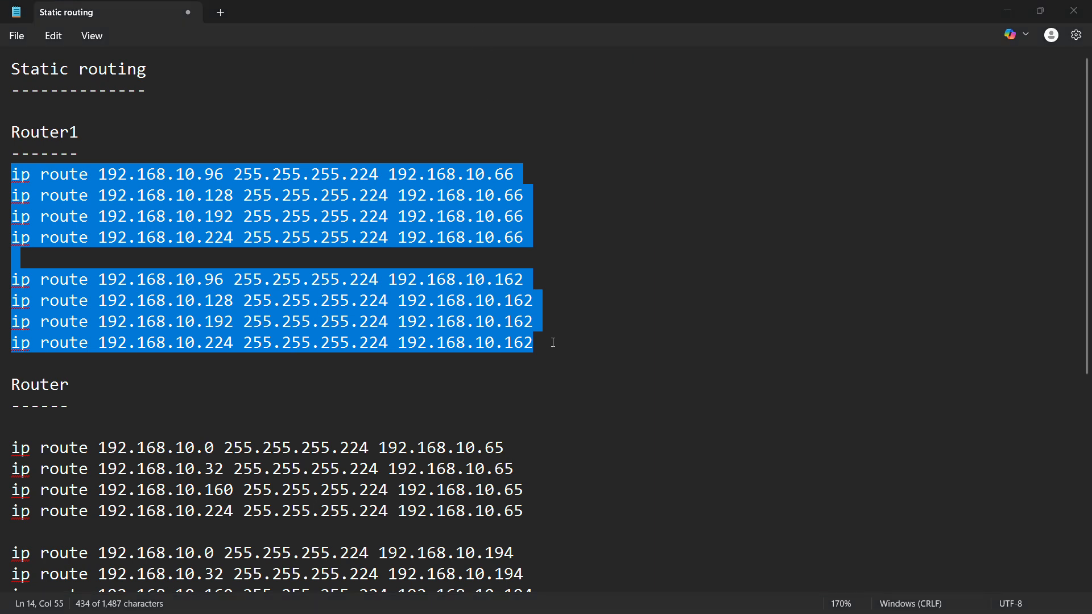
right_click(403, 315)
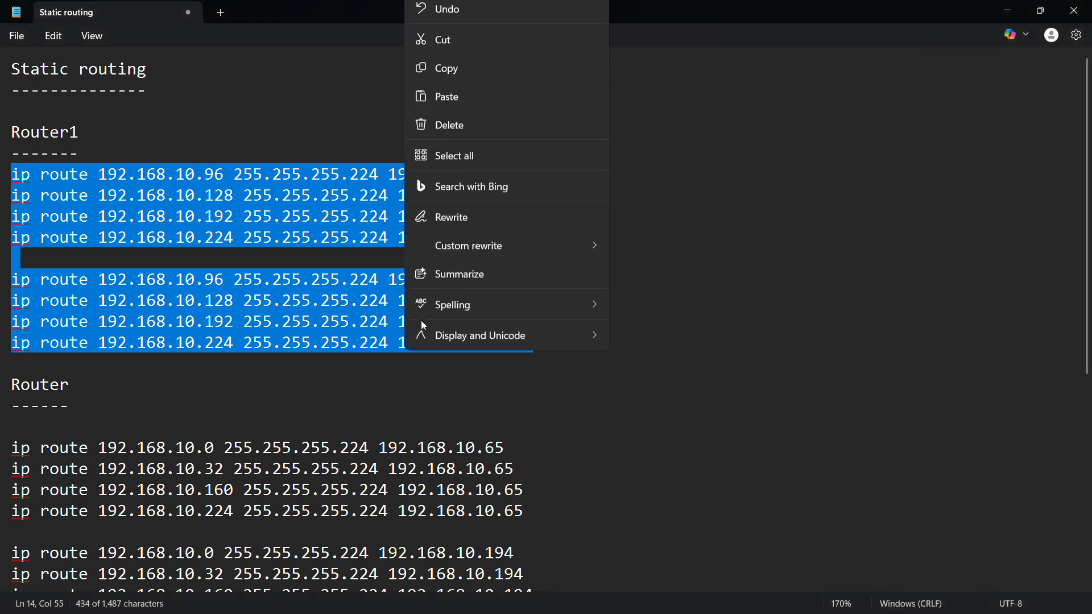
left_click(470, 76)
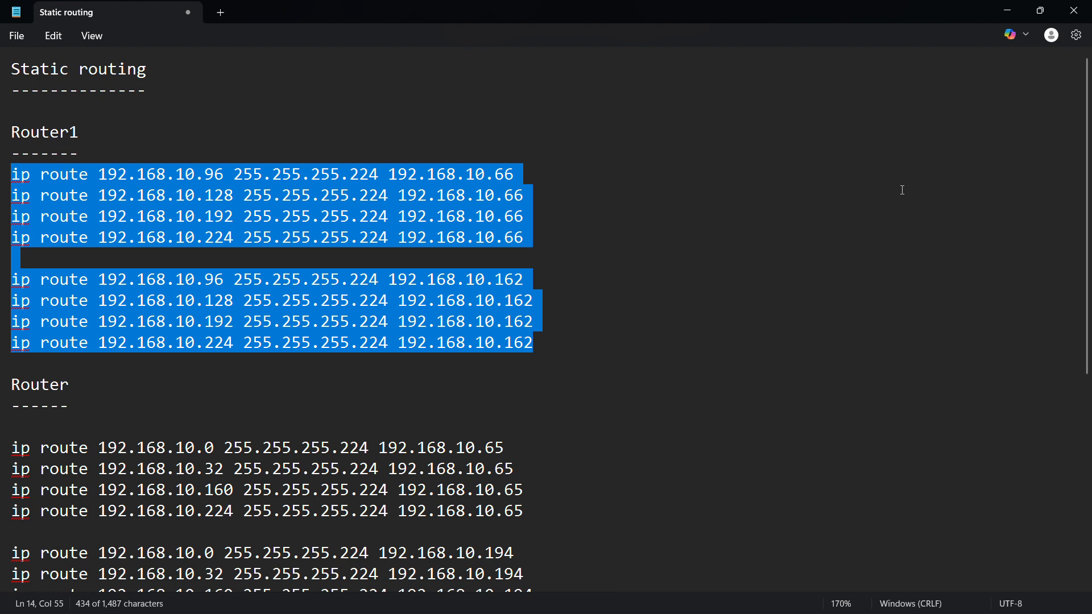
left_click(1007, 11)
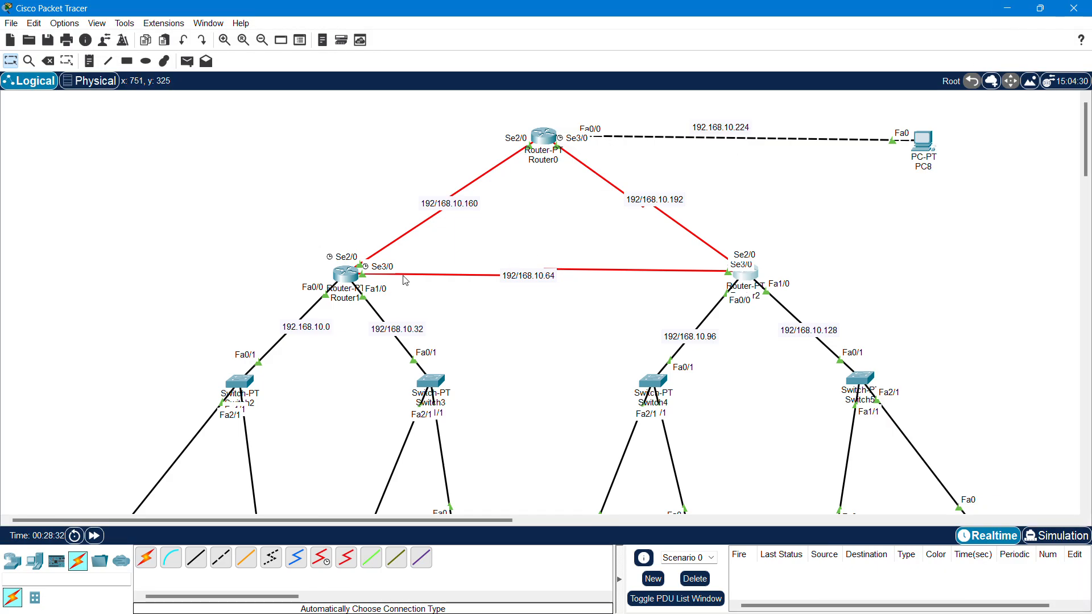
- In Router1's CLI, enter privileged mode with en and then configure terminal
left_click(345, 277)
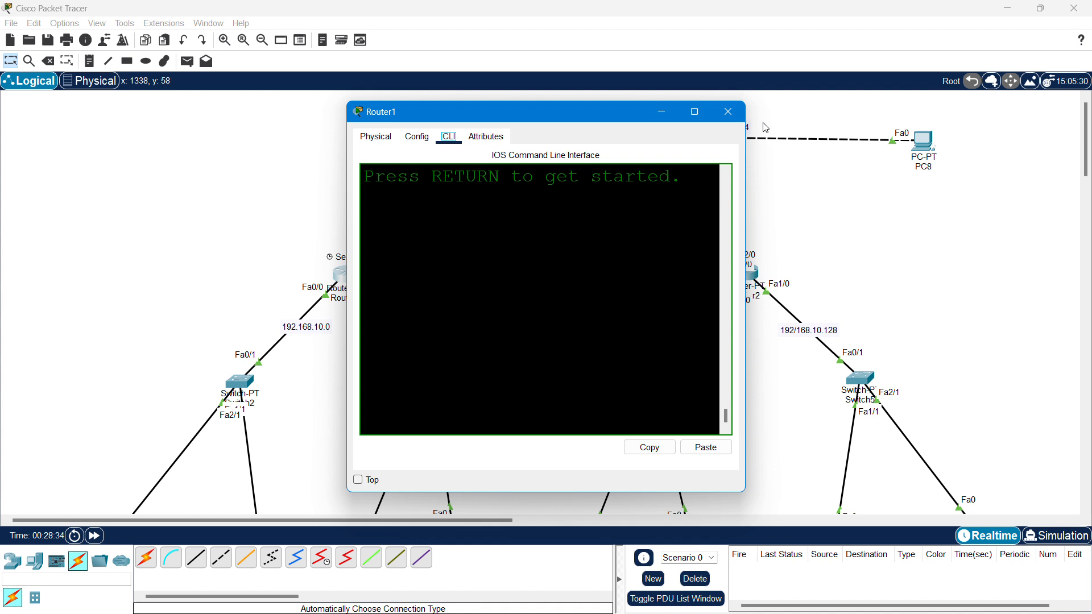
left_click(704, 114)
key("Return")
key("Return")
key("Return")
key("Return")
key("Return")
key("Return")
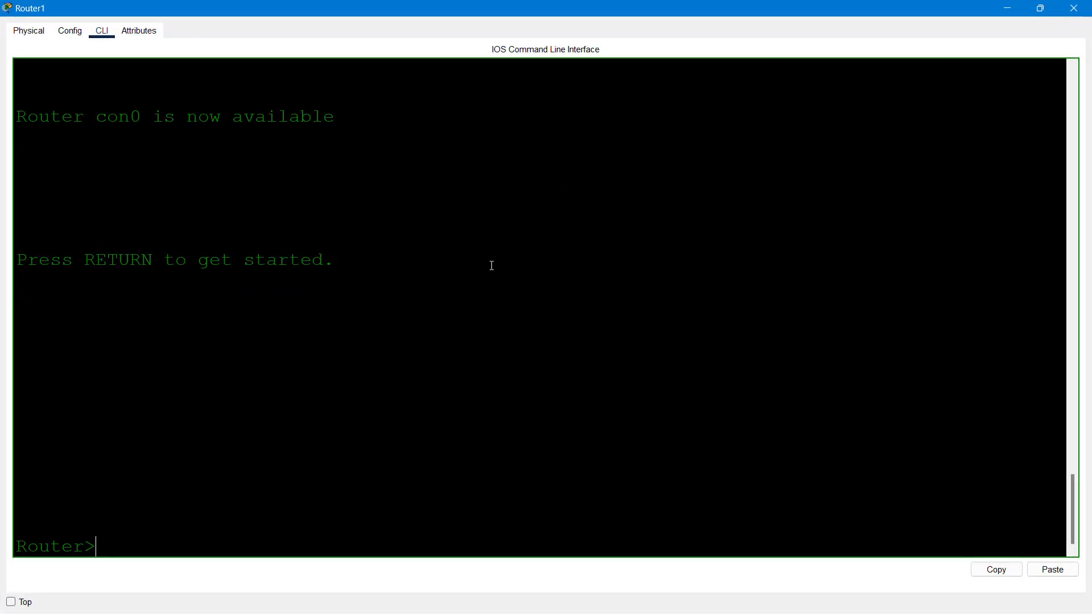
type("en")
key("Return")
type("con")
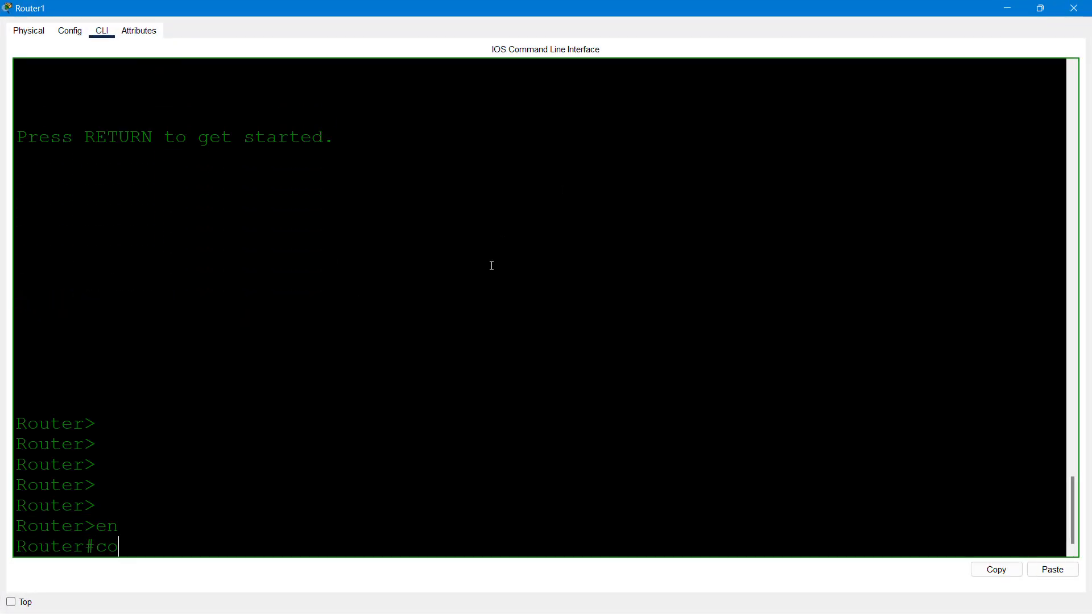
key("Return")
key("Up")
type("f")
key("Tab")
type("te")
key("Tab")
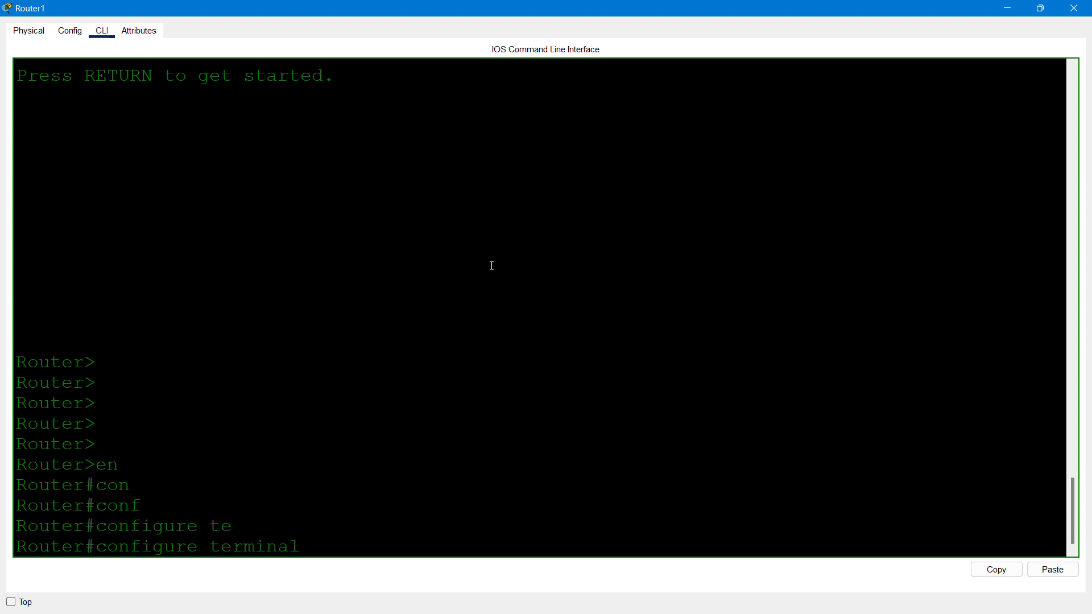
key("Return")
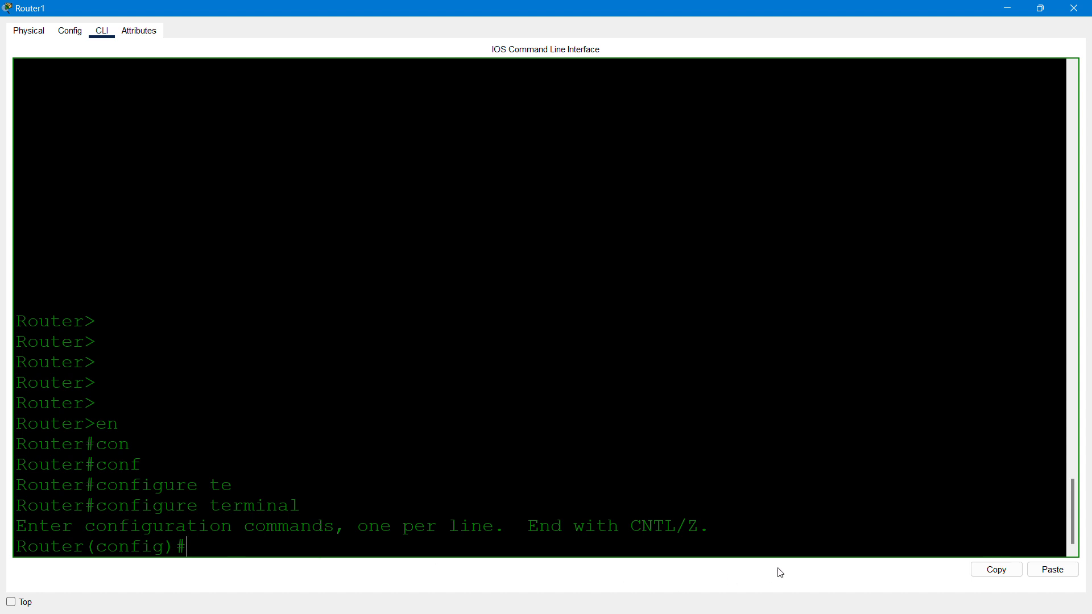
- Paste the eight route commands, save with do wr, and close Router1
left_click(1057, 570)
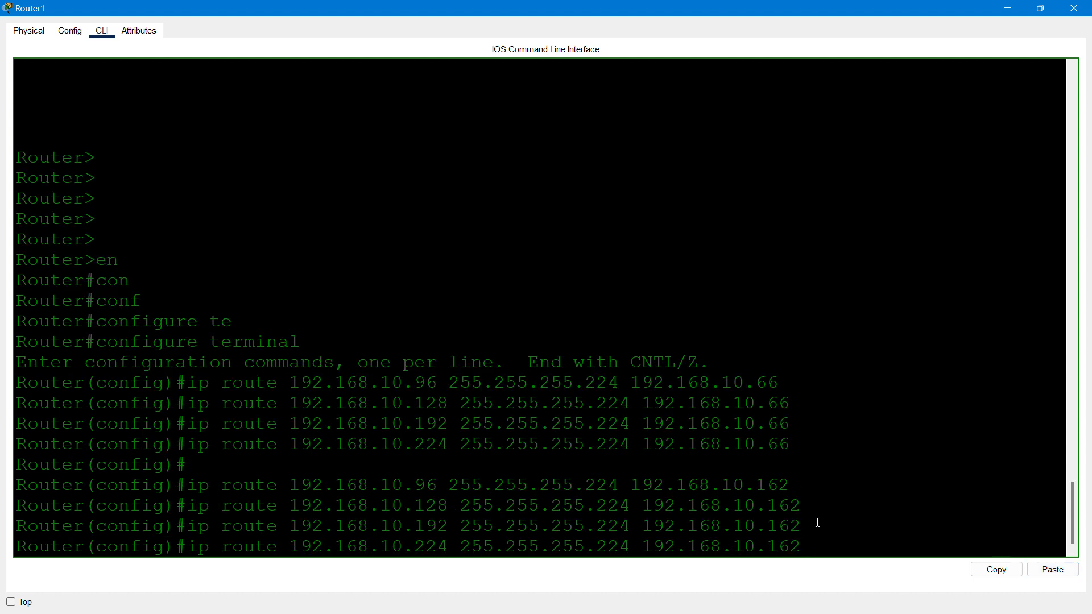
key("Return")
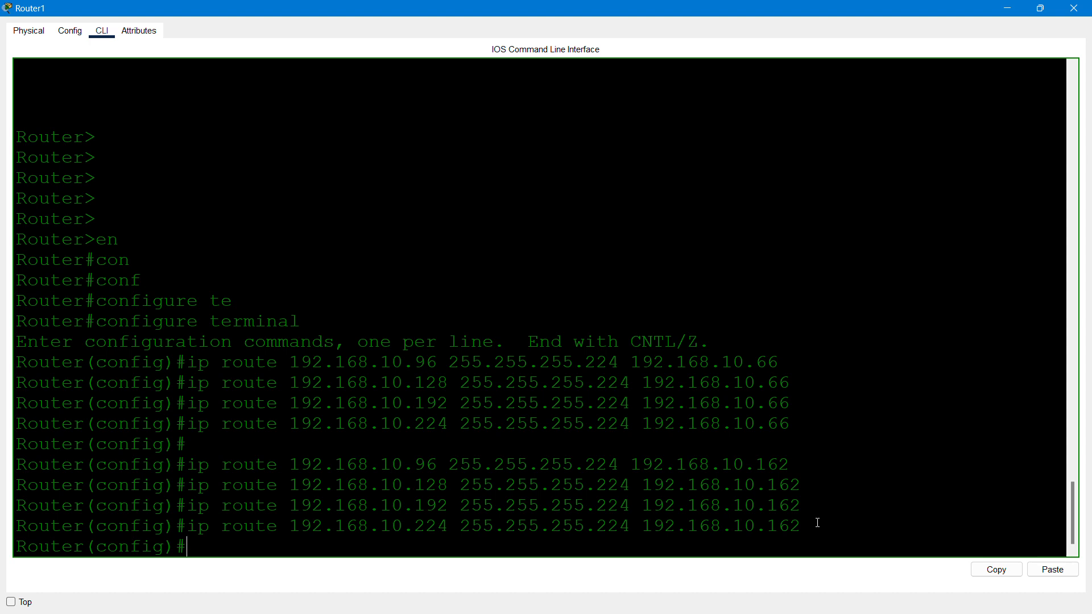
type("do wr")
key("Return")
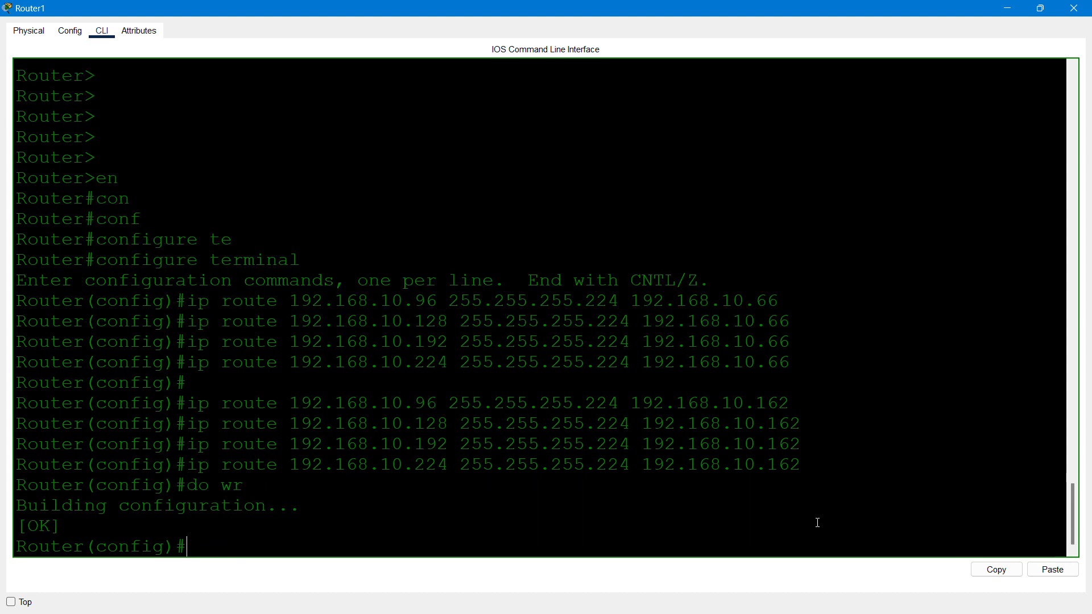
left_click(1074, 8)
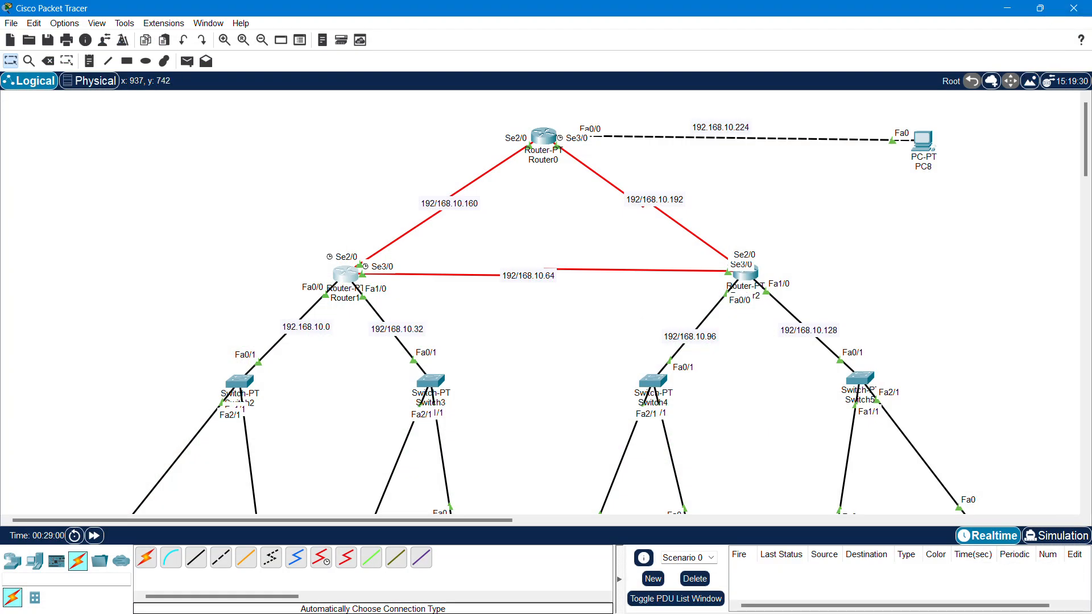
- Back in the notes, rename the Router heading to 'Router2'
key("super")
mouse_move(431, 597)
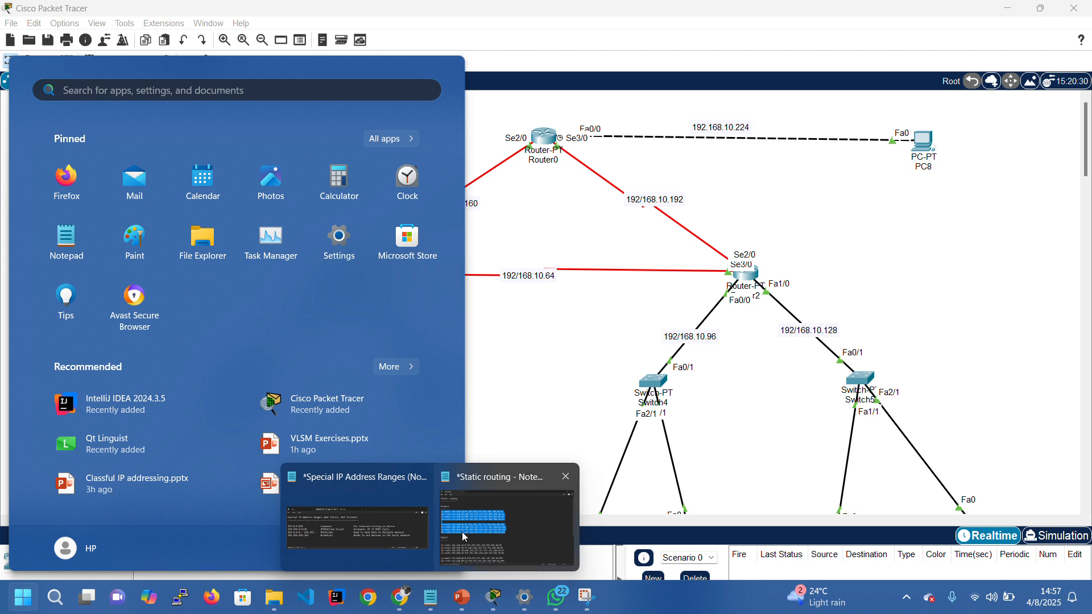
left_click(464, 537)
scroll(431, 442, "down", 2)
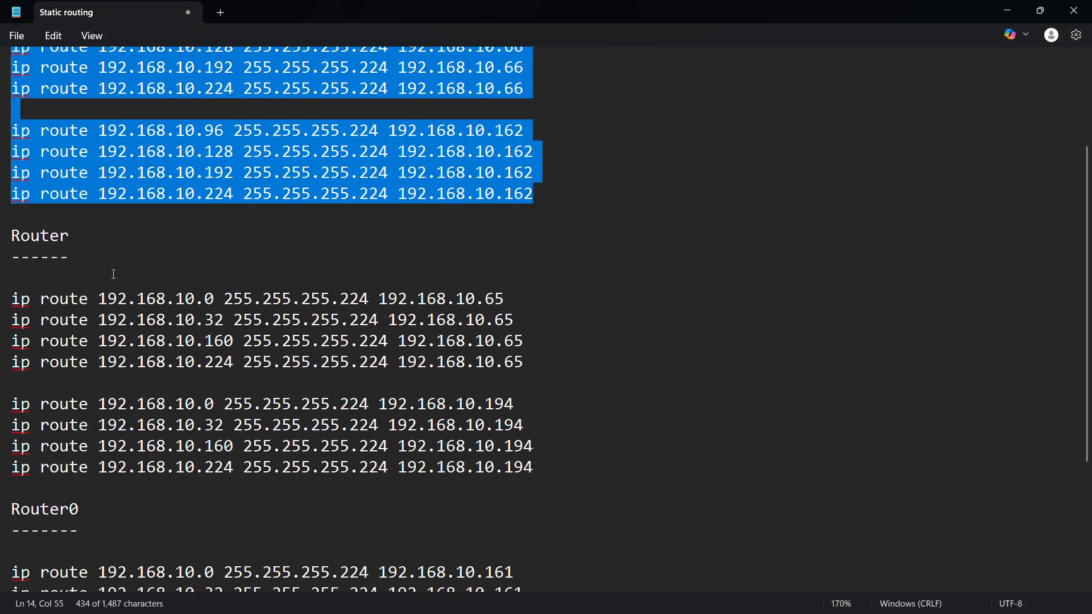
left_click(82, 235)
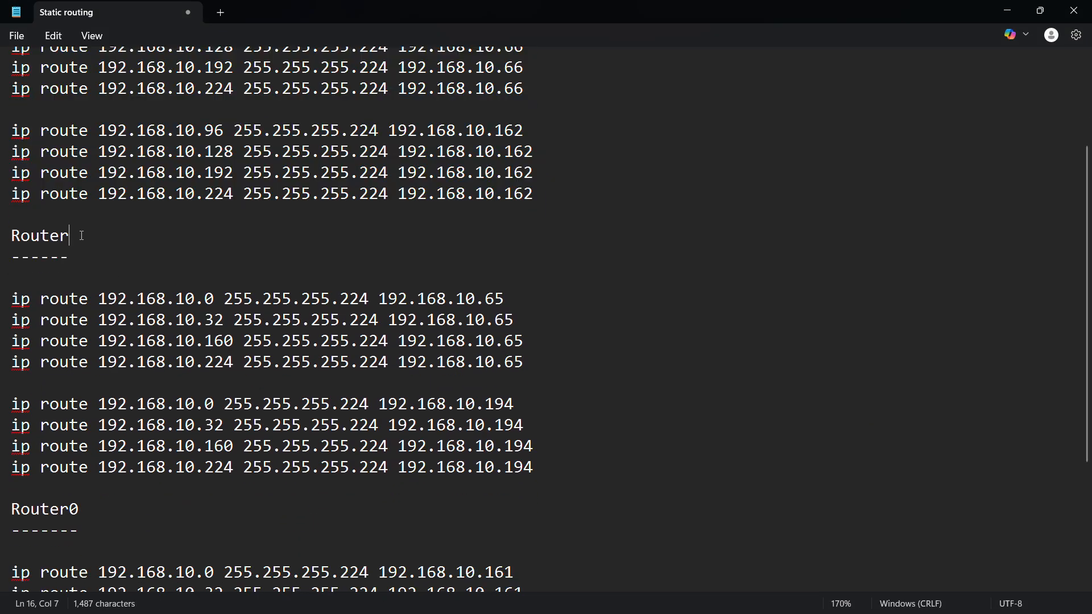
type("2")
- Copy Router2's eight static route commands and minimize Notepad
left_click_drag(538, 474, 2, 304)
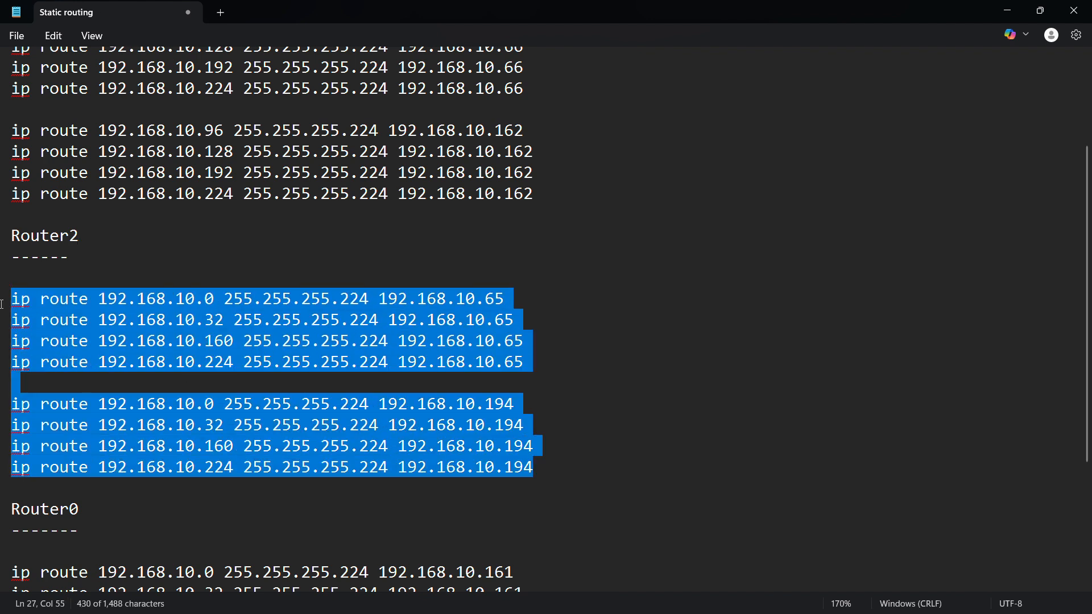
right_click(137, 303)
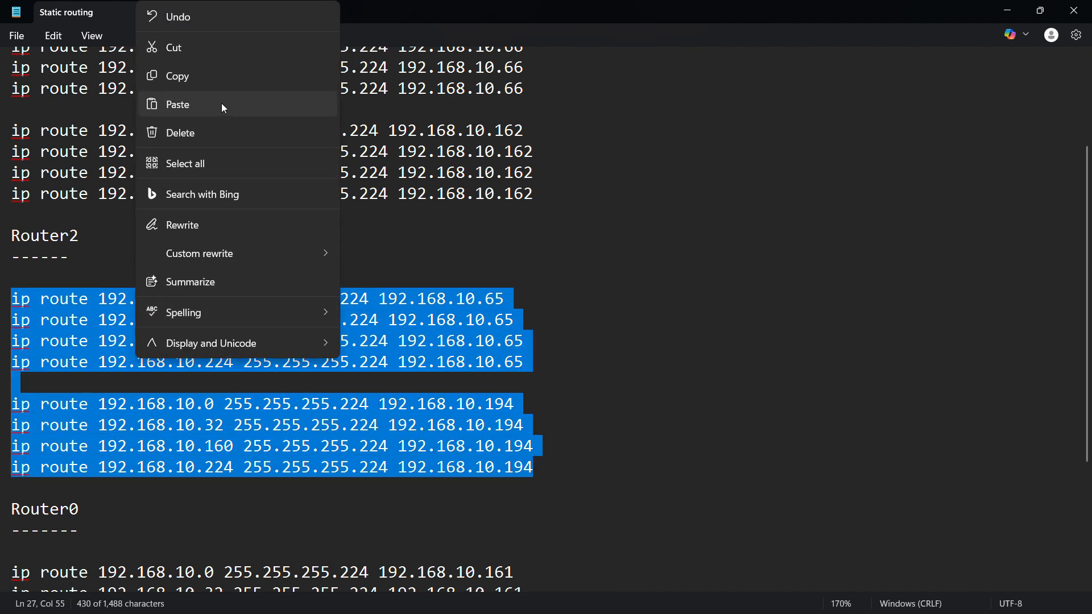
left_click(198, 83)
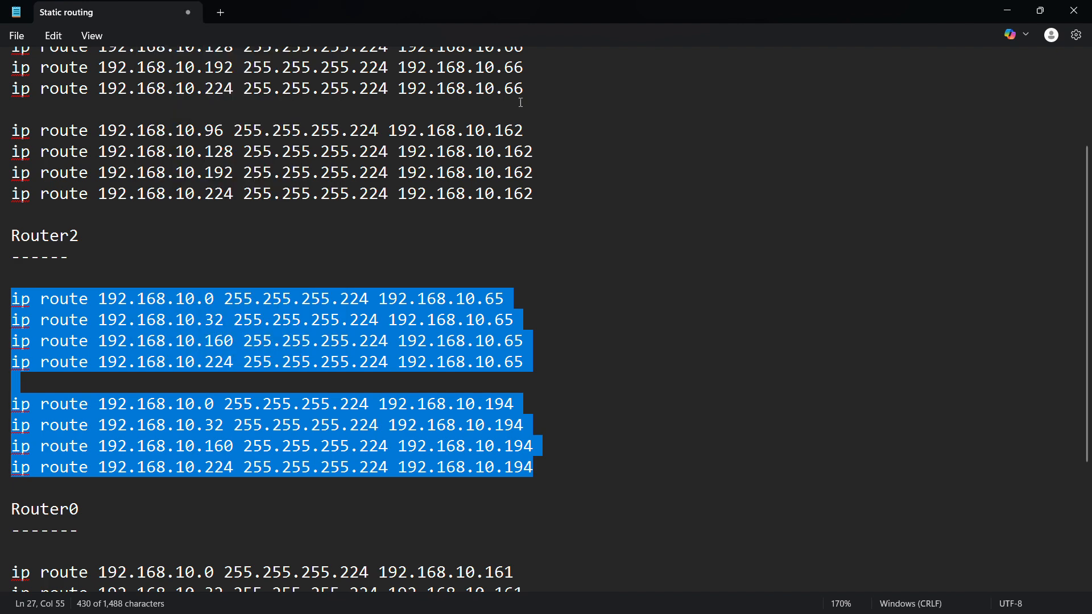
left_click(1007, 10)
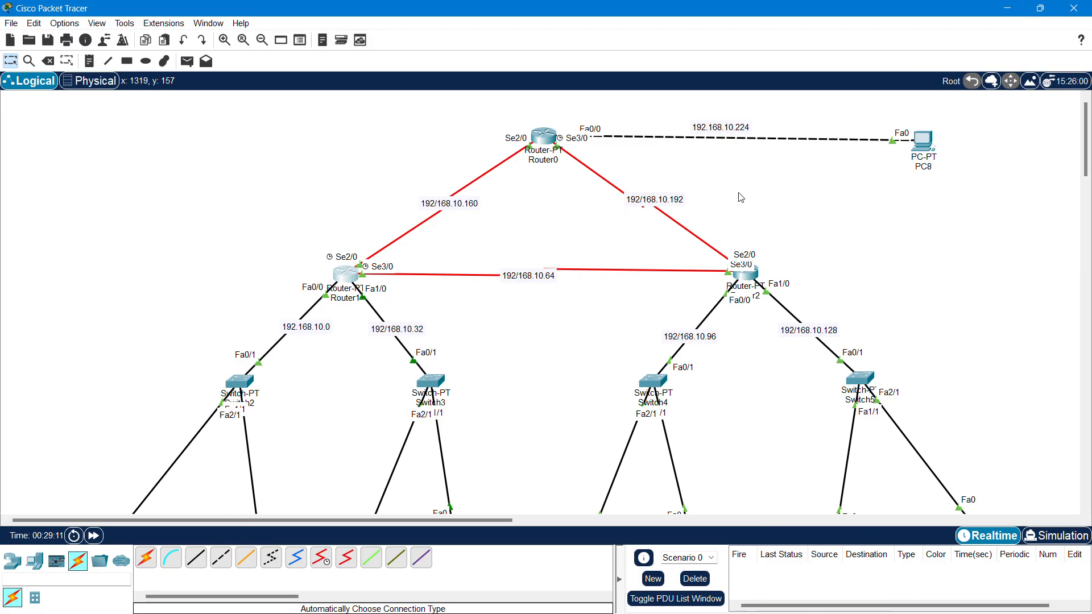
- Open Router2's CLI full screen and enter global configuration mode with configure terminal
left_click(750, 278)
left_click(705, 109)
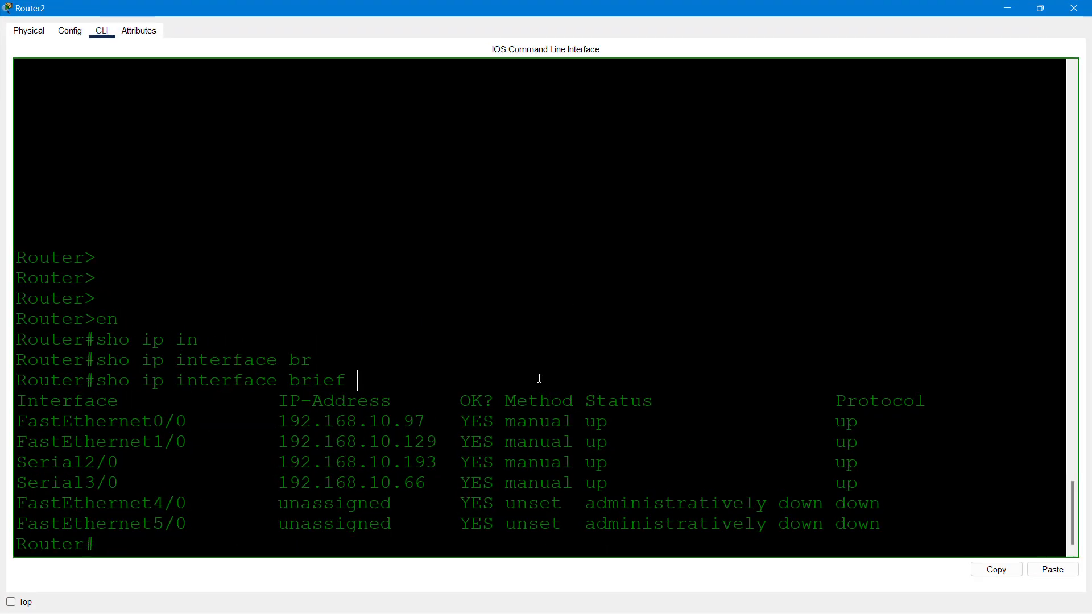
type("conft")
key("Tab")
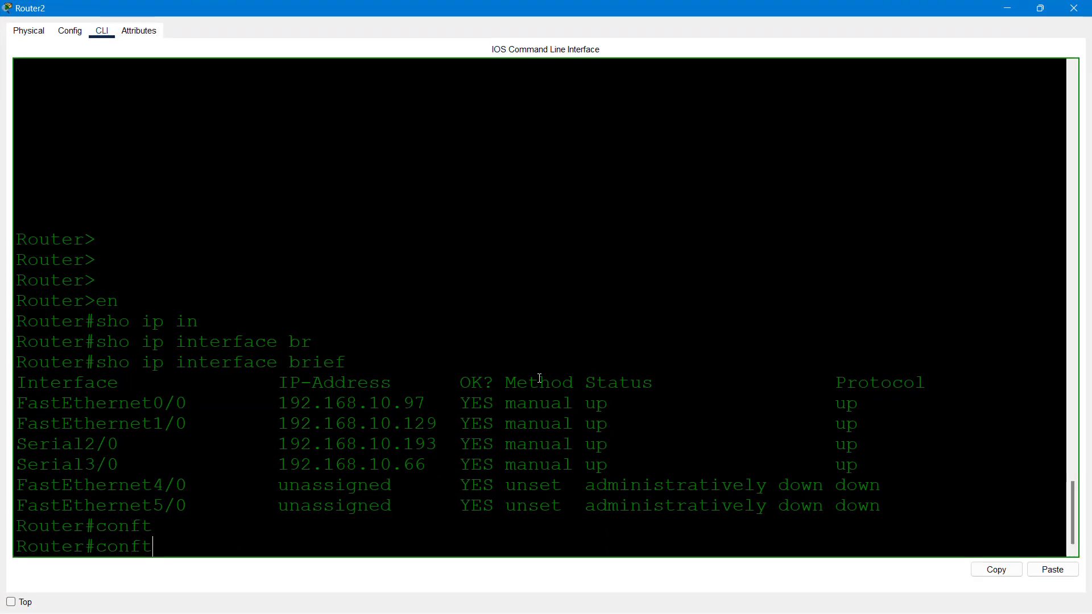
key("BackSpace")
key("Tab")
type("te")
key("Tab")
key("Return")
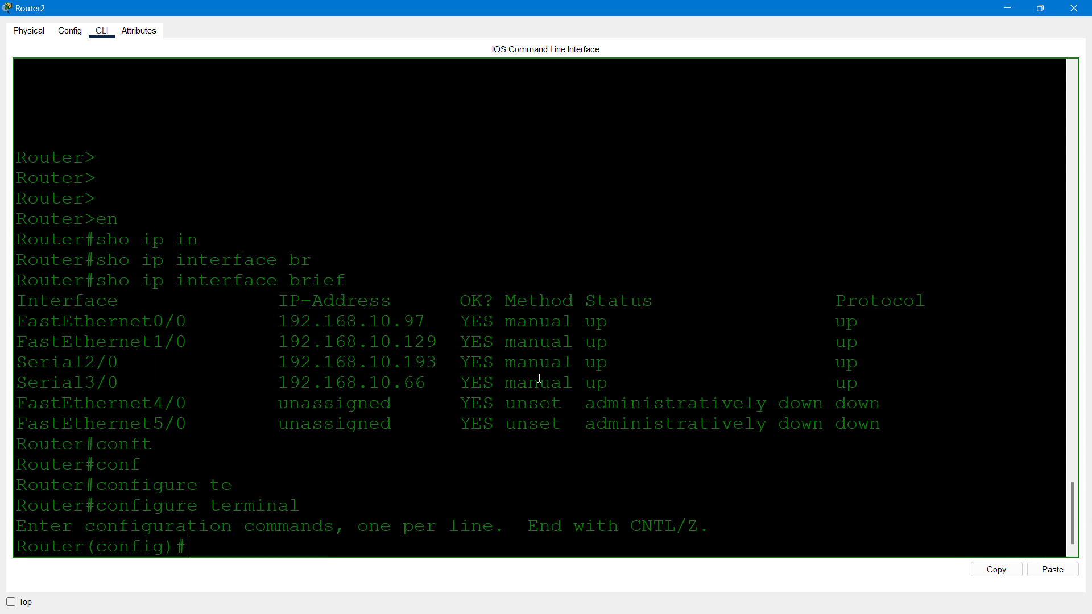
- Paste Router2's eight static routes via 192.168.10.65 and 192.168.10.194, save with do wr, and close
left_click(1057, 569)
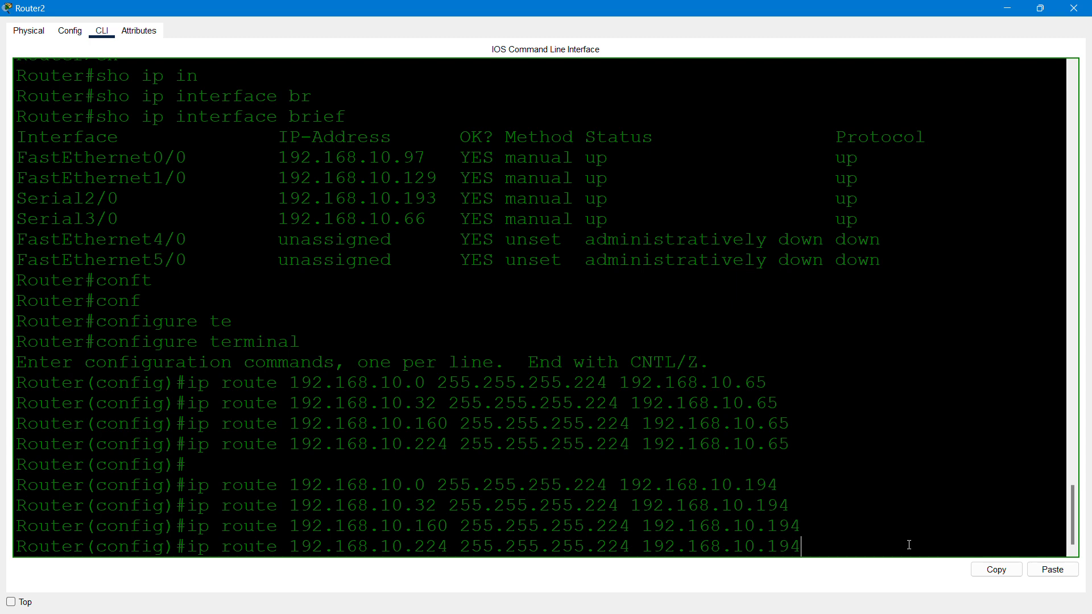
key("Return")
type("do")
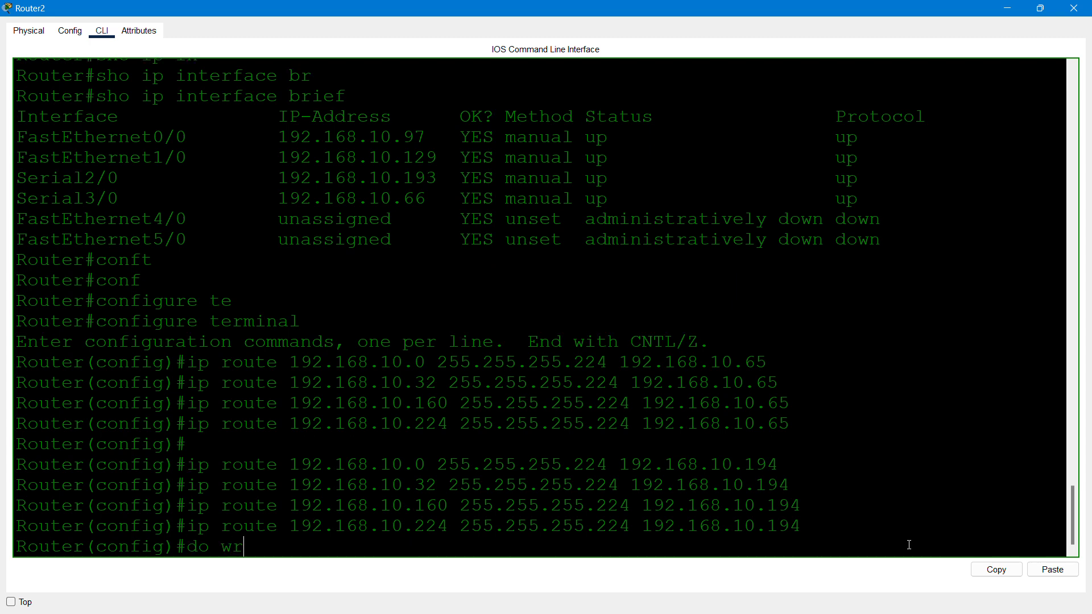
type(" wr")
key("Return")
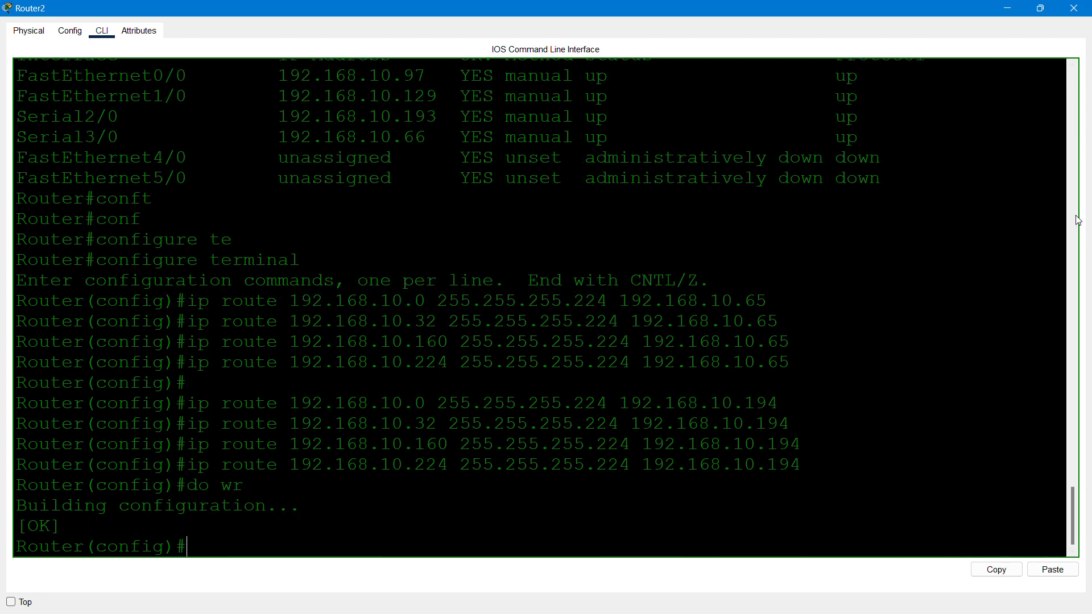
left_click(1073, 8)
key("super")
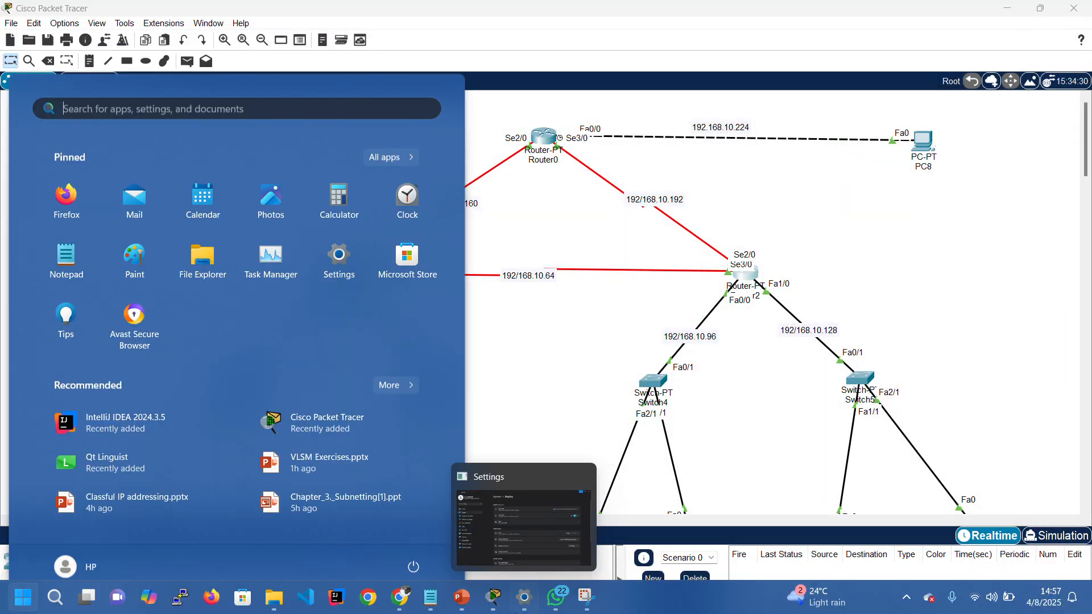
- Copy Router0's ten ip route lines from the Notepad notes, then minimize Notepad
mouse_move(431, 606)
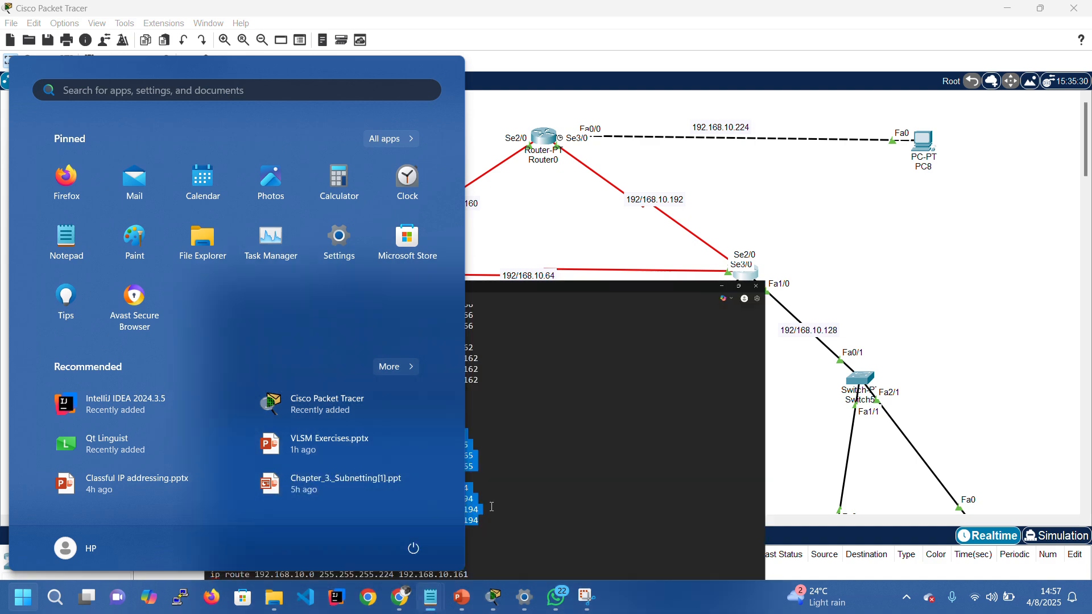
left_click(507, 512)
scroll(586, 423, "down", 3)
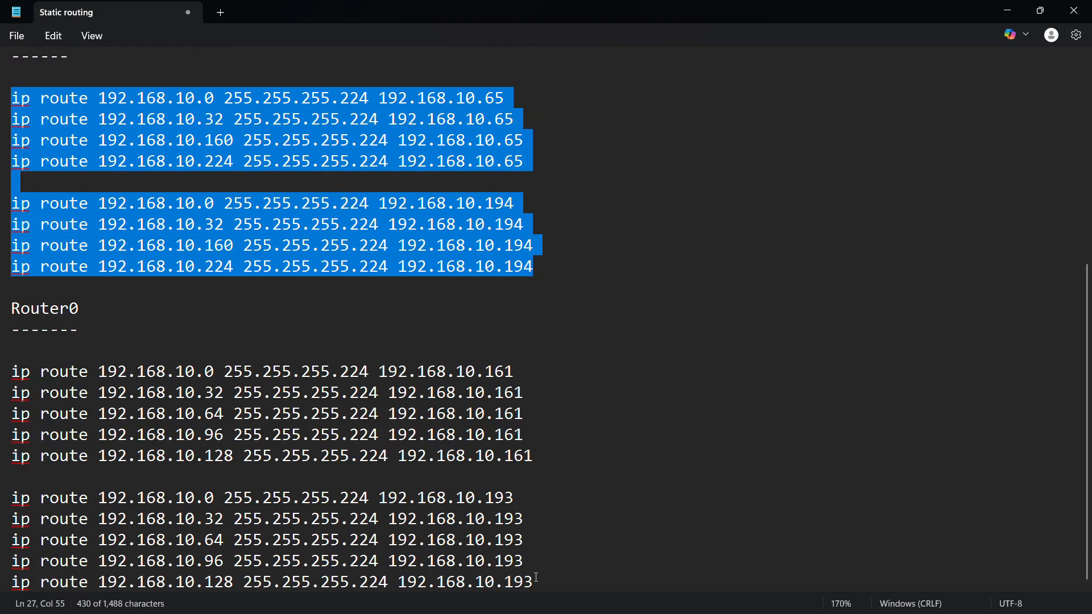
left_click_drag(536, 578, 390, 455)
left_click(382, 455)
left_click_drag(536, 581, 12, 380)
right_click(118, 373)
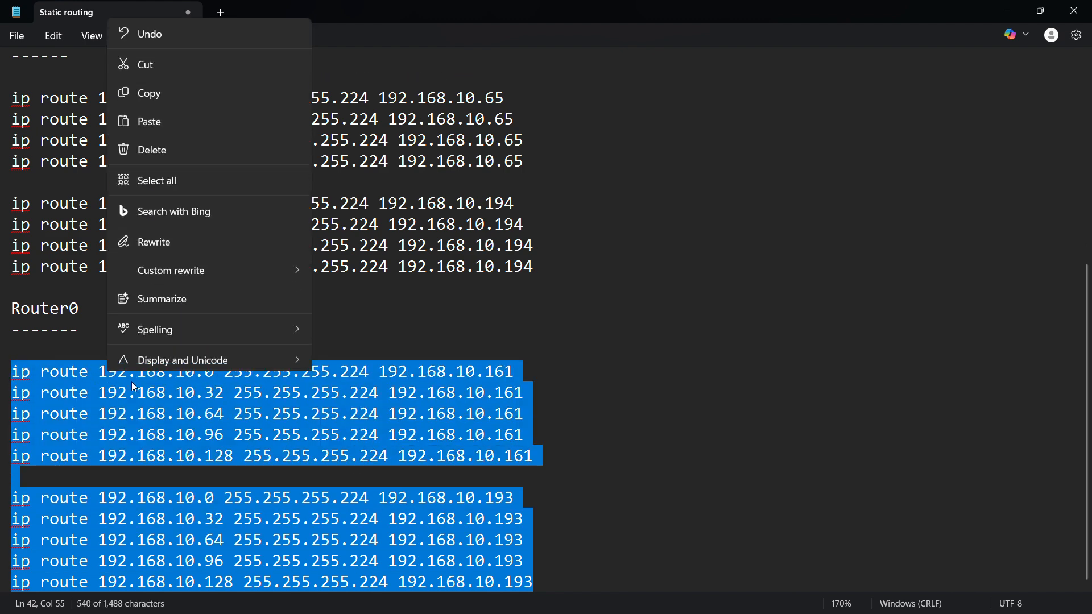
left_click(170, 83)
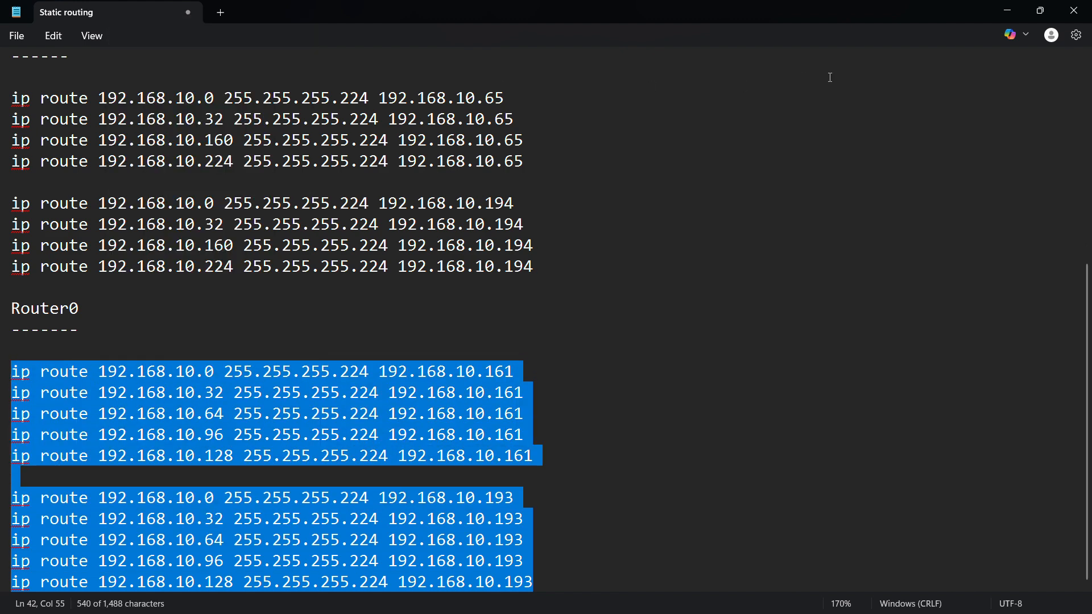
left_click(1007, 10)
- Open Router0's CLI full screen and enter privileged mode, then global configuration mode
left_click(544, 137)
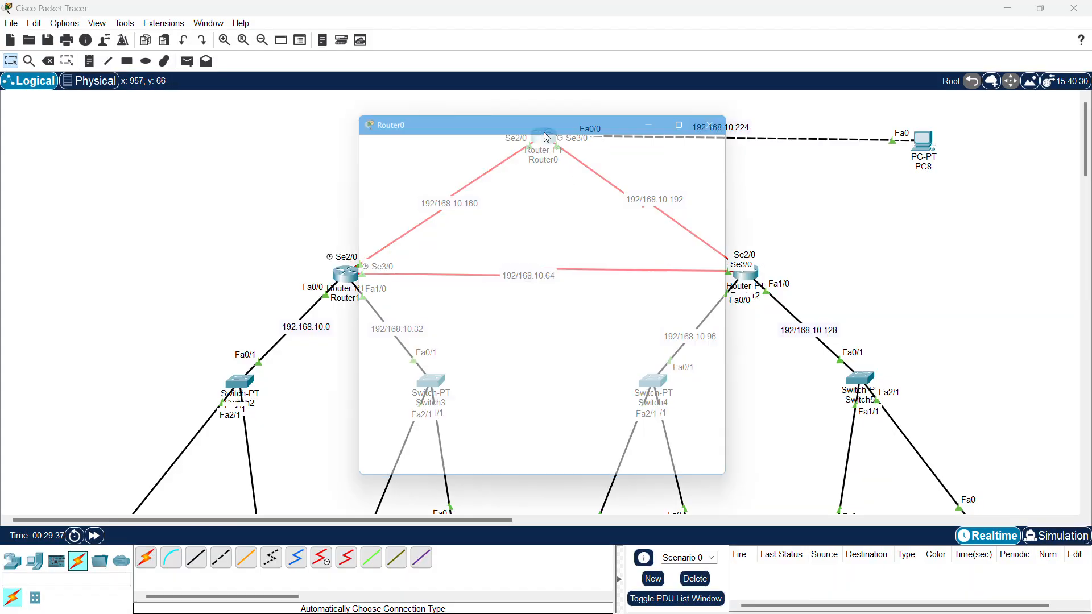
left_click(695, 112)
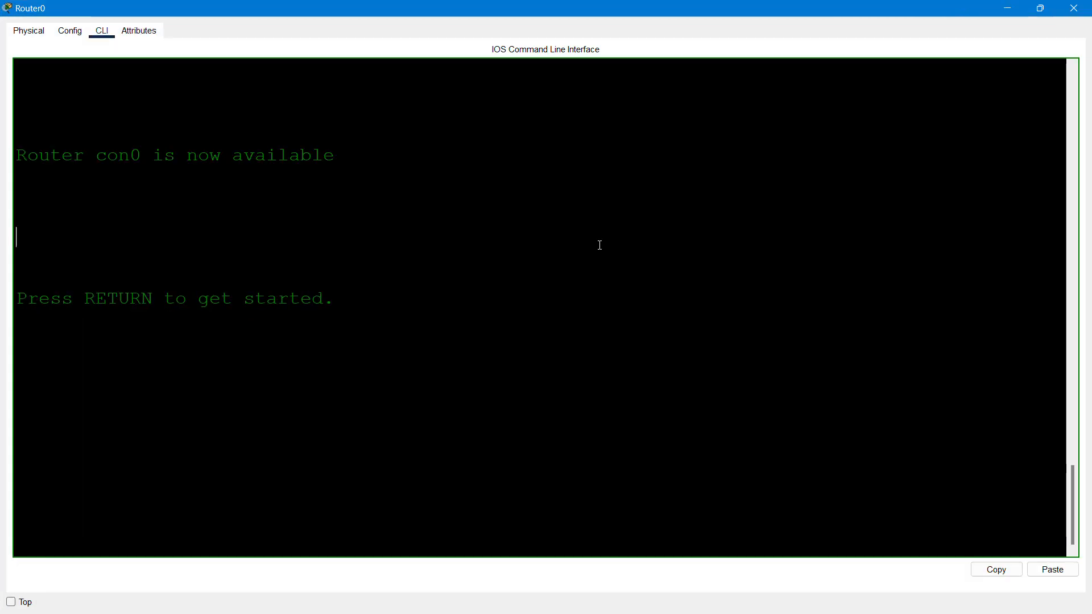
key("Return")
key("Return")
key("Return")
type("en")
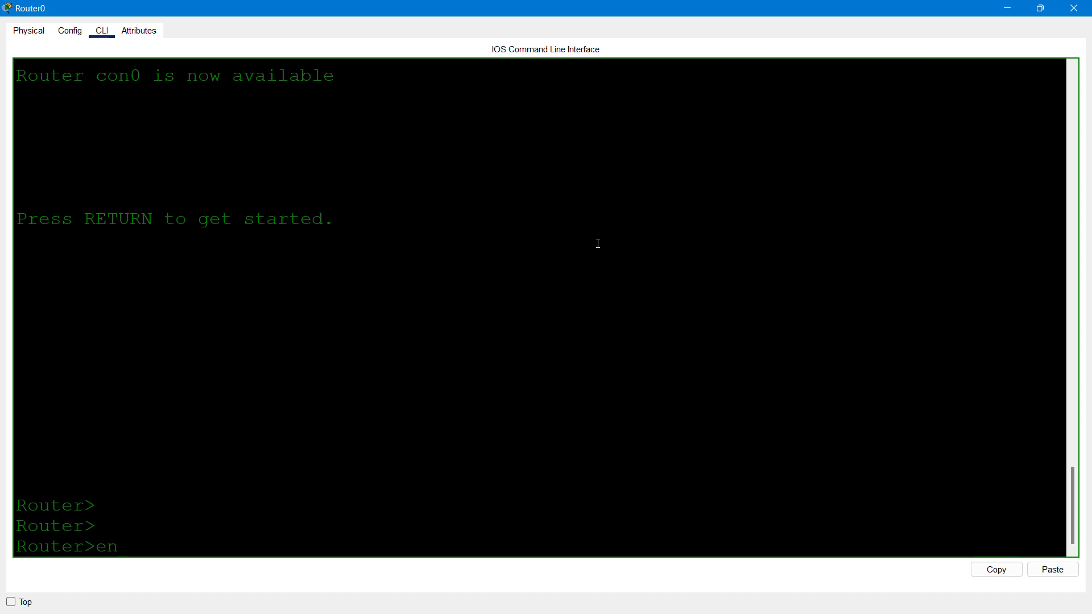
key("Return")
type("conf")
key("Tab")
type("te")
key("Tab")
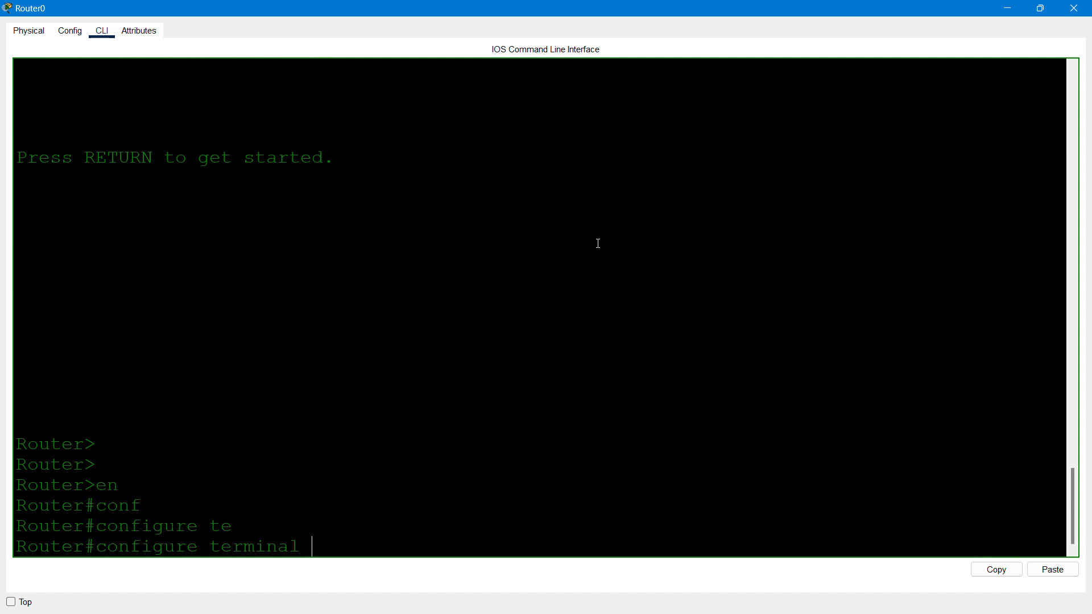
key("Return")
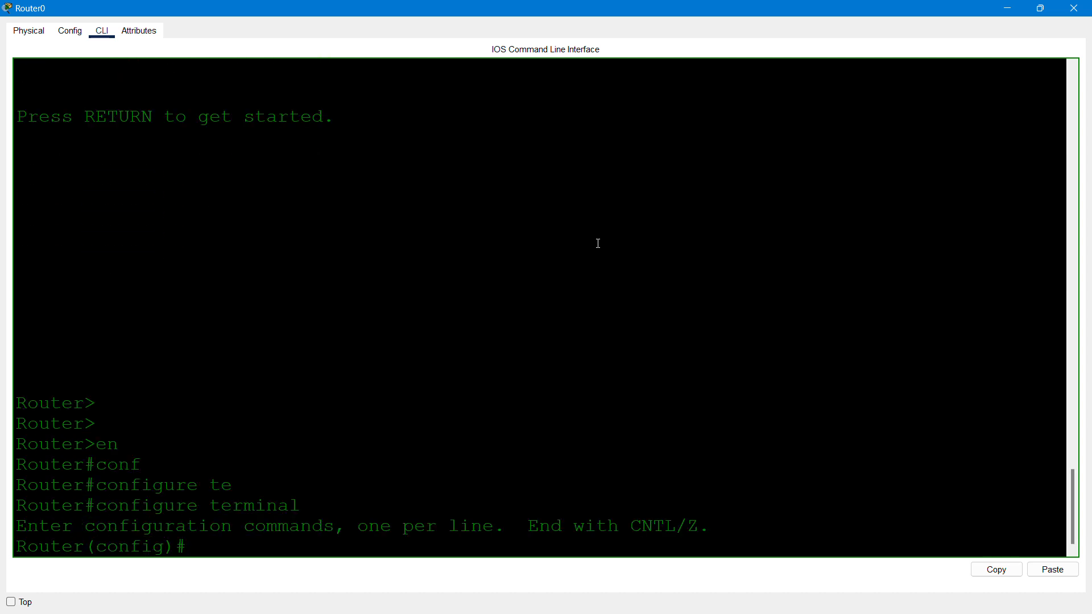
- Paste Router0's ten static routes, save with do wr, and close Router0's window
left_click(1056, 571)
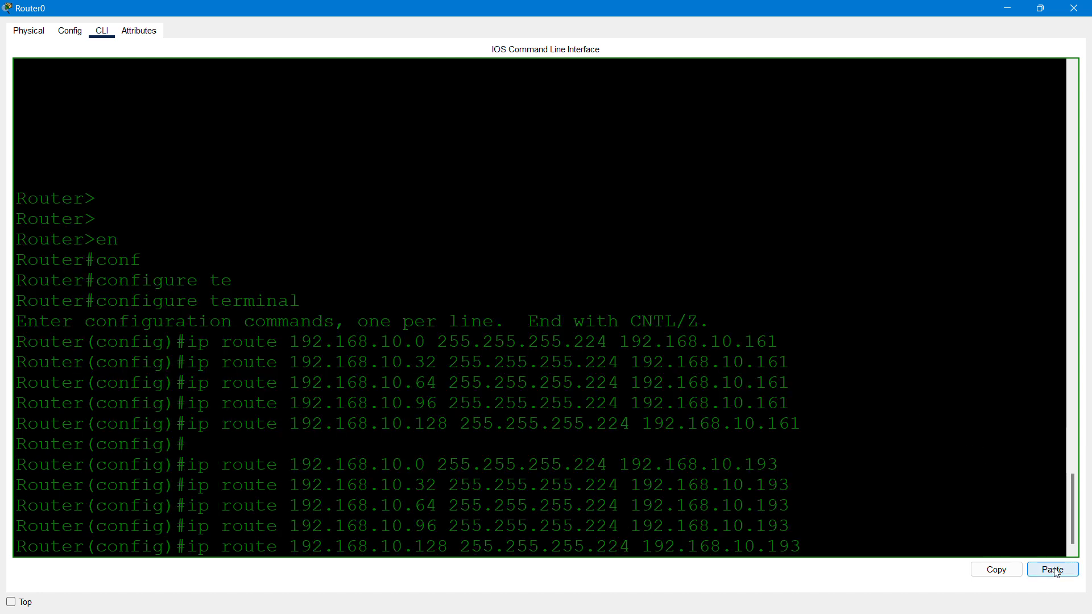
type("do wr")
key("Return")
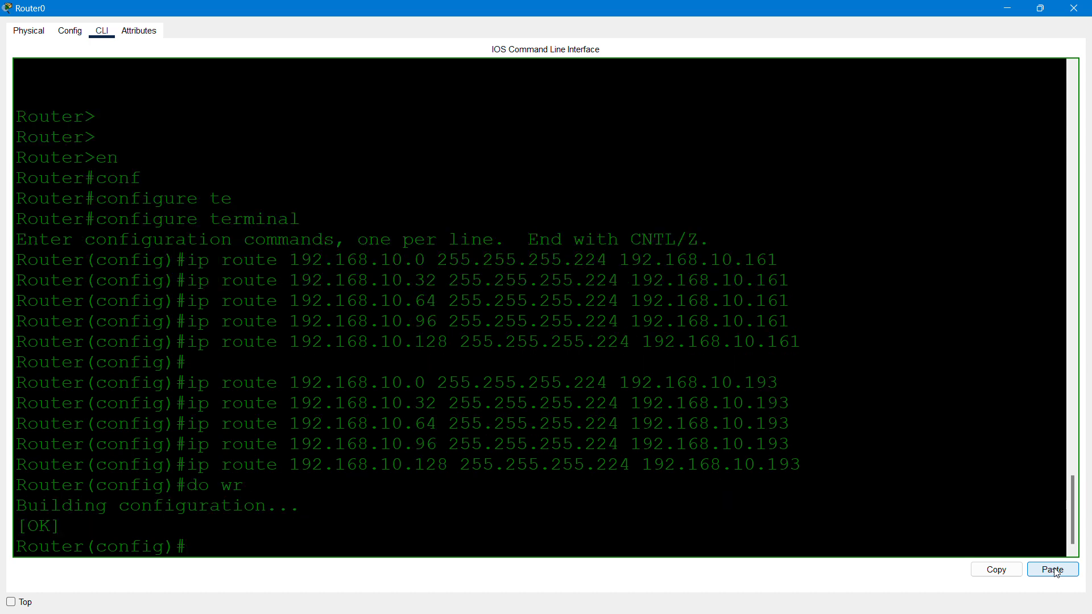
left_click(1074, 8)
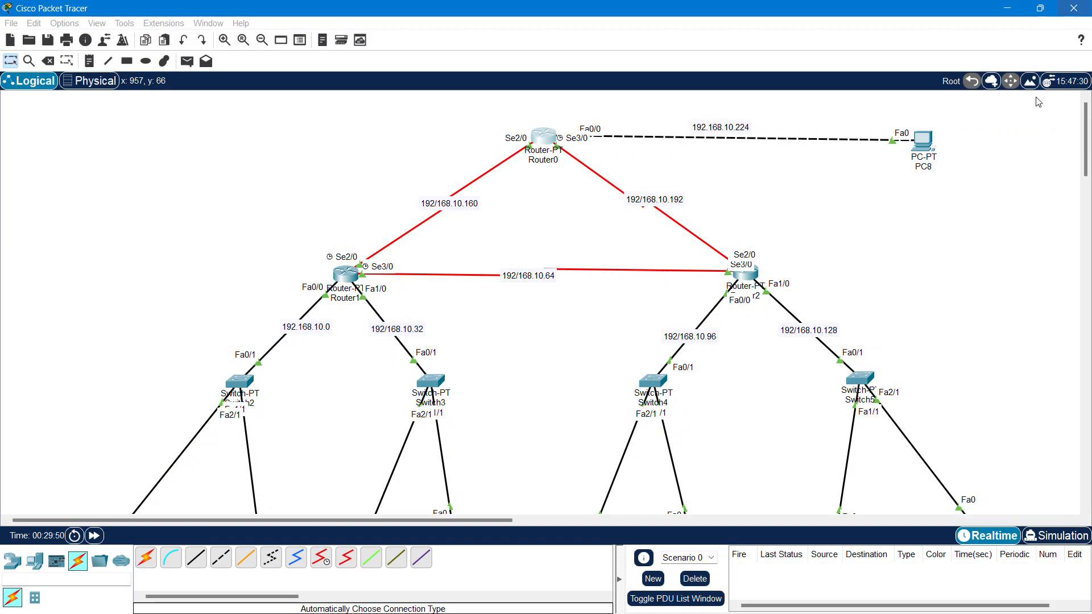
- Open PC0's Desktop IP Configuration, with its window moved aside to show the topology
scroll(626, 259, "down", 3)
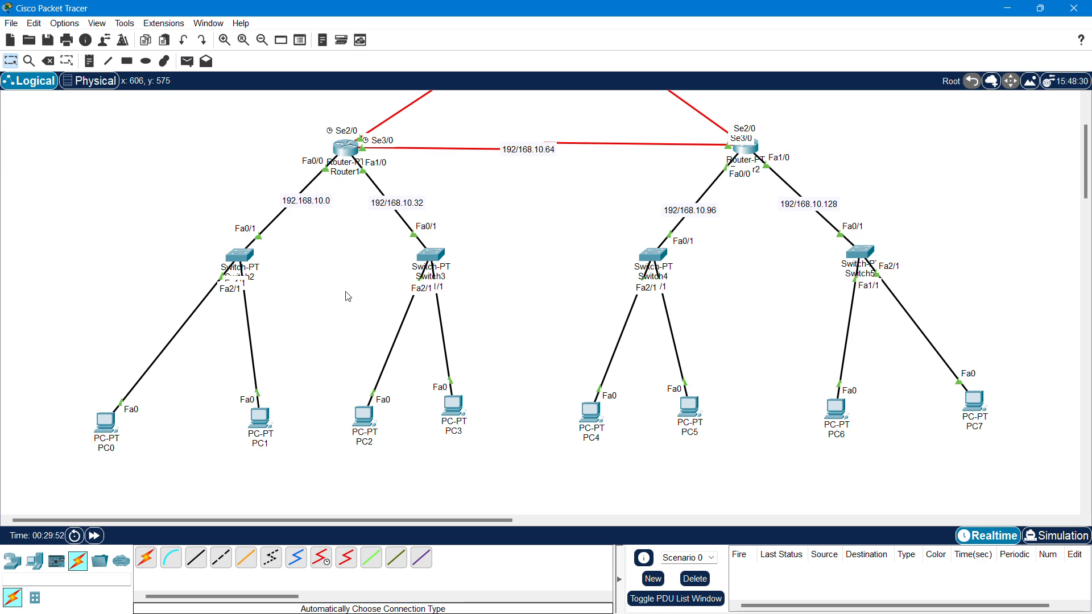
left_click(110, 429)
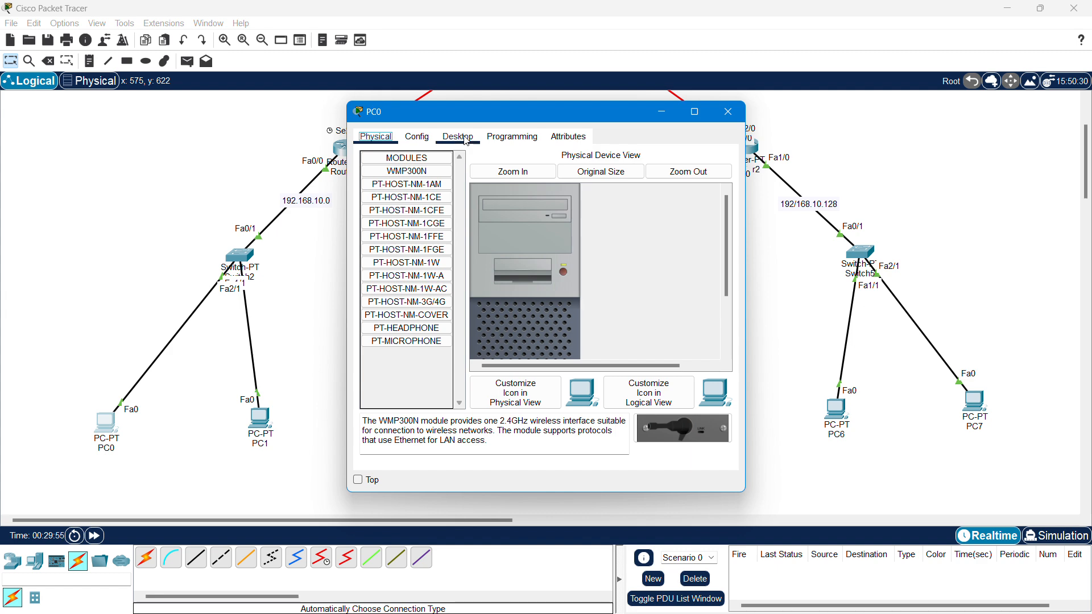
left_click(467, 141)
left_click(398, 200)
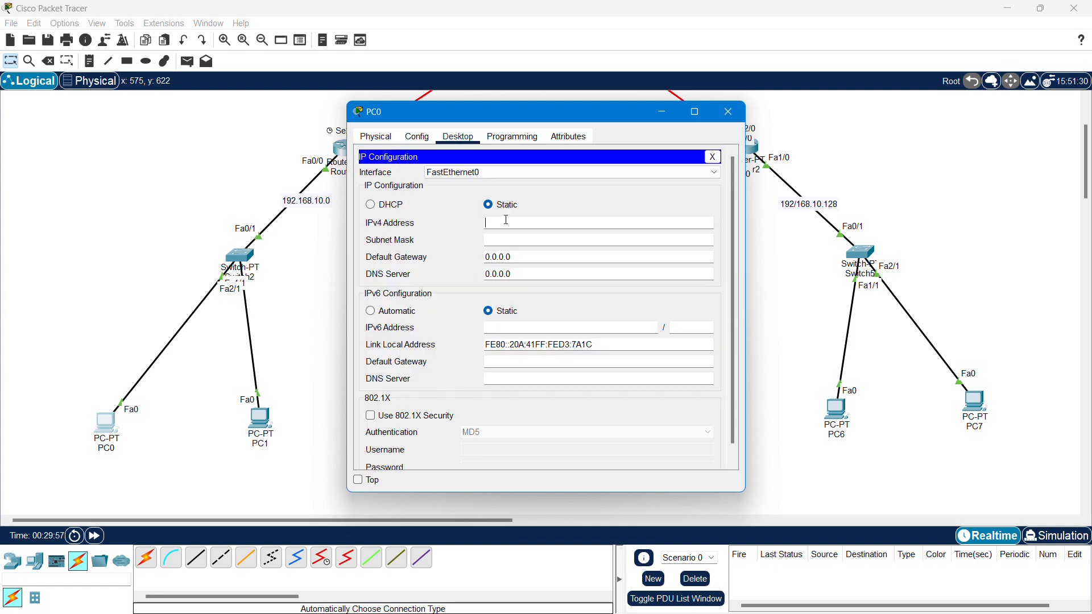
left_click(712, 116)
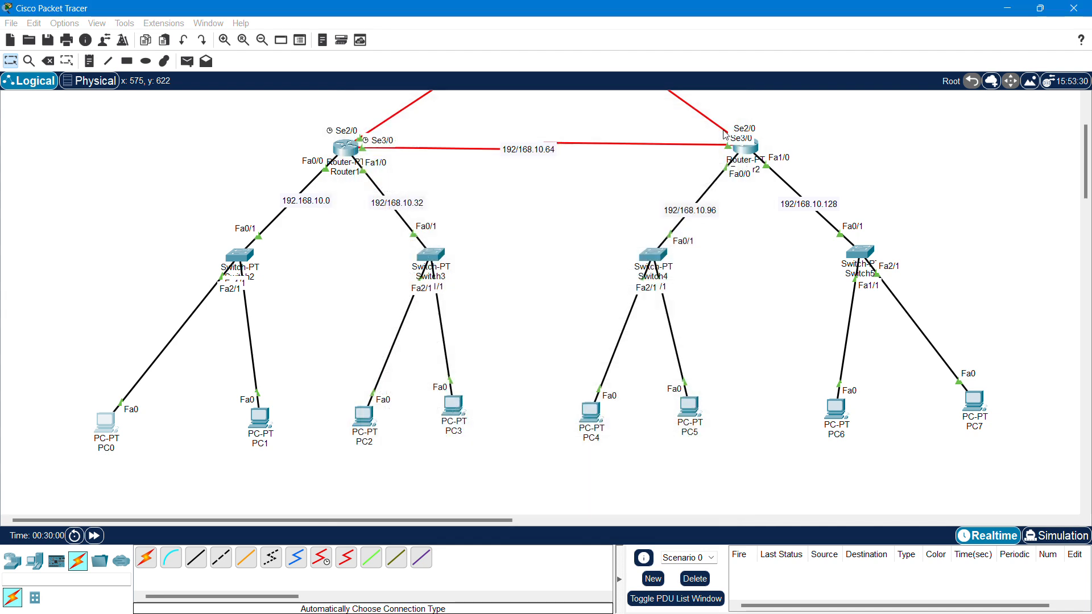
scroll(710, 165, "up", 2)
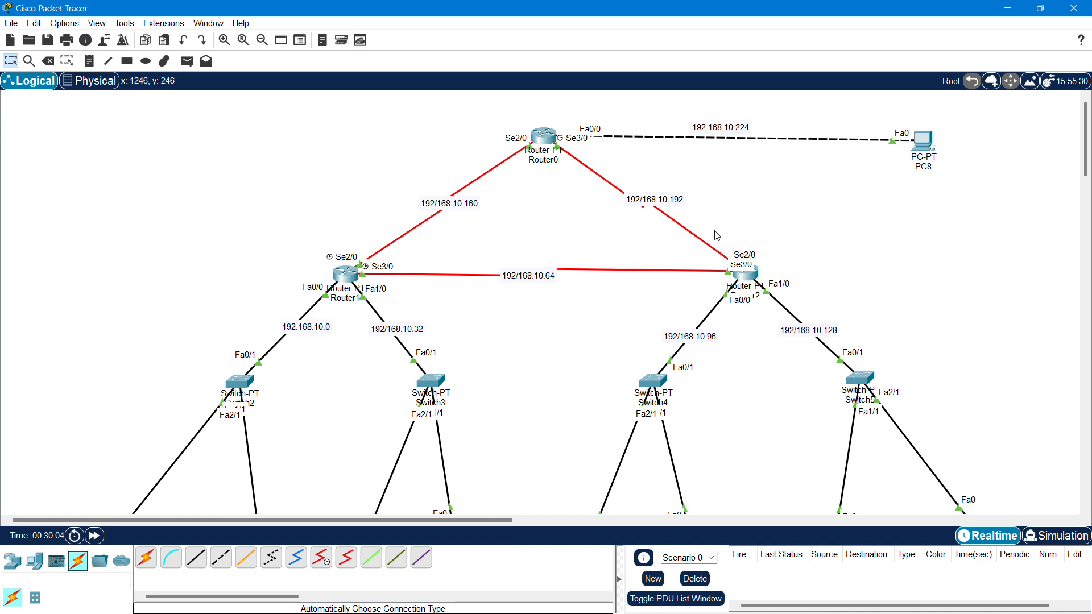
scroll(676, 287, "down", 2)
scroll(822, 234, "up", 2)
scroll(760, 262, "down", 2)
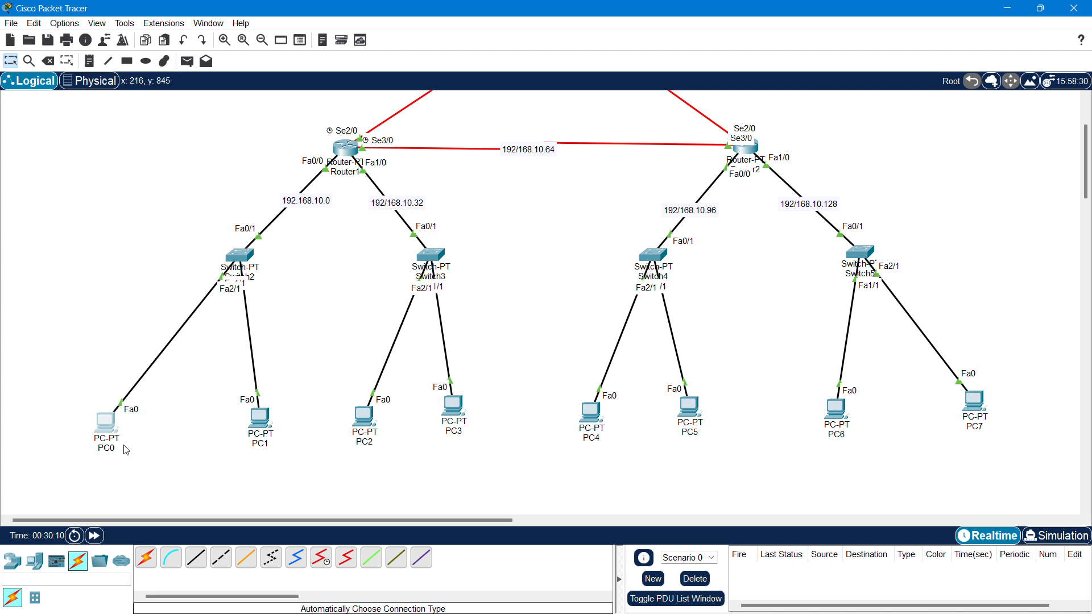
left_click(108, 431)
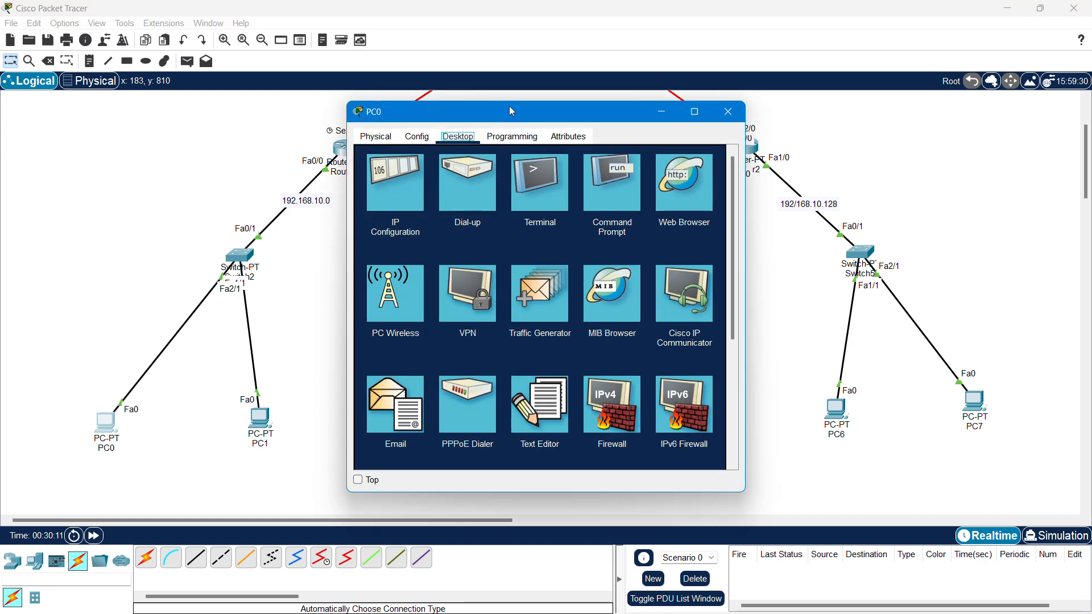
left_click_drag(512, 111, 678, 79)
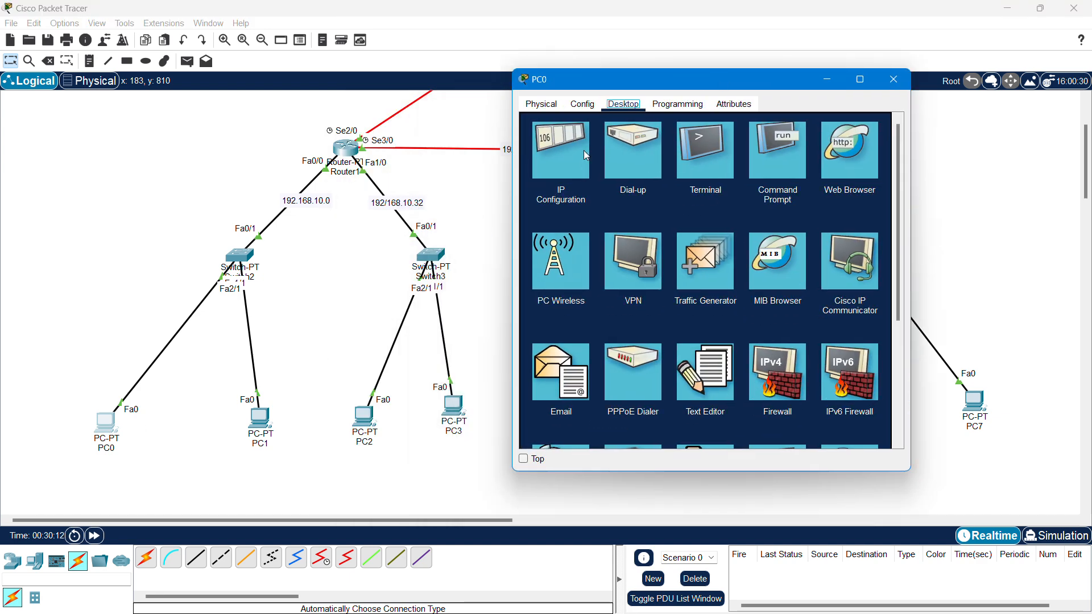
left_click(548, 169)
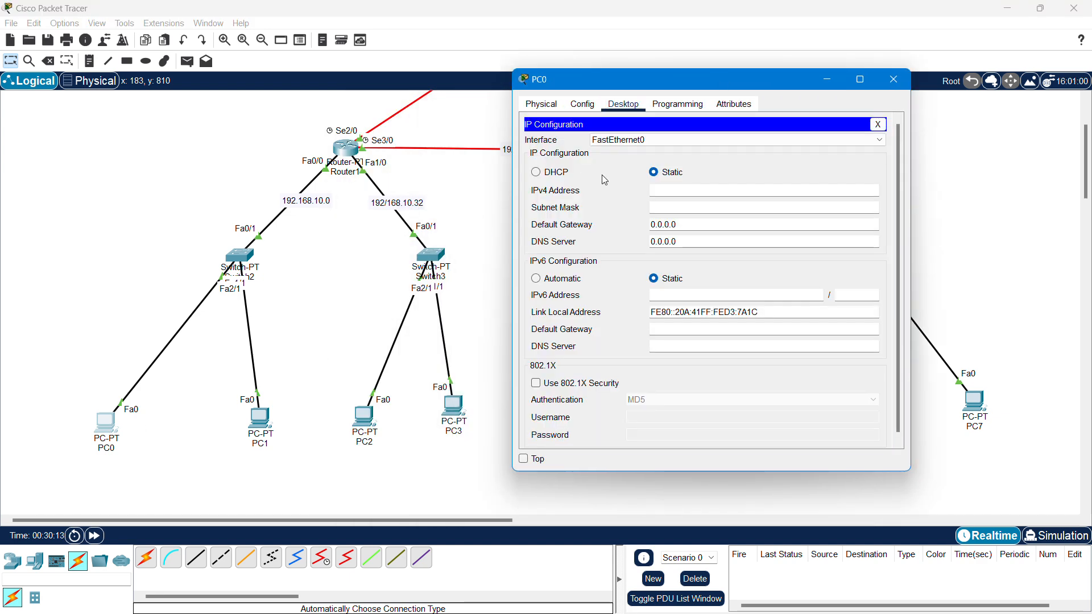
- Enter PC0's IPv4 192.168.10.2, mask 255.255.255.224, and paste gateway 192.168.10.2
left_click(675, 189)
type("192.1")
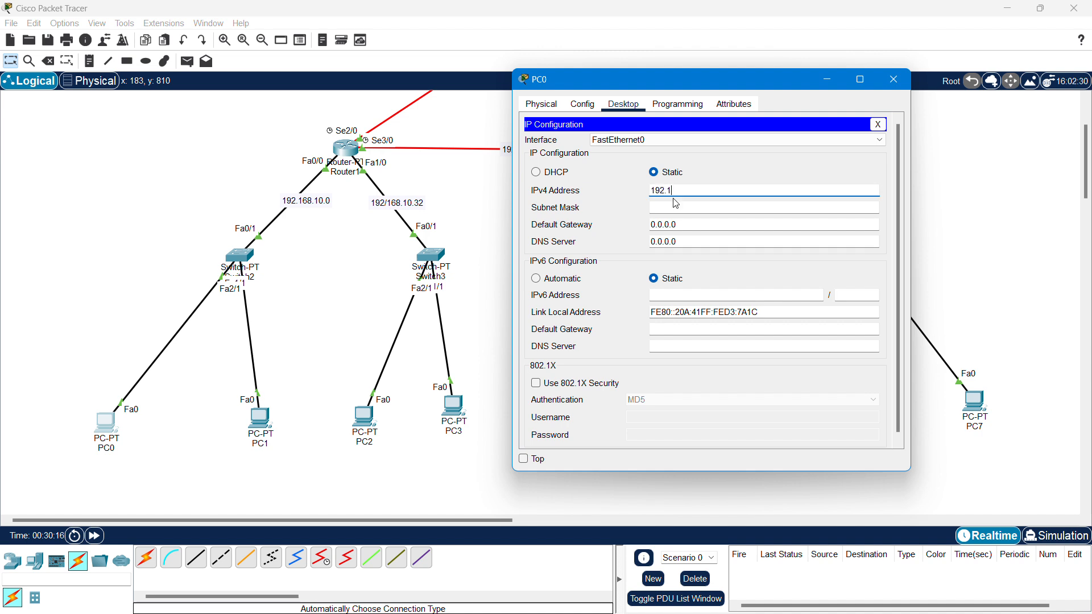
type("68.10.2")
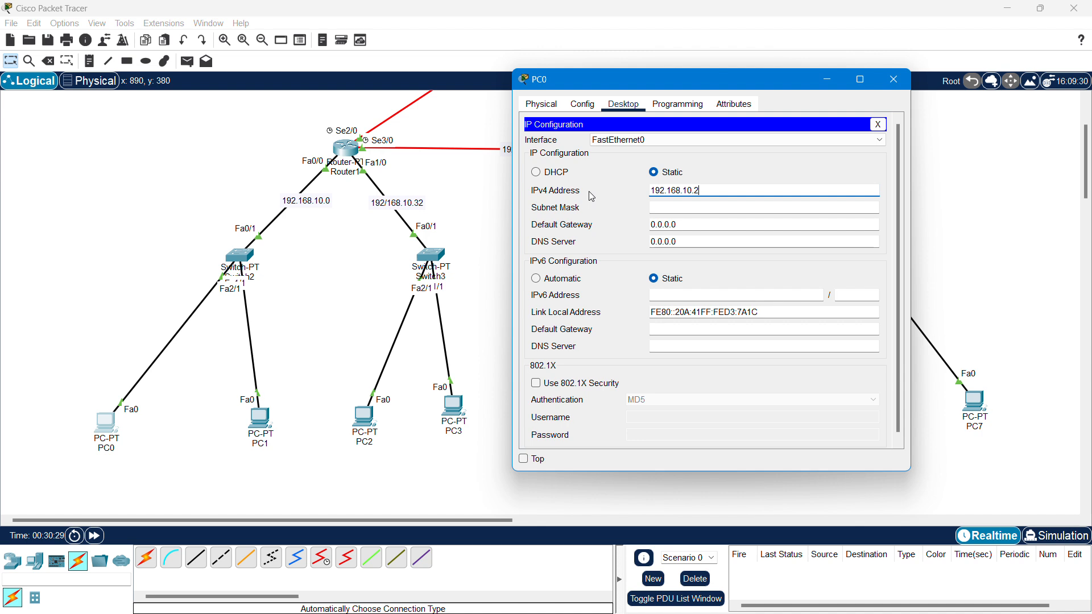
key("ctrl+a")
key("ctrl+c")
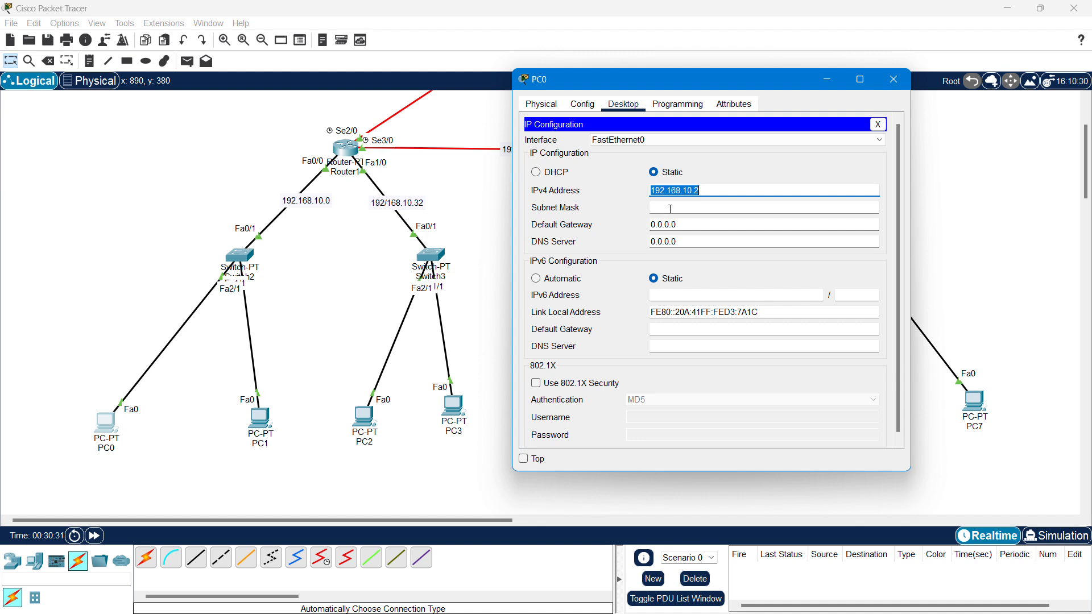
left_click(670, 208)
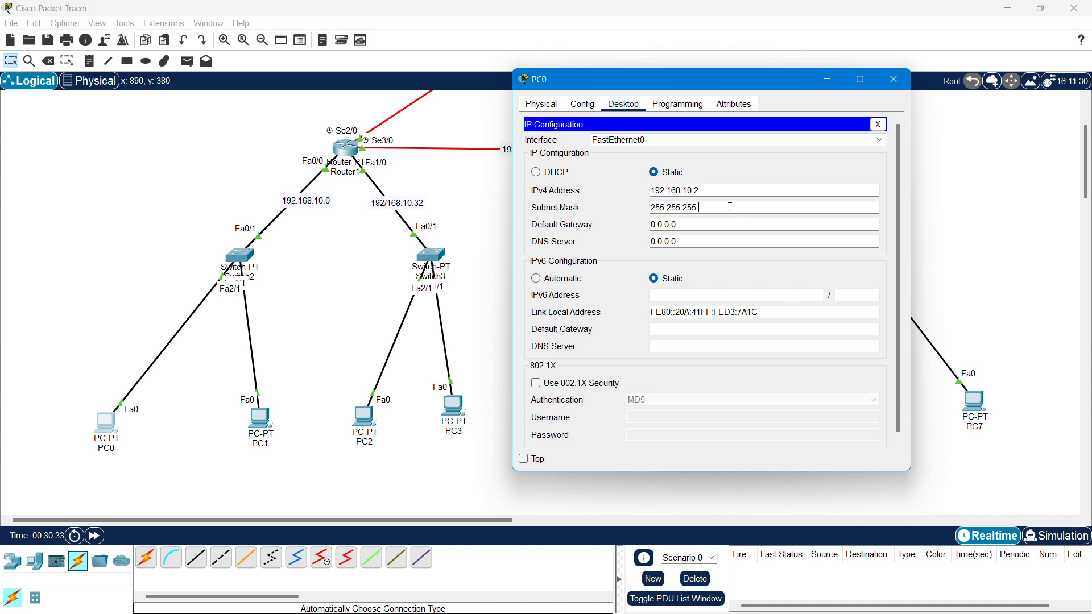
type("224")
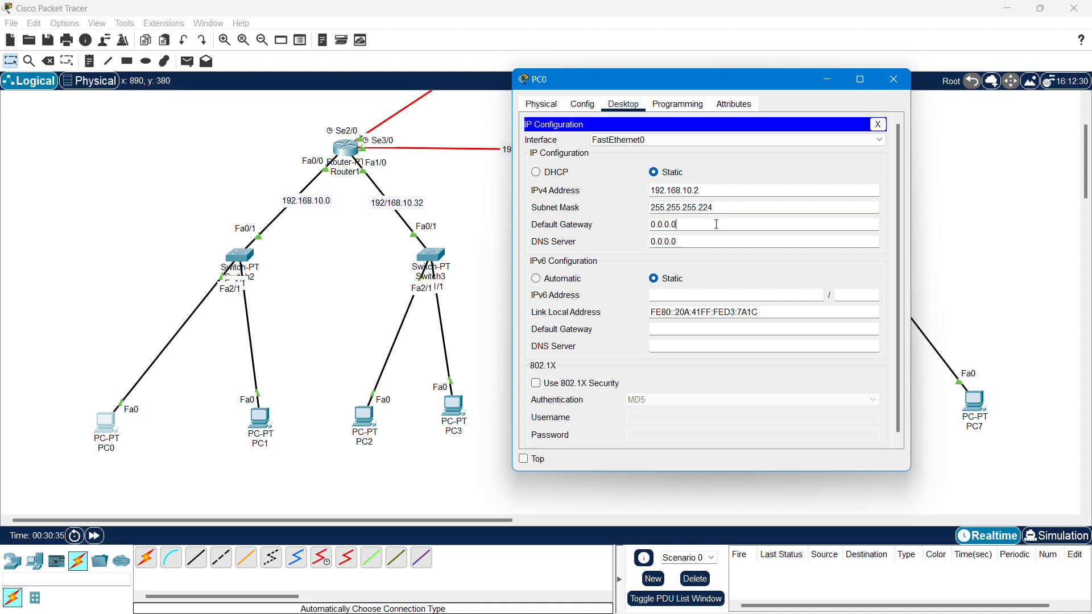
key("ctrl+a")
key("ctrl+v")
- Close PC0's settings and open PC8's Desktop IP Configuration
left_click(894, 79)
scroll(762, 246, "up", 3)
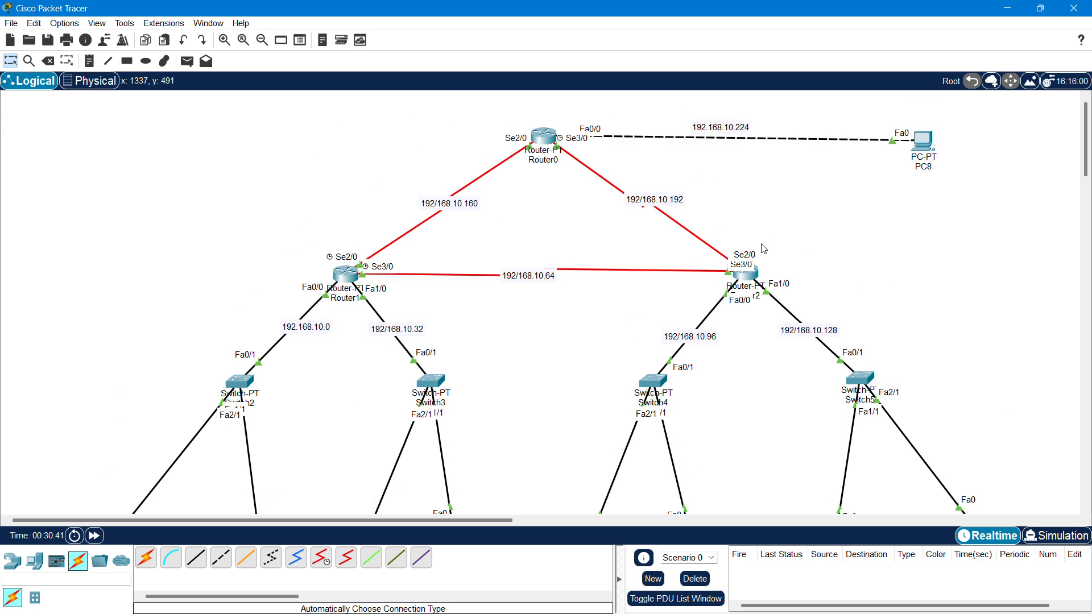
left_click(924, 142)
left_click_drag(622, 114, 309, 109)
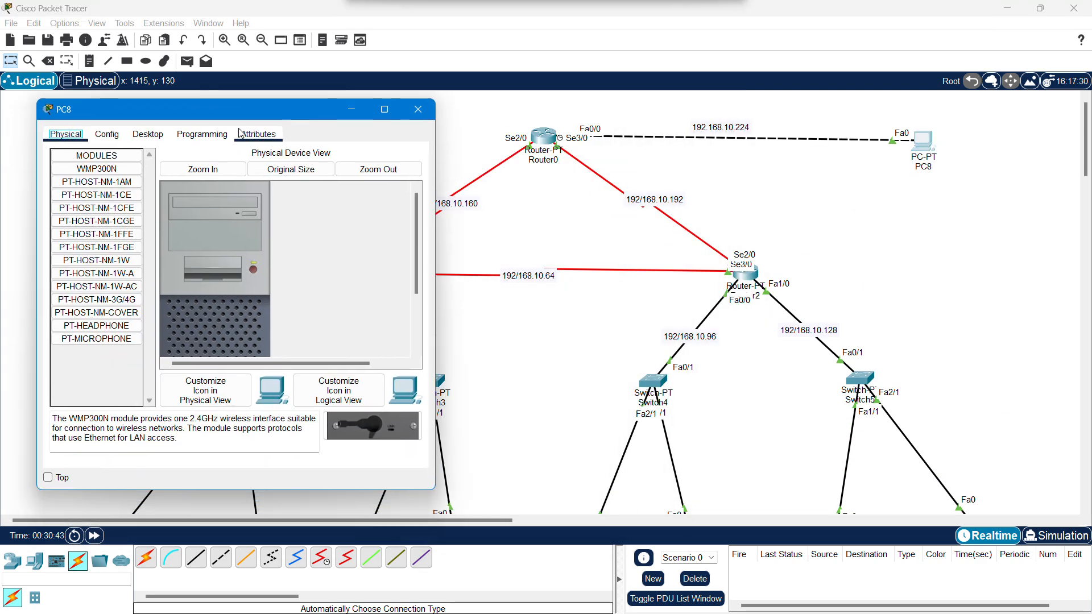
left_click(149, 135)
left_click(103, 171)
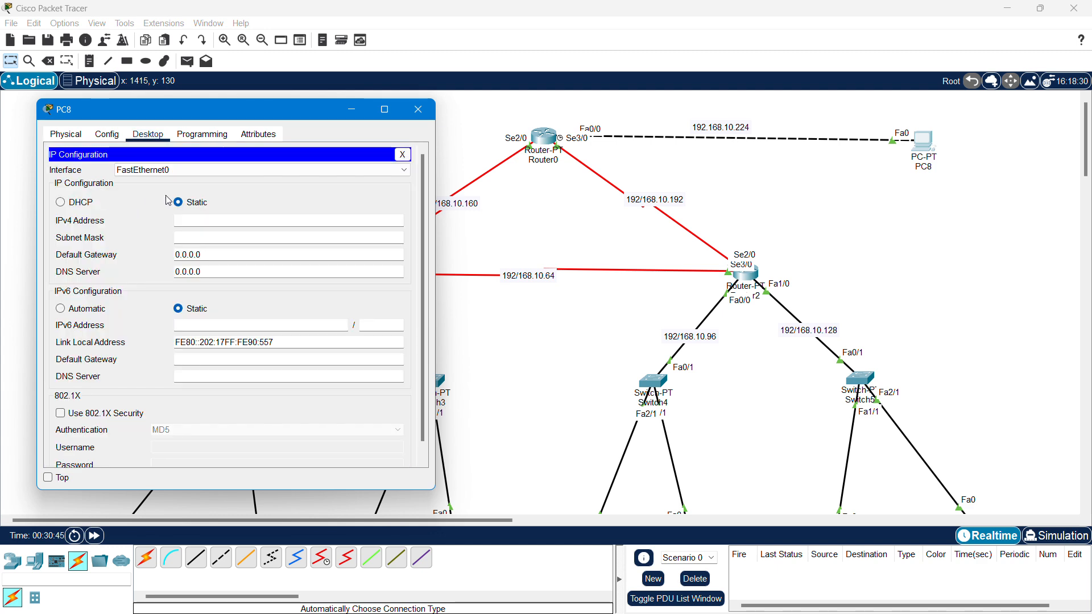
- Enter PC8's IPv4 address 192.168.10.226, correcting a mistyped value
left_click(206, 221)
type("192.168")
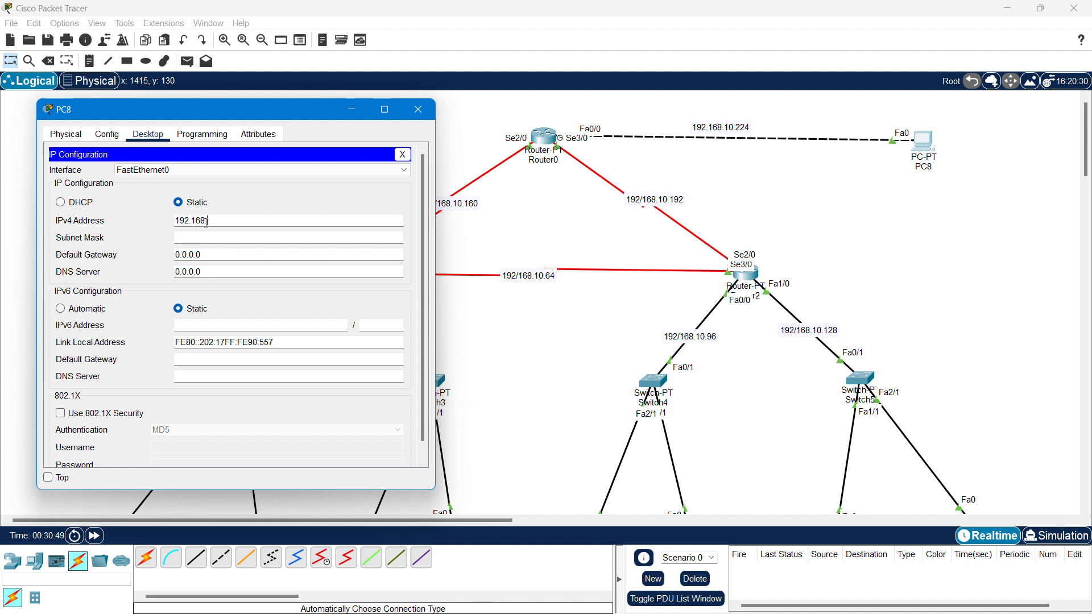
type(".10.22")
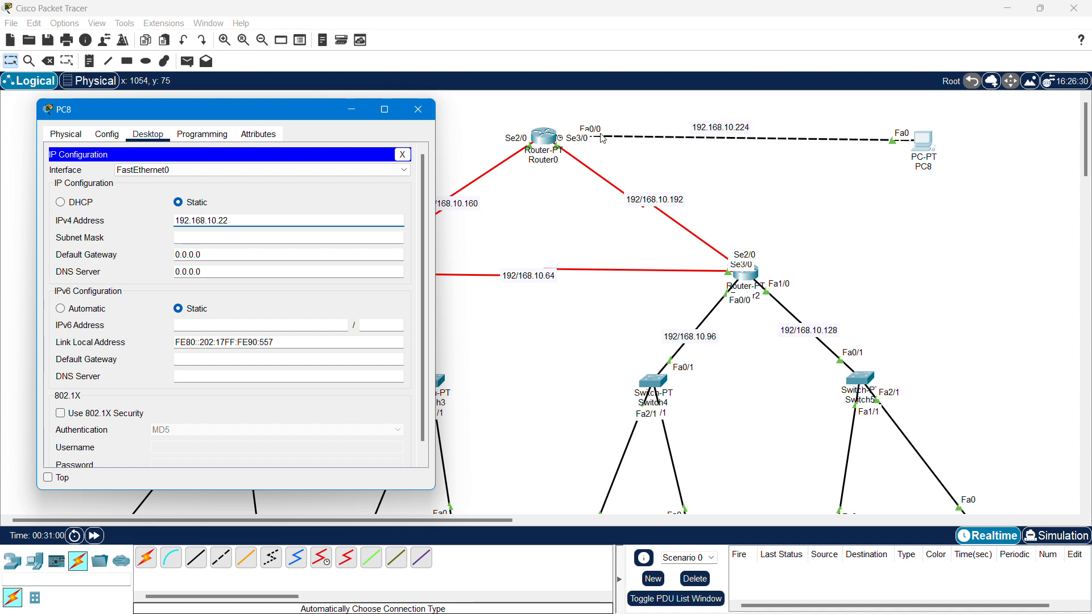
type("5")
left_click(322, 237)
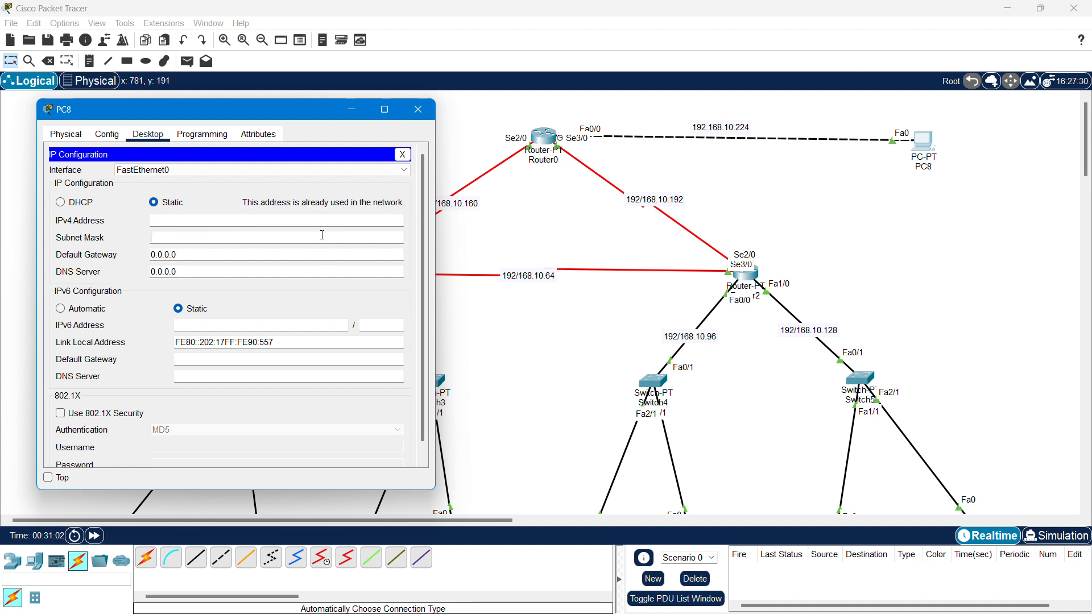
left_click(275, 220)
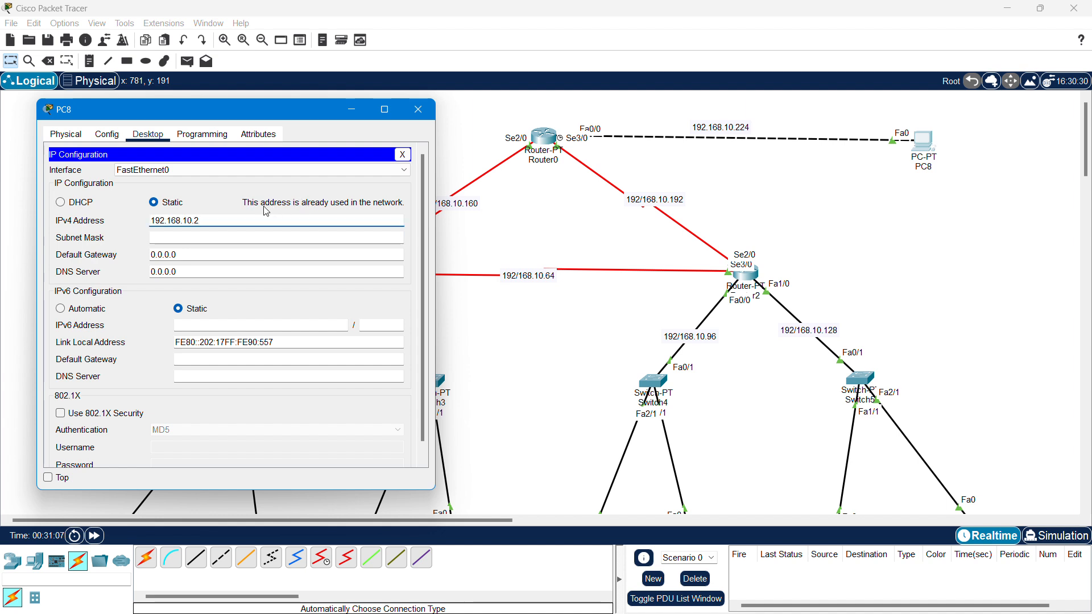
key("BackSpace")
key("BackSpace")
key("BackSpace")
type("0.226")
- Set PC8's mask to 255.255.255.224 and gateway to 192.168.10.225, then close its window
left_click(226, 237)
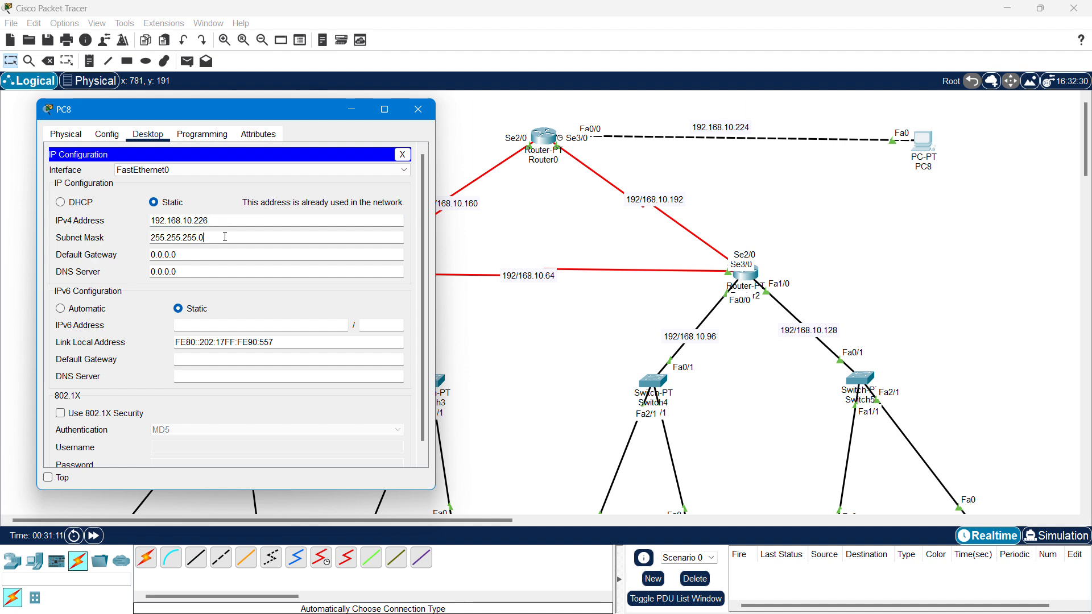
type("224")
double_click(211, 251)
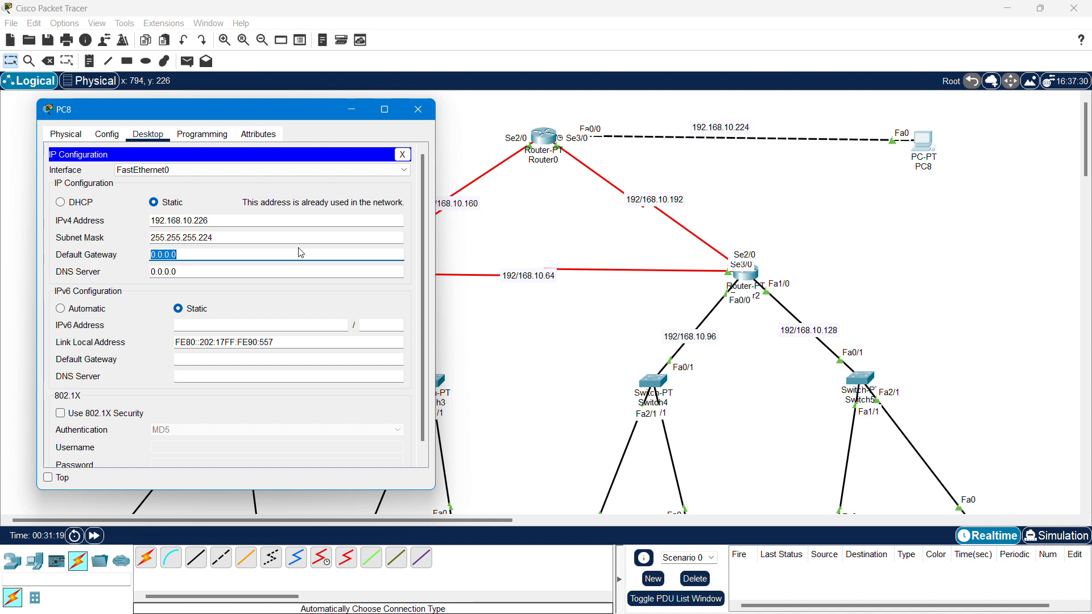
type("192.168.10.225")
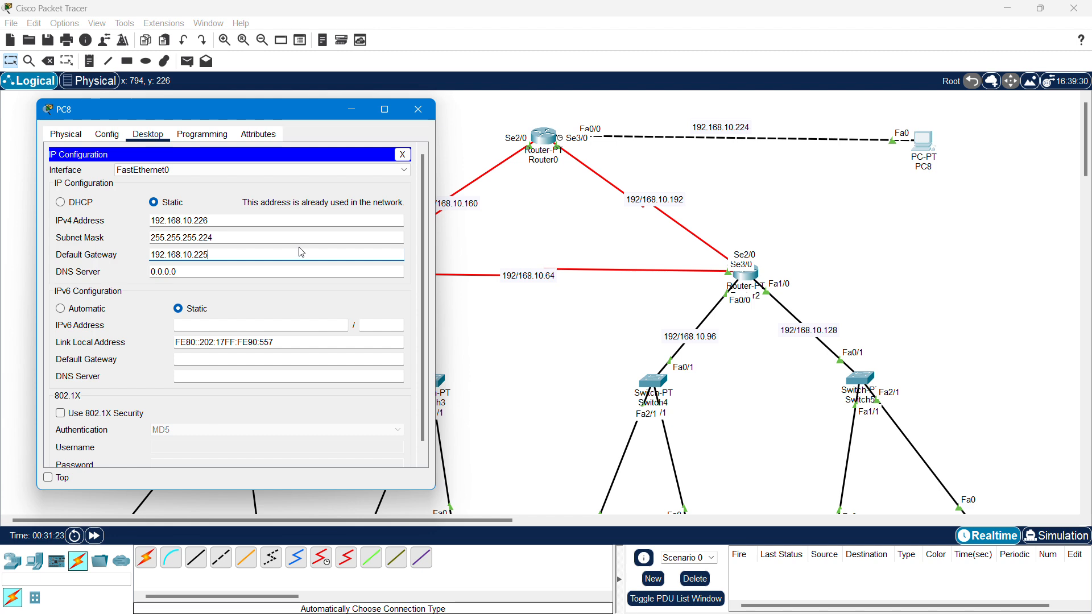
left_click(299, 299)
left_click(433, 116)
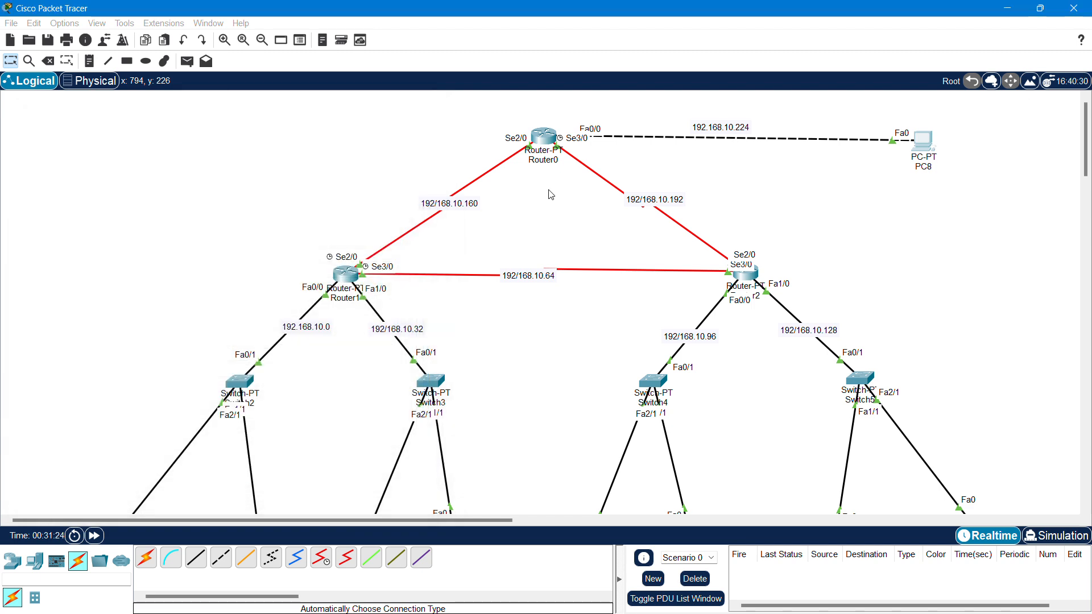
- Open PC0's Command Prompt and reposition and widen its window
scroll(971, 275, "down", 3)
scroll(971, 268, "up", 3)
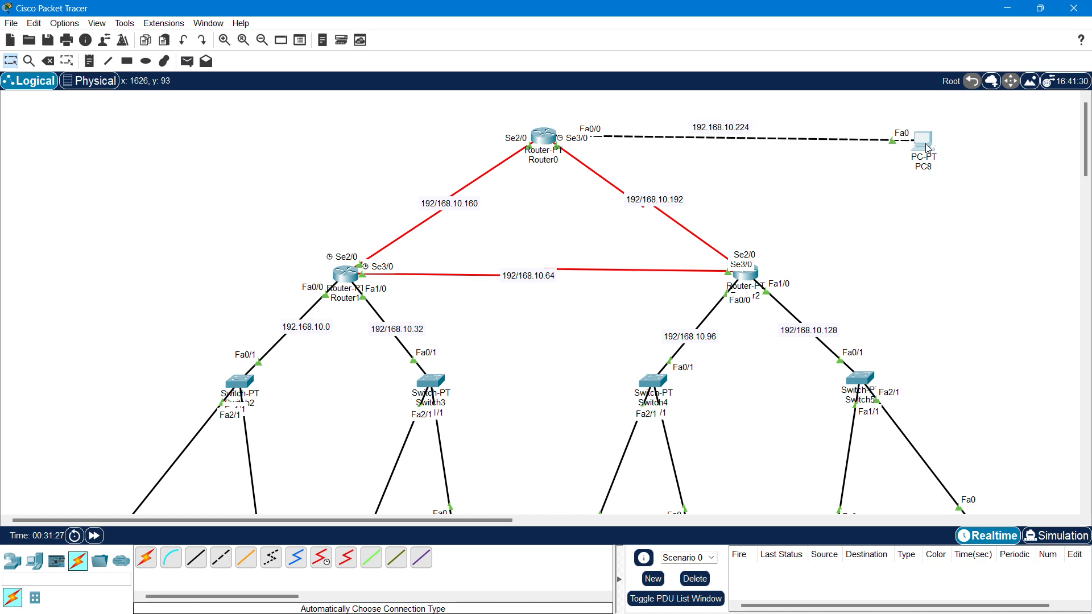
scroll(355, 337, "down", 3)
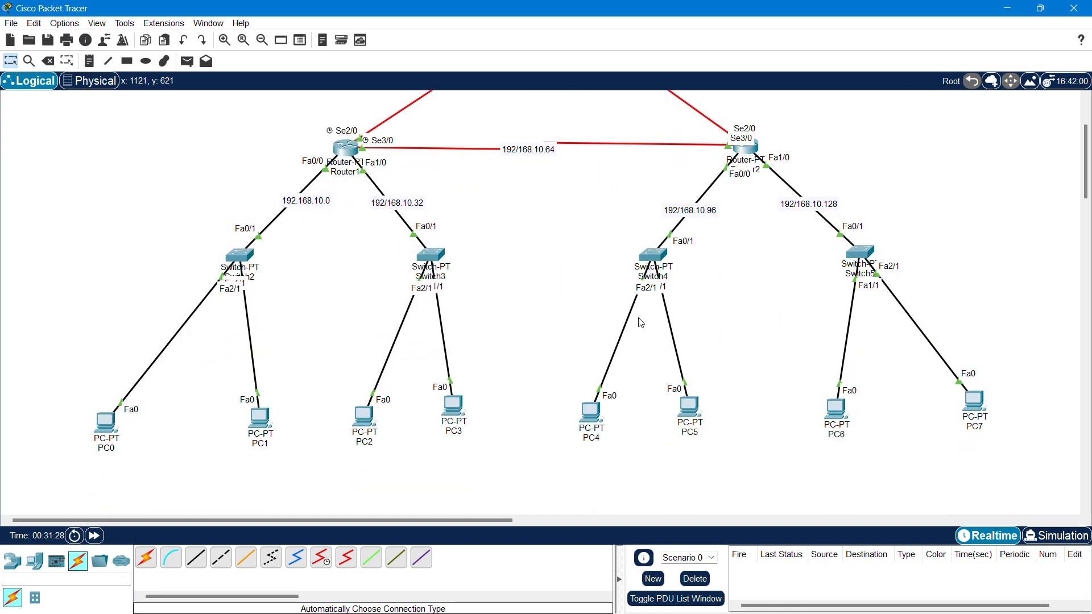
left_click(102, 424)
left_click_drag(607, 117, 424, 75)
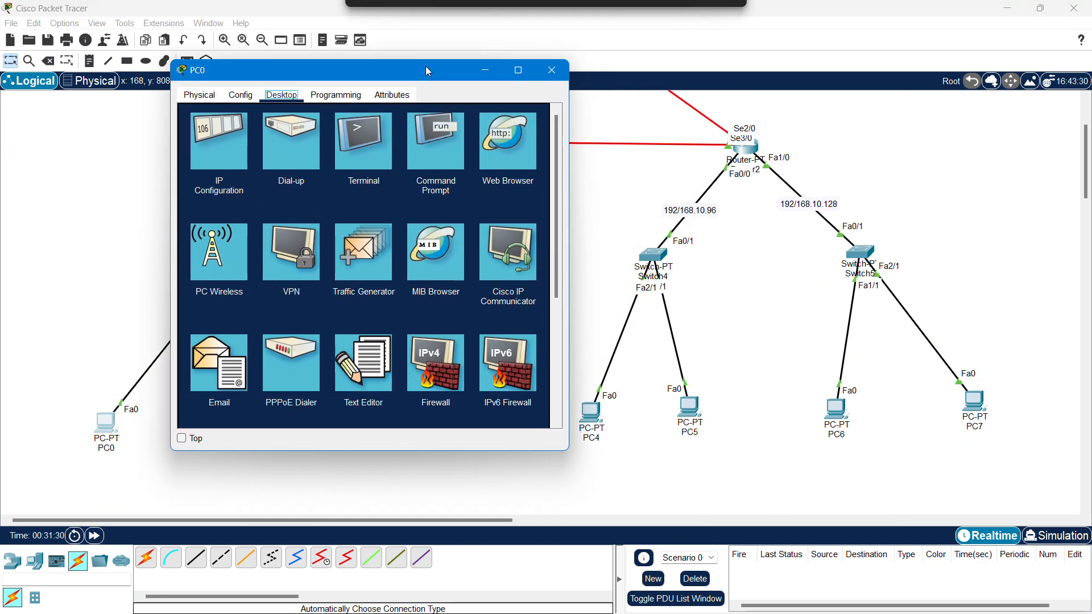
left_click(430, 149)
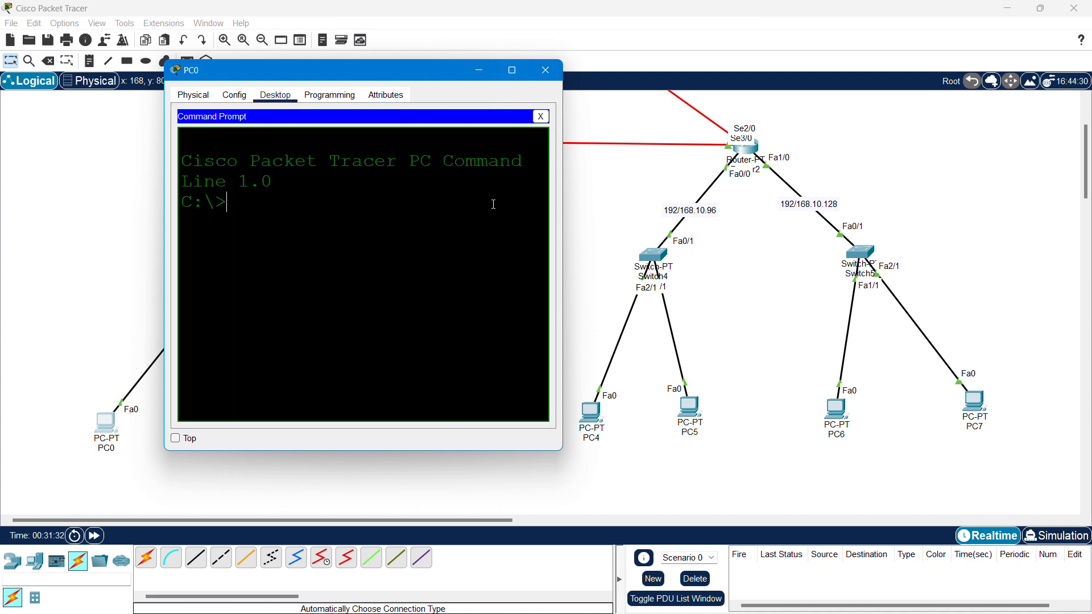
left_click_drag(562, 200, 975, 221)
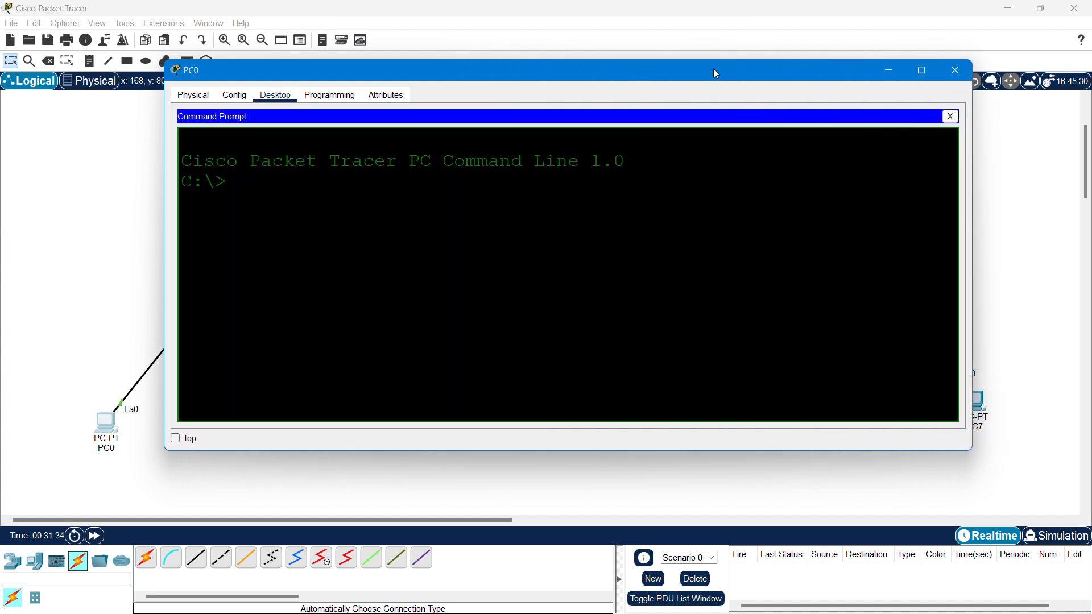
left_click_drag(713, 69, 636, 73)
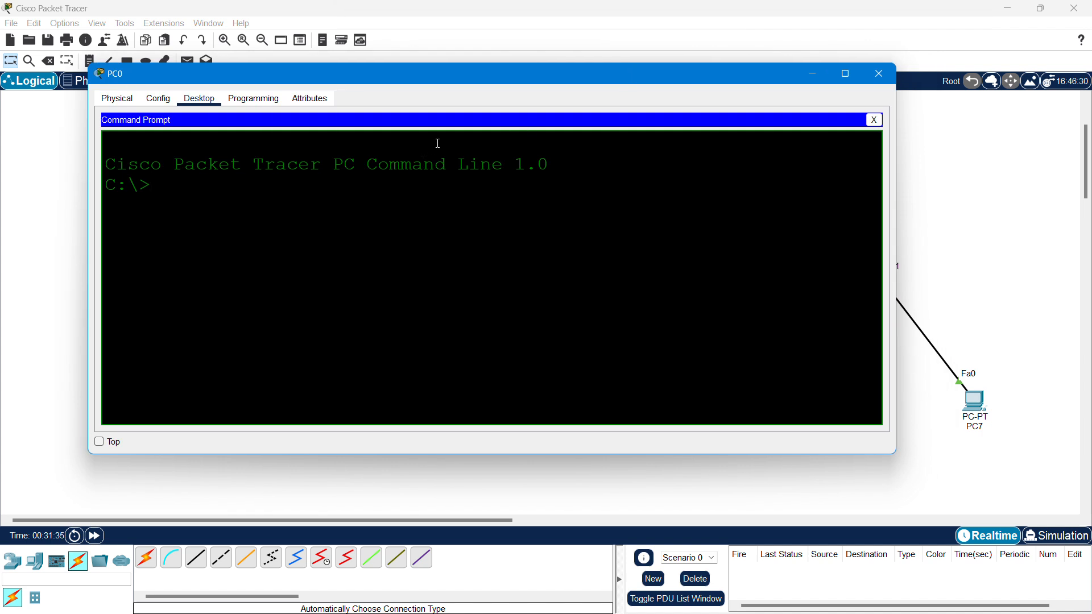
- Ping 192.168.10.226 and check the statistics: 4 sent, 3 received, 25% loss
type("ping 192.168")
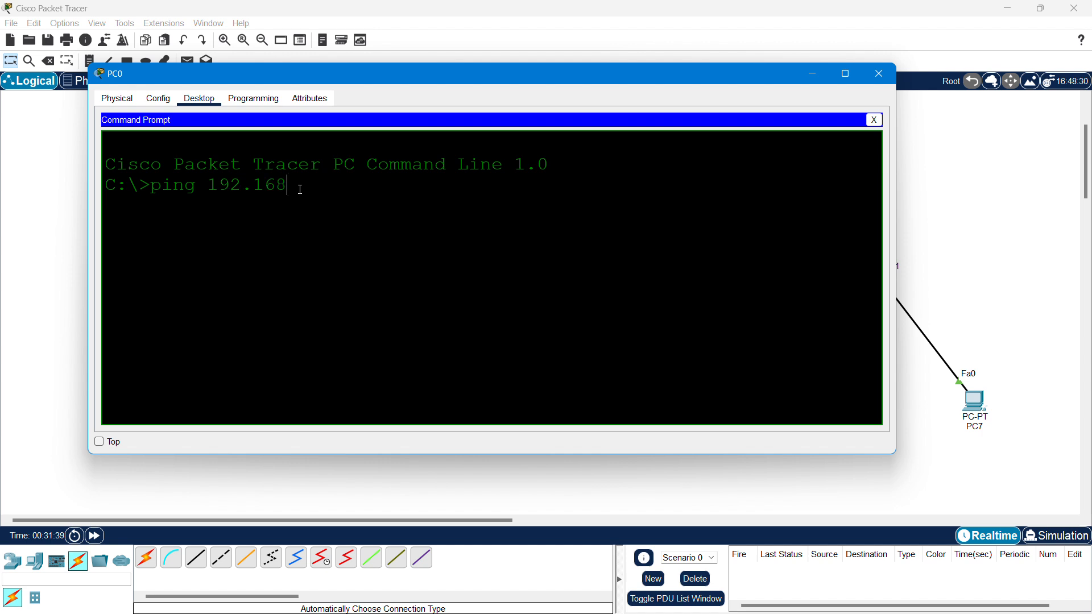
type(".10.226")
key("Return")
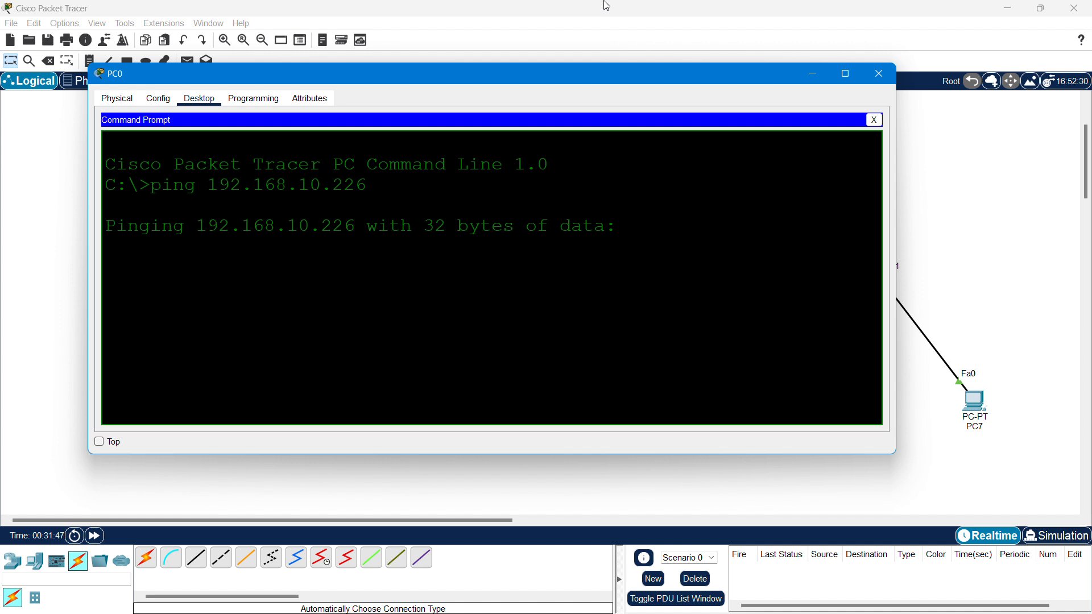
left_click_drag(896, 154, 923, 157)
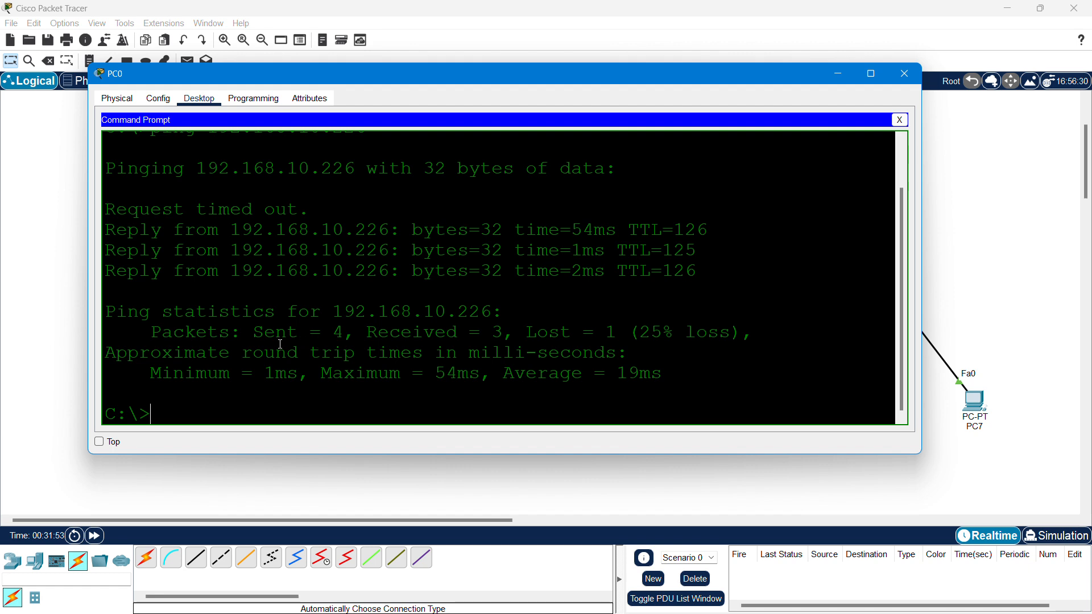
left_click_drag(261, 335, 627, 336)
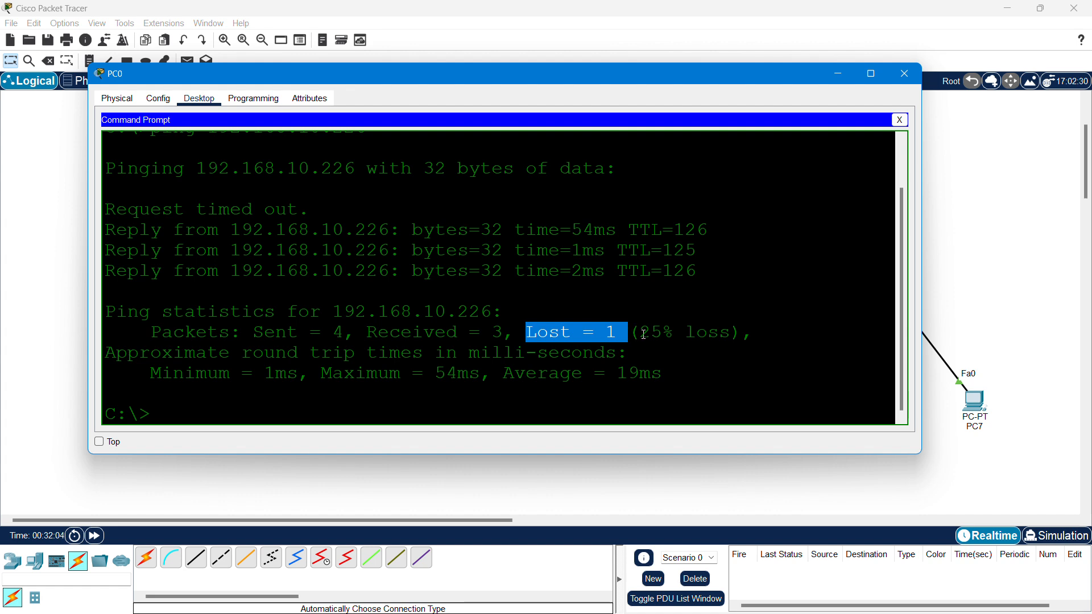
left_click_drag(639, 335, 664, 335)
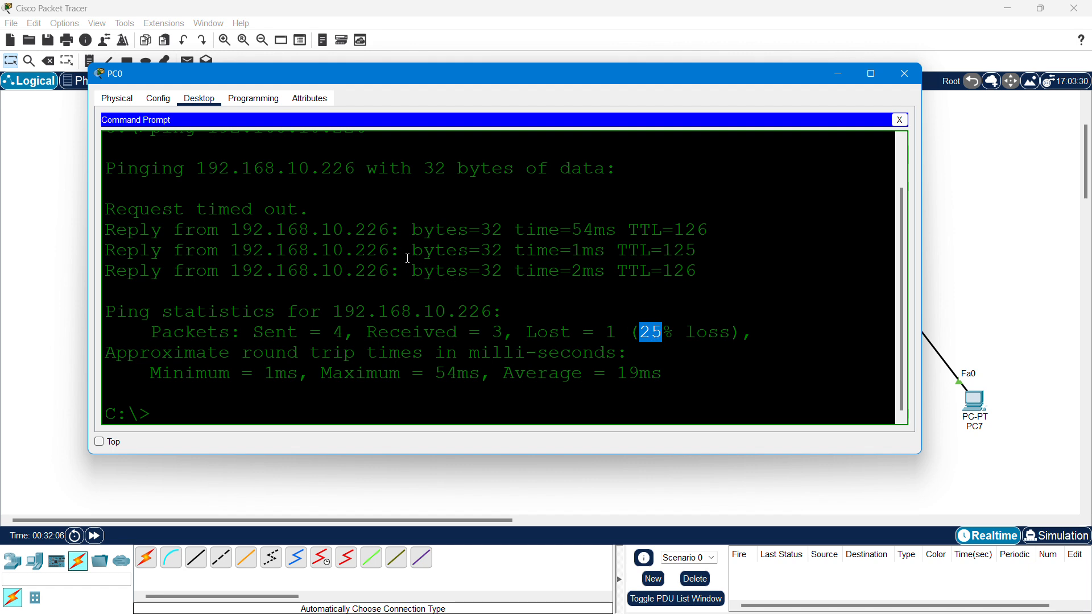
scroll(400, 257, "down", 1)
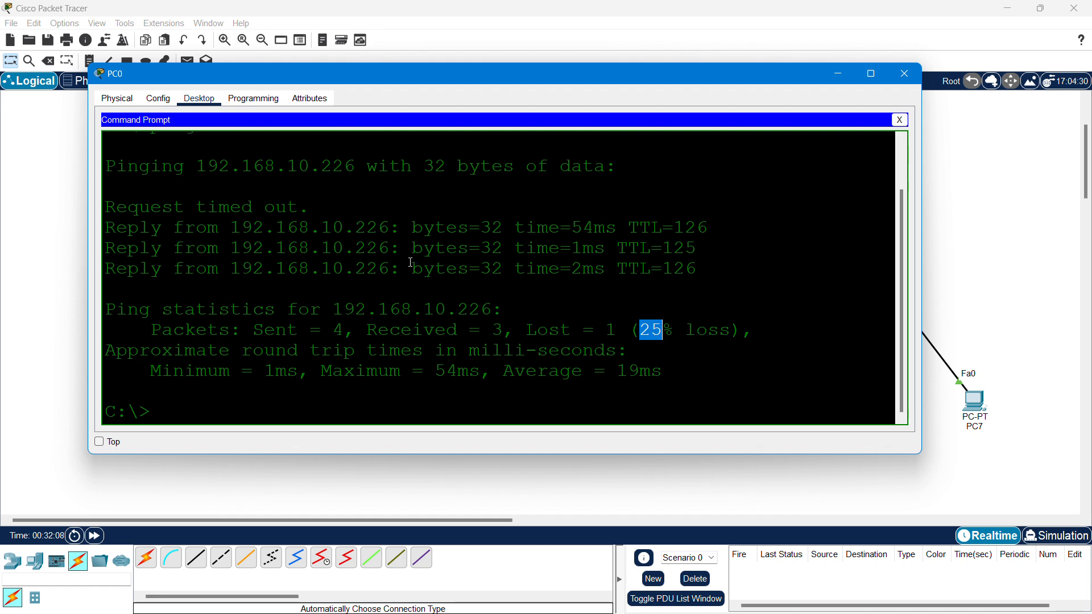
left_click(455, 297)
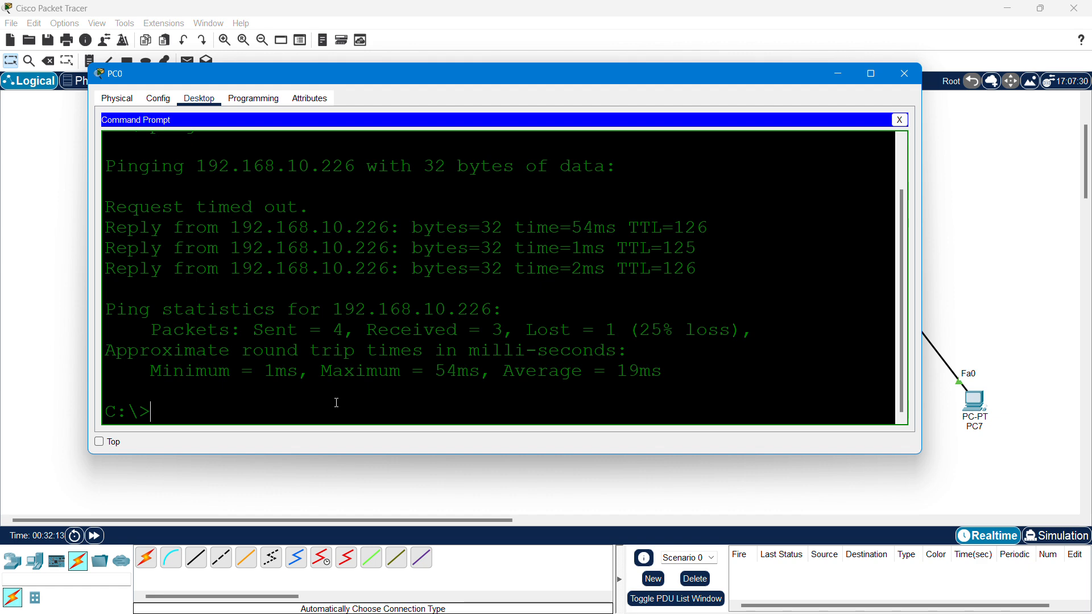
- Rerun the ping to 192.168.10.226, confirm Received = 4 and Lost = 0, and close PC0
key("Up")
key("Return")
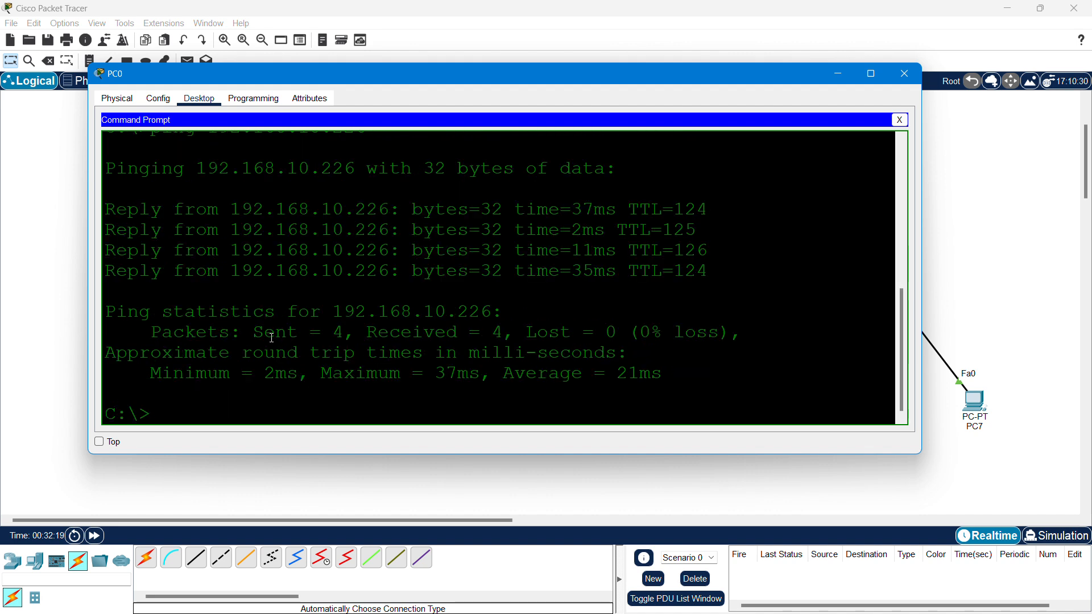
left_click_drag(253, 334, 311, 334)
left_click_drag(525, 334, 640, 335)
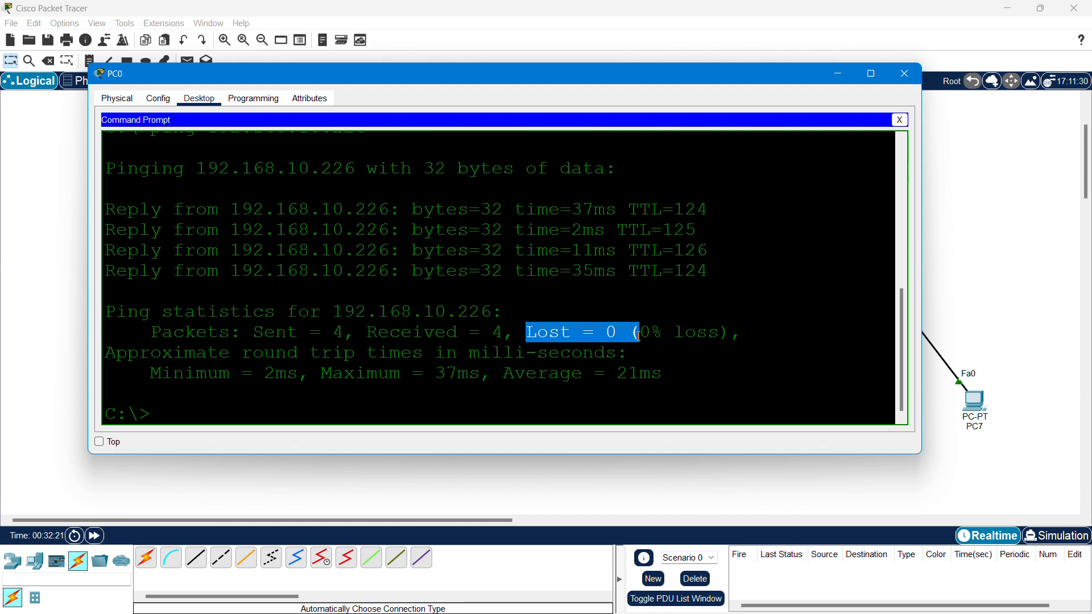
left_click_drag(367, 334, 502, 333)
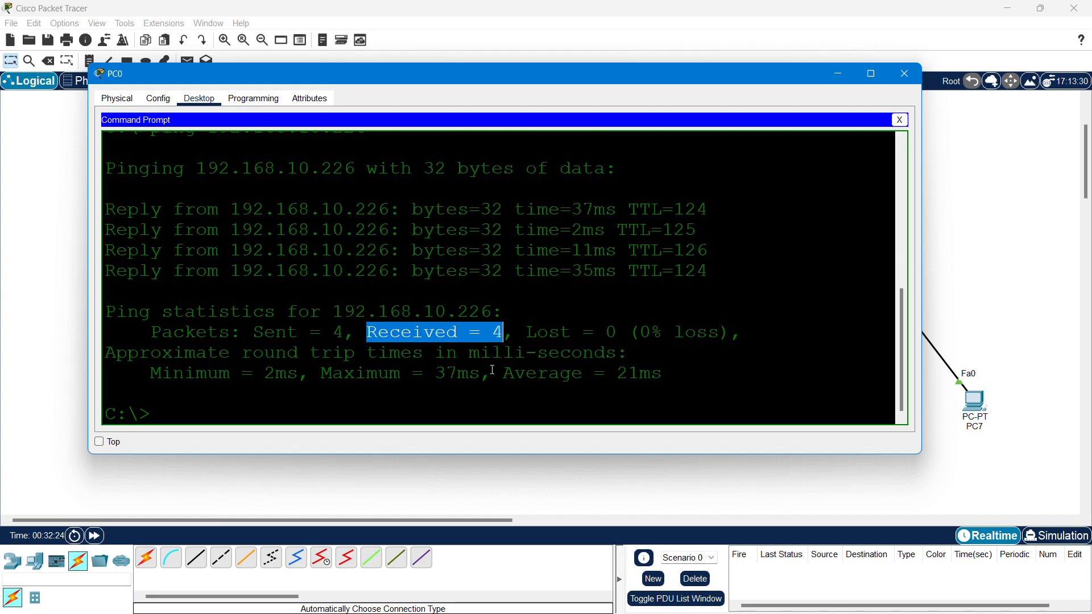
left_click(894, 74)
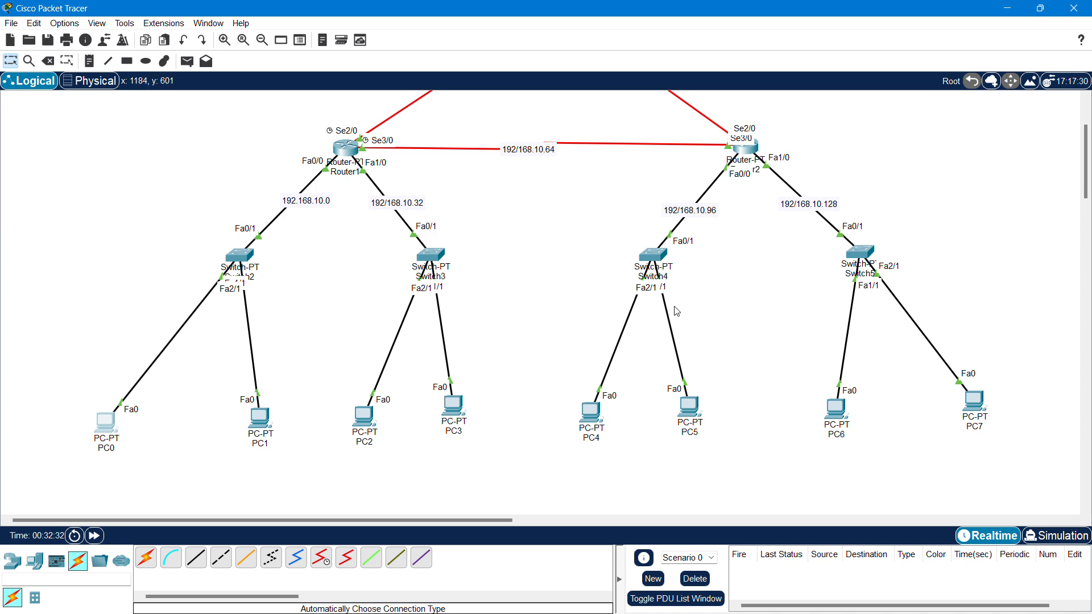
scroll(495, 314, "up", 3)
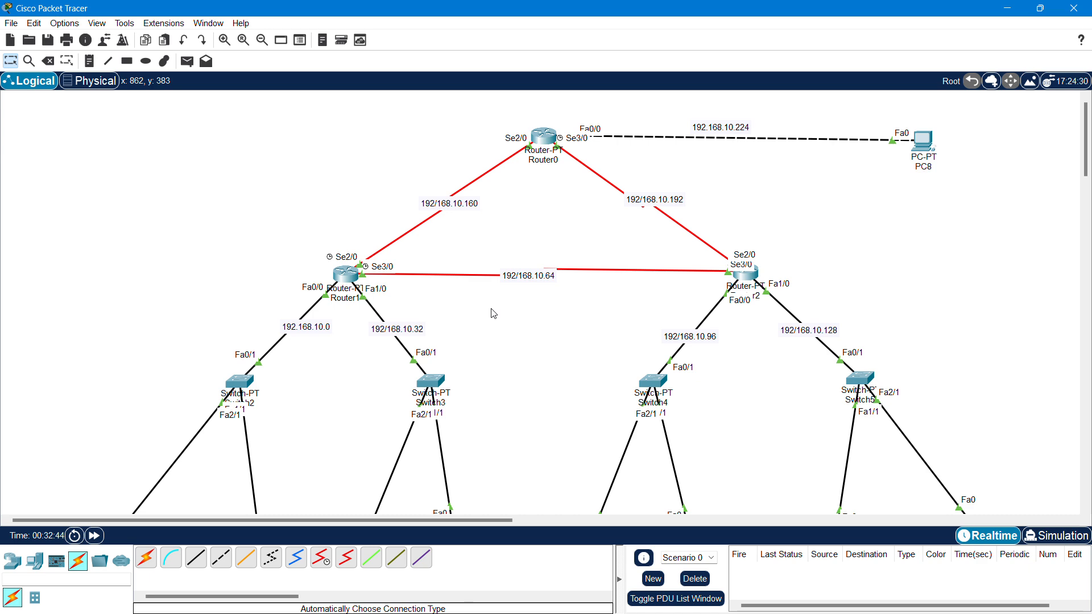
scroll(439, 316, "down", 2)
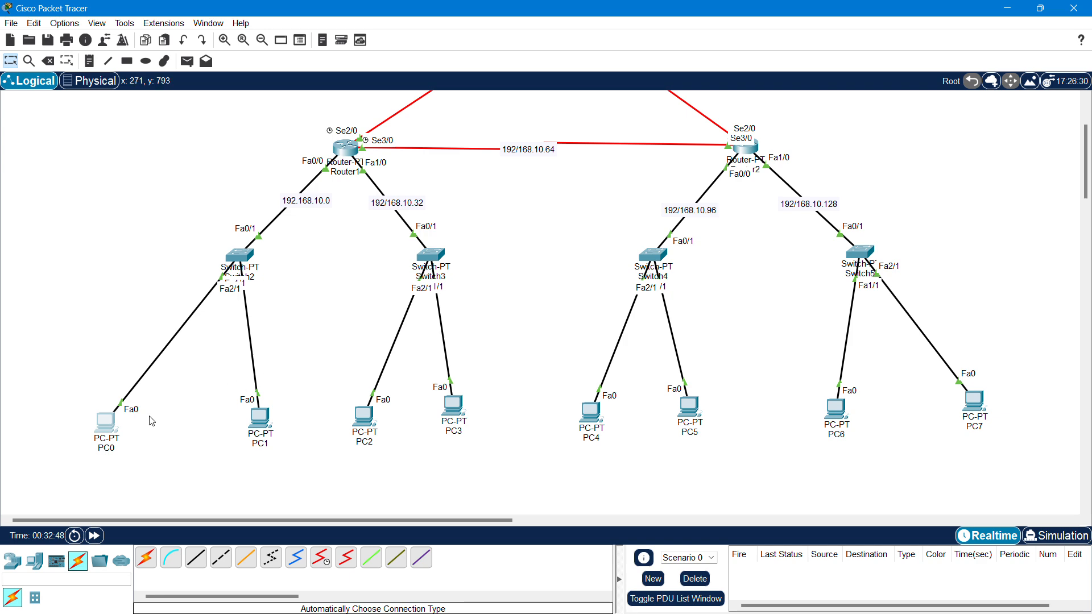
- Switch PC0's IP Configuration to DHCP, which falls back to 169.254.122.28 / 255.255.0.0
left_click(104, 422)
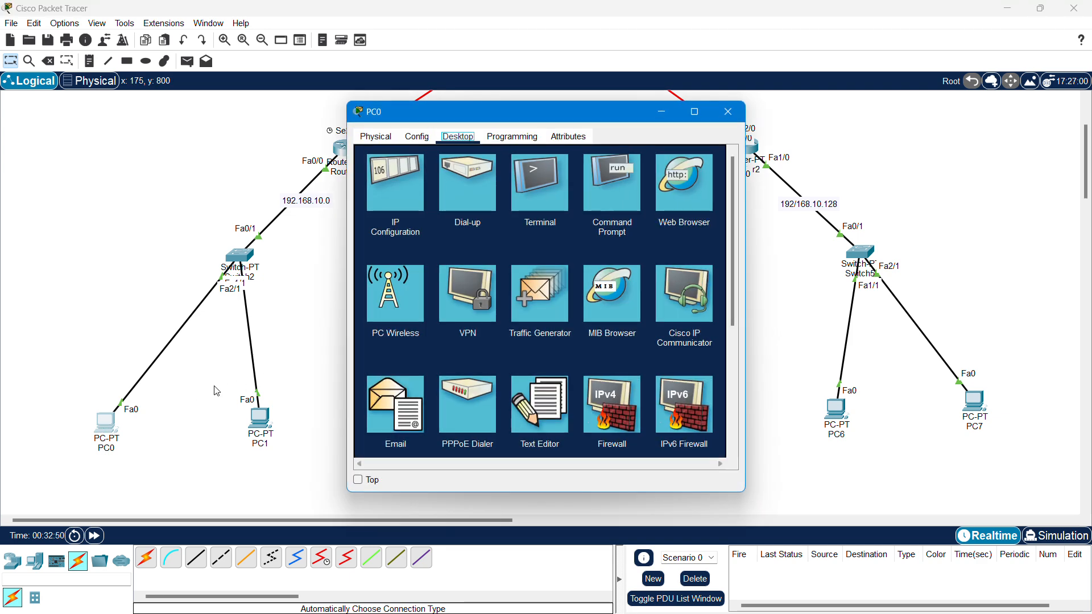
left_click(400, 182)
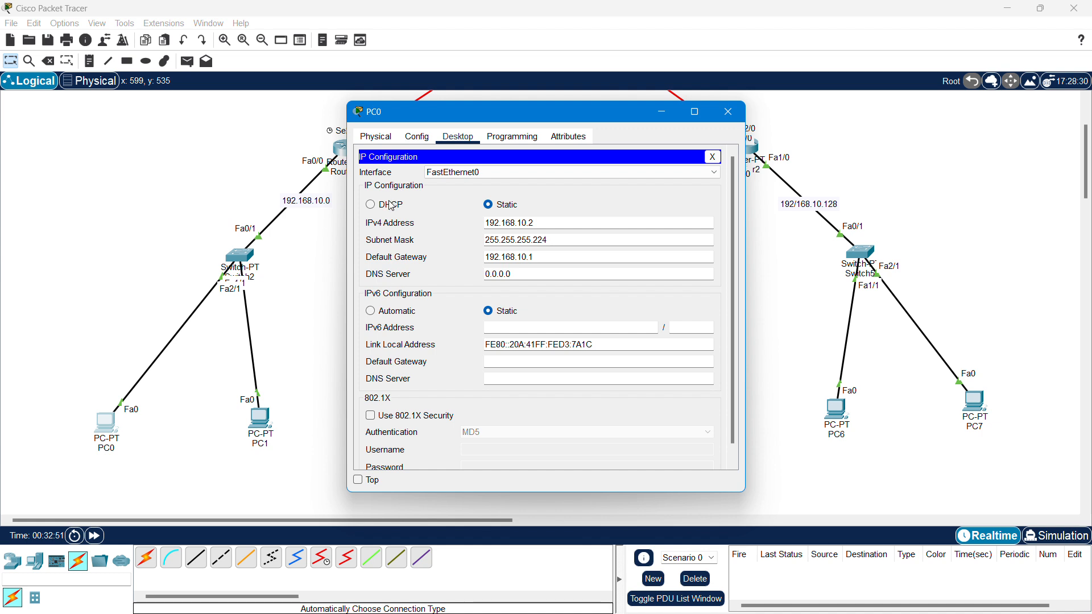
left_click(371, 208)
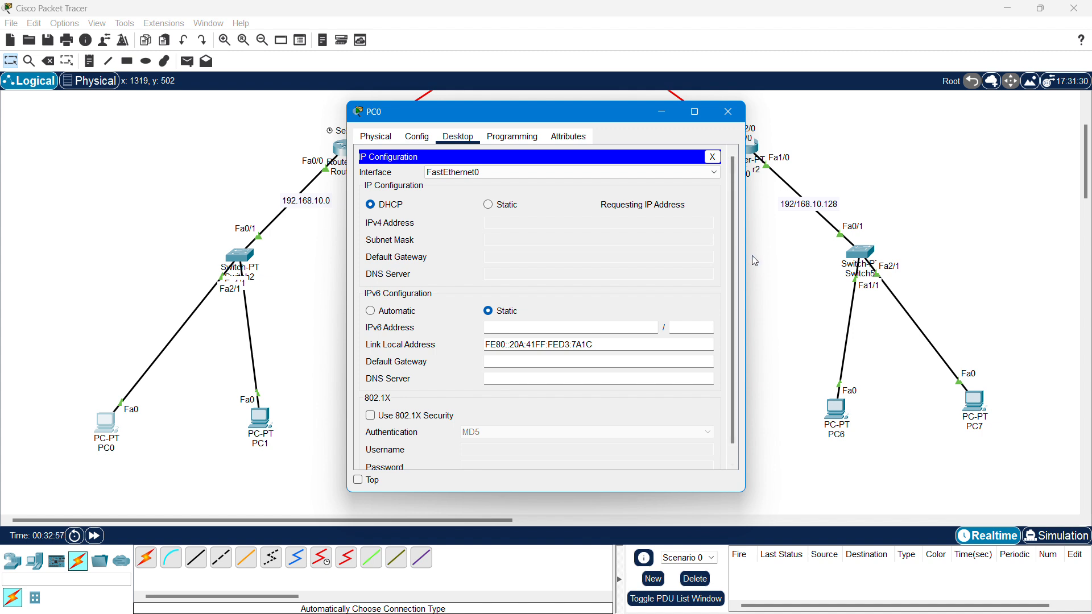
left_click_drag(747, 261, 953, 261)
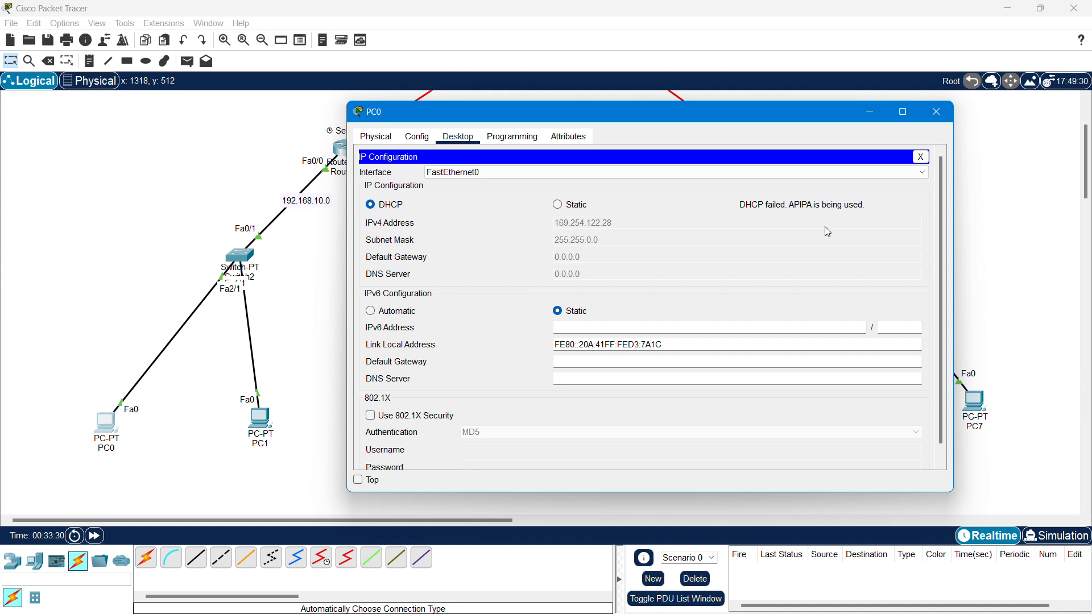
- Close PC0's window with the 169.254.122.28 fallback address and return to the topology view
left_click(938, 117)
scroll(458, 302, "up", 2)
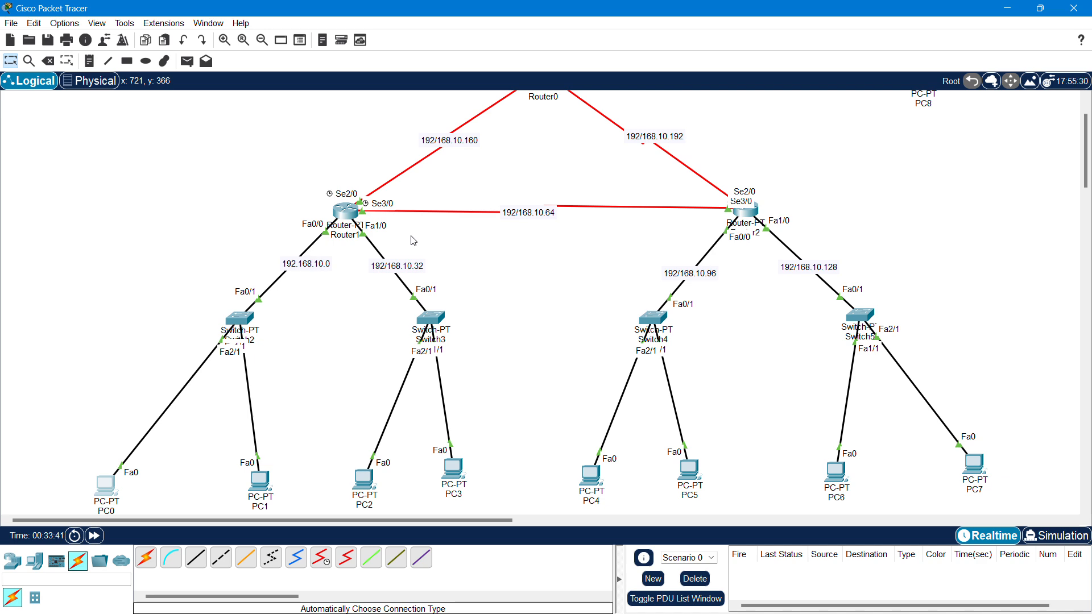
scroll(414, 240, "up", 3)
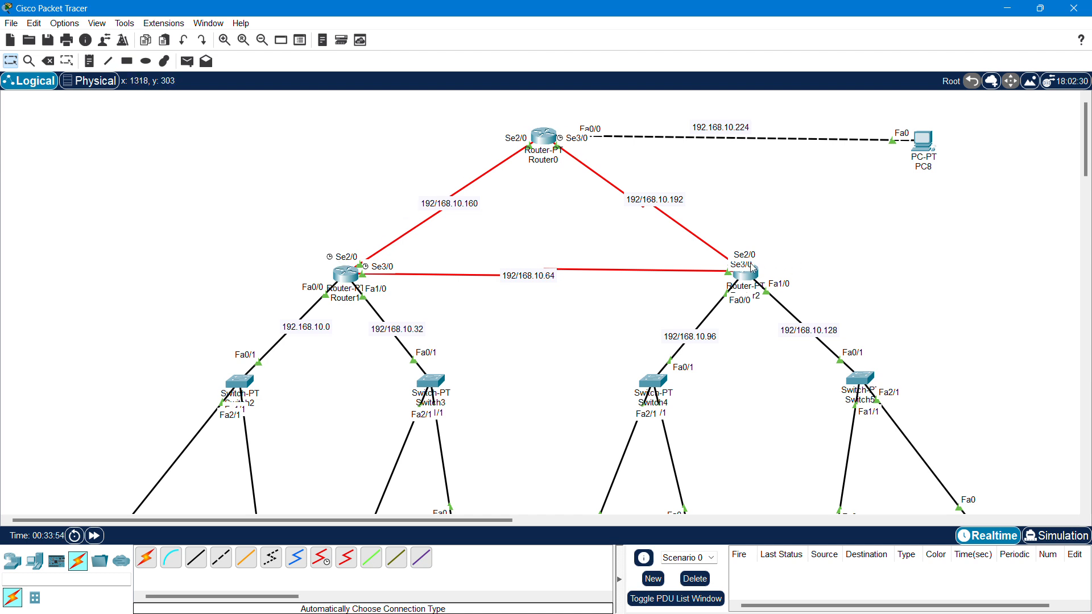
scroll(493, 274, "down", 3)
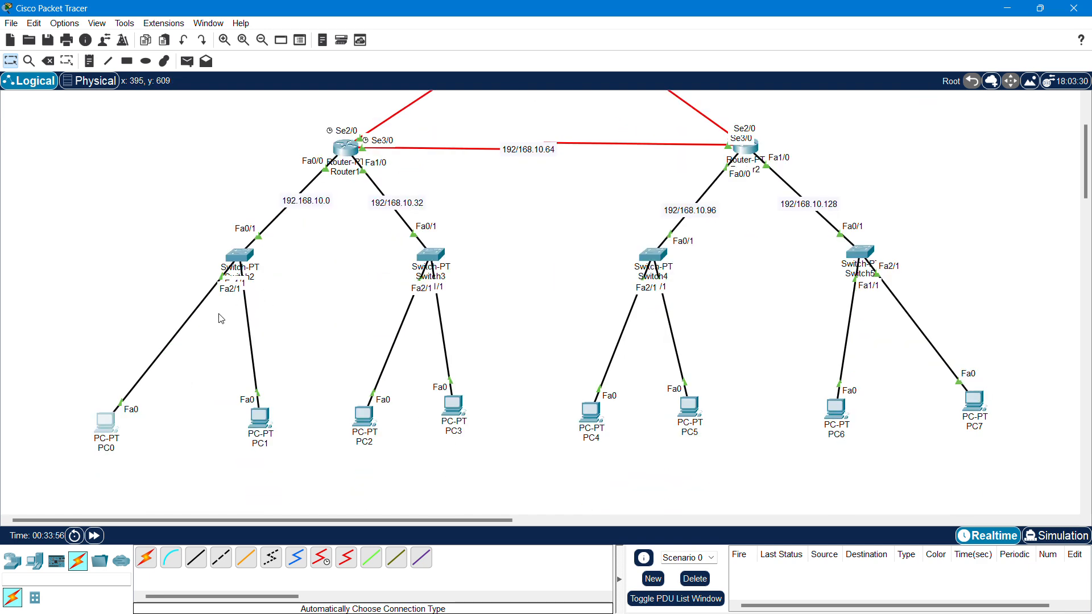
scroll(170, 385, "up", 2)
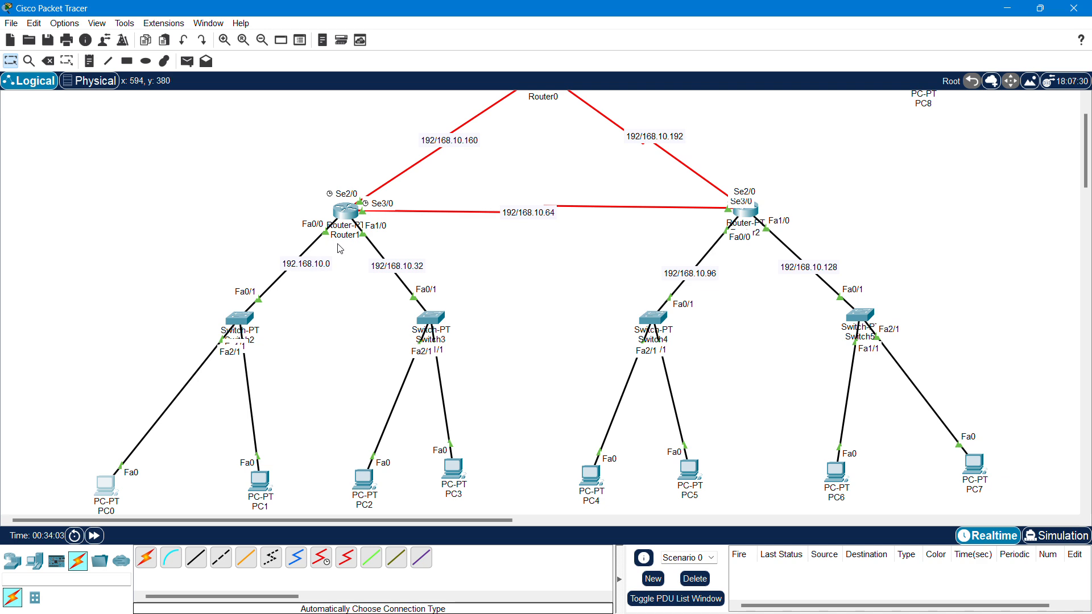
scroll(341, 249, "up", 2)
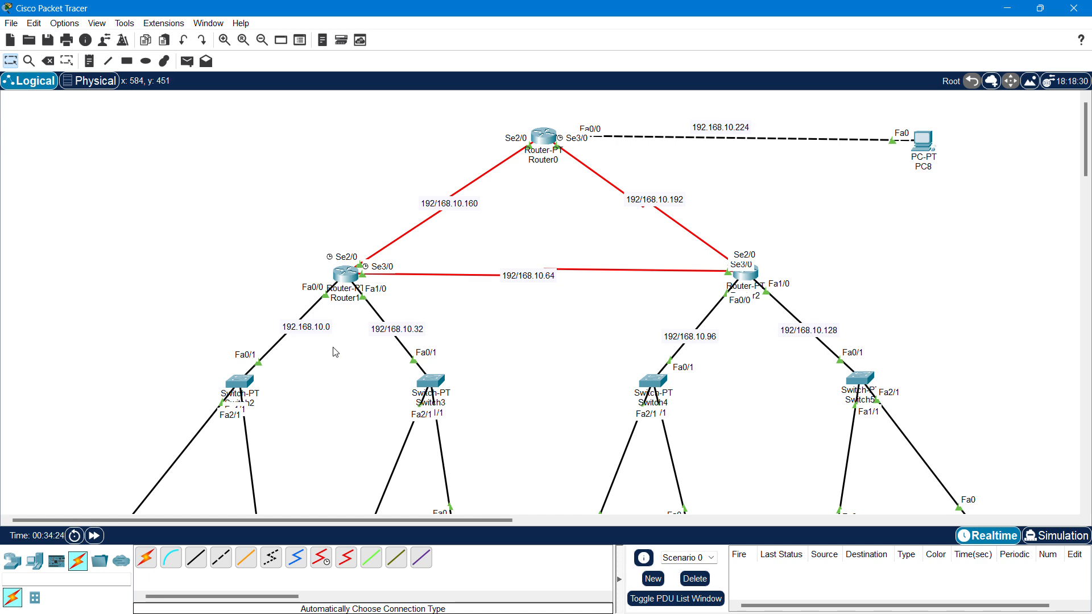
- Open Router1's CLI and move and widen its window beside the topology
mouse_move(350, 287)
left_click(345, 275)
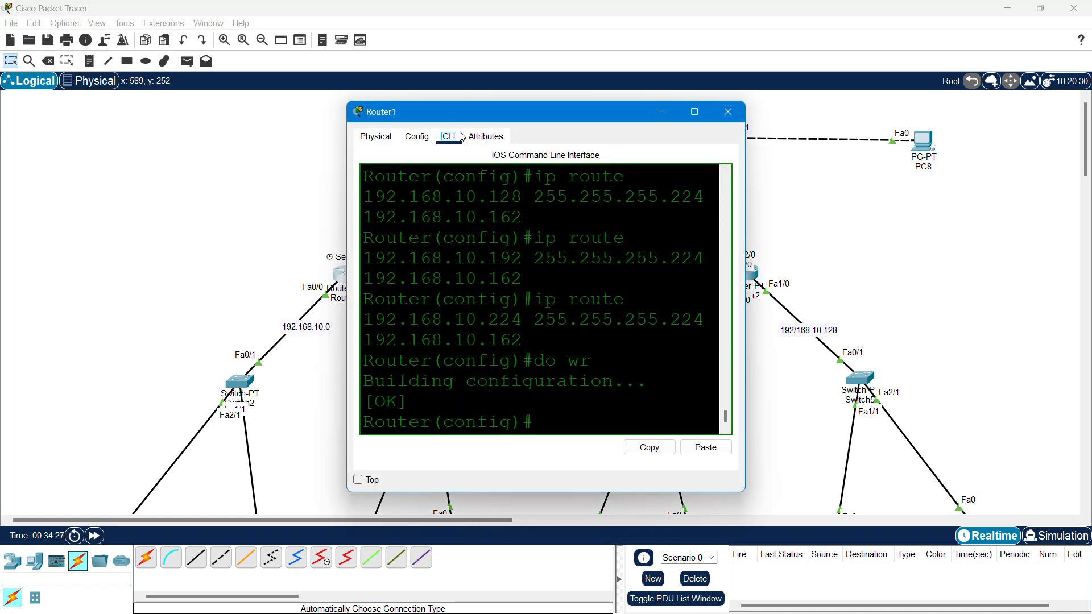
left_click_drag(472, 114, 654, 96)
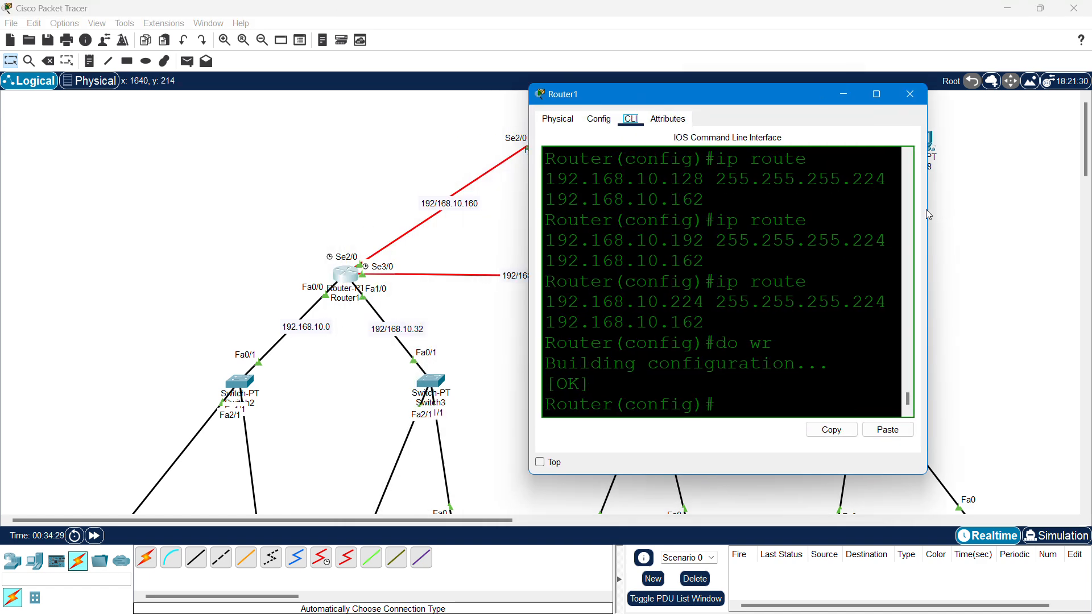
left_click_drag(927, 209, 1030, 210)
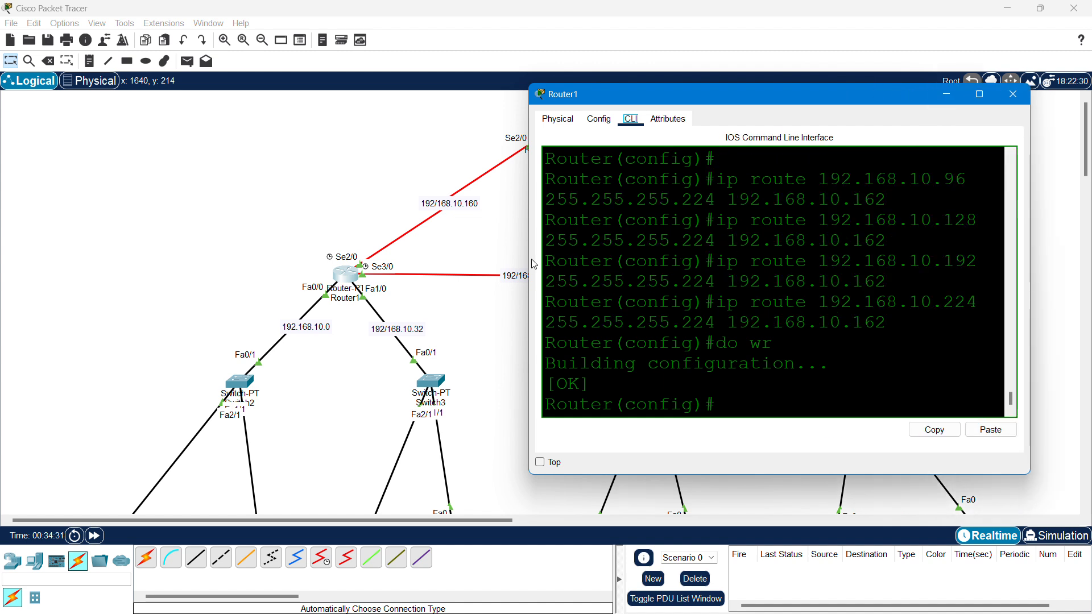
left_click_drag(532, 264, 251, 268)
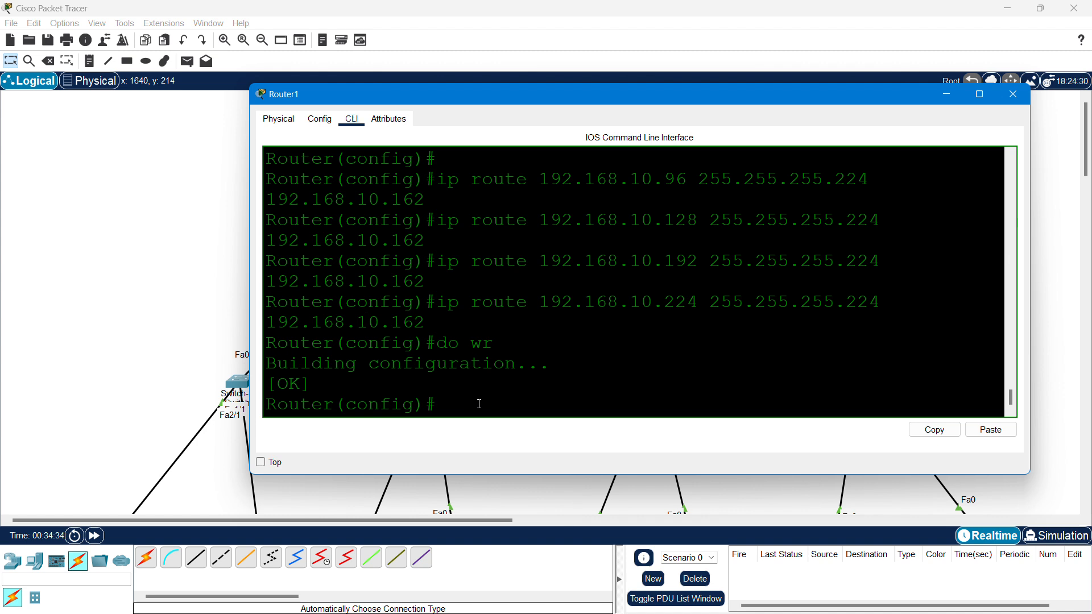
- Exit to the user prompt, then enter enable and configure terminal on Router1
type("exit")
key("Return")
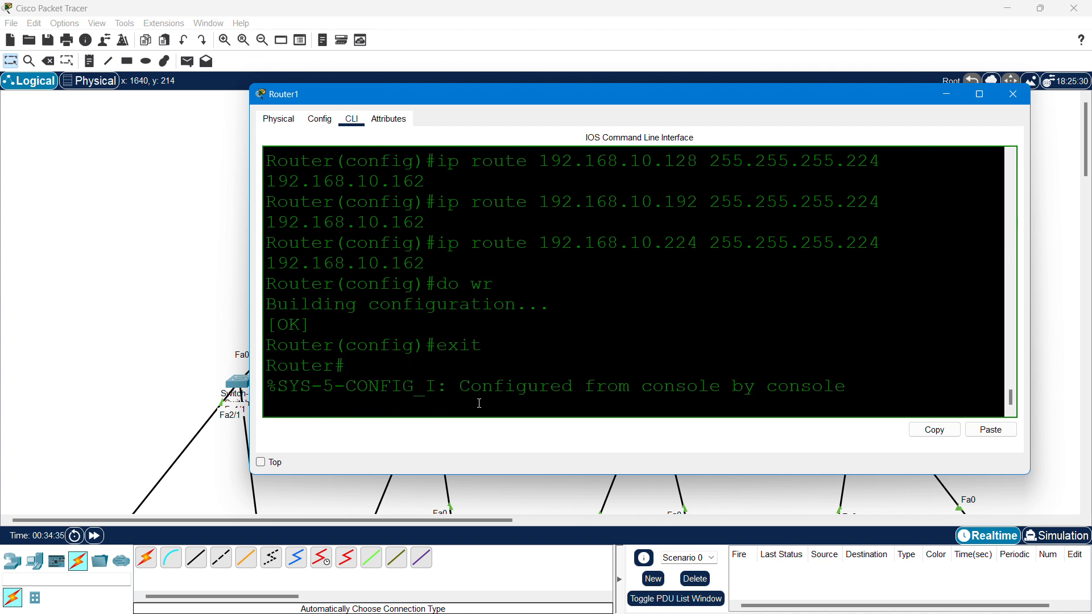
key("Return")
key("Return")
type("exit")
key("Return")
key("Return")
key("Return")
key("Return")
key("Return")
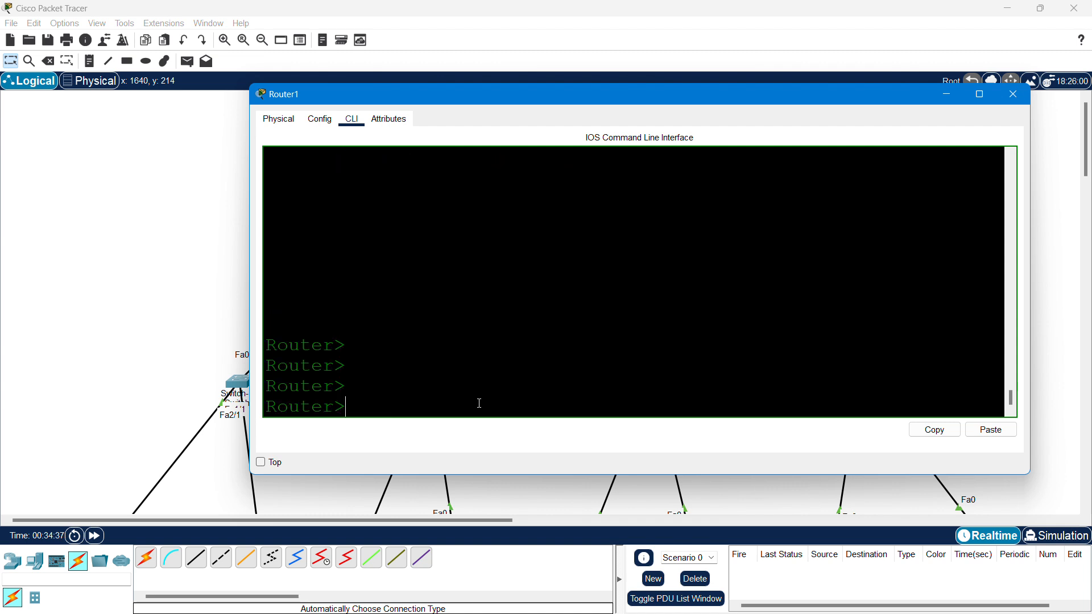
type("en")
key("Return")
type("conf")
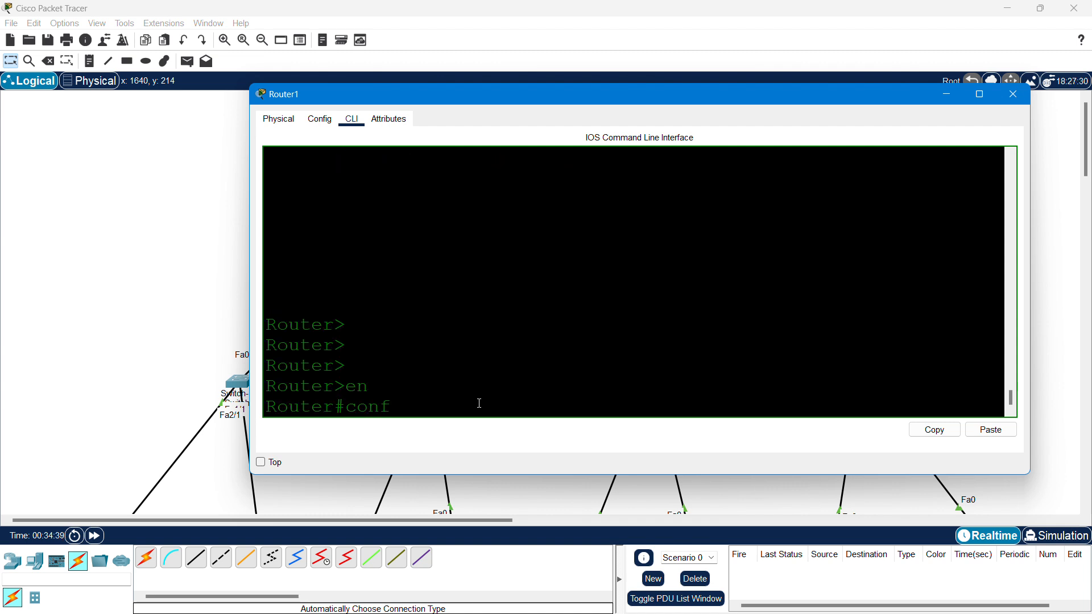
key("Tab")
type("te")
key("Tab")
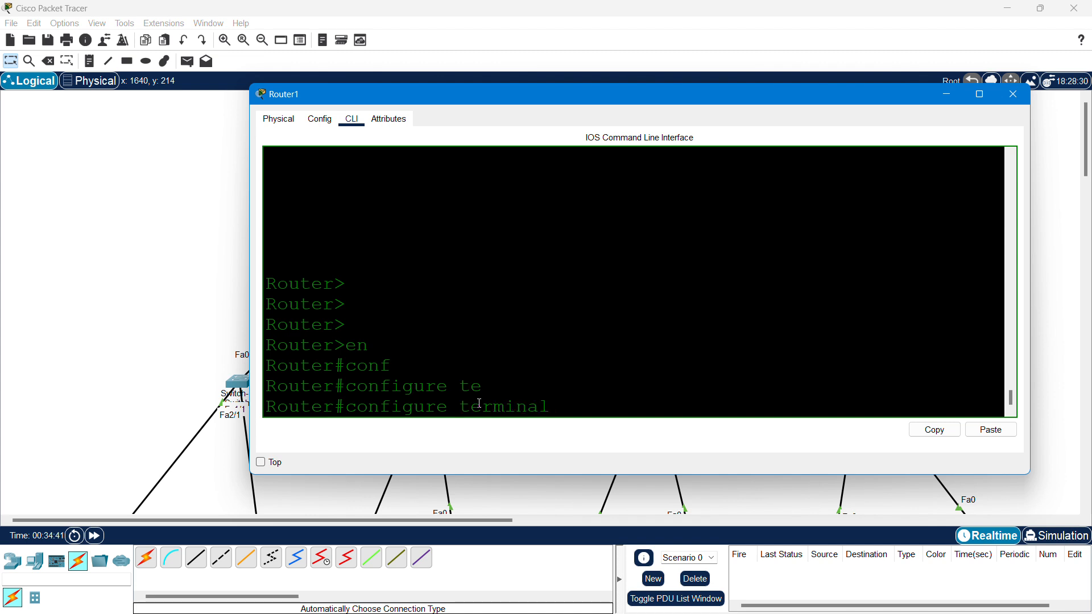
key("Return")
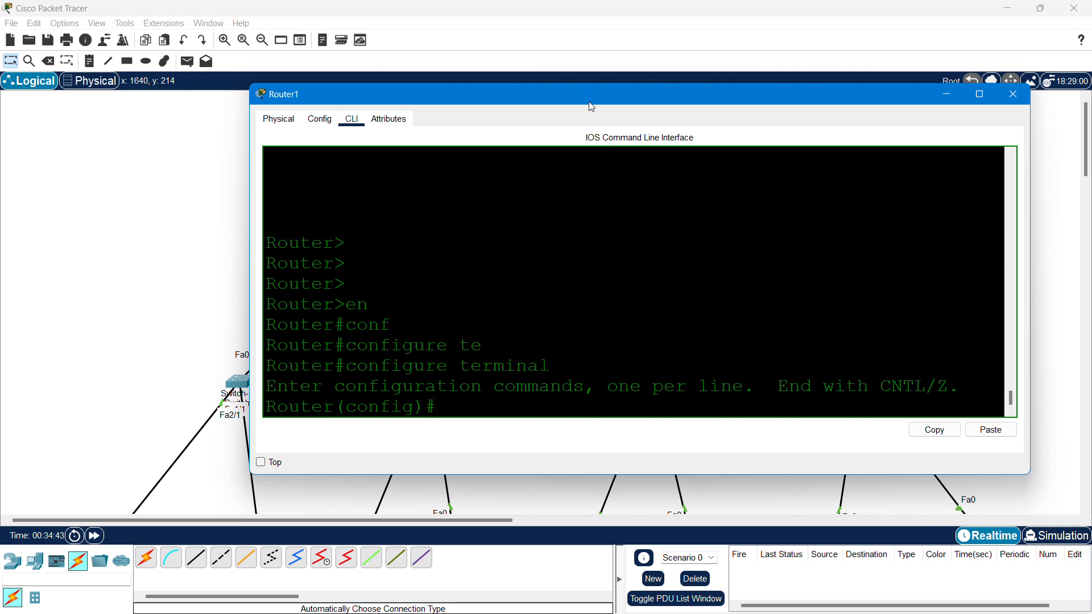
left_click_drag(592, 104, 623, 114)
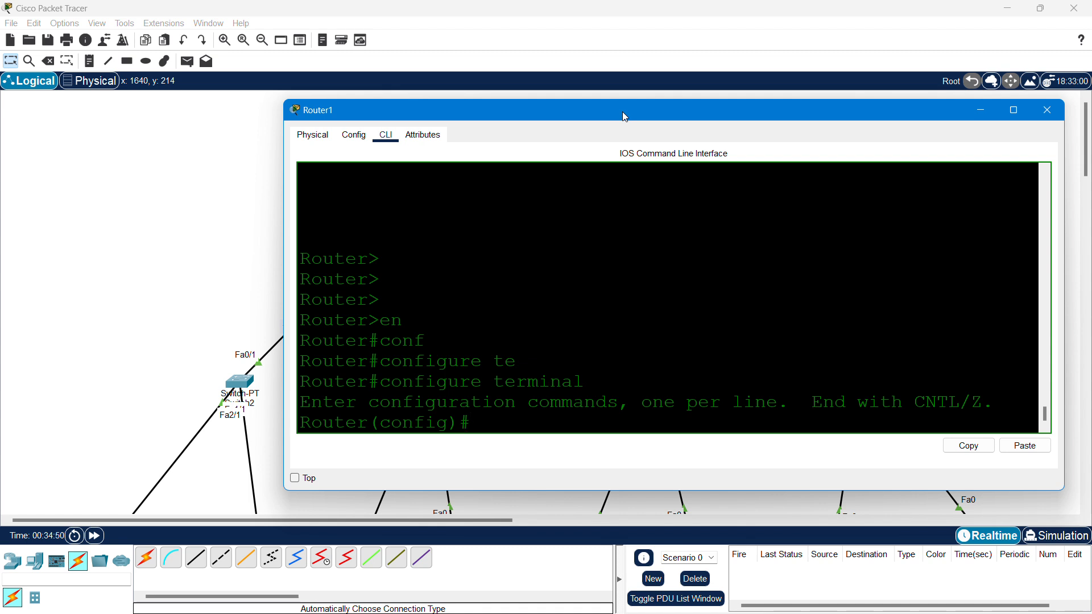
left_click_drag(626, 115, 728, 100)
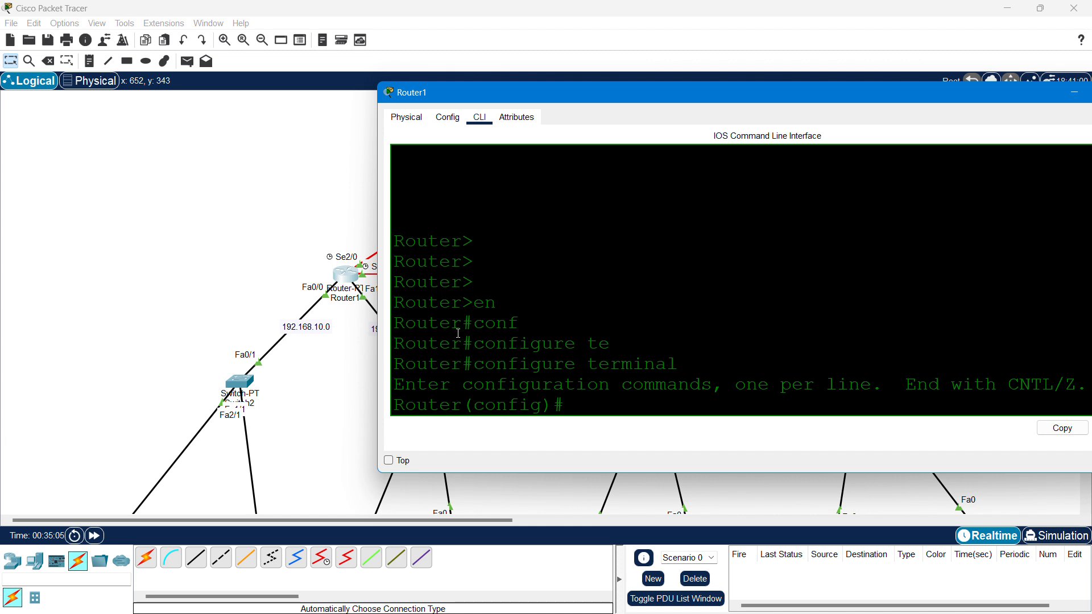
- Enter 'ip dhcp excluded-address 192.168.10.1 192.168.10.3' on Router1 and check the result
type("ip dhc")
key("Tab")
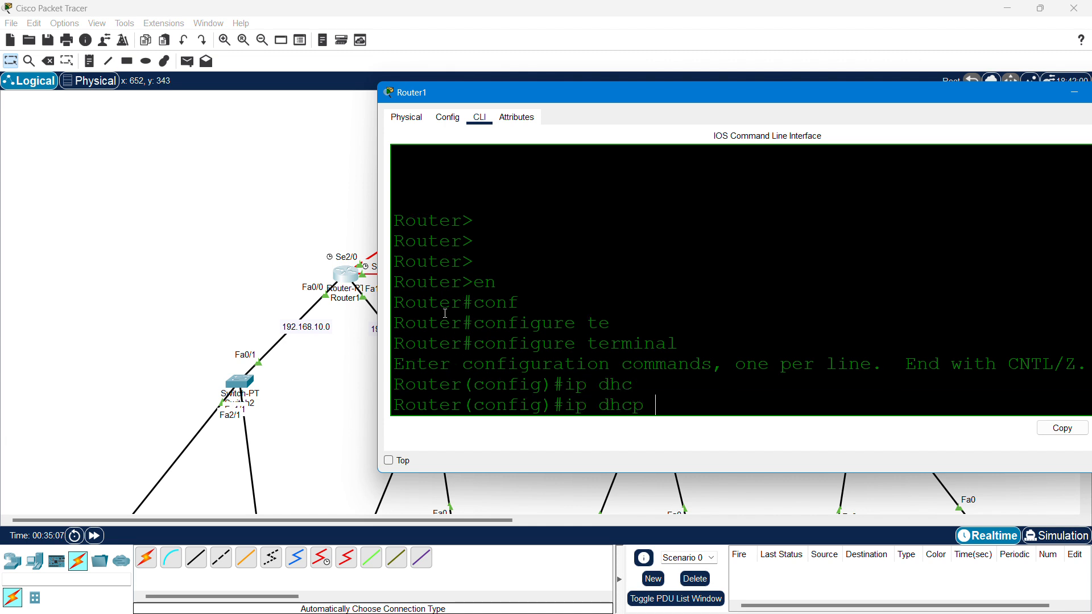
type("ex")
key("Tab")
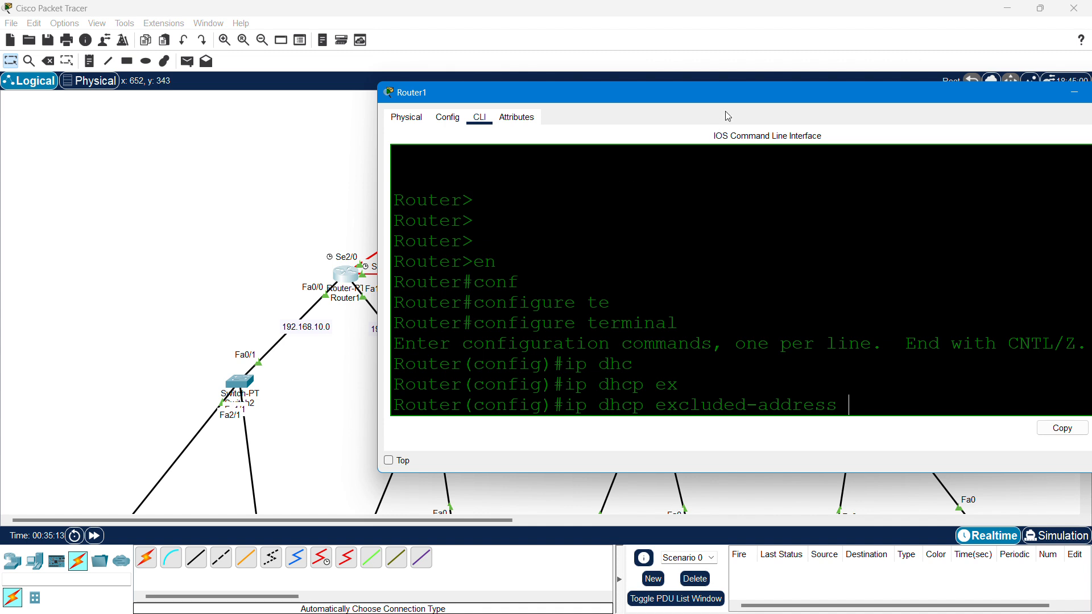
left_click_drag(762, 94, 704, 84)
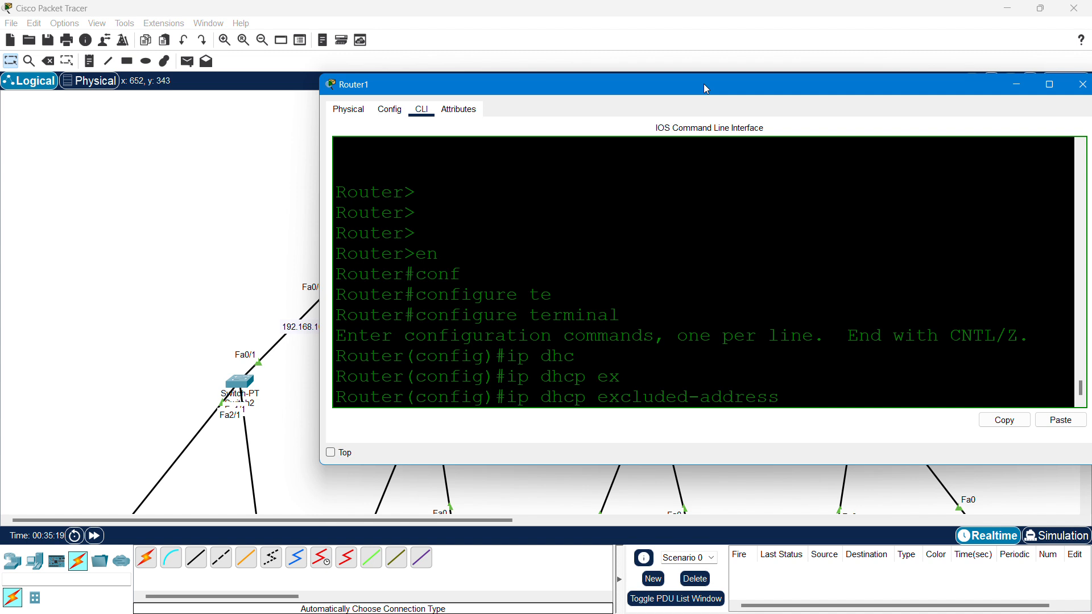
type("192.168.10")
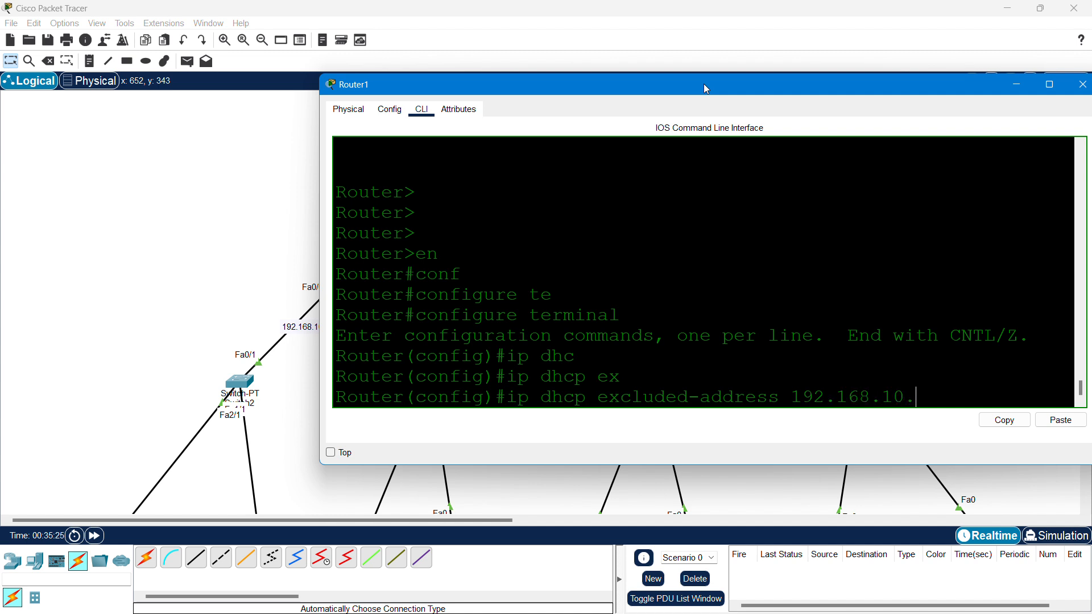
type(".1 192.168.10.3")
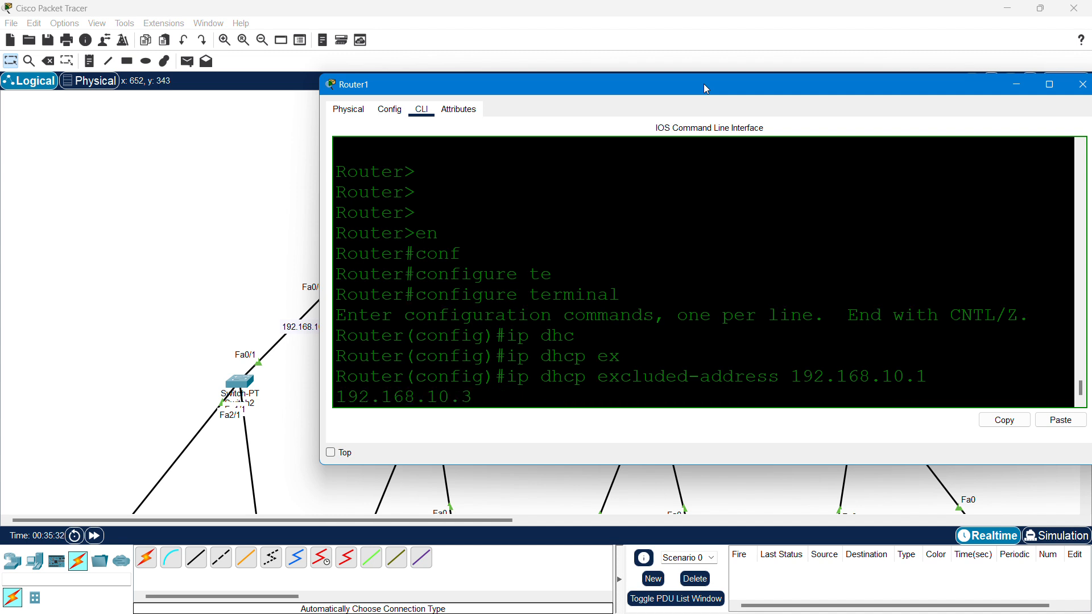
key("Return")
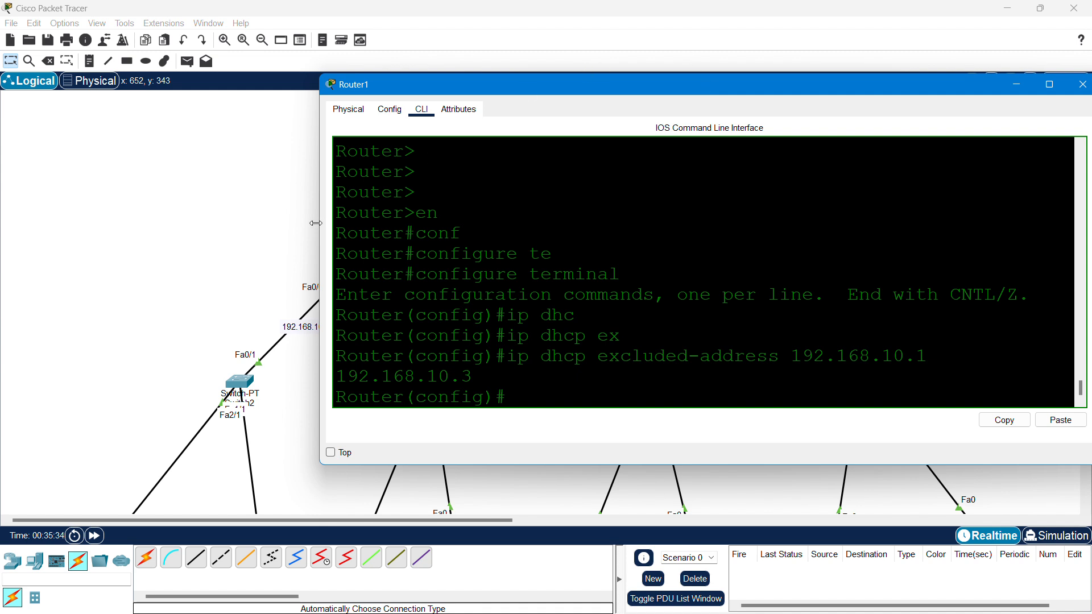
left_click_drag(315, 223, 232, 224)
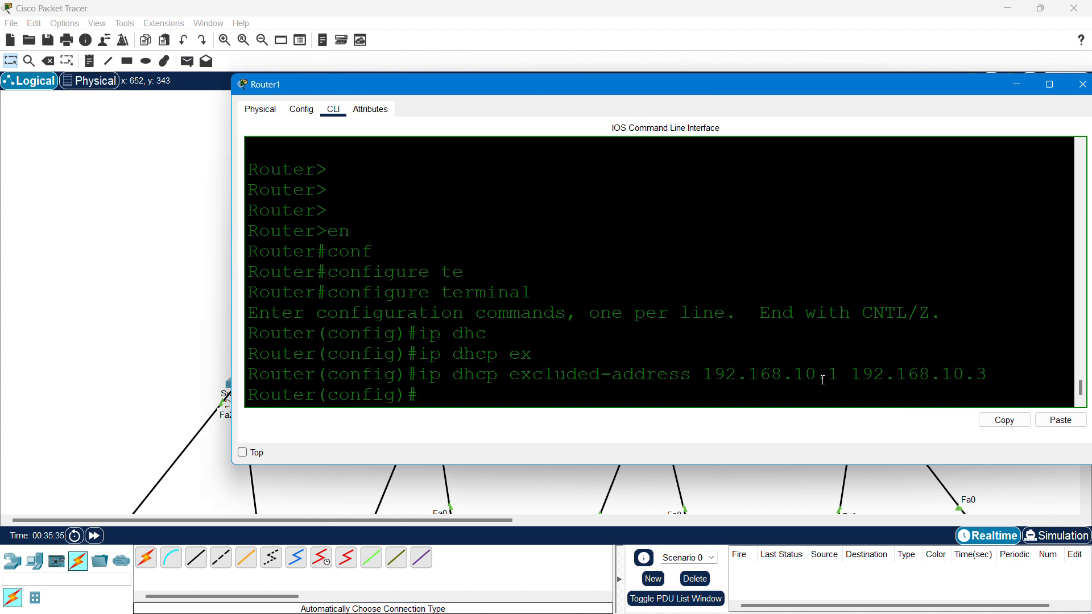
left_click_drag(823, 380, 841, 379)
left_click_drag(976, 377, 942, 378)
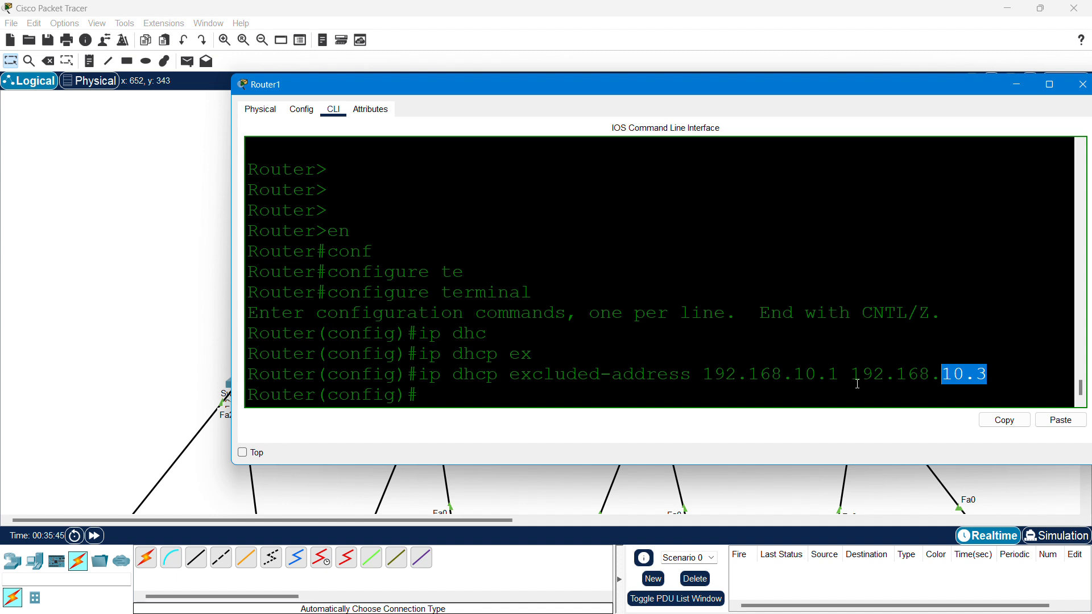
left_click(728, 383)
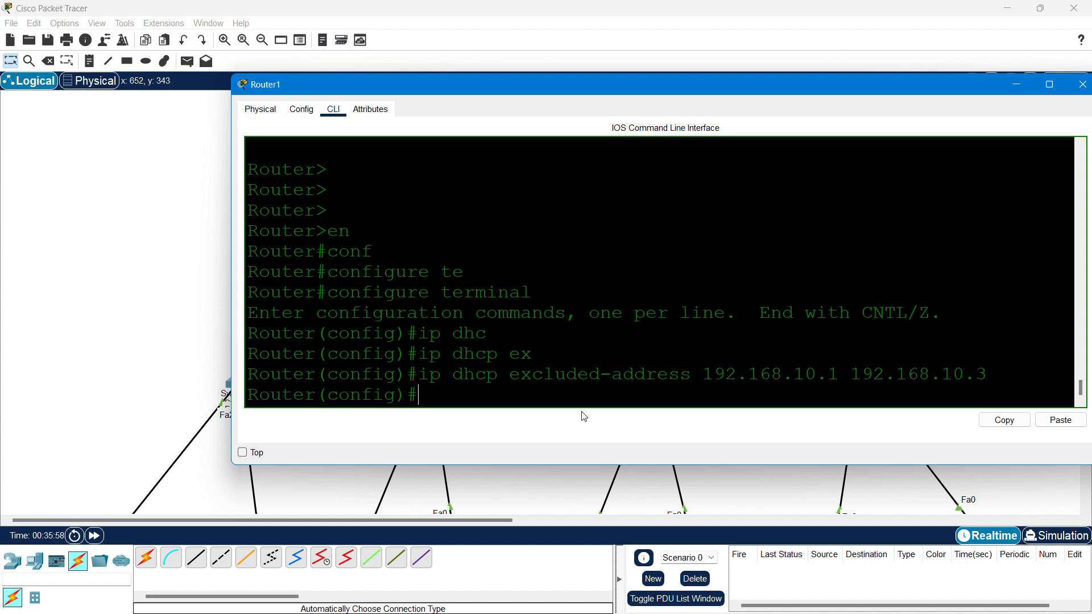
- Create DHCP pool LAN1 with network 192.168.10.0 255.255.255.224
type("ip dh")
key("Tab")
type("po")
key("Tab")
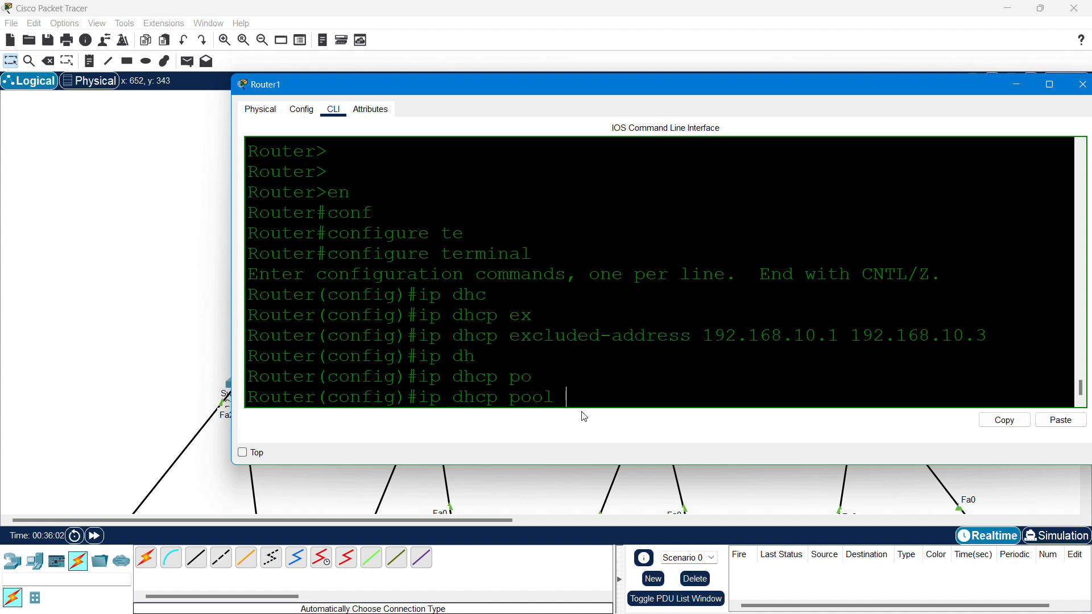
type("LAN1")
key("Return")
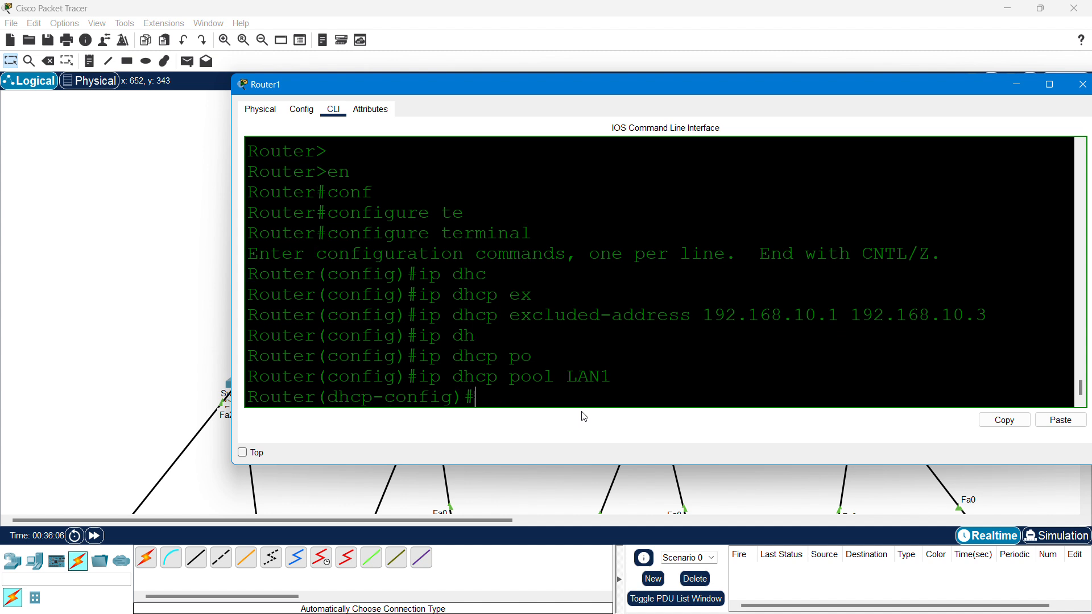
type("ne")
key("Tab")
type("192.168.10")
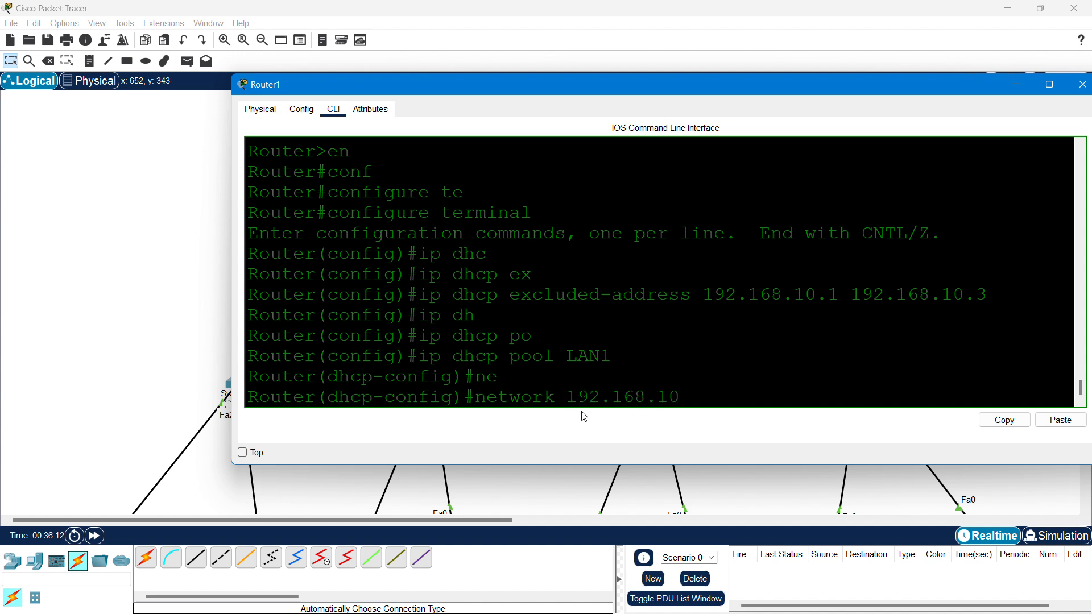
type(".0")
left_click_drag(728, 83, 819, 66)
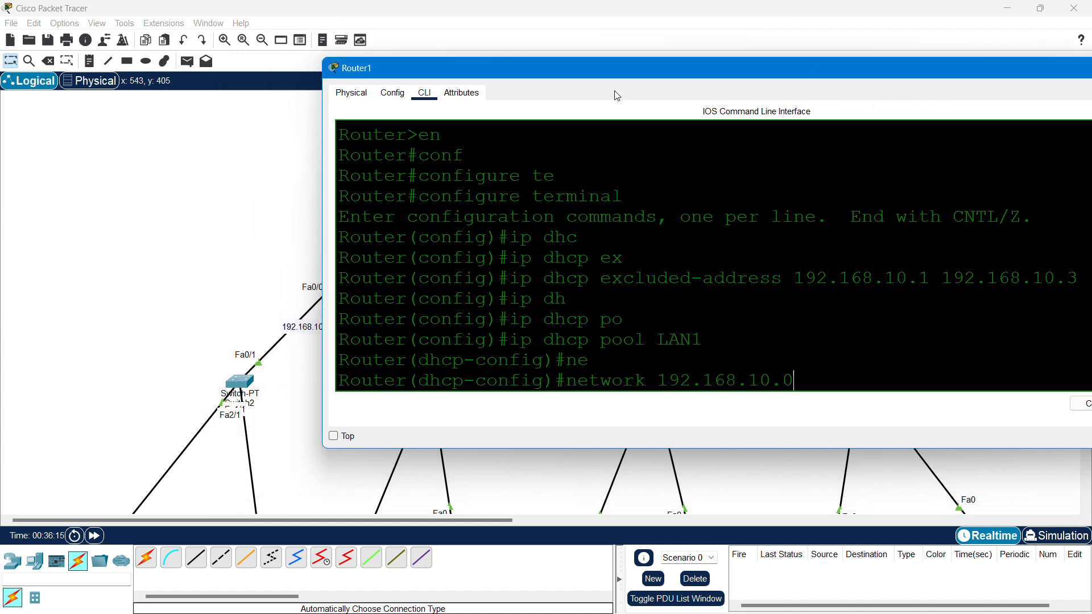
left_click_drag(640, 79, 697, 69)
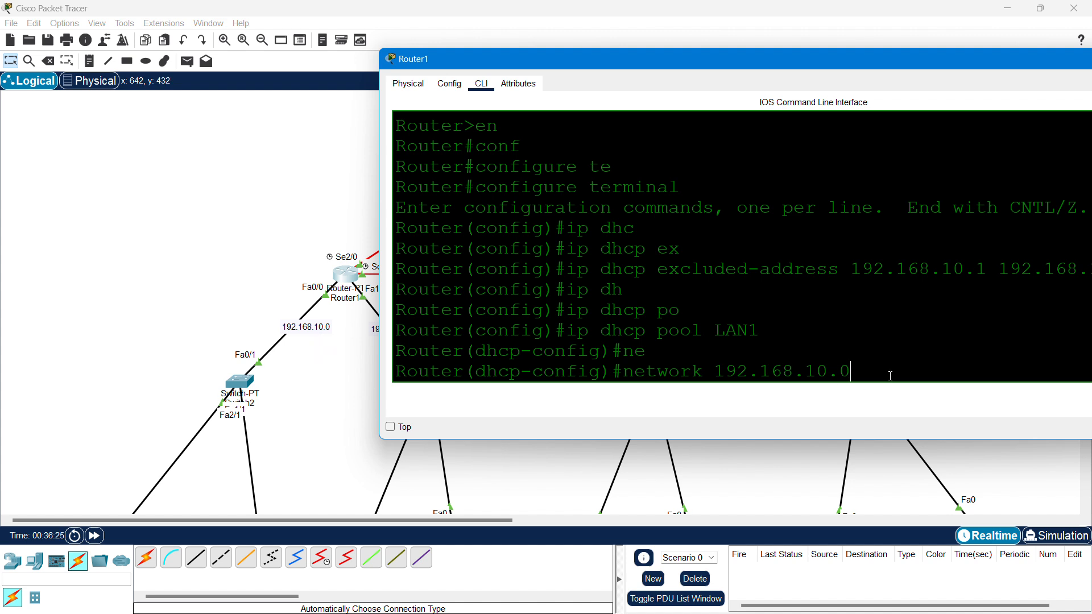
type("255.255.255.224")
key("Return")
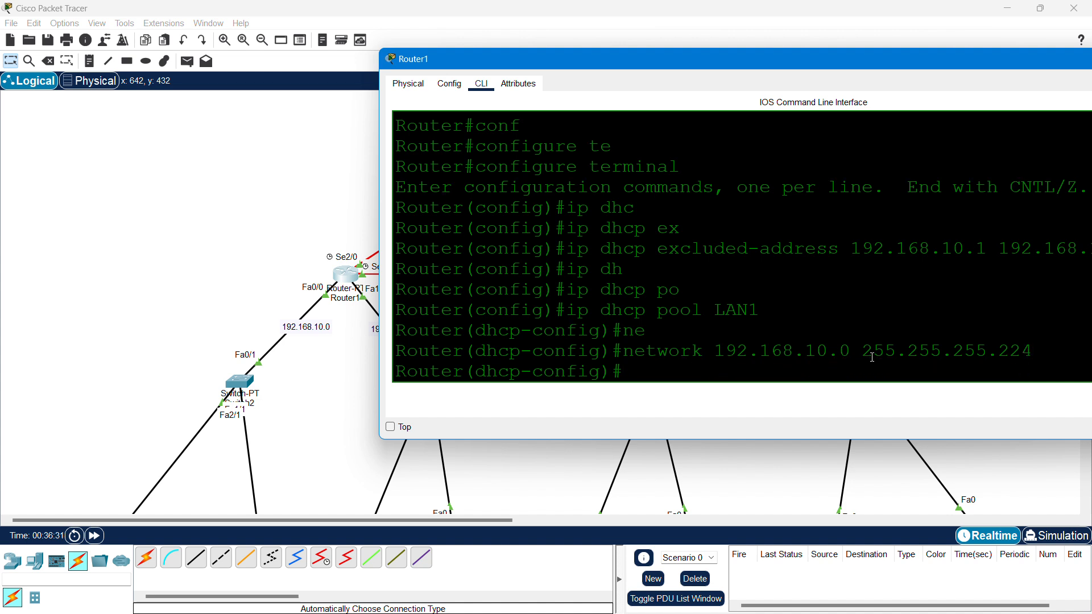
- Set LAN1's default-router to 192.168.10.1 and dns-server to 8.8.8.8, then exit the pool
type("de")
key("Tab")
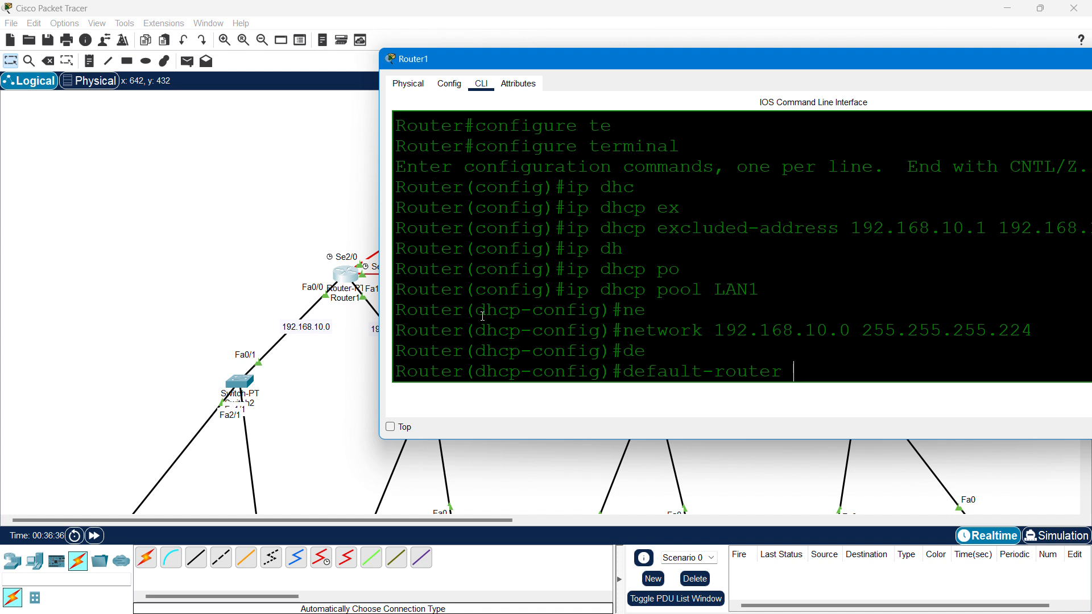
type("192.168.10.")
type("1")
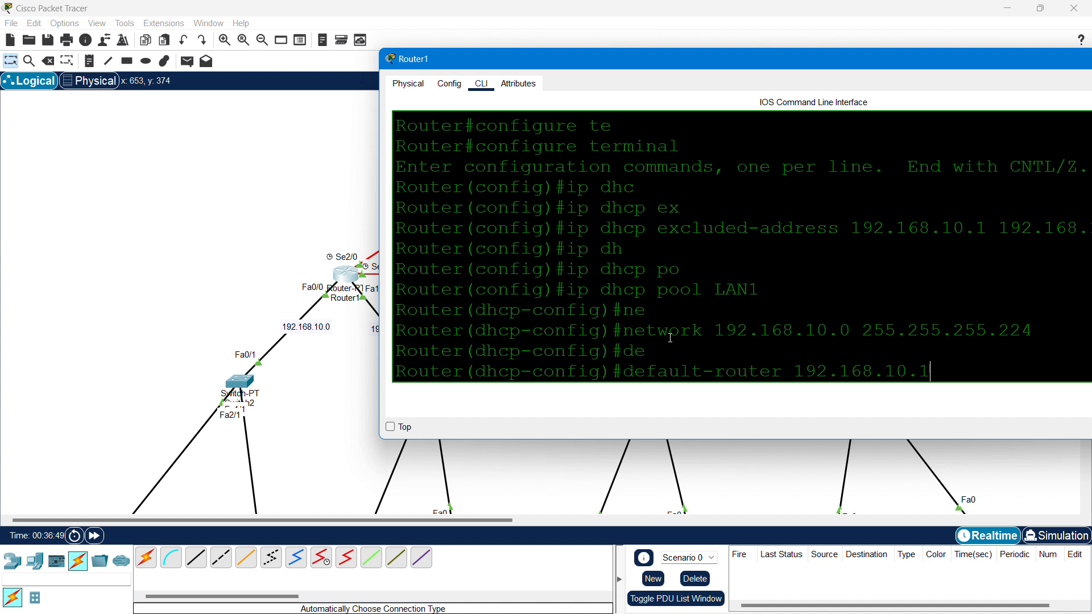
key("Return")
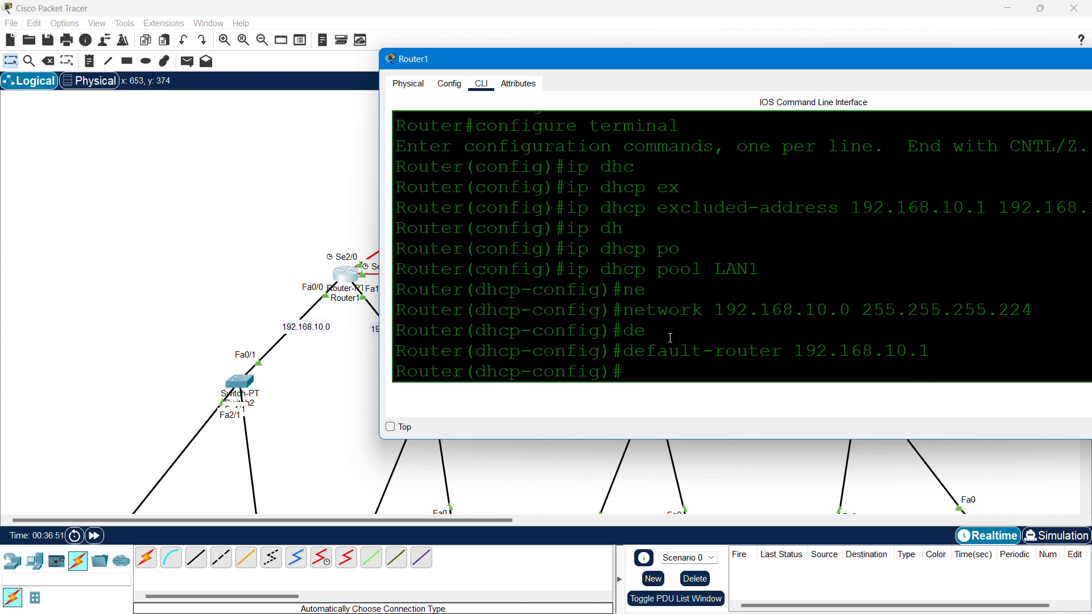
type("dns")
key("Tab")
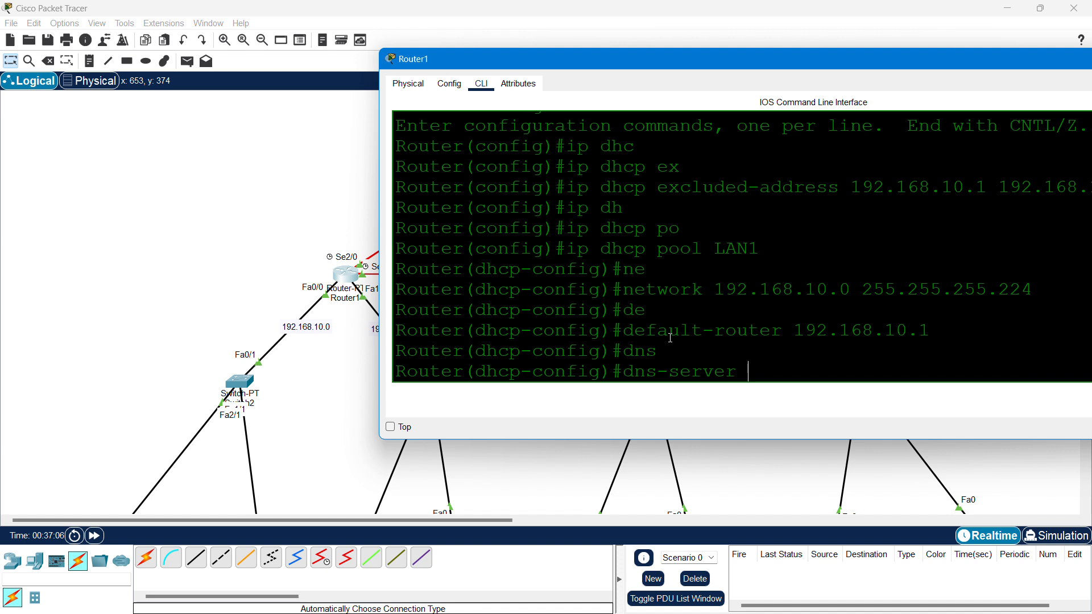
type("8.8")
type(".8.8")
key("Return")
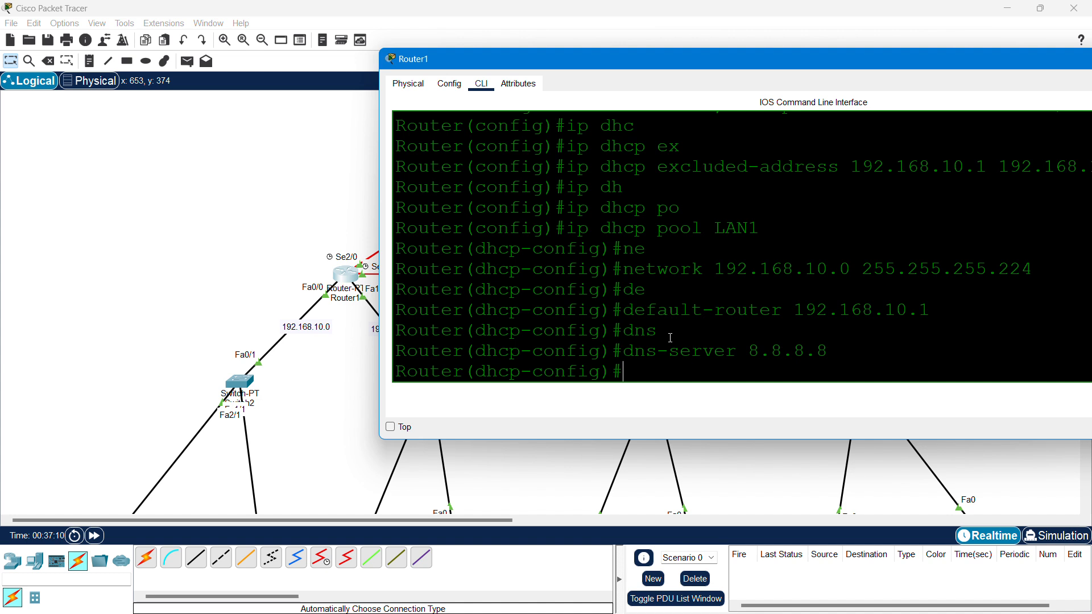
type("exit")
key("Return")
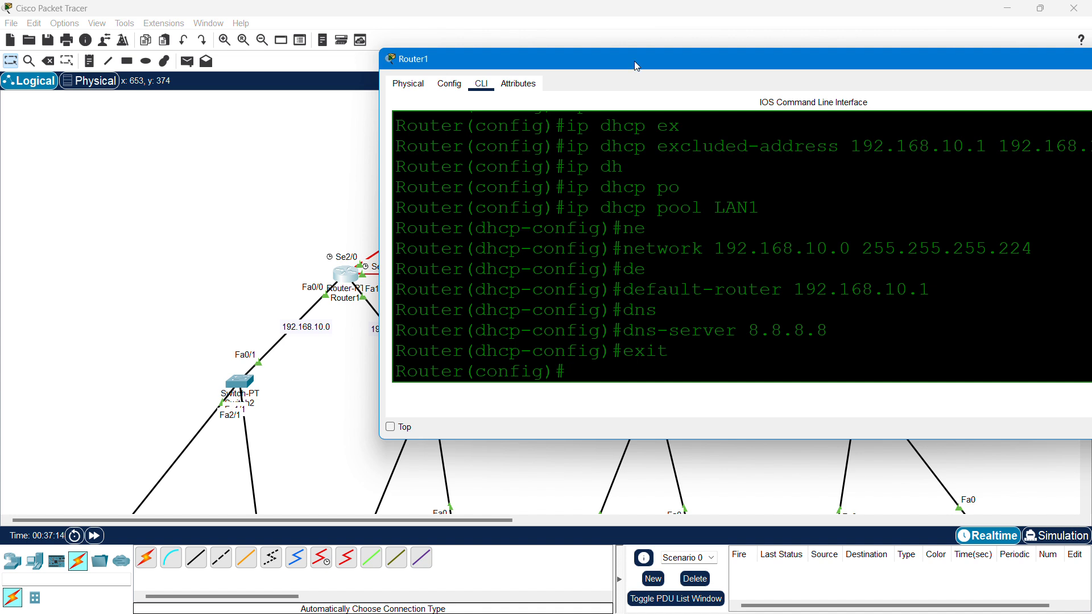
left_click_drag(634, 61, 724, 70)
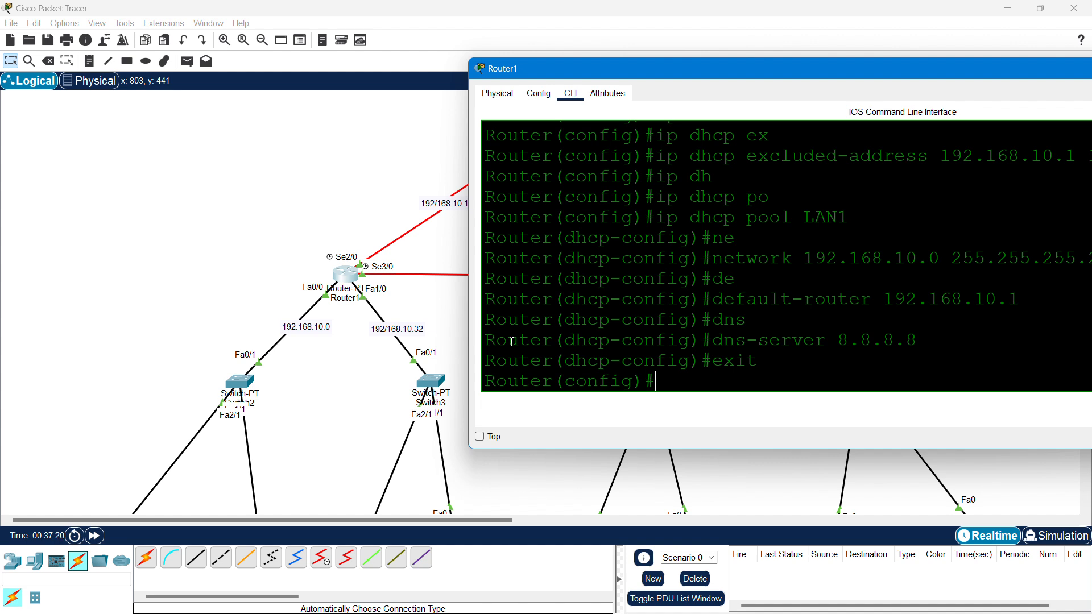
- Exclude 192.168.10.33 through 192.168.10.35 from DHCP, correcting the mistyped end address via the recalled command
type("ip dh")
key("Tab")
type("ex")
key("Tab")
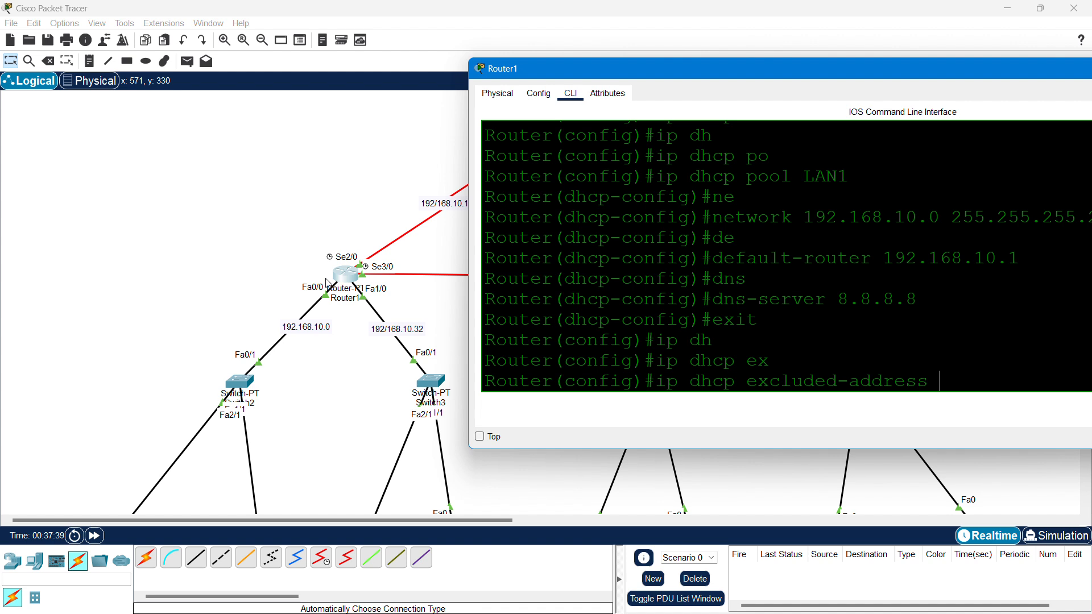
type("192.168.10")
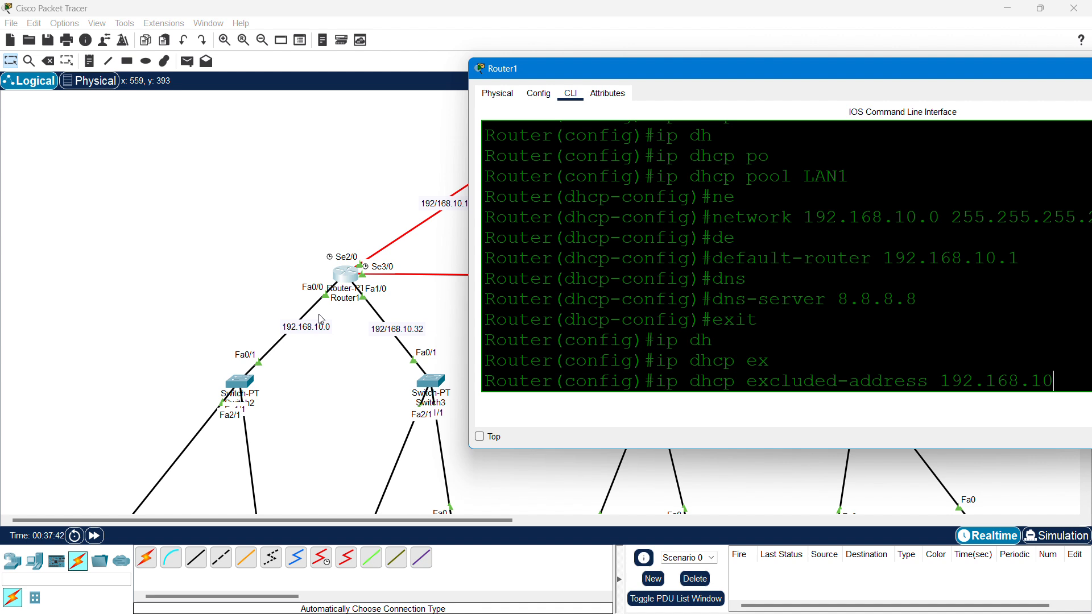
type(".33")
type(" 192.168")
left_click_drag(705, 75, 488, 68)
type(".35")
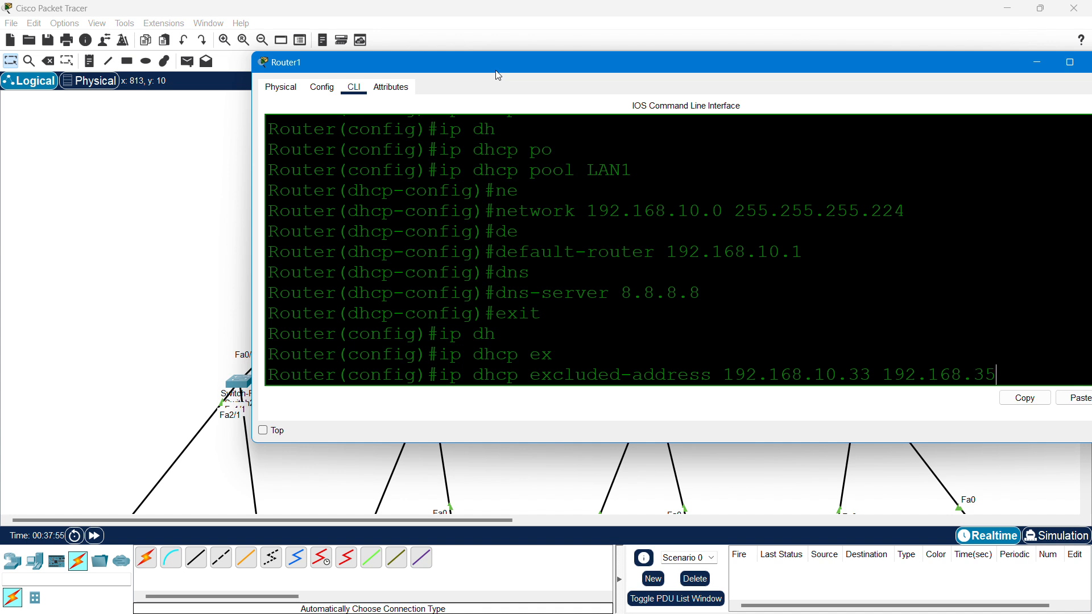
key("Return")
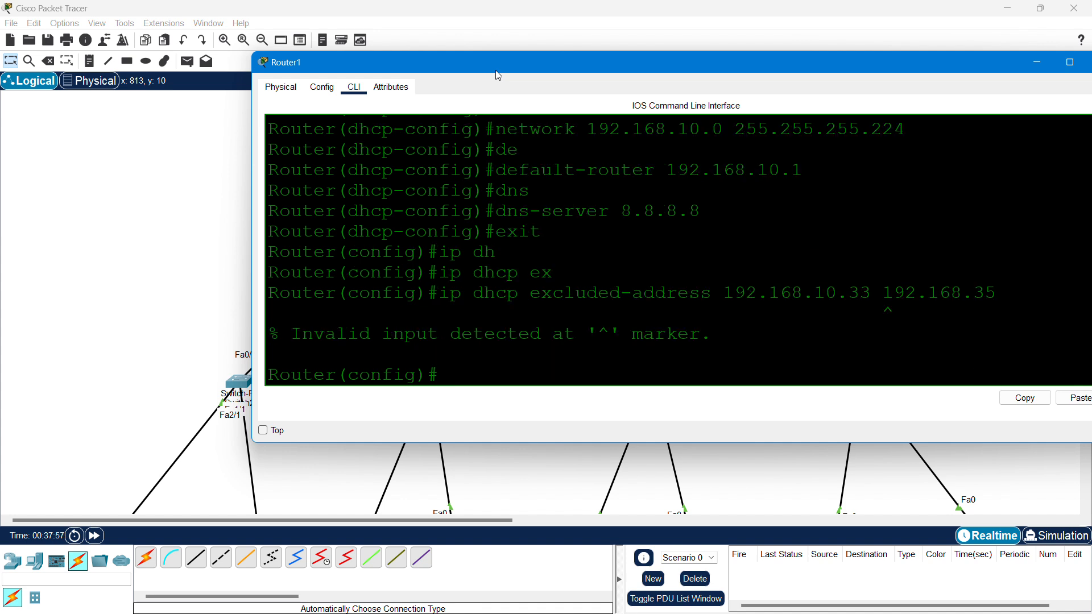
key("Up")
key("BackSpace")
type("10.33 192.168.1")
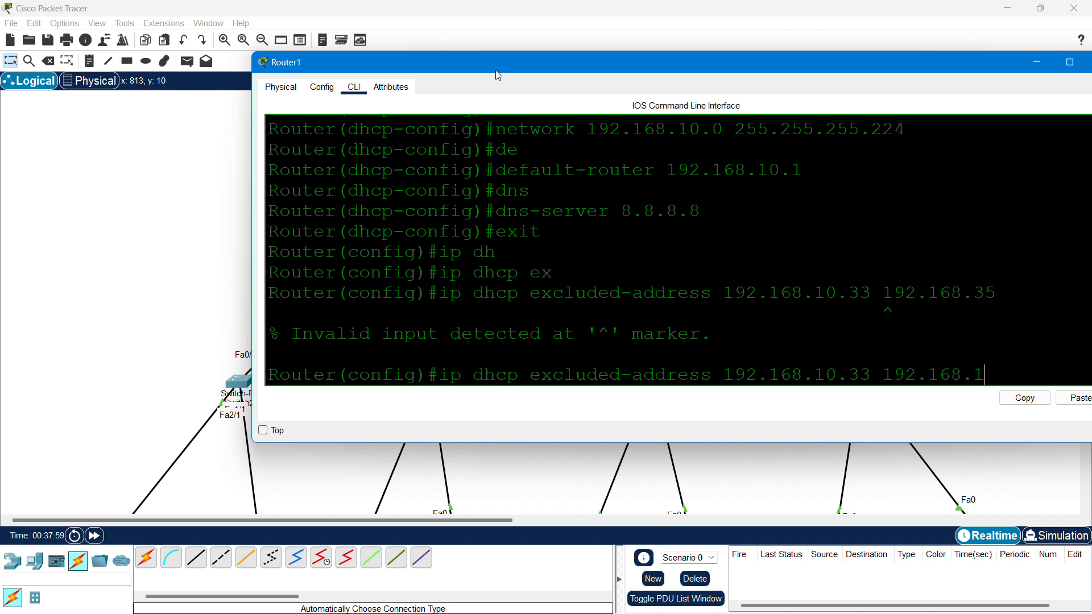
type("35")
key("Return")
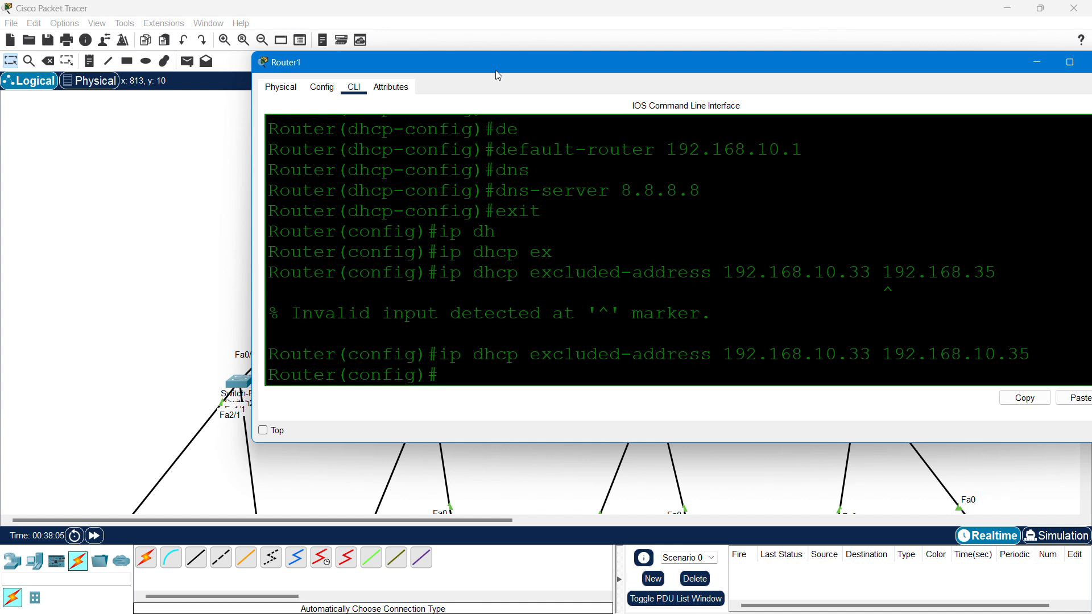
- Create DHCP pool LAN2 with network 192.168.10.32 255.255.255.224
type("ip dh")
key("Tab")
type("po")
key("Tab")
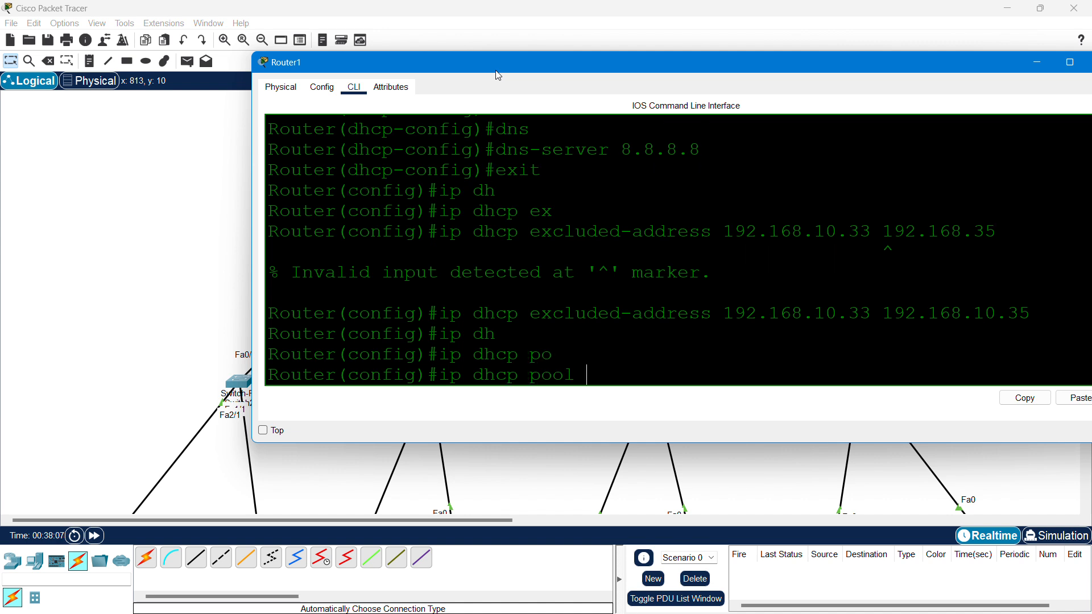
type("LAN2")
key("Return")
type("netw")
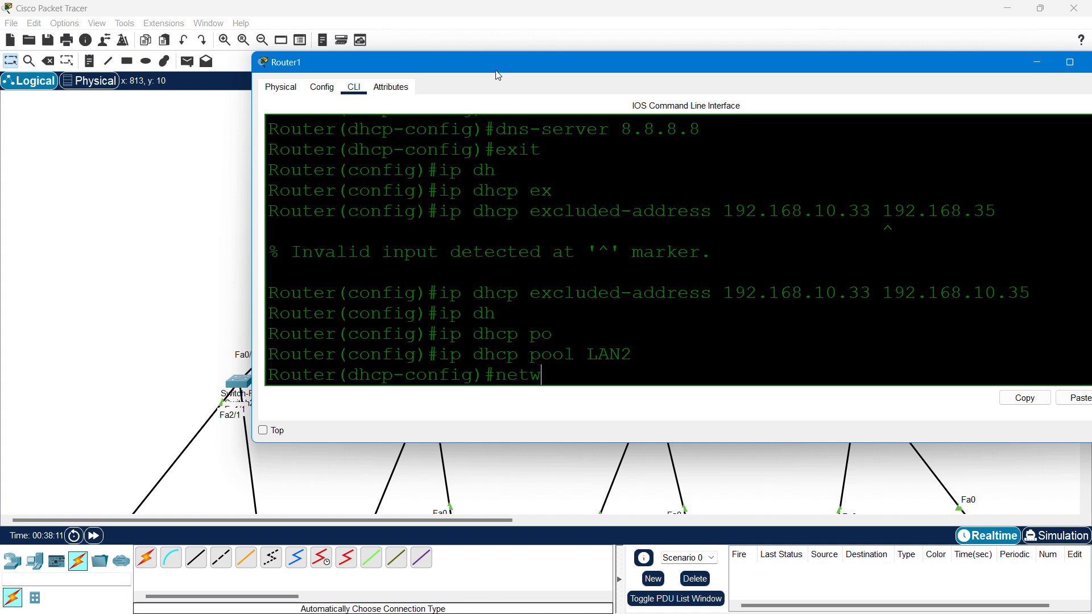
key("Tab")
type("192")
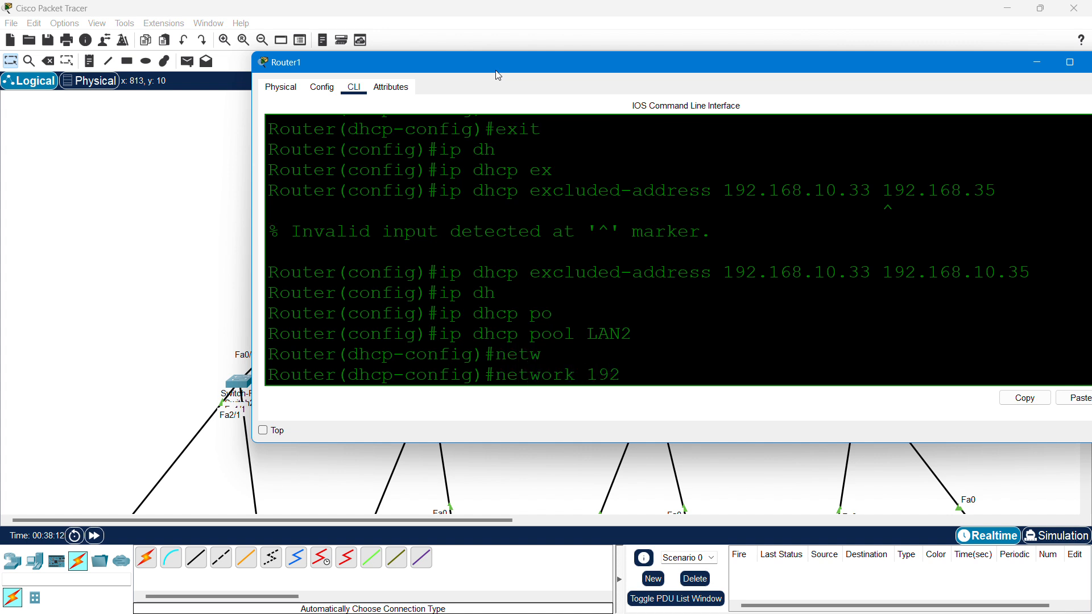
type(".168.10.32")
left_click_drag(718, 63, 601, 42)
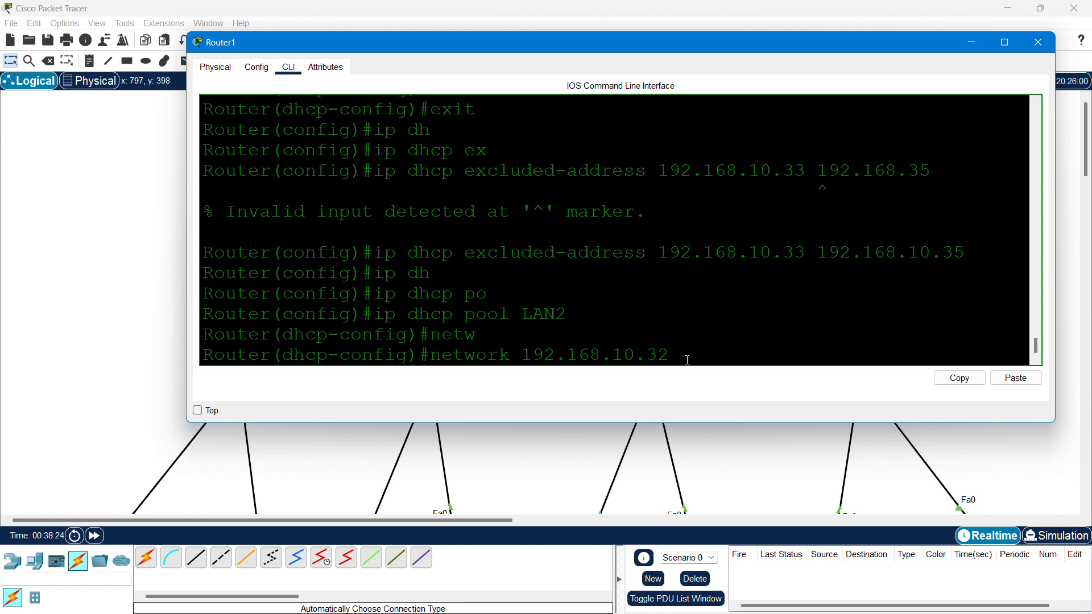
type("255.255.255.224")
key("Return")
- Set LAN2's default-router to 192.168.10.33, exit, save with 'do wr', and close Router1
type("de")
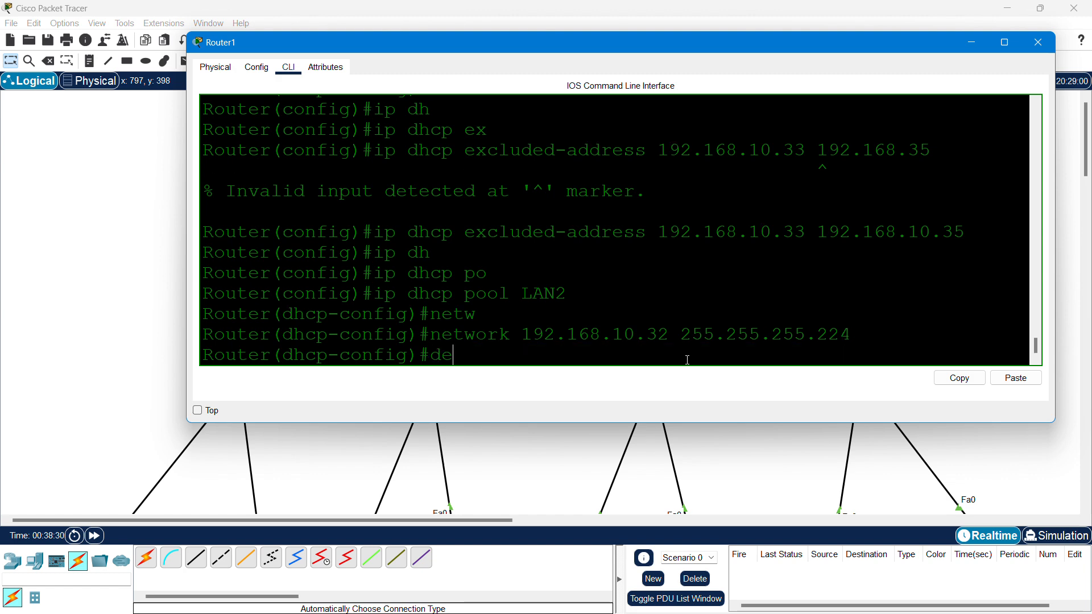
type("fa")
key("Tab")
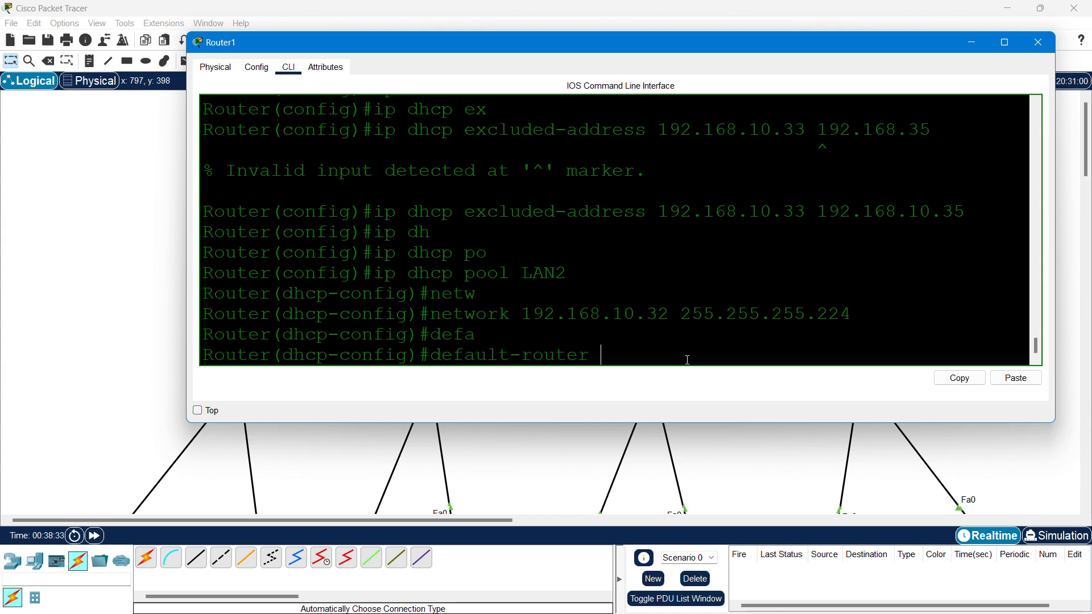
type("192.168.10.33")
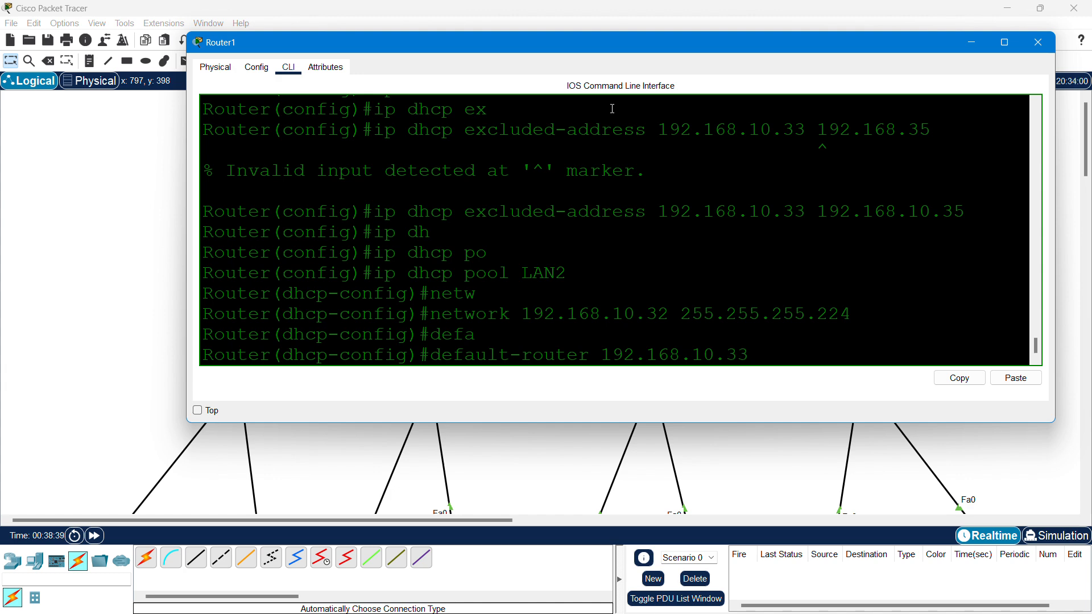
left_click_drag(650, 55, 653, 363)
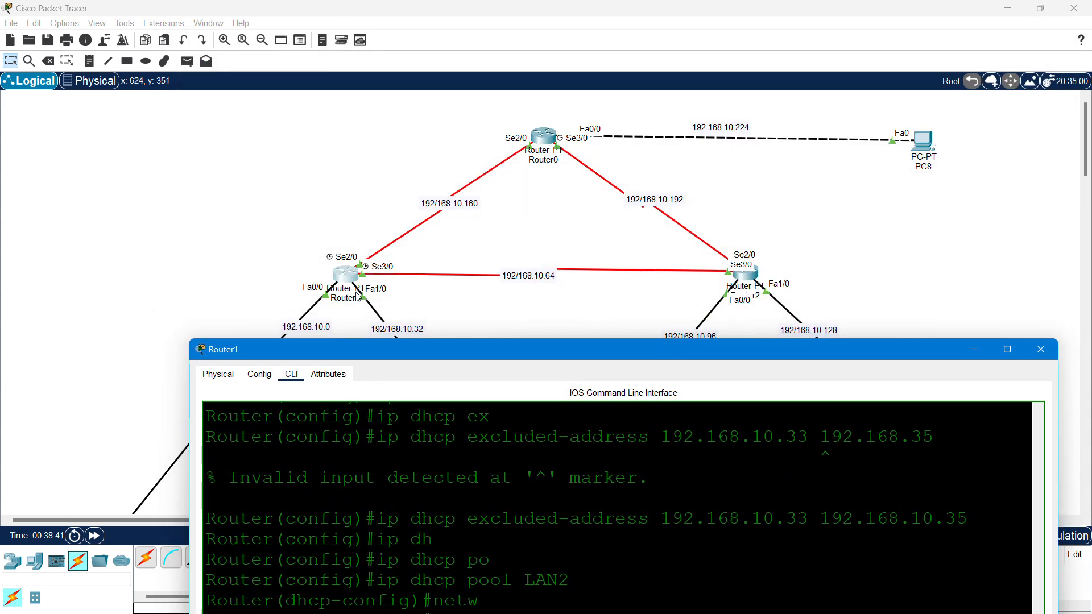
left_click_drag(492, 349, 430, 94)
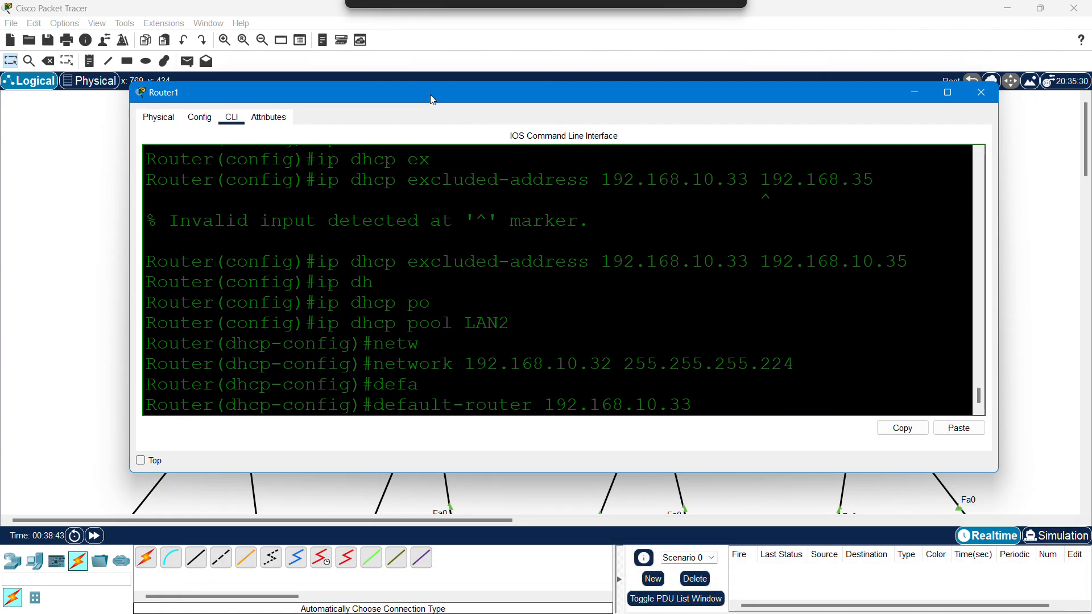
key("Return")
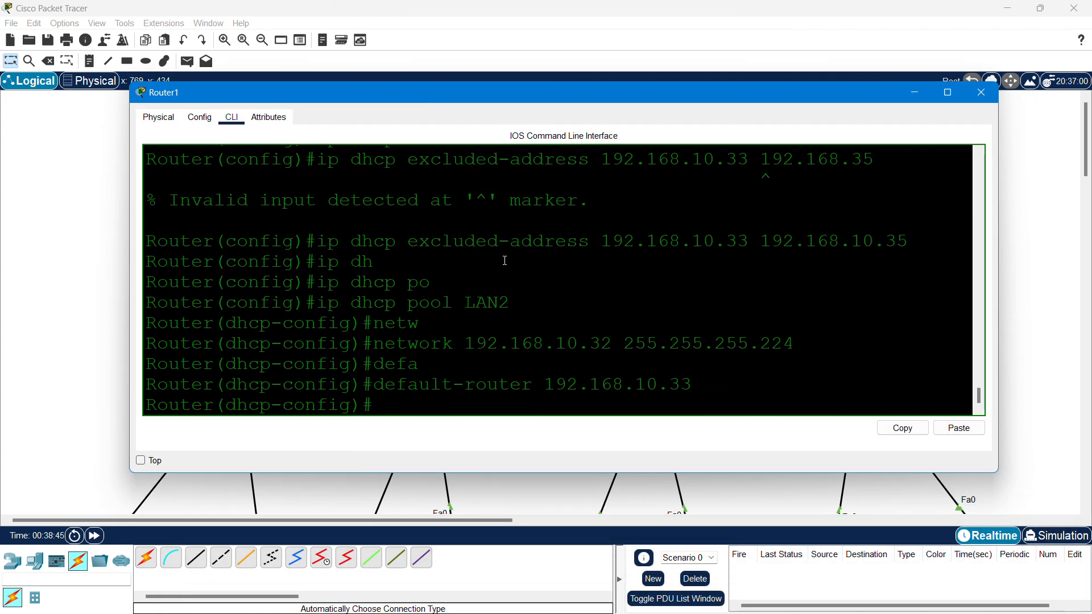
type("exit")
key("Return")
type("do wr")
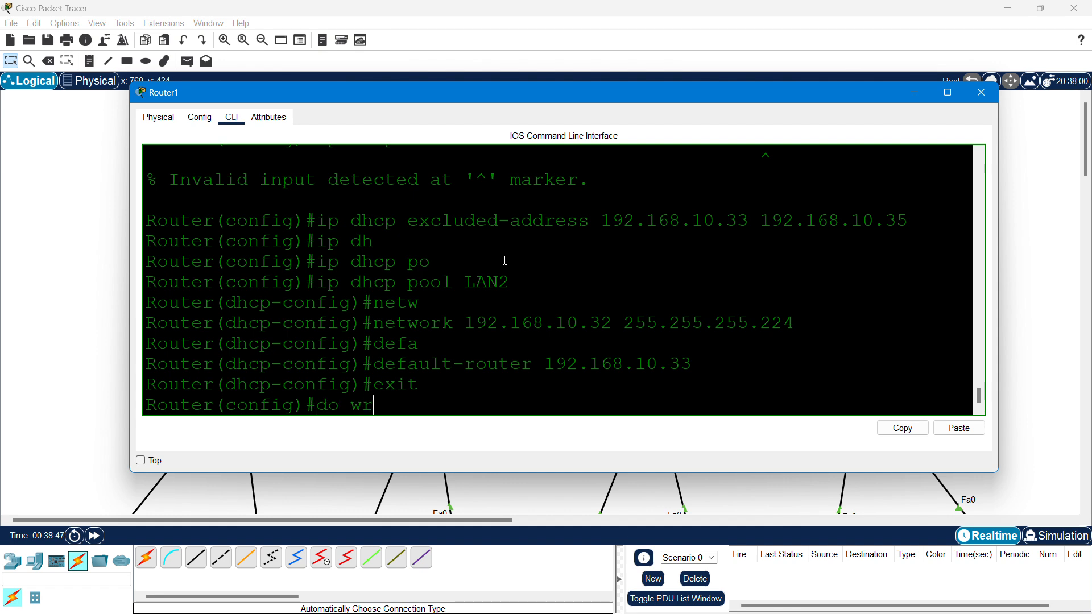
key("Return")
left_click_drag(398, 386, 340, 268)
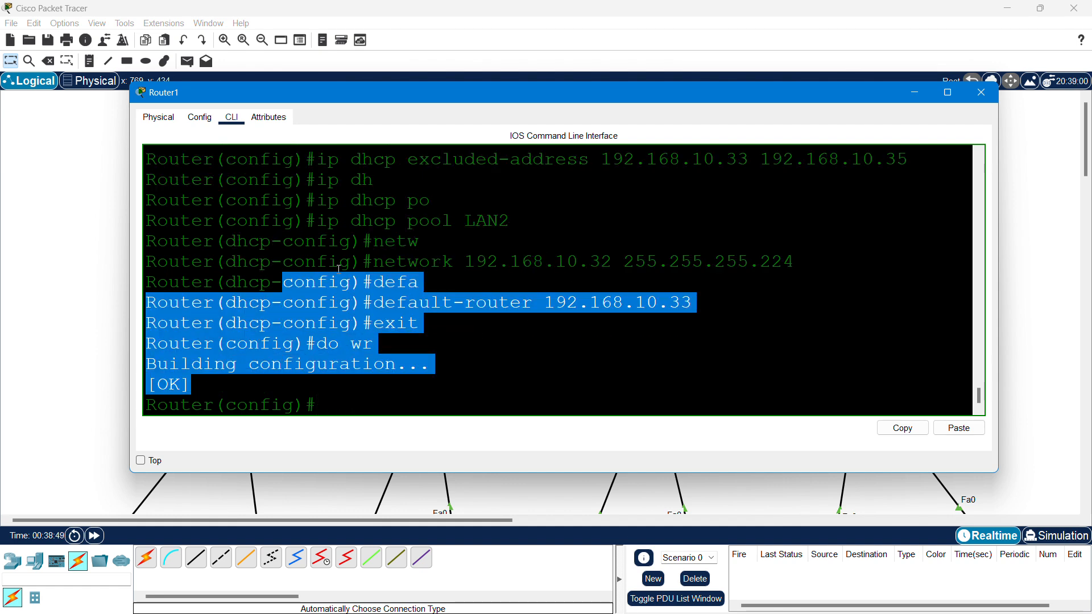
left_click(982, 92)
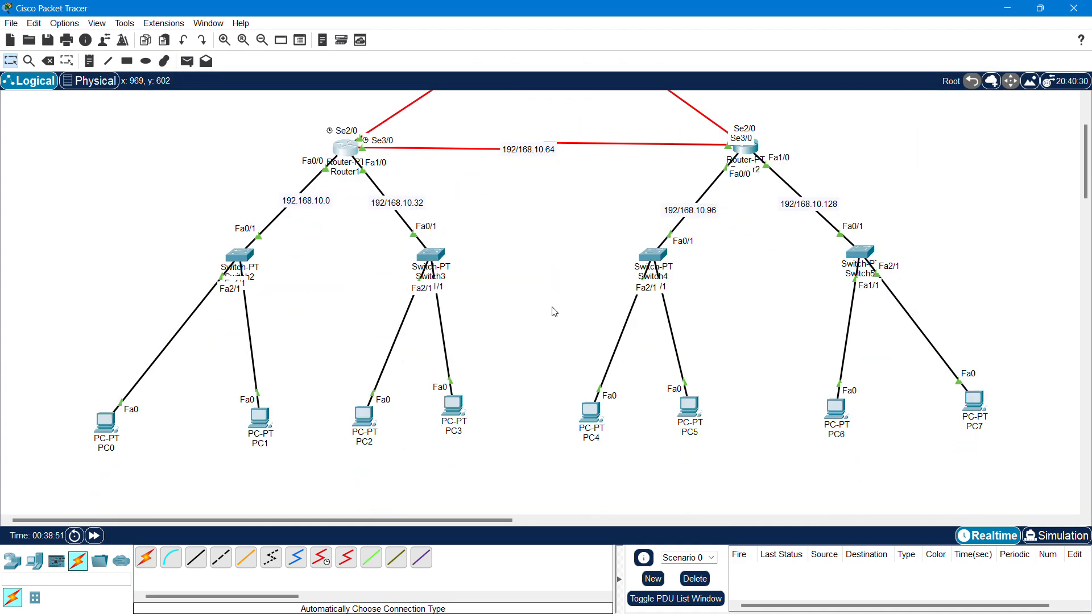
- Toggle PC0 from Static back to DHCP so it leases 192.168.10.4, then recheck it
left_click(100, 427)
left_click(381, 186)
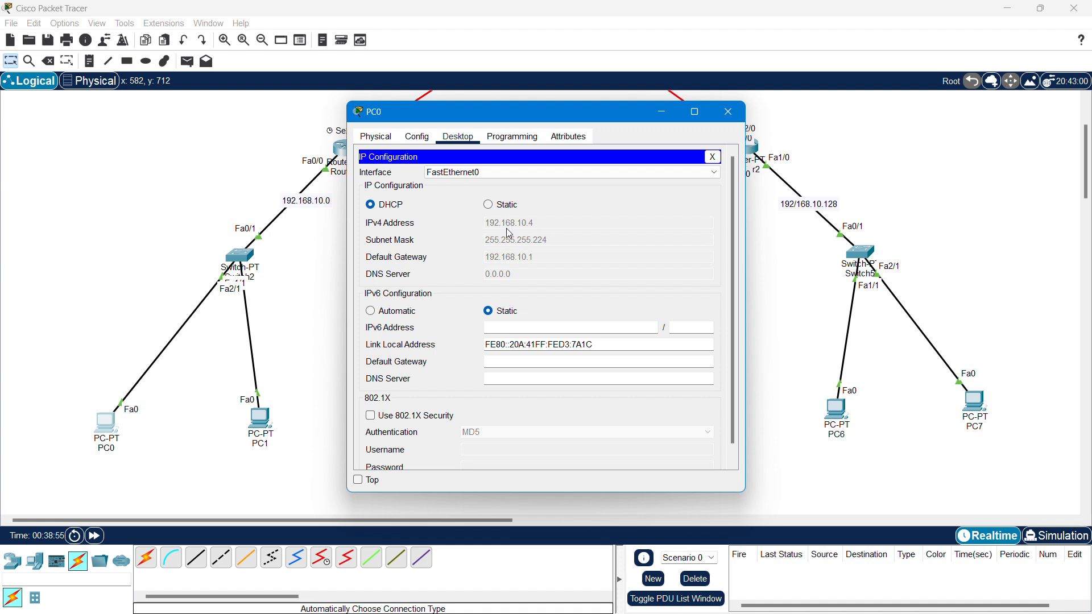
left_click_drag(520, 117, 642, 114)
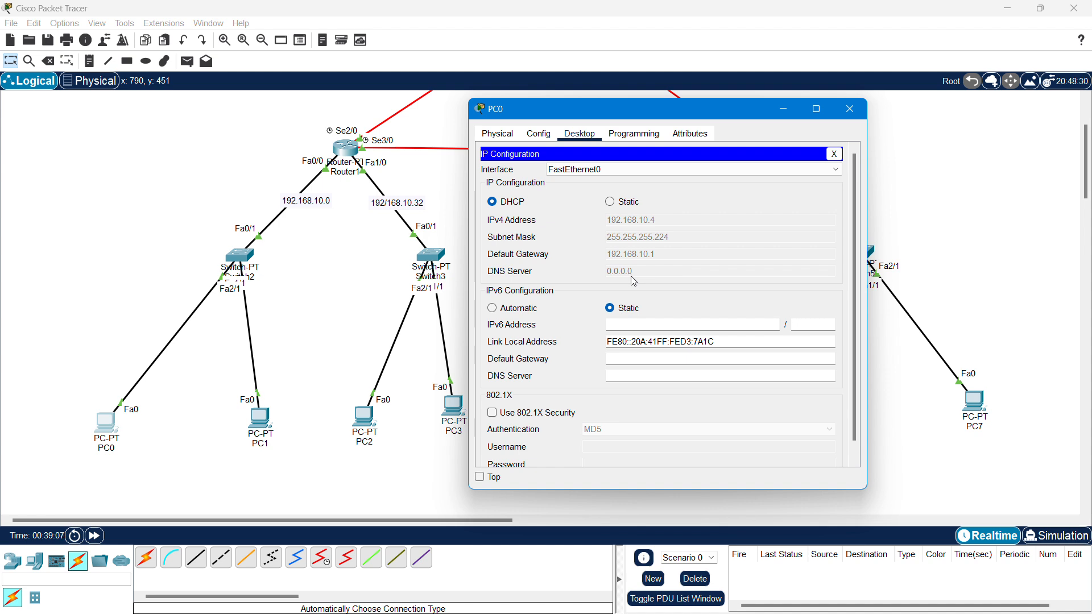
left_click(610, 202)
left_click(491, 203)
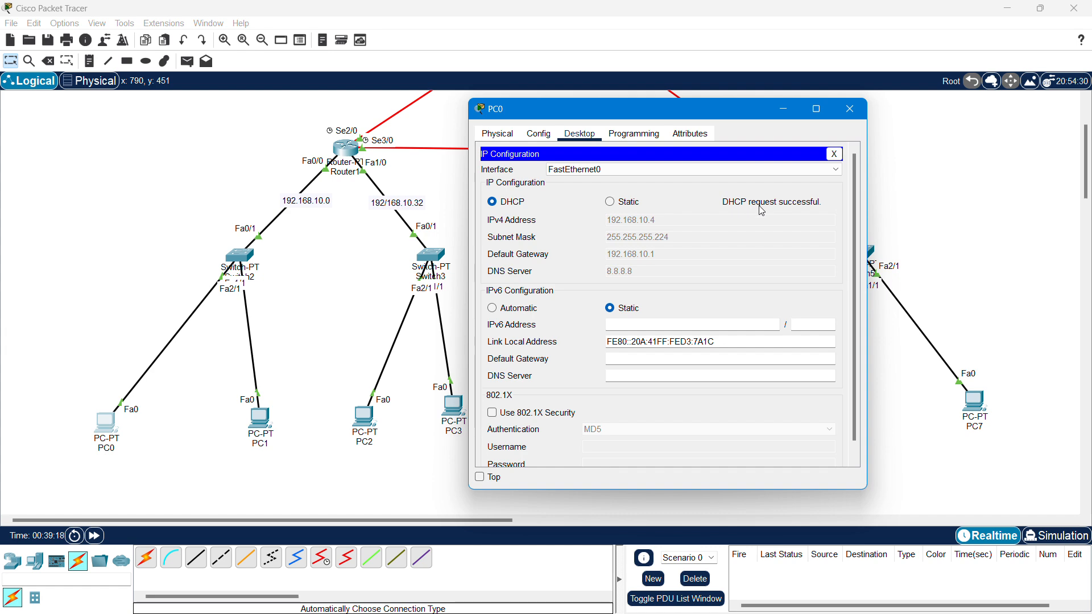
left_click(850, 109)
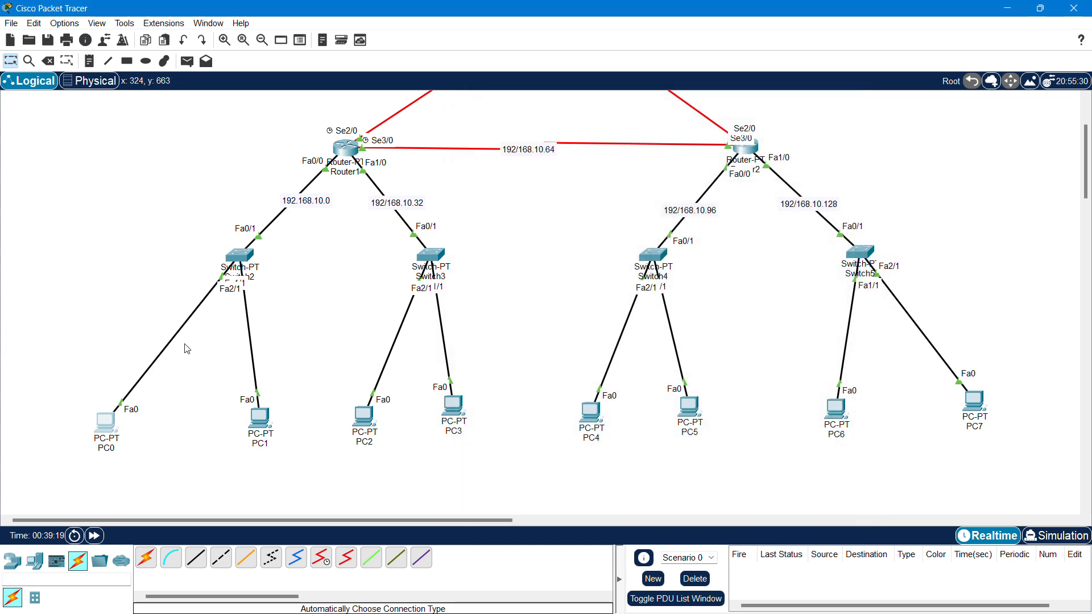
left_click(260, 419)
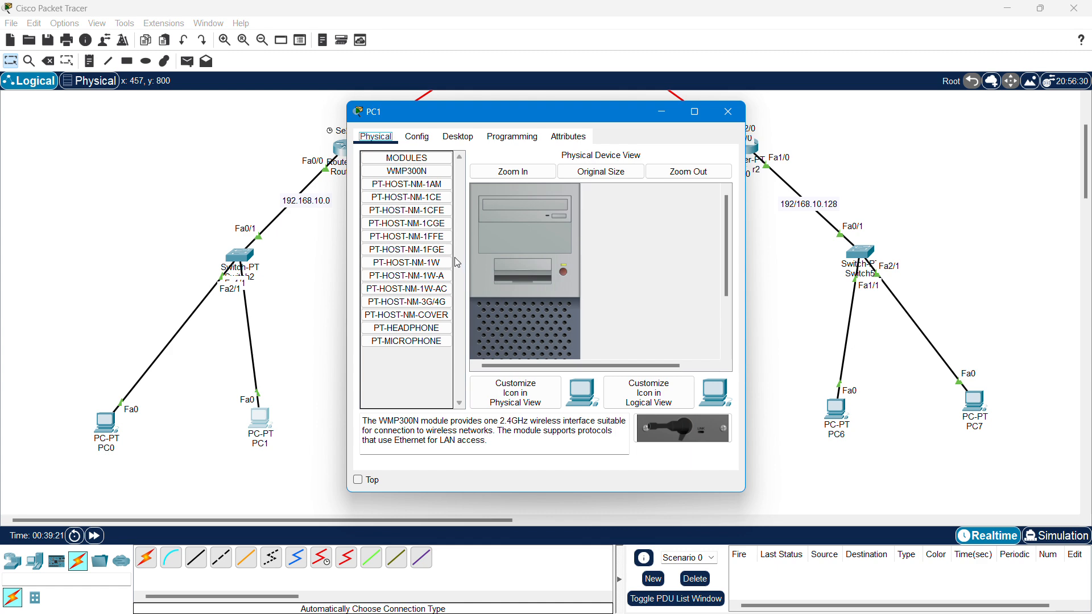
left_click(458, 137)
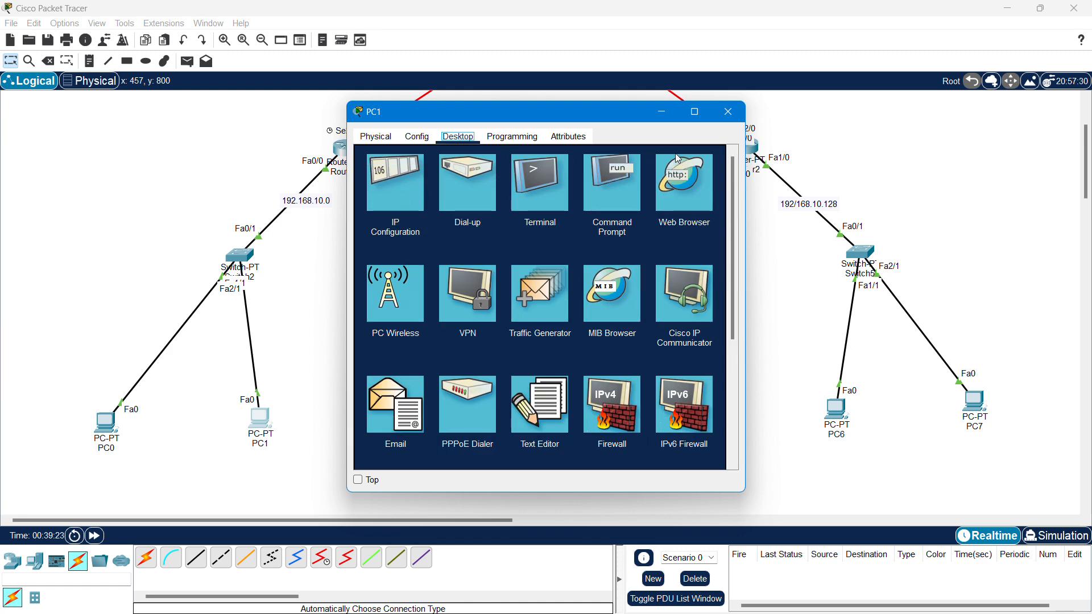
left_click(740, 114)
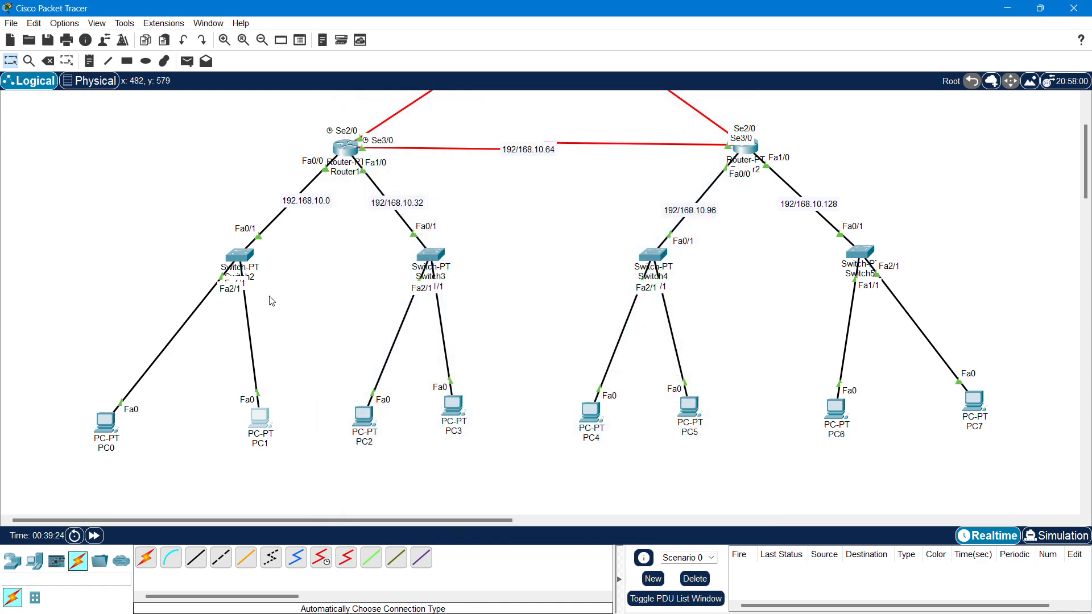
left_click(117, 427)
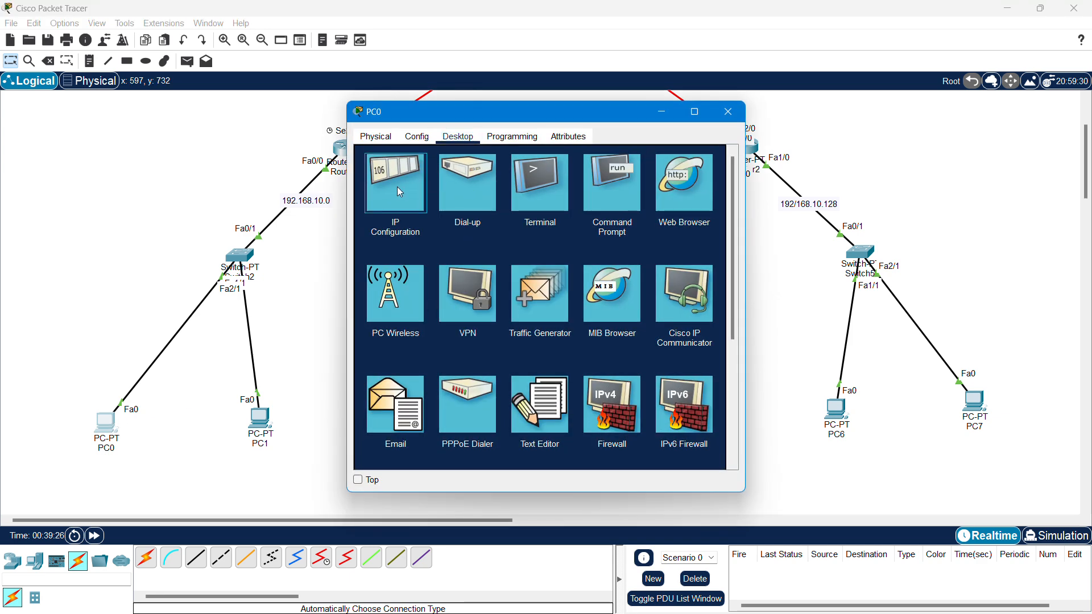
left_click(435, 187)
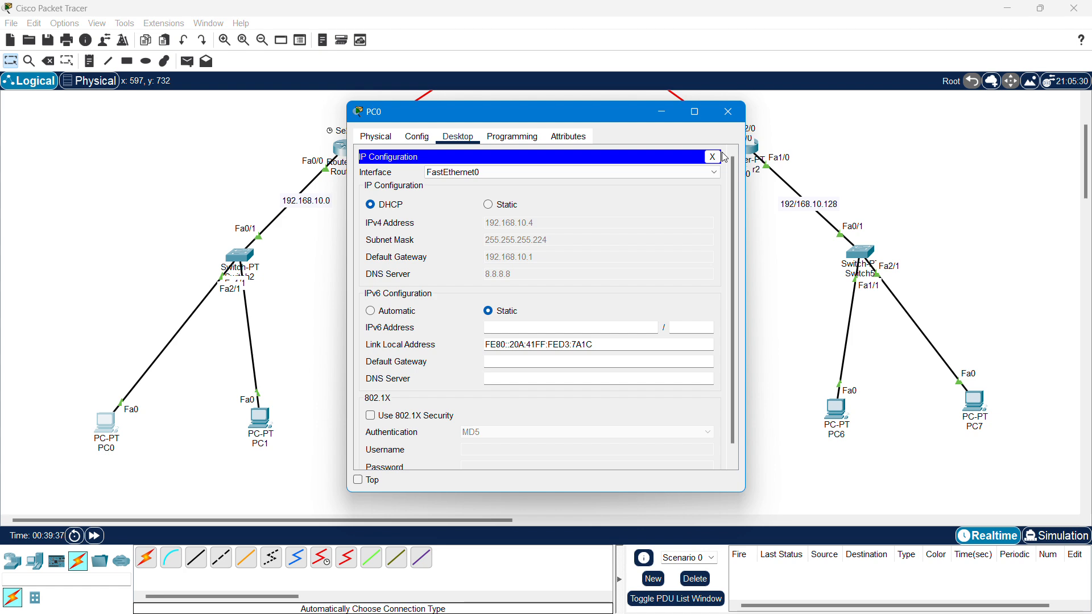
left_click(728, 112)
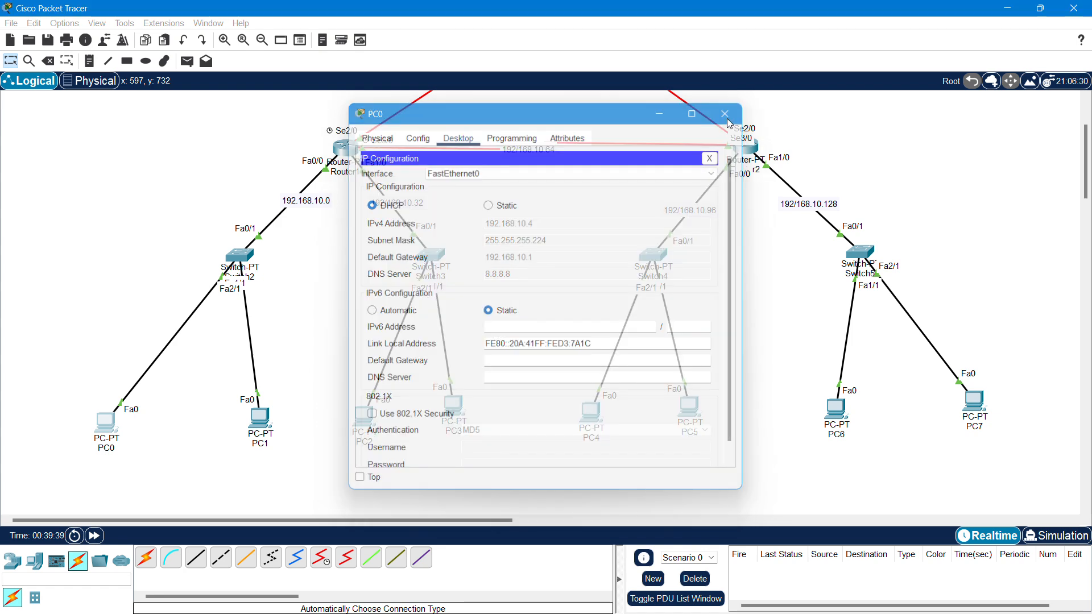
- Switch PC1's IP Configuration to DHCP so it obtains 192.168.10.5
left_click(261, 421)
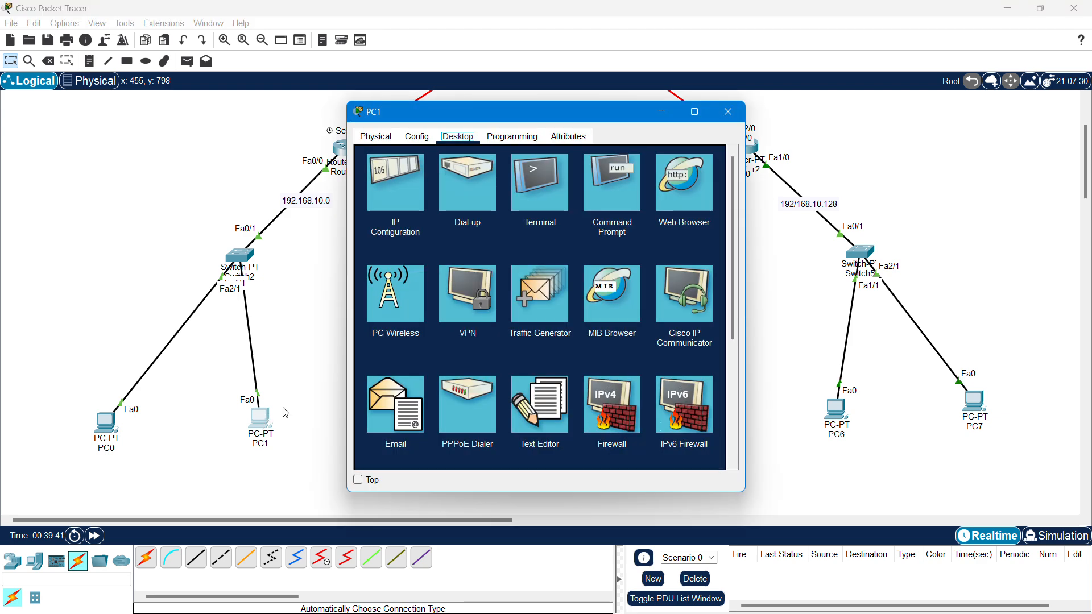
left_click(413, 198)
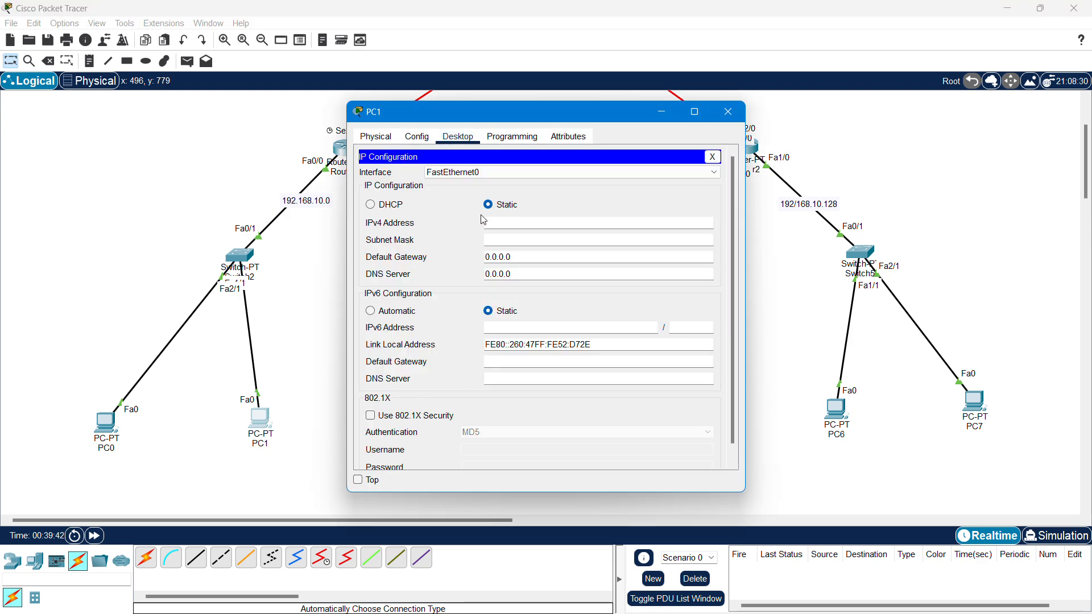
left_click(374, 203)
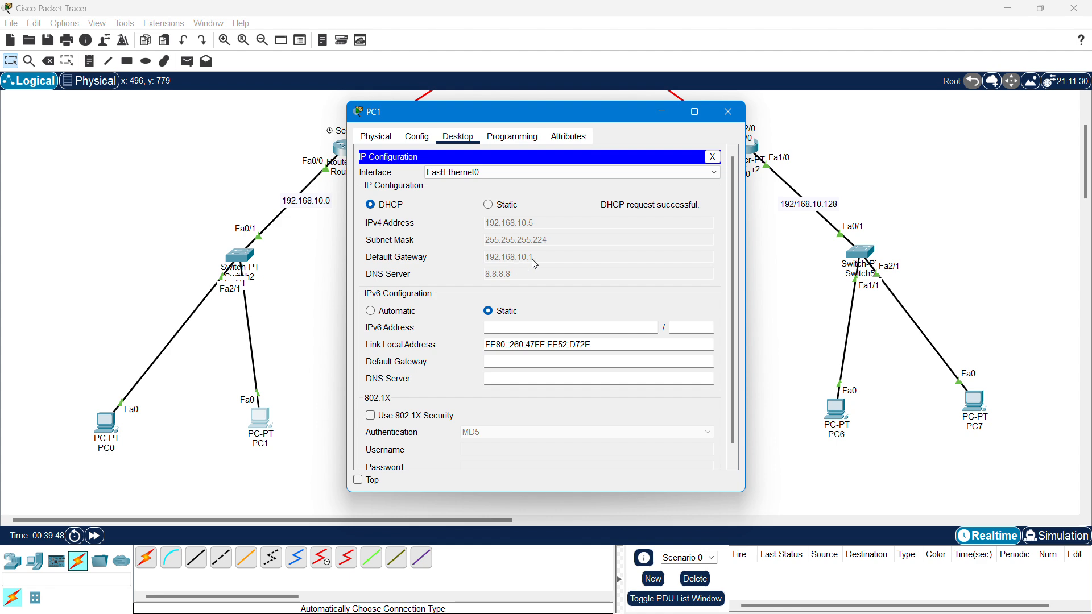
left_click(728, 112)
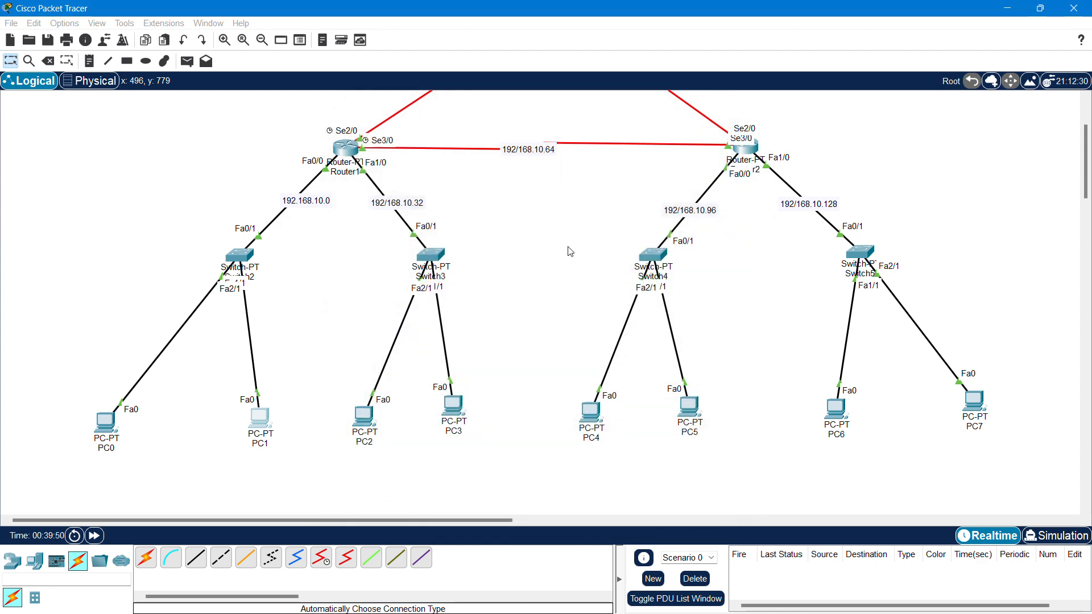
left_click(363, 417)
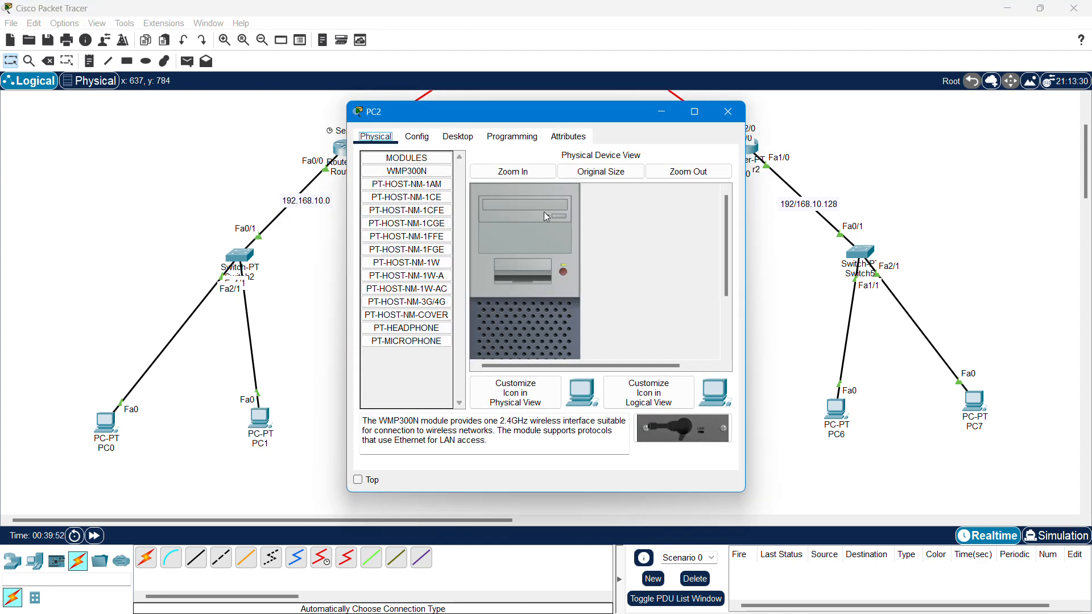
- Check PC2's IP Configuration showing DHCP address 192.168.10.36
left_click_drag(571, 117, 636, 121)
left_click(524, 142)
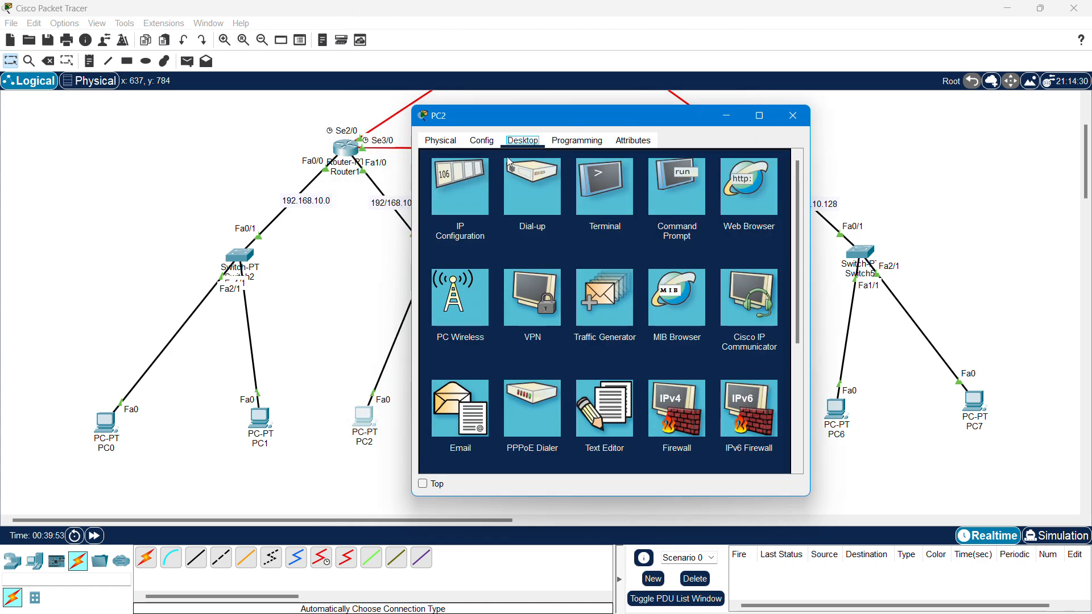
left_click(458, 224)
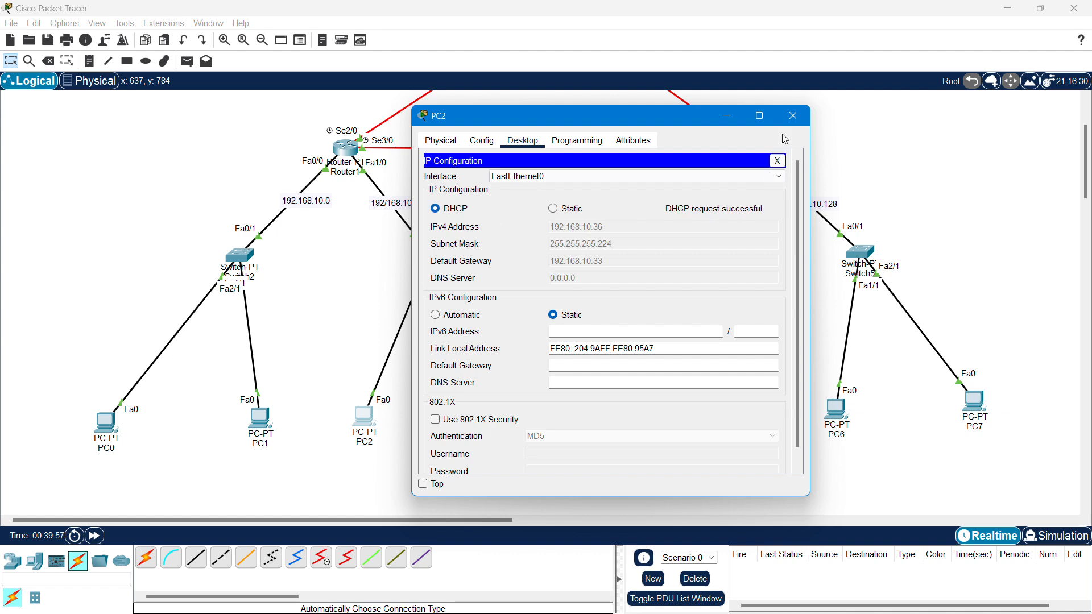
left_click(793, 115)
- Switch PC3's IP Configuration to DHCP so it obtains 192.168.10.37
left_click(454, 413)
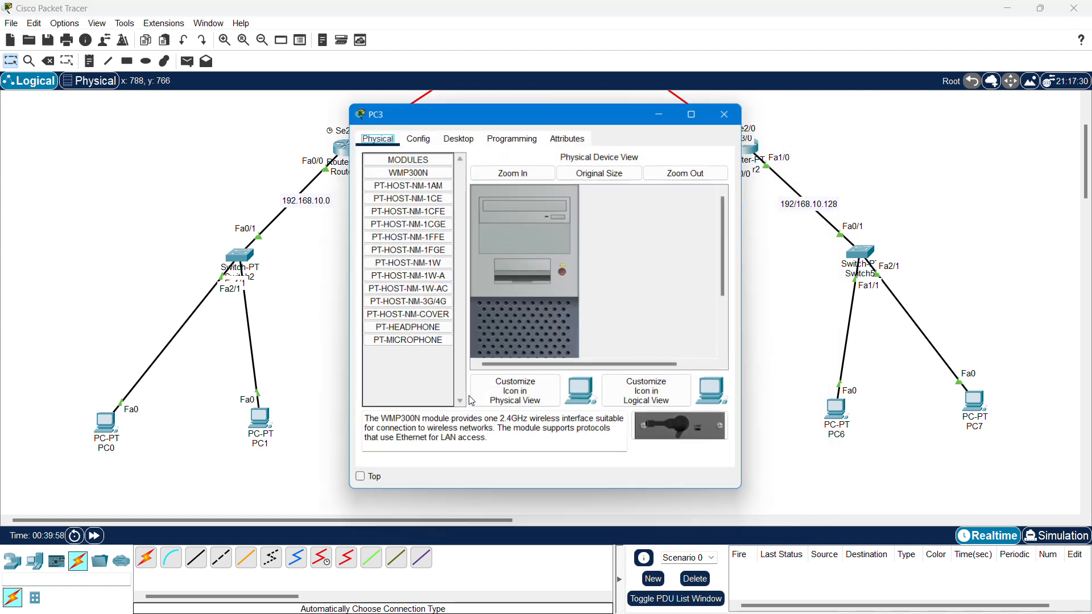
left_click(460, 139)
left_click(393, 183)
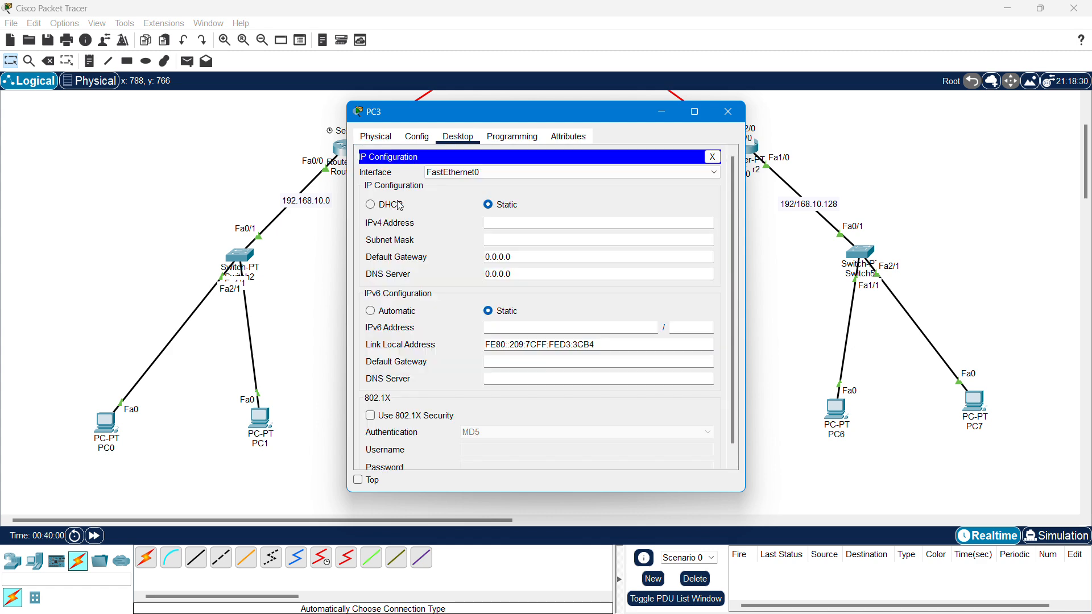
left_click(398, 205)
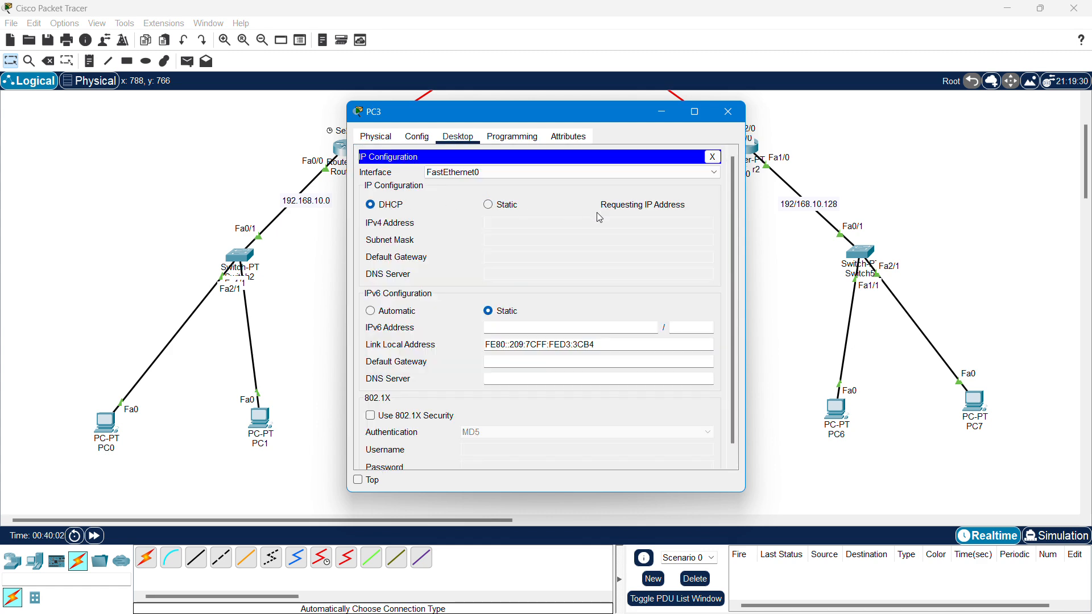
left_click(728, 112)
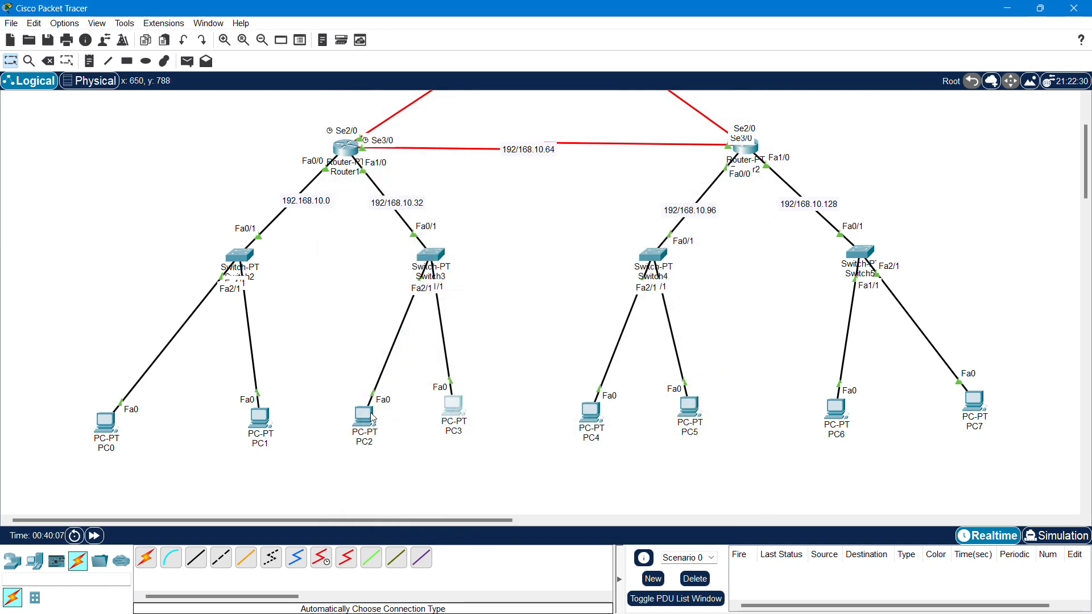
- Recheck PC2's 192.168.10.36 address with gateway 192.168.10.33, then return to the full topology
left_click(370, 413)
left_click(391, 196)
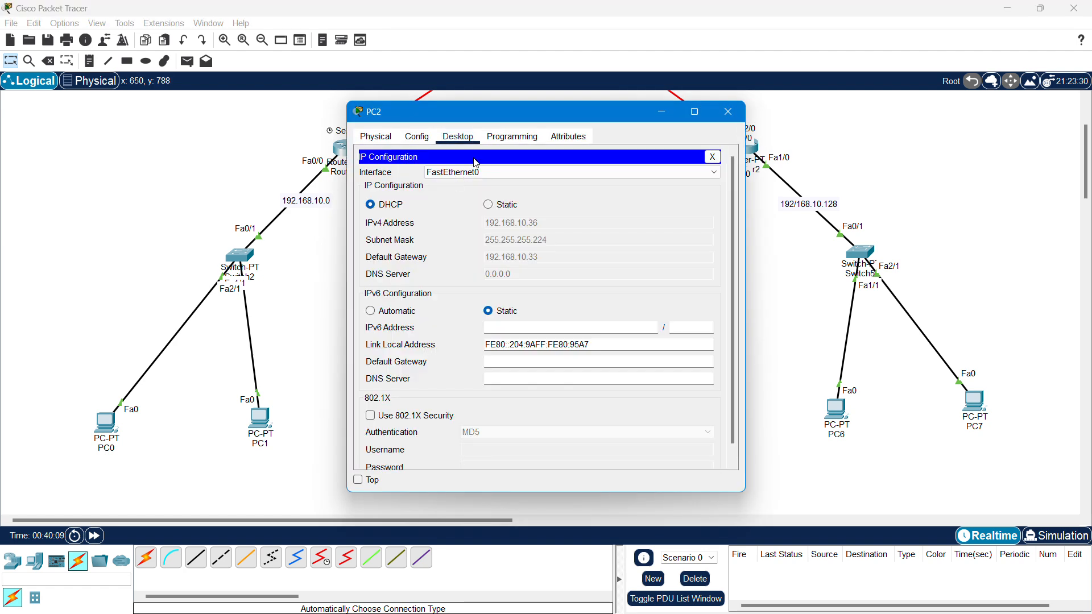
left_click_drag(492, 120, 568, 121)
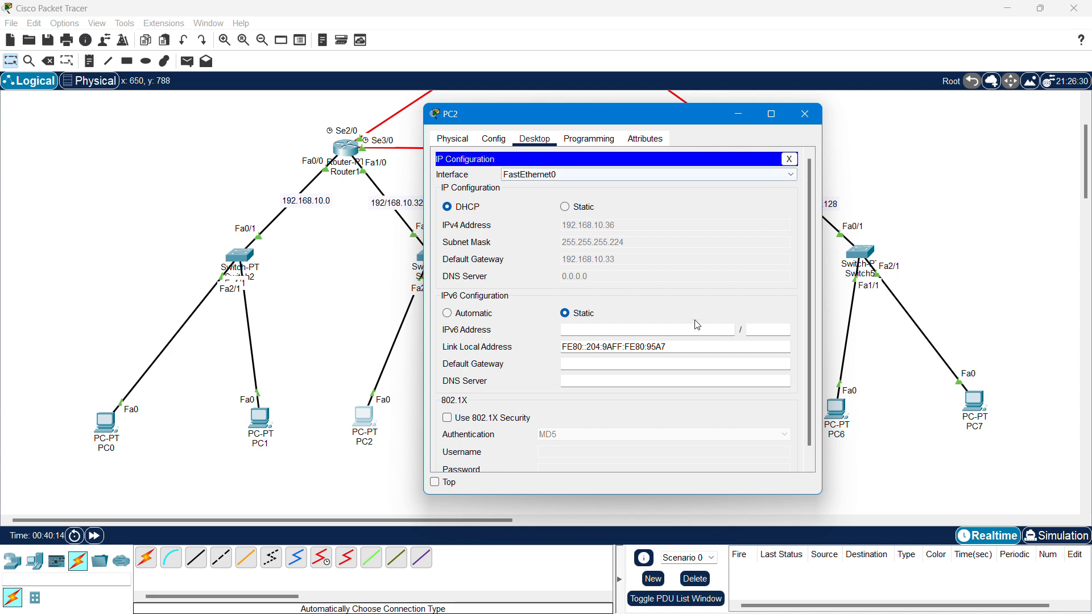
left_click(805, 114)
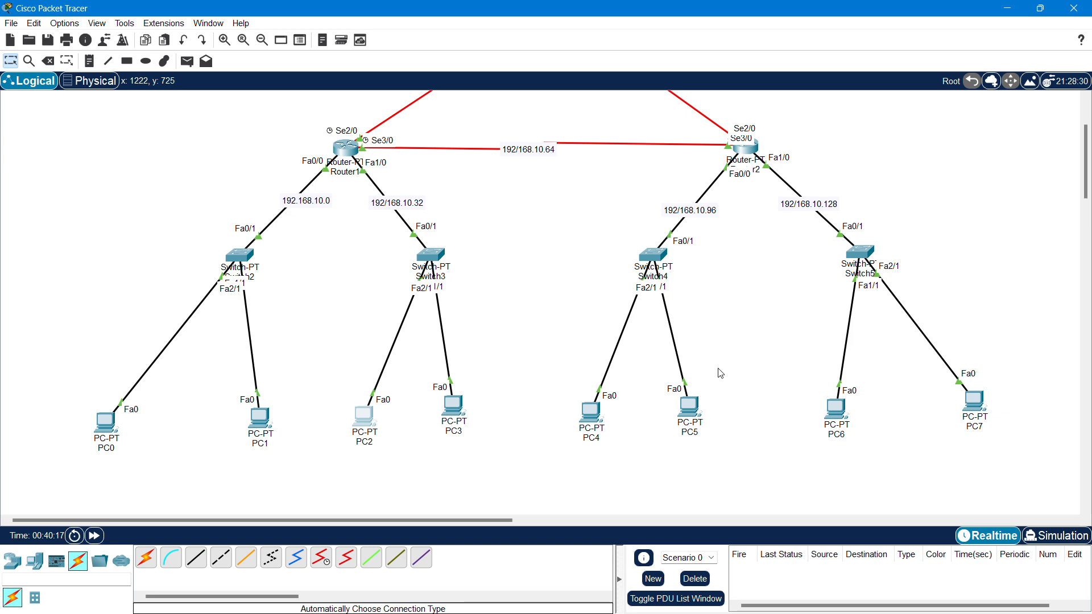
scroll(556, 264, "up", 3)
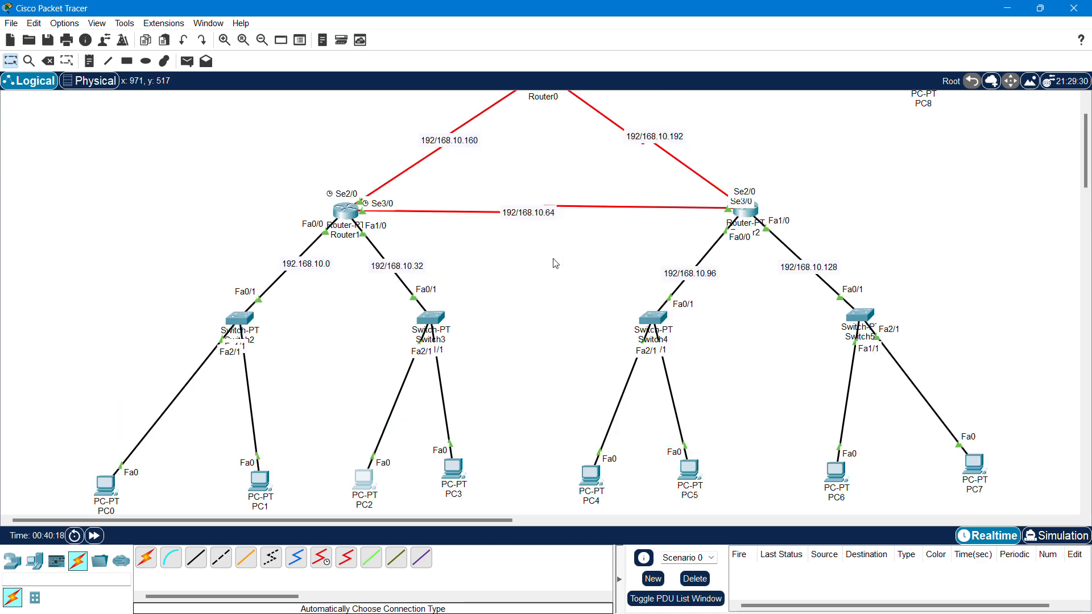
- Open Router2's command-line window and move and widen it to the left
left_click(748, 211)
left_click_drag(597, 121, 323, 103)
left_click_drag(472, 148, 695, 149)
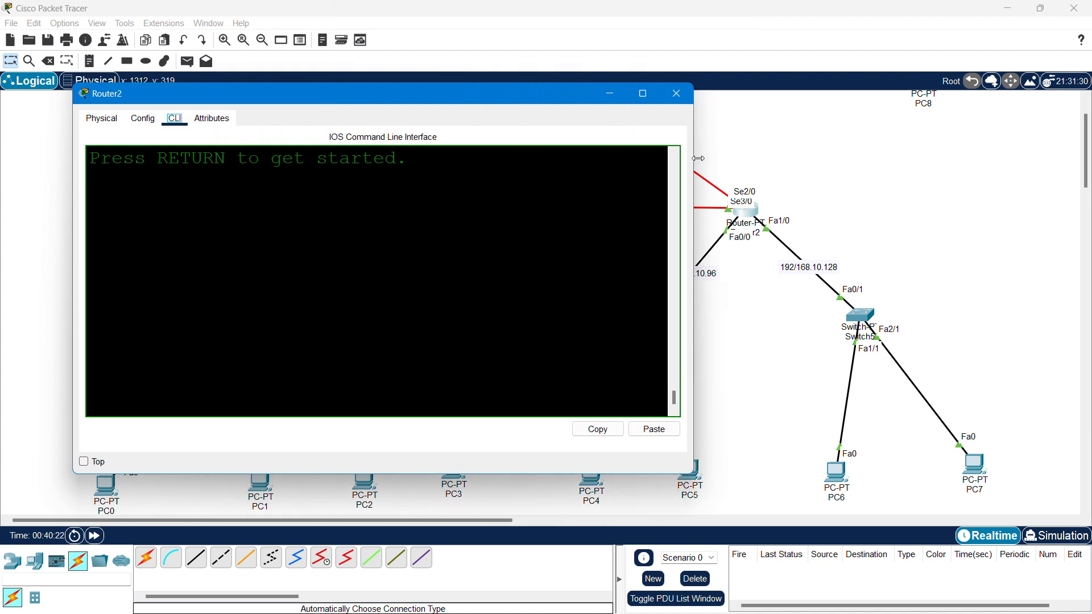
left_click_drag(73, 236, 11, 236)
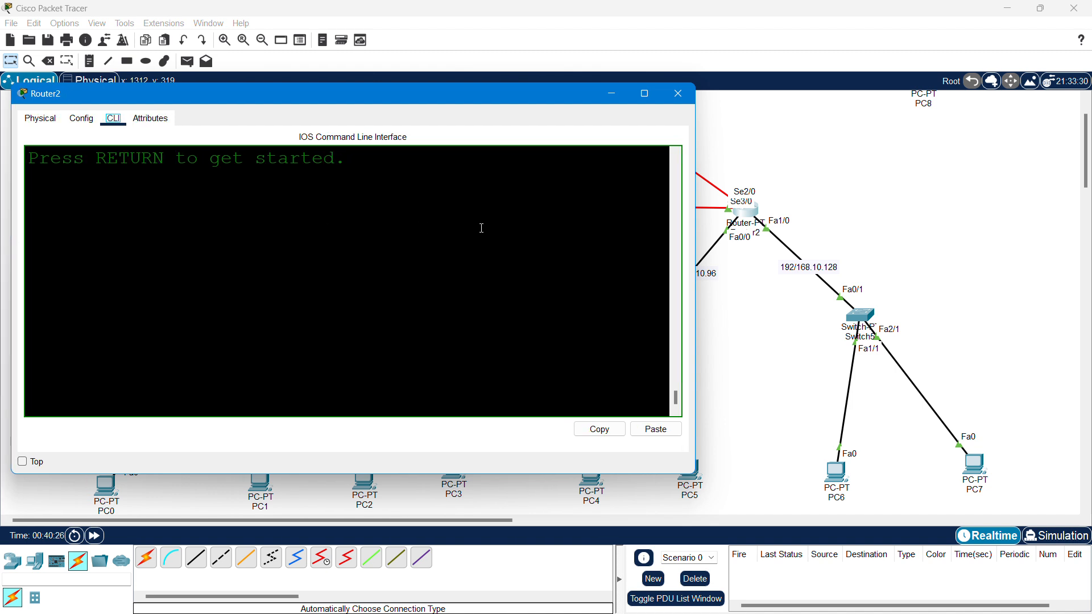
left_click_drag(468, 93, 432, 93)
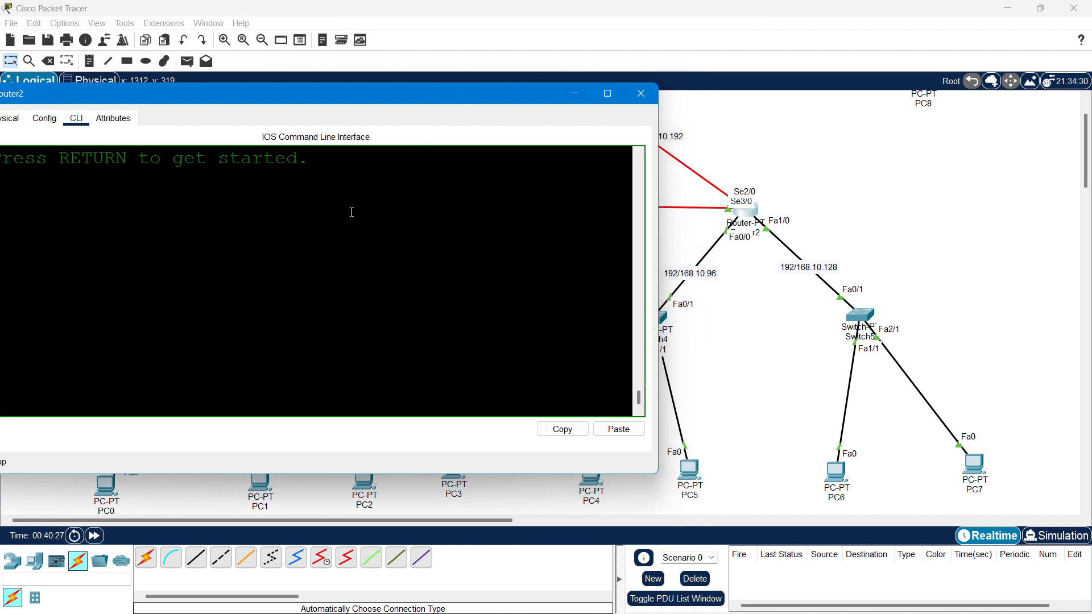
- Put Router2 into privileged mode and then global configuration mode
key("Return")
key("Return")
key("Return")
key("Return")
type("en")
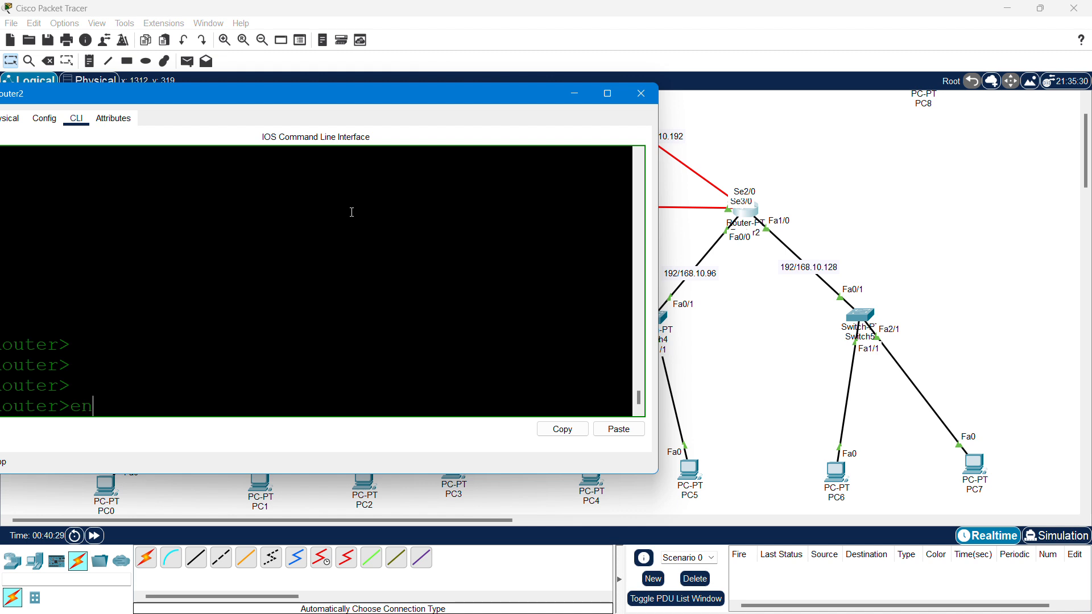
key("Return")
type("con")
key("Tab")
type("f")
key("Tab")
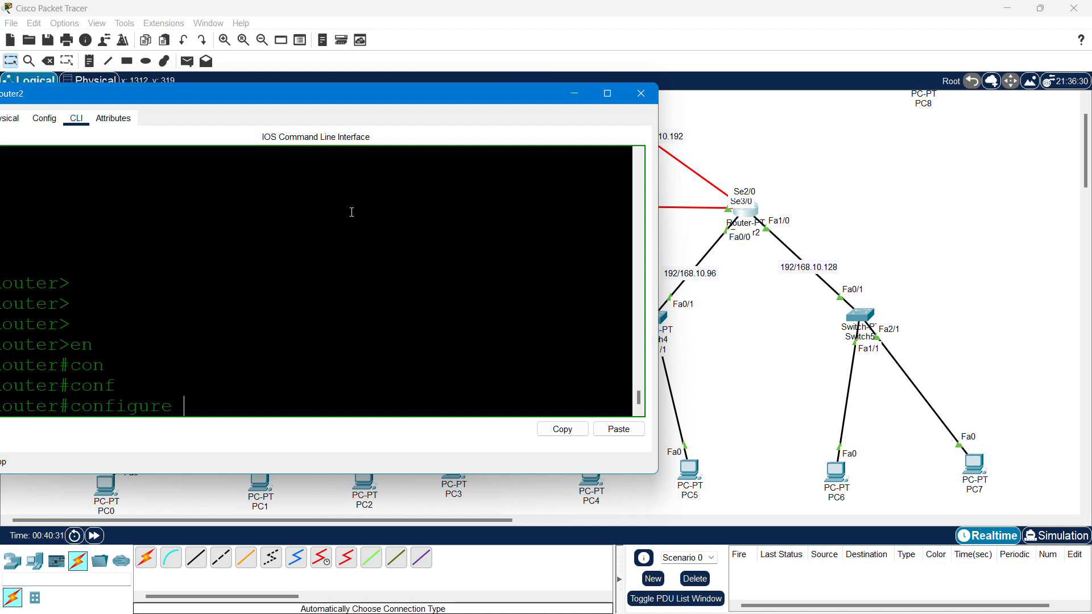
type("te")
key("Tab")
key("Return")
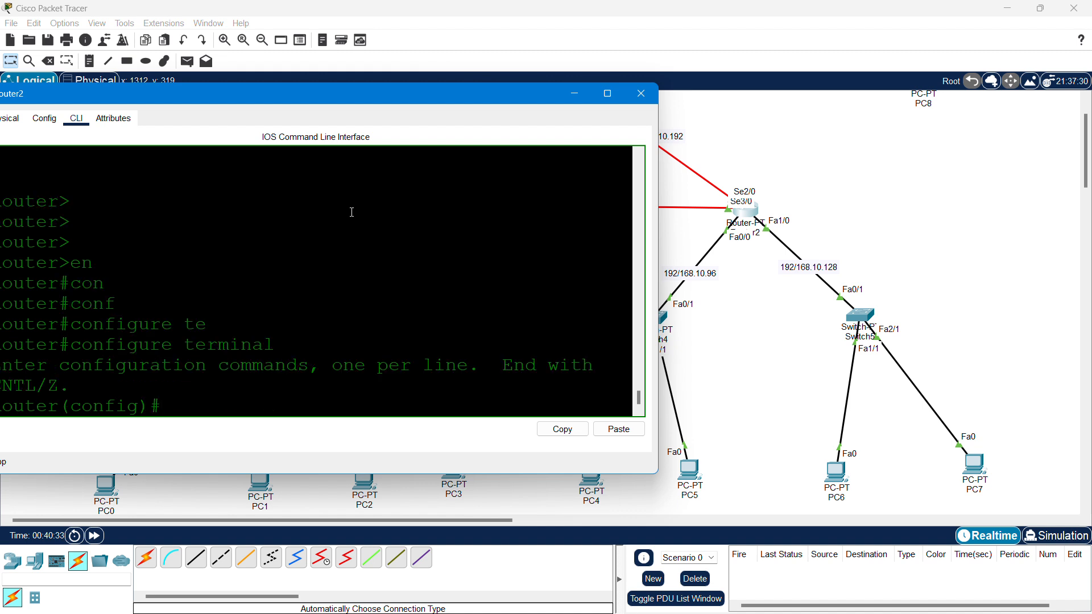
- Exclude 192.168.10.97 through 192.168.10.100 from Router2's DHCP assignments
type("ip dhc")
key("Tab")
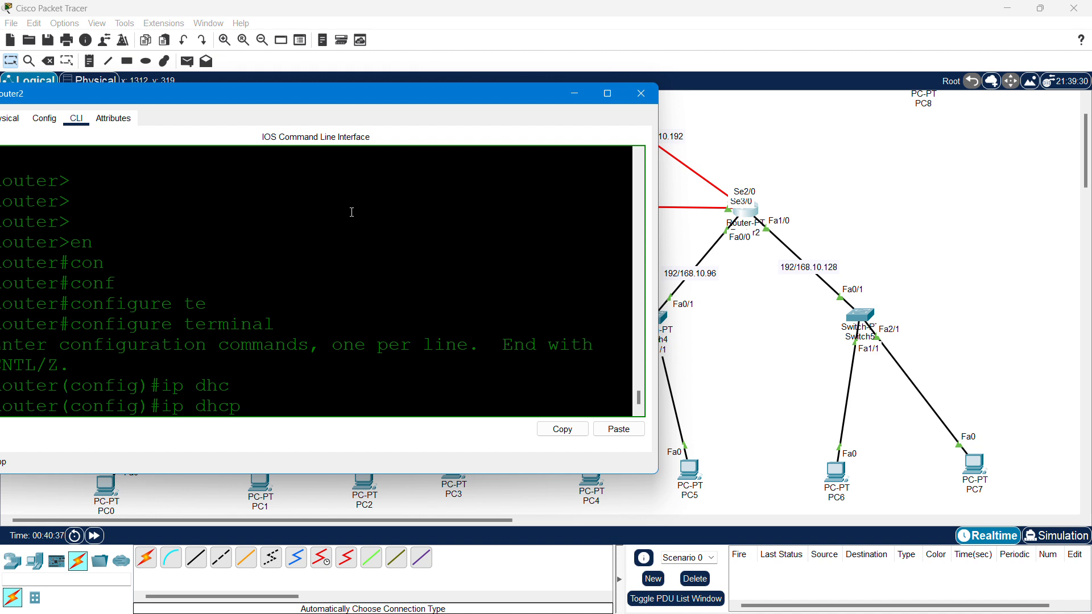
type("ex")
key("Tab")
type("192.168.10")
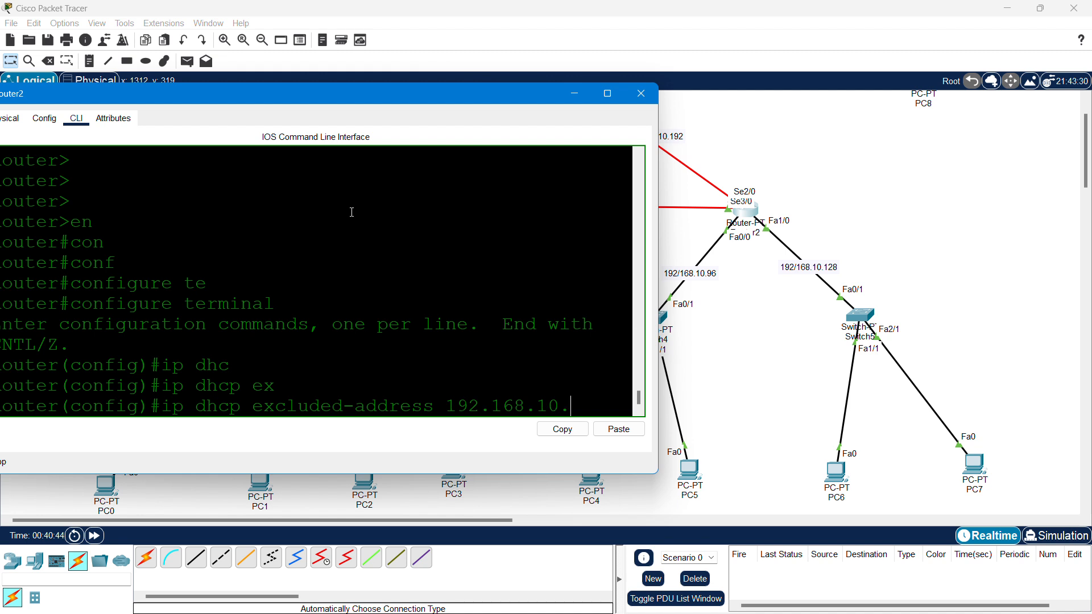
type(".97")
type(" 192.168")
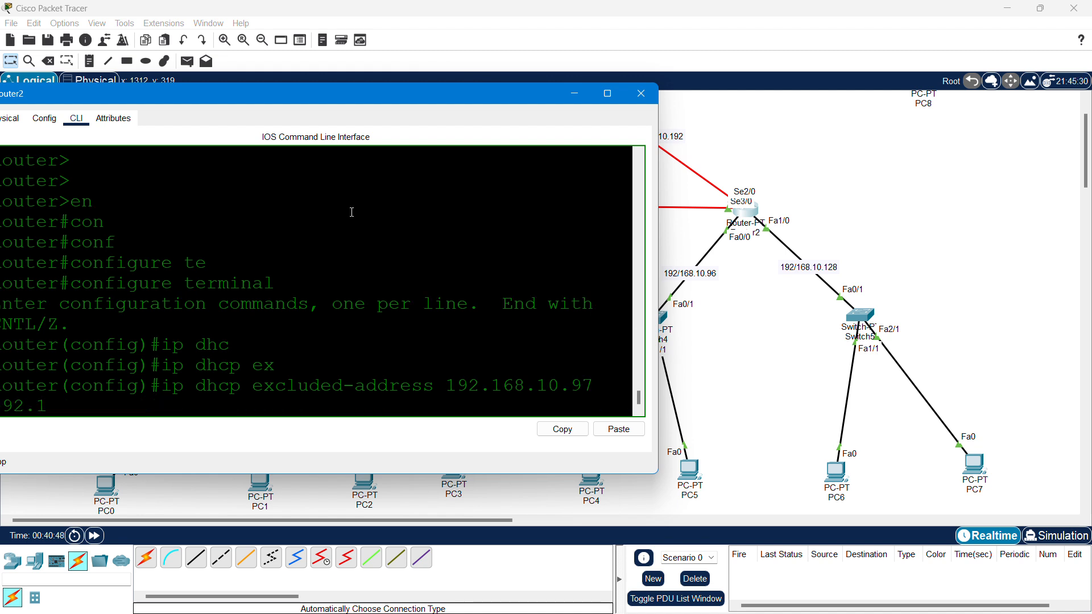
type(".10.100")
key("Return")
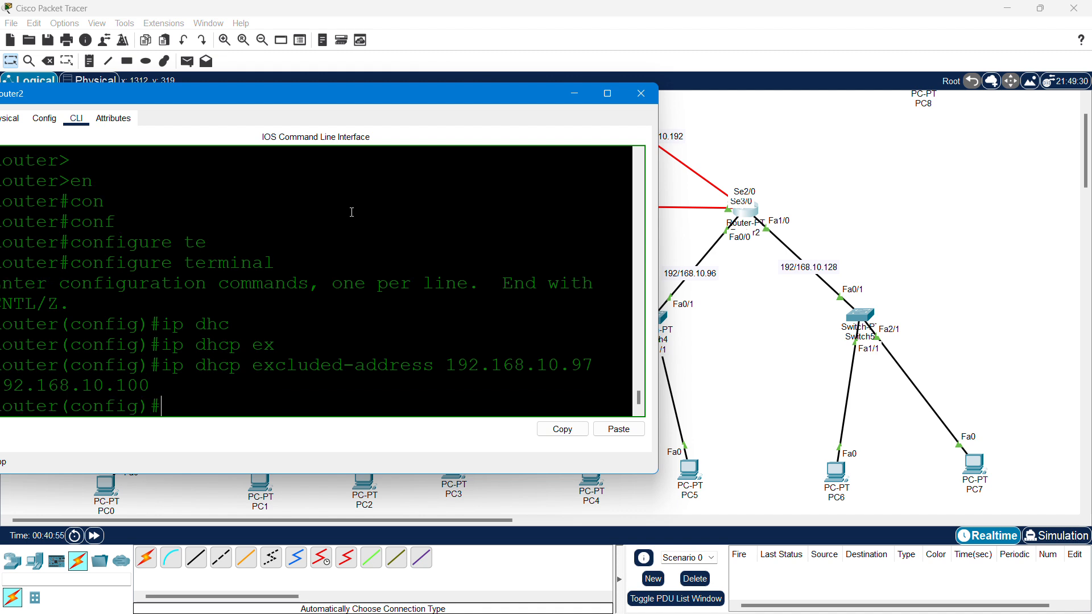
- Create DHCP pool LAN3 and begin entering its network command
type("ipdh")
key("BackSpace")
key("BackSpace")
key("Tab")
type("dh")
key("Tab")
type("poo")
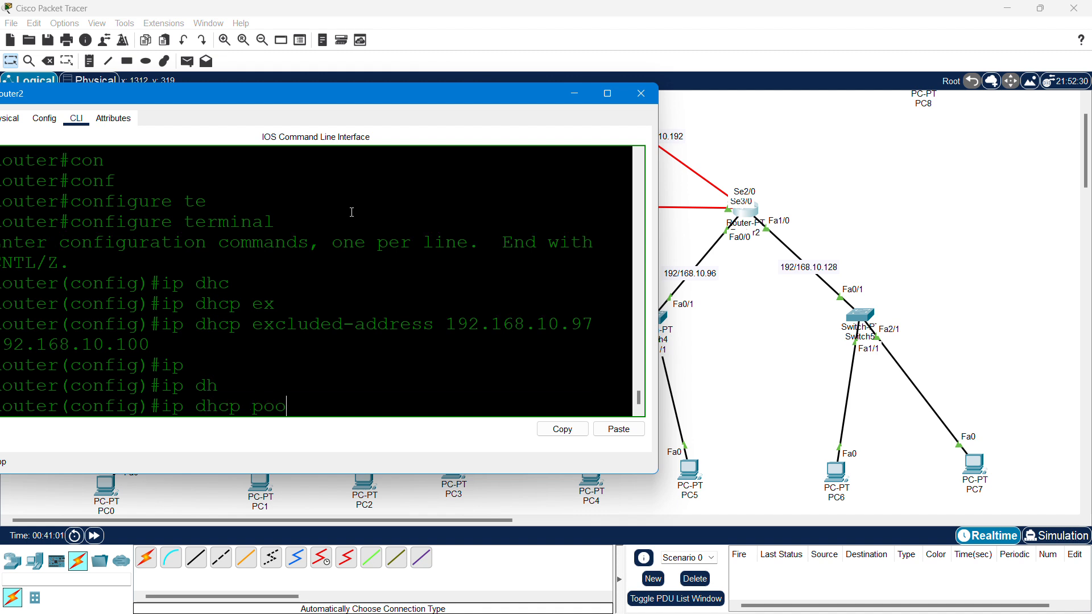
key("Tab")
type("LN")
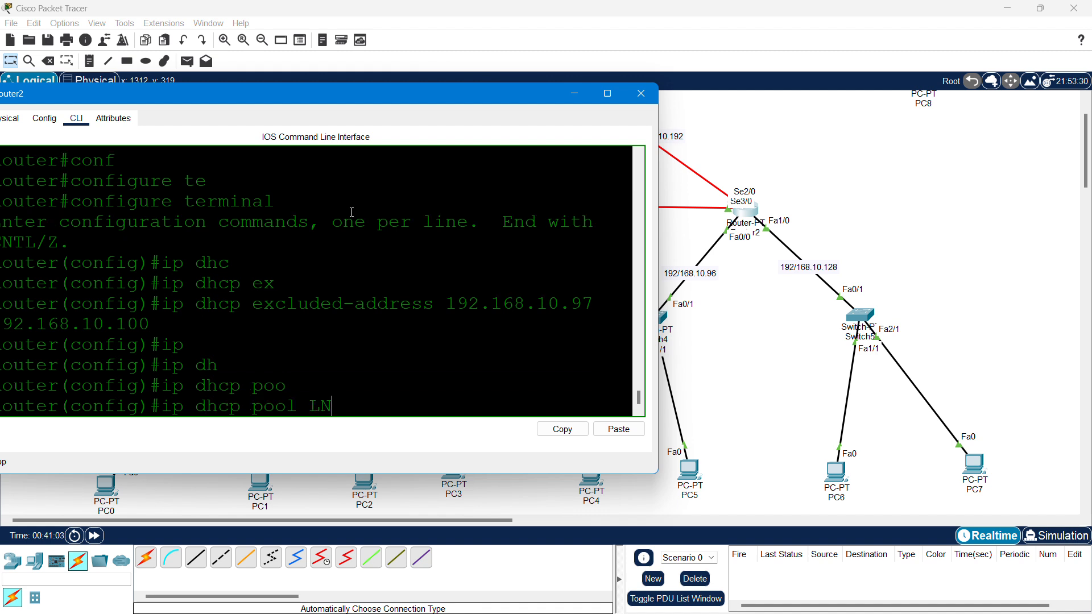
key("BackSpace")
type("AN3")
key("Return")
type("net")
key("Tab")
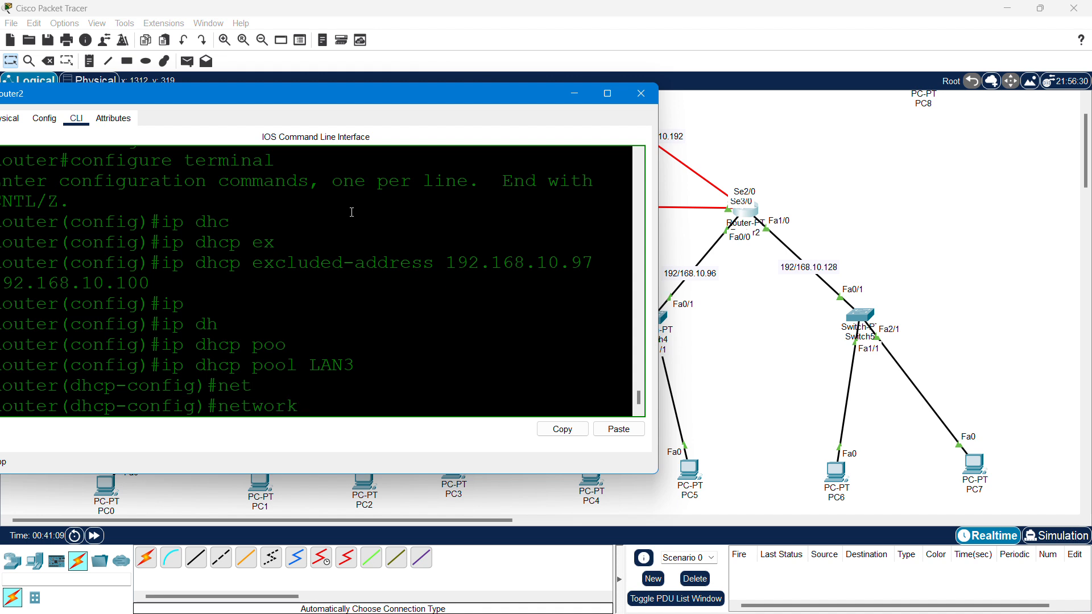
- Set the LAN3 pool network to 192.168.10.96 255.255.255.224
type("192.168.10.")
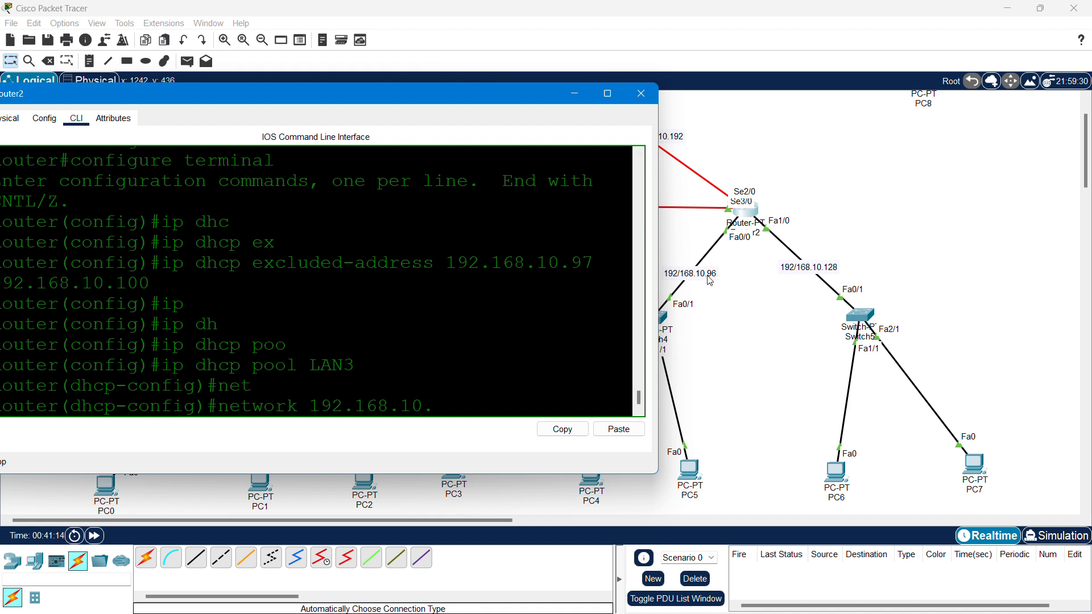
type("97")
key("BackSpace")
type("6")
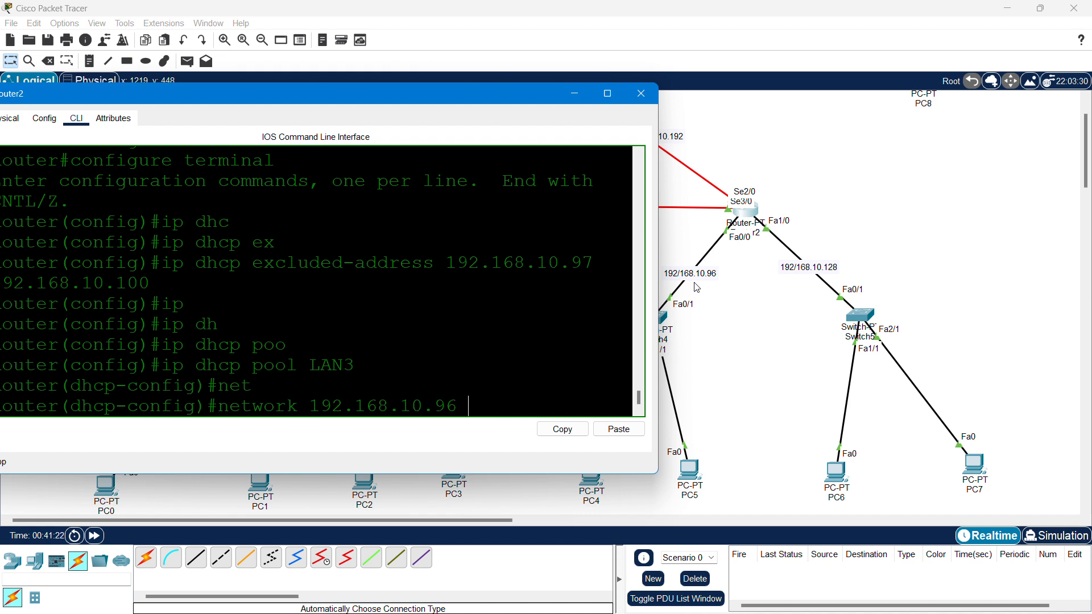
type(" 255.255.255.224")
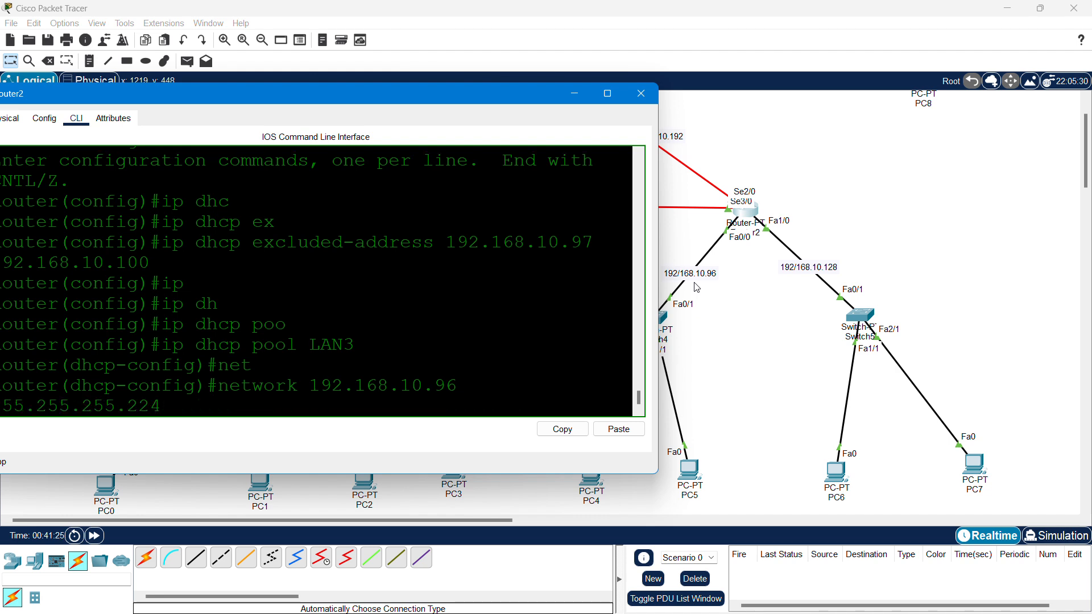
key("Return")
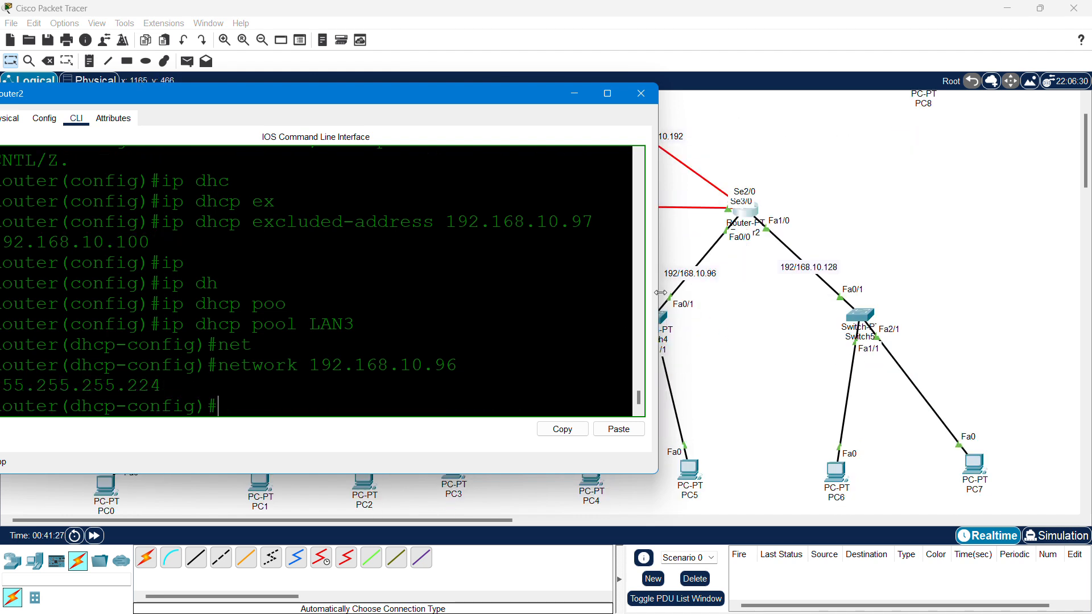
- Give LAN3 default gateway 192.168.10.97 and DNS server 8.8.8.8
left_click_drag(660, 292, 673, 294)
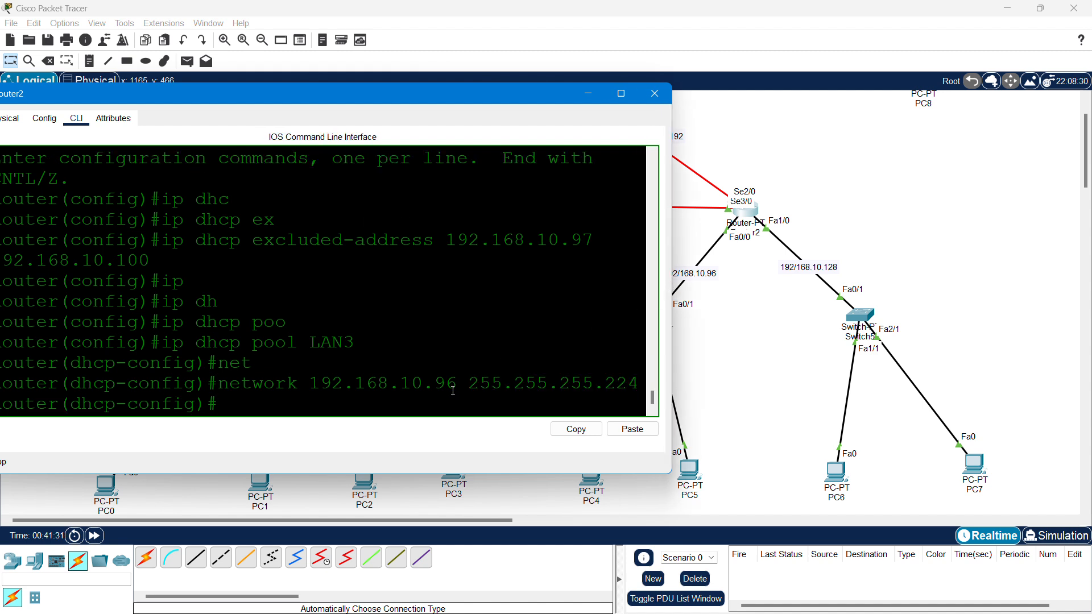
type("defa")
key("Tab")
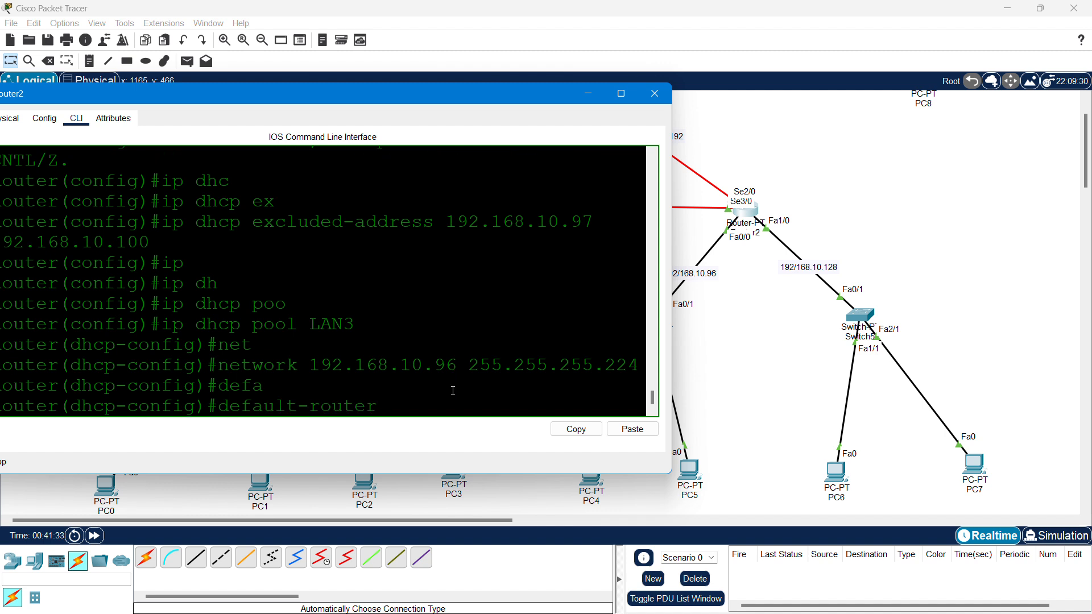
type("192.168.10.97")
key("Return")
type("dns")
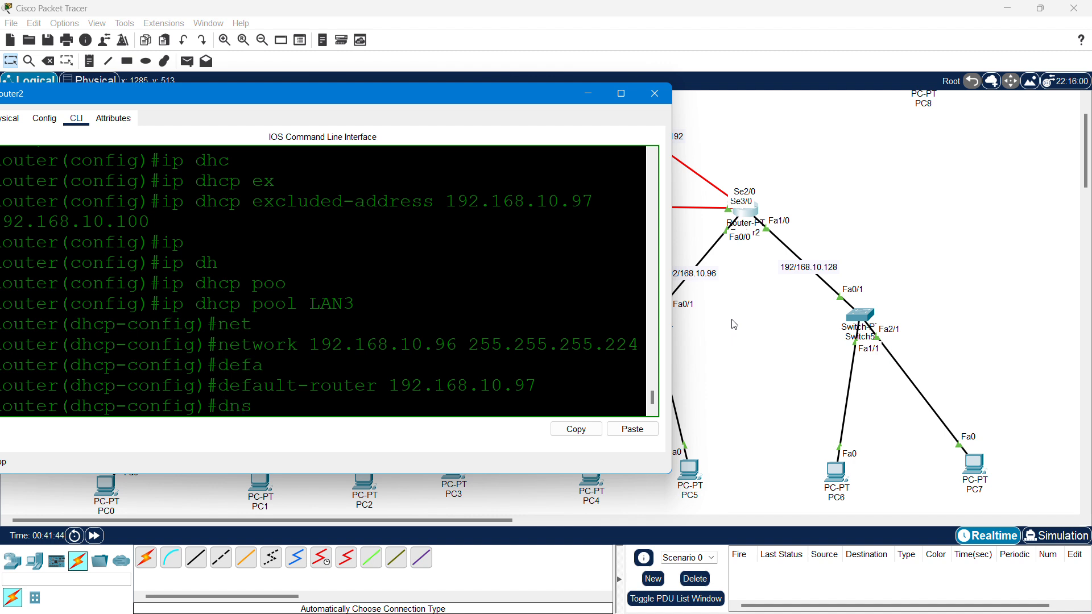
key("Tab")
type("8.8")
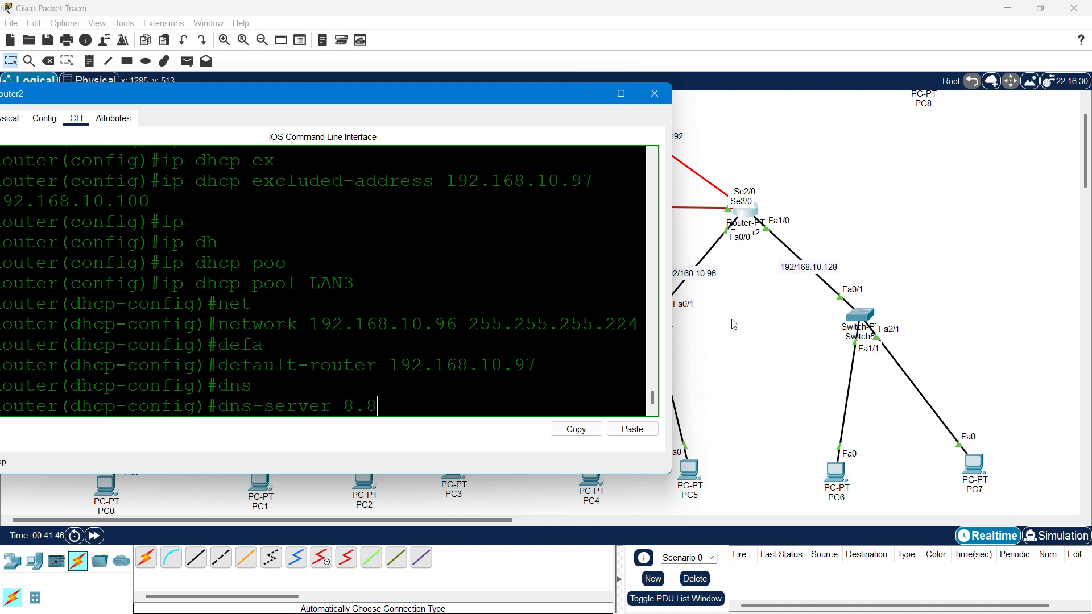
type(".8.8")
key("Return")
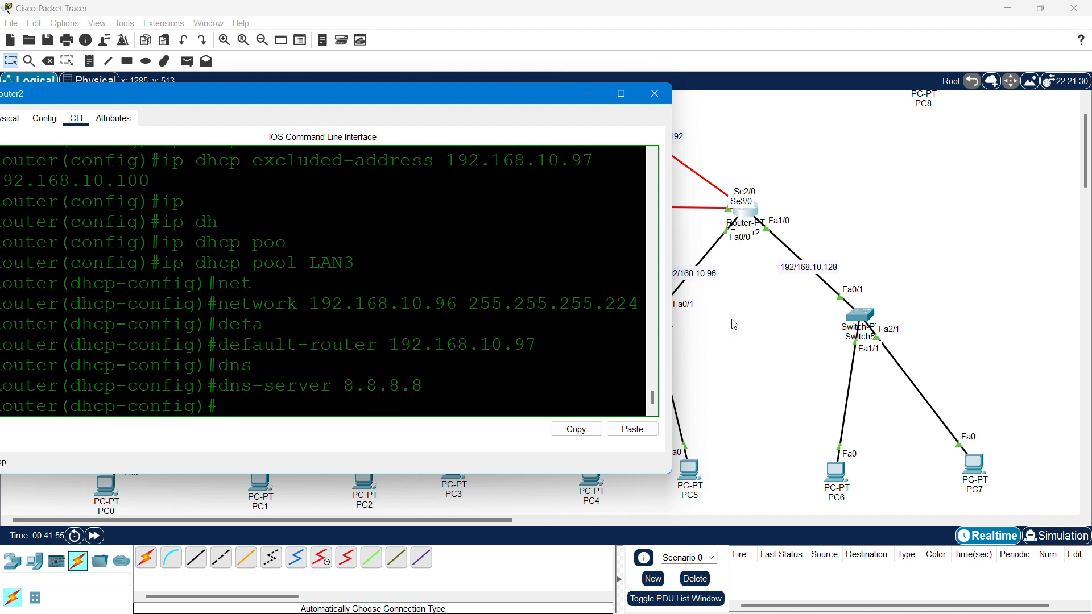
- Exit pool configuration and save Router2's configuration with do wr
type("do wr")
key("Return")
type("ex")
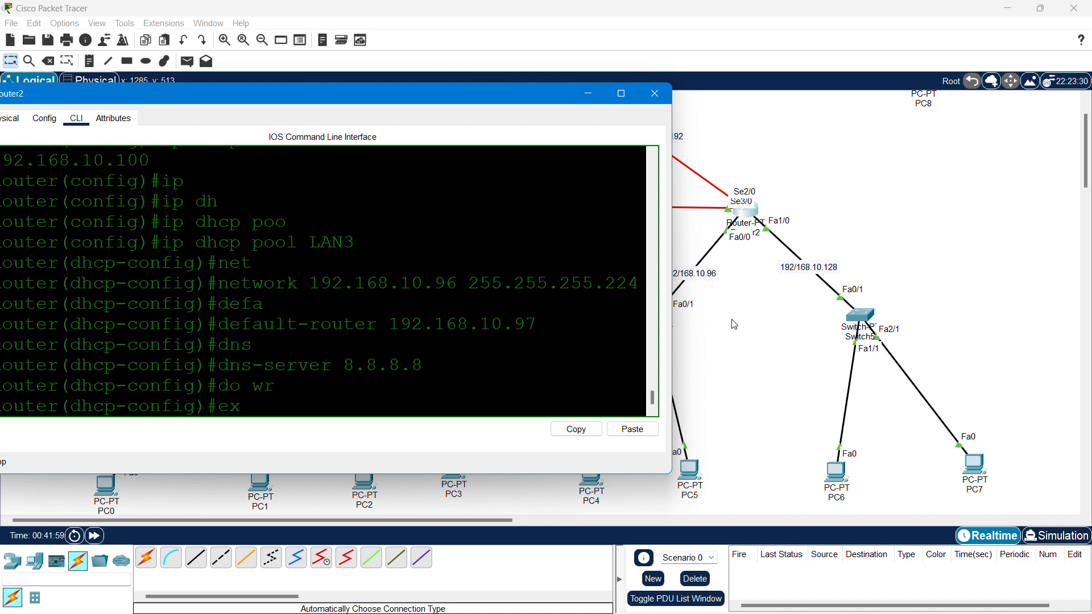
type("it")
key("Return")
type("do wr")
key("Return")
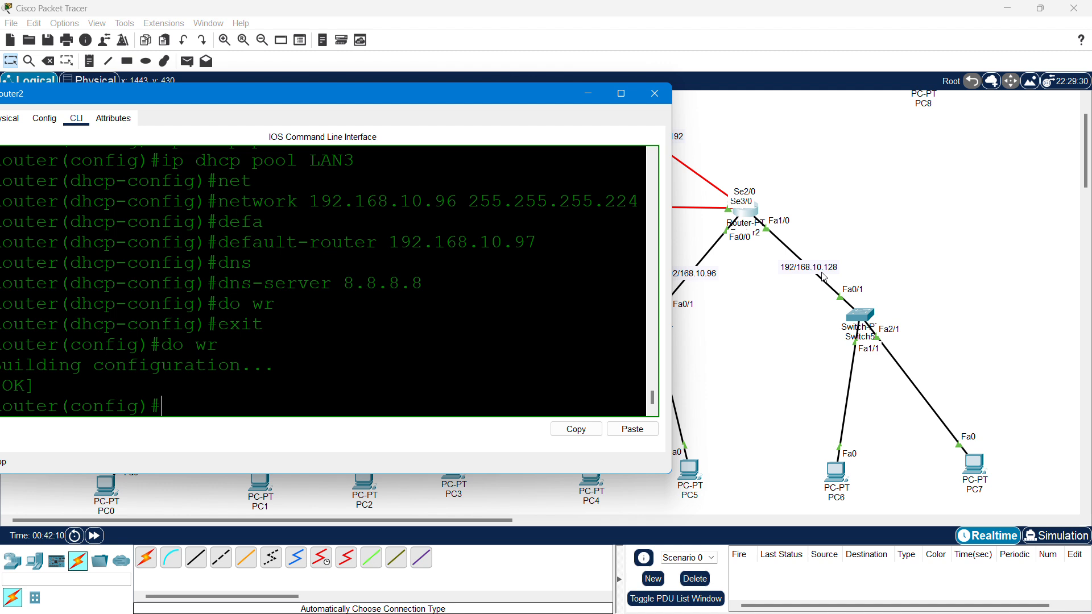
- Exclude 192.168.10.129 through 192.168.10.132 from Router2's DHCP assignments
type("ip dhc")
key("Tab")
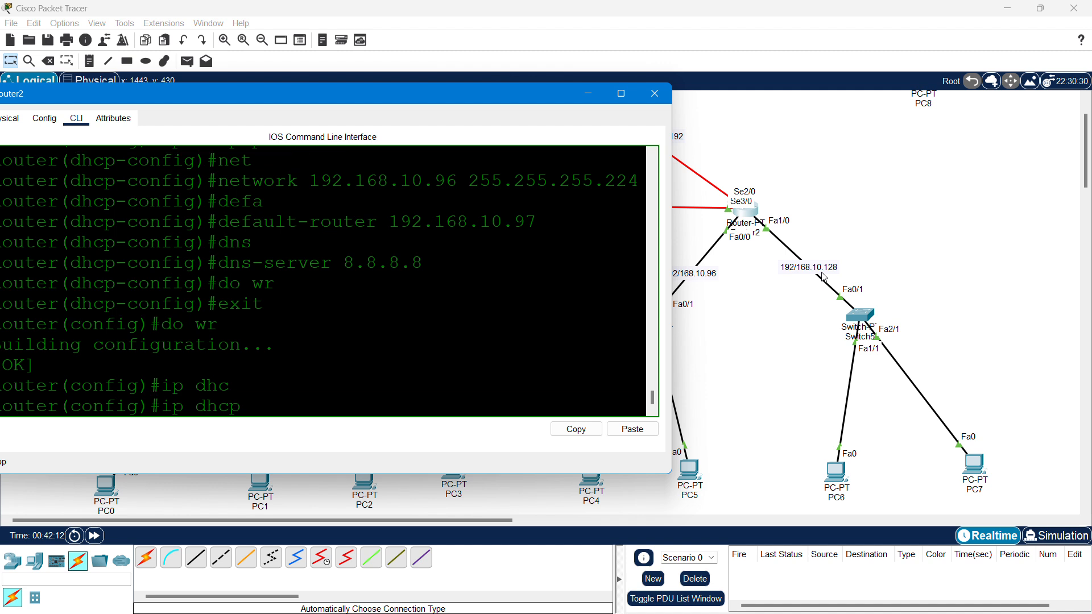
type("poo")
key("Tab")
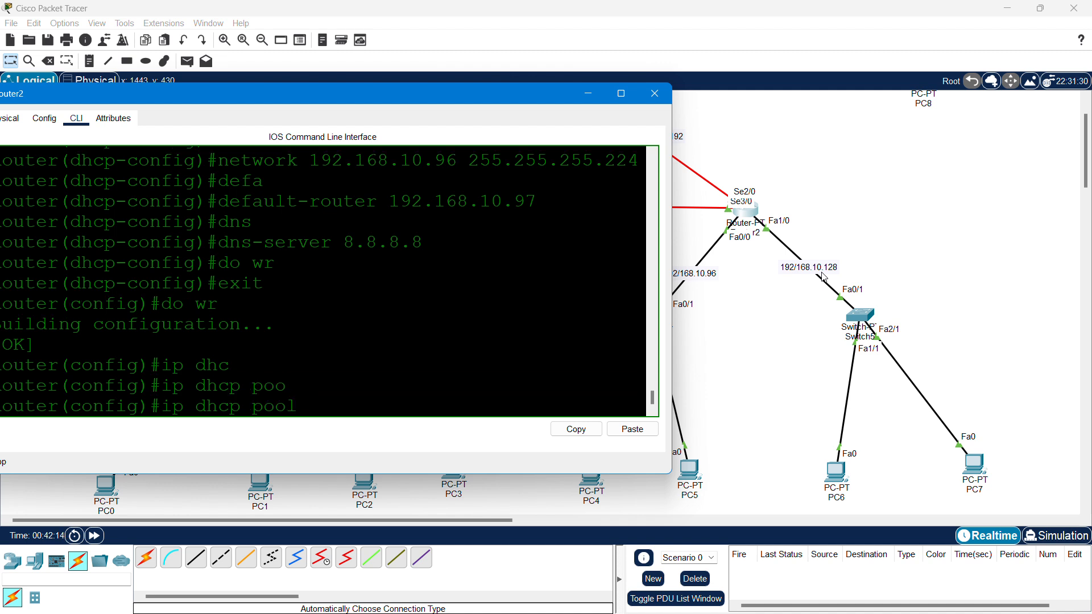
key("BackSpace")
key("BackSpace")
key("BackSpace")
key("BackSpace")
type("ex")
key("Tab")
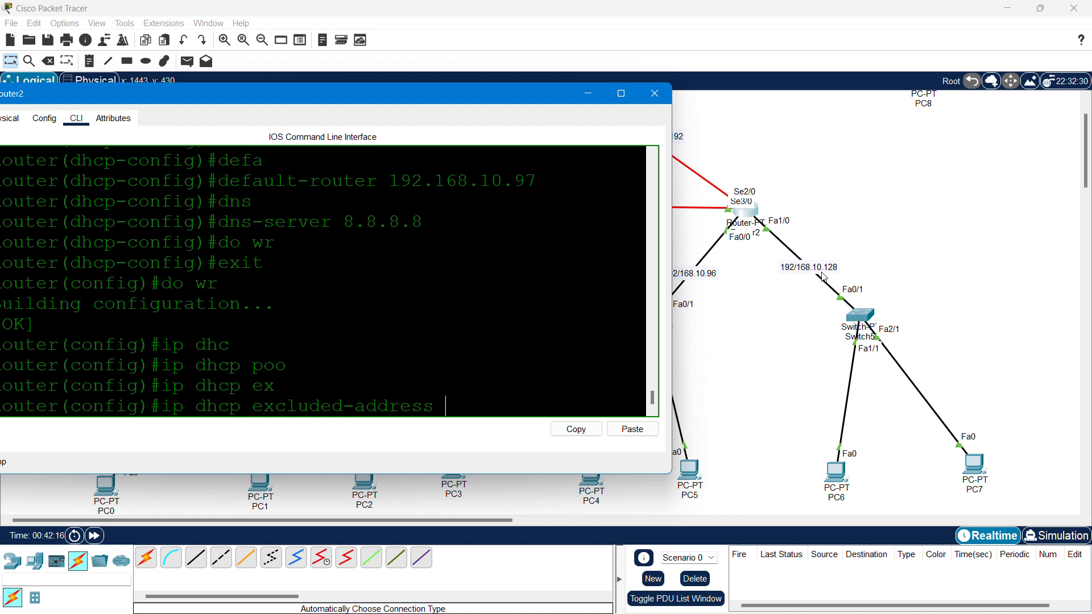
type("192.168.10.")
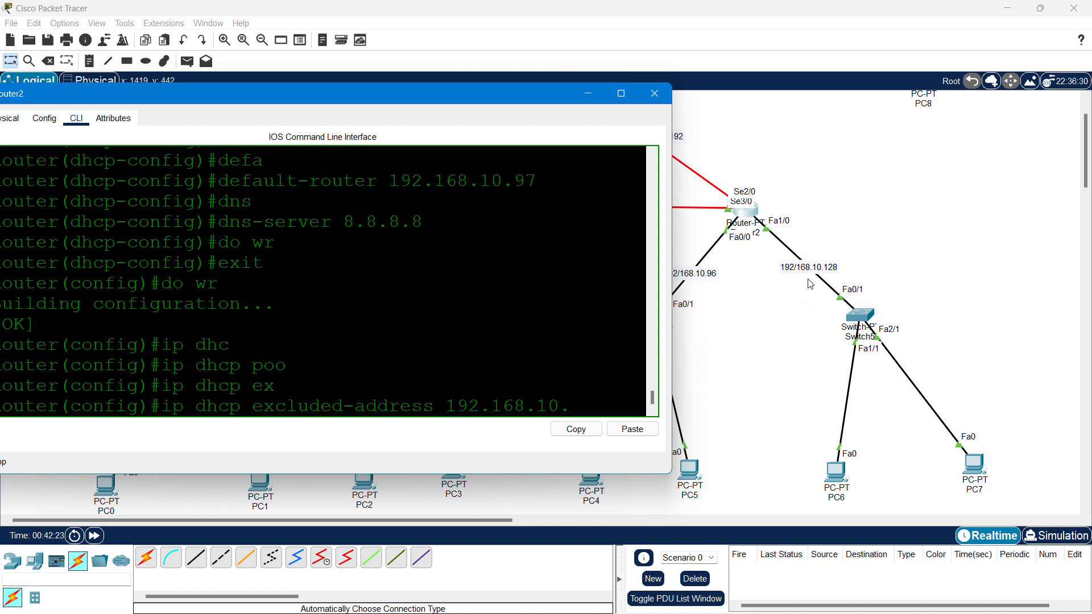
type("129")
type("192.168")
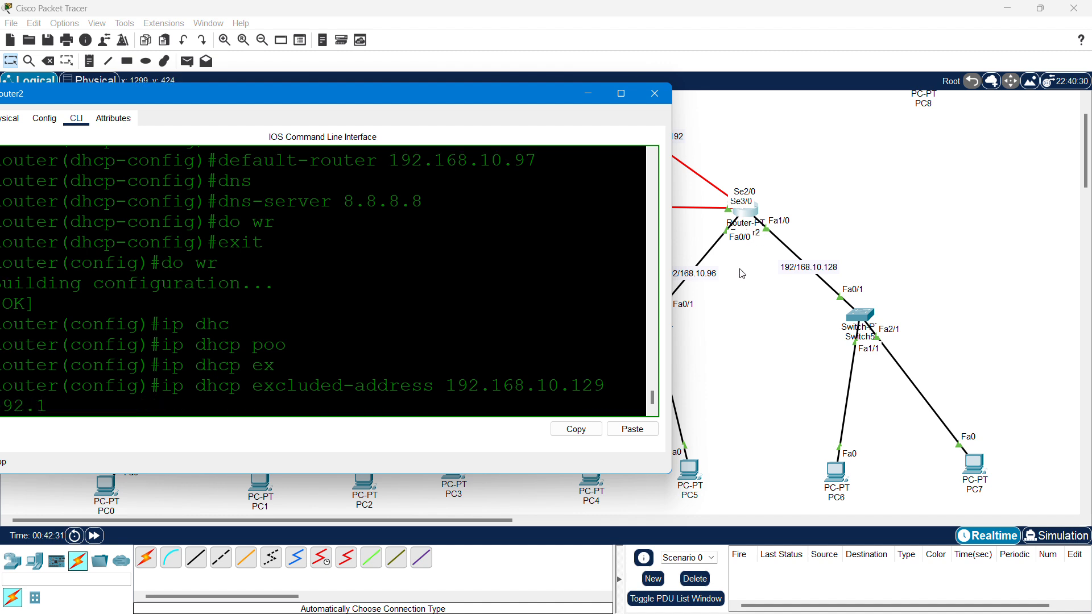
type(".10.129 92.168.10.132")
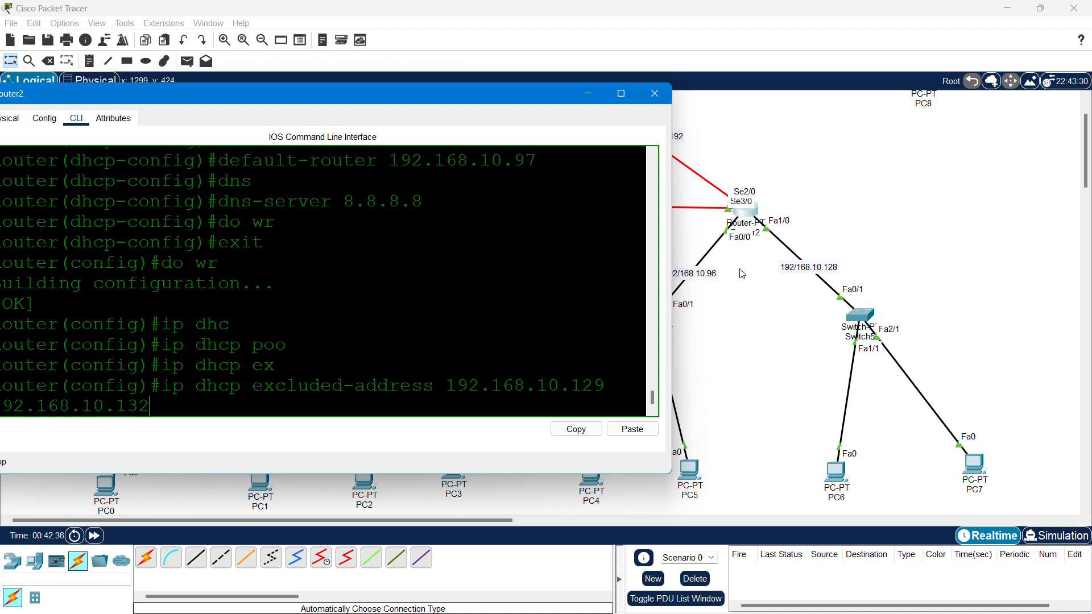
key("Return")
- Start the ip dhcp pool command for a new pool
type("dhcp")
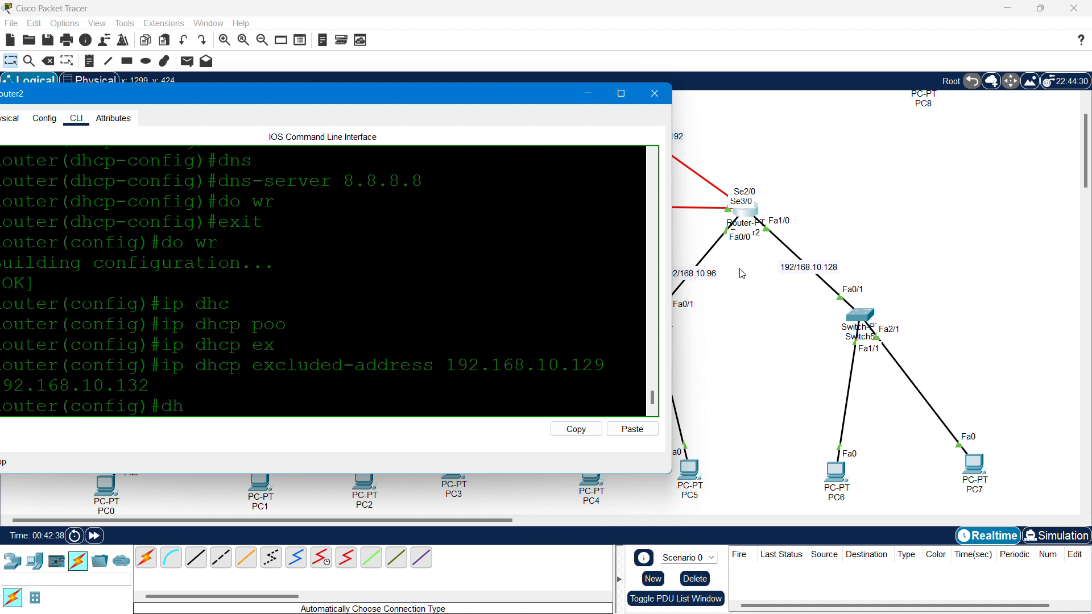
key("Tab")
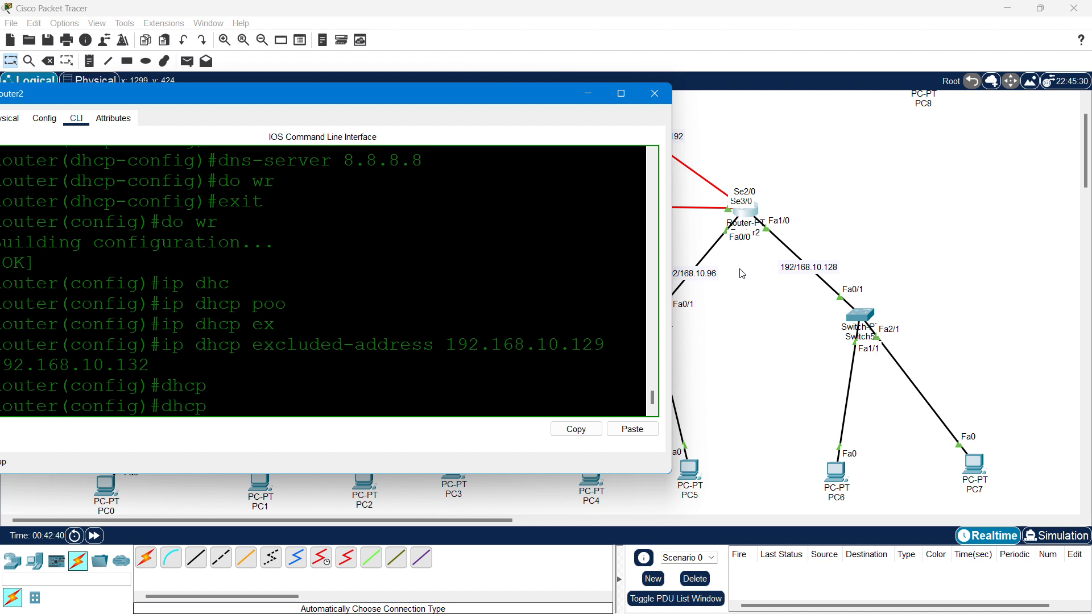
key("BackSpace")
key("BackSpace")
key("BackSpace")
key("BackSpace")
type("ip dh")
key("Tab")
type("po")
key("Tab")
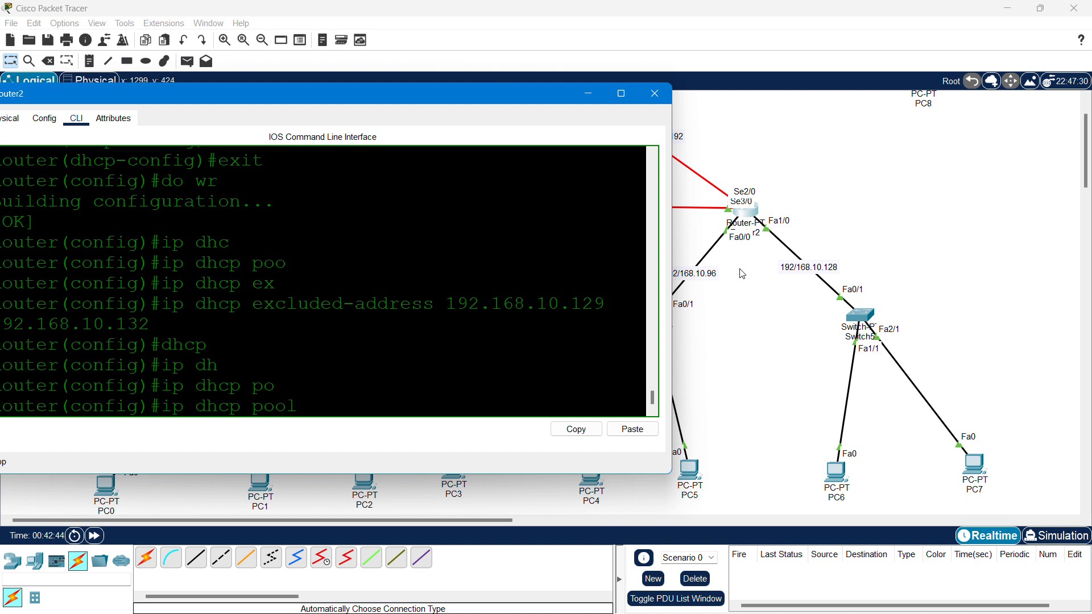
- Create DHCP pool LAN4 with network 192.168.10.128 255.255.255.224
type("LAN4")
key("Return")
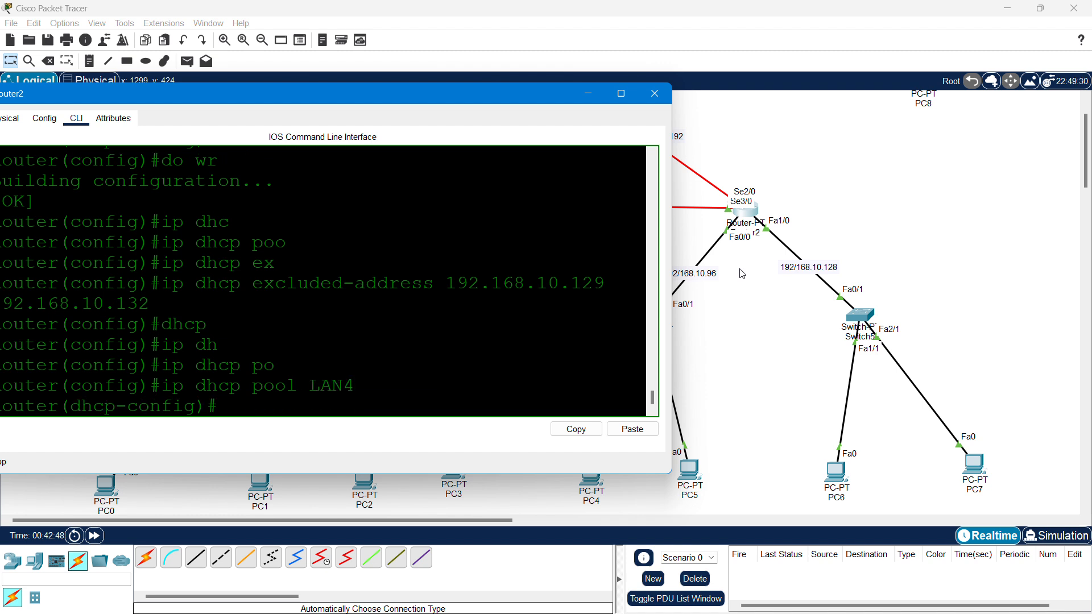
type("net")
key("Tab")
type("192.1")
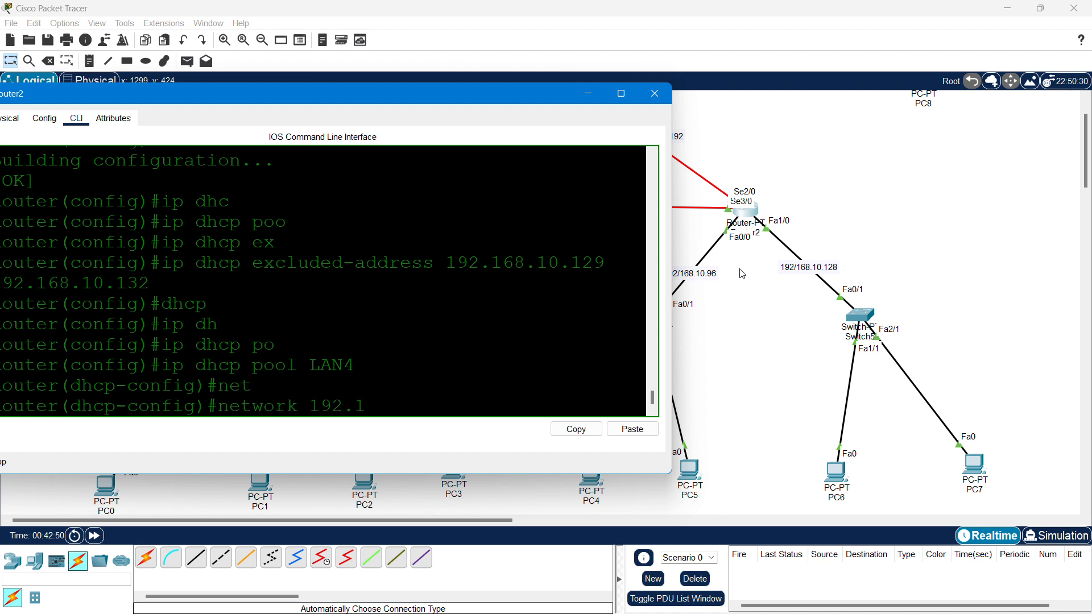
type("68.10.128")
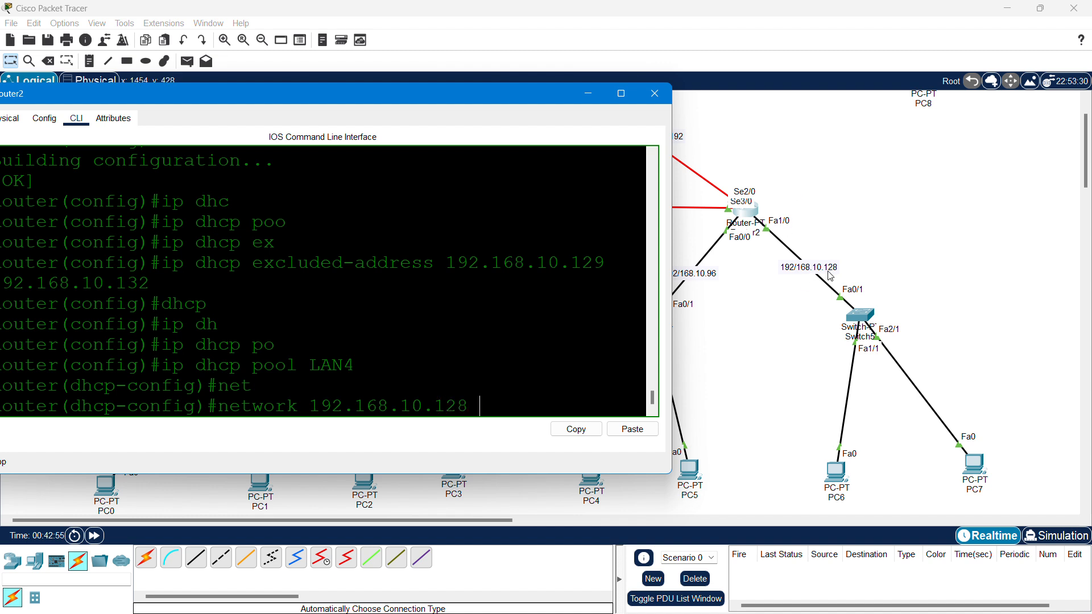
type(" 255.255.255")
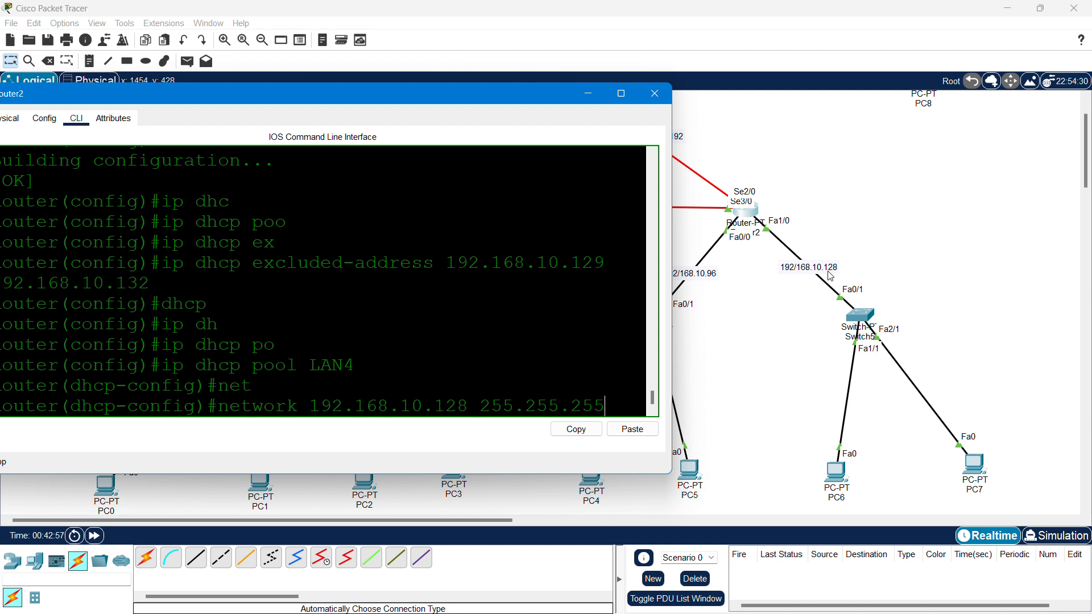
type(".224")
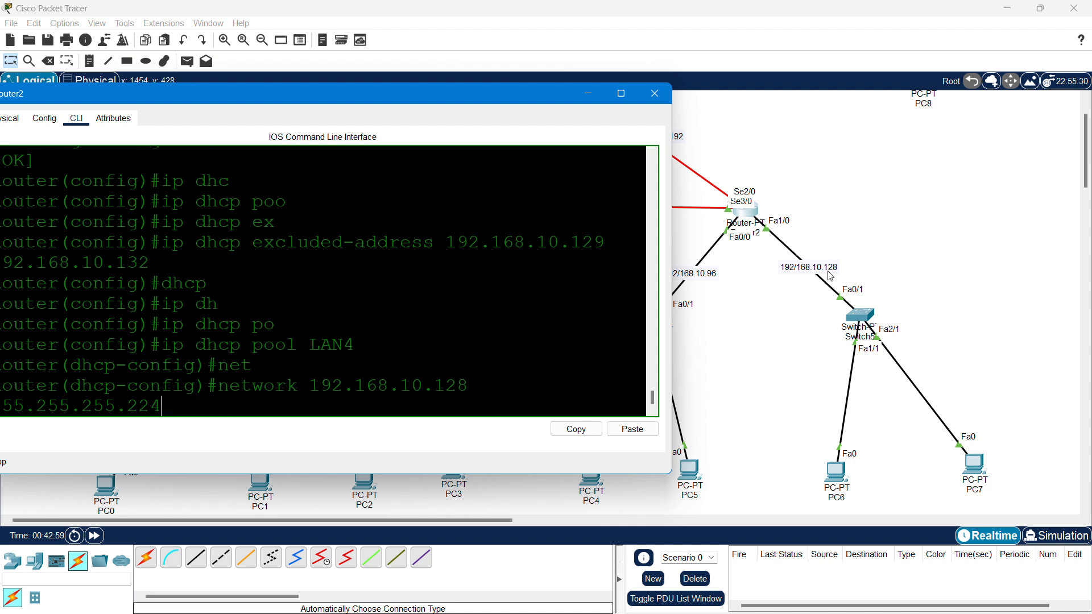
key("Return")
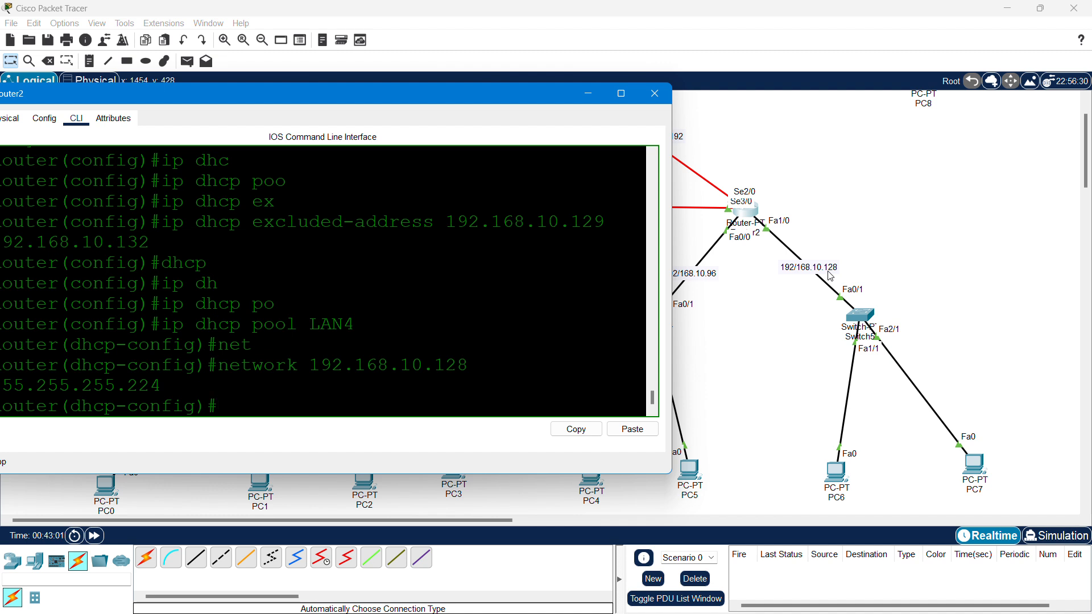
- Give LAN4 gateway 192.168.10.129 and DNS 8.8.8.8, then close Router2's window
type("defa")
key("Tab")
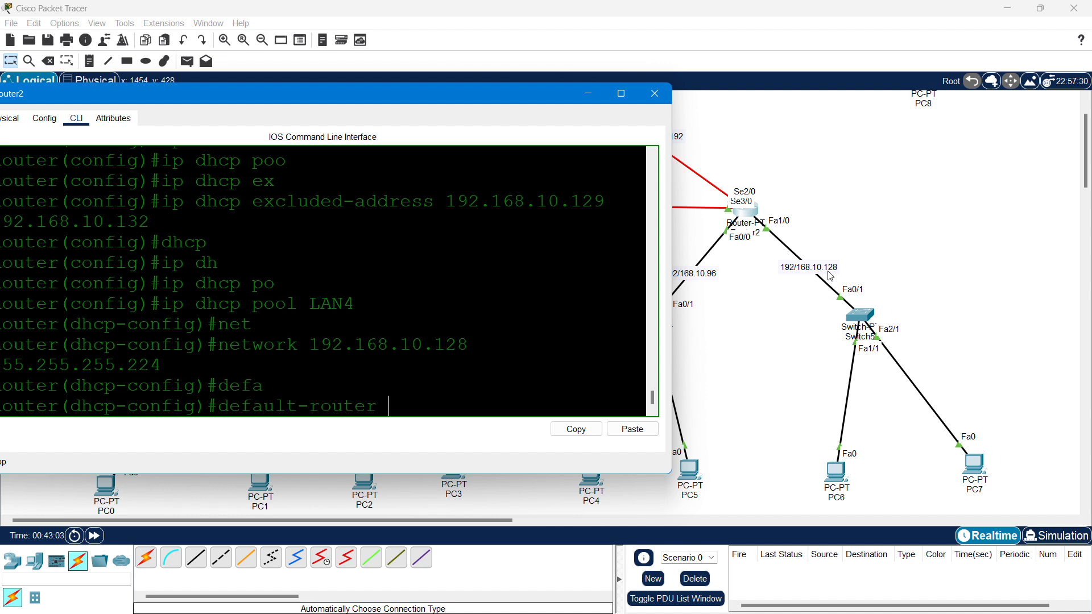
type("192.168.10.161")
key("BackSpace")
key("BackSpace")
type("29")
key("Return")
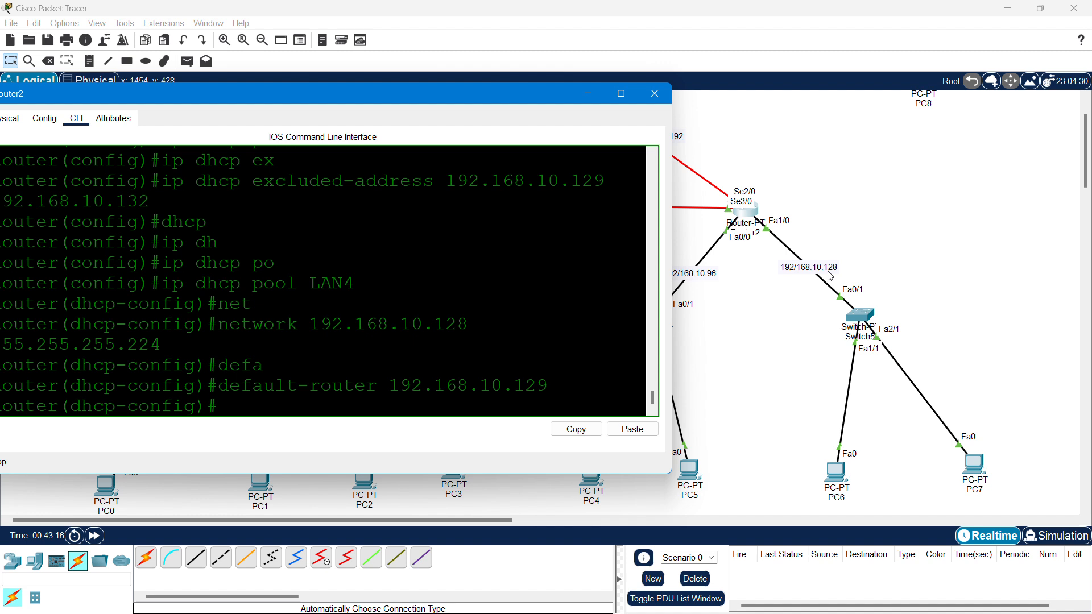
key("Tab")
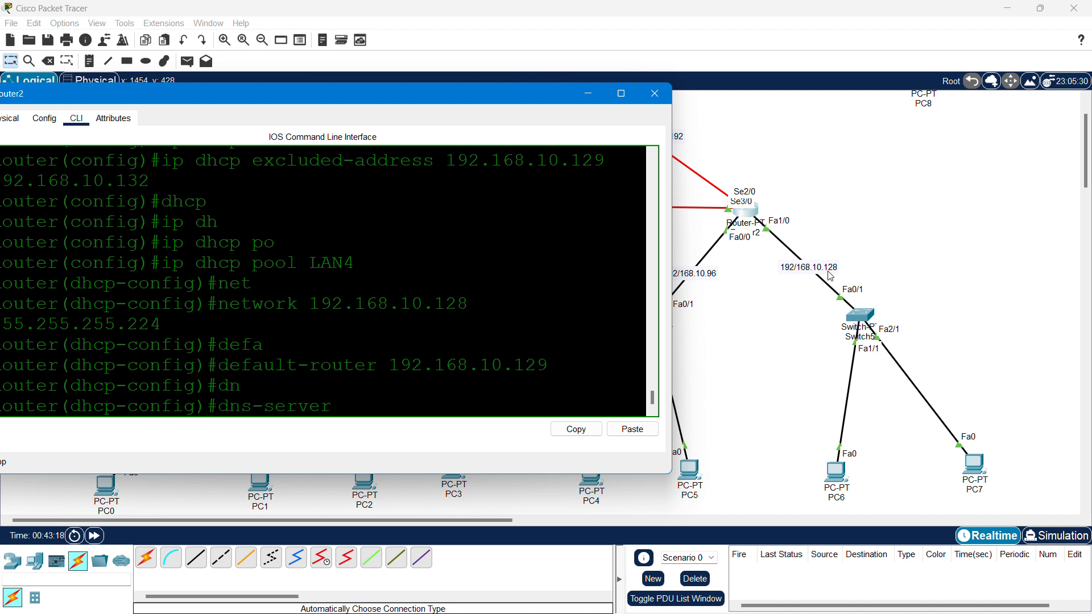
type("8.8.8.8")
key("Return")
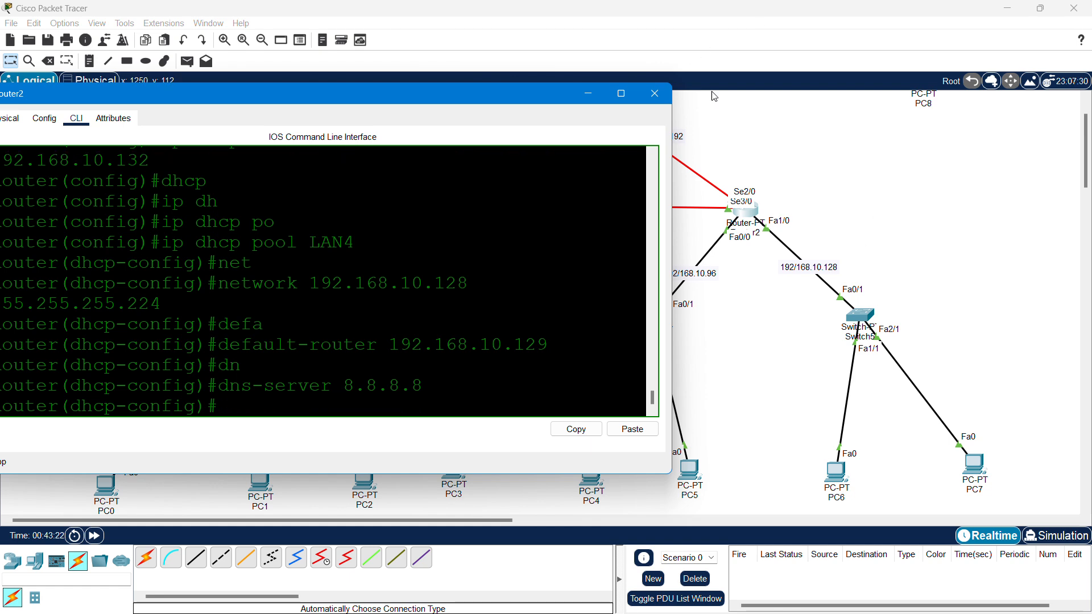
left_click(655, 97)
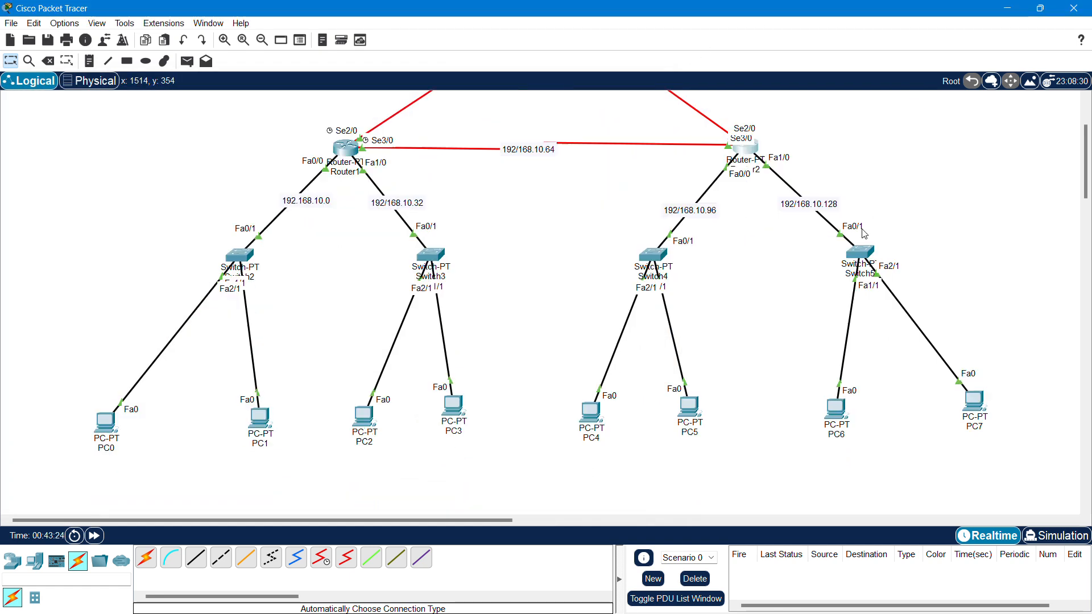
- Switch PC4 and PC5 to DHCP in their IP Configuration settings
scroll(748, 280, "down", 1)
left_click(592, 411)
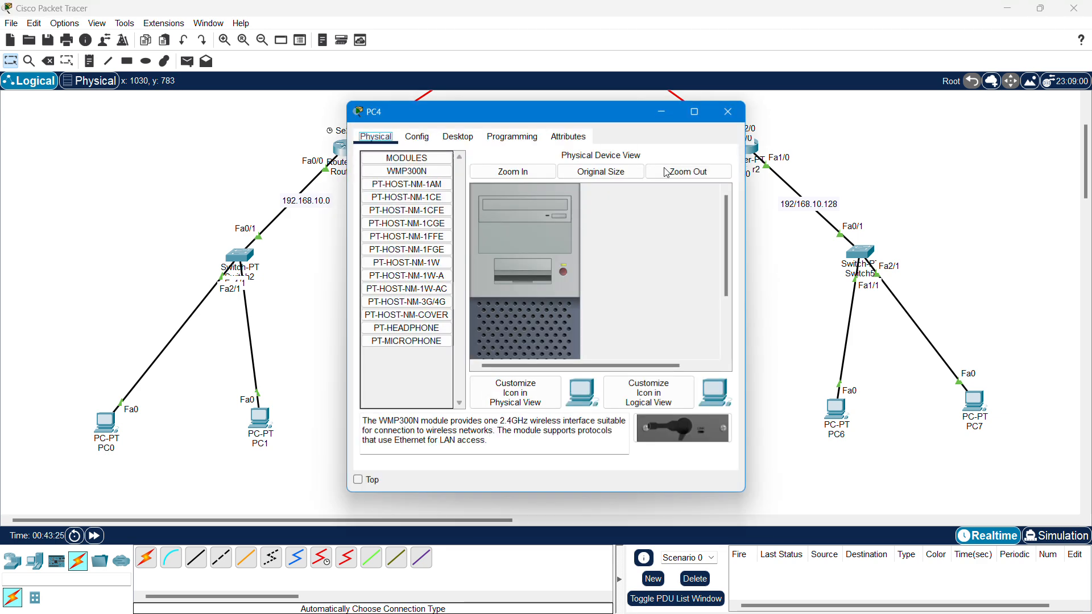
left_click_drag(608, 120, 476, 75)
left_click(325, 92)
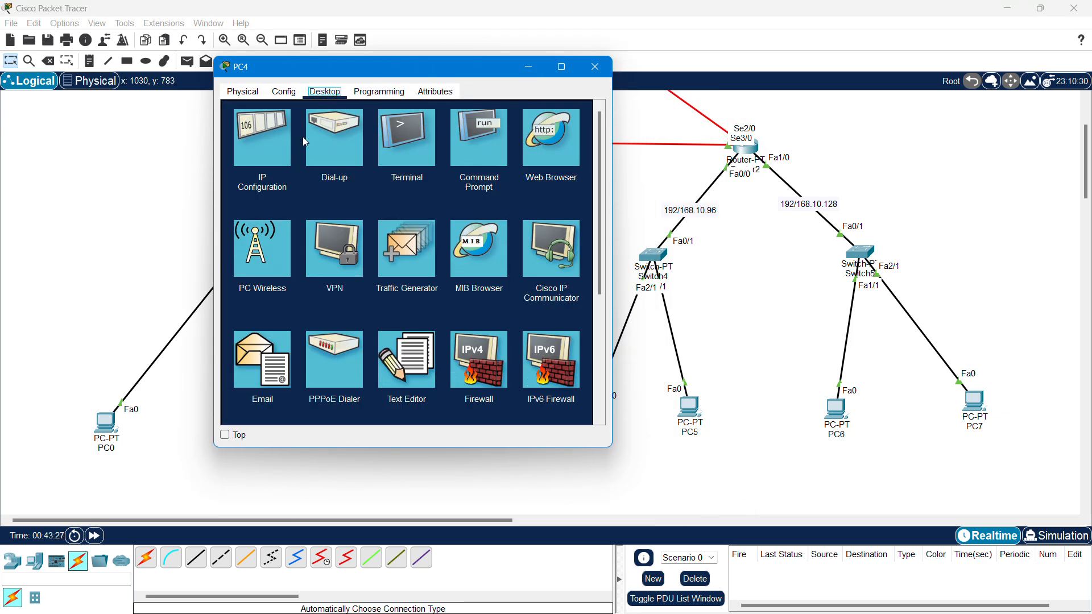
left_click(266, 152)
left_click(249, 162)
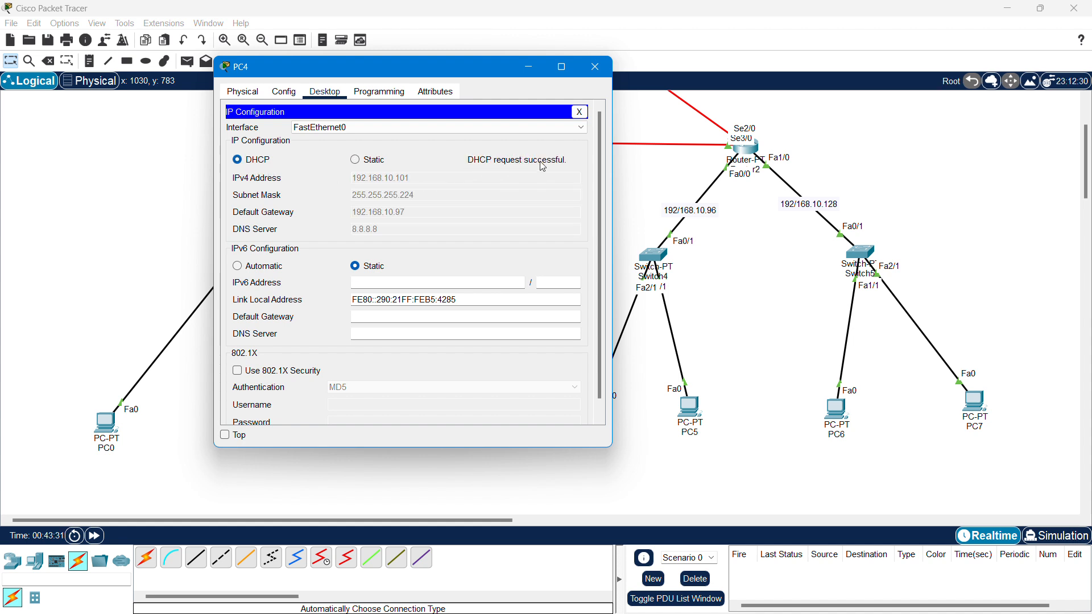
left_click(595, 67)
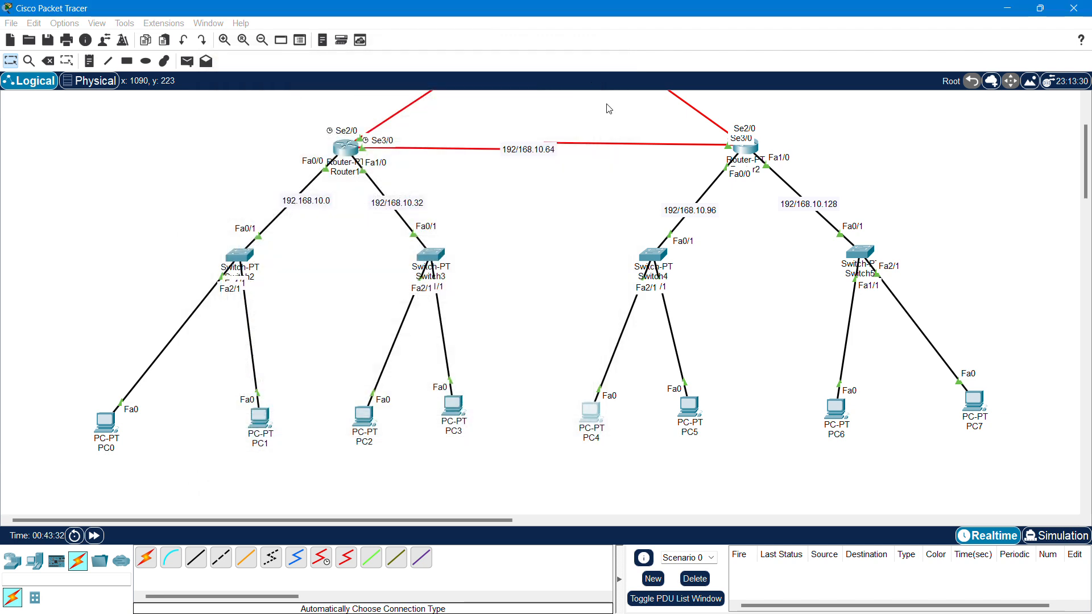
left_click(688, 413)
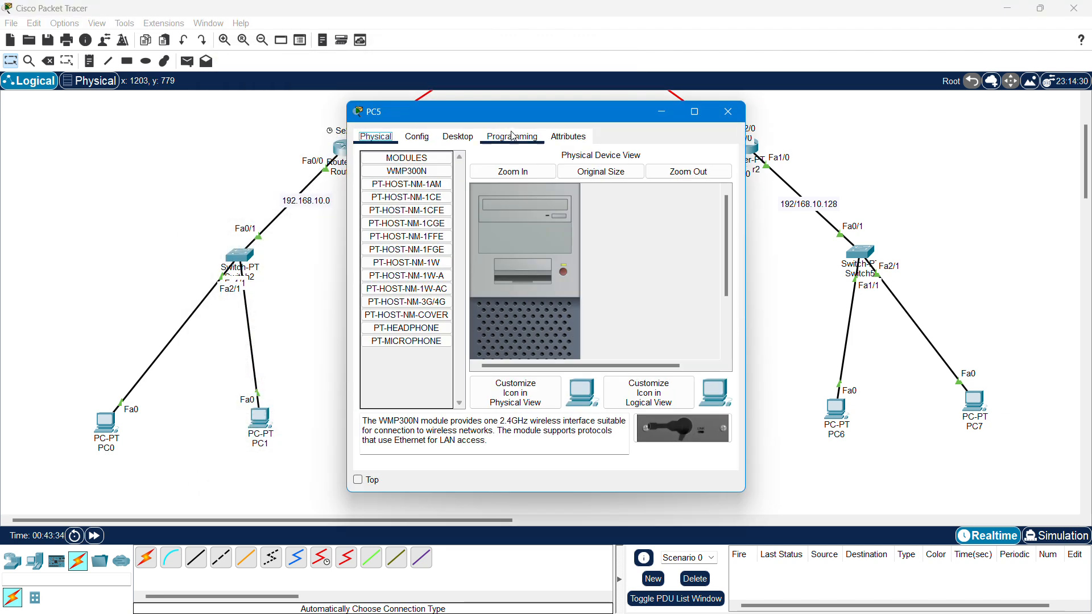
left_click_drag(467, 111, 296, 95)
left_click(292, 120)
left_click(233, 168)
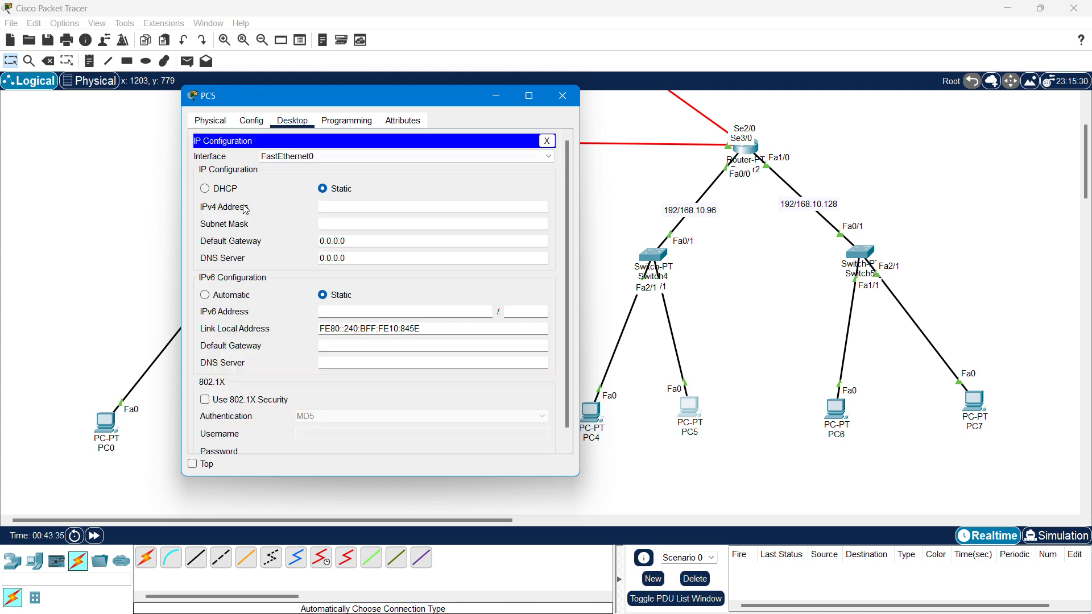
left_click(209, 190)
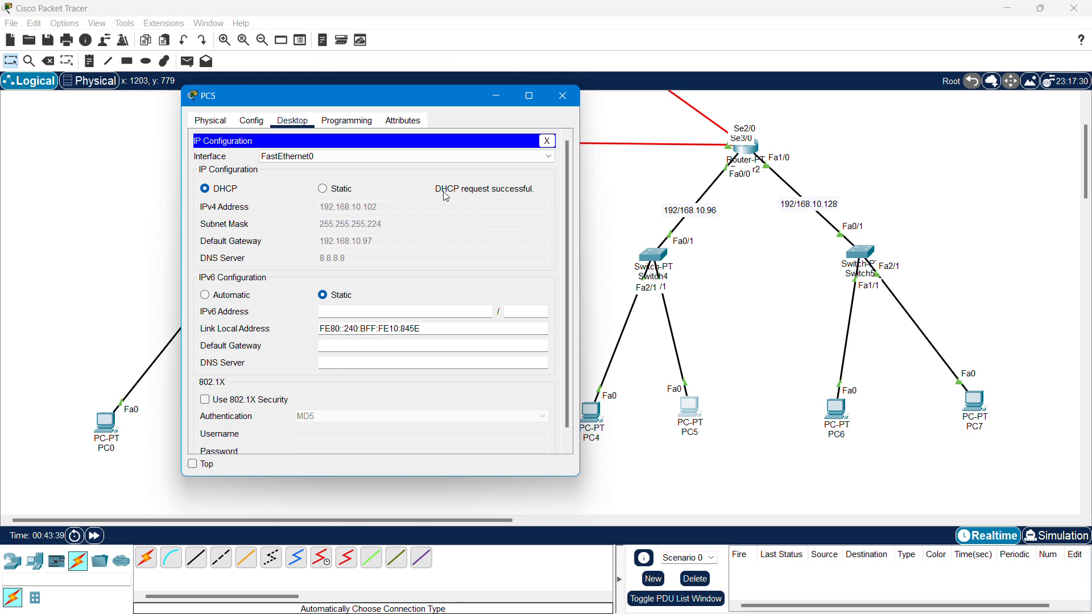
left_click(563, 96)
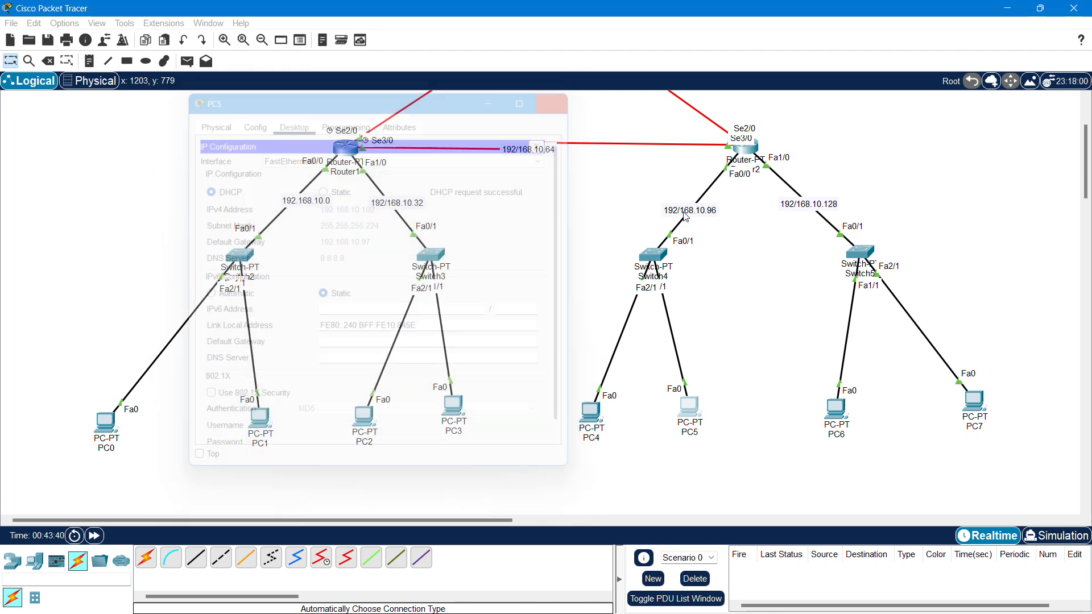
- Switch PC6 and PC7 to DHCP so they lease 192.168.10.133 and 192.168.10.134
left_click(836, 410)
left_click_drag(512, 114, 324, 105)
left_click(272, 129)
left_click(239, 180)
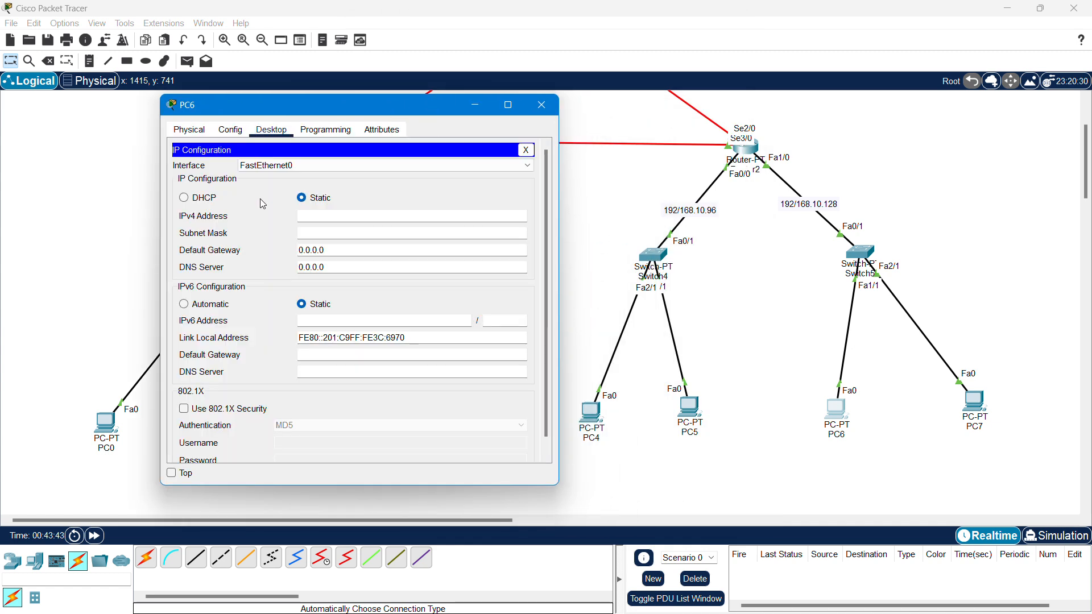
left_click(185, 197)
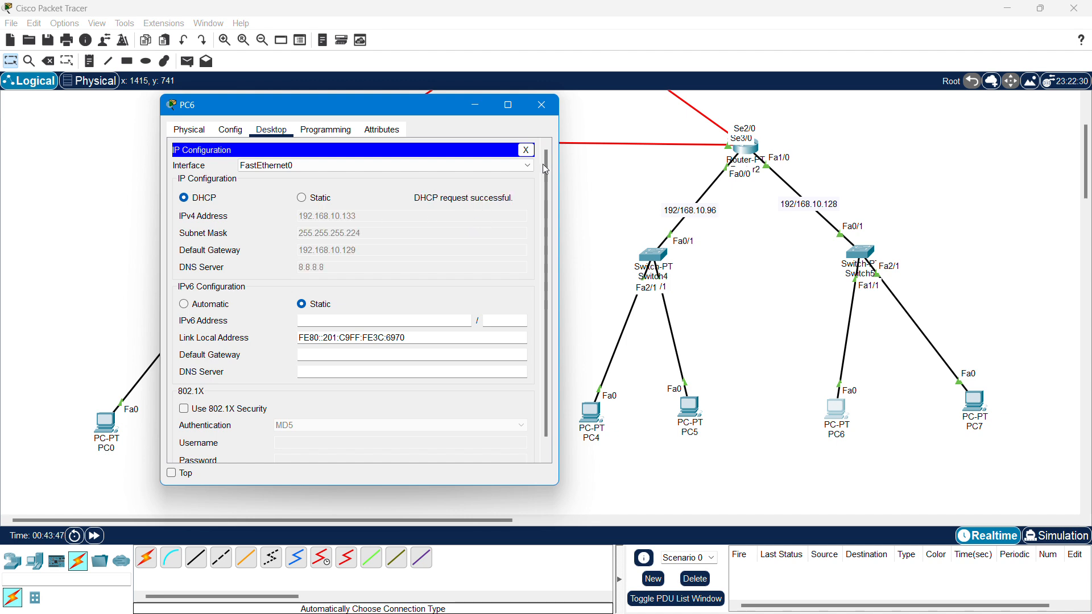
left_click(542, 104)
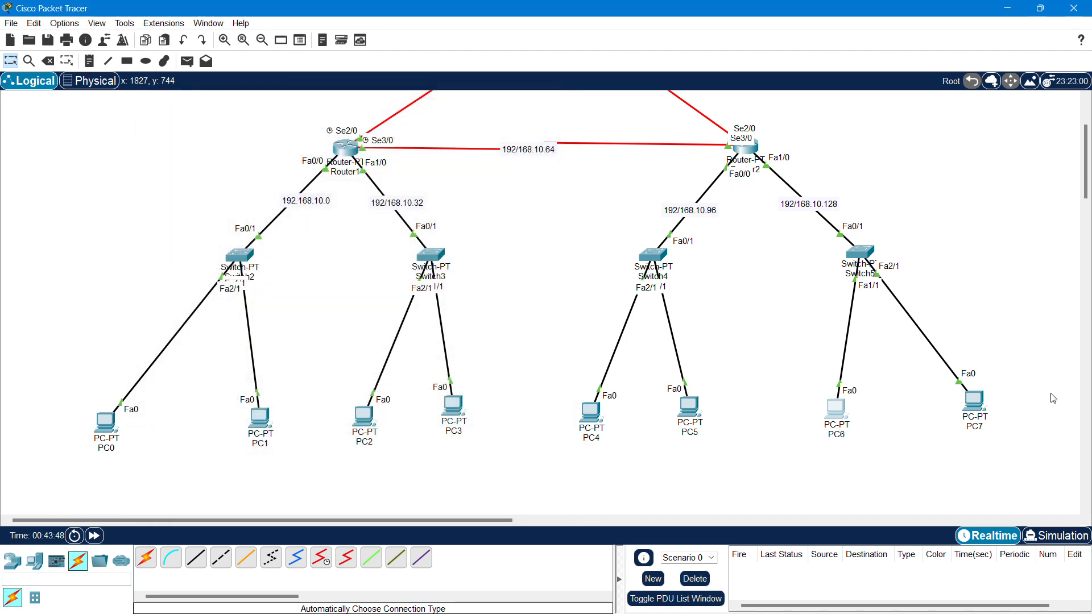
left_click(971, 398)
left_click_drag(470, 103, 328, 102)
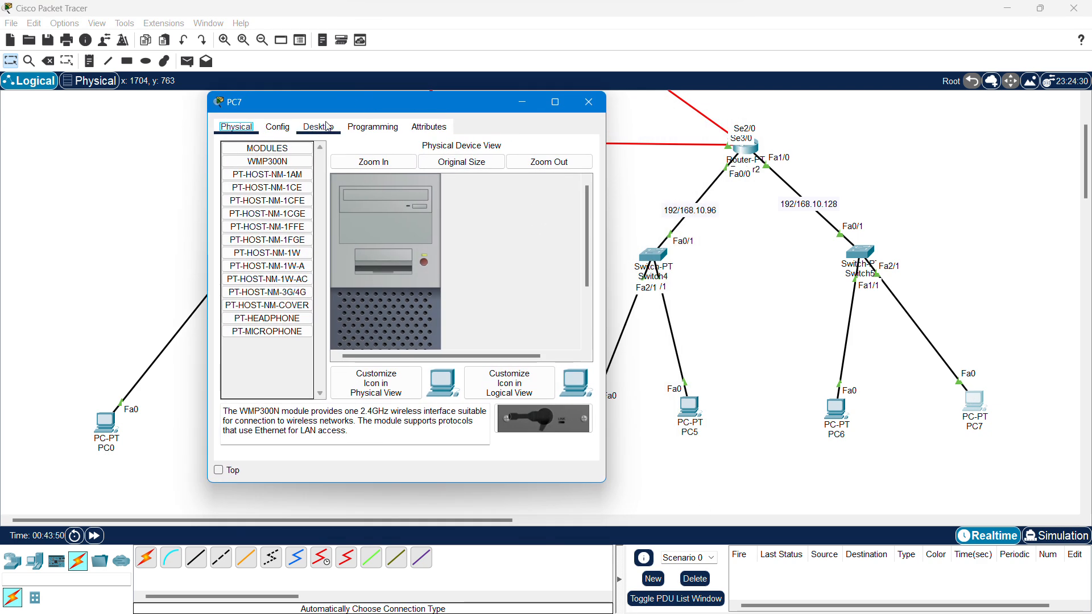
left_click(318, 126)
left_click(263, 164)
left_click(242, 195)
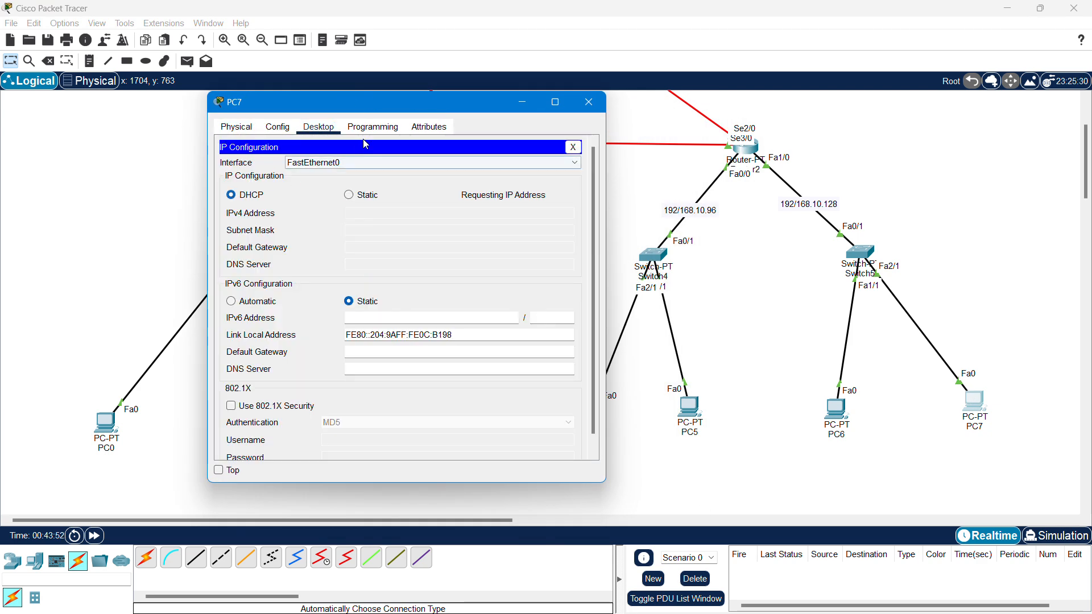
left_click_drag(384, 104, 318, 104)
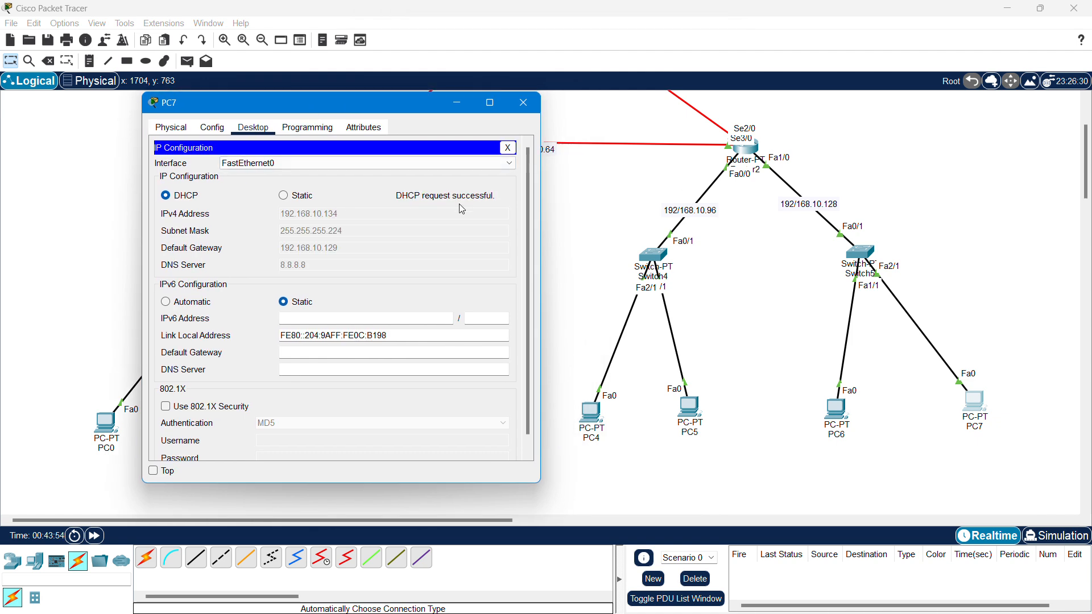
left_click(524, 102)
scroll(563, 261, "up", 3)
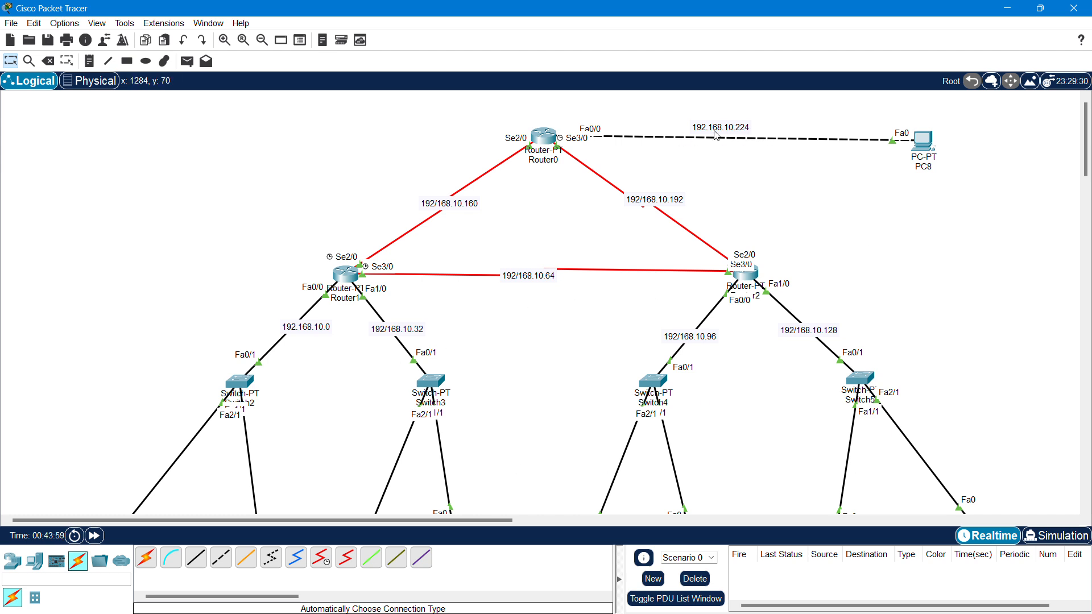
- Open Router0's command-line window and reposition and enlarge it
left_click(541, 138)
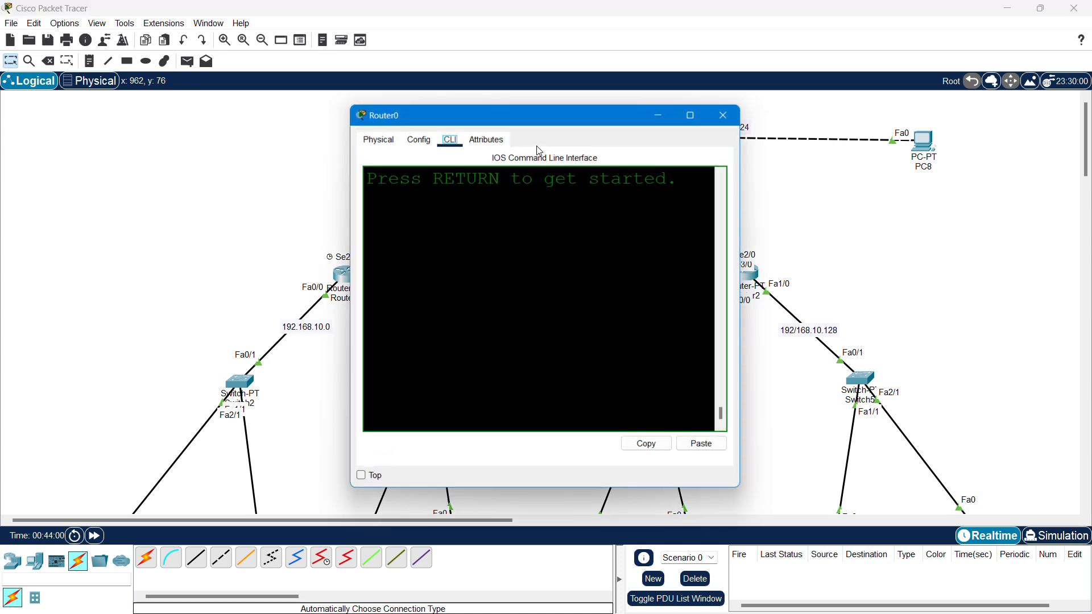
left_click_drag(538, 110, 299, 114)
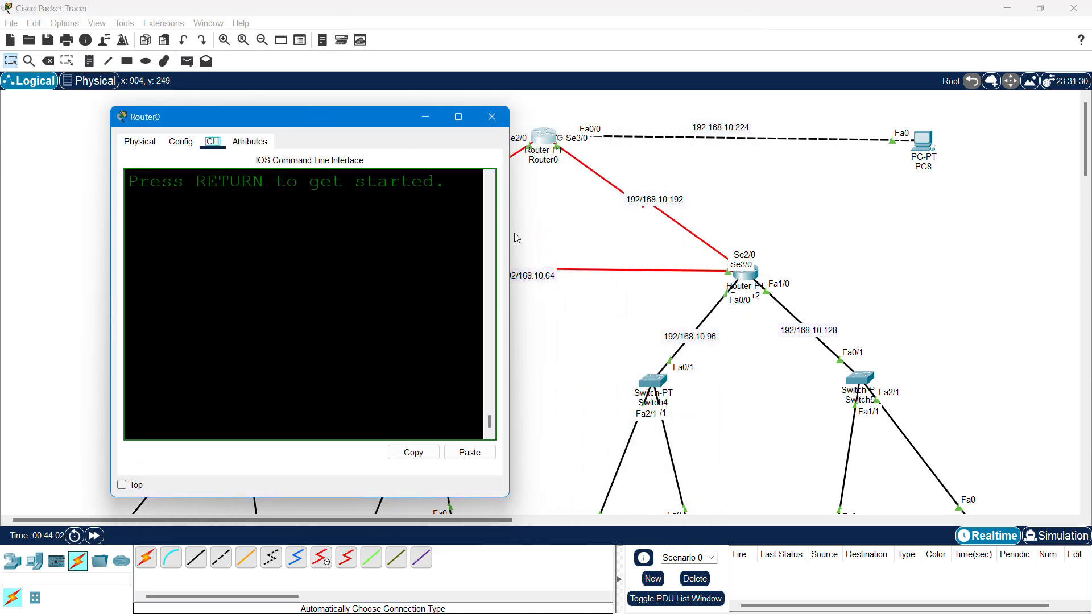
left_click_drag(515, 236, 870, 377)
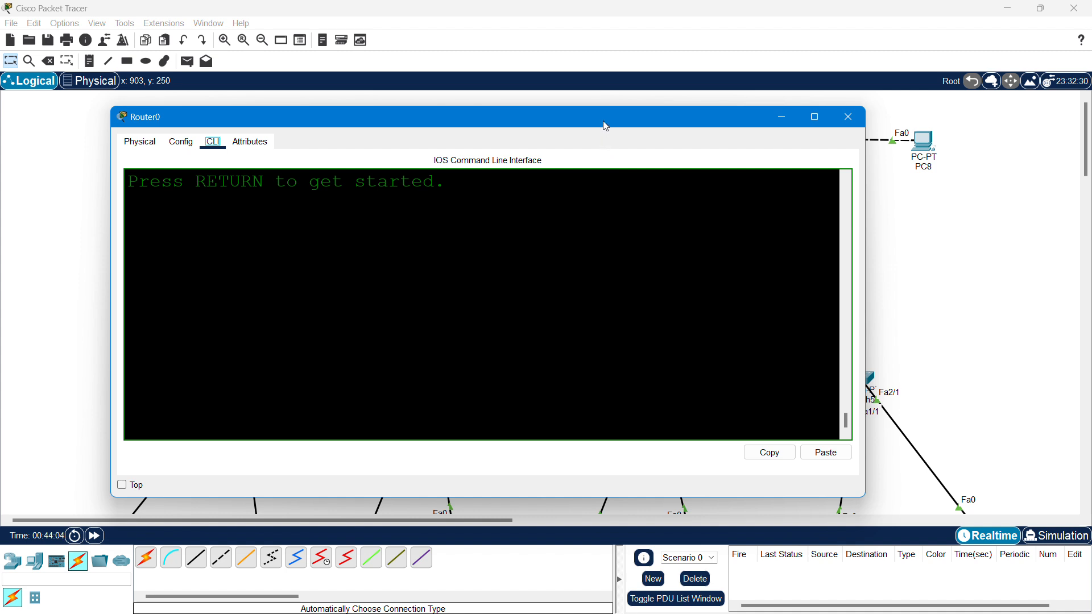
left_click_drag(606, 126, 630, 197)
left_click(579, 334)
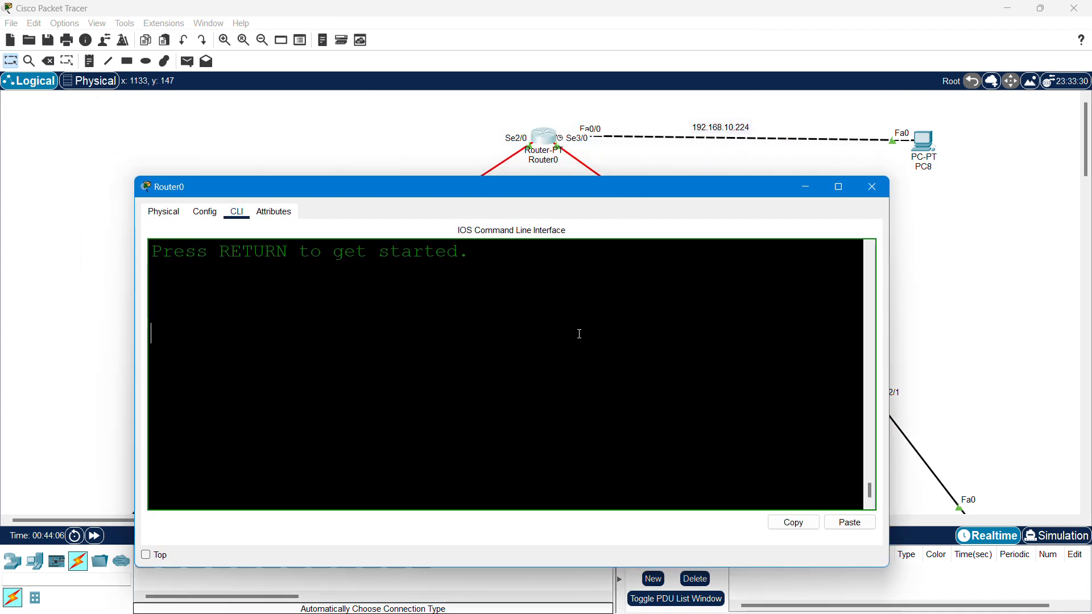
- Put Router0 into privileged mode and then global configuration mode
key("Return")
key("Return")
key("Return")
key("Return")
type("en")
key("Return")
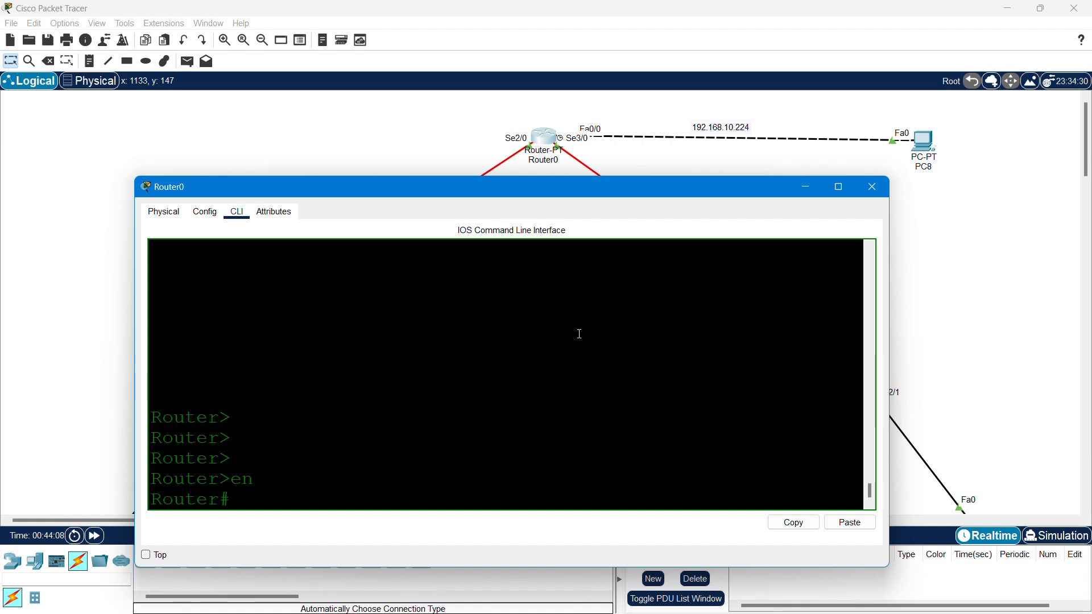
type("conft")
key("Tab")
key("BackSpace")
key("Tab")
type("te")
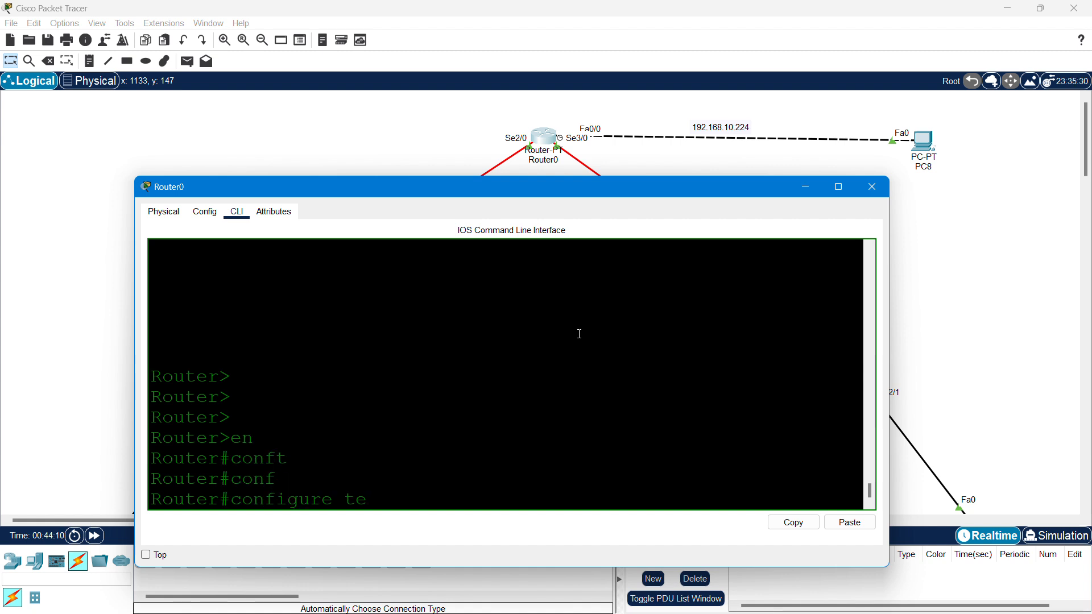
key("Tab")
key("Return")
- Exclude 192.168.10.225 through 192.168.10.230 from Router0's DHCP assignments
type("ip dh")
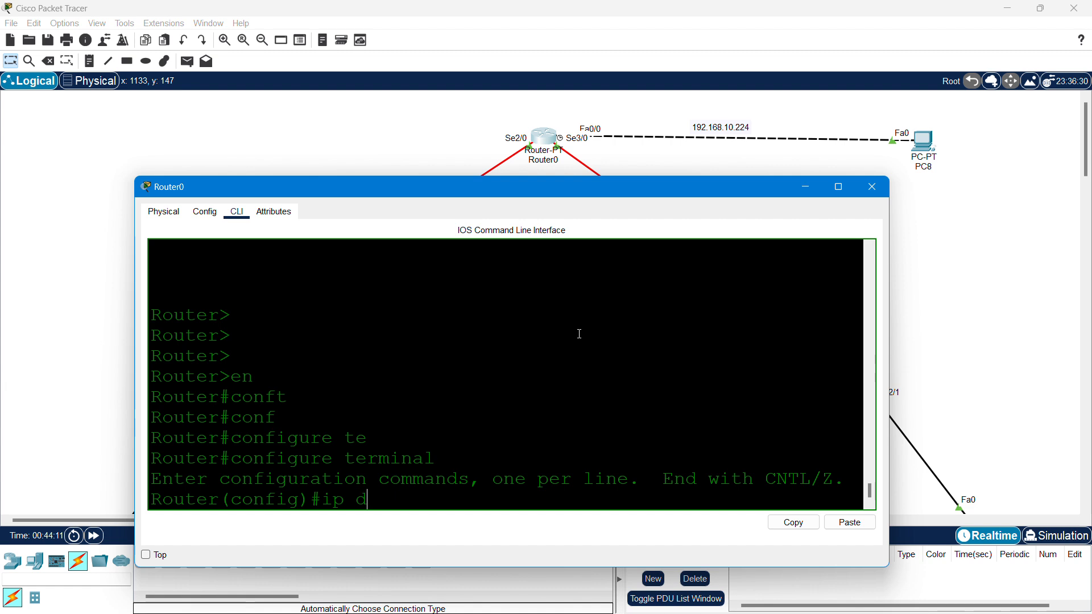
key("Tab")
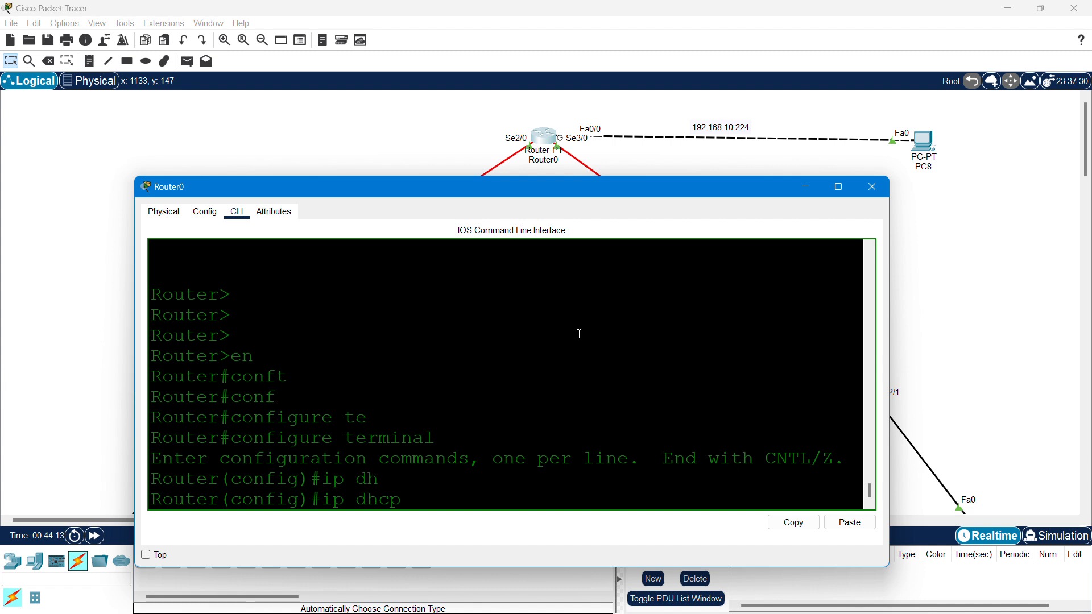
type("exc")
key("Tab")
type("192")
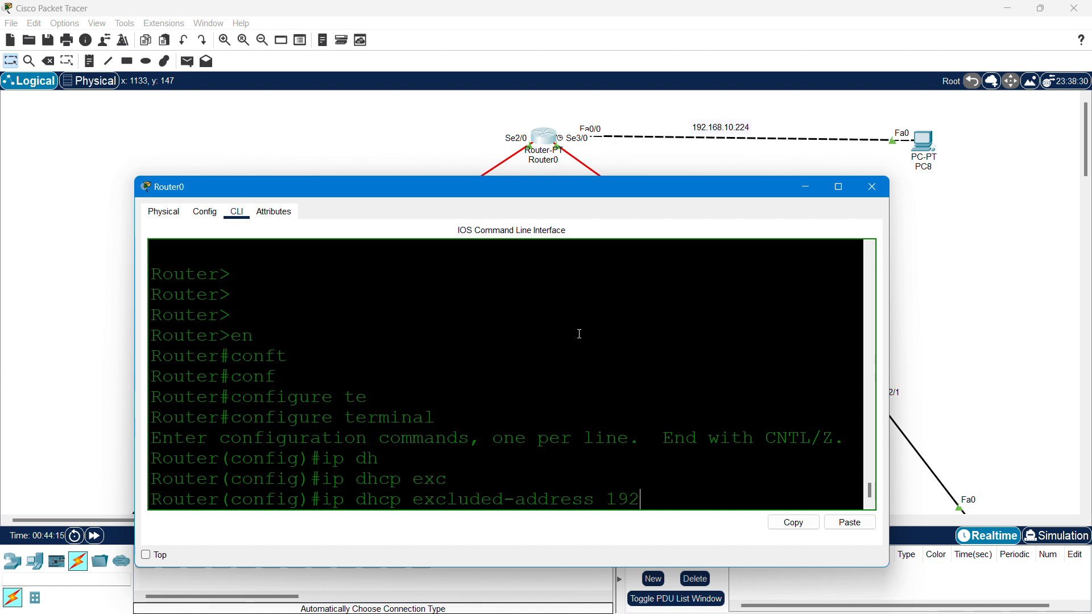
type(".168.10.225 192.168")
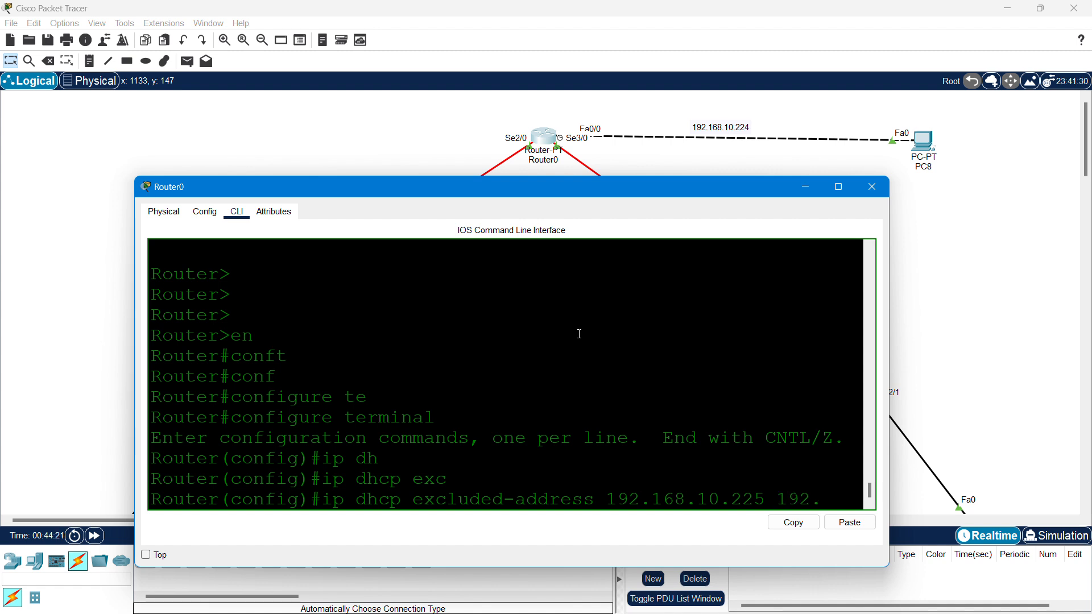
type(".10")
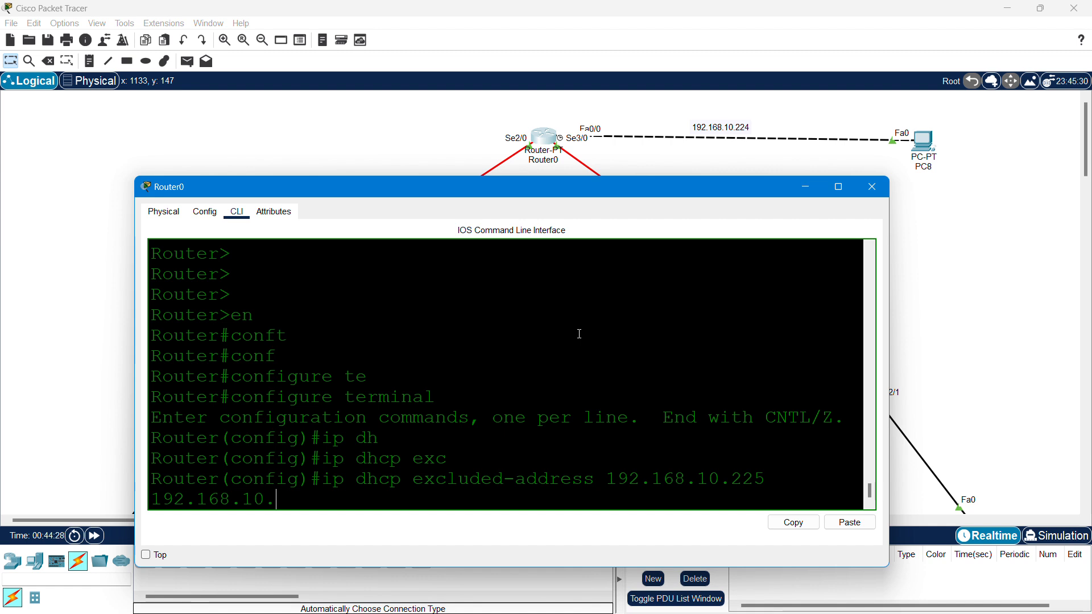
type(".230")
key("Return")
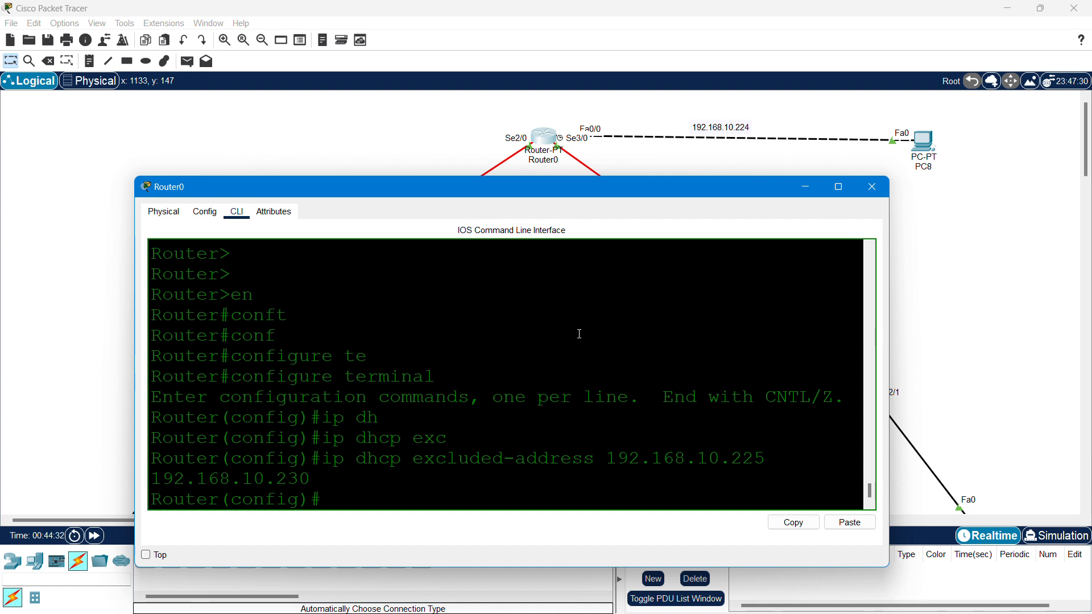
type("net")
key("Tab")
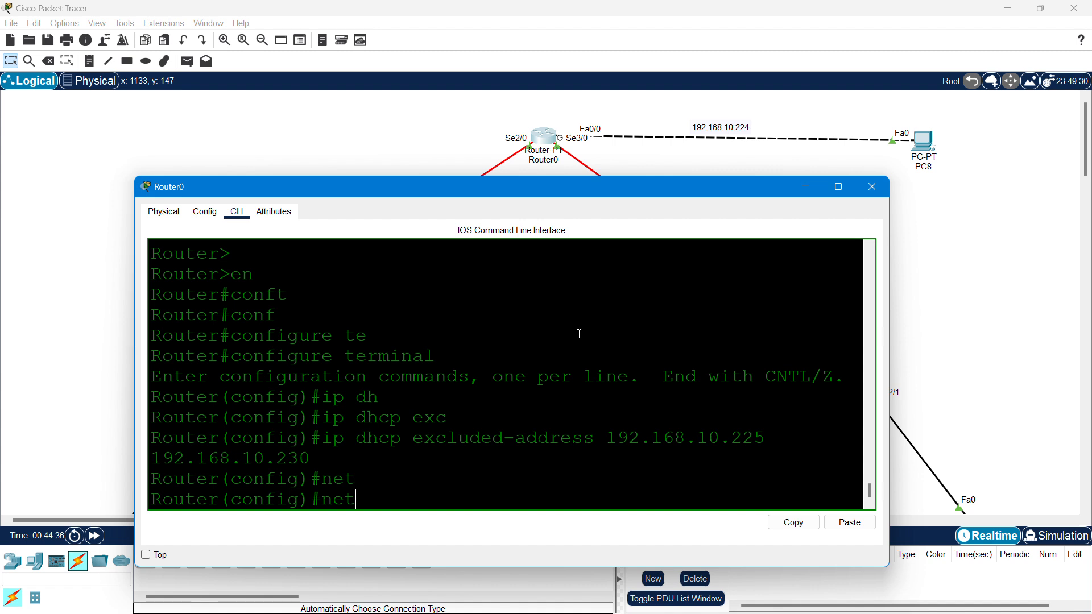
- Create DHCP pool LAN5 on Router0 for network 192.168.10.224 255.255.255.224
key("BackSpace")
key("BackSpace")
type("ip dhc")
key("Tab")
type("p")
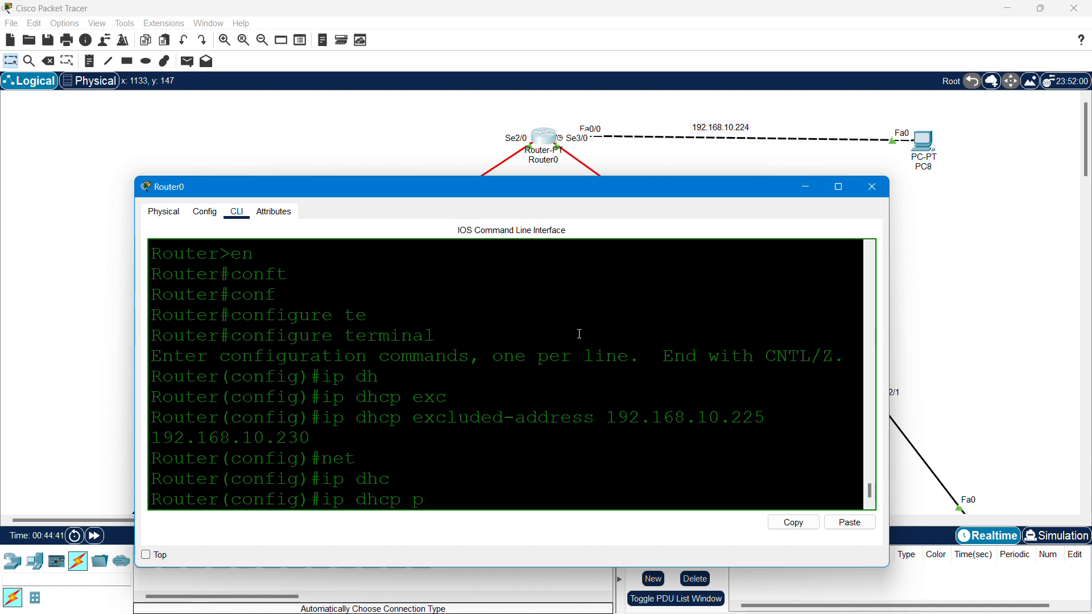
type("o")
key("Tab")
type("LAN")
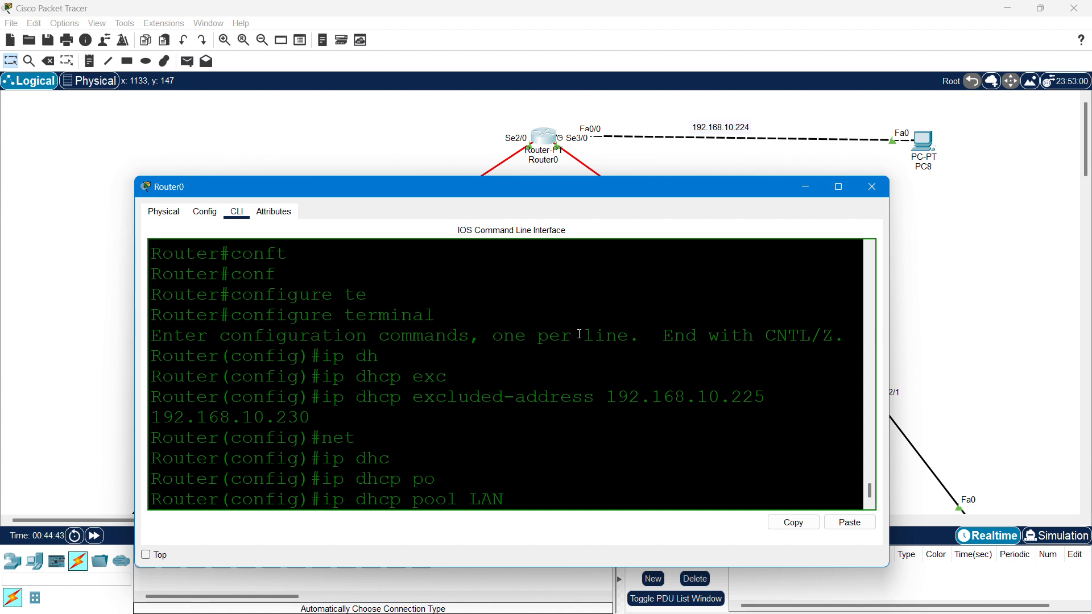
type("5")
key("Return")
type("net")
key("Tab")
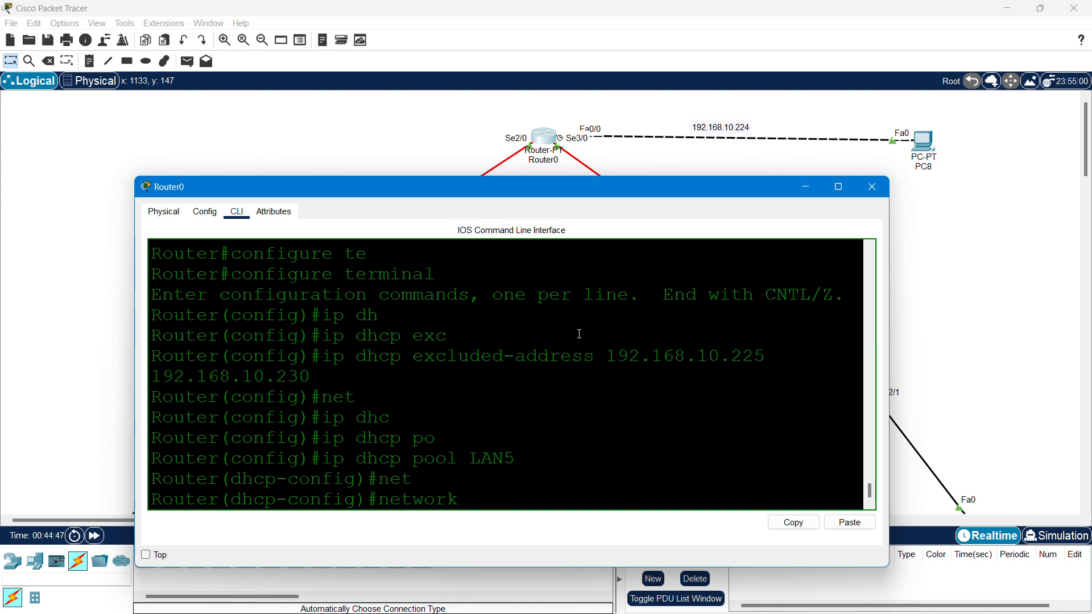
type("192.168.10.2")
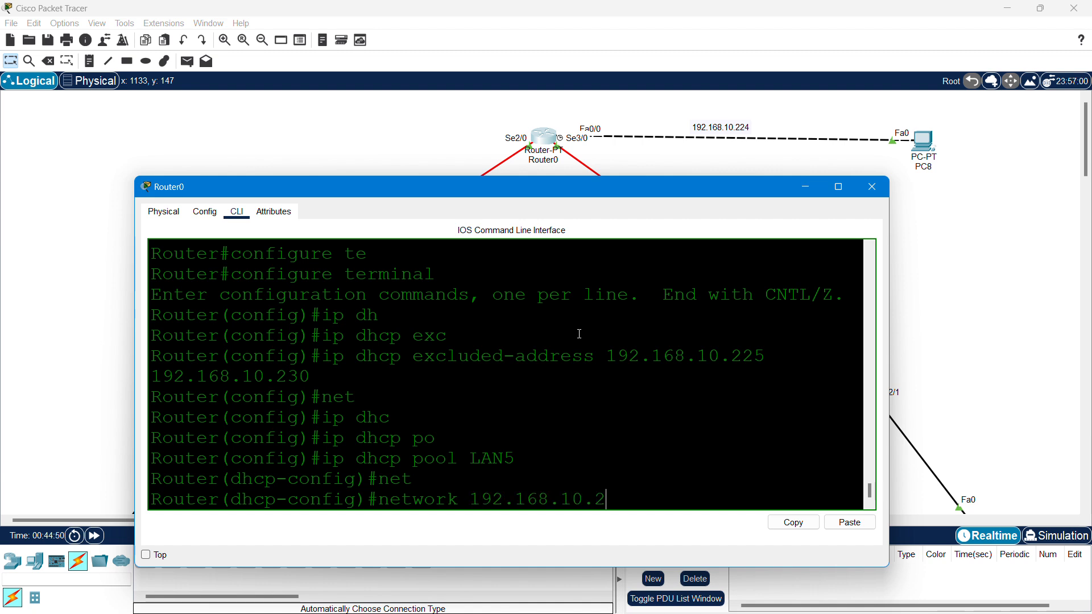
type("24 255.255.255.224")
key("Return")
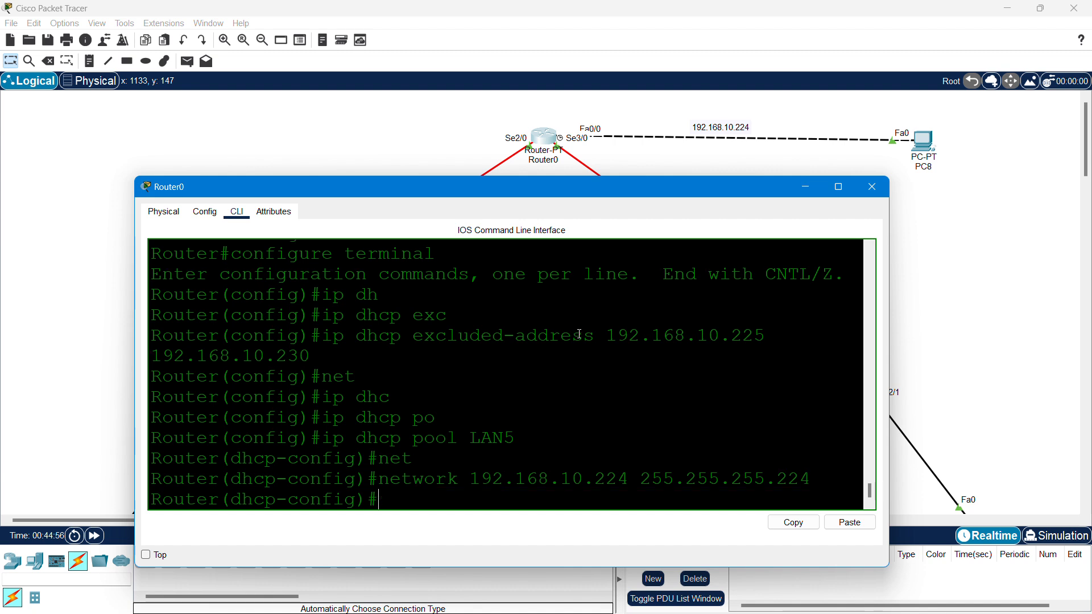
- Set the LAN5 pool's default router to 192.168.10.225 and DNS server to 8.8.8.8
type("defa")
key("Tab")
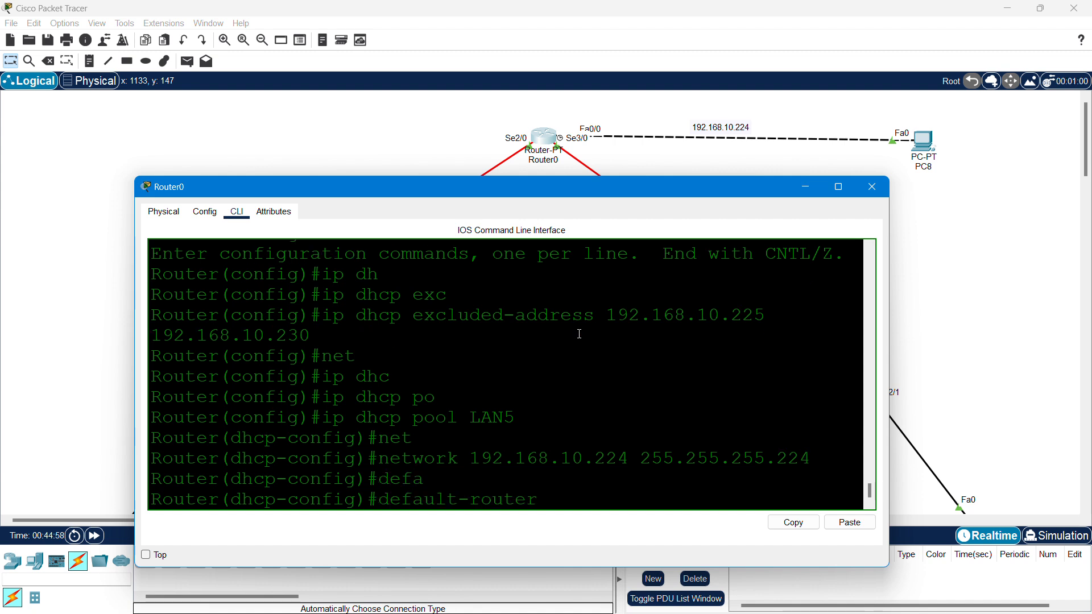
type("192.168.10.225")
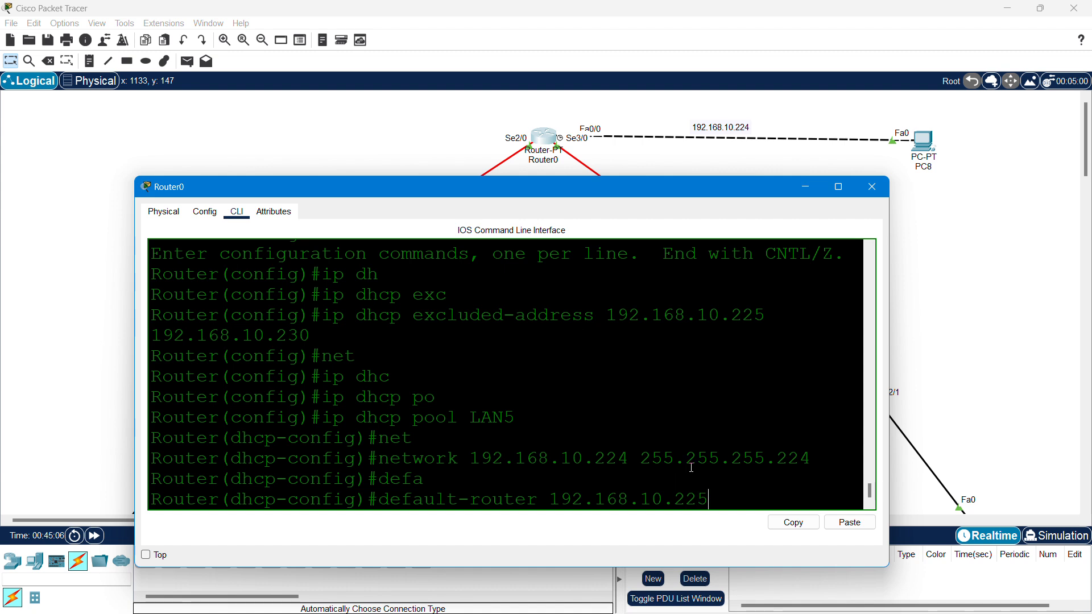
left_click_drag(548, 507, 709, 500)
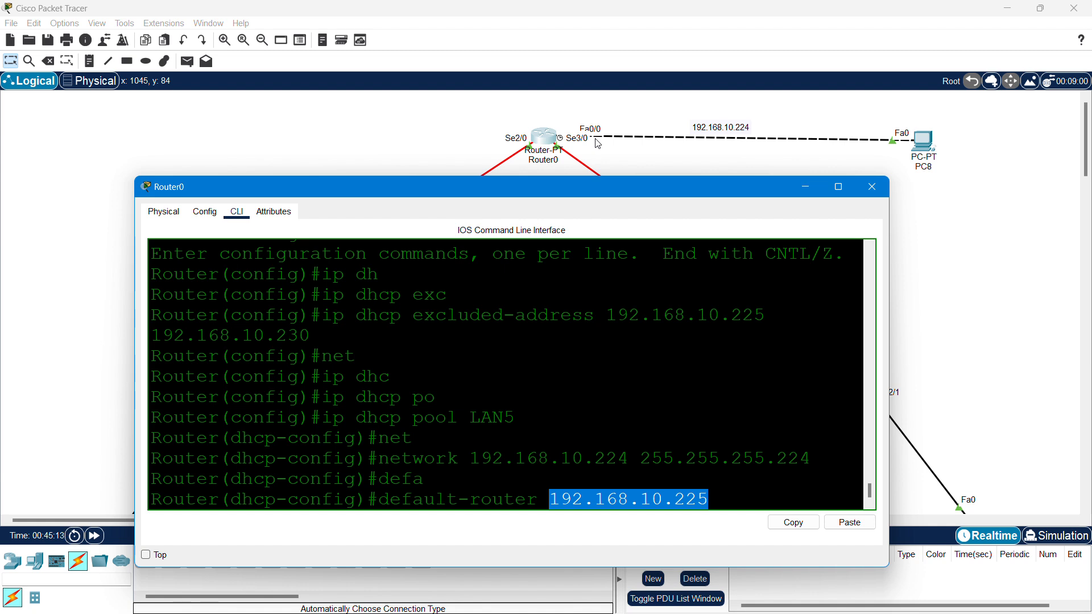
left_click(720, 497)
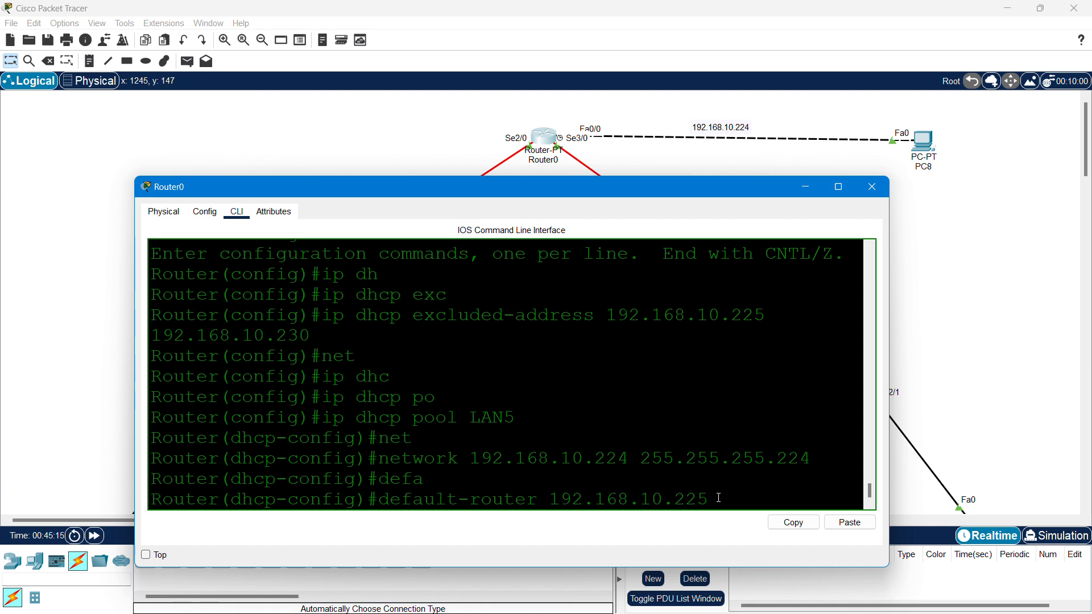
key("Return")
type("dns")
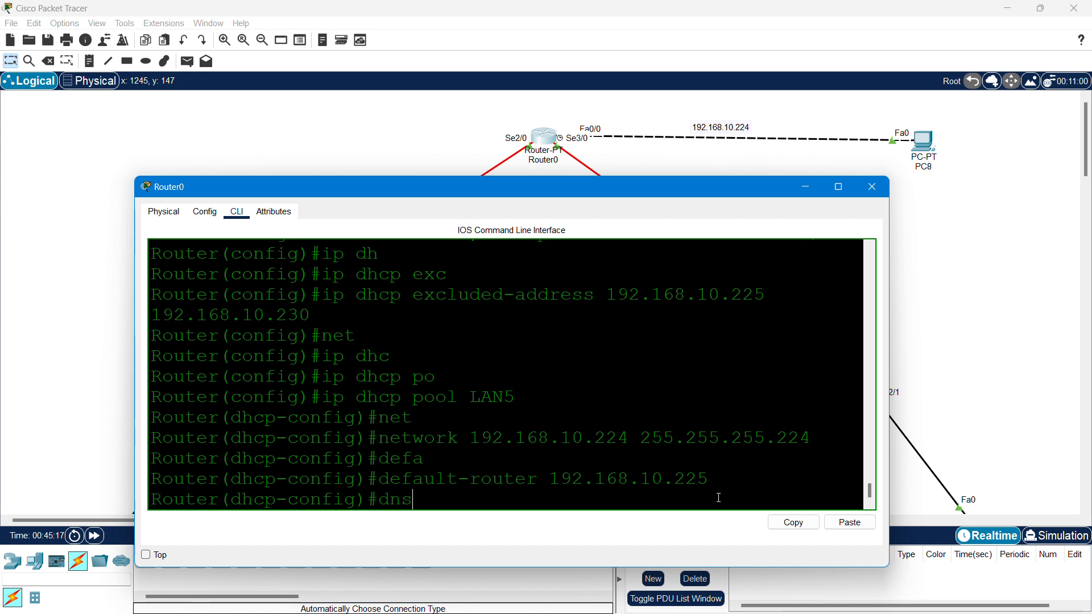
key("Tab")
type("8.8.")
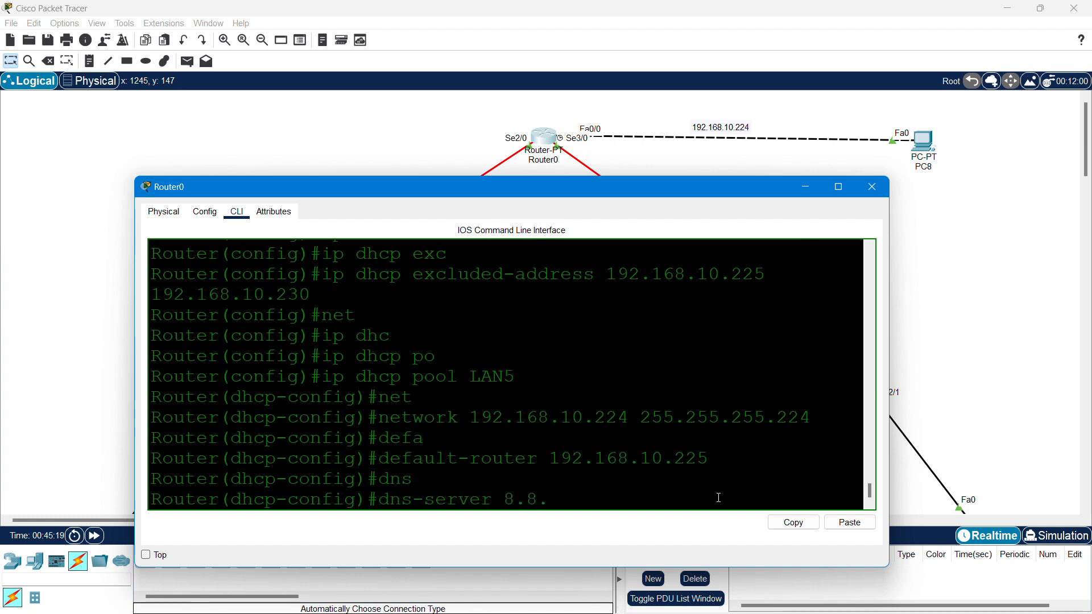
type("8.8")
key("Return")
- Exit the pool, save Router0's configuration with do wr, and close the window
type("exit")
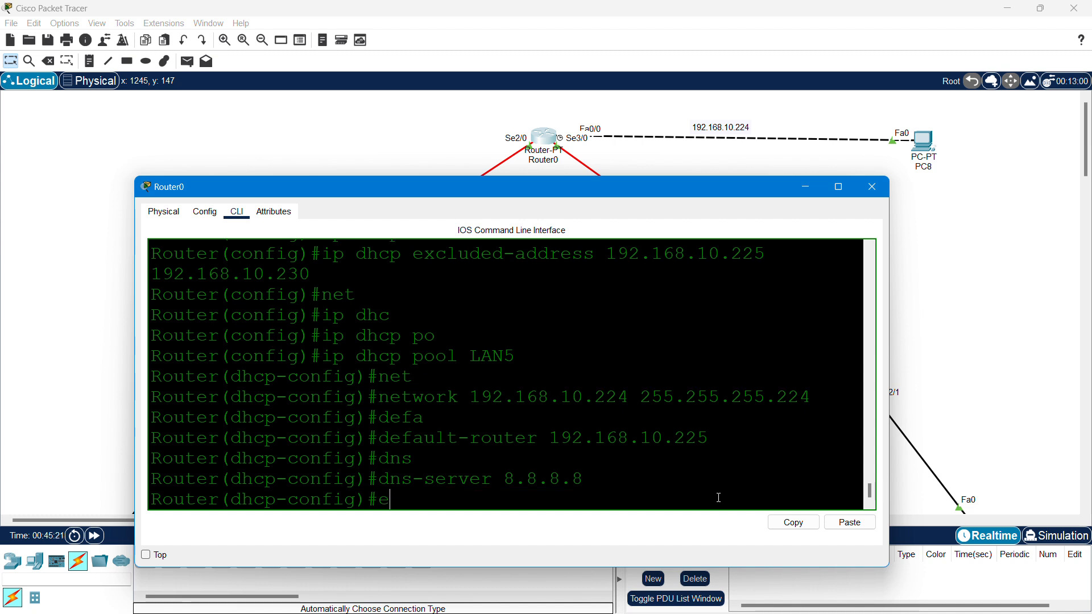
key("Return")
type("do wr")
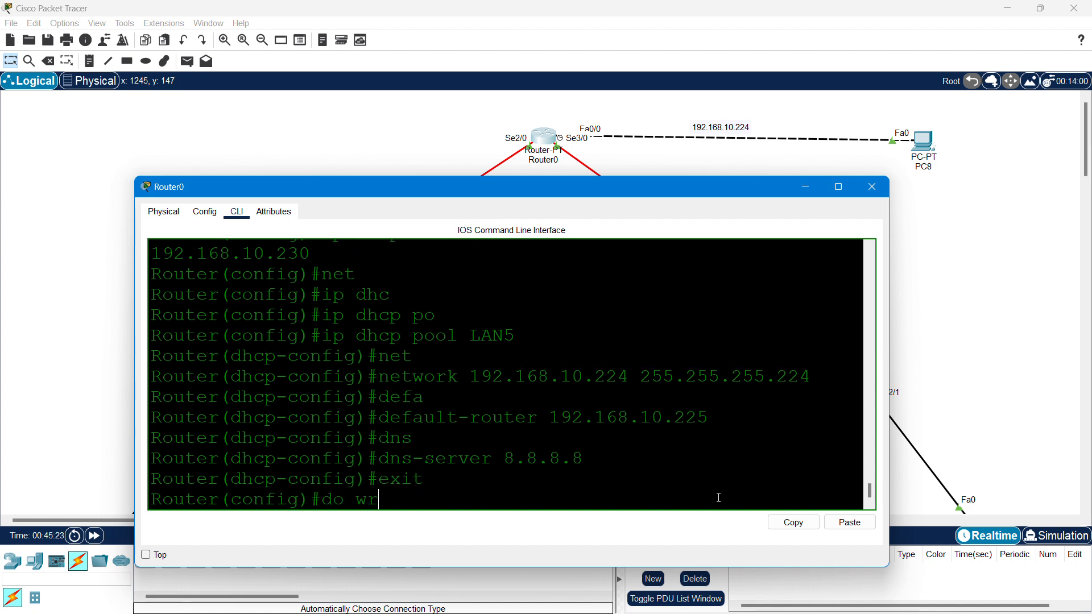
key("Return")
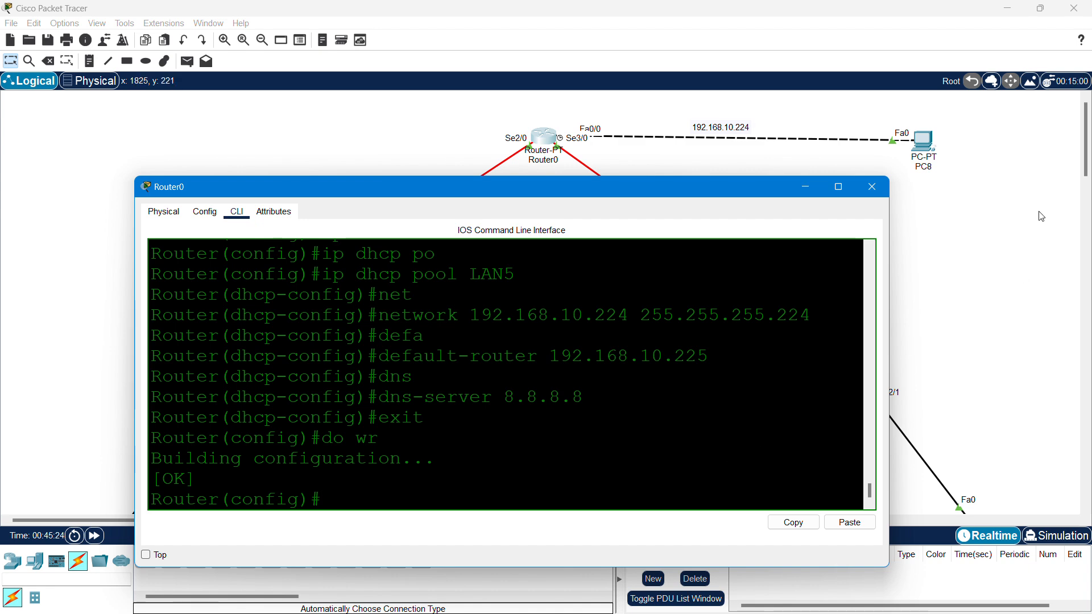
left_click(872, 186)
- Switch PC8's IP configuration to DHCP so it leases an address
left_click(931, 145)
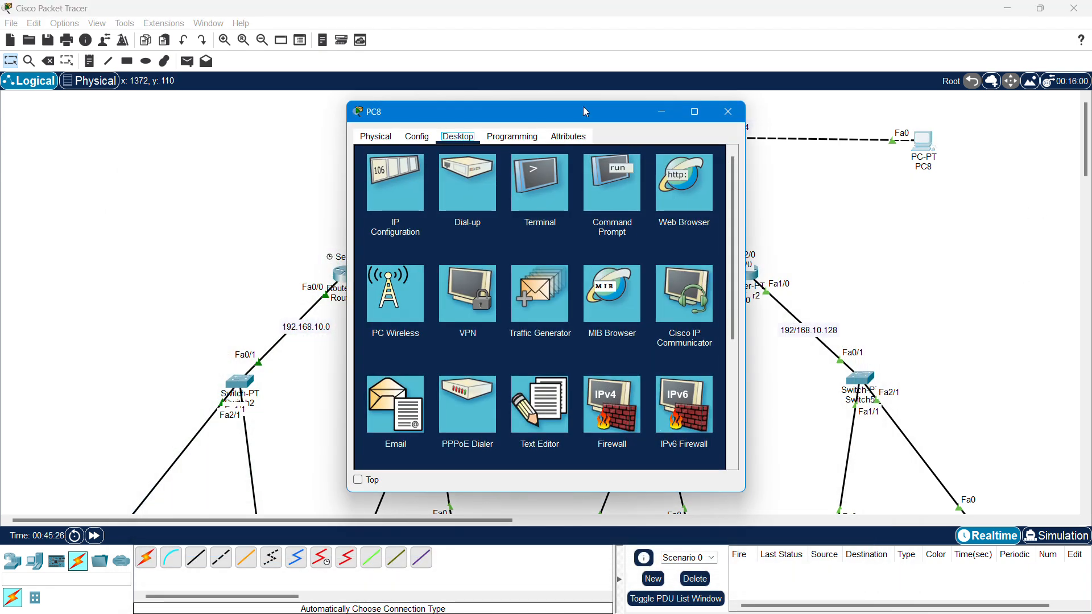
left_click(397, 189)
left_click(381, 207)
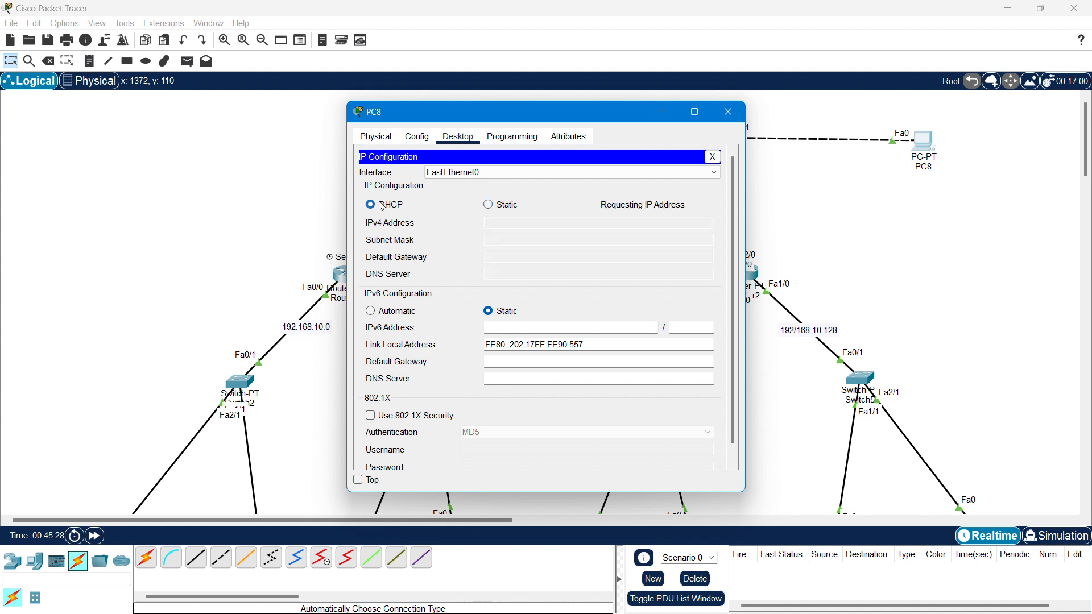
left_click_drag(560, 112, 503, 120)
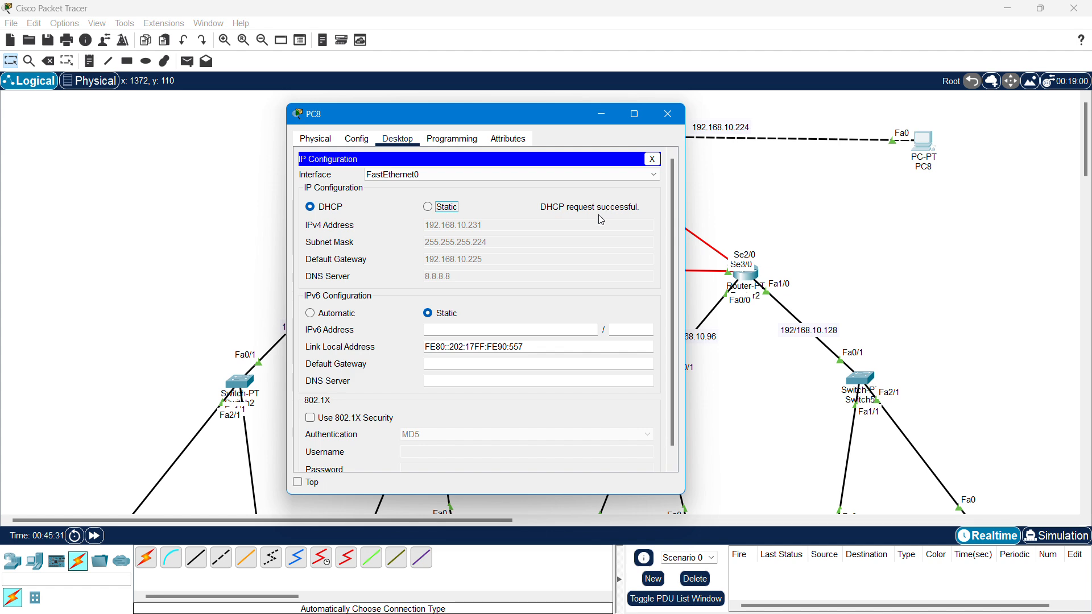
left_click(668, 114)
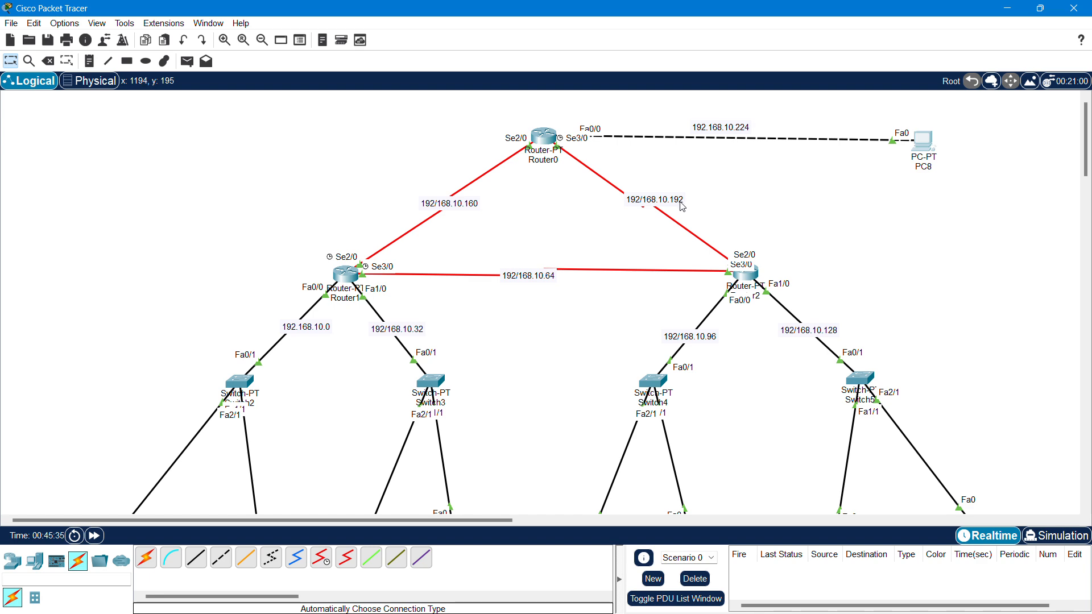
- Recheck PC8's IP configuration to confirm the 192.168.10.231 lease with gateway 192.168.10.225
scroll(680, 204, "down", 1)
scroll(677, 208, "up", 1)
left_click(930, 141)
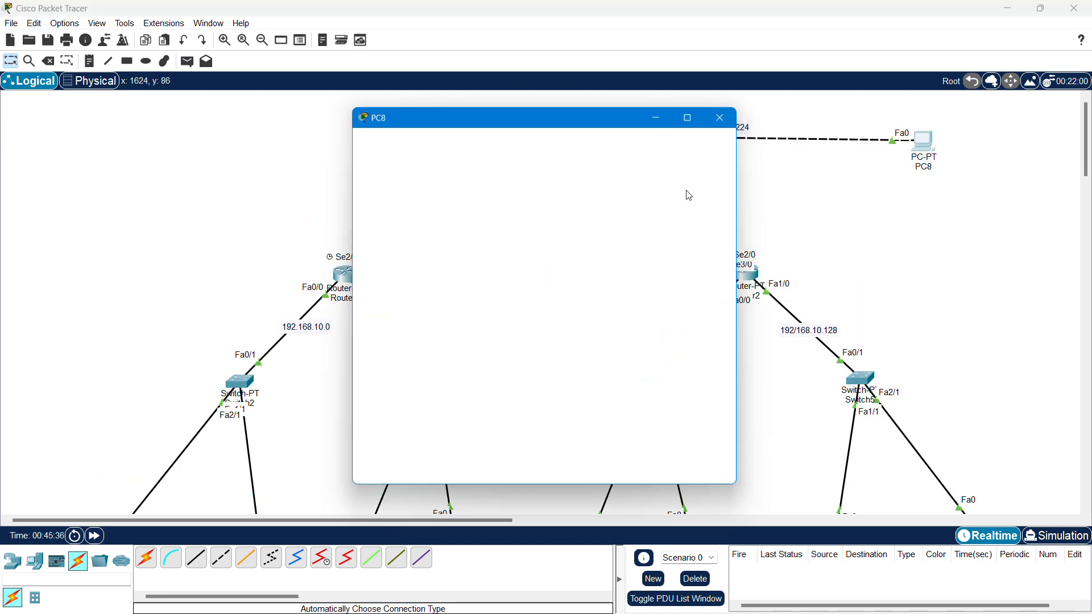
left_click(385, 186)
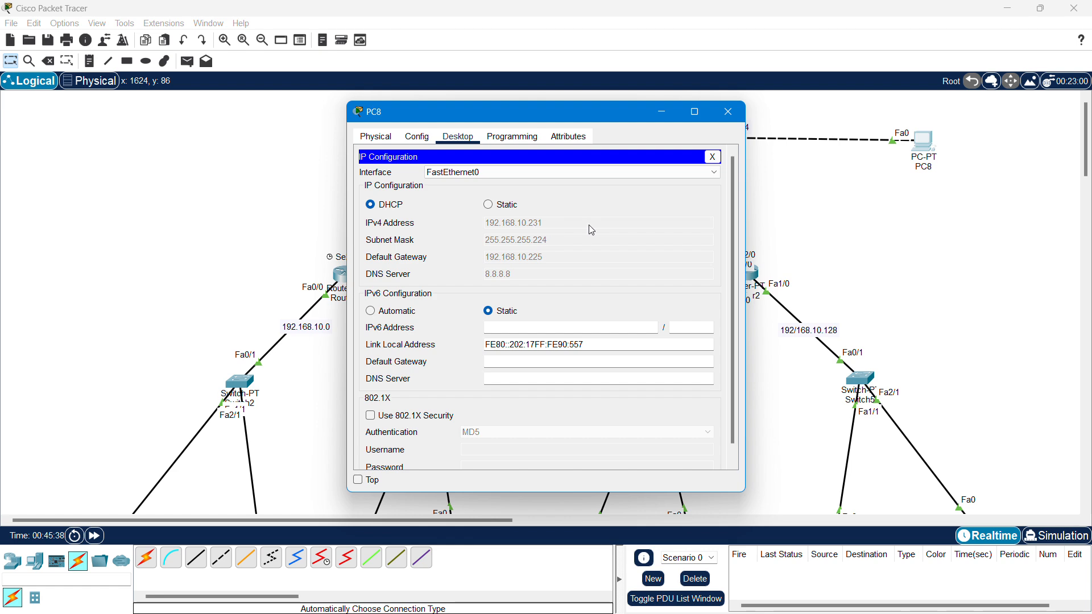
left_click(728, 111)
scroll(475, 241, "down", 3)
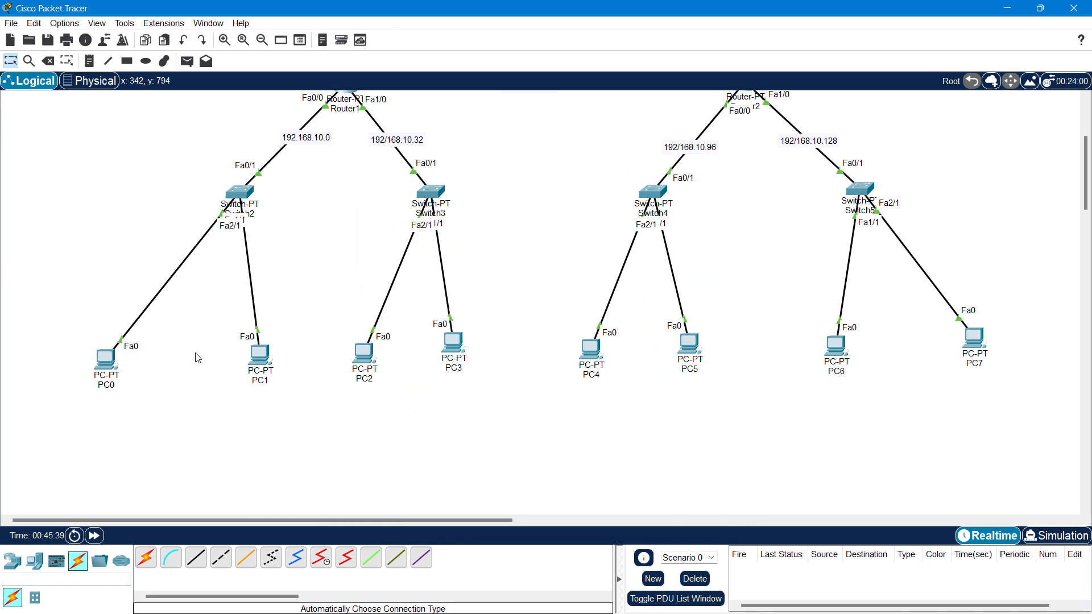
- From PC0's command prompt, ping PC8 at 192.168.10.231 twice
left_click(106, 358)
left_click(625, 185)
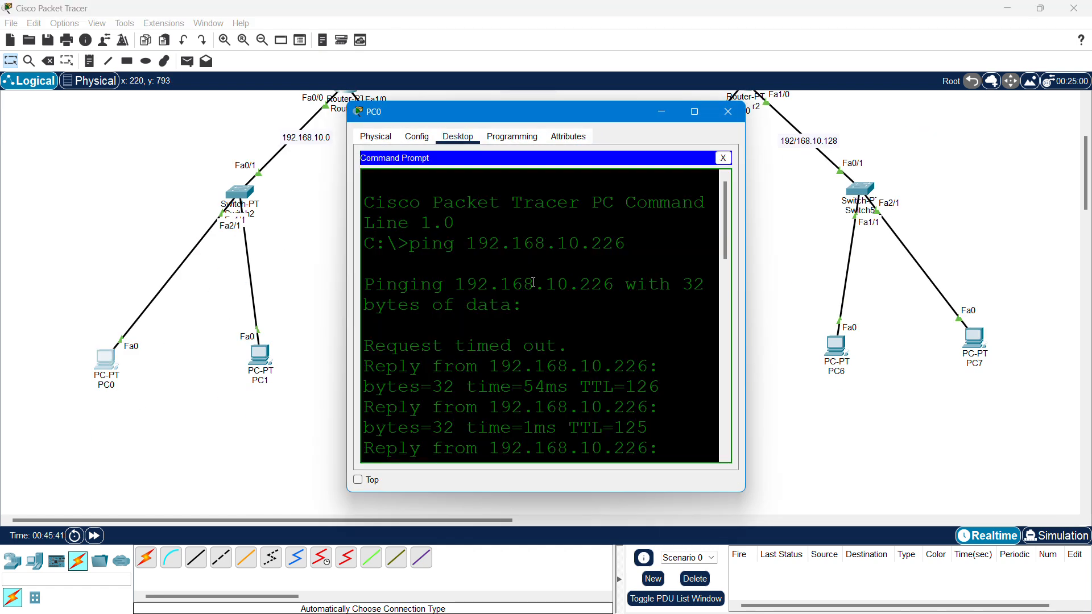
left_click_drag(574, 118, 408, 106)
scroll(491, 297, "down", 9)
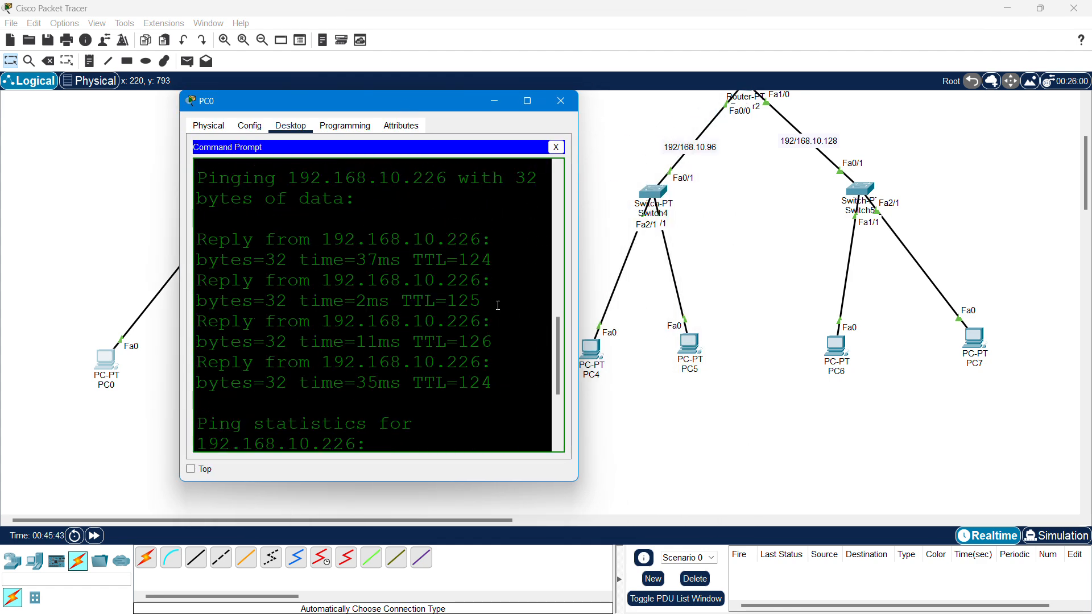
left_click_drag(578, 256, 842, 257)
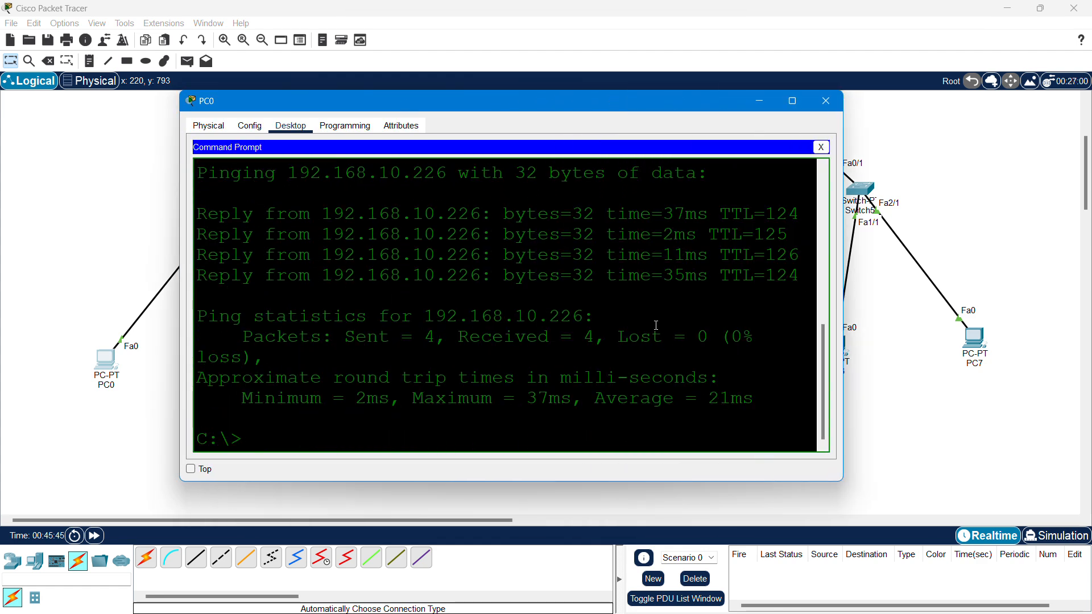
key("Up")
key("BackSpace")
key("BackSpace")
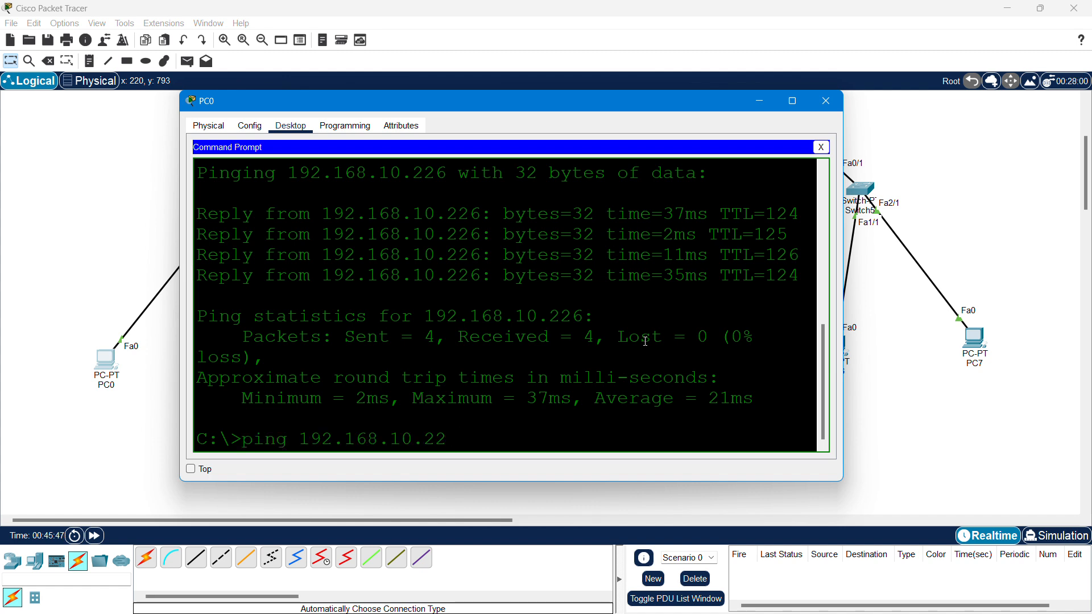
type("31")
key("Return")
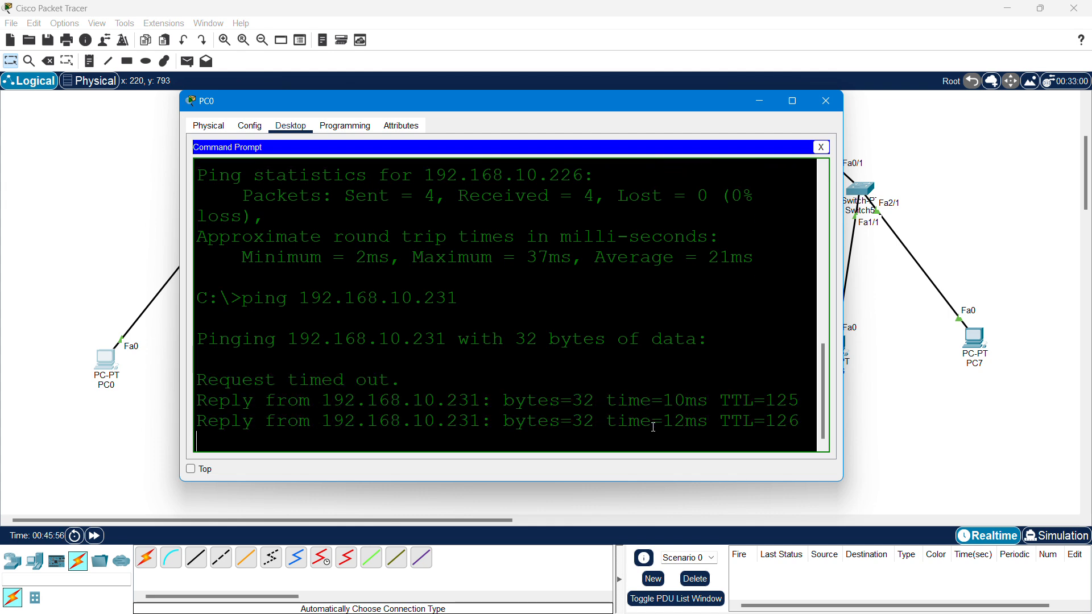
key("Up")
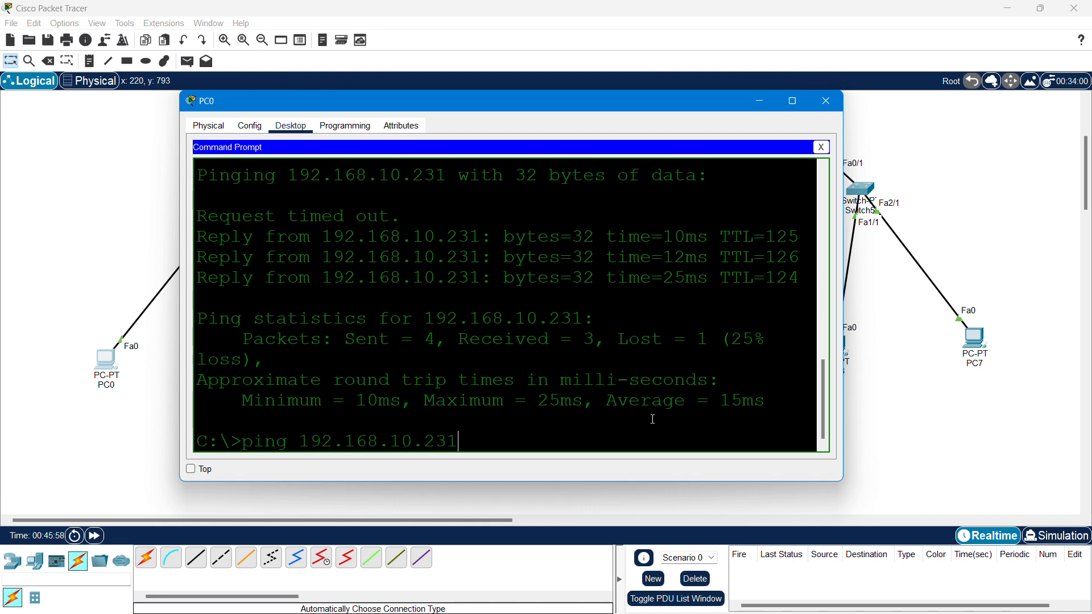
key("Return")
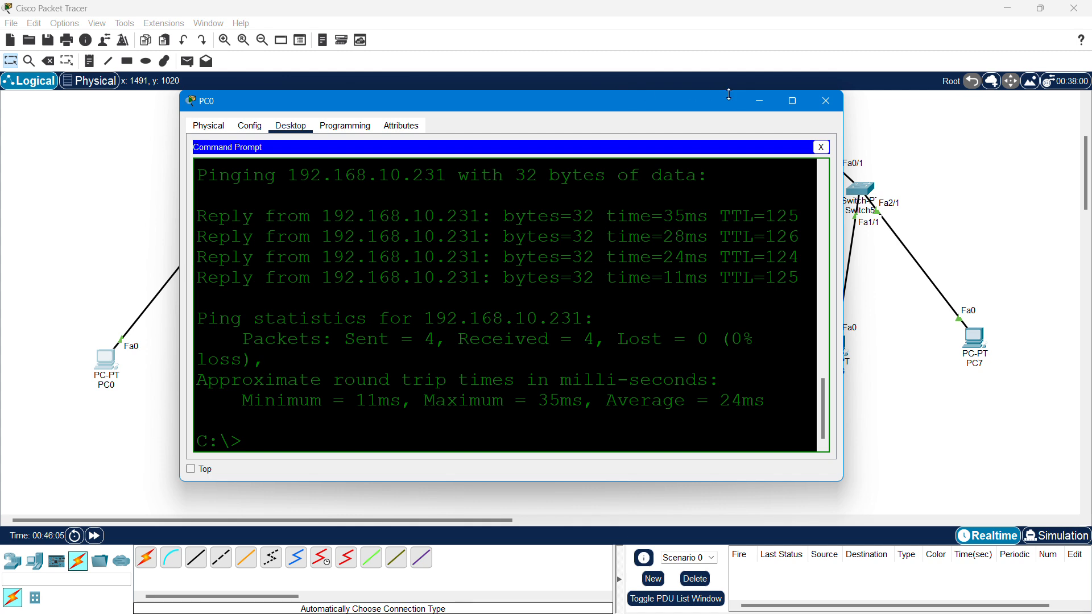
left_click(759, 101)
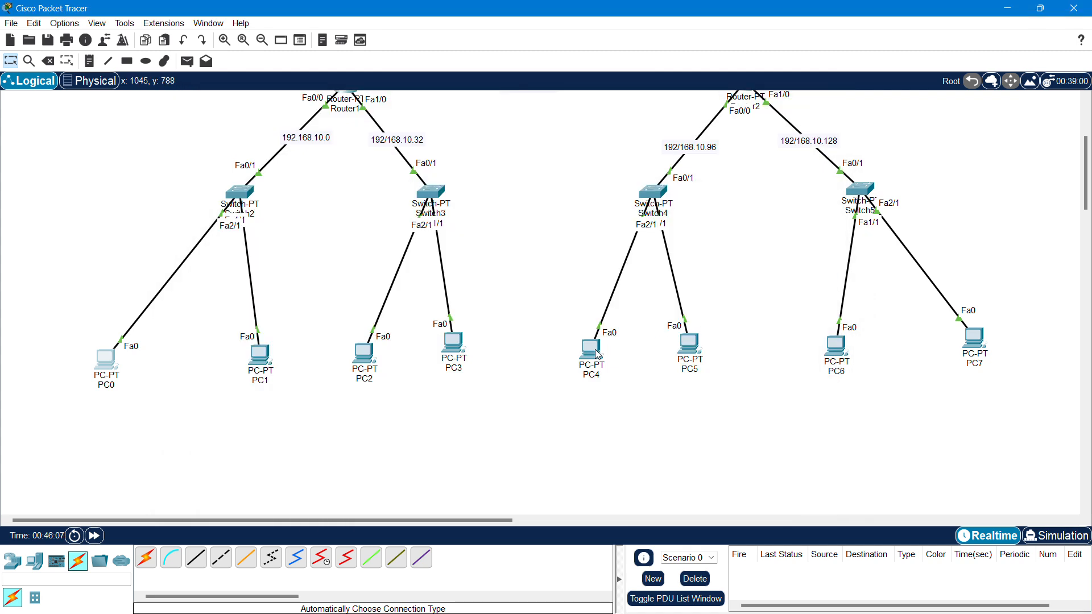
- Repeat the ping to 192.168.10.231, then ping 192.168.10.101 from PC0
mouse_move(597, 354)
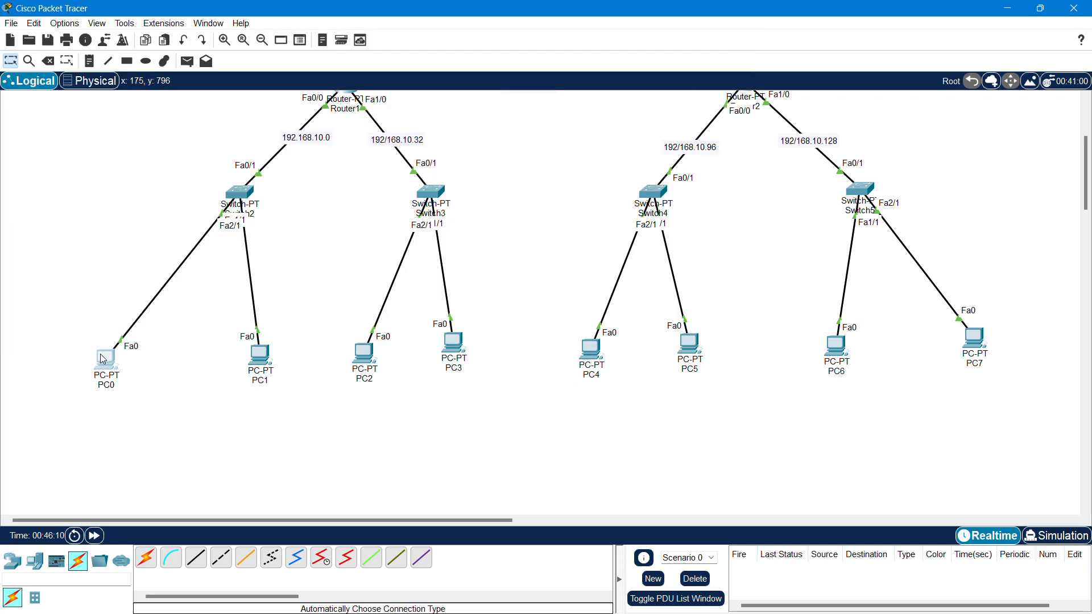
left_click(105, 359)
key("Up")
key("Return")
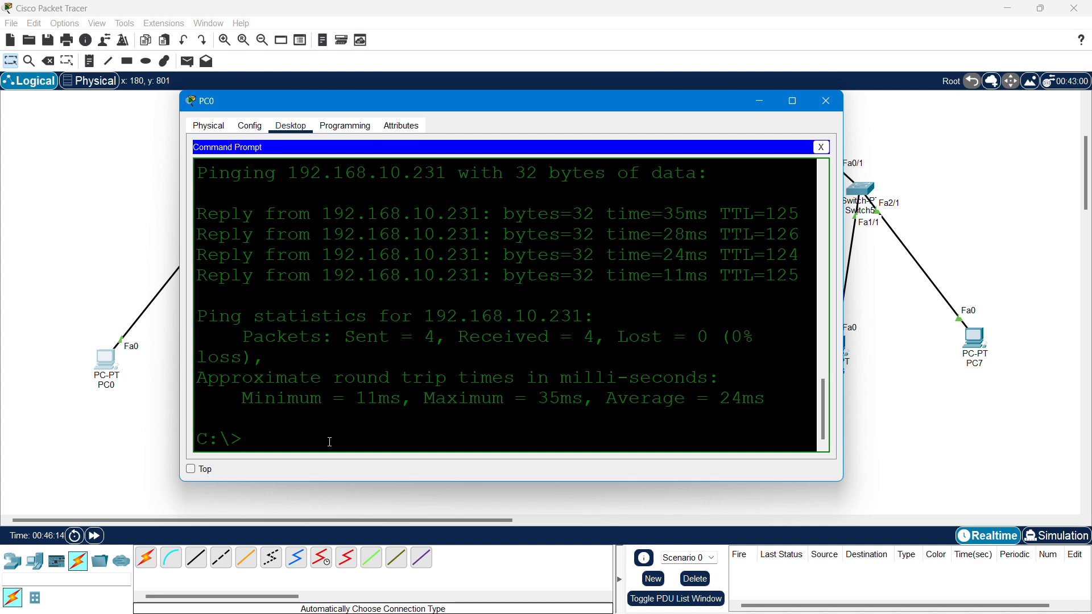
key("Up")
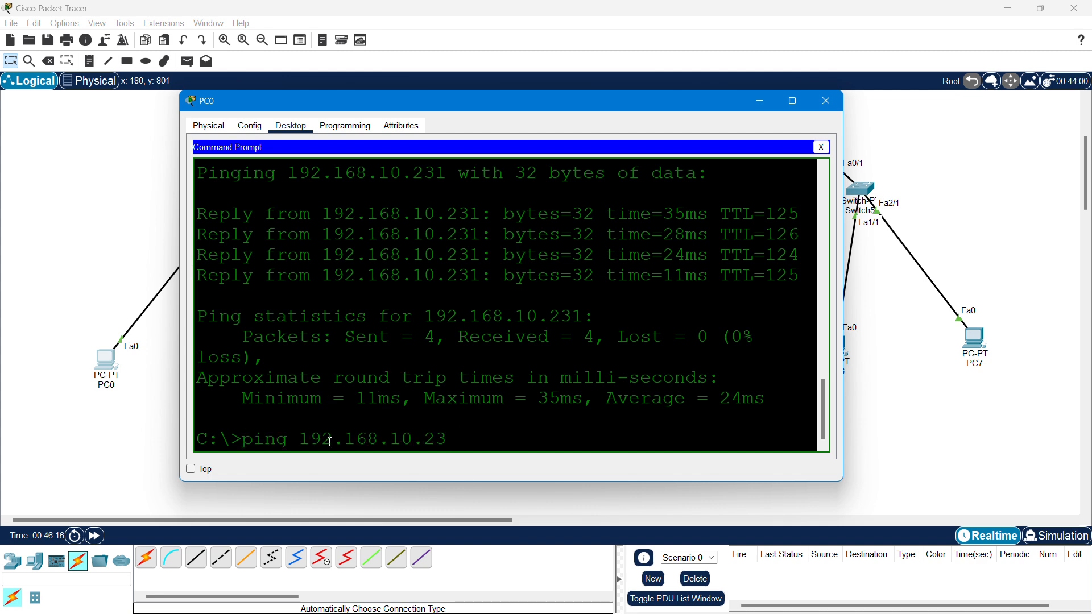
key("BackSpace")
key("BackSpace")
type("1")
key("Return")
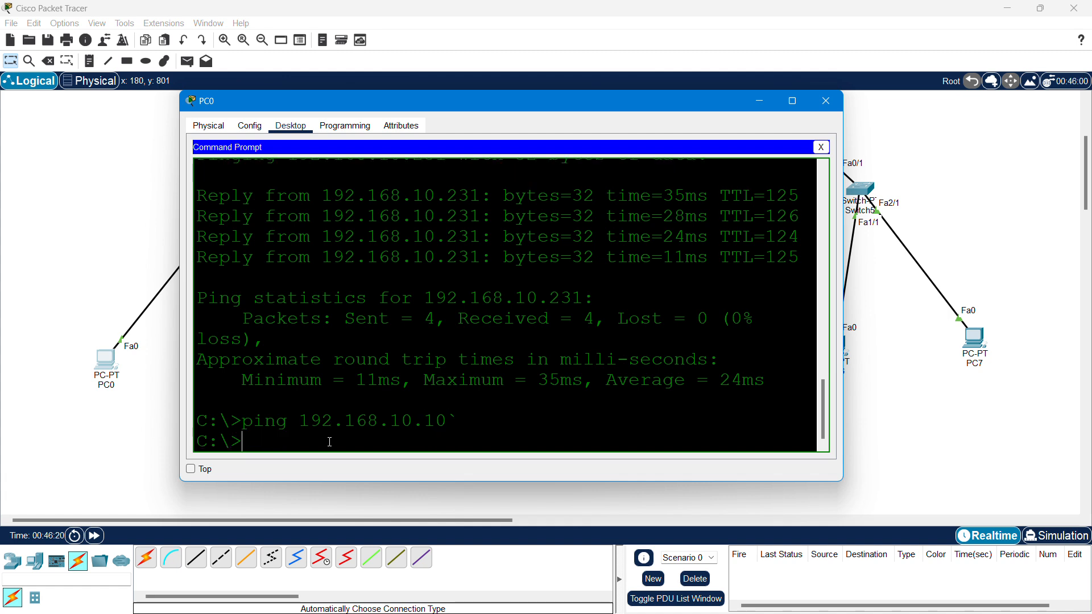
key("Up")
type("1")
key("Return")
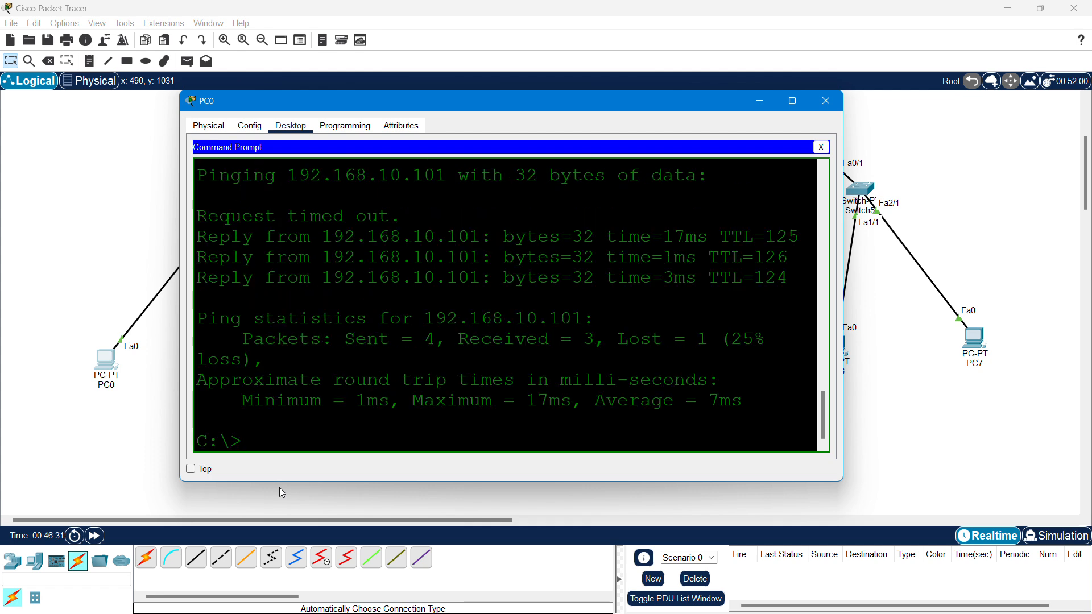
key("Up")
key("Return")
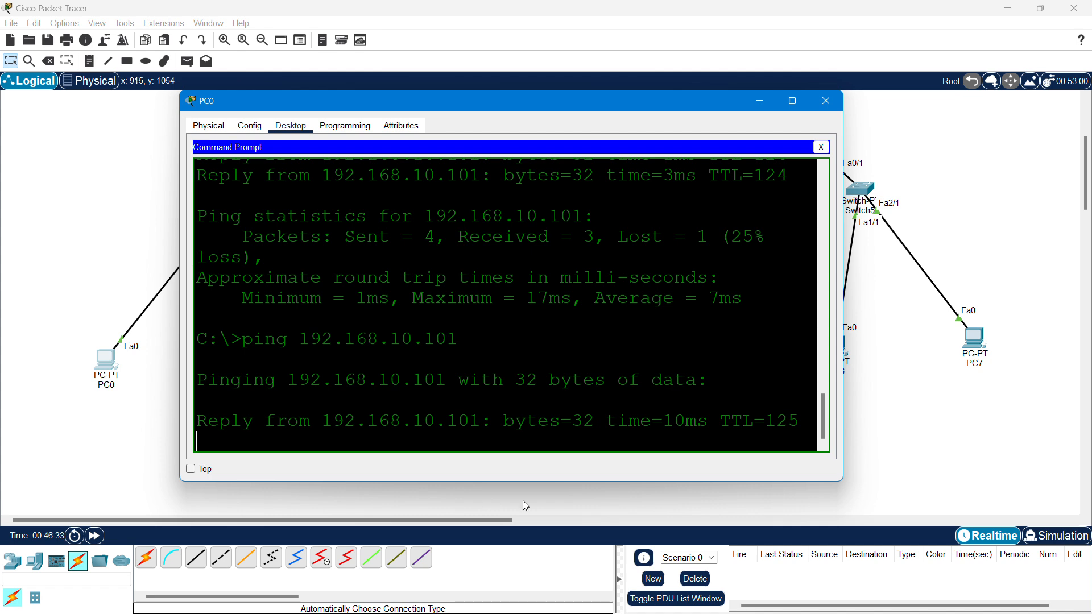
left_click(835, 107)
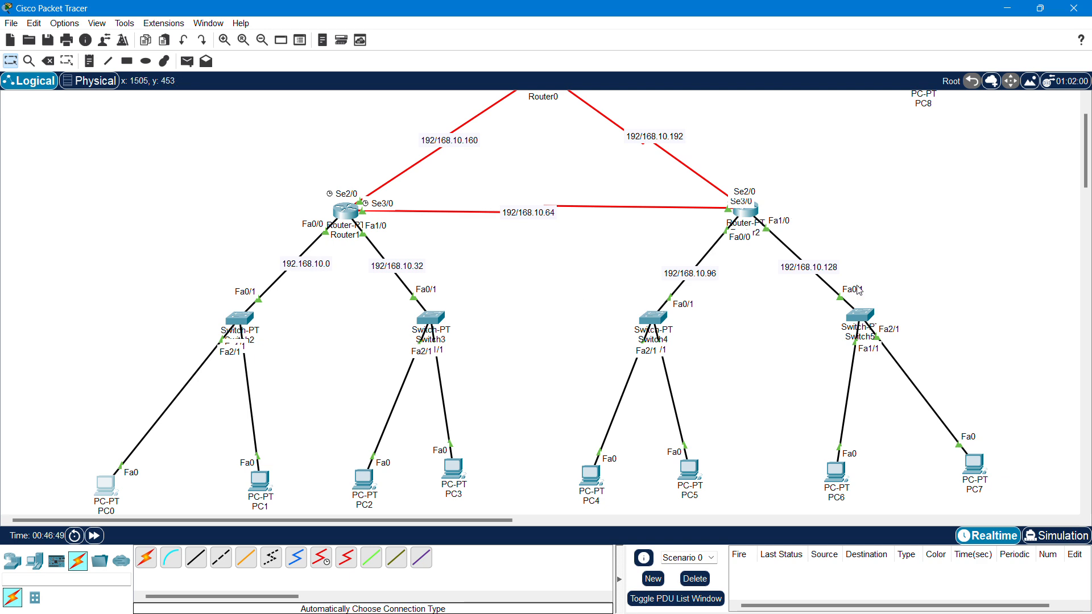
scroll(805, 308, "up", 1)
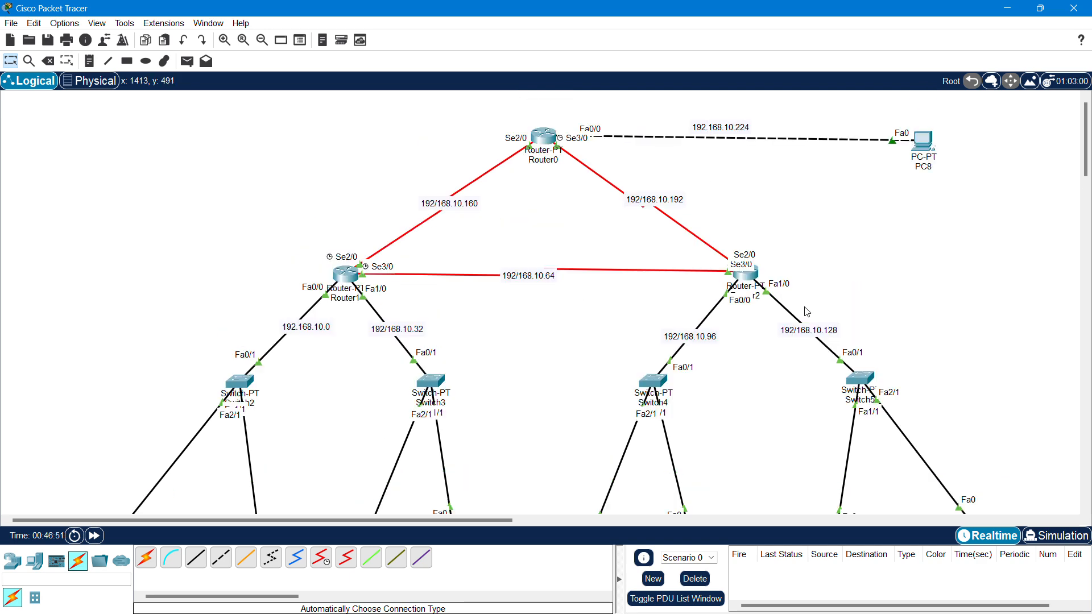
scroll(805, 308, "down", 1)
left_click_drag(509, 520, 589, 528)
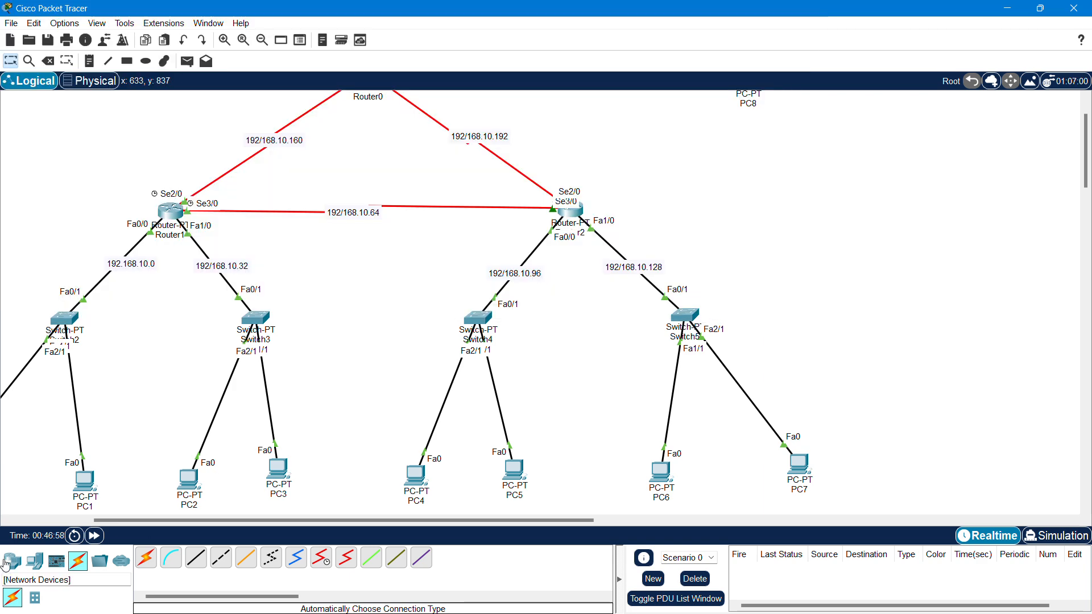
- Place an AccessPoint-PT from Wireless Devices beside Switch5
left_click(12, 562)
left_click(77, 597)
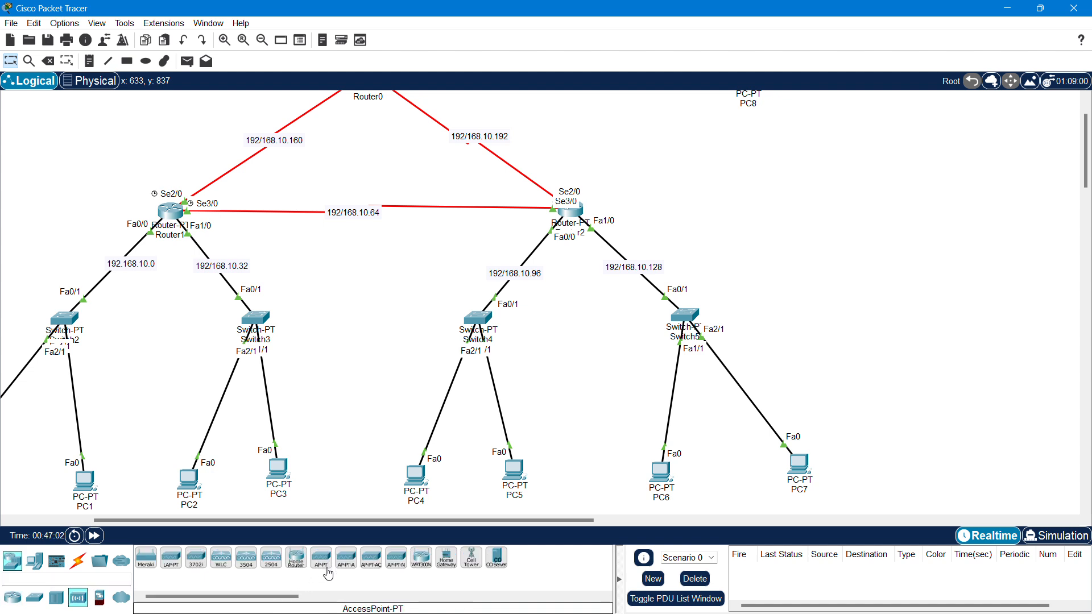
left_click_drag(323, 571, 880, 325)
left_click_drag(531, 520, 598, 519)
left_click_drag(728, 320, 720, 309)
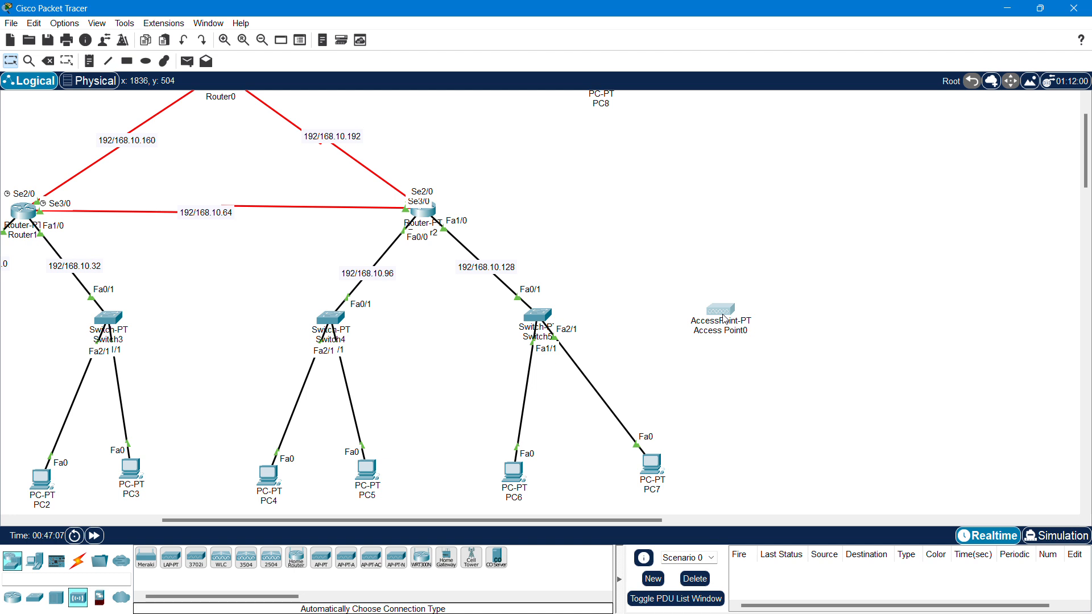
- Link Switch5 to Access Point0 using the automatic connection cable
left_click(78, 561)
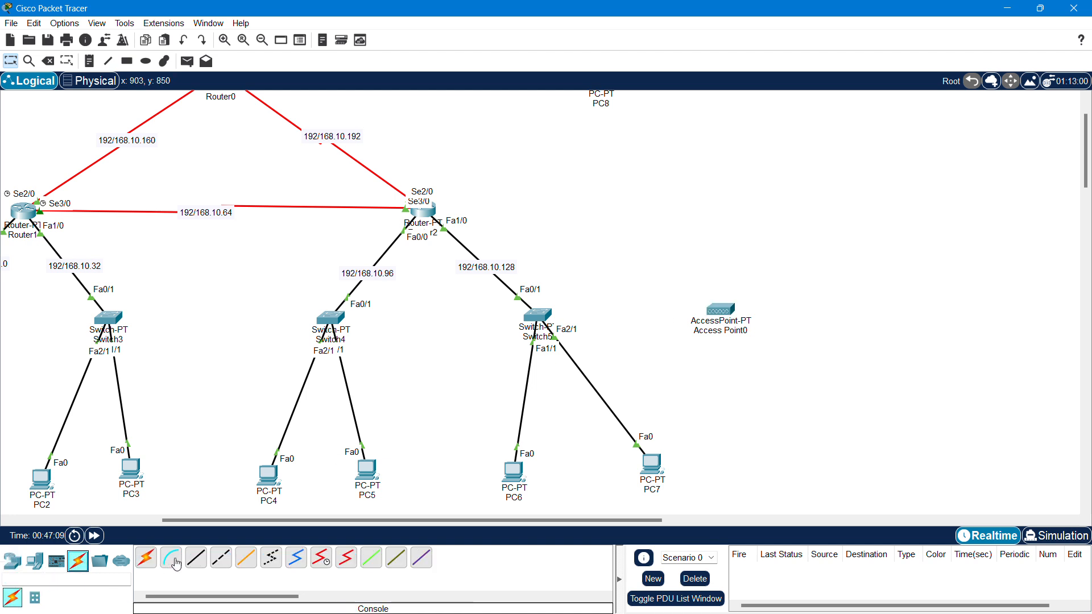
left_click(146, 558)
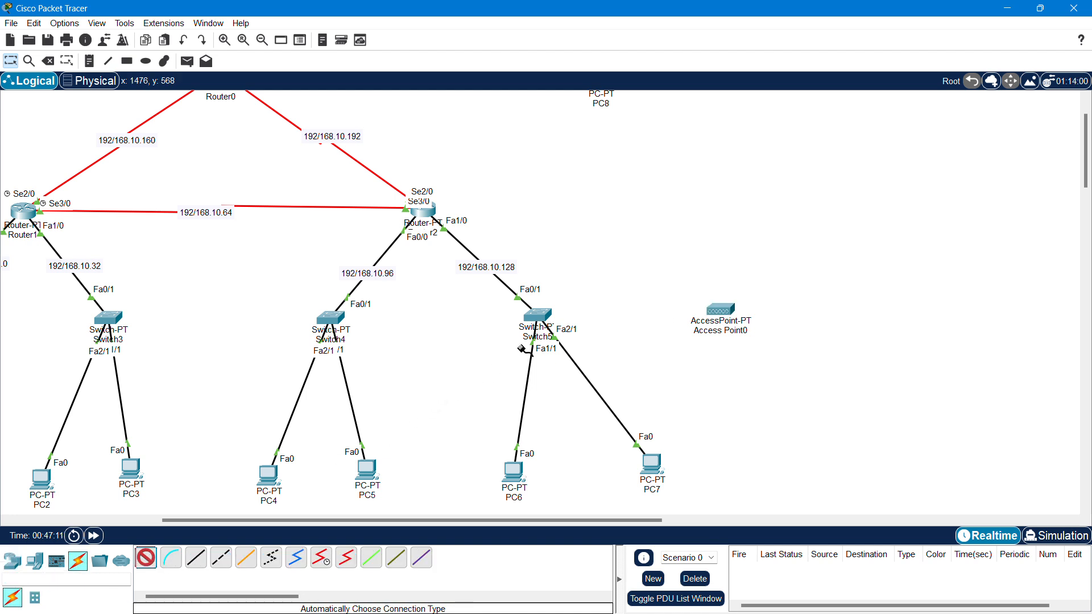
left_click(535, 316)
left_click(720, 310)
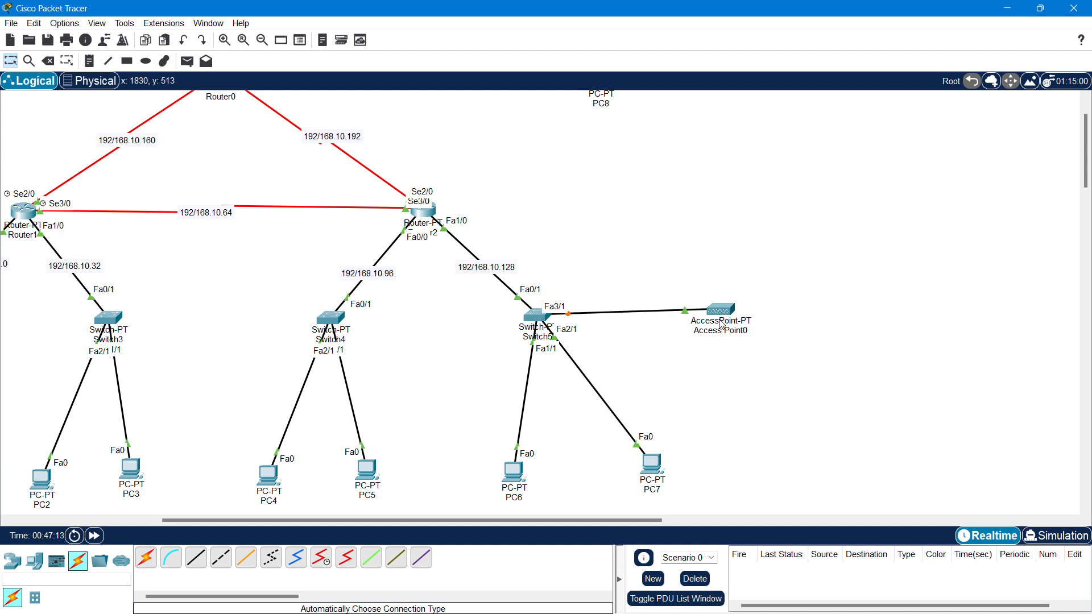
left_click_drag(720, 313, 722, 319)
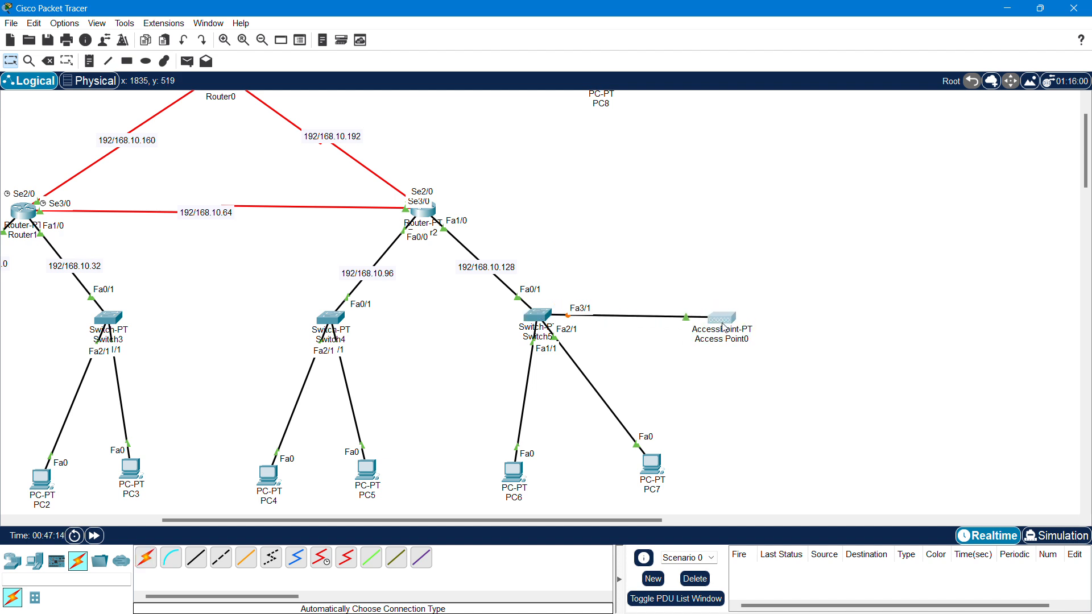
- Add Laptop0 right of Access Point0 and Laptop1 below it from End Devices
left_click(13, 561)
left_click(28, 563)
left_click(171, 558)
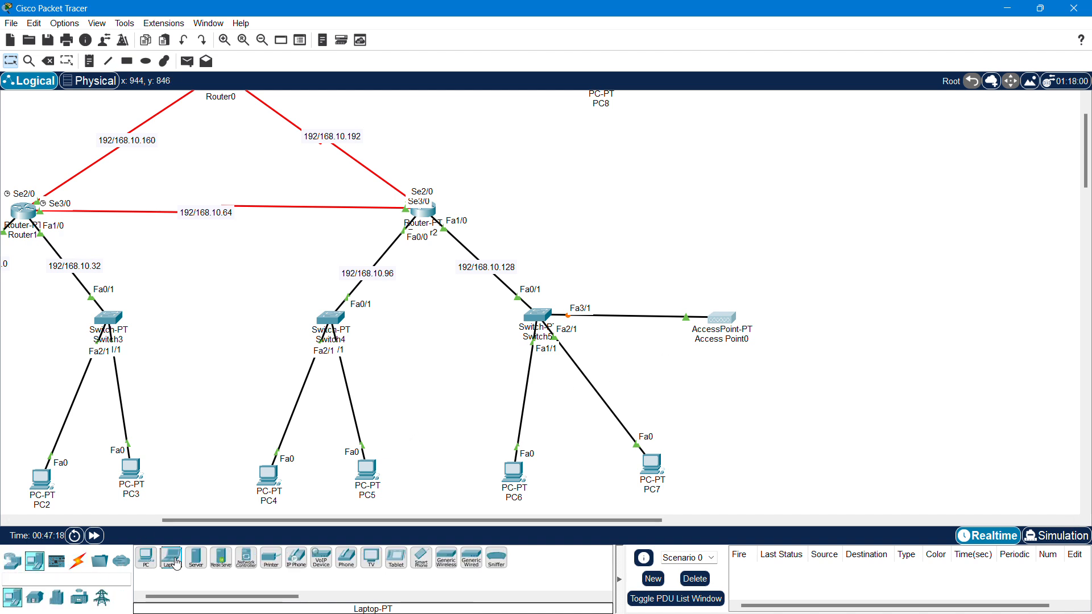
left_click(883, 278)
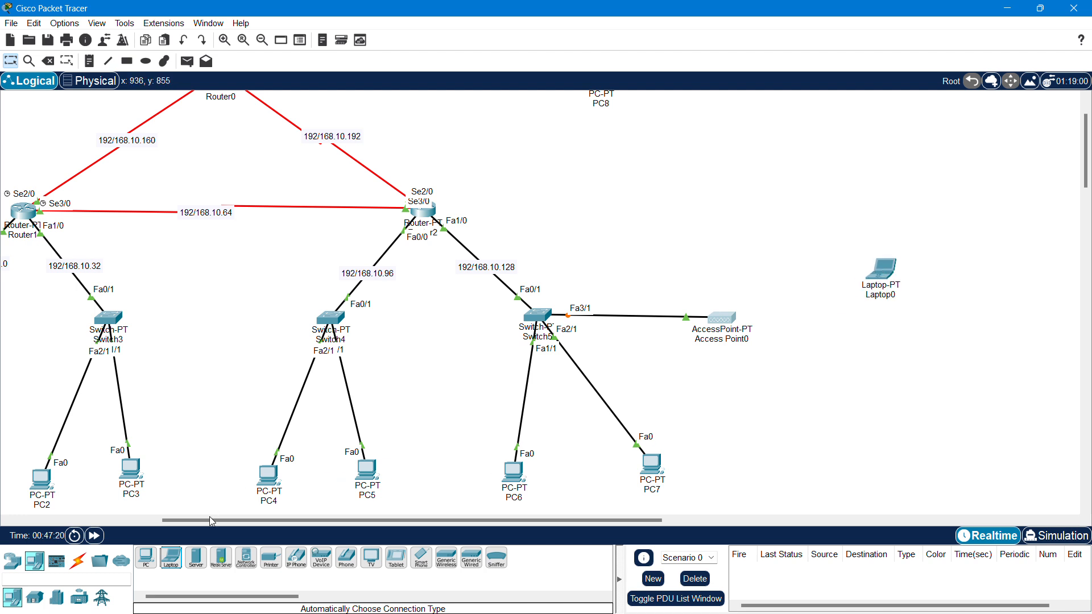
left_click(174, 562)
left_click(868, 384)
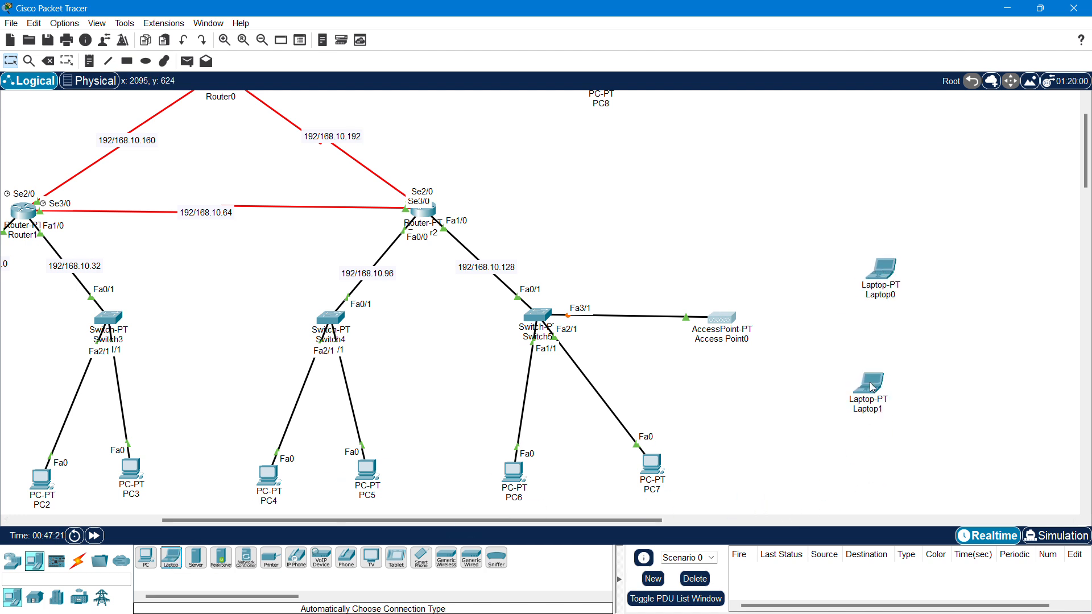
left_click_drag(881, 273, 876, 276)
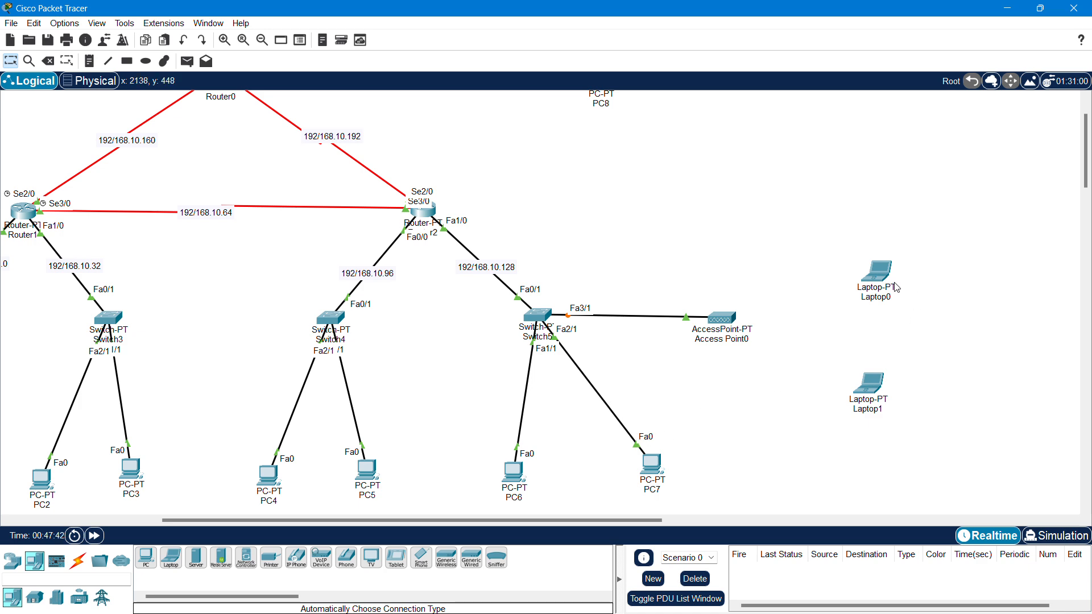
mouse_move(897, 288)
- Power Laptop0 off, swap its Ethernet module for a WPC300N card, and power it back on
left_click(878, 281)
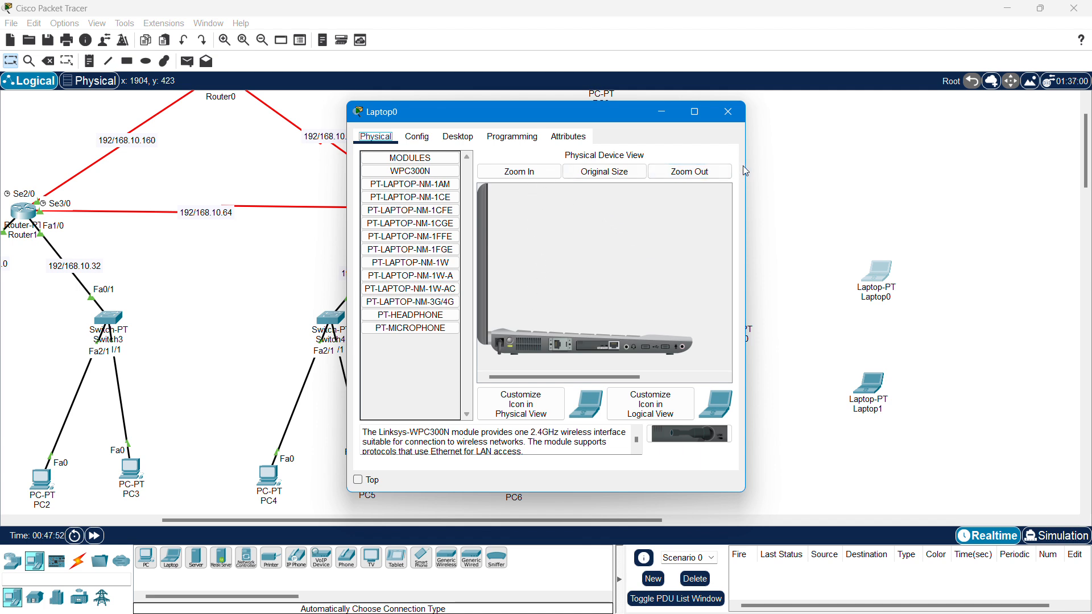
left_click_drag(747, 163, 914, 165)
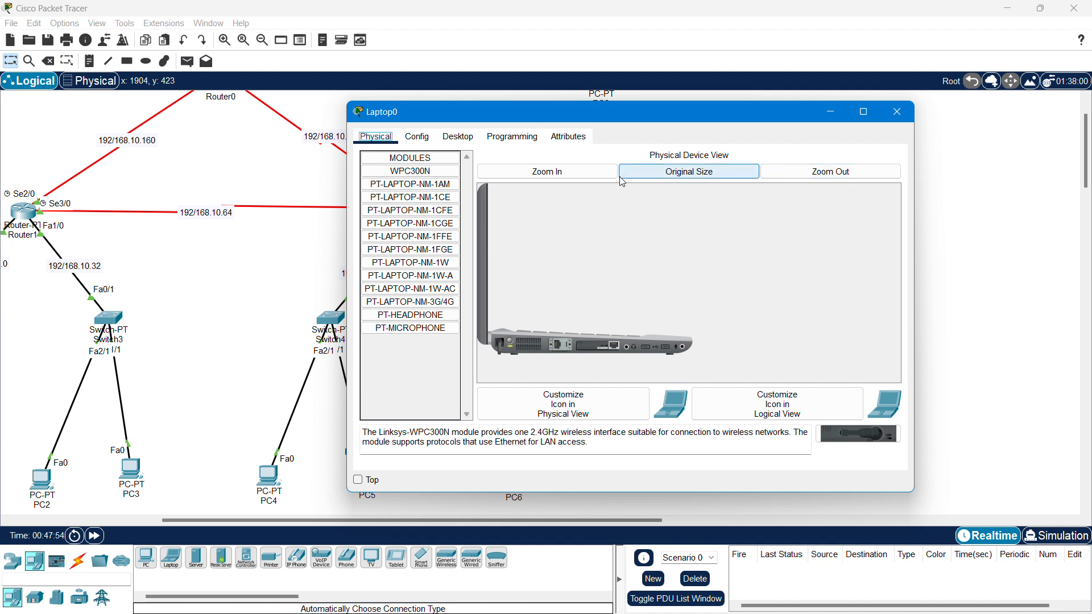
left_click(567, 176)
scroll(602, 257, "down", 5)
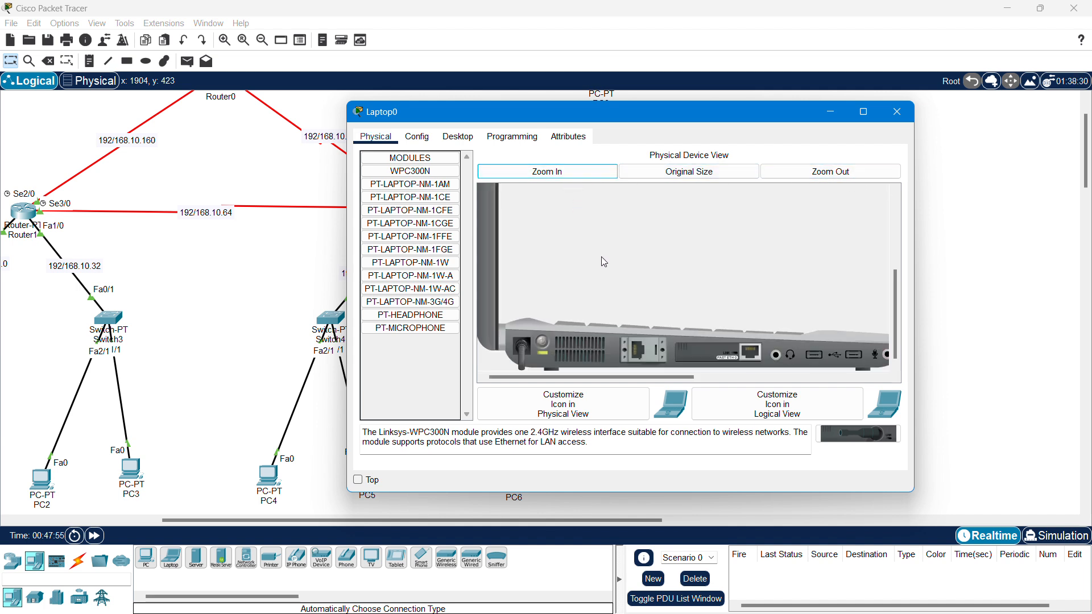
left_click(544, 342)
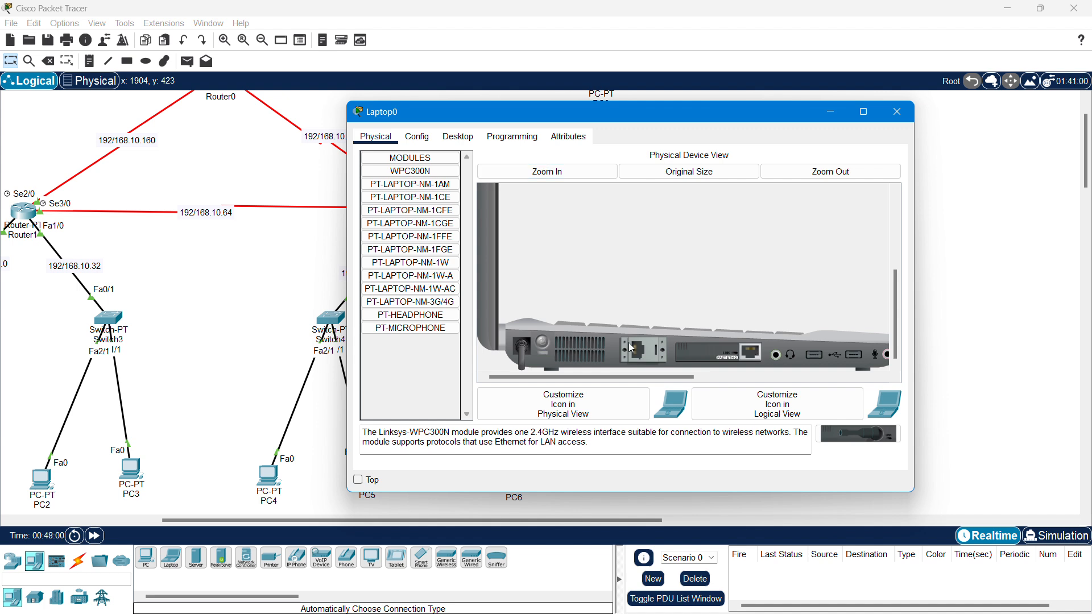
left_click(543, 341)
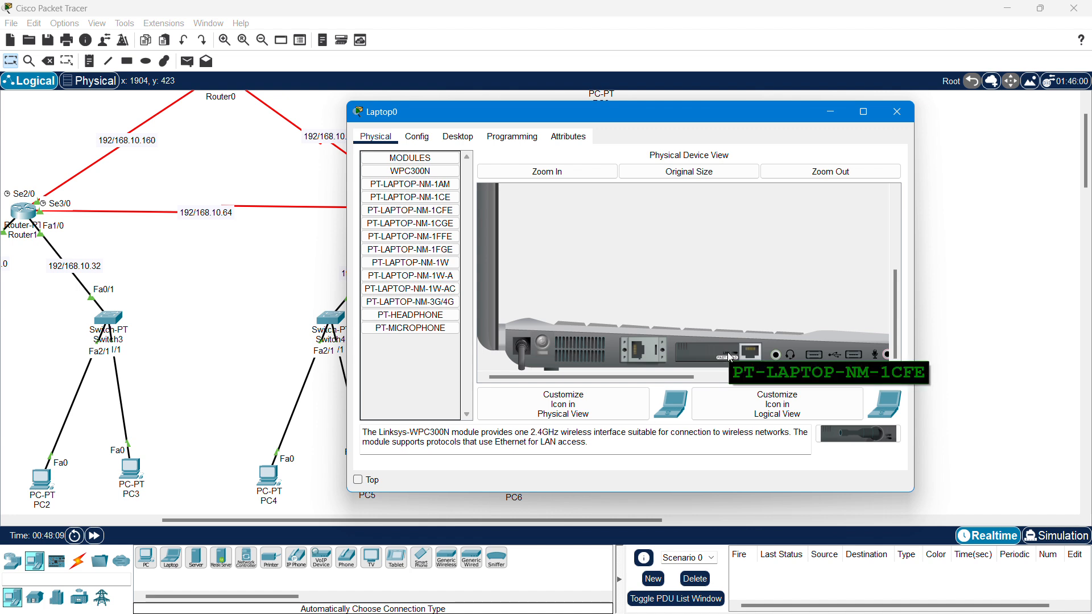
left_click_drag(731, 357, 415, 347)
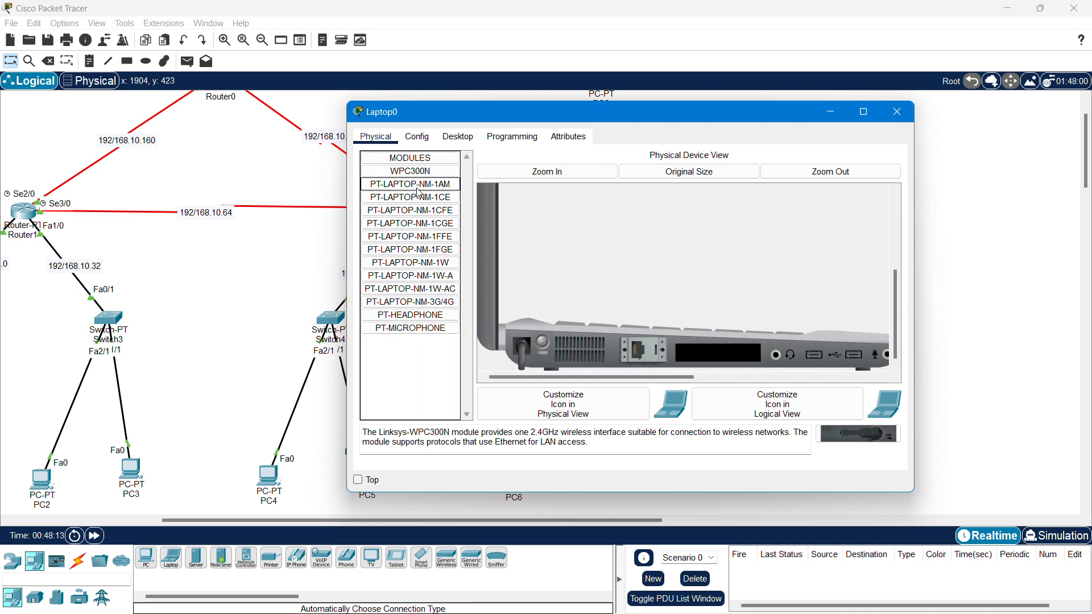
left_click_drag(419, 173, 712, 354)
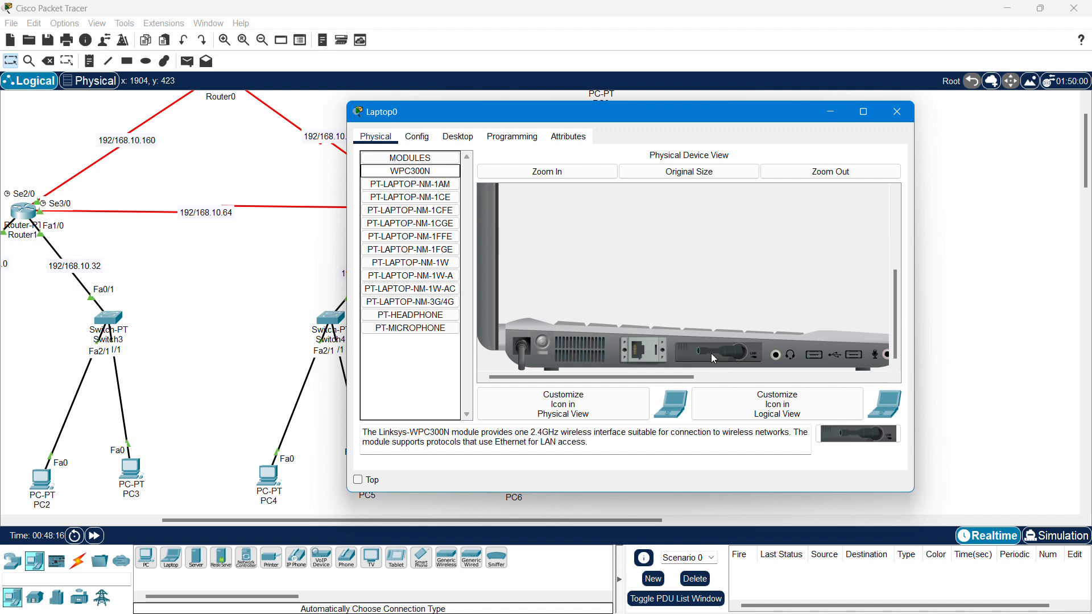
left_click(541, 343)
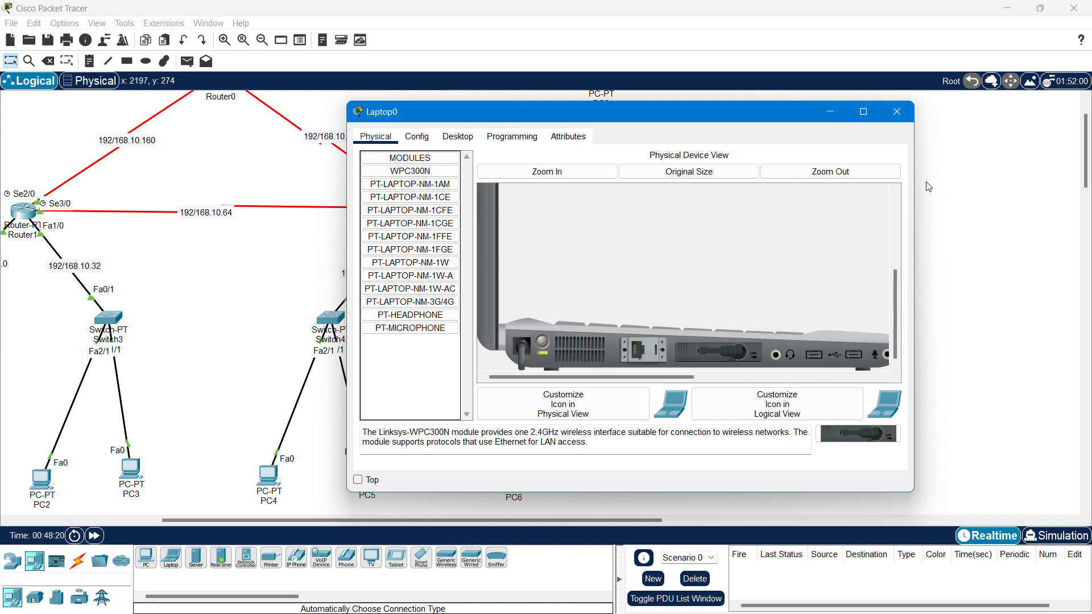
left_click(903, 119)
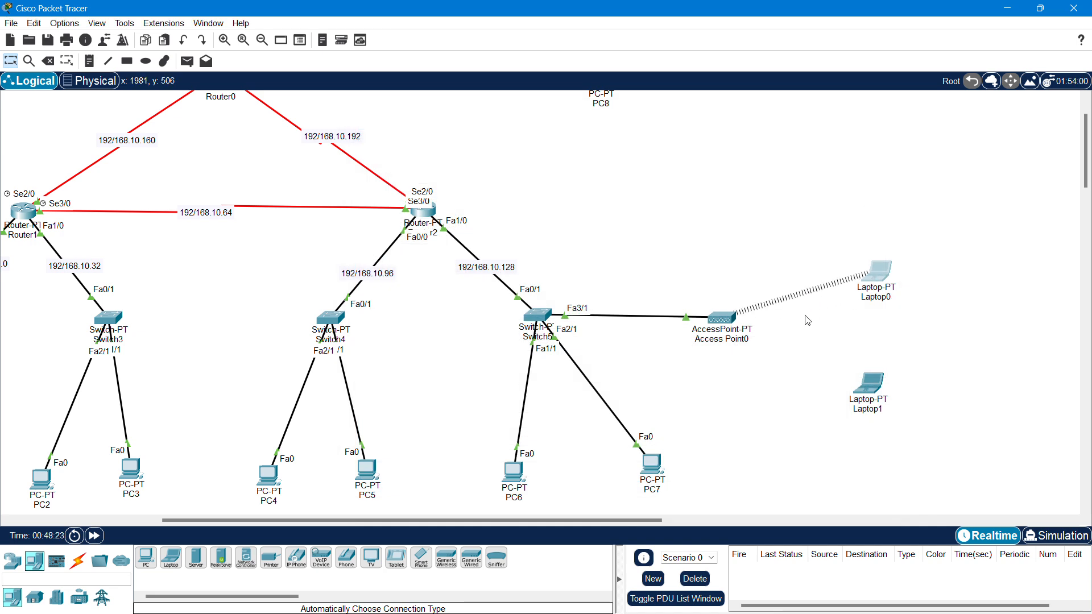
- Open Laptop1's Physical view zoomed in on its module slot
left_click(870, 384)
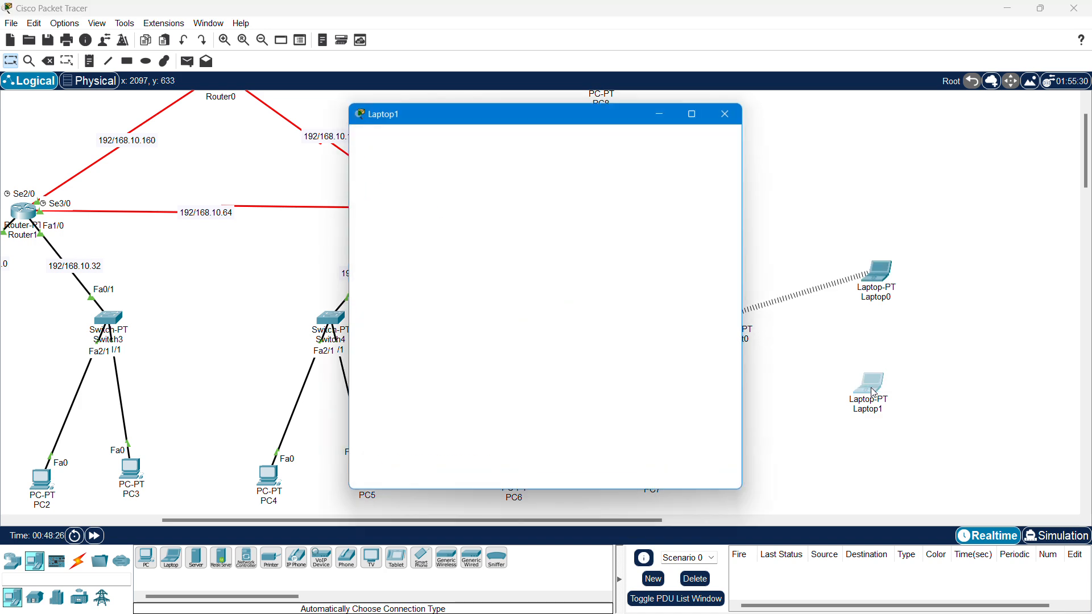
left_click(519, 171)
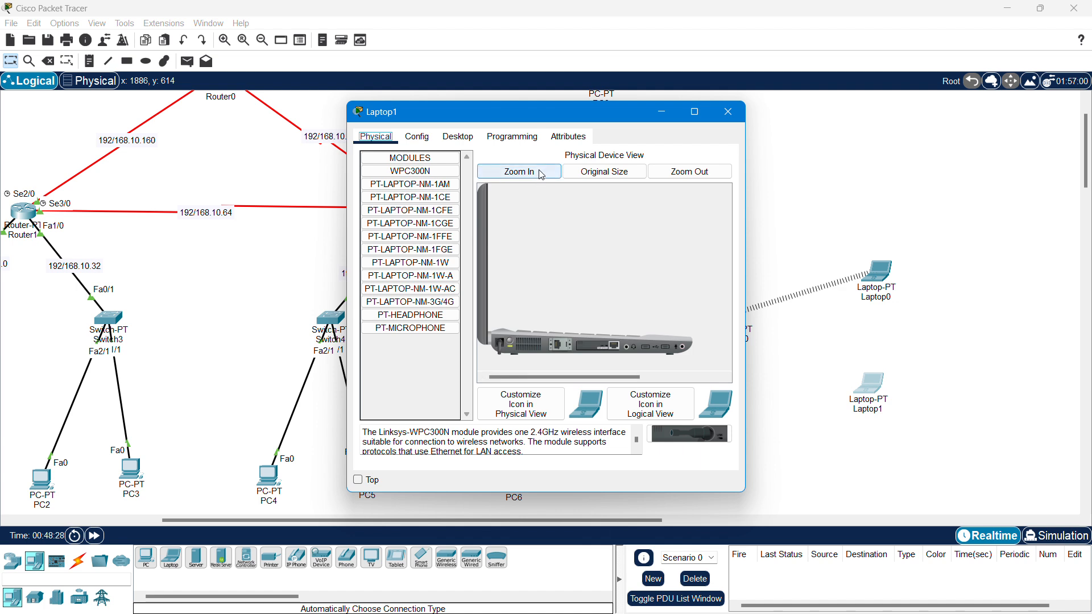
scroll(571, 254, "down", 3)
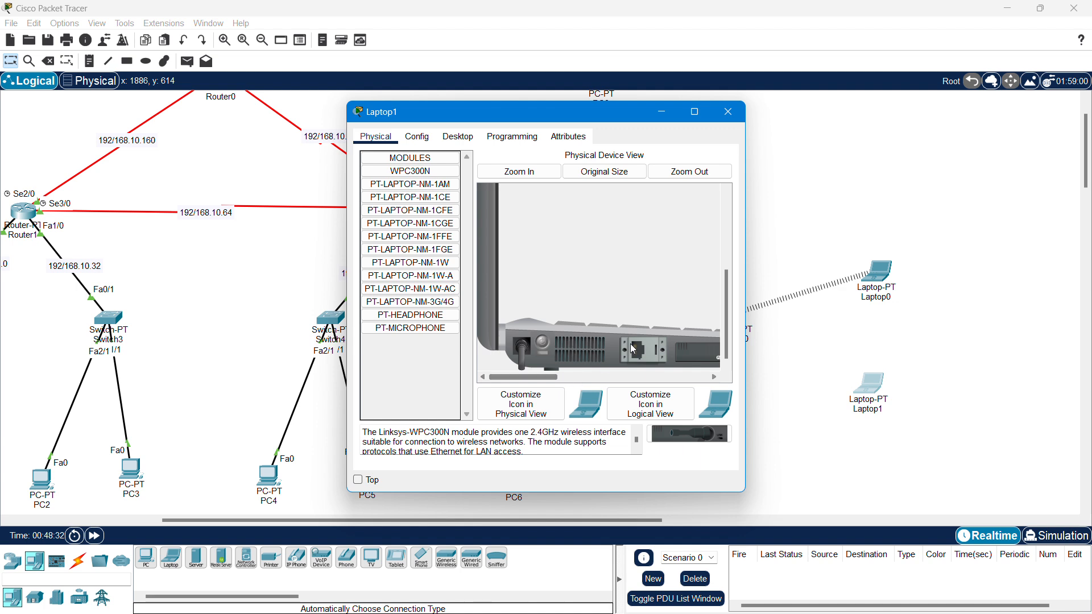
left_click(689, 172)
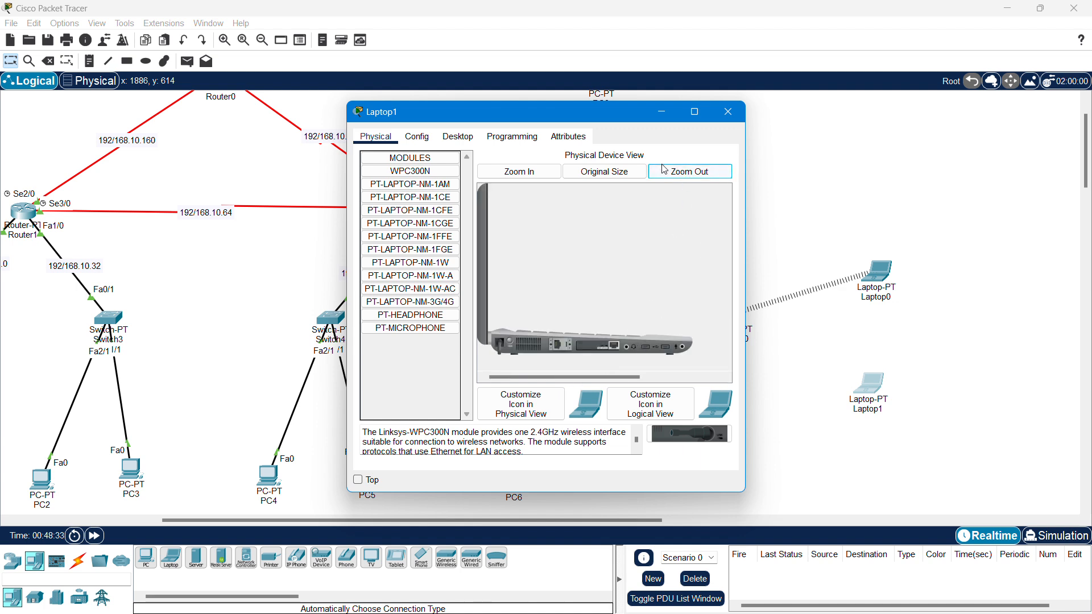
left_click(518, 171)
left_click_drag(747, 184, 923, 183)
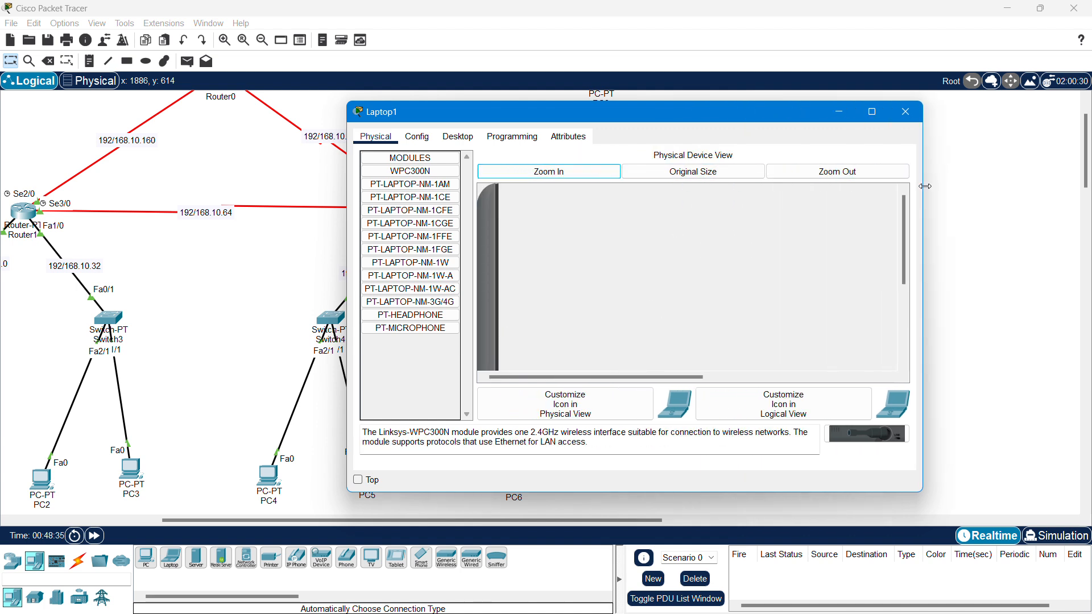
scroll(706, 286, "down", 5)
- Replace Laptop1's Ethernet module with WPC300N, power it on, and select the wireless devices
left_click_drag(711, 351, 424, 359)
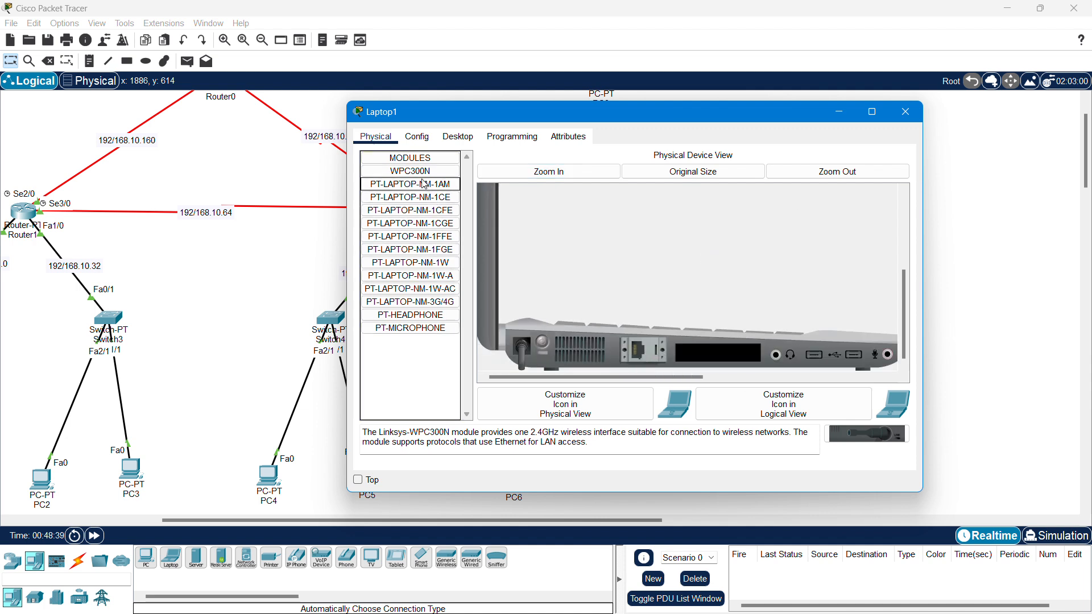
left_click_drag(424, 171, 713, 352)
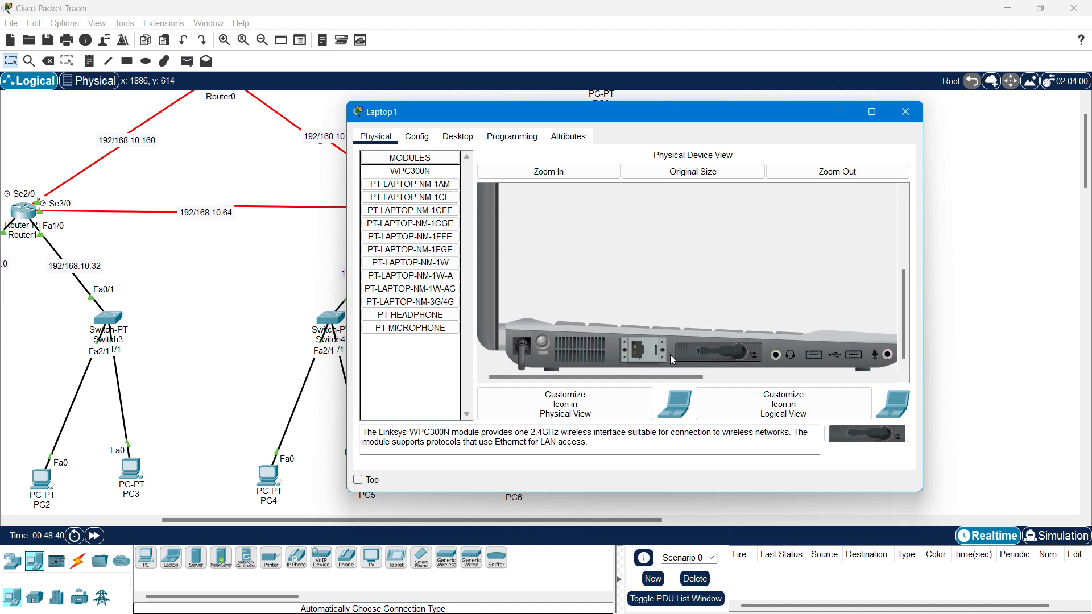
left_click(544, 341)
left_click(908, 116)
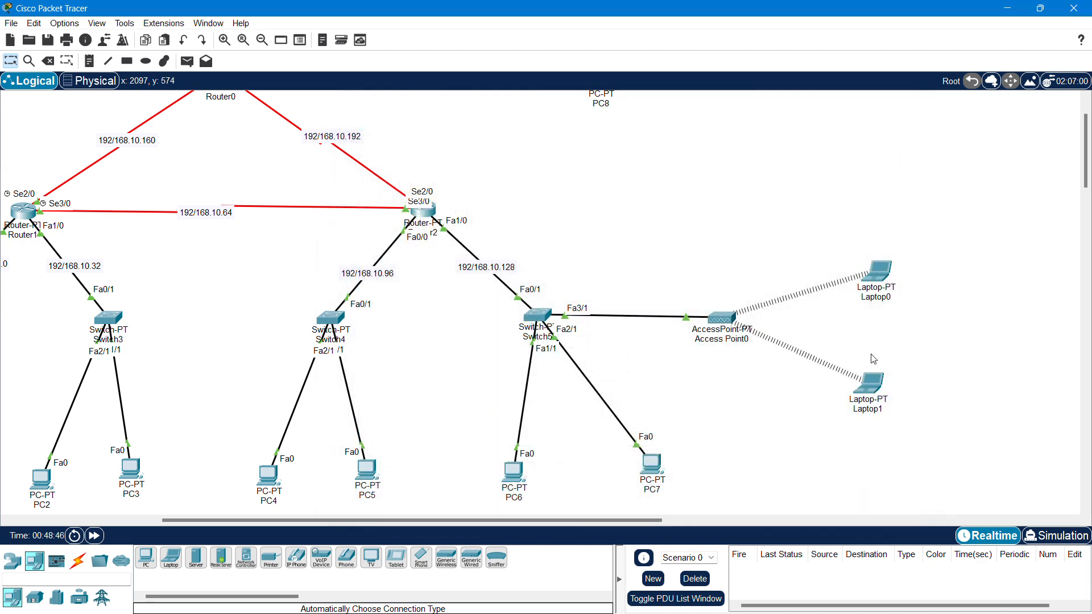
left_click_drag(904, 231, 711, 449)
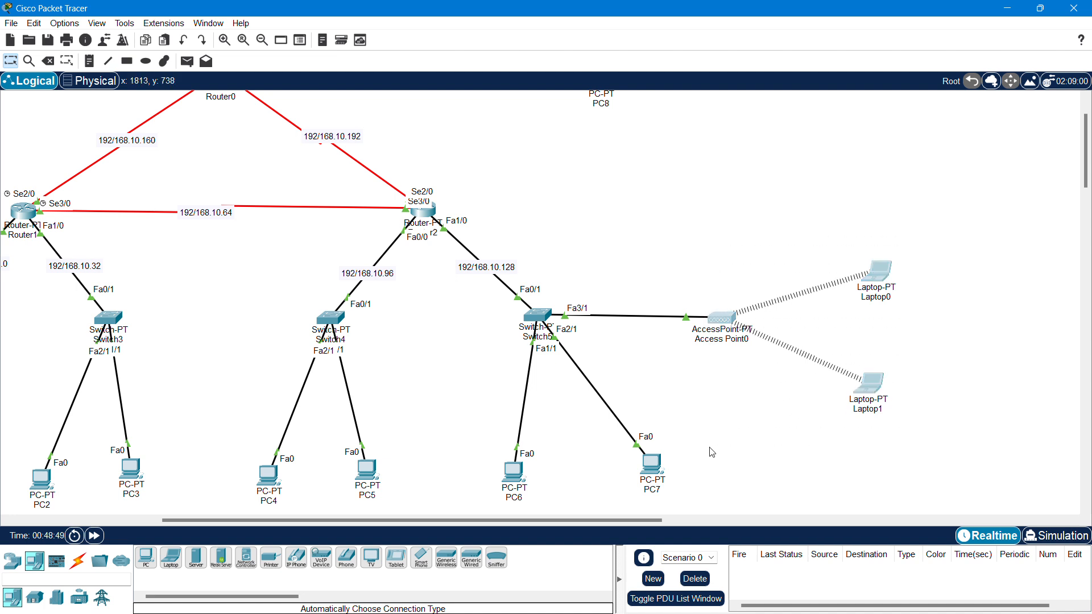
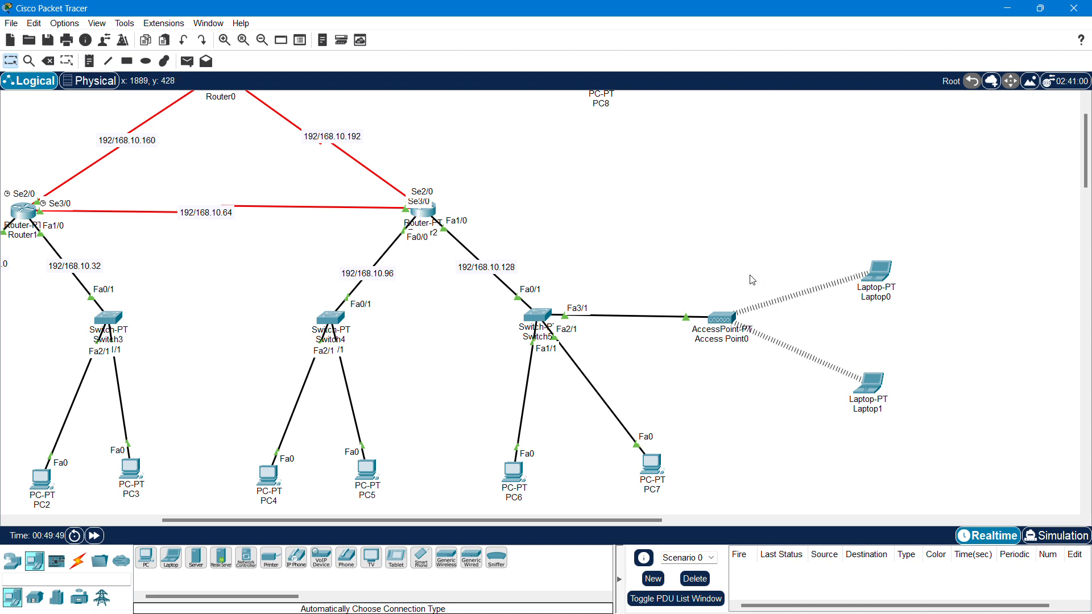
- Open the wireless Port 1 configuration of Access Point0
left_click(724, 319)
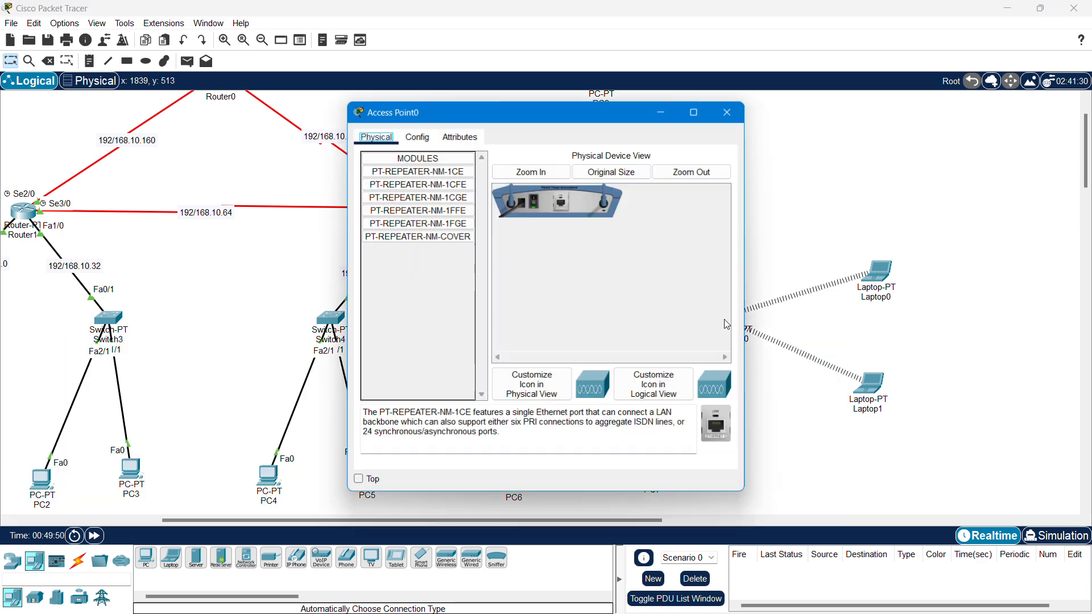
left_click_drag(549, 127, 448, 128)
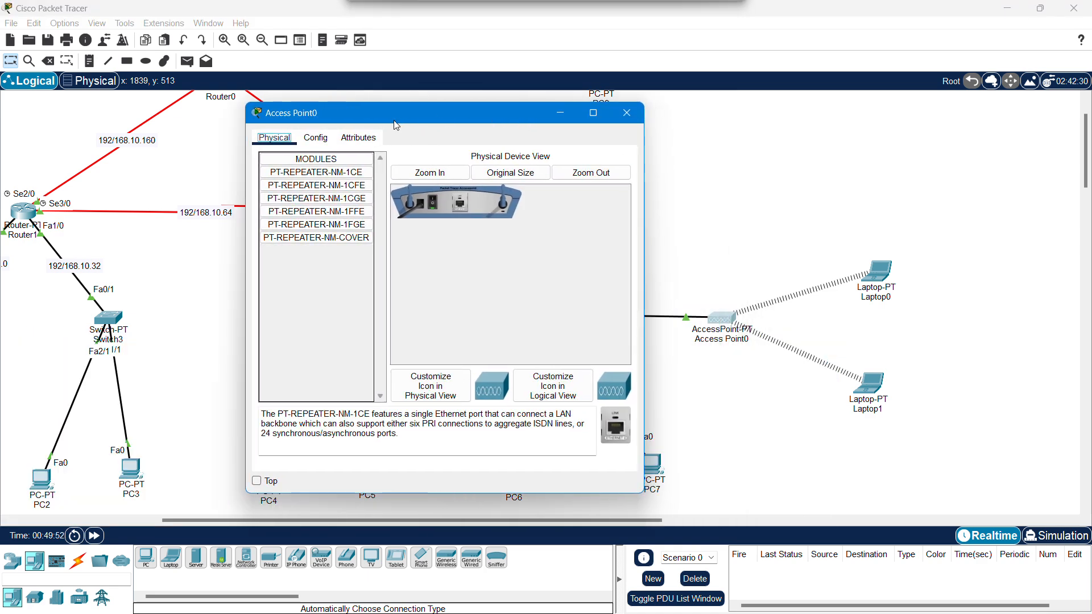
left_click(315, 139)
left_click(299, 215)
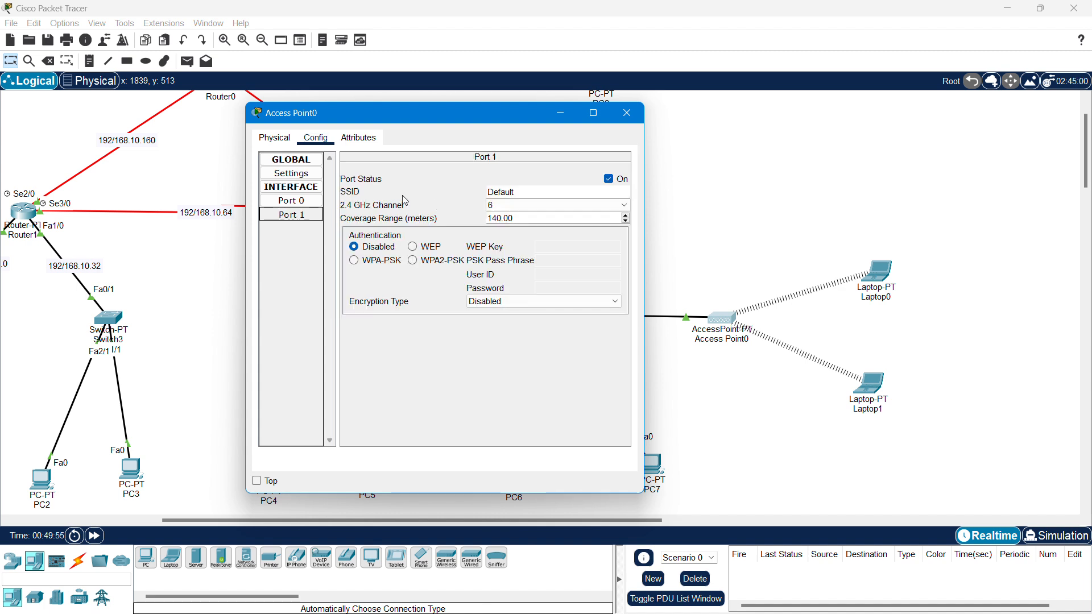
- Change the SSID from Default to APADE, keeping channel 6 and 140 m coverage
double_click(522, 191)
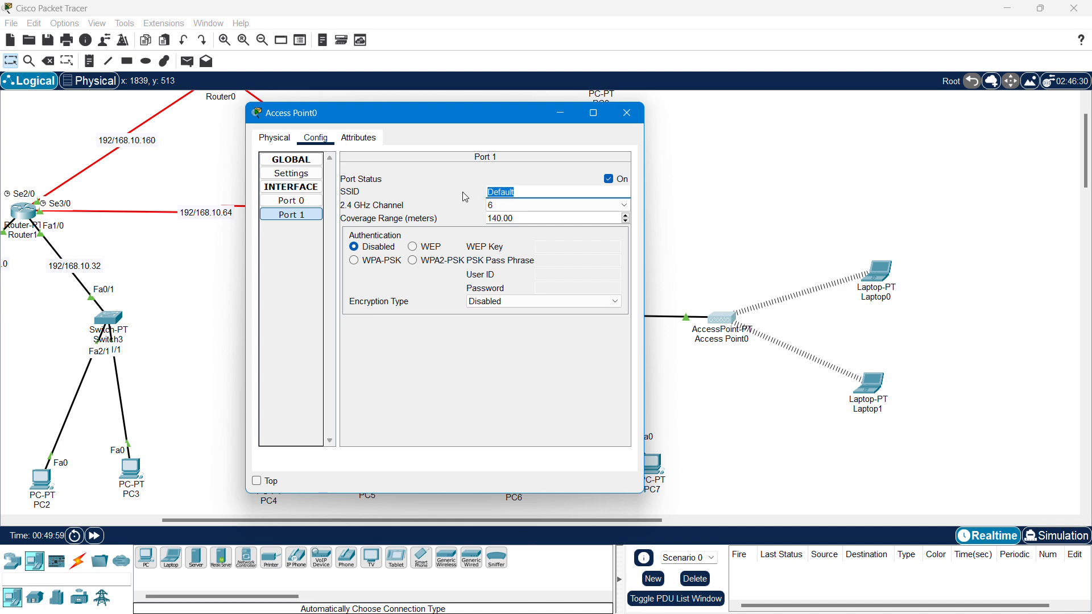
type("APADE")
key("Tab")
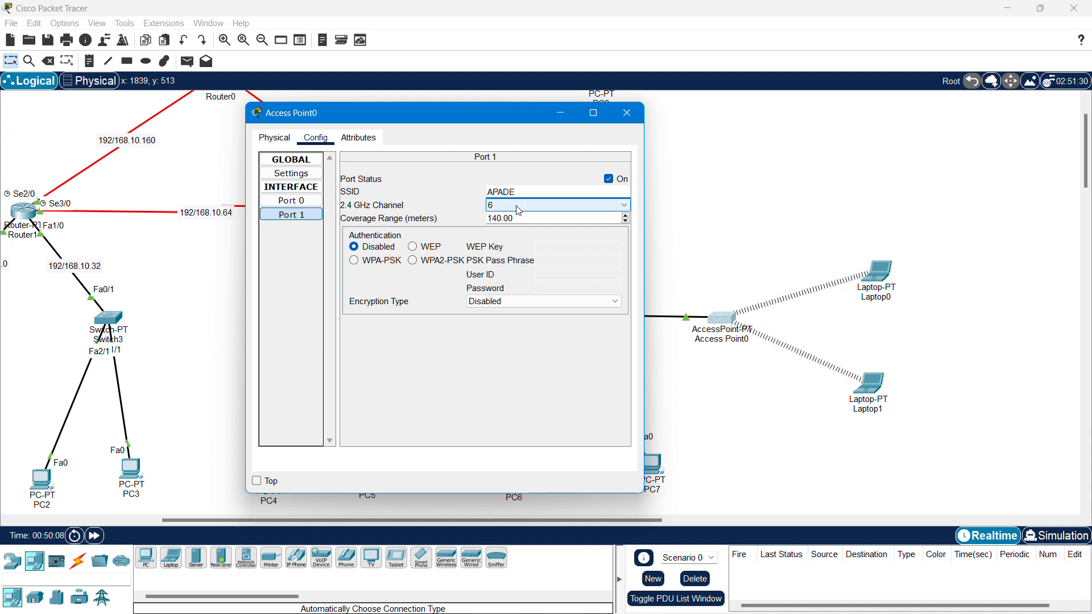
left_click(517, 208)
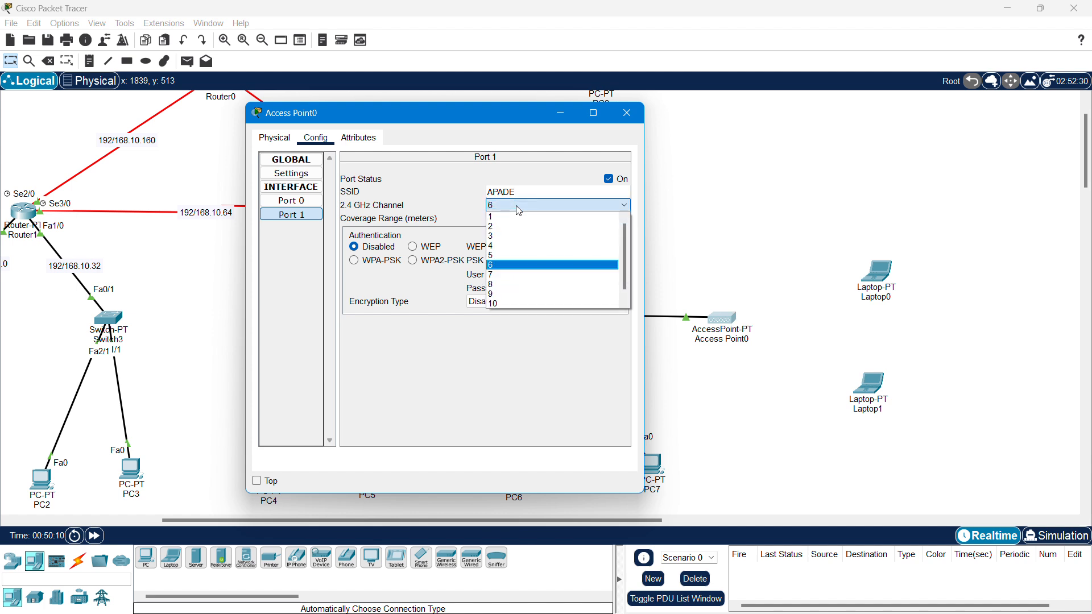
left_click(518, 206)
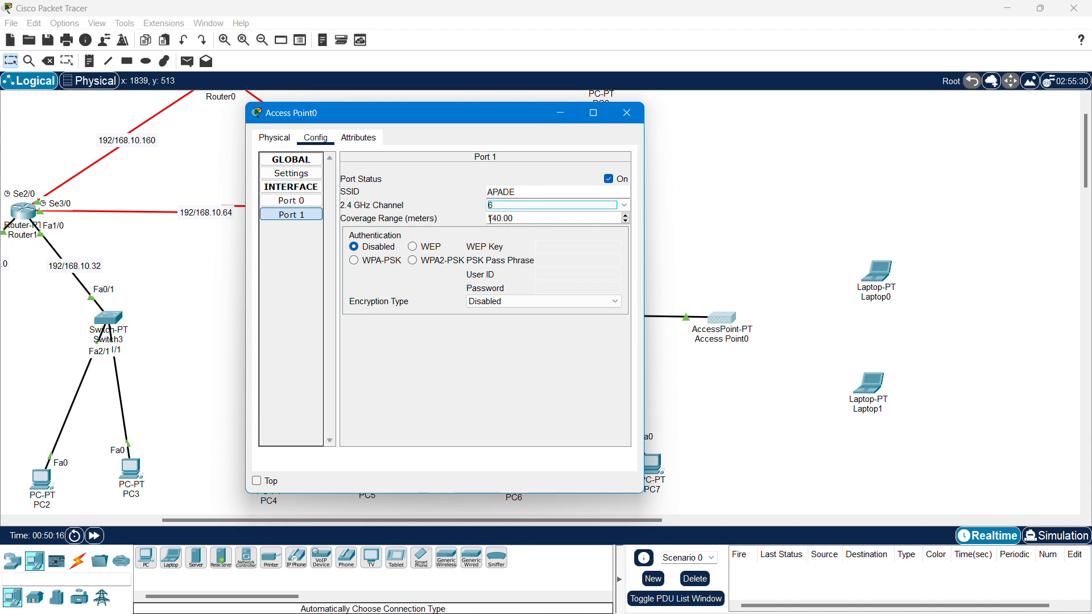
left_click_drag(488, 218, 523, 222)
left_click_drag(643, 252, 896, 252)
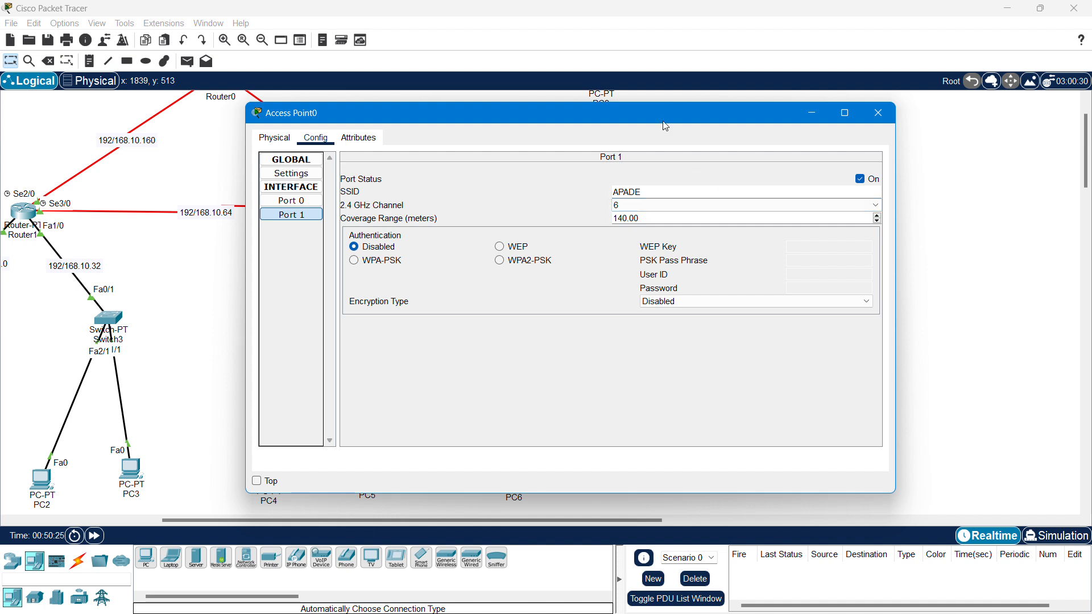
left_click_drag(664, 122, 536, 114)
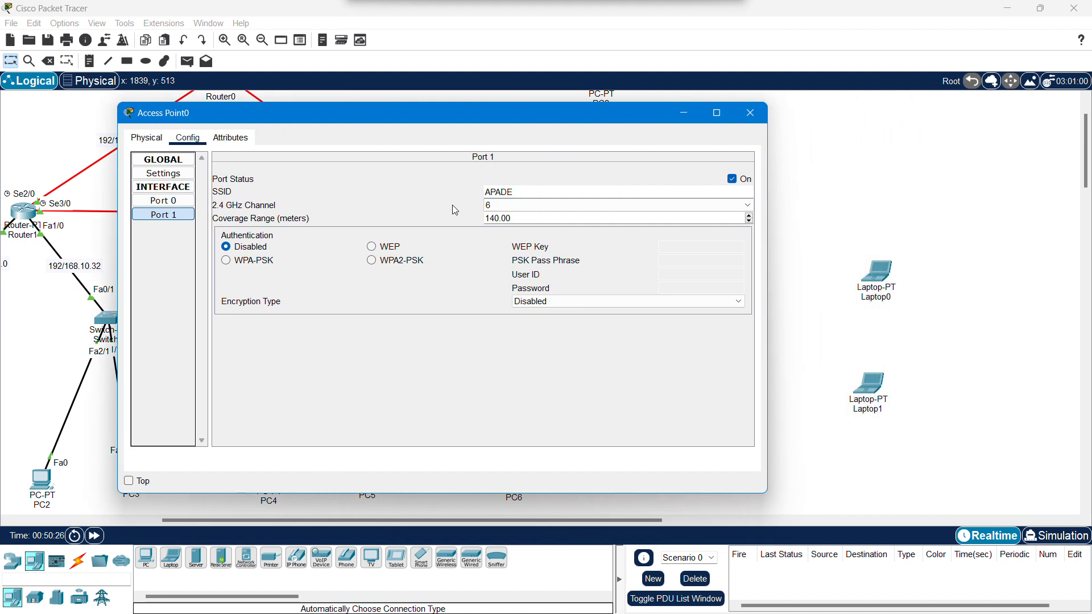
- Switch APADE's authentication to WPA2-PSK with the pass phrase, then close Access Point0's window
left_click(373, 260)
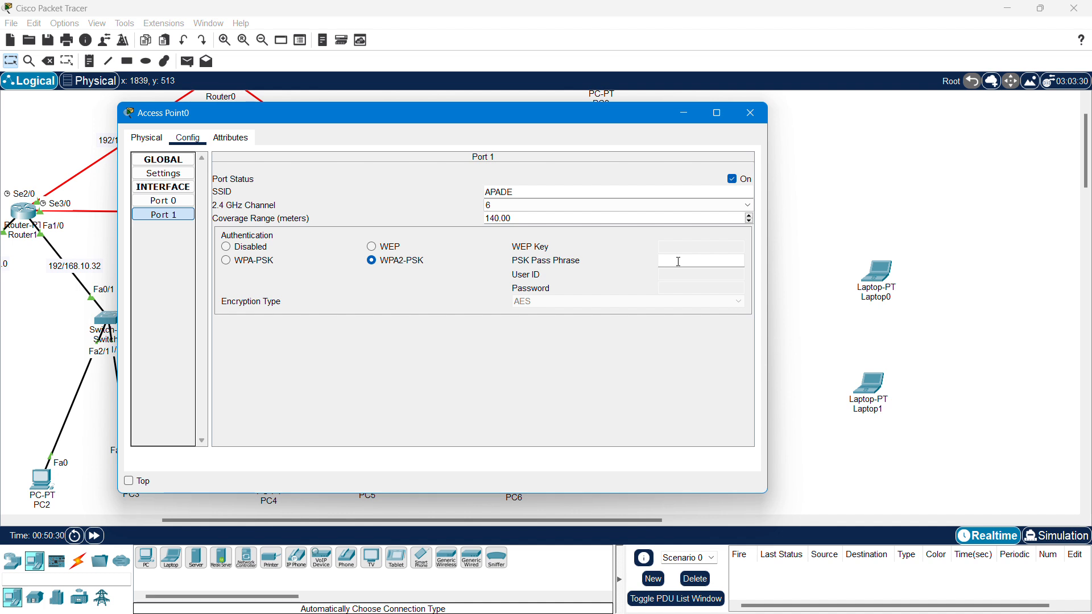
type("apade@20")
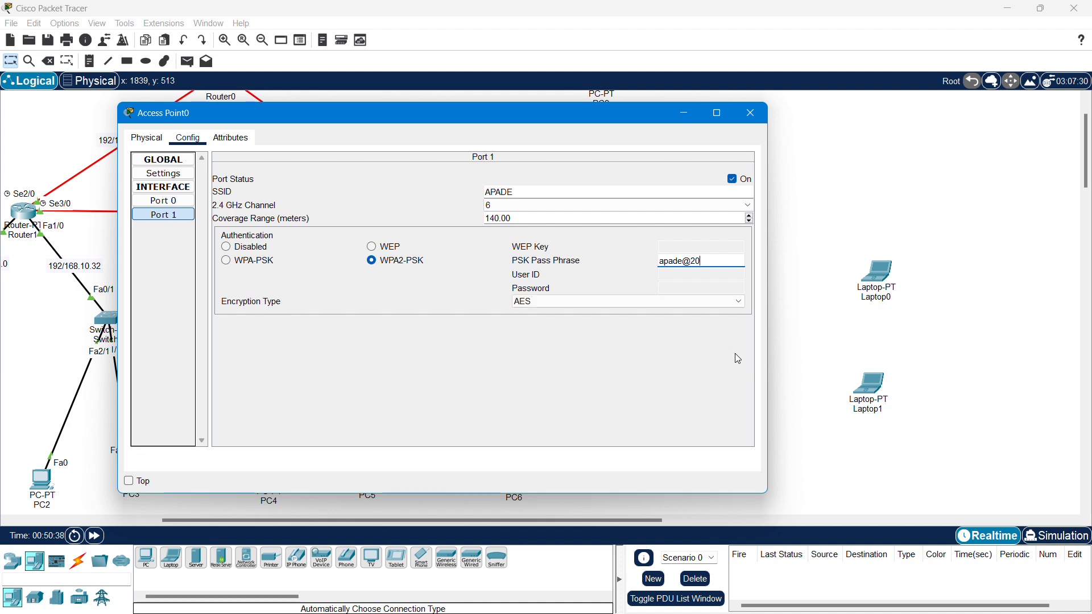
type("25!")
left_click(735, 354)
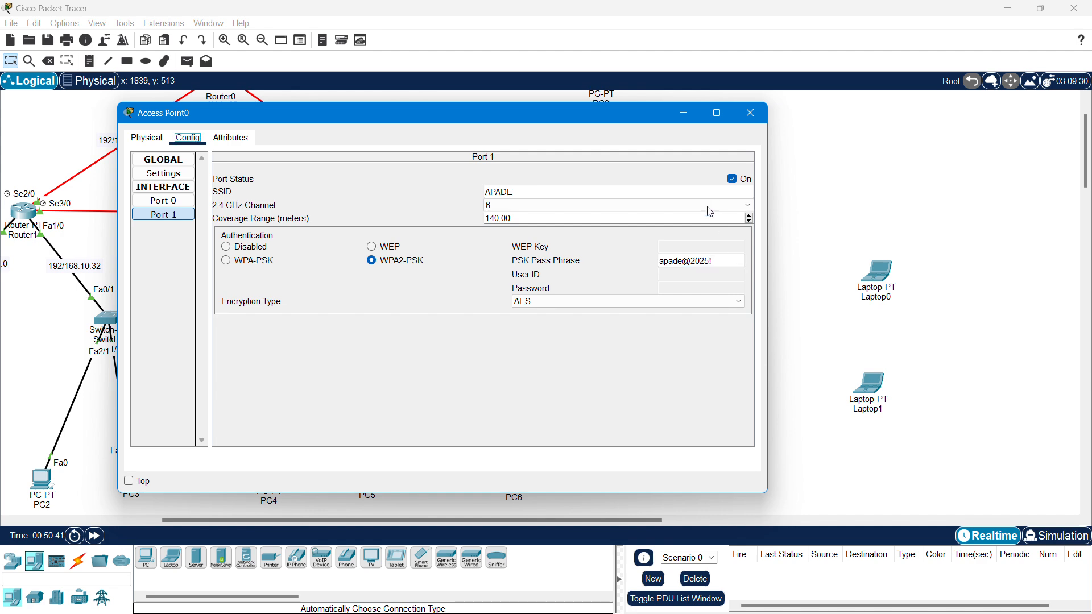
left_click(751, 113)
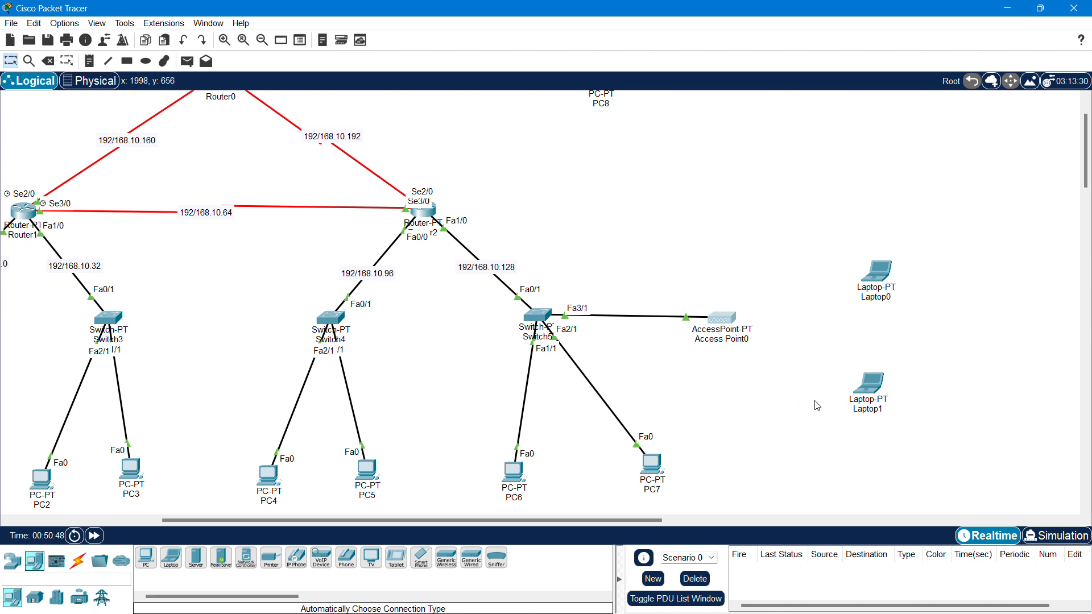
left_click_drag(837, 227, 934, 444)
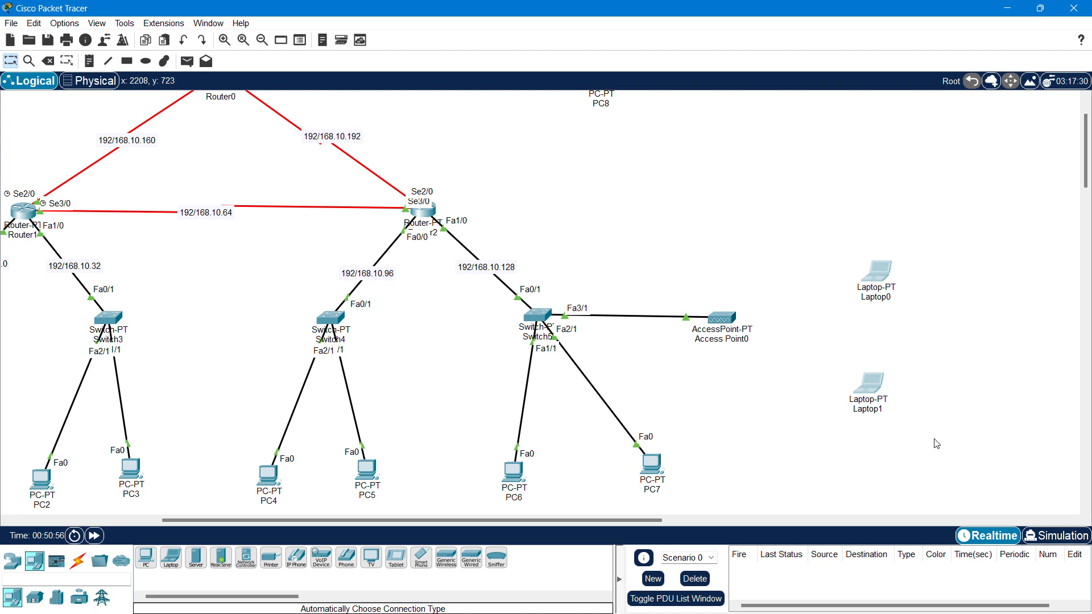
left_click(722, 318)
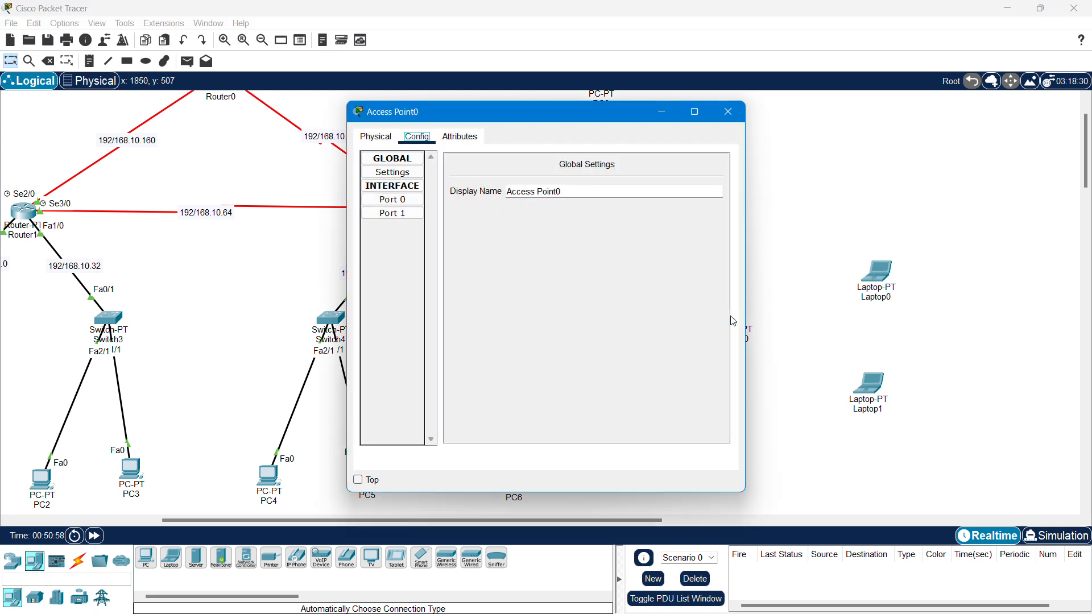
left_click(404, 214)
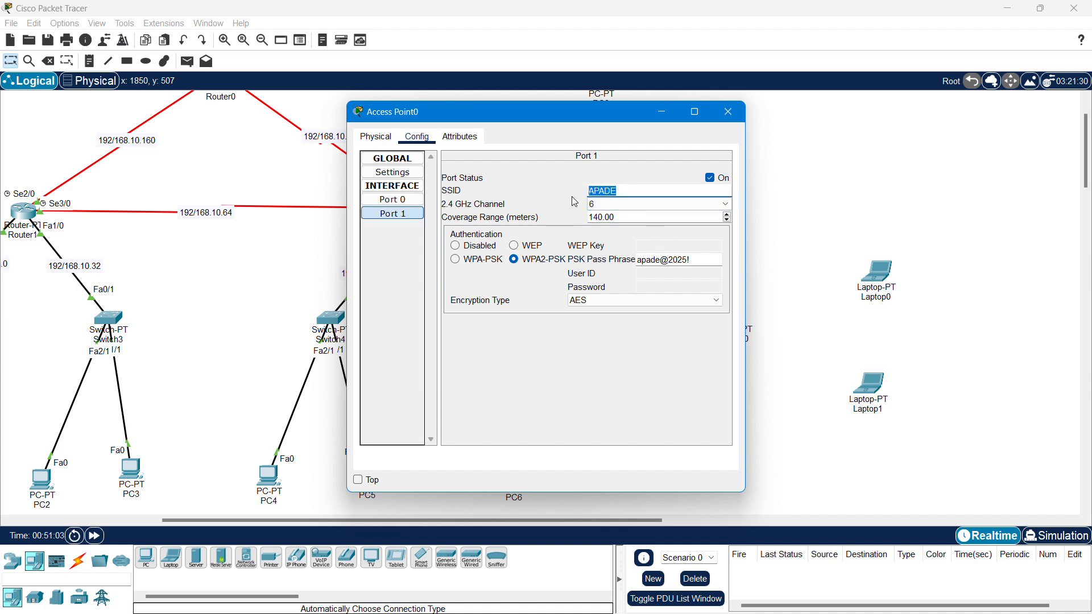
left_click(693, 260)
left_click_drag(693, 260, 634, 260)
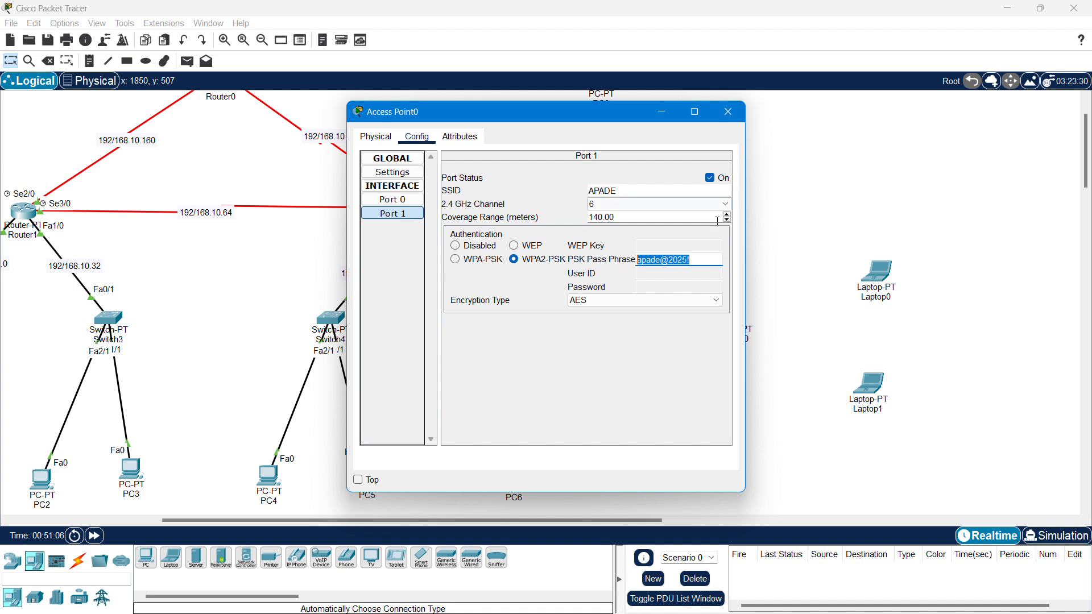
left_click(728, 111)
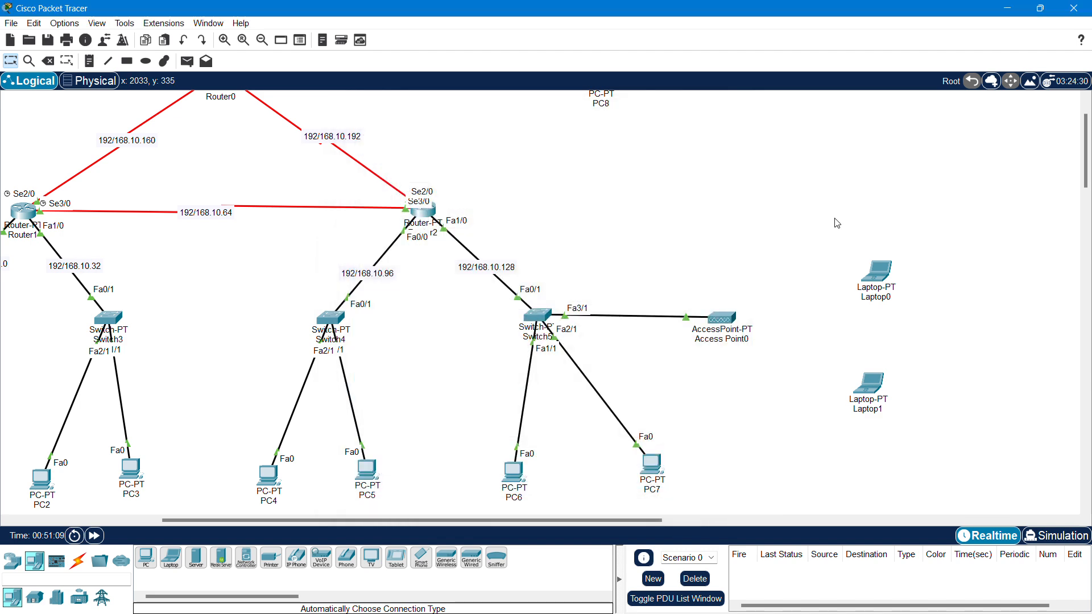
- Launch Laptop0's PC Wireless client and refresh its list of available networks
left_click(874, 273)
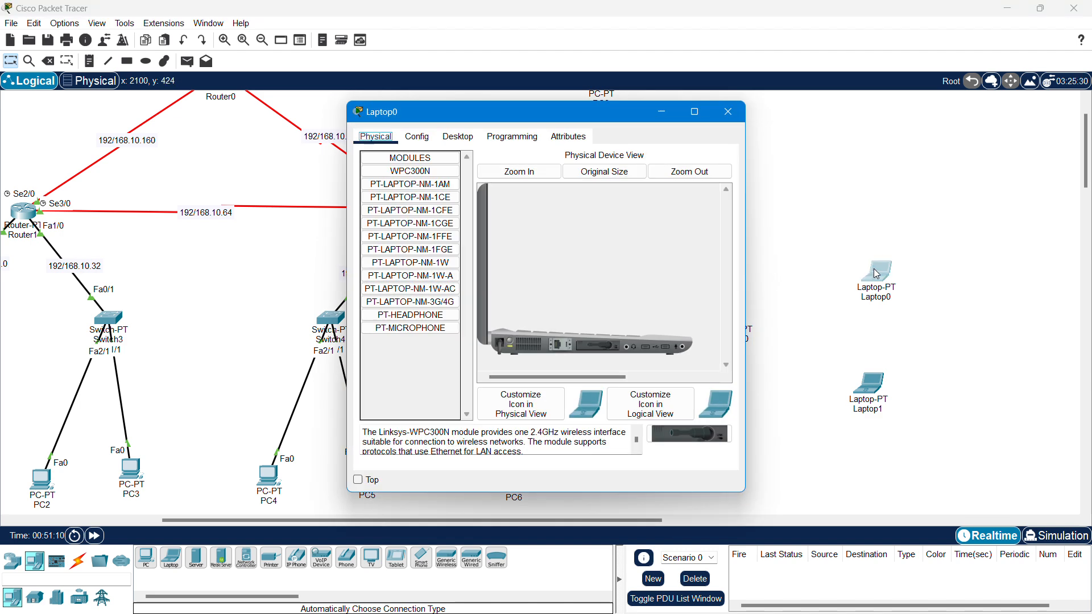
left_click(452, 136)
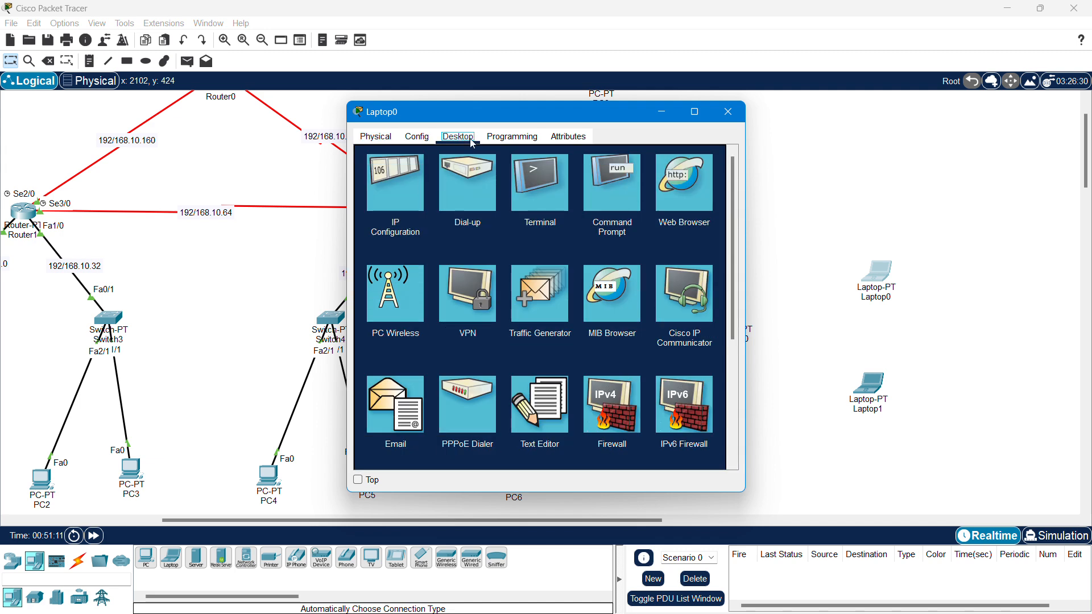
left_click(402, 307)
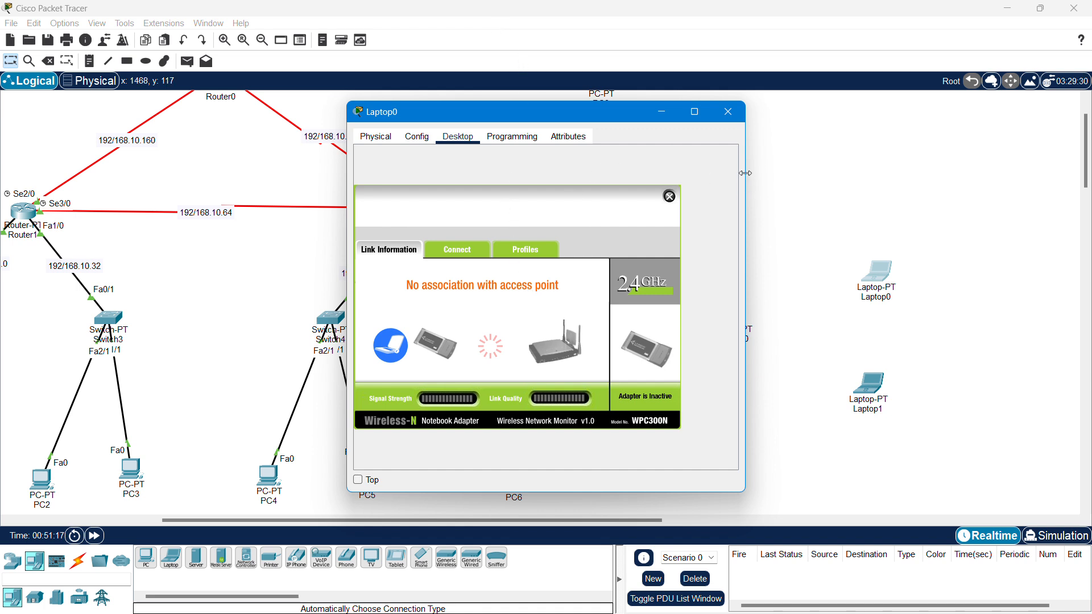
left_click_drag(745, 181, 836, 181)
left_click(454, 254)
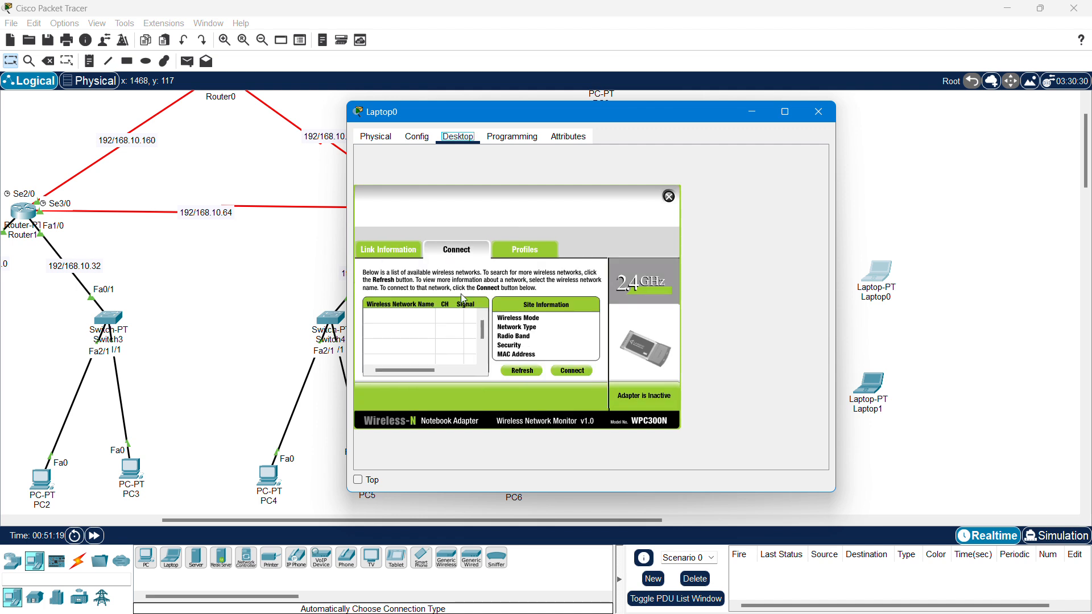
left_click(537, 372)
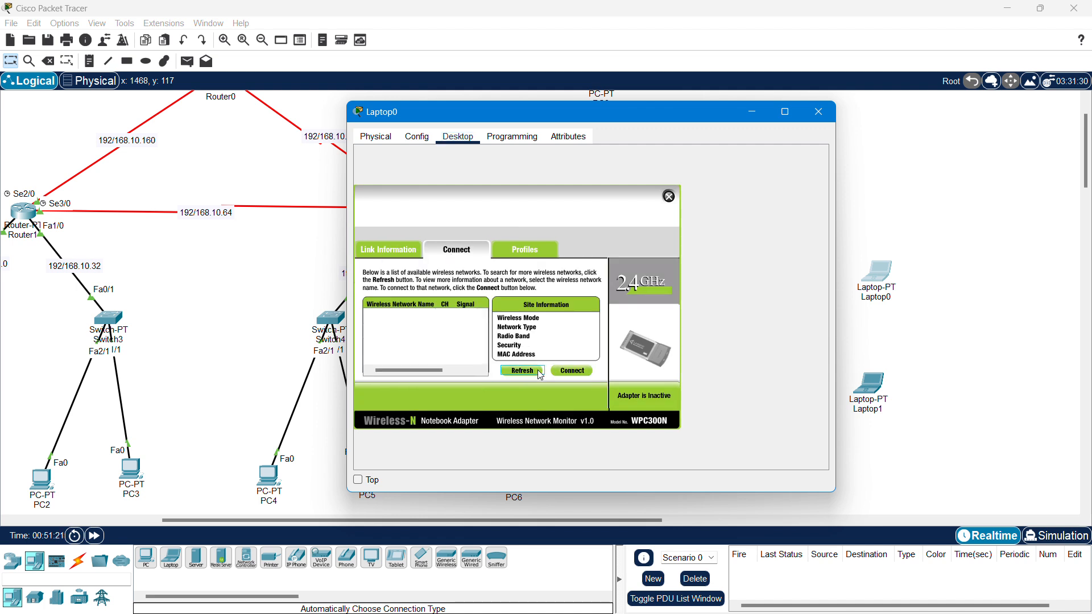
left_click_drag(591, 112, 444, 118)
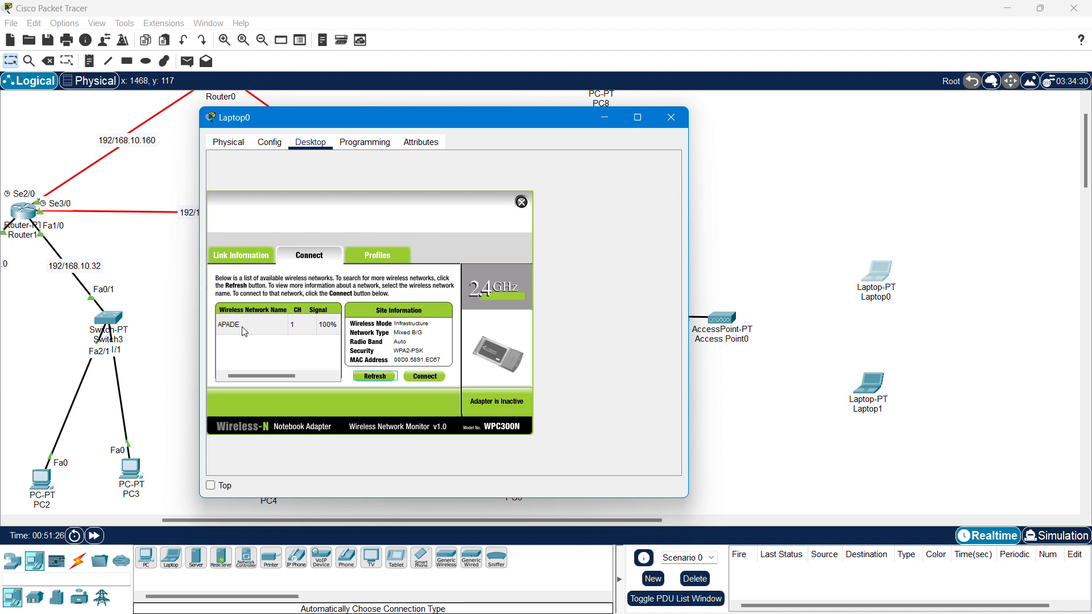
- Connect Laptop0 to APADE using the pre-shared key, then bring up Laptop1's window
left_click(243, 331)
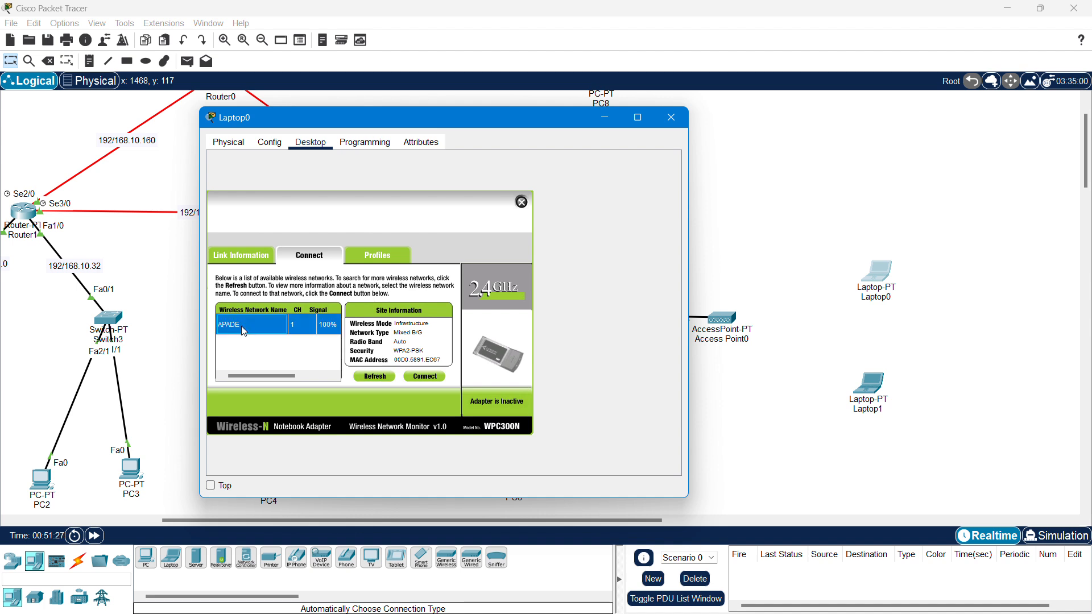
left_click(432, 377)
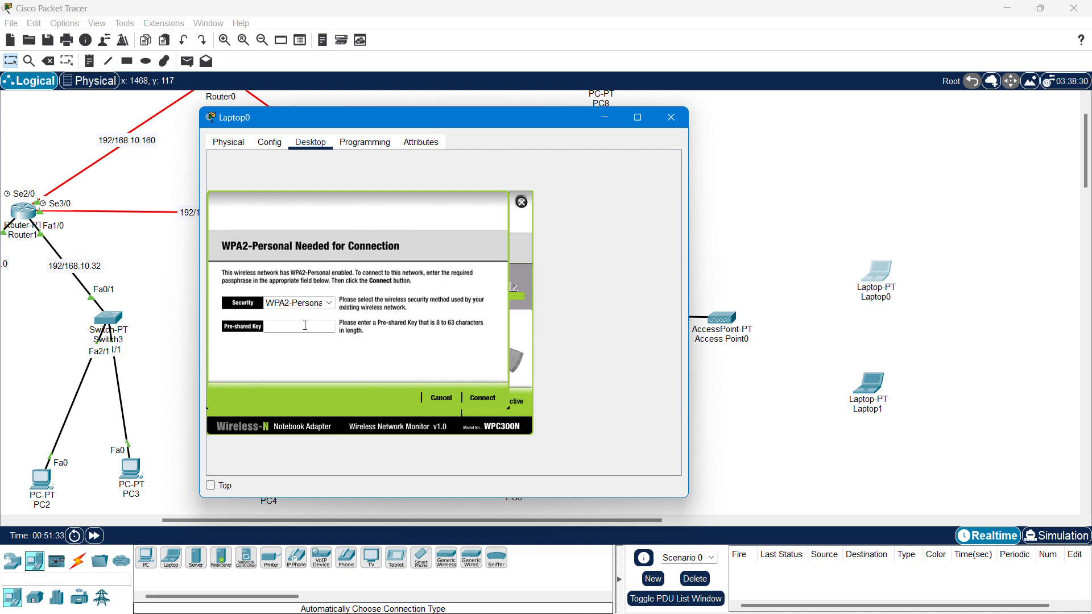
type("apade@2025!")
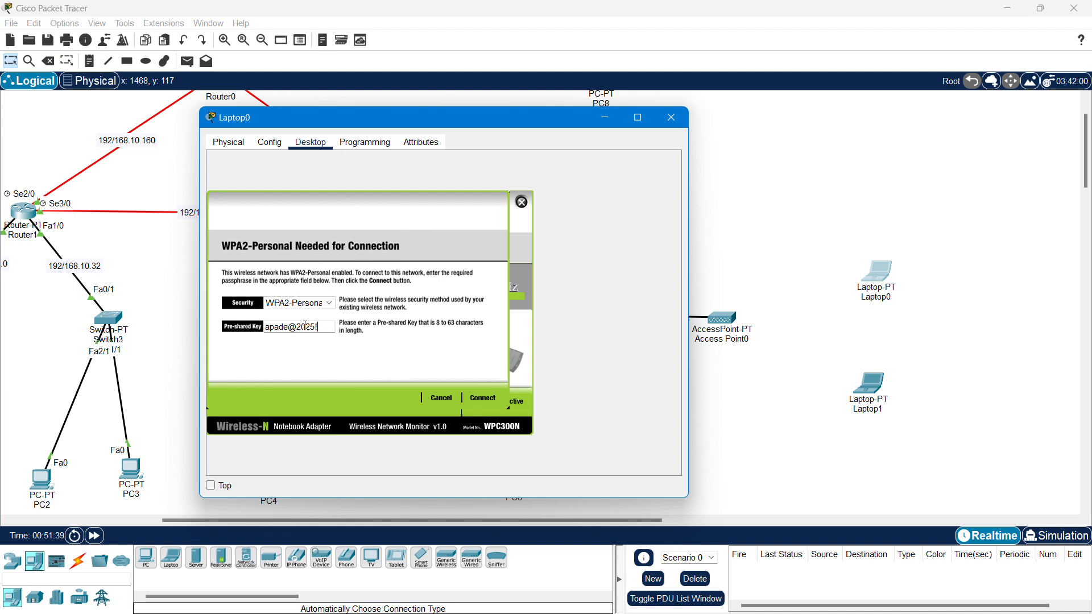
left_click(485, 400)
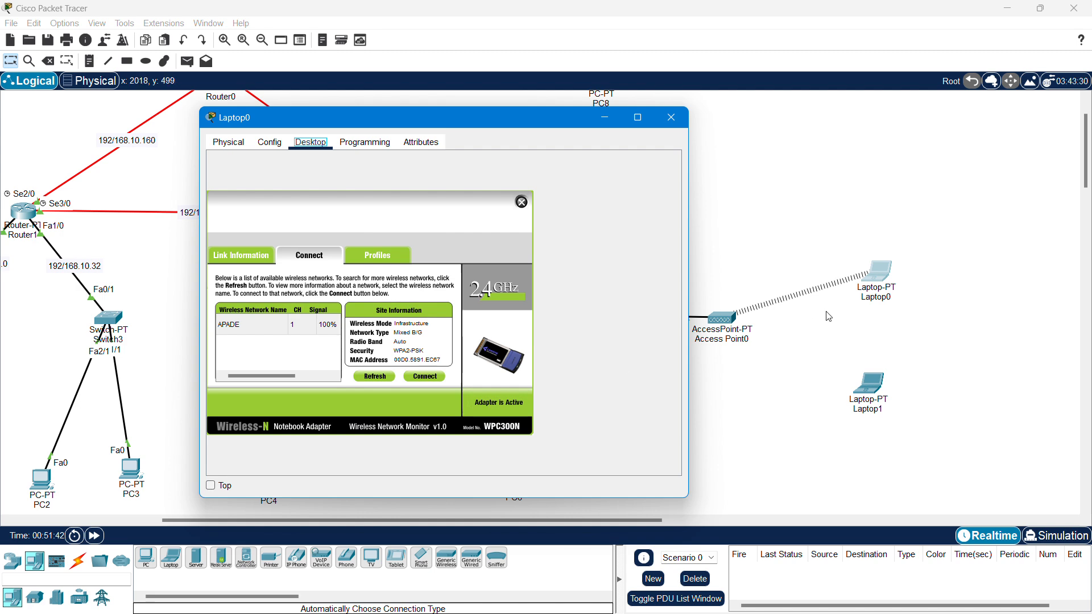
left_click(676, 122)
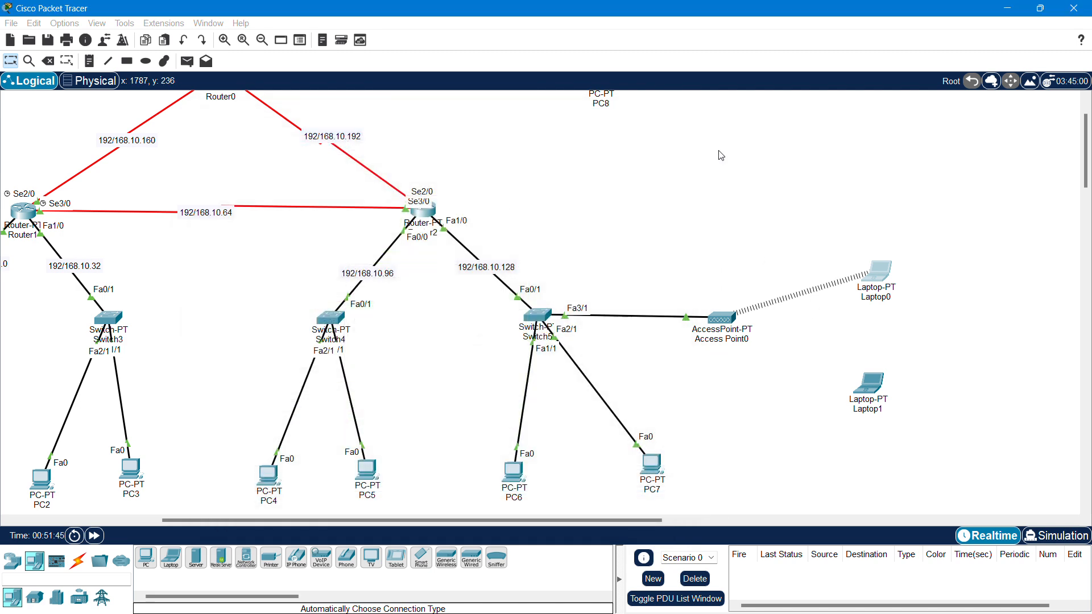
left_click(872, 389)
left_click_drag(589, 109, 322, 109)
- Launch Laptop1's PC Wireless client and refresh the available networks
left_click(204, 135)
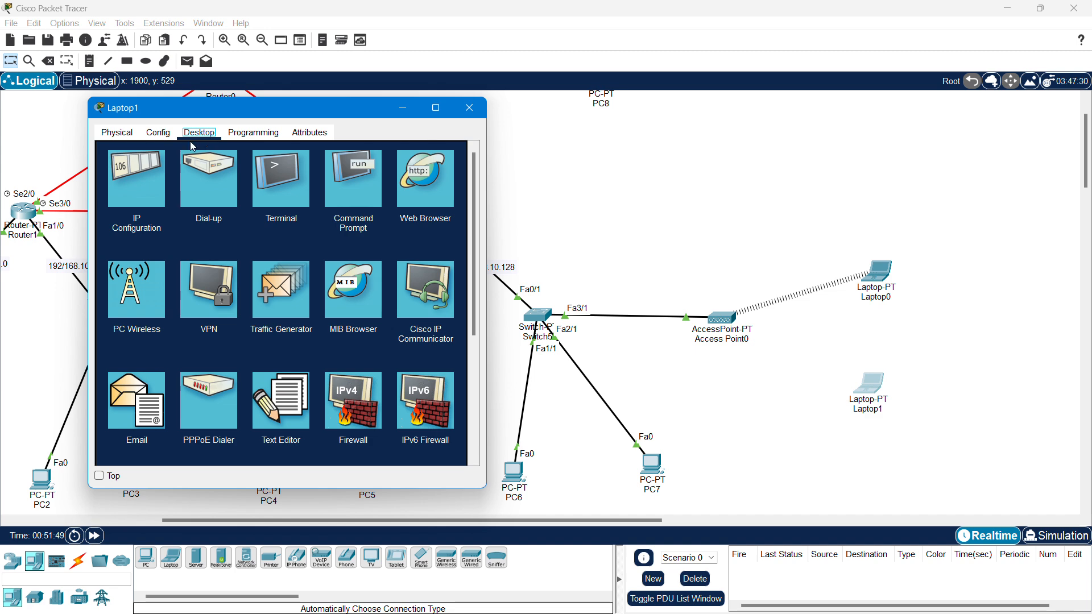
left_click(133, 309)
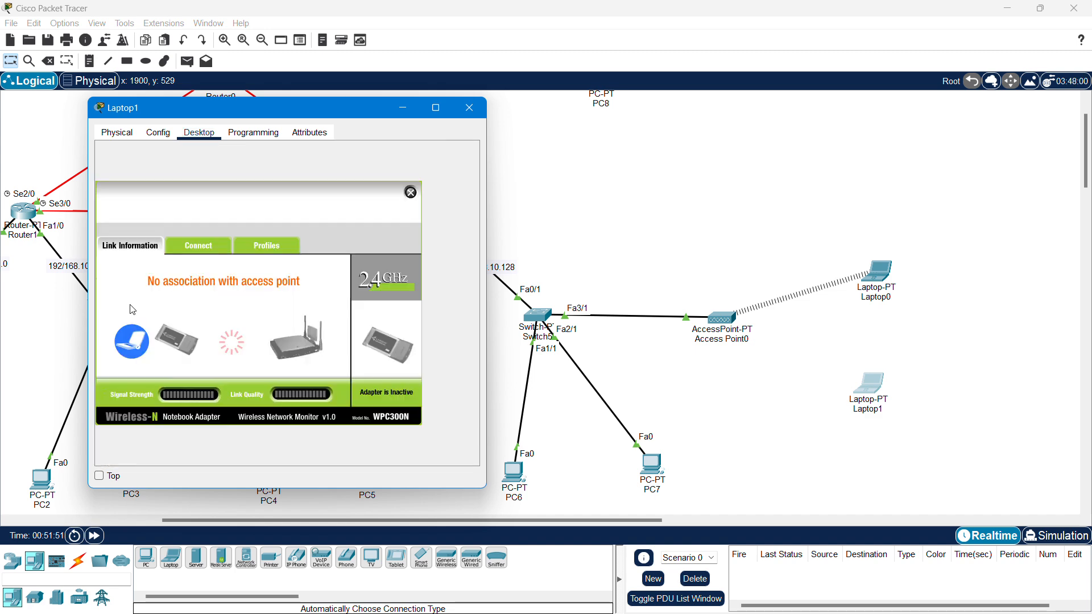
left_click(207, 247)
left_click(266, 367)
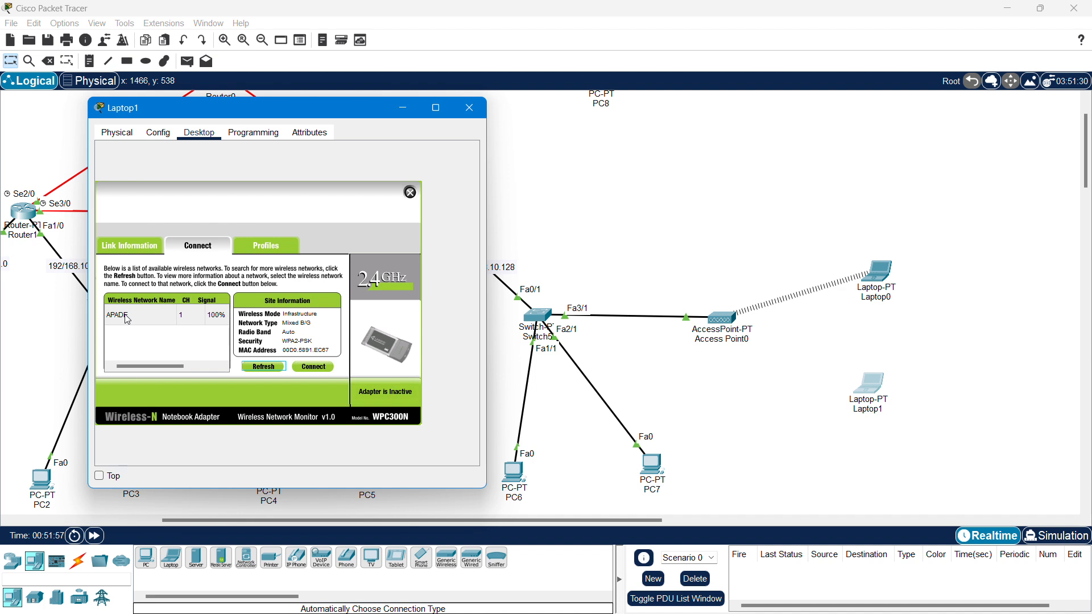
- Connect Laptop1 to APADE with the WPA2 pre-shared key and close its window
left_click(126, 320)
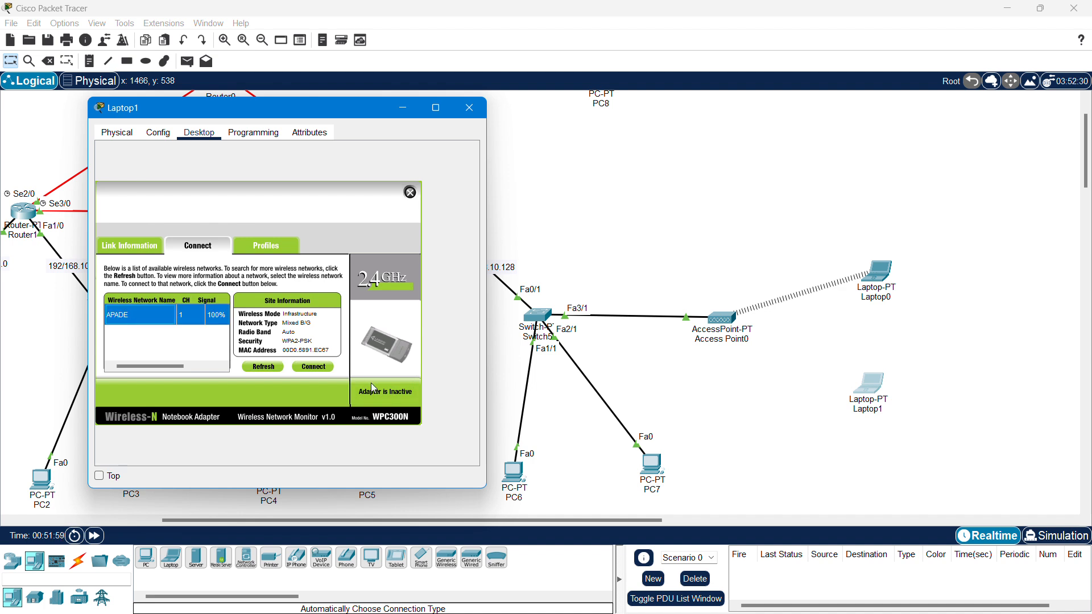
left_click(313, 367)
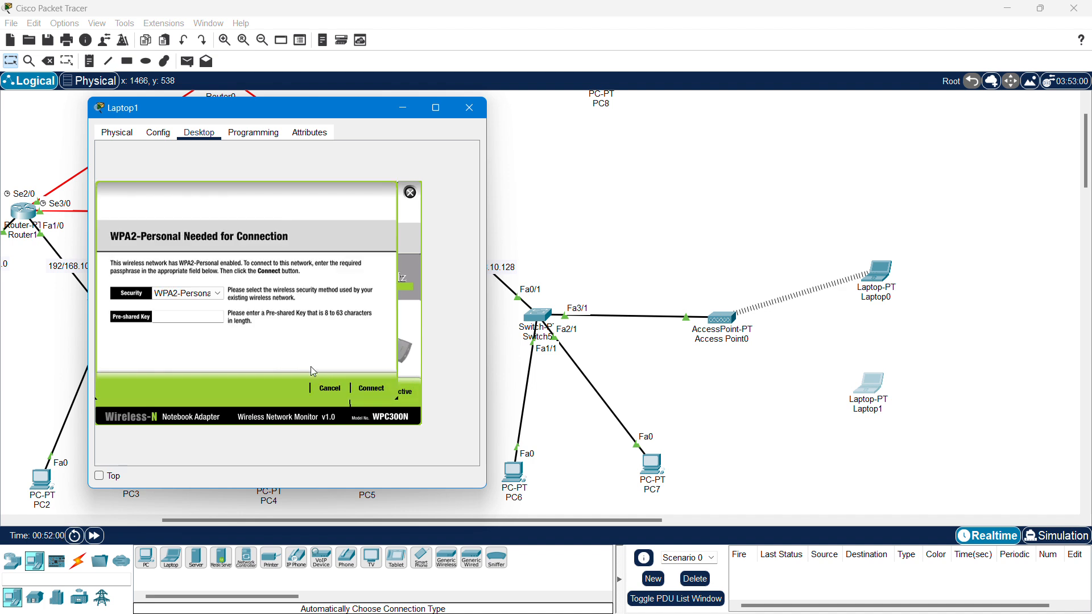
left_click(184, 317)
type("192.168.10.2")
key("ctrl+a")
type("apade@2025!")
left_click(369, 389)
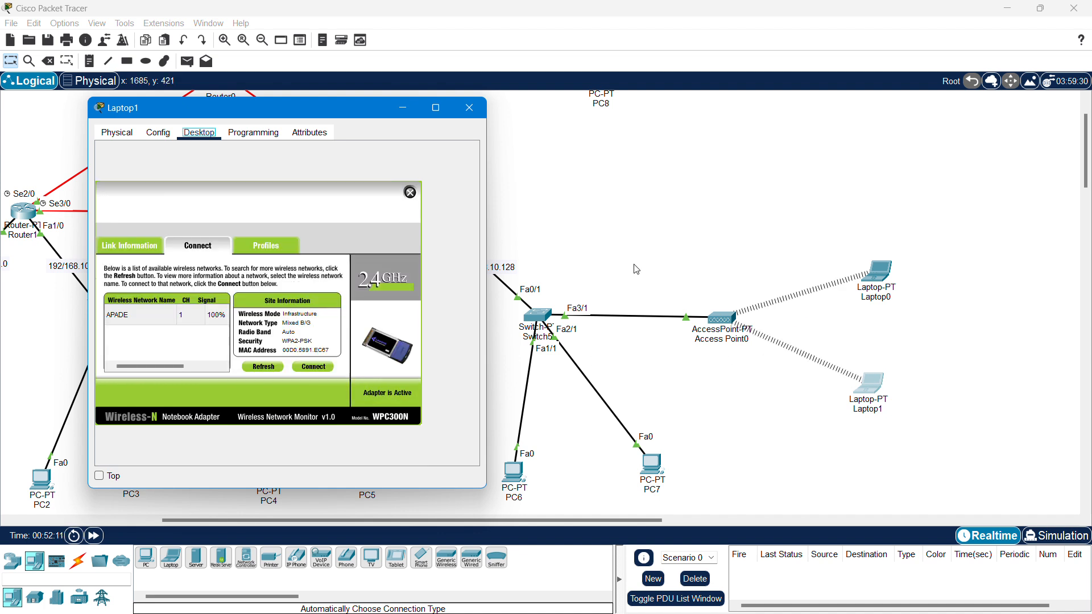
left_click(469, 107)
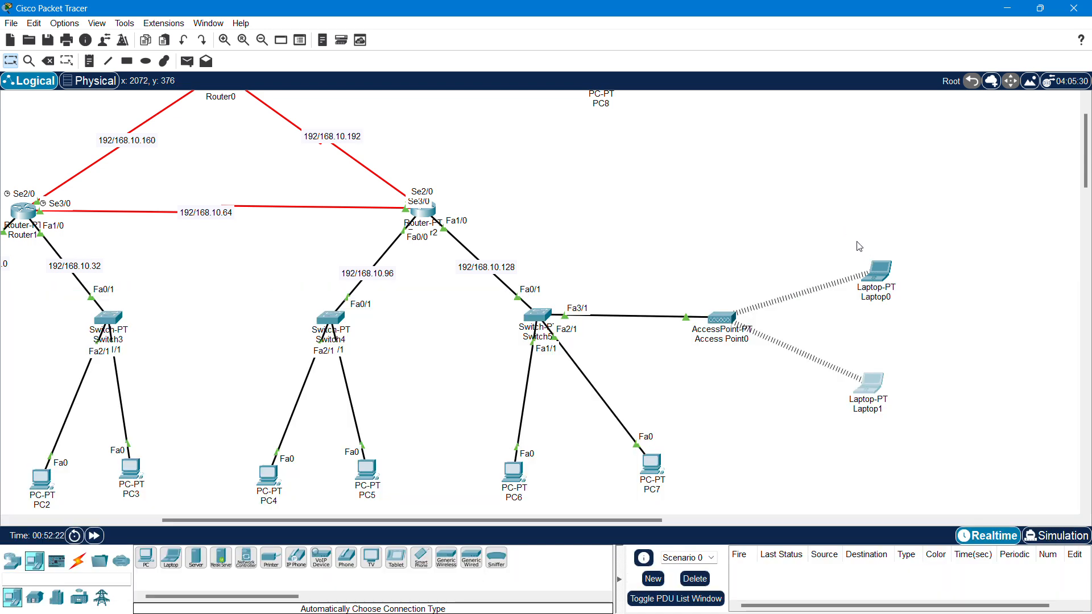
left_click(881, 271)
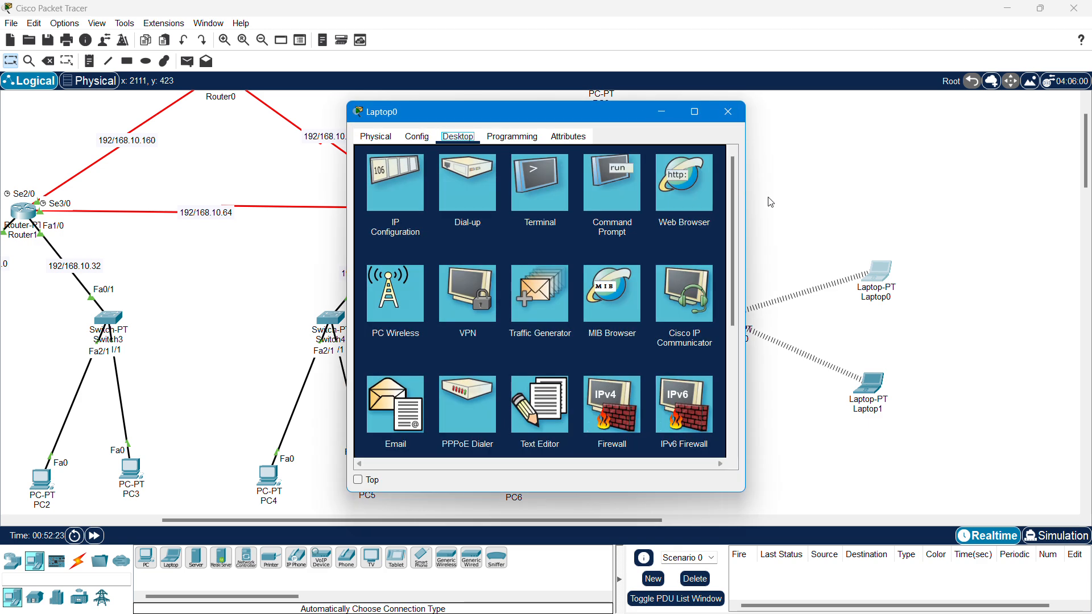
left_click(395, 191)
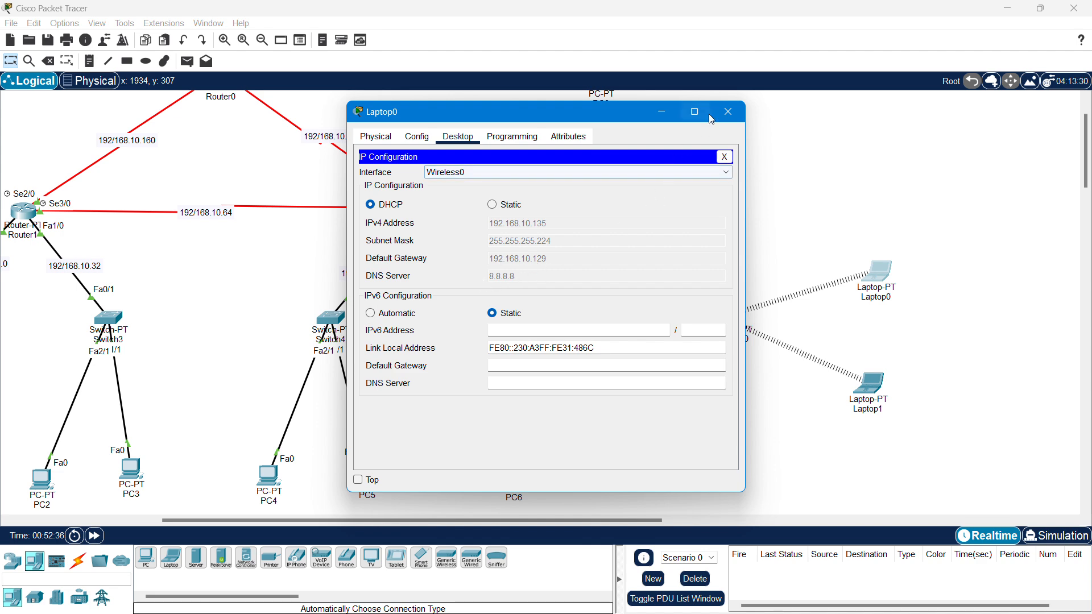
left_click(727, 112)
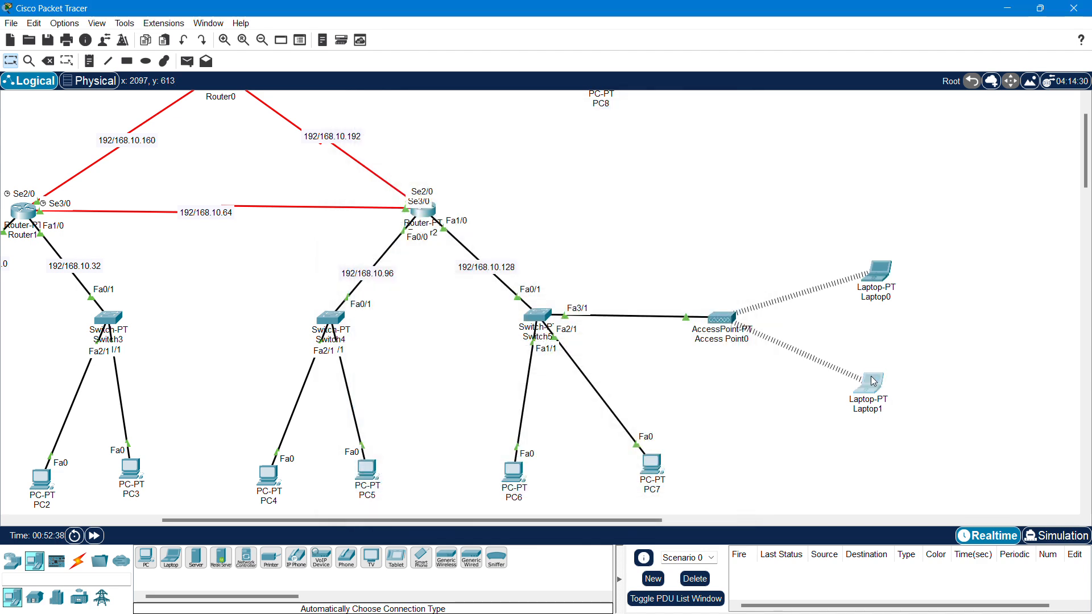
left_click(874, 382)
left_click(402, 176)
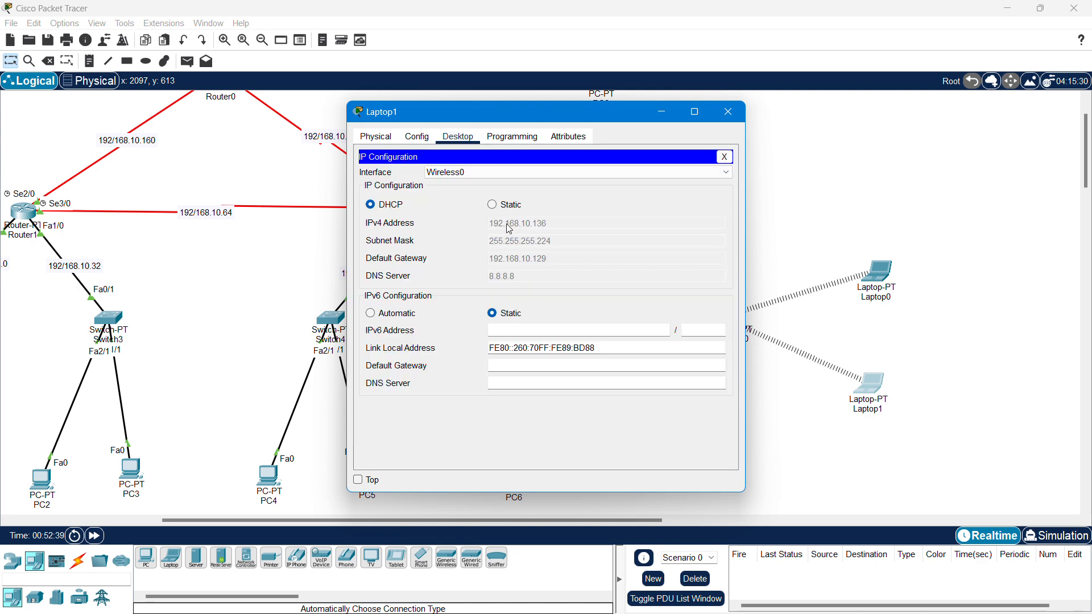
left_click(727, 112)
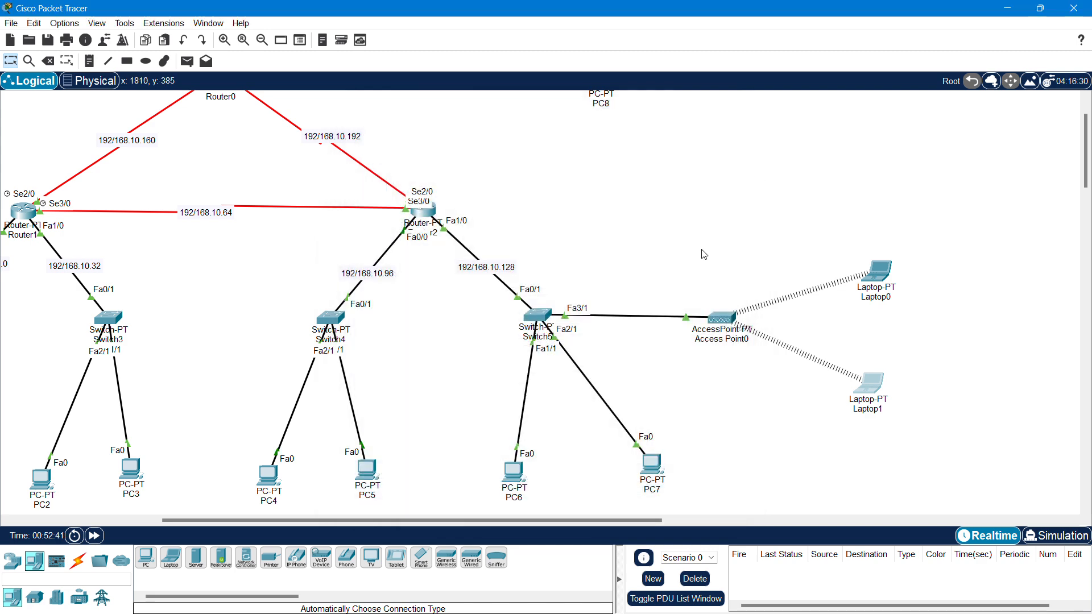
scroll(683, 264, "down", 2)
scroll(662, 273, "up", 2)
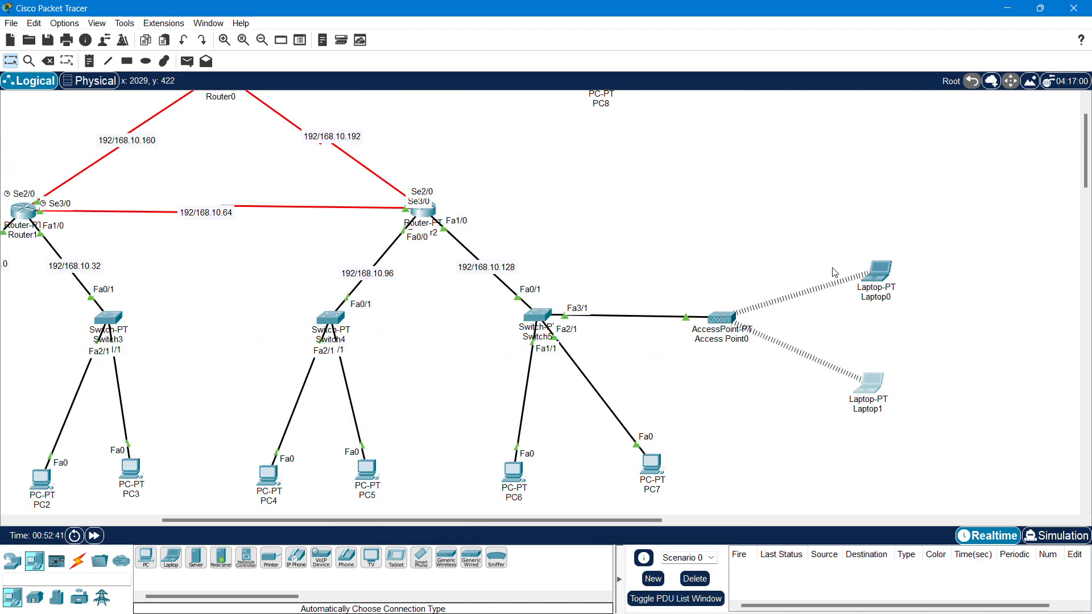
left_click(874, 282)
left_click(462, 228)
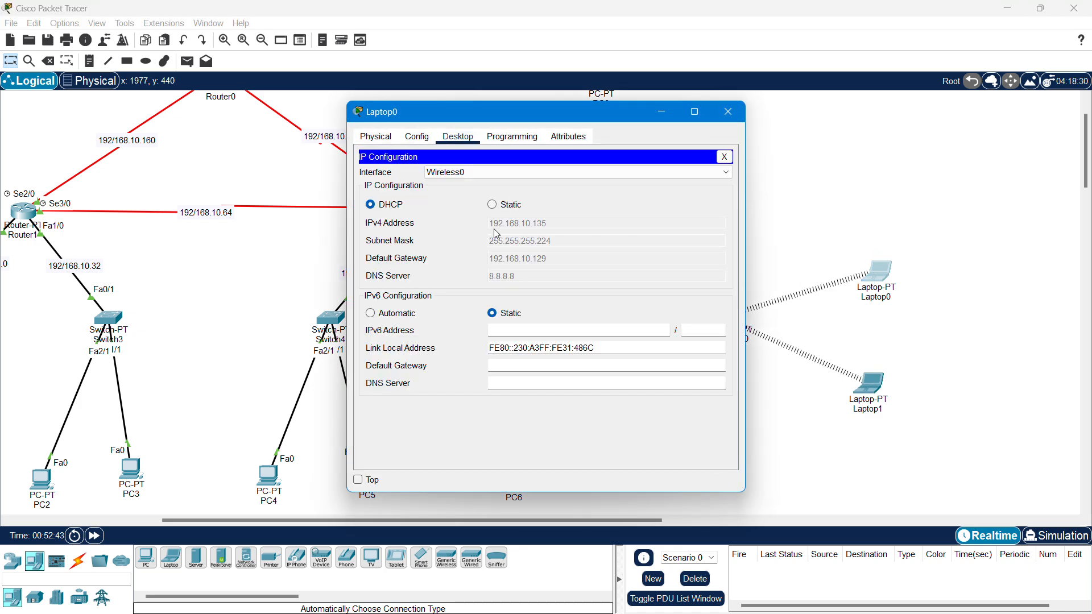
left_click(728, 111)
scroll(814, 246, "down", 2)
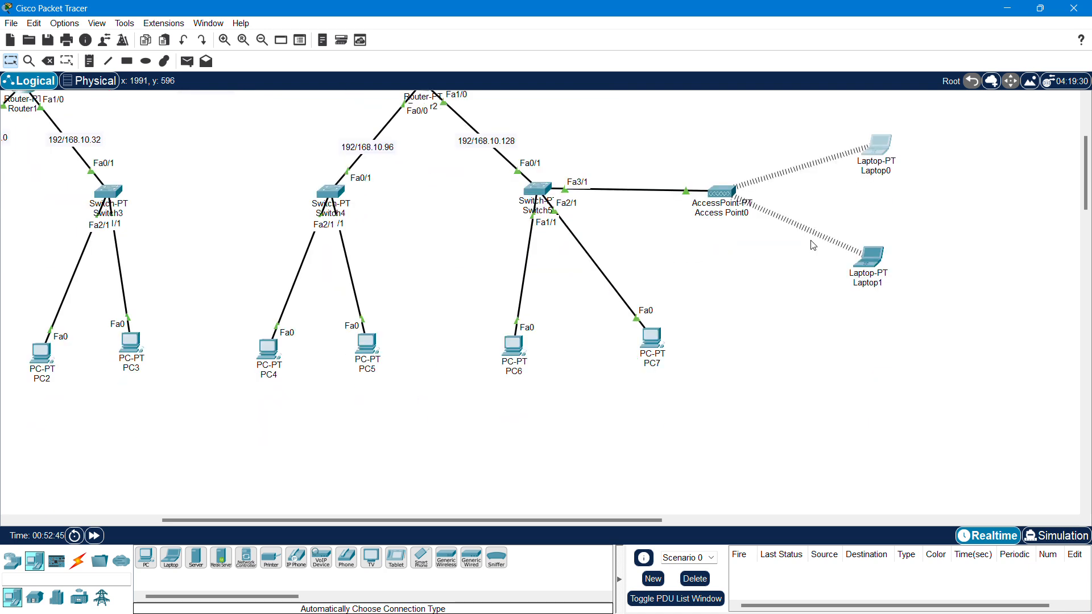
left_click(865, 272)
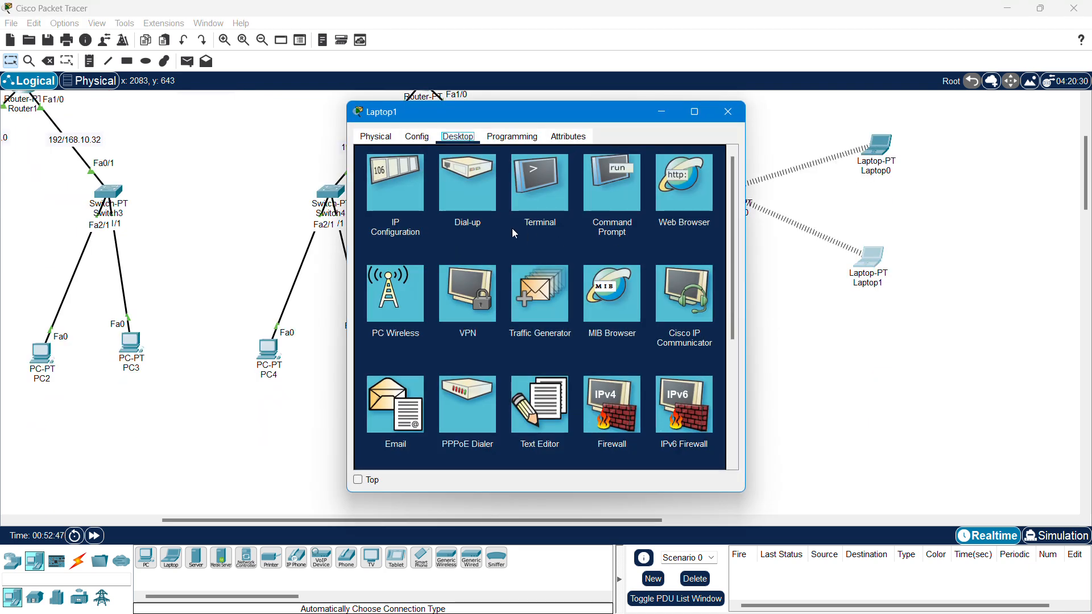
left_click(414, 194)
left_click(728, 112)
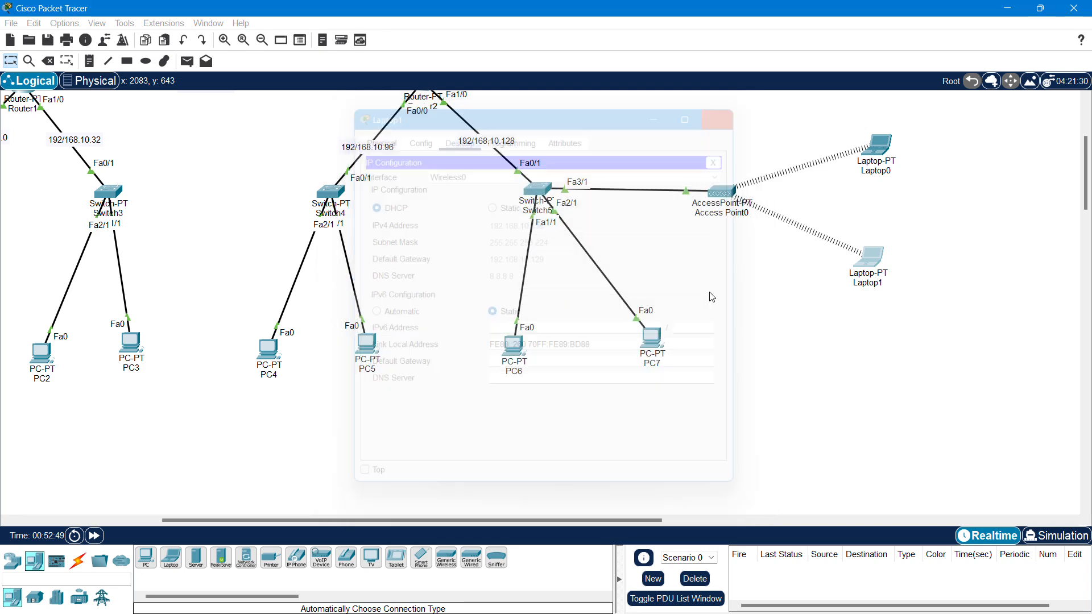
scroll(574, 525, "right", 3)
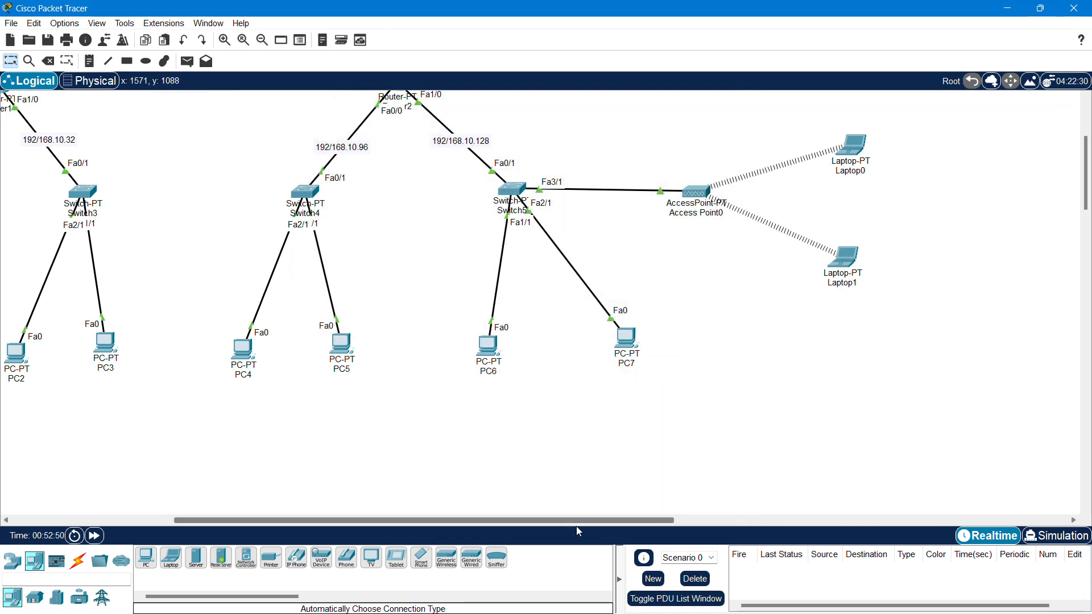
scroll(341, 379, "up", 4)
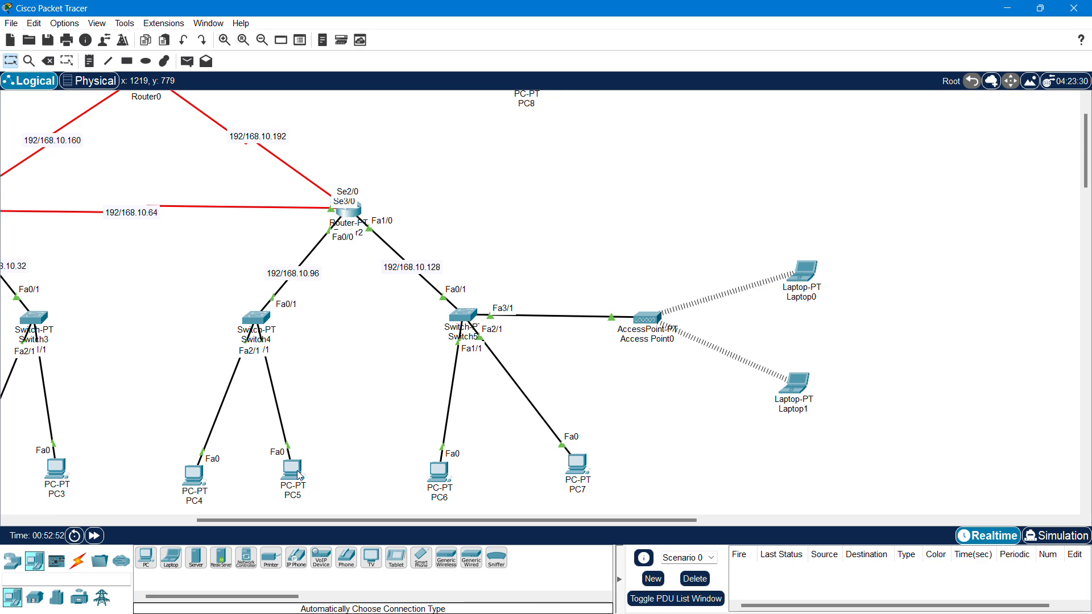
left_click(293, 471)
left_click_drag(529, 119, 319, 120)
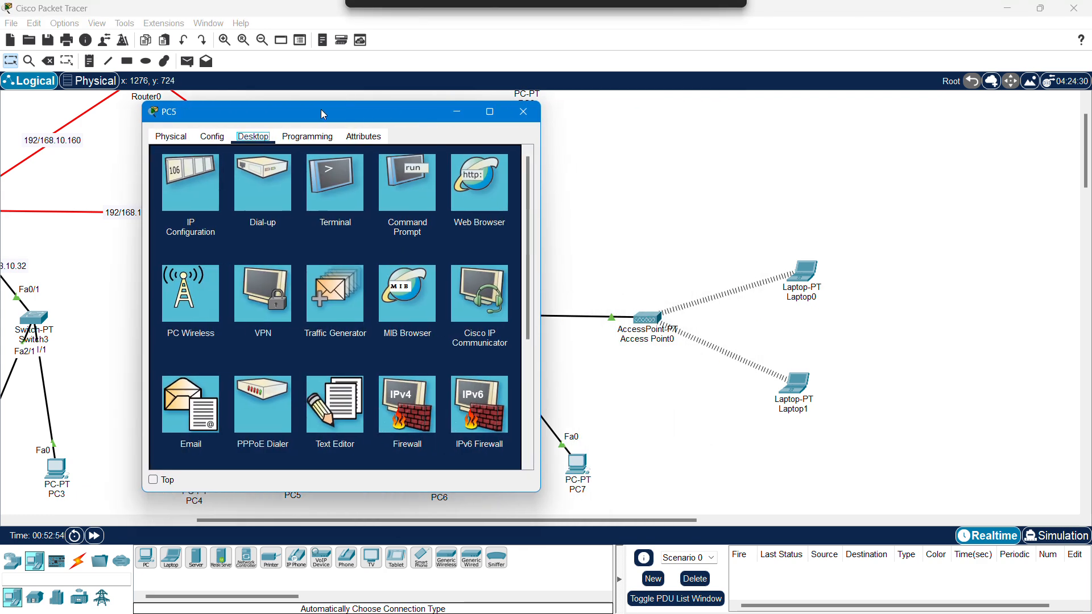
left_click(415, 193)
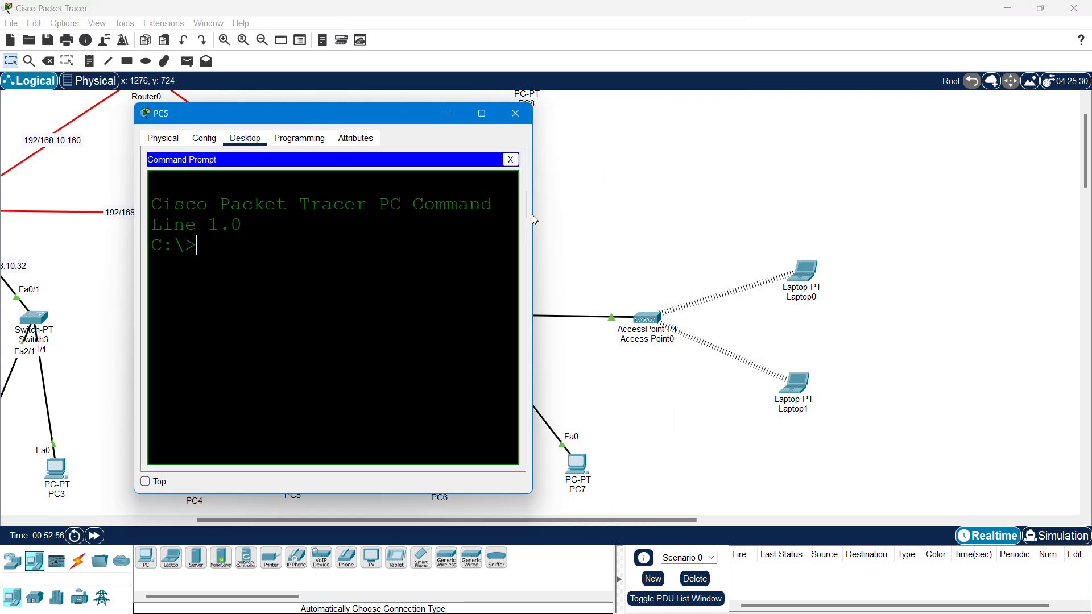
left_click_drag(532, 220, 978, 222)
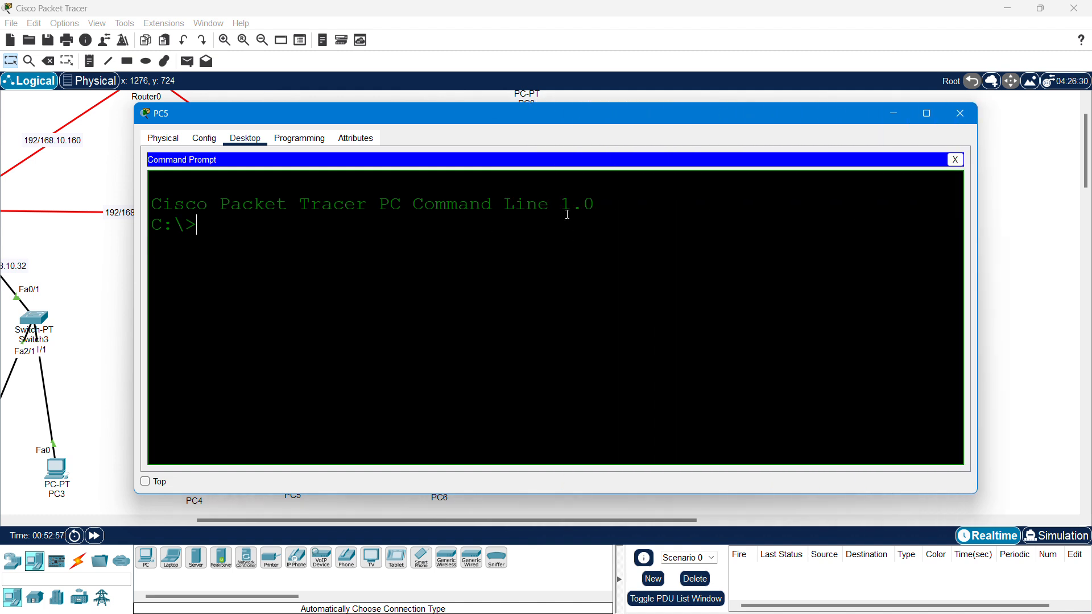
type("ping 192.168.10.1")
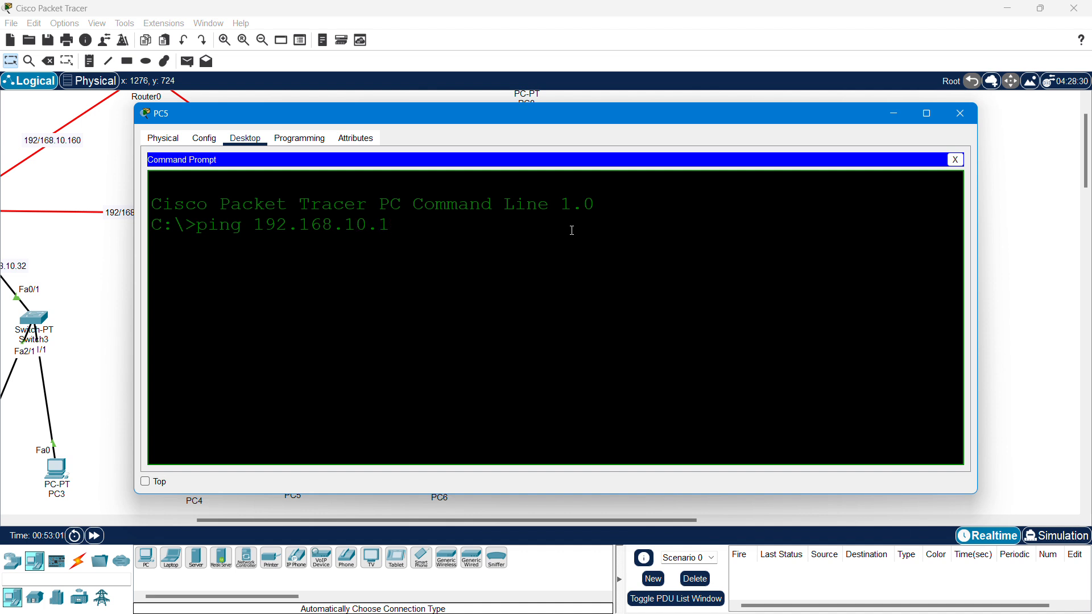
type("35")
key("Return")
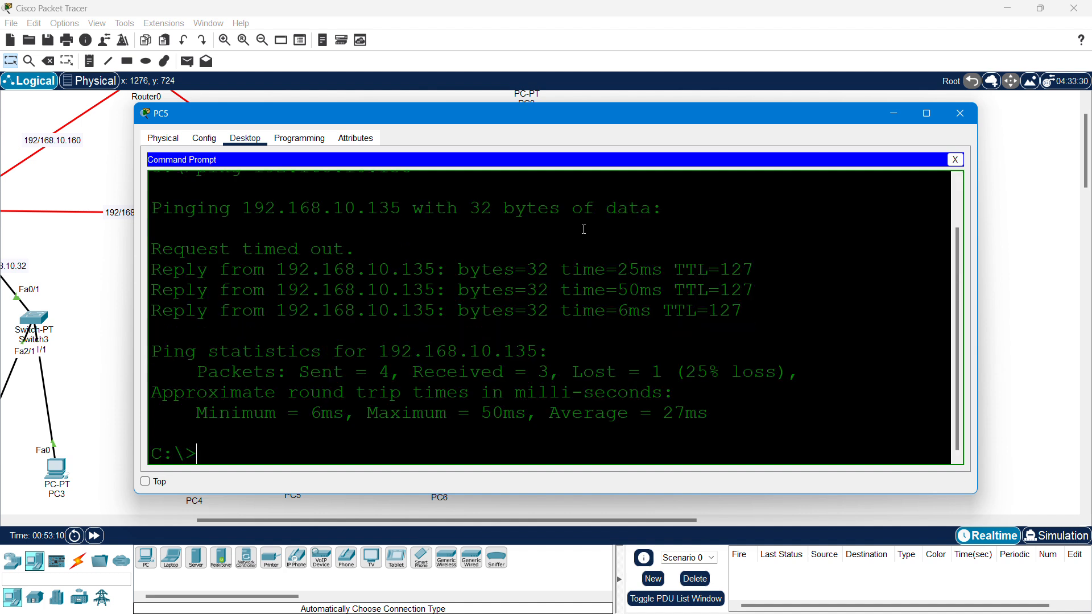
key("Up")
key("BackSpace")
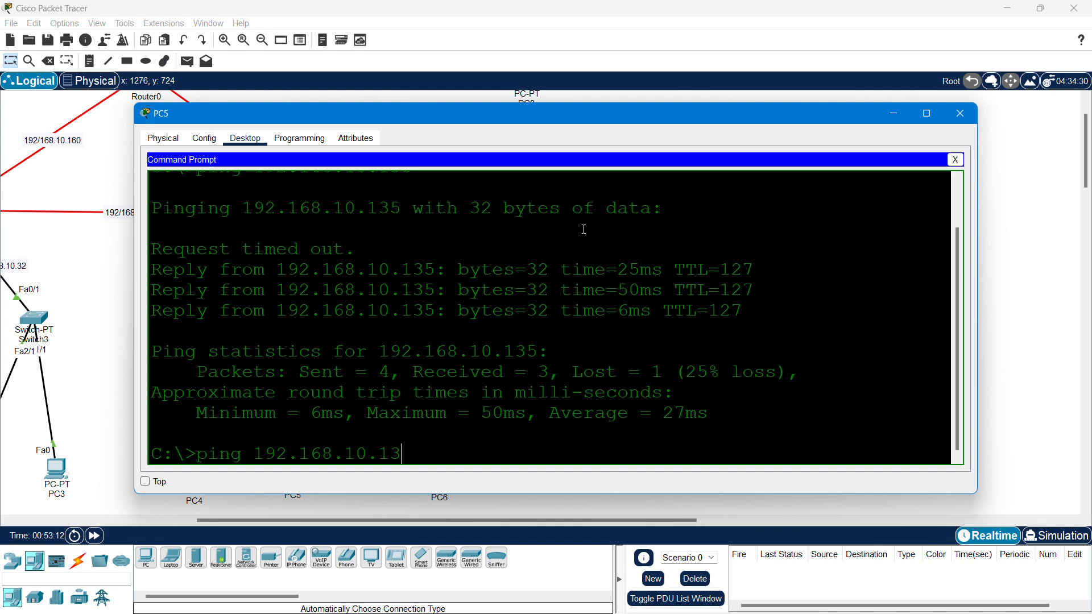
type("6")
key("Return")
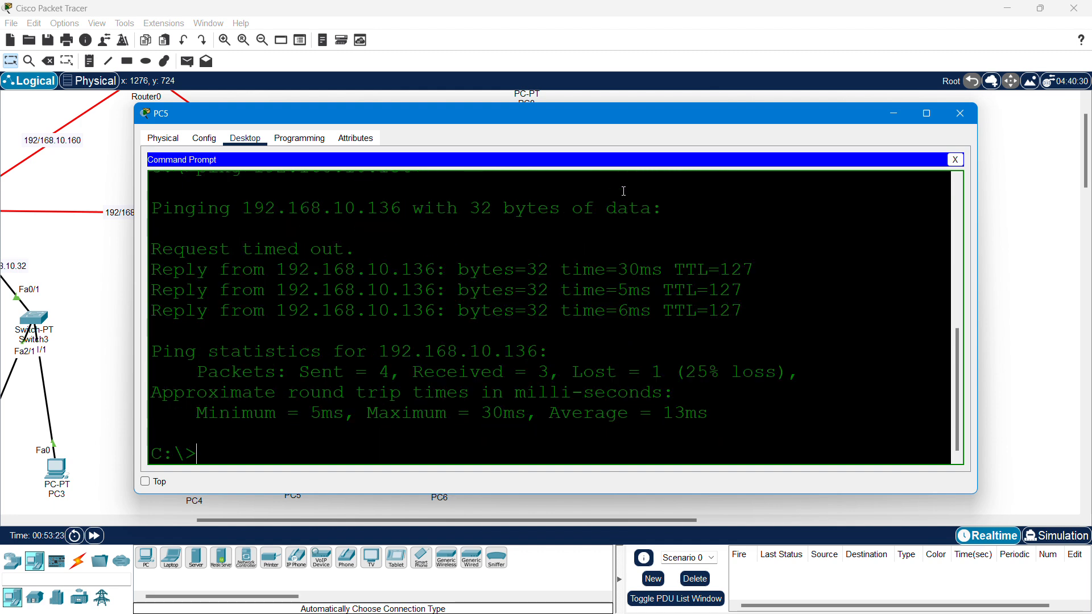
left_click(960, 114)
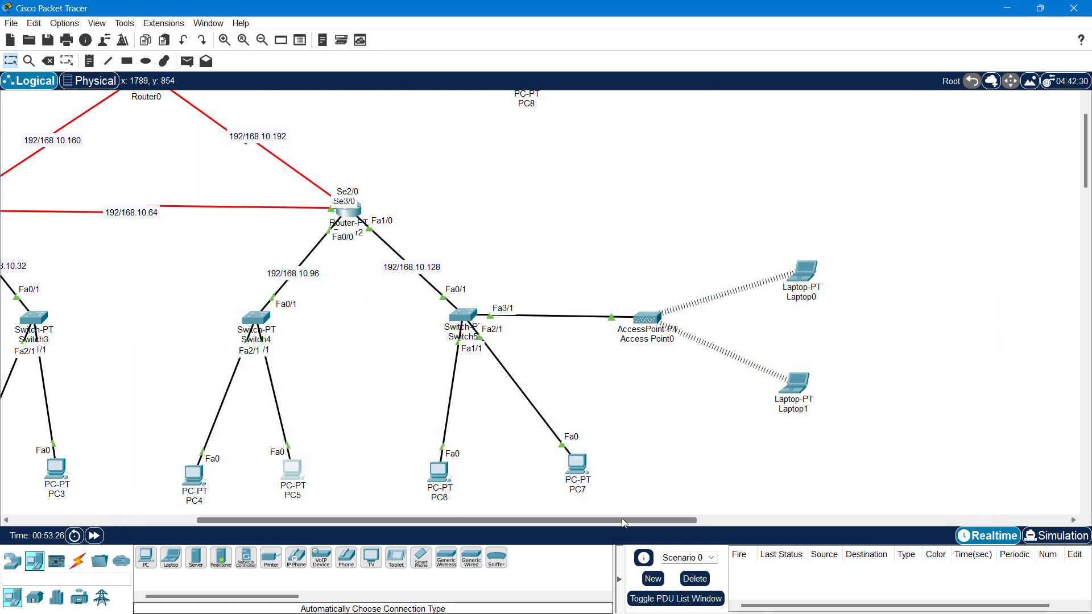
left_click_drag(622, 520, 467, 520)
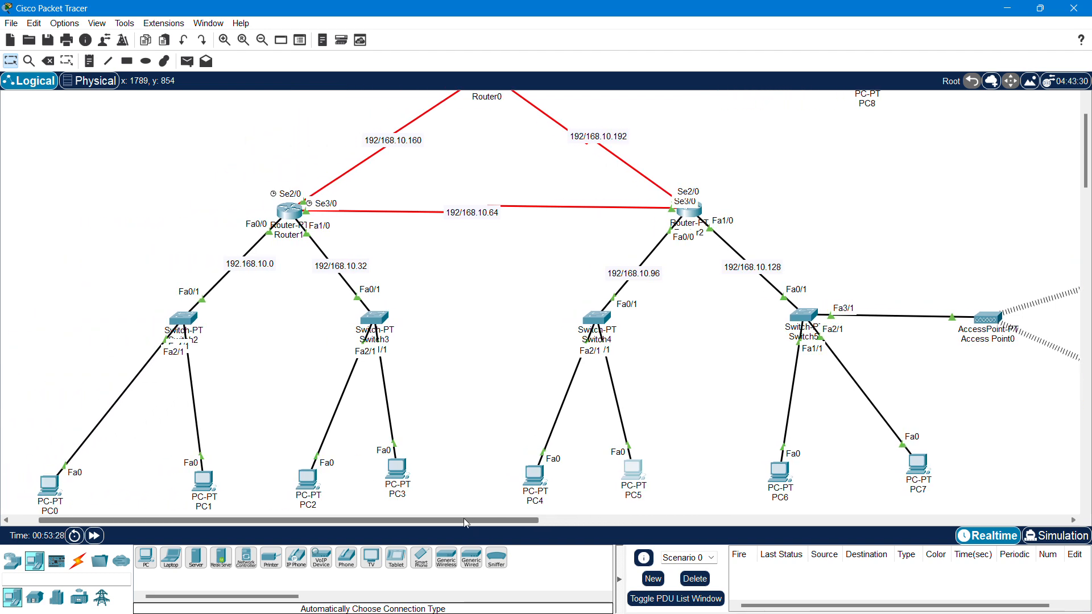
scroll(557, 344, "up", 2)
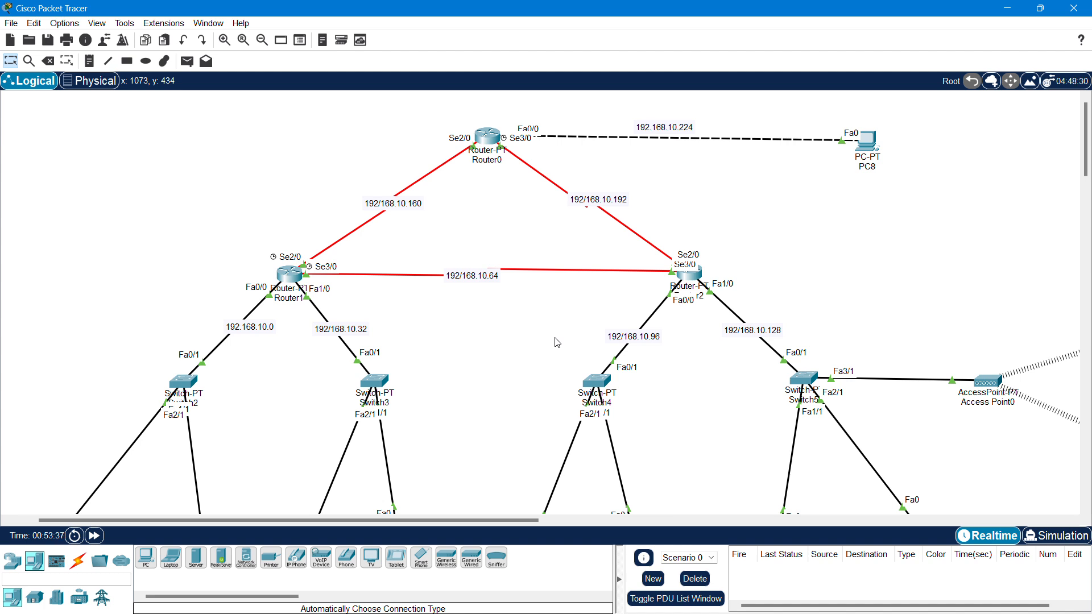
scroll(519, 336, "down", 2)
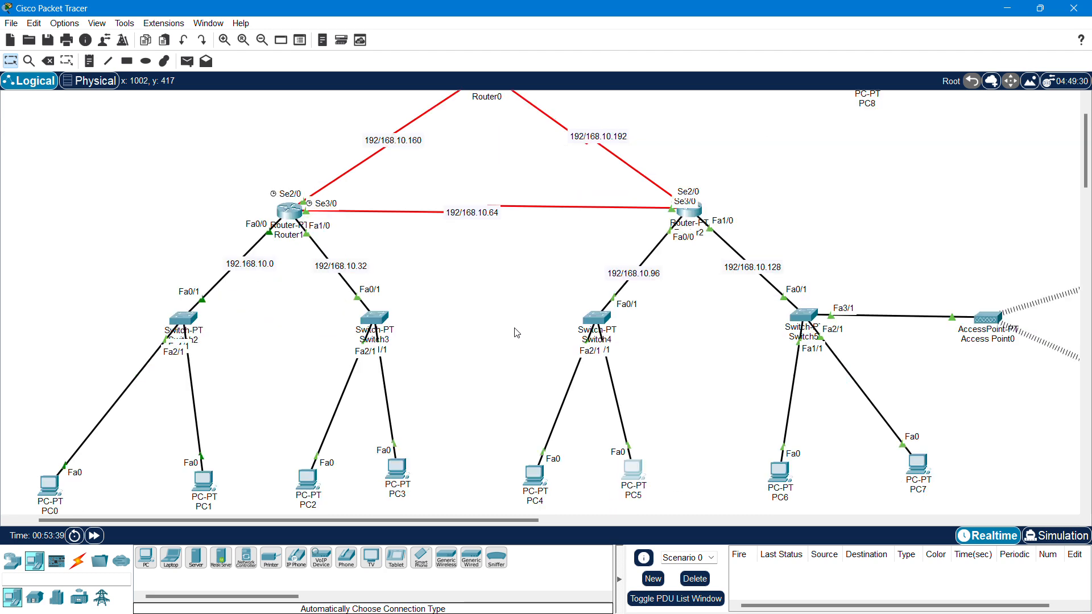